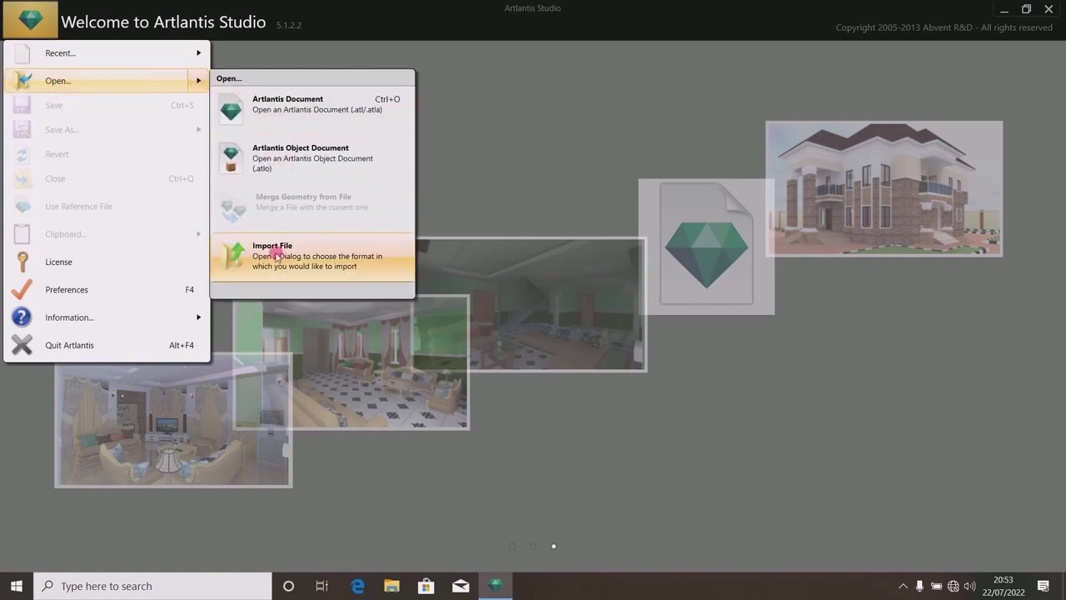
Import the SketchUp .skp model from the FOR ART REND2 folder, listing all file types.
click(279, 255)
click(72, 38)
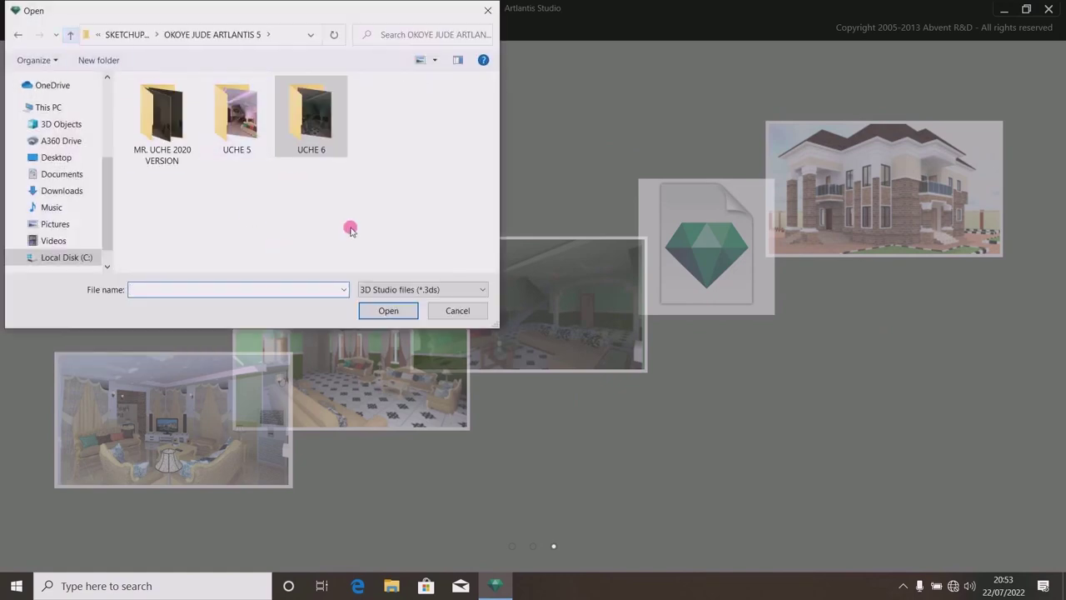
click(393, 289)
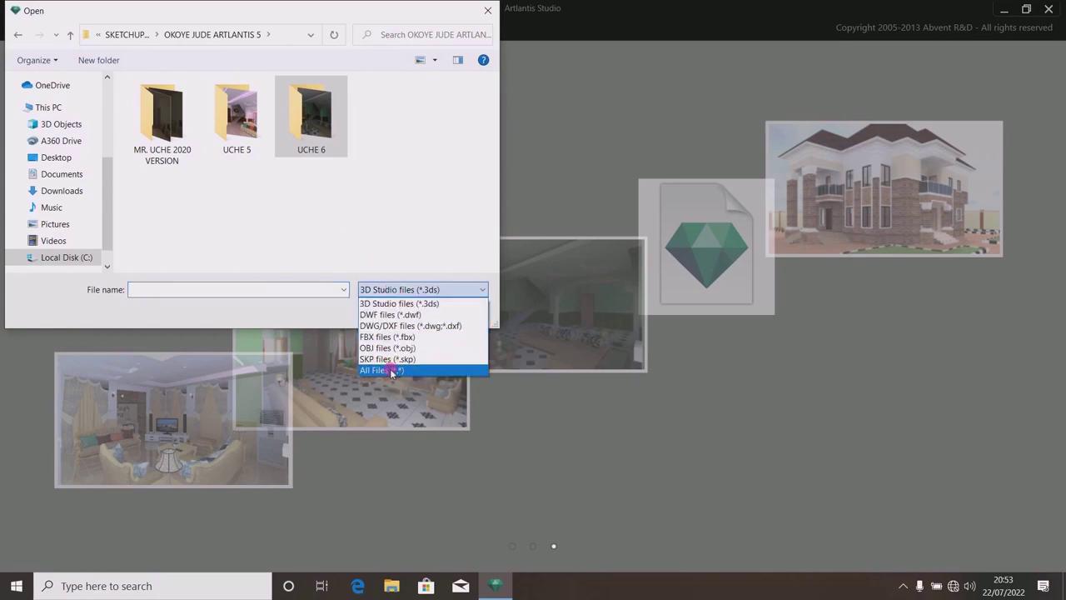
click(385, 370)
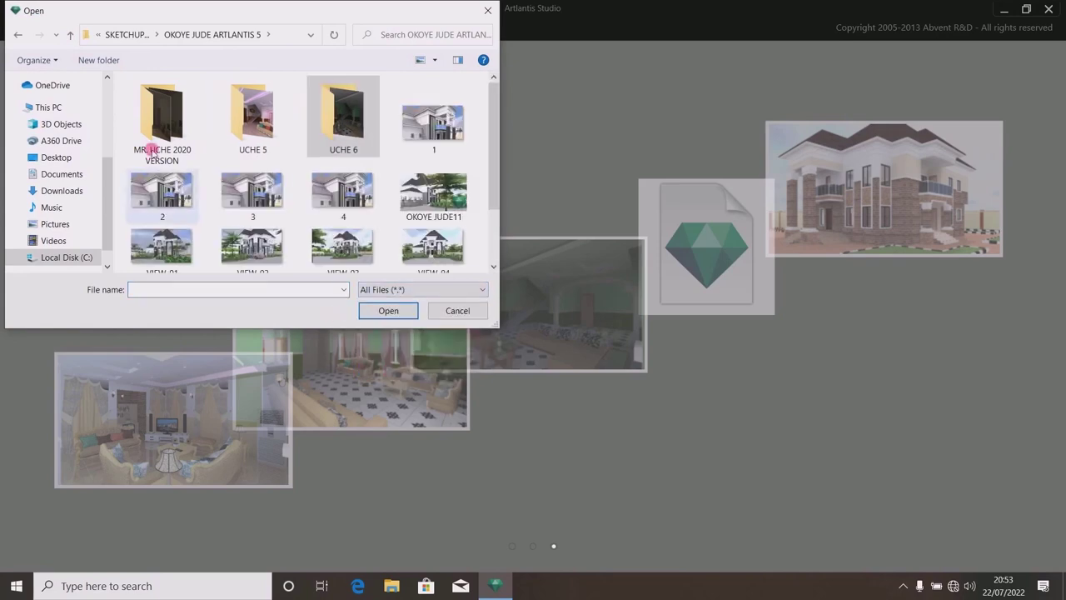
click(71, 34)
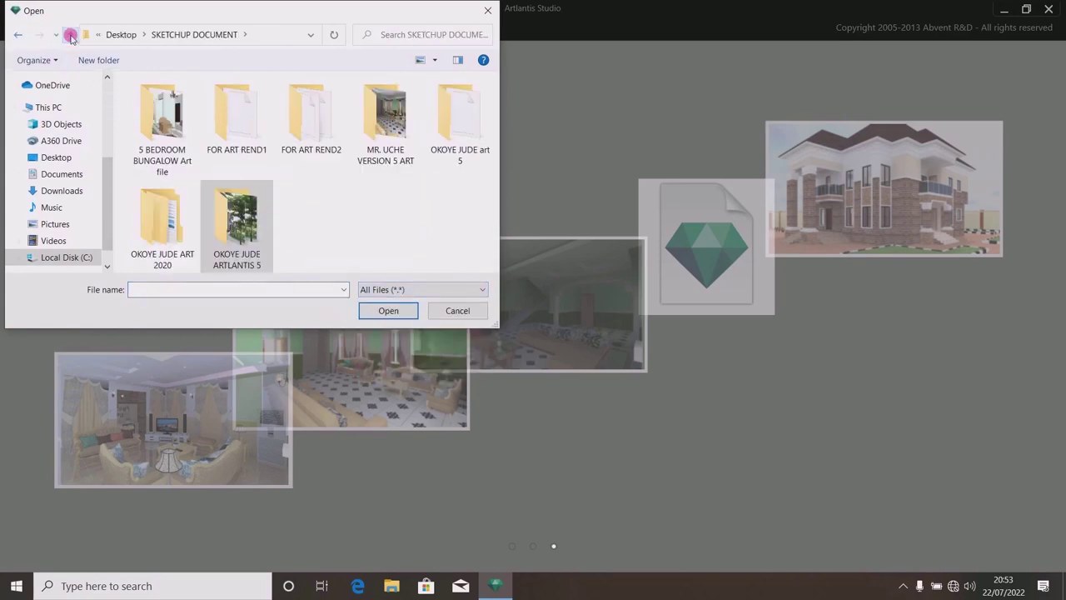
double_click(313, 131)
click(152, 132)
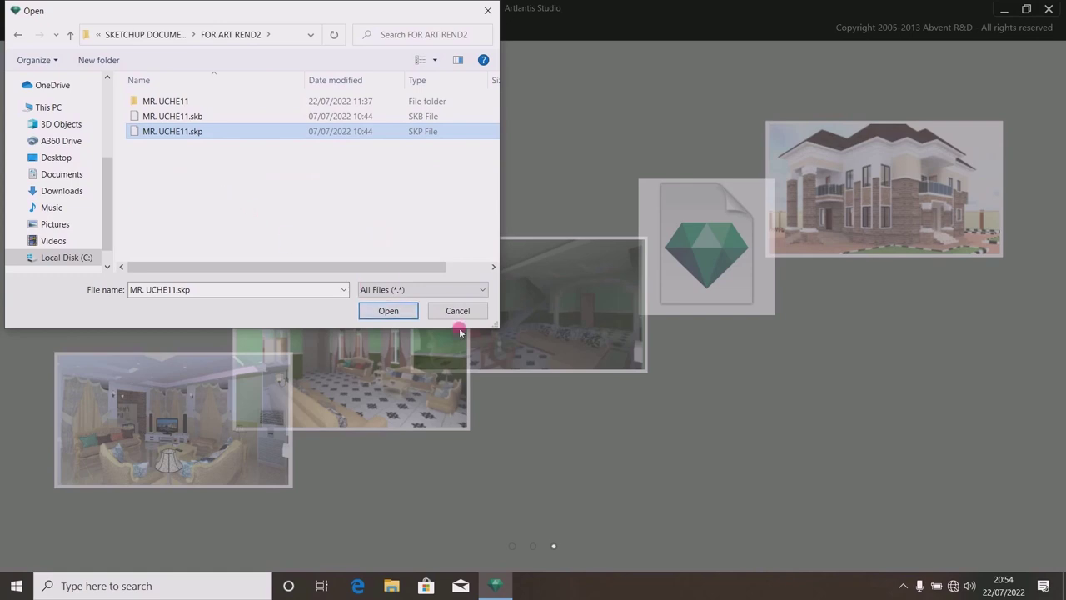
click(385, 312)
click(623, 333)
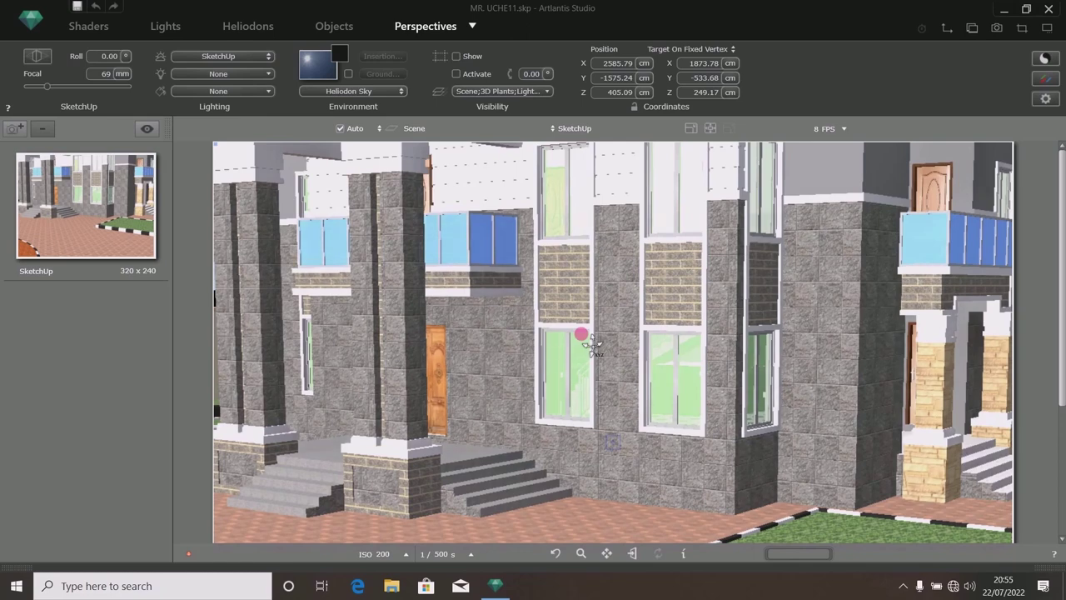
Open the existing version 5 Artlantis project file from its subfolder in the desktop's SKETCHUP DOCUMENT folder.
click(1004, 13)
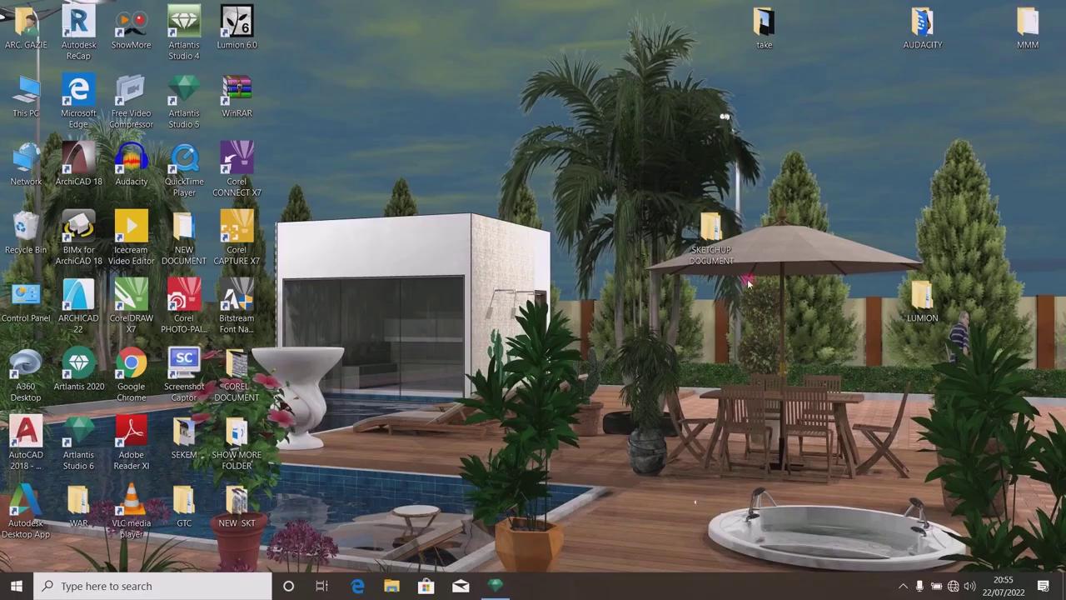
double_click(710, 239)
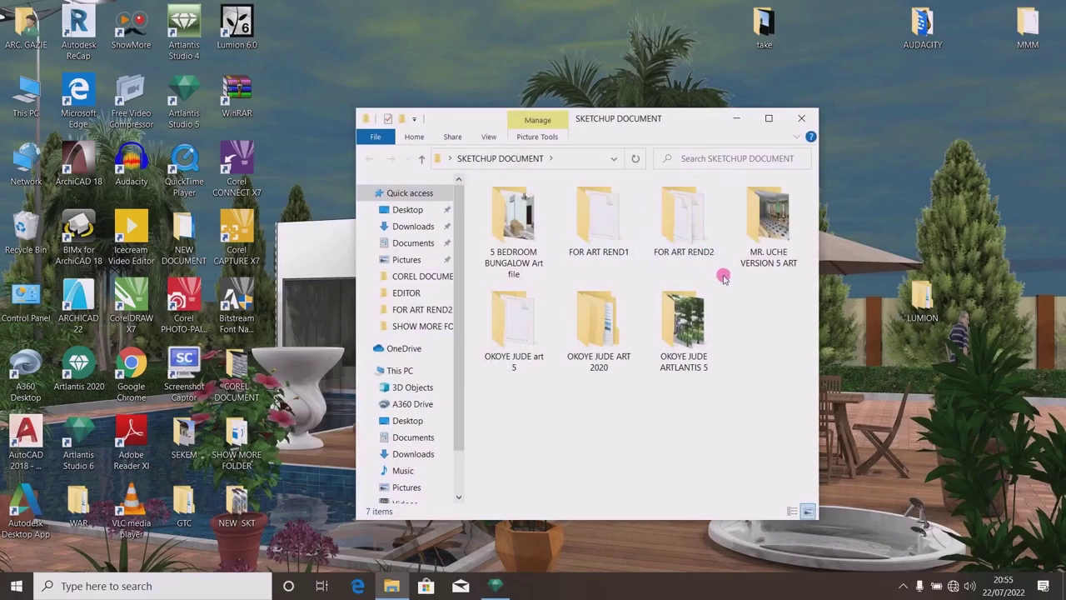
double_click(683, 321)
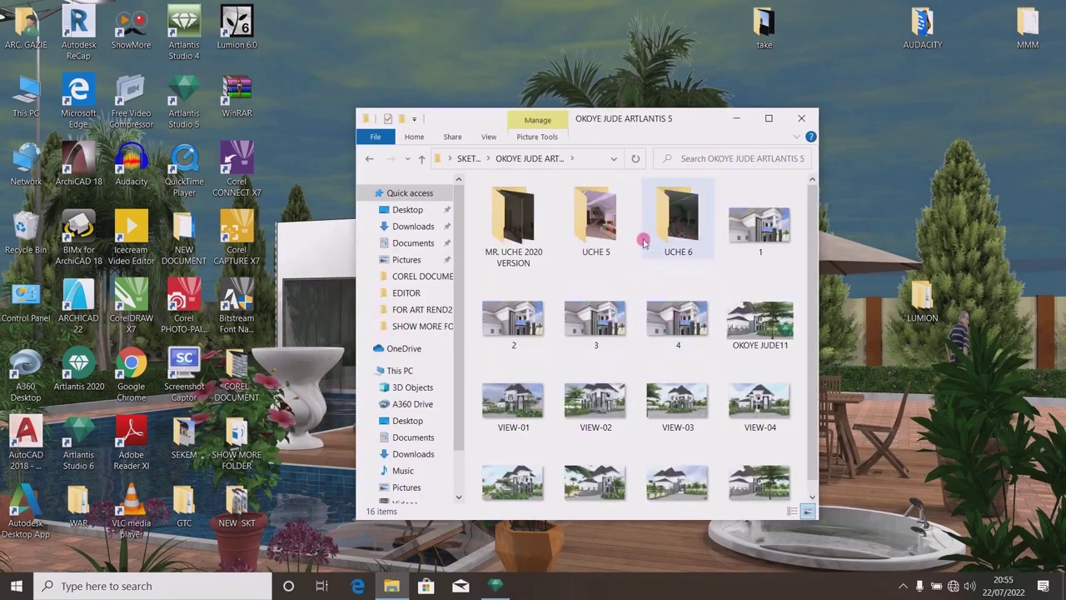
double_click(596, 221)
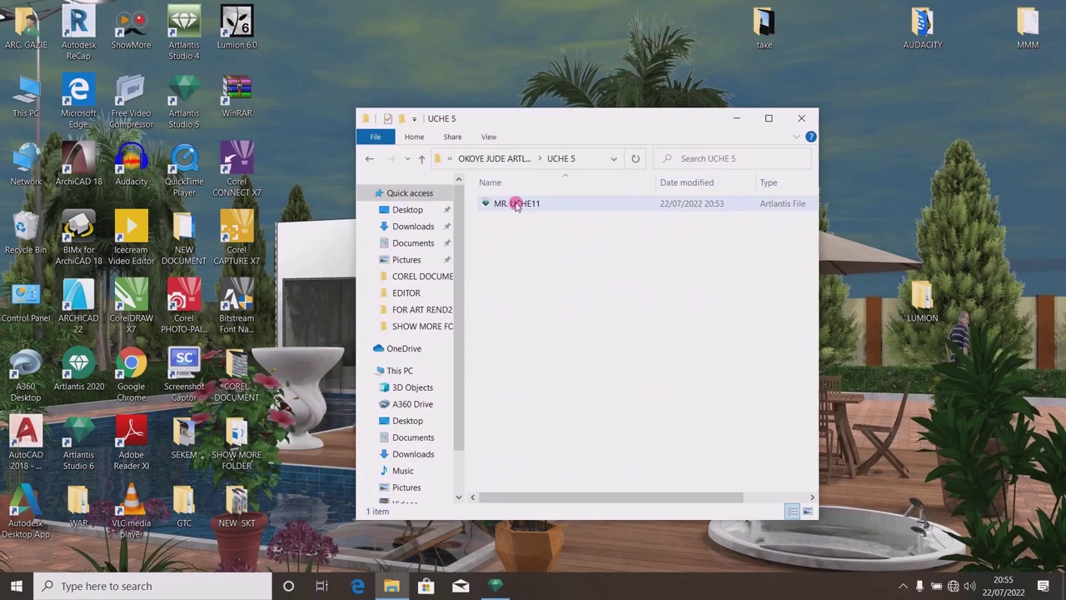
double_click(514, 204)
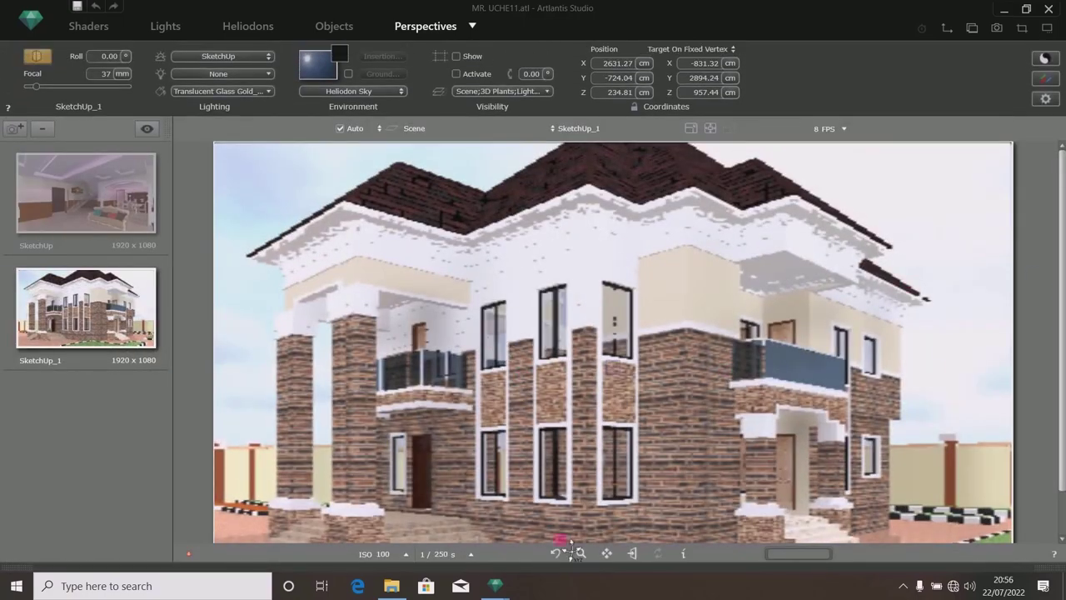
Compare the imported .skp scene with the existing .atl project by alternating between their windows, ending on the .atl project.
mouse_move(496, 586)
click(431, 543)
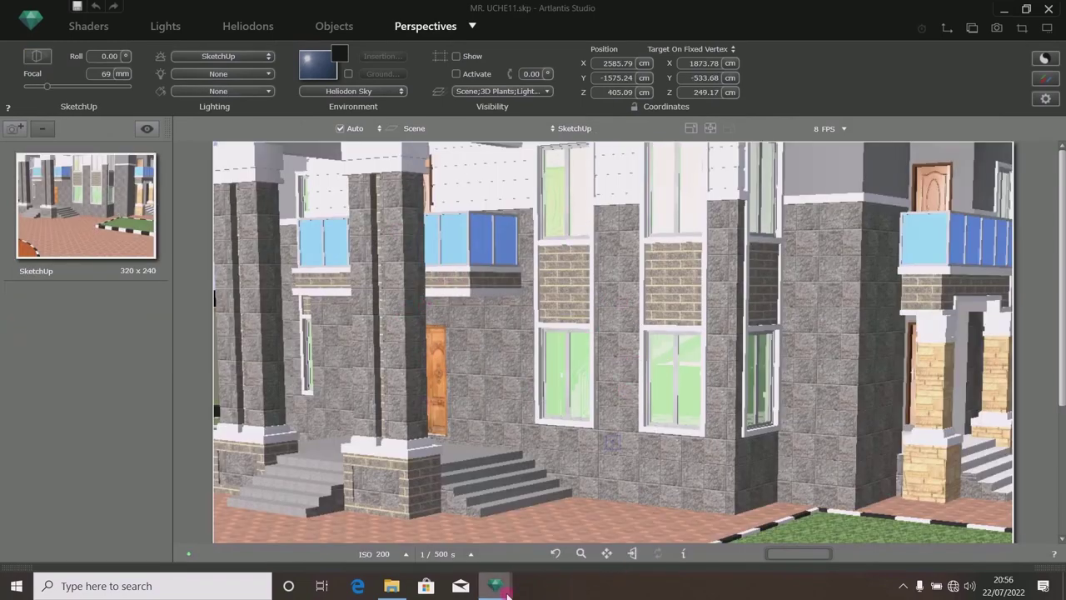
mouse_move(506, 593)
click(545, 542)
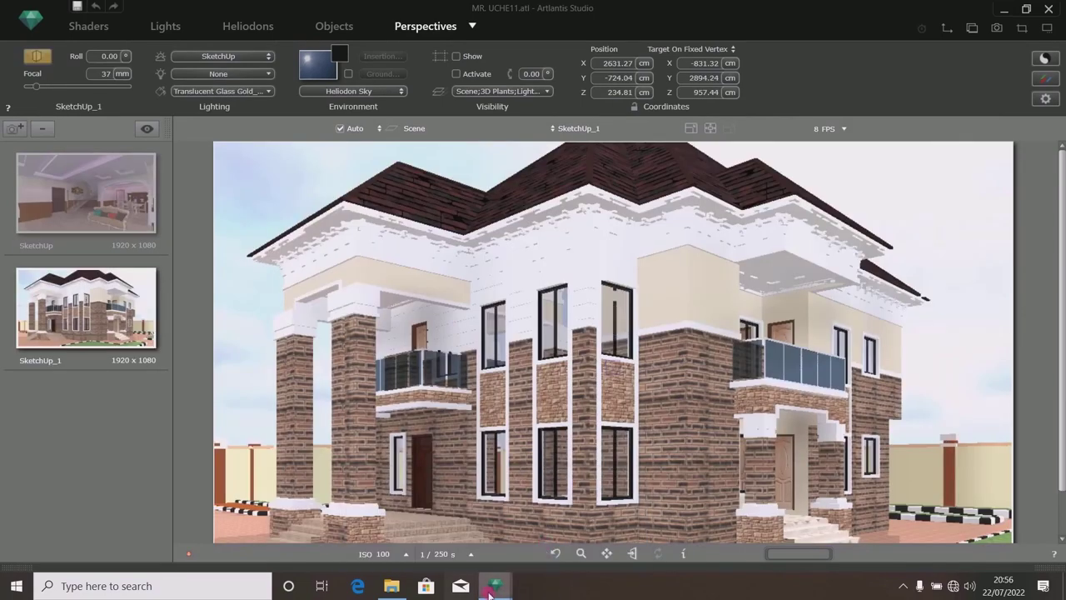
mouse_move(471, 550)
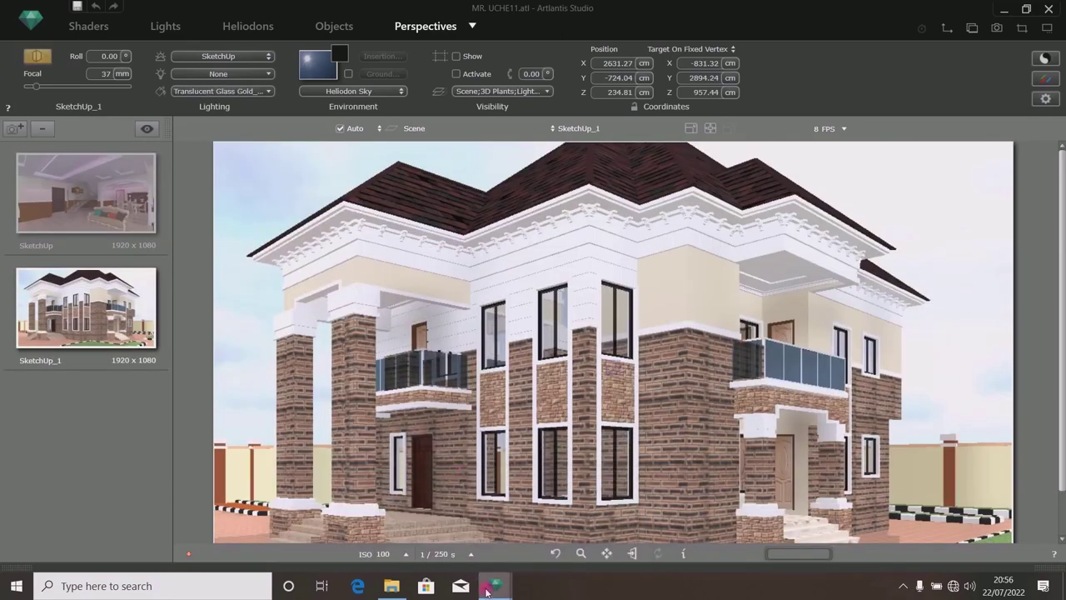
click(450, 546)
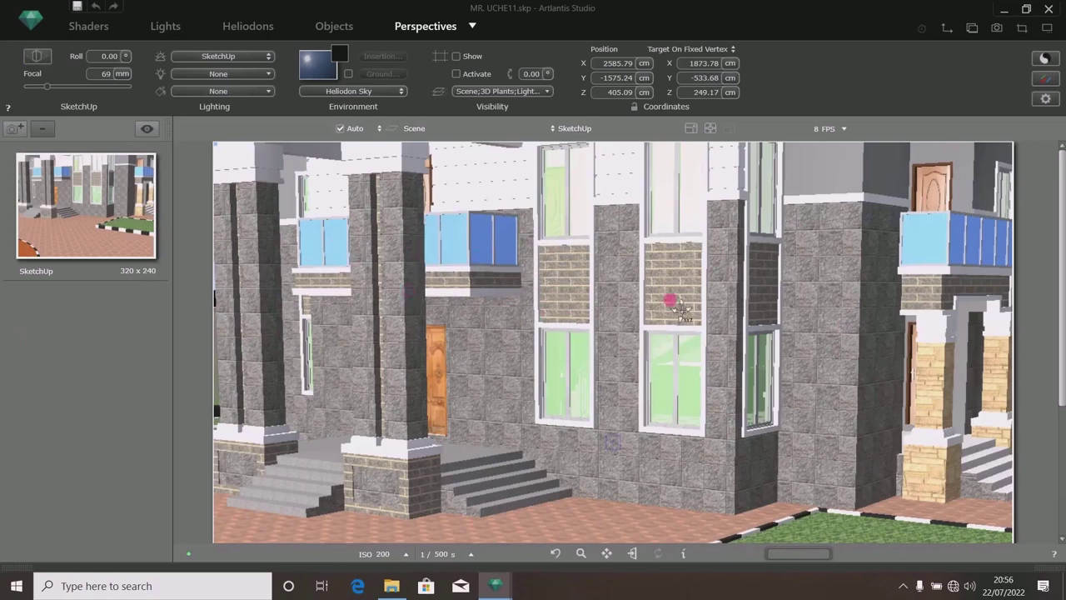
mouse_move(496, 585)
click(583, 538)
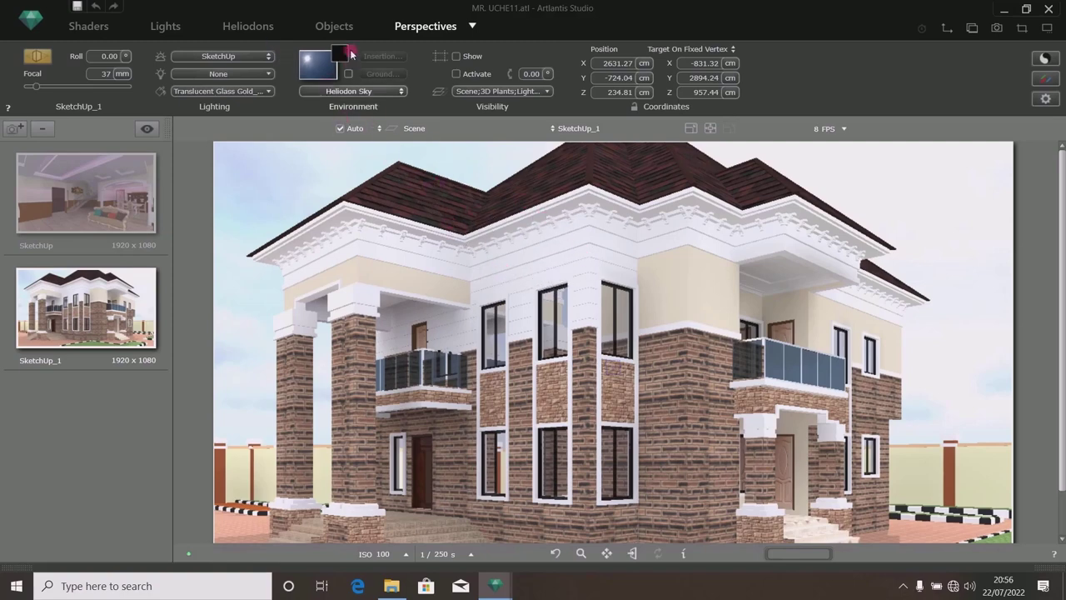
Examine the heliodon settings and sun direction of the .atl project in the 2D view, and close the view.
click(947, 30)
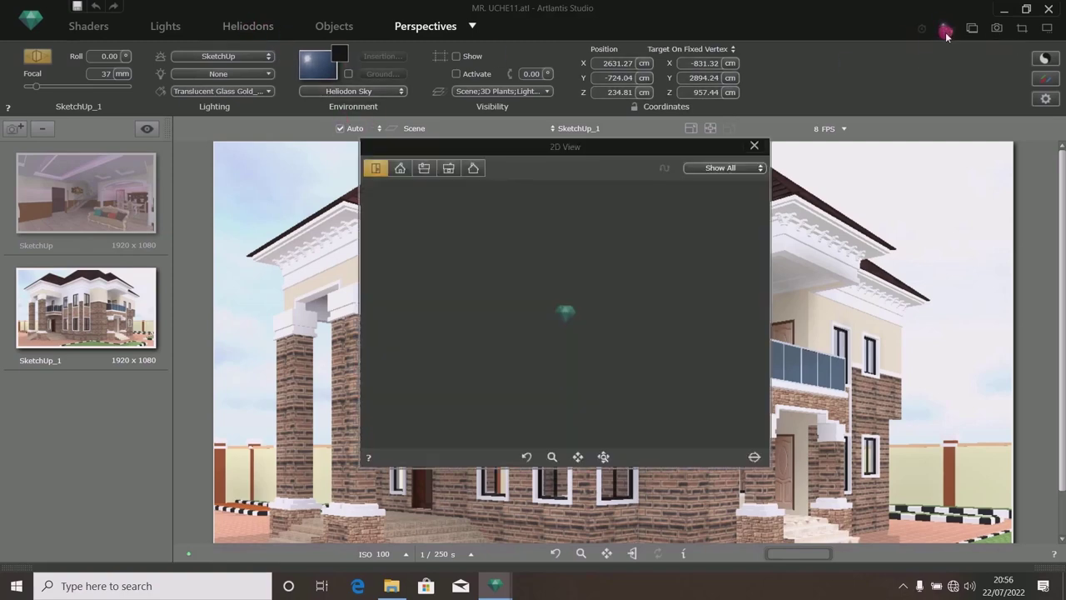
click(238, 28)
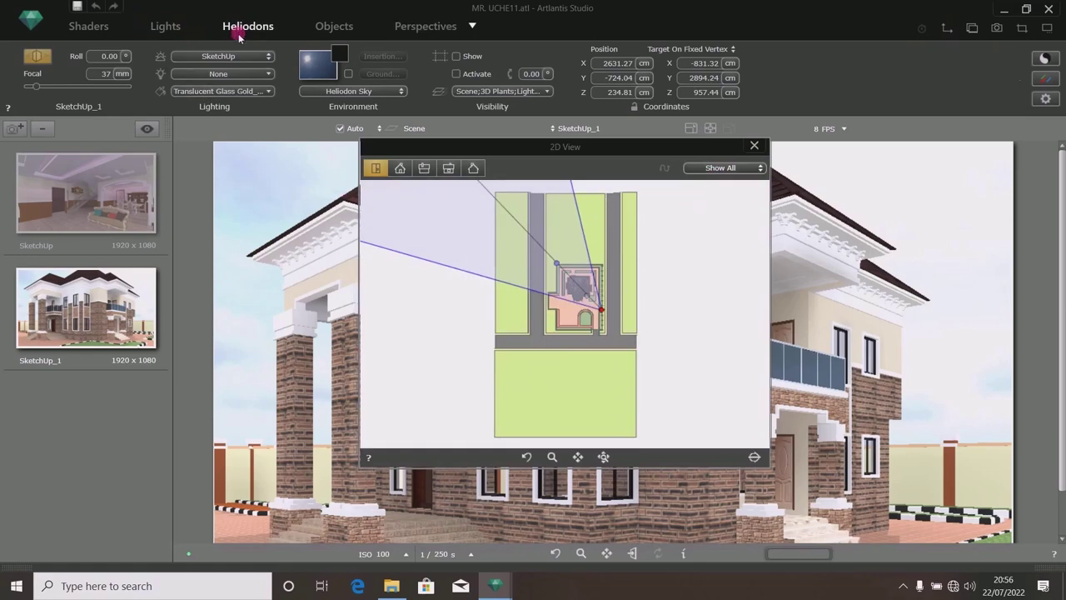
scroll(541, 247, up, 2)
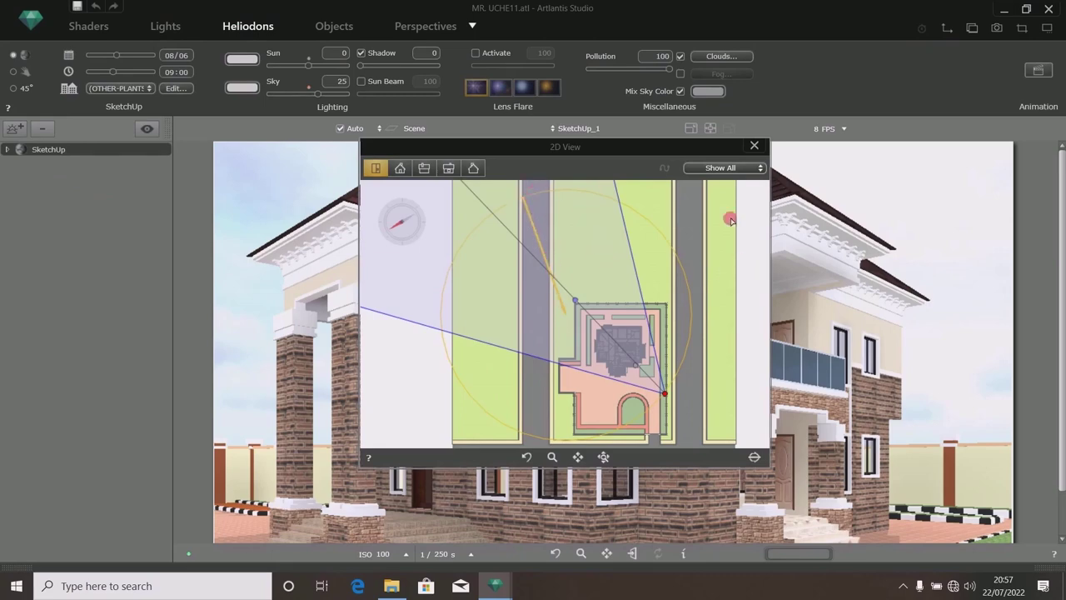
drag(698, 155, 400, 190)
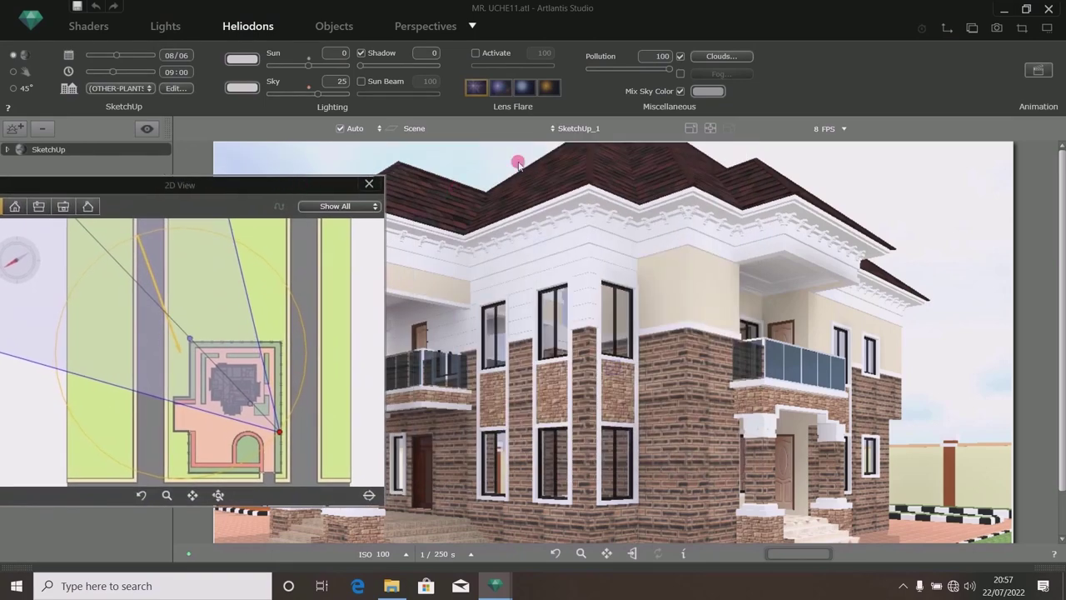
drag(318, 184, 579, 160)
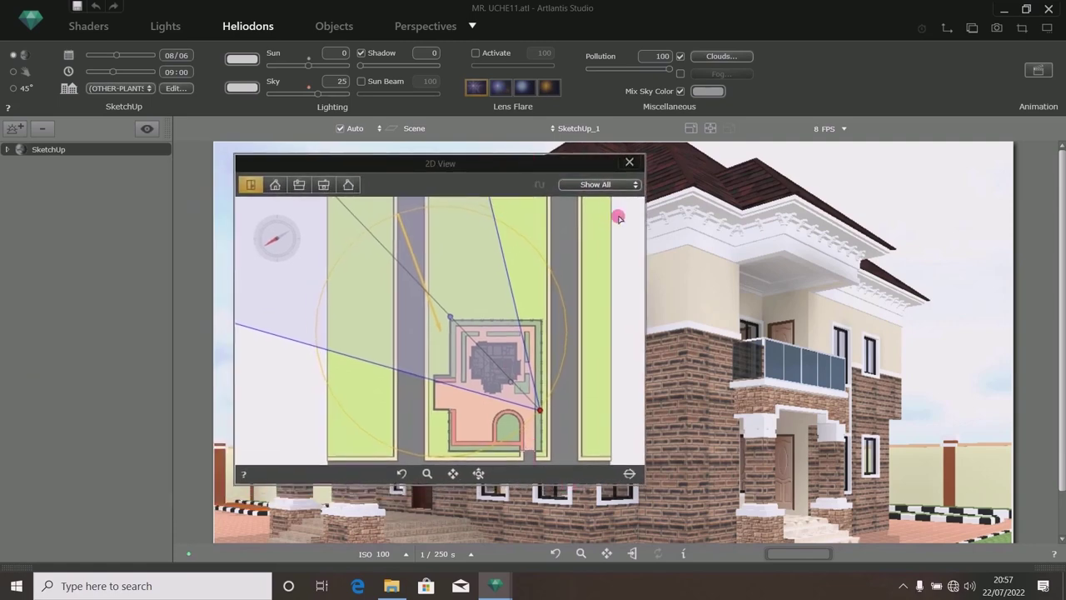
drag(539, 169, 877, 173)
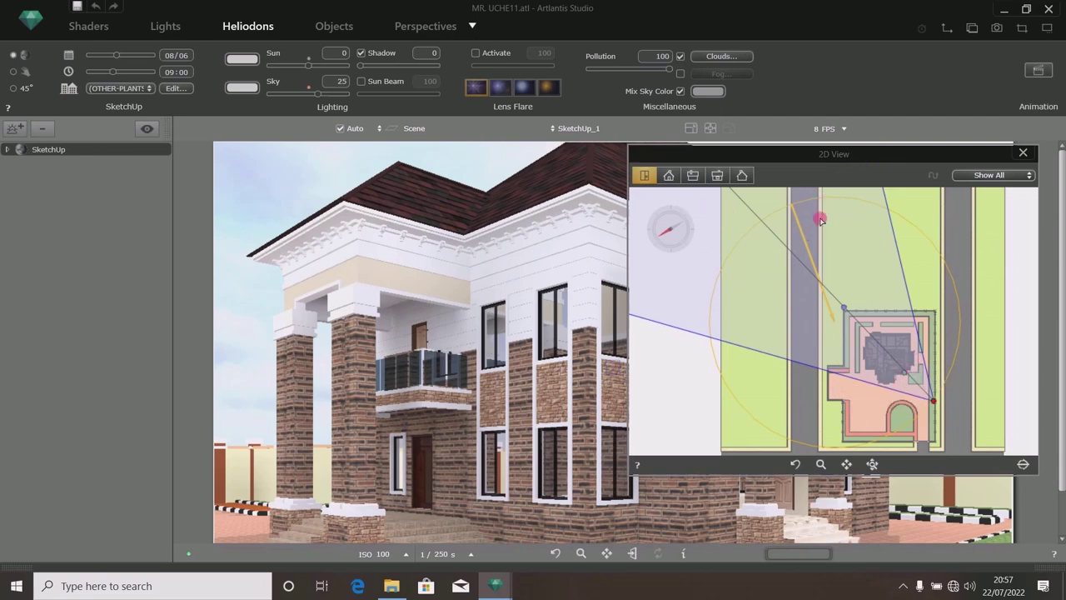
click(1023, 155)
Switch to the imported .skp scene and examine its heliodon settings and sun direction in the 2D view, and close the view.
mouse_move(505, 589)
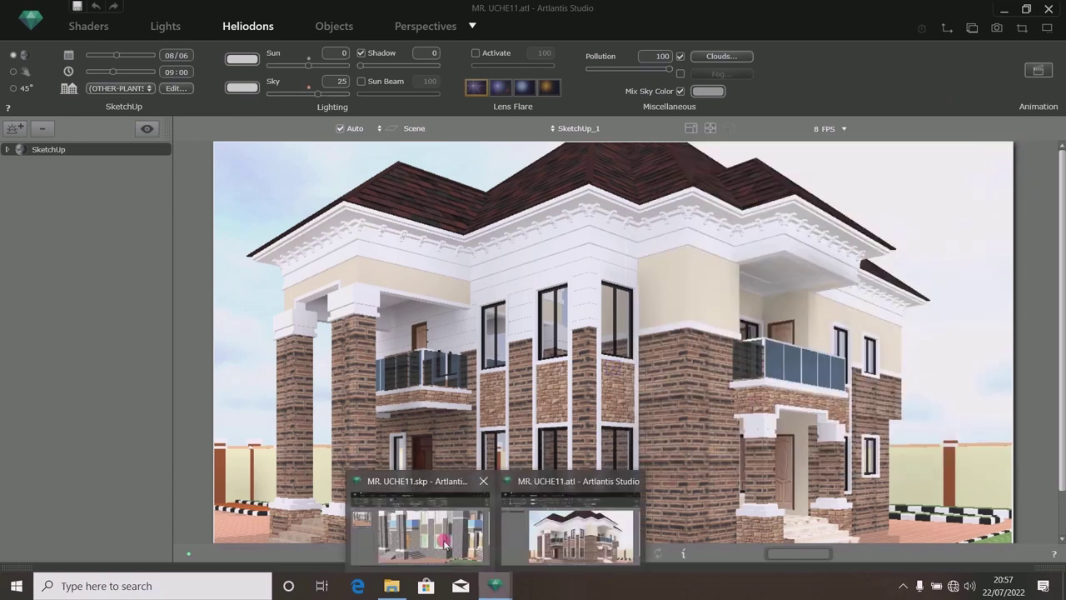
click(441, 539)
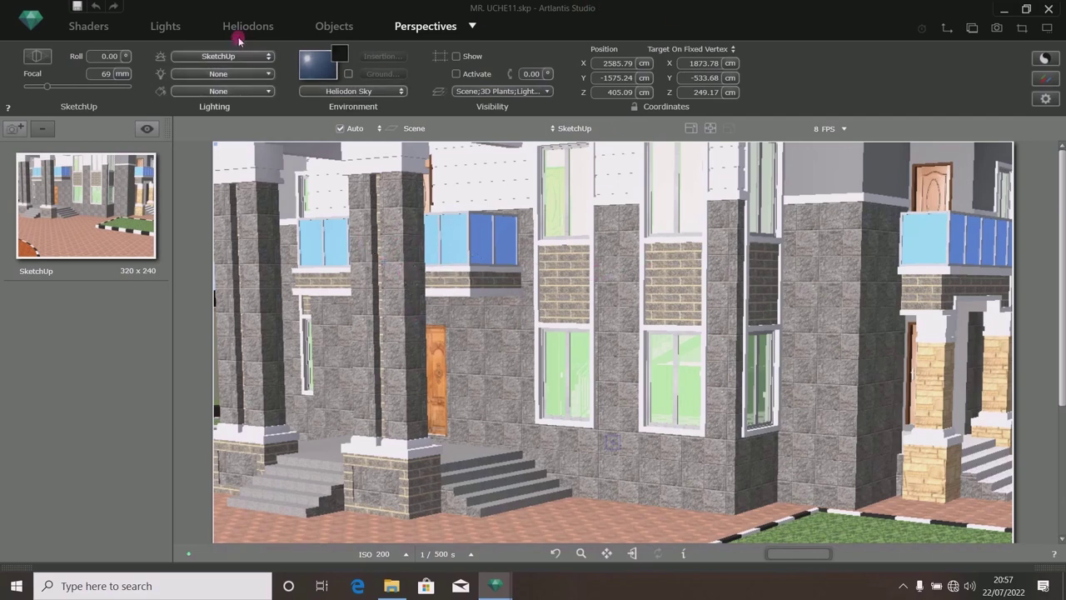
click(946, 30)
drag(881, 149, 733, 112)
scroll(701, 255, up, 2)
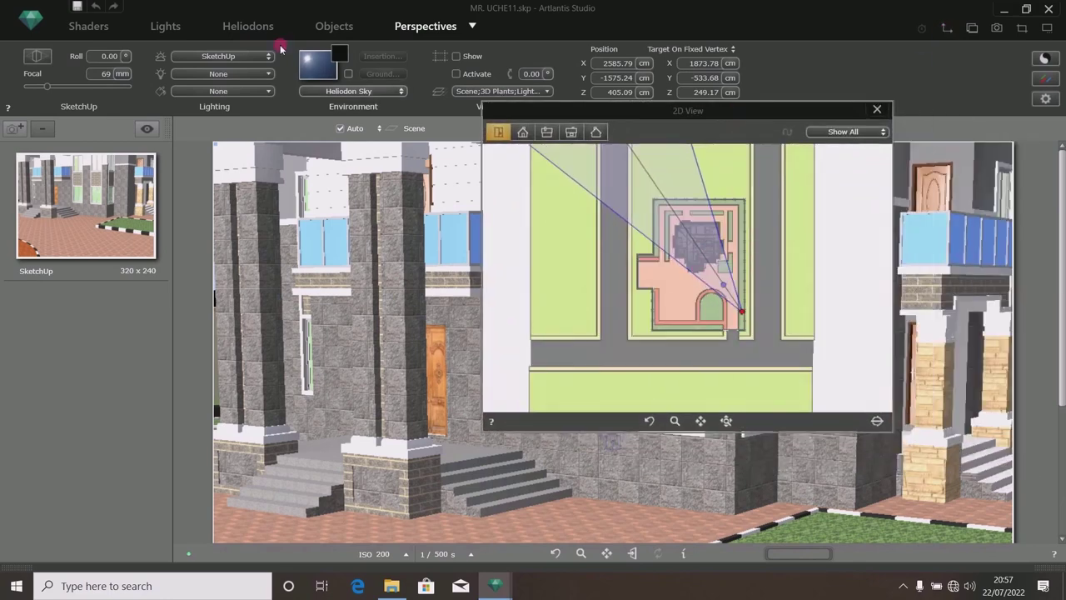
click(249, 27)
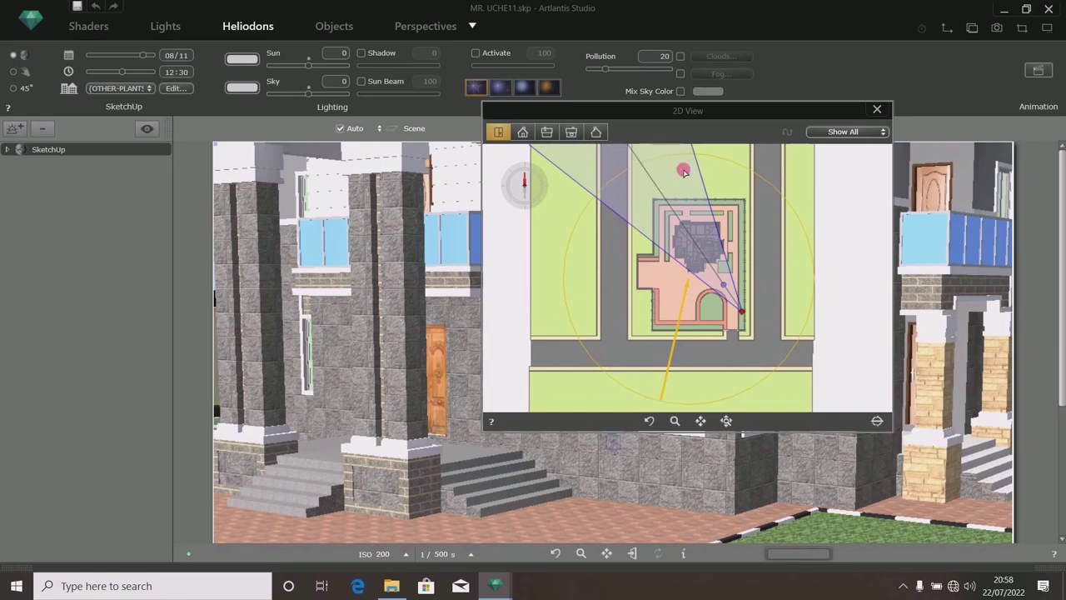
drag(682, 233, 685, 281)
click(878, 110)
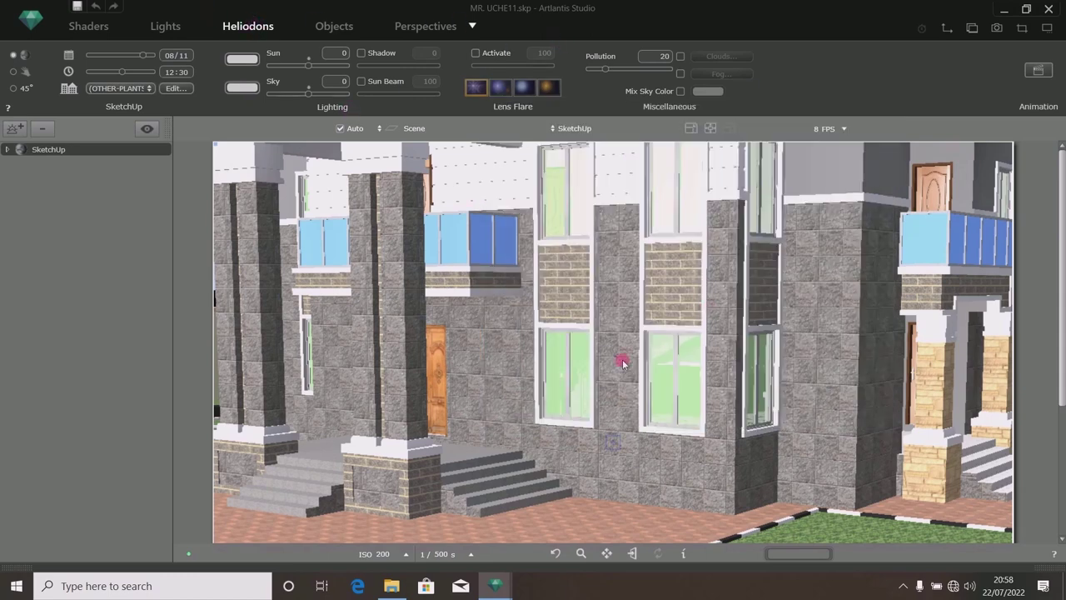
Set the SketchUp perspective's focal length to 37 mm and make its vertical edges parallel.
click(423, 28)
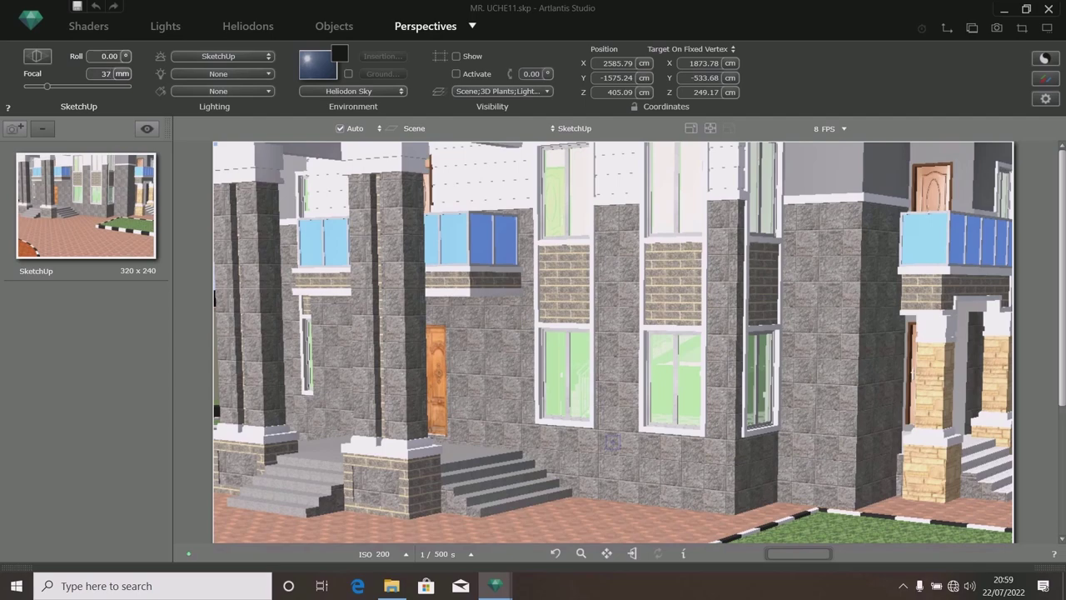
key(Return)
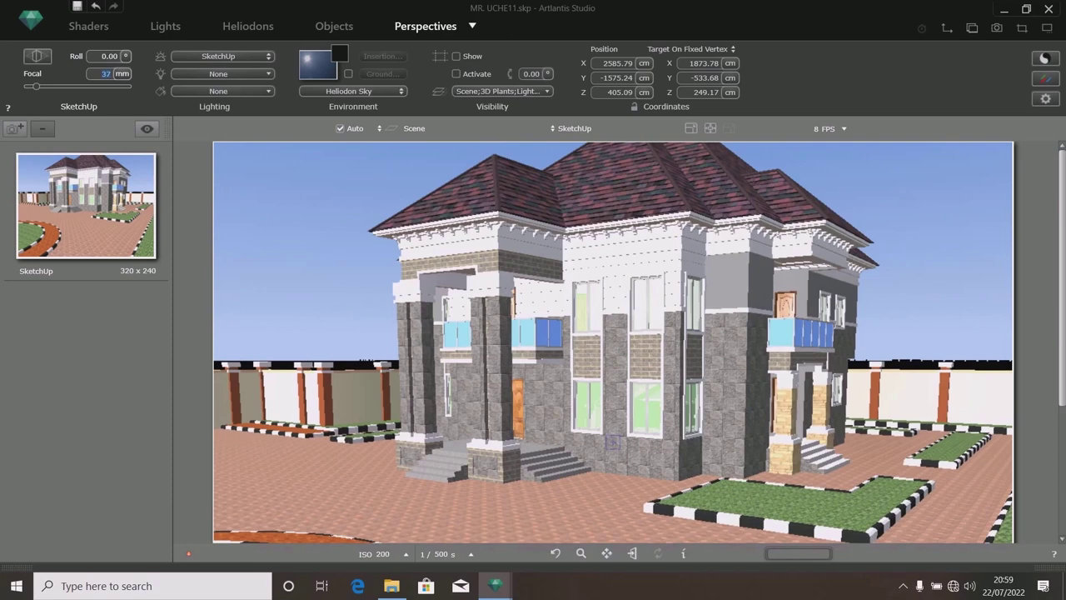
click(34, 57)
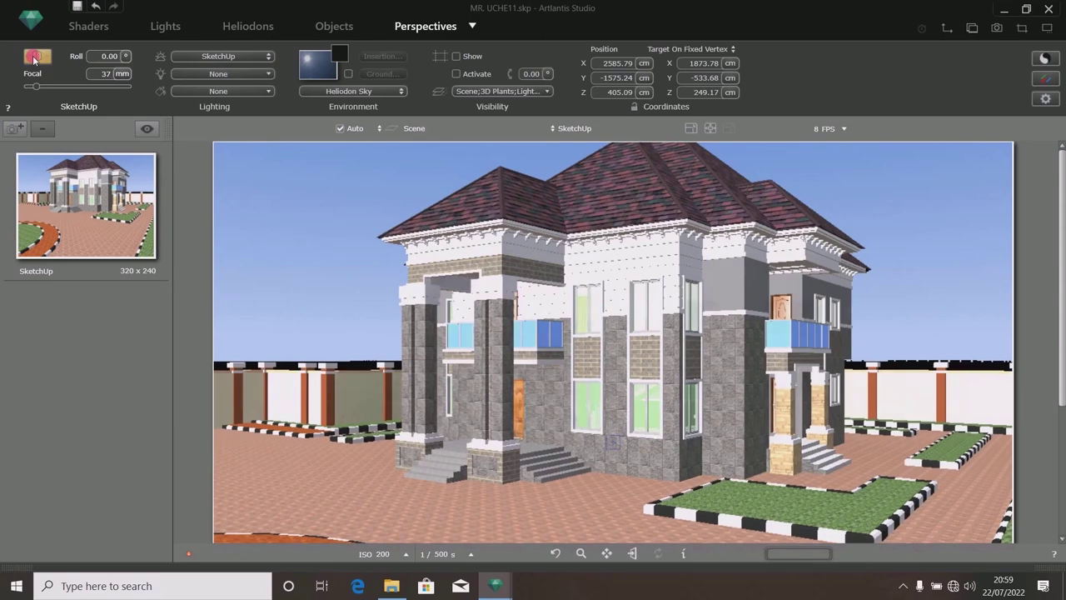
click(33, 56)
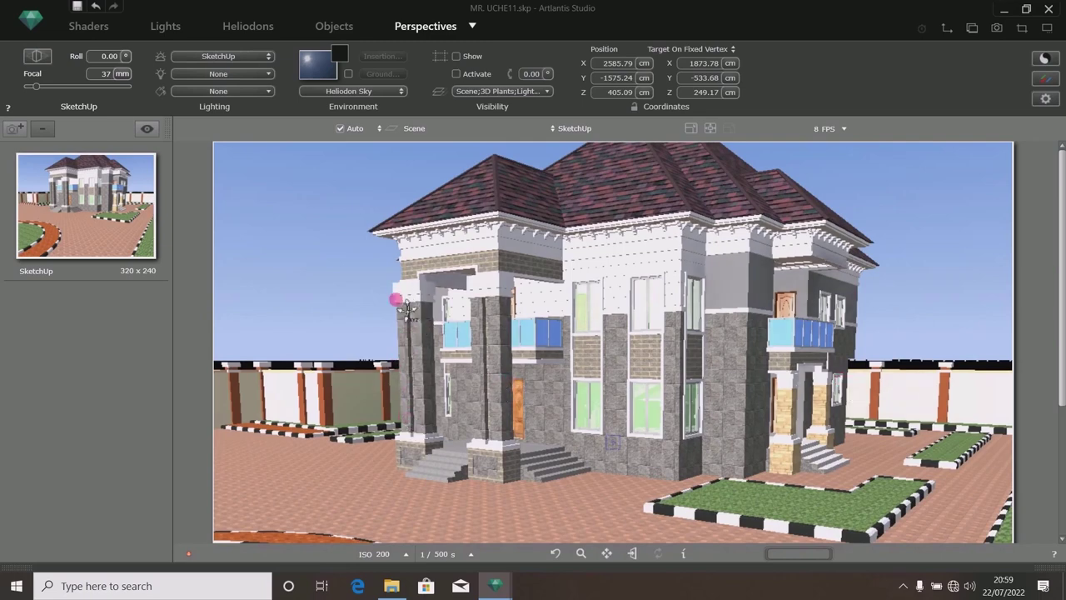
click(35, 57)
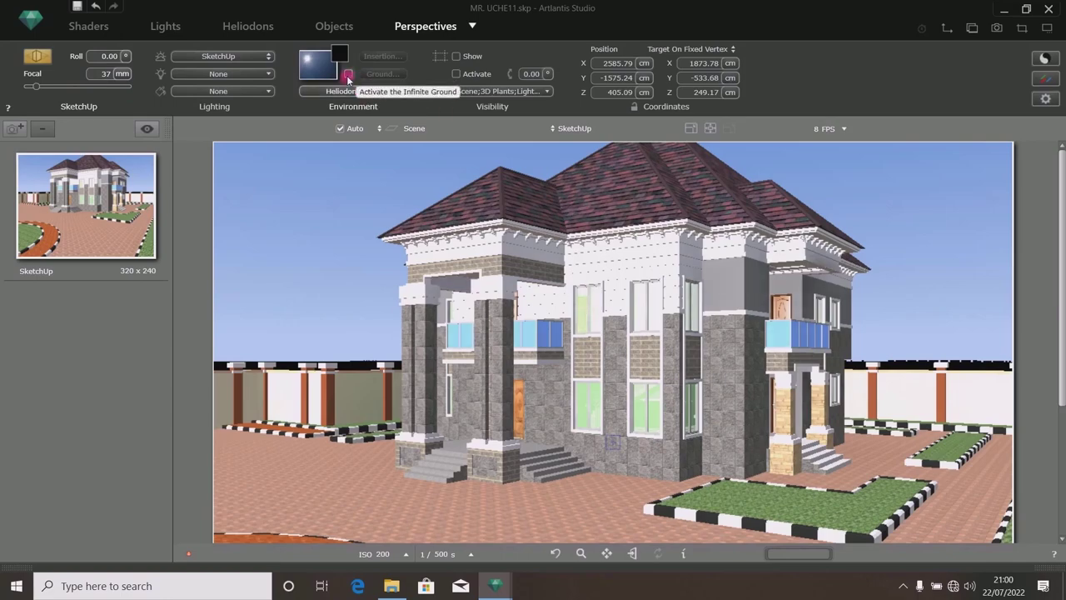
Activate the infinite ground for the perspective and accept its altitude of 0.00 cm.
click(347, 75)
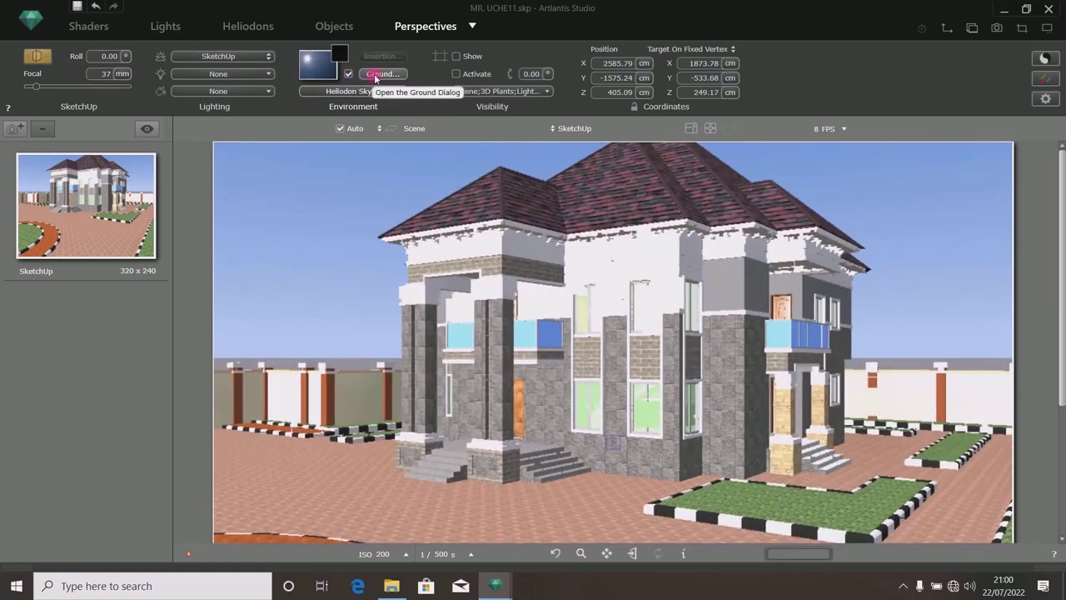
click(381, 74)
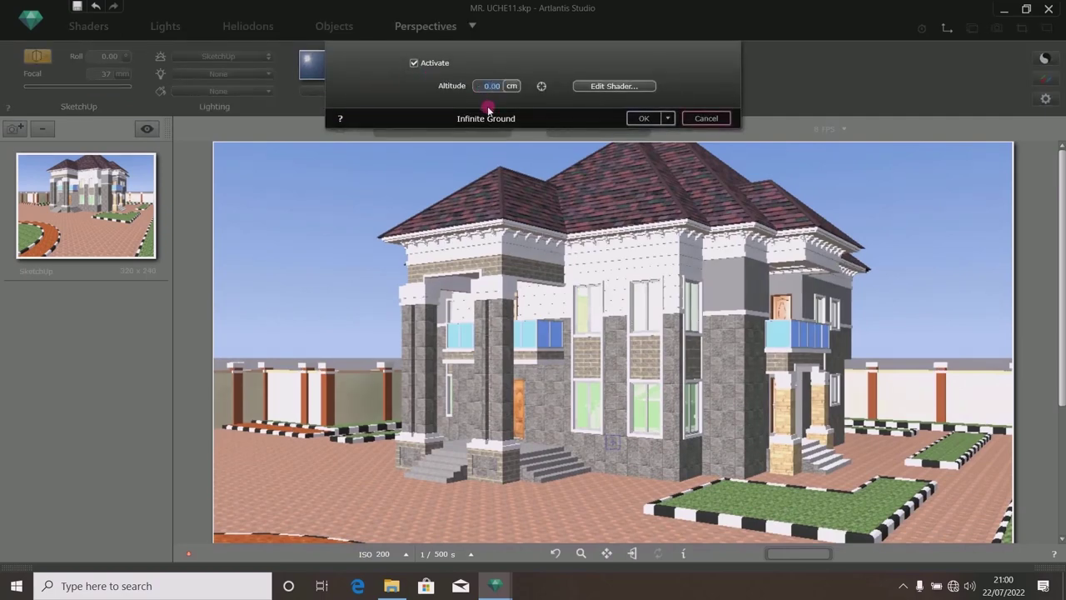
click(643, 118)
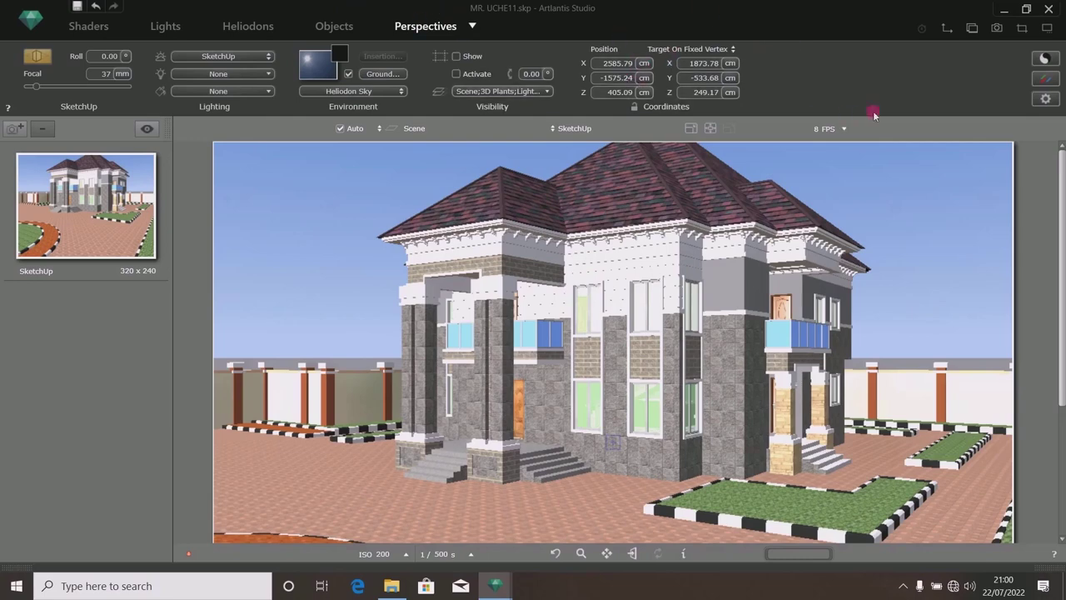
Set the rendering size to 1920x1080 Full HD with a resolution of 100 dpi in the rendering parameters.
click(1044, 99)
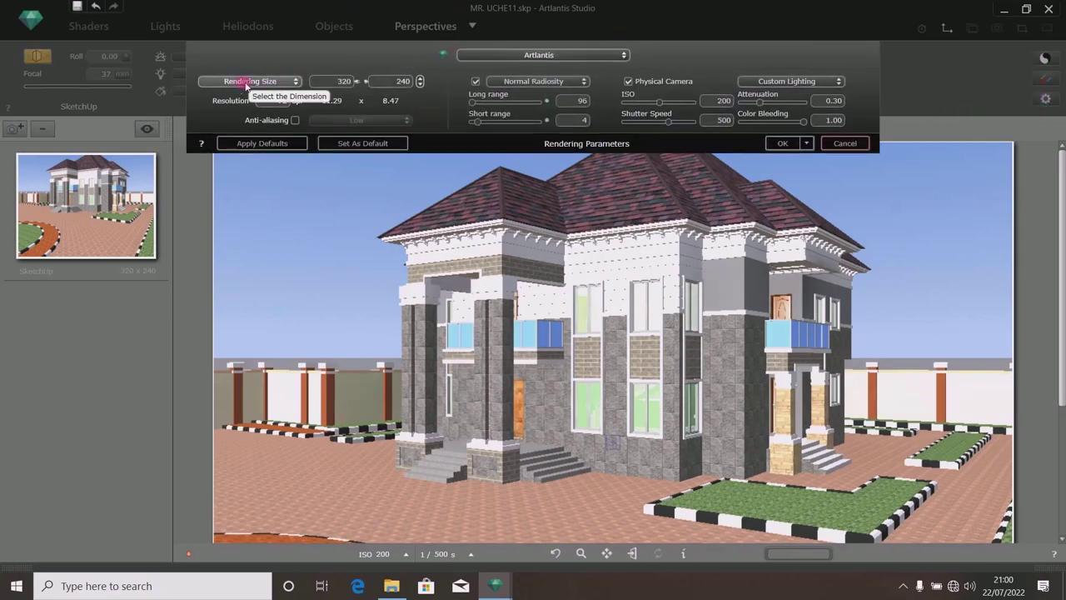
click(294, 83)
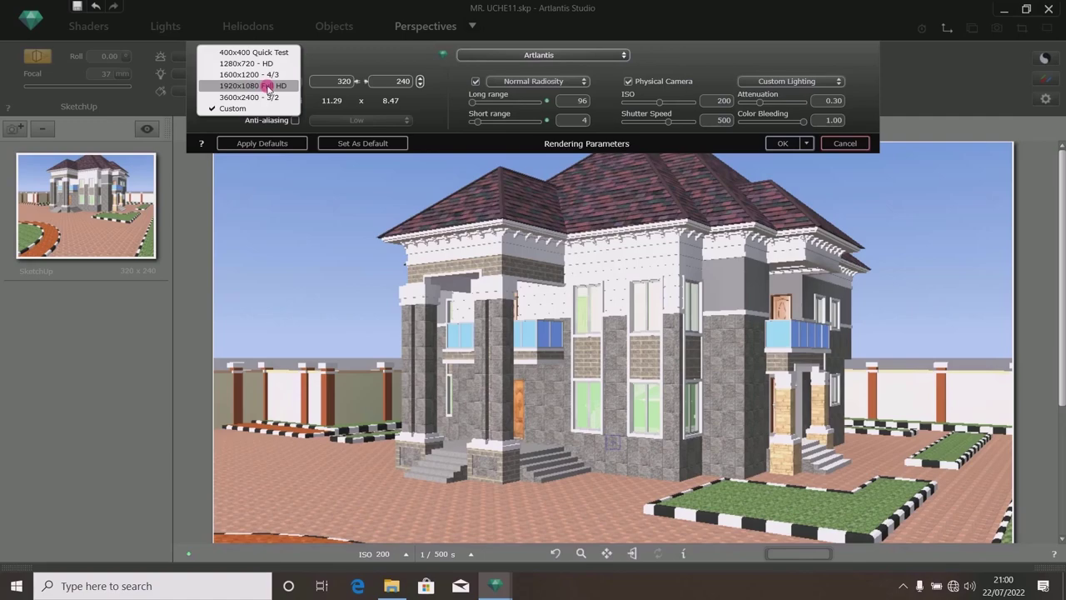
click(268, 87)
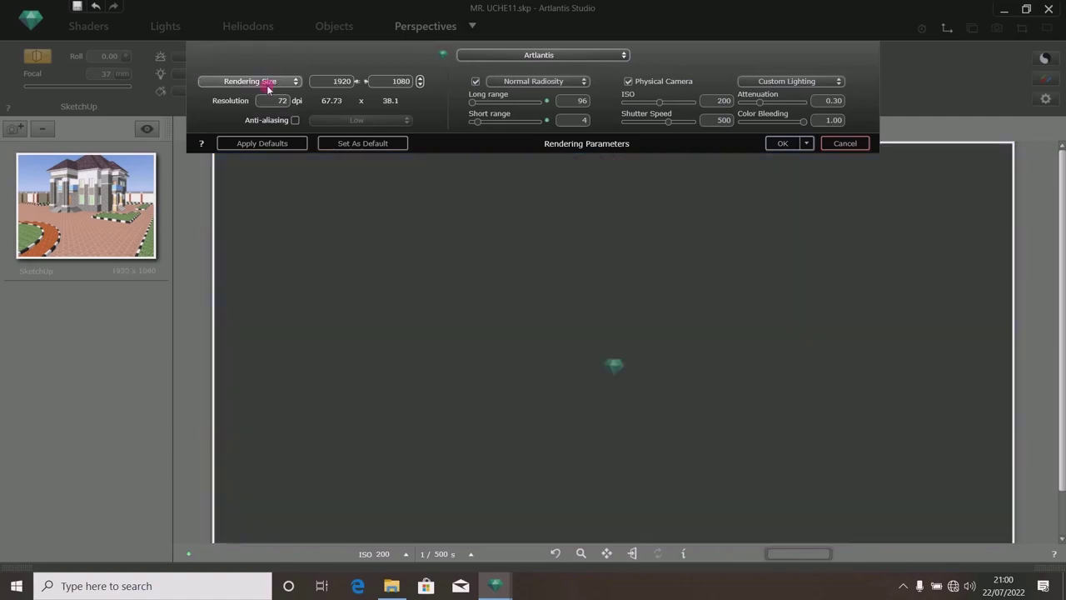
double_click(281, 101)
text(100)
key(Return)
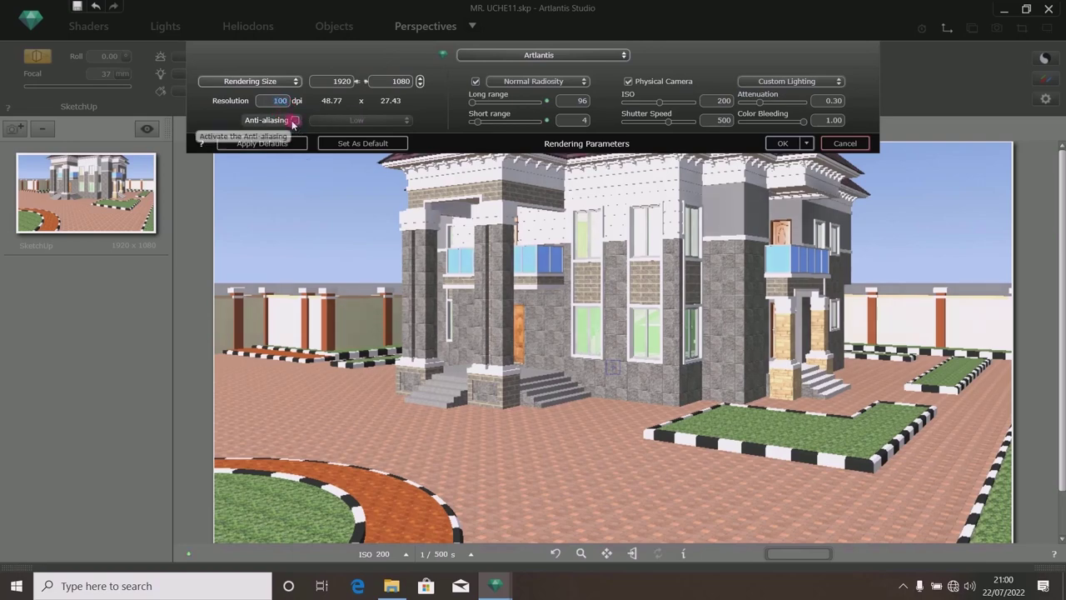
Activate anti-aliasing for the rendering and set its quality to High.
click(294, 121)
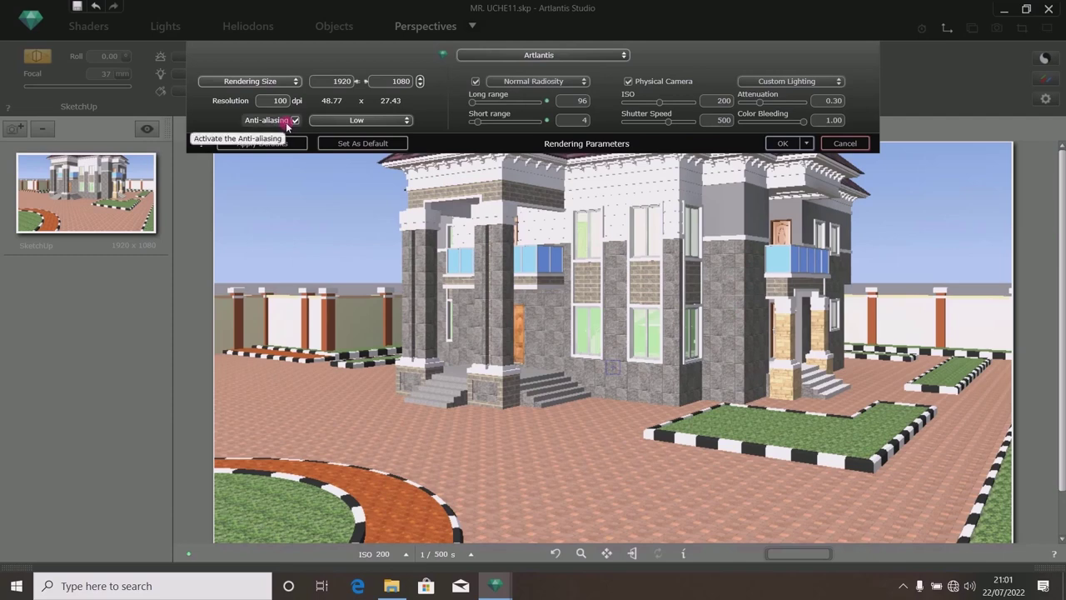
click(405, 123)
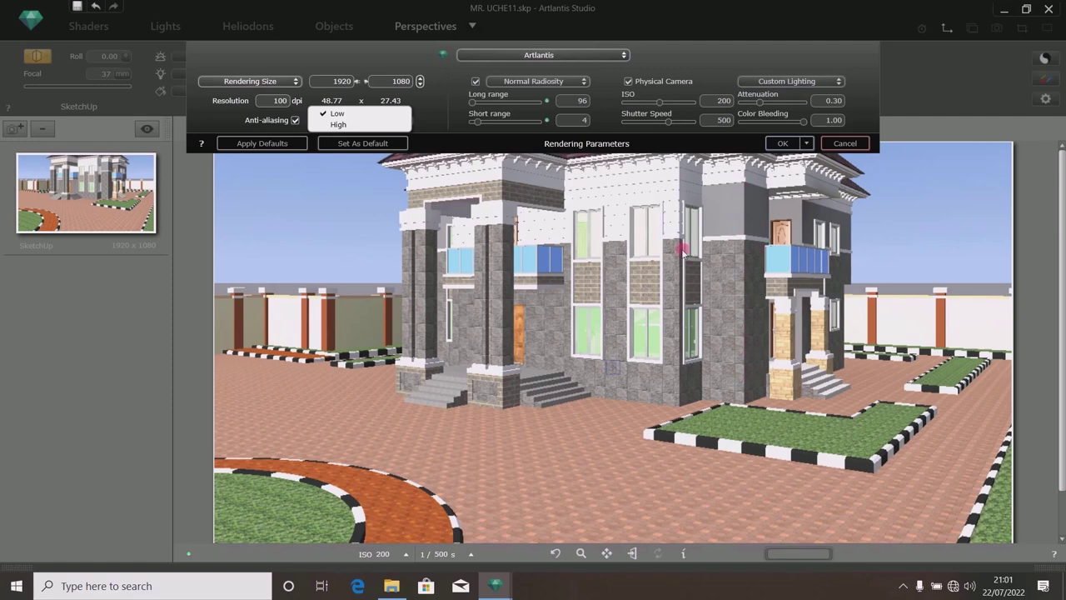
click(337, 125)
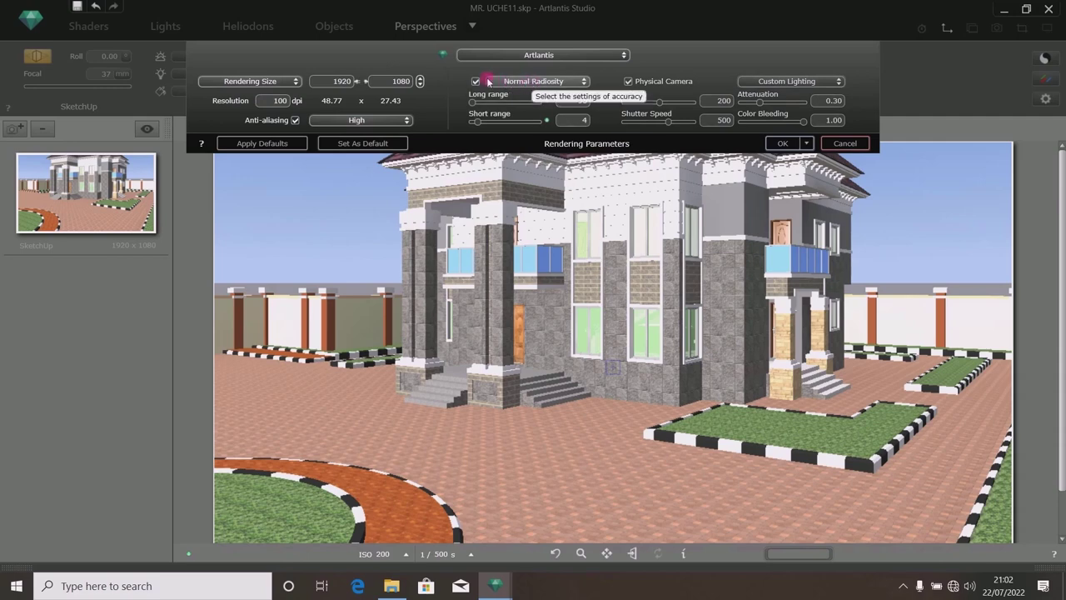
Switch the rendering to High Radiosity and set the physical camera to ISO 100 and shutter speed 250.
click(517, 84)
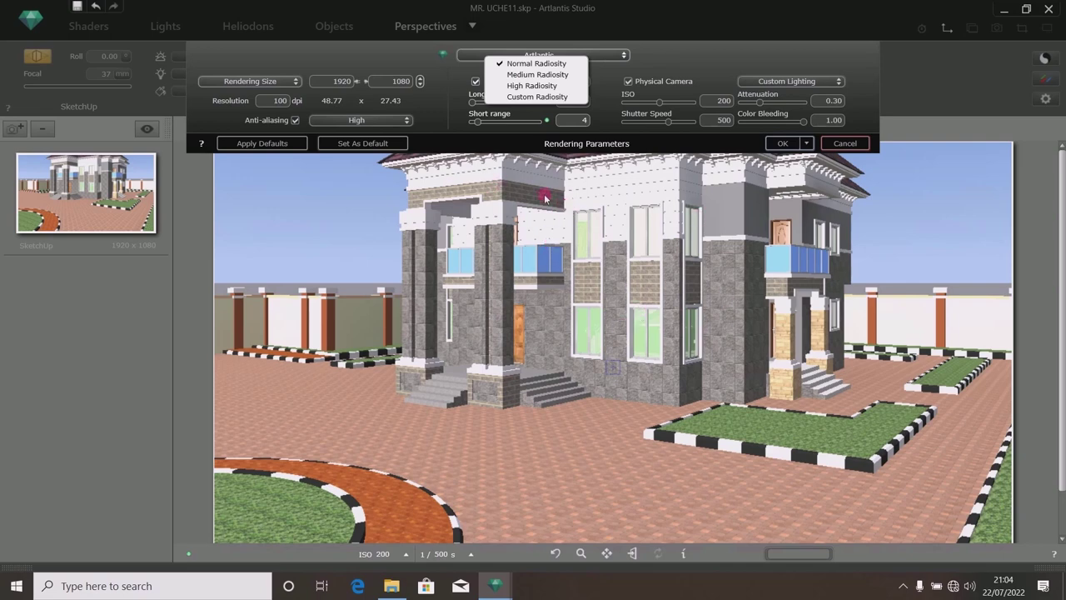
click(516, 87)
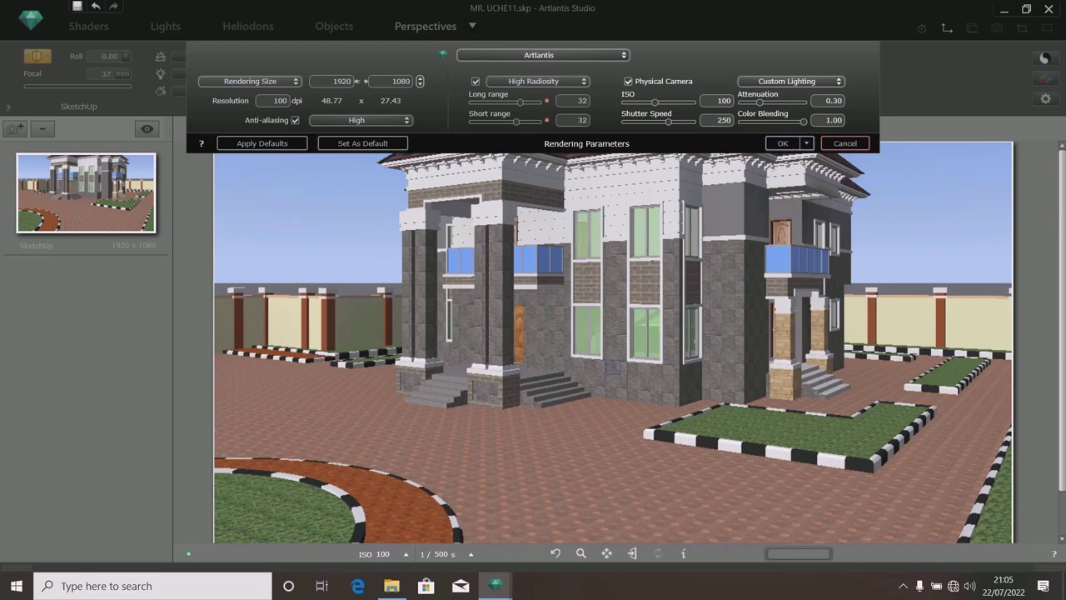
key(Return)
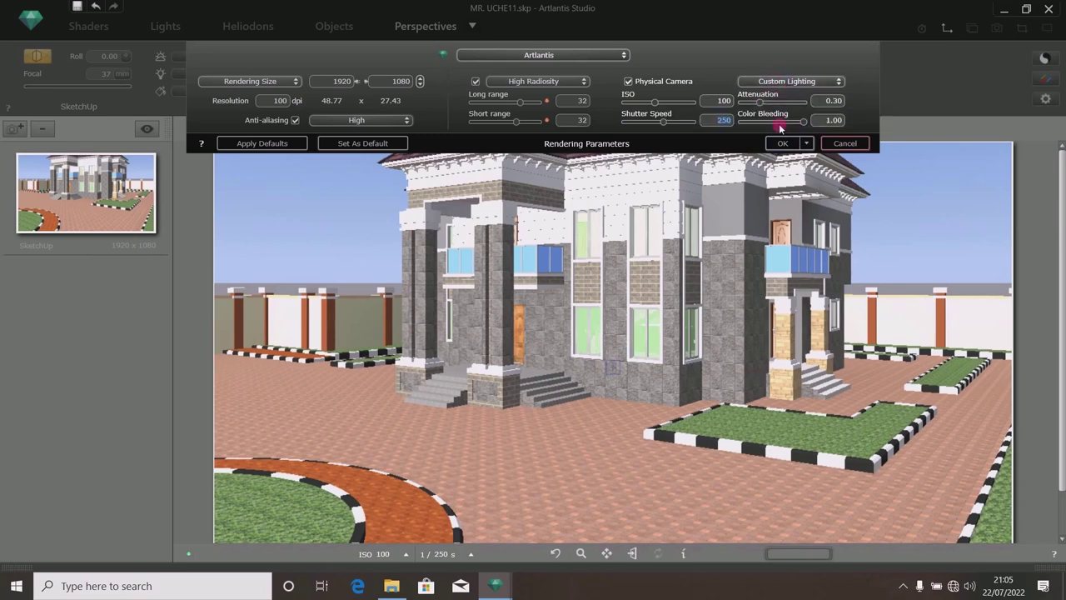
Set the custom lighting attenuation to 1.00 and color bleeding to 0.30, and save the rendering parameters as the default.
drag(762, 101, 802, 100)
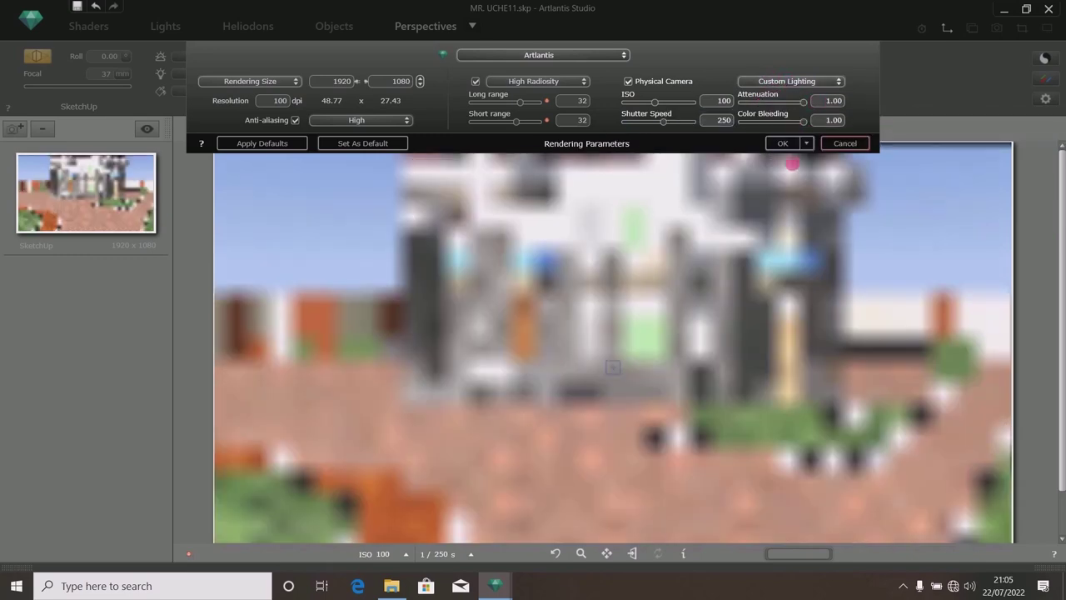
double_click(835, 121)
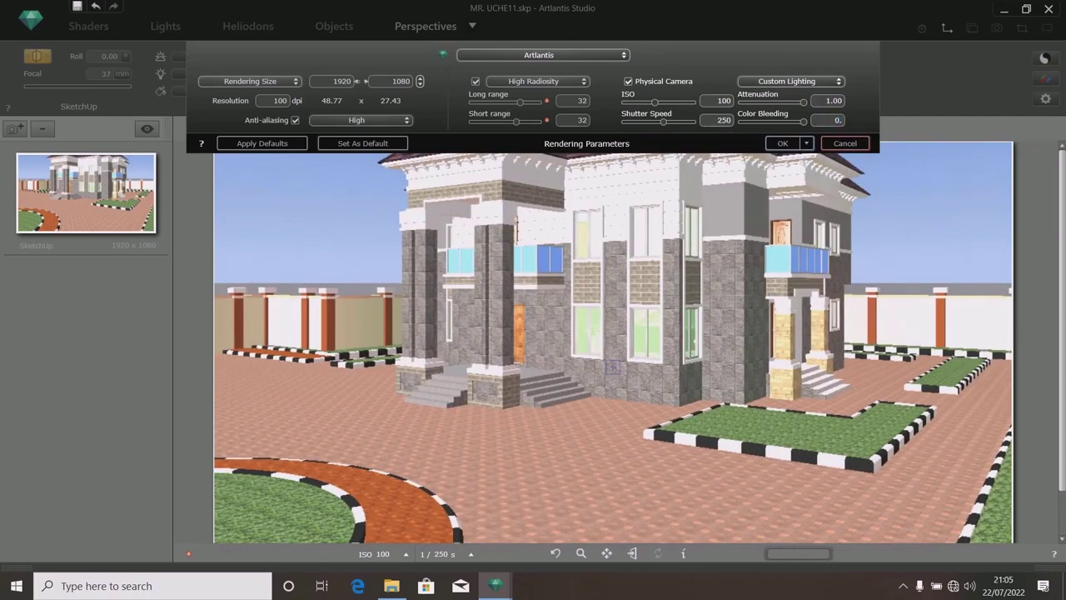
text(0.3)
key(Return)
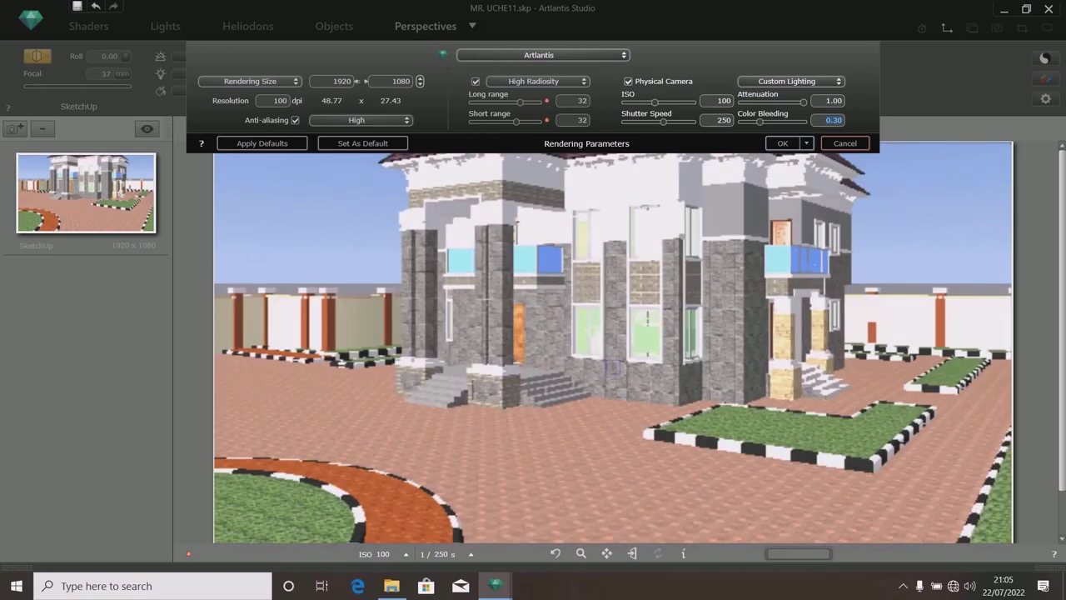
click(583, 263)
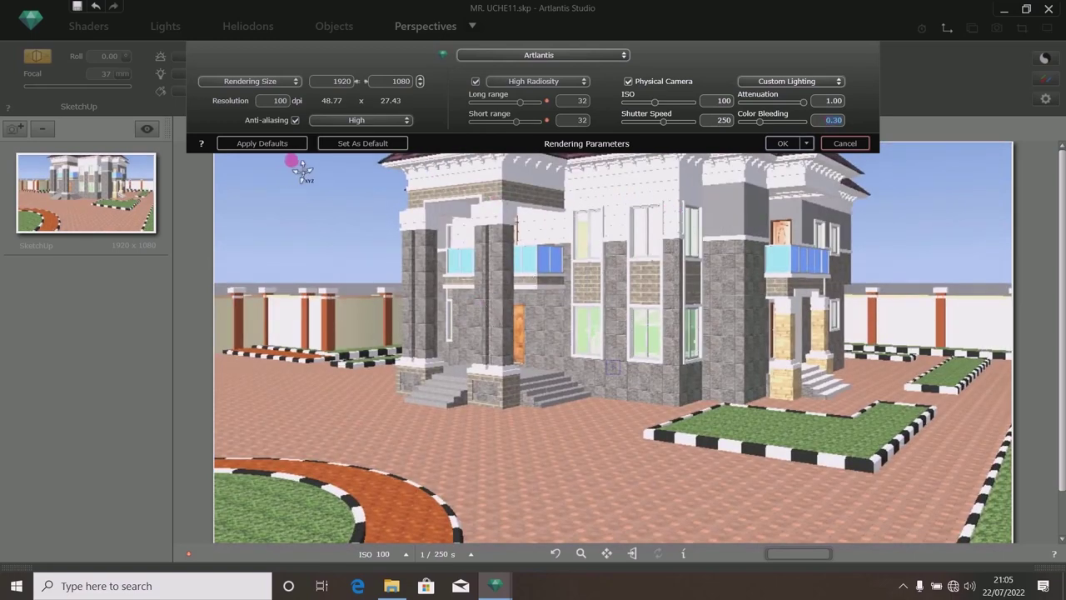
click(353, 145)
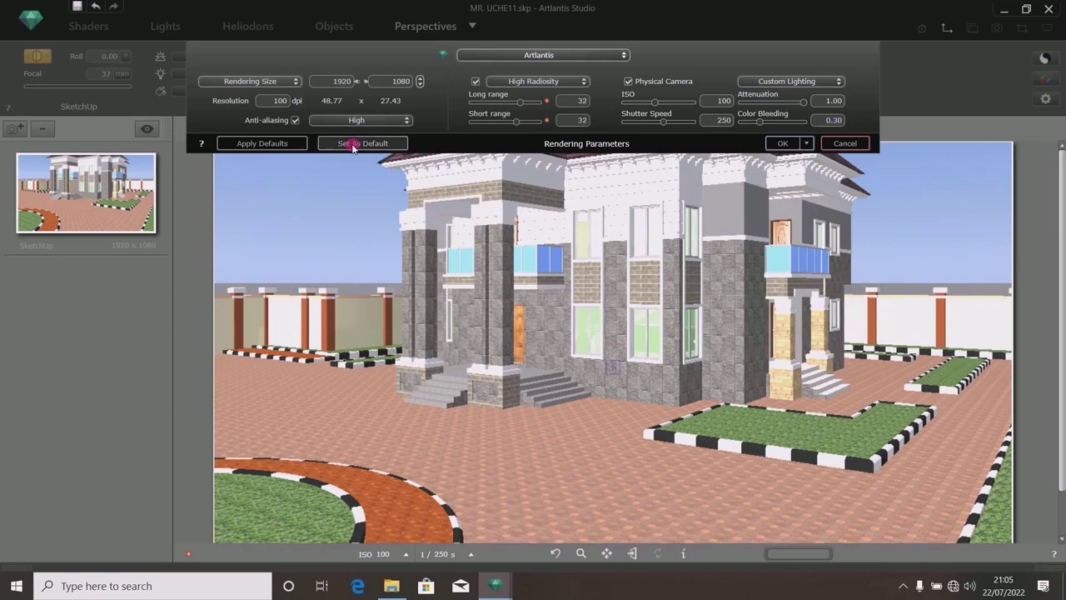
click(780, 142)
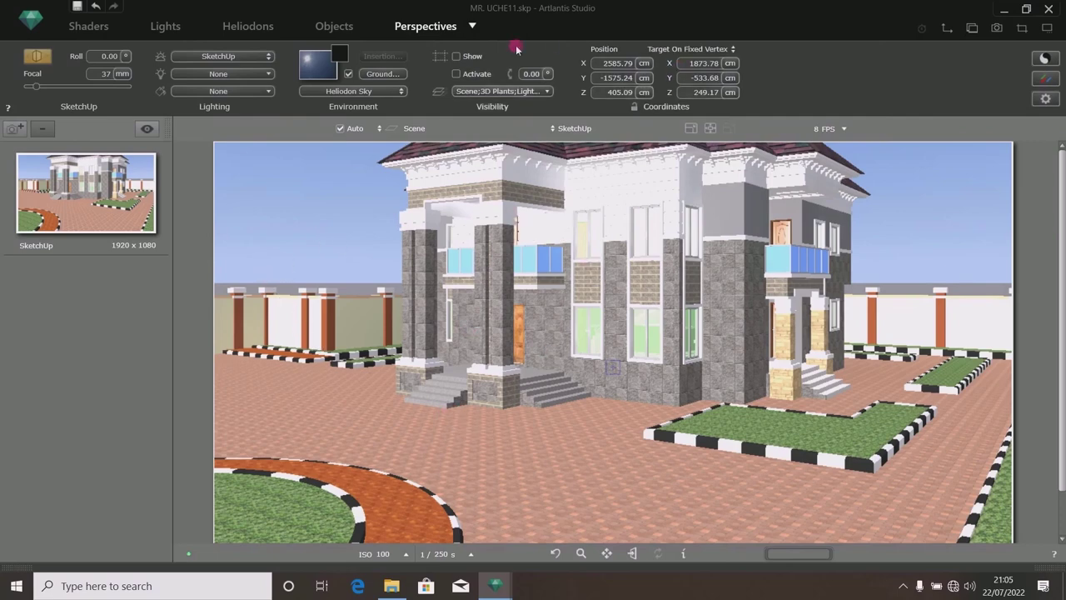
Rotate the SketchUp heliodon's north arrow toward the plan's lower right in the 2D top view, and close the view.
click(947, 28)
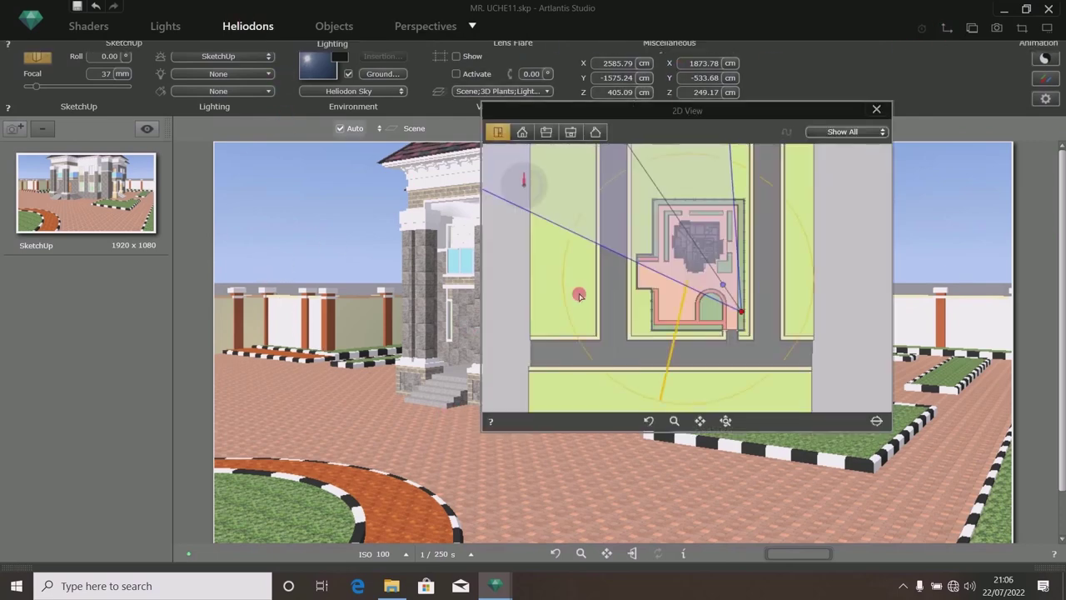
click(248, 26)
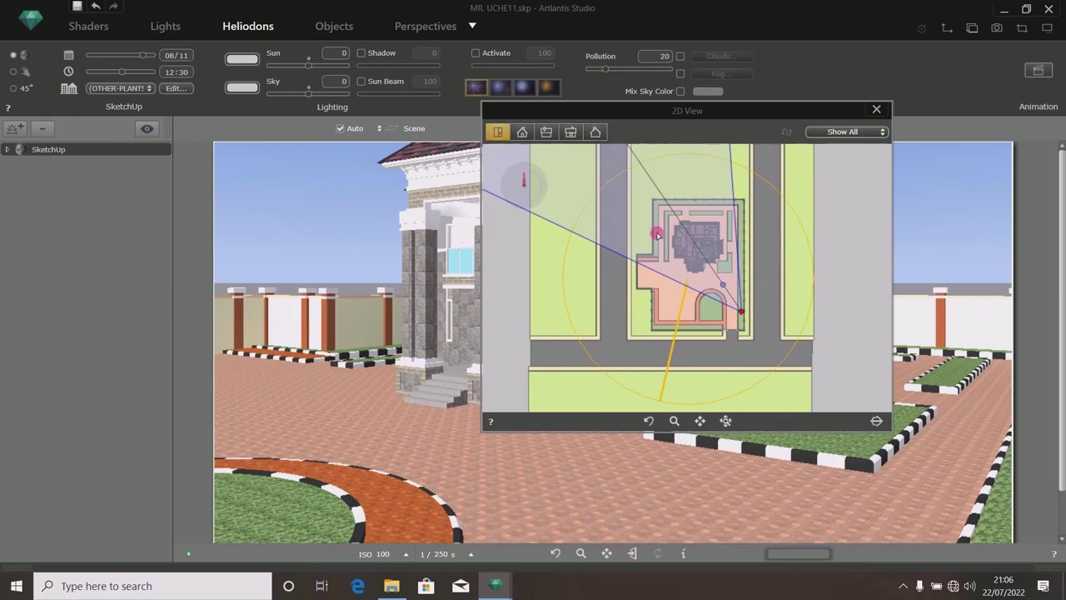
drag(674, 392, 663, 402)
mouse_move(531, 164)
mouse_down()
mouse_move(546, 202)
mouse_move(534, 210)
mouse_up()
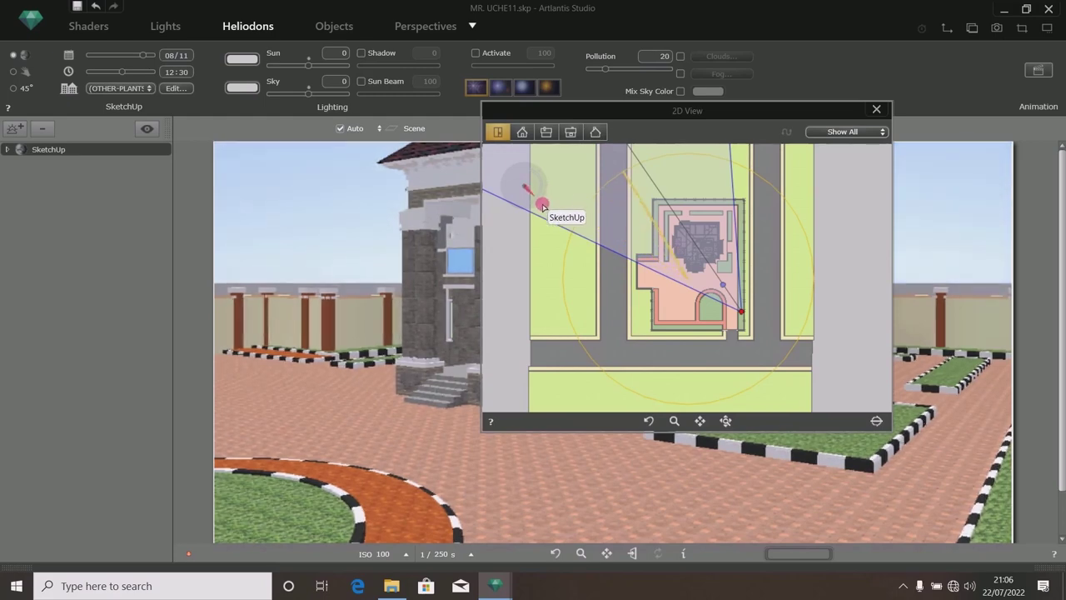
click(876, 108)
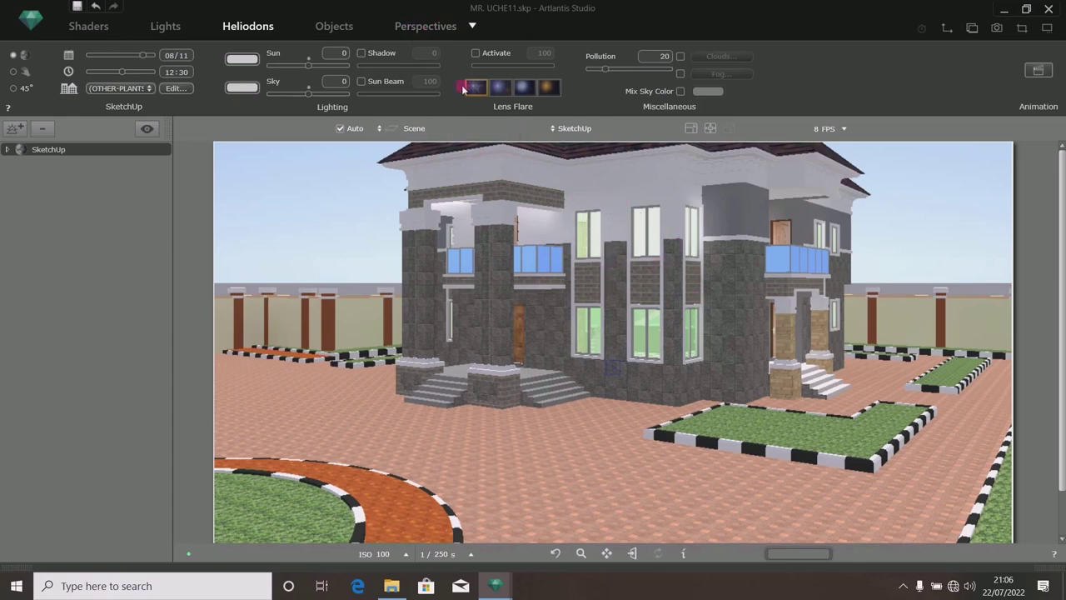
In the 2D top view, move the perspective's target to the house centre and its camera along the fence to about X 2645, Y -336 cm.
click(425, 27)
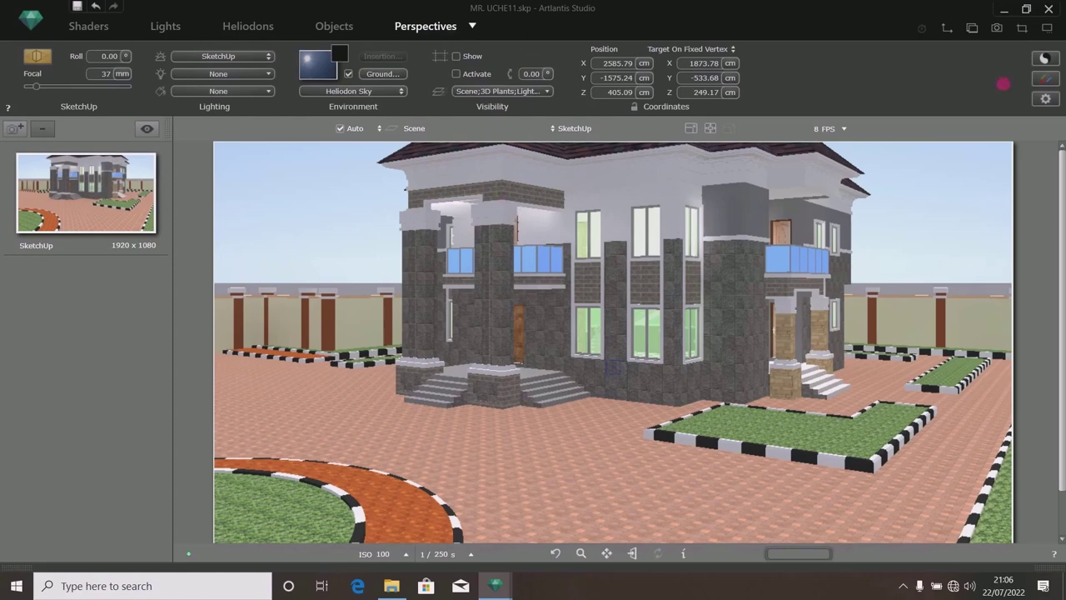
click(947, 29)
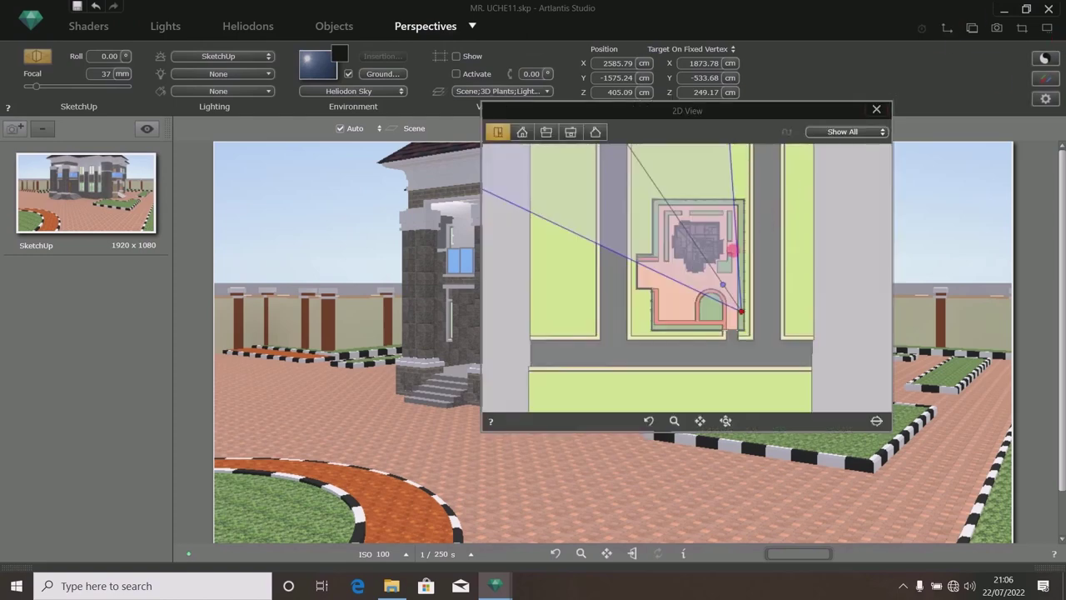
scroll(732, 249, up, 3)
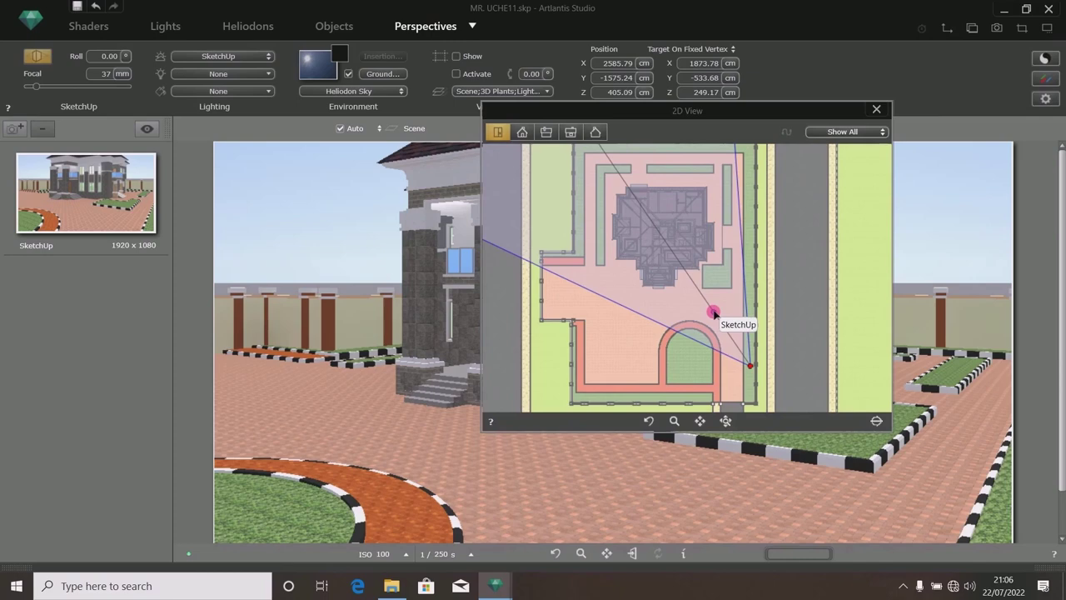
drag(714, 313, 660, 229)
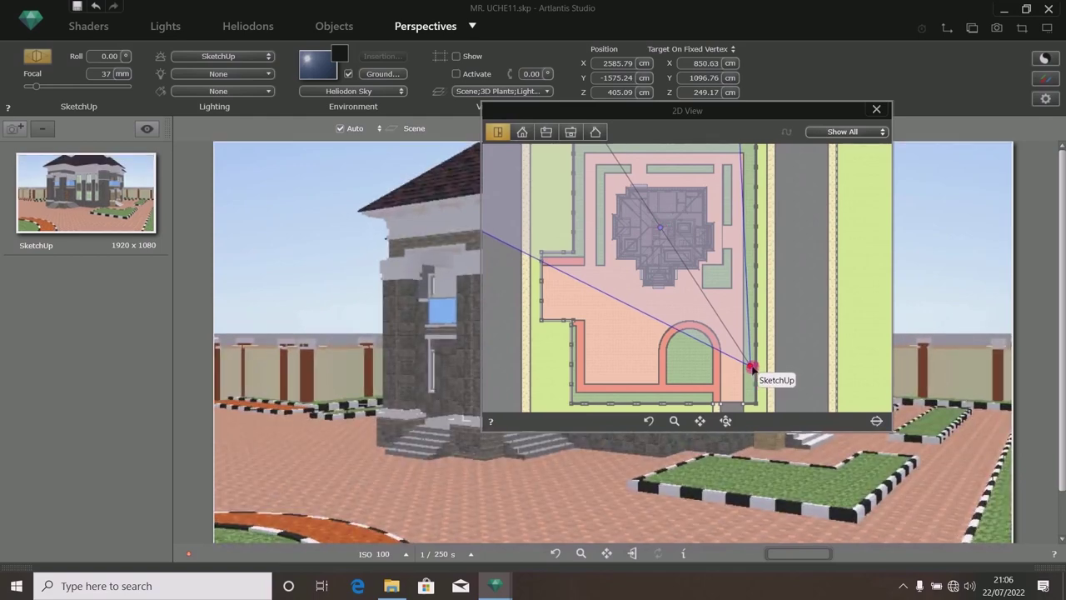
drag(753, 368, 754, 304)
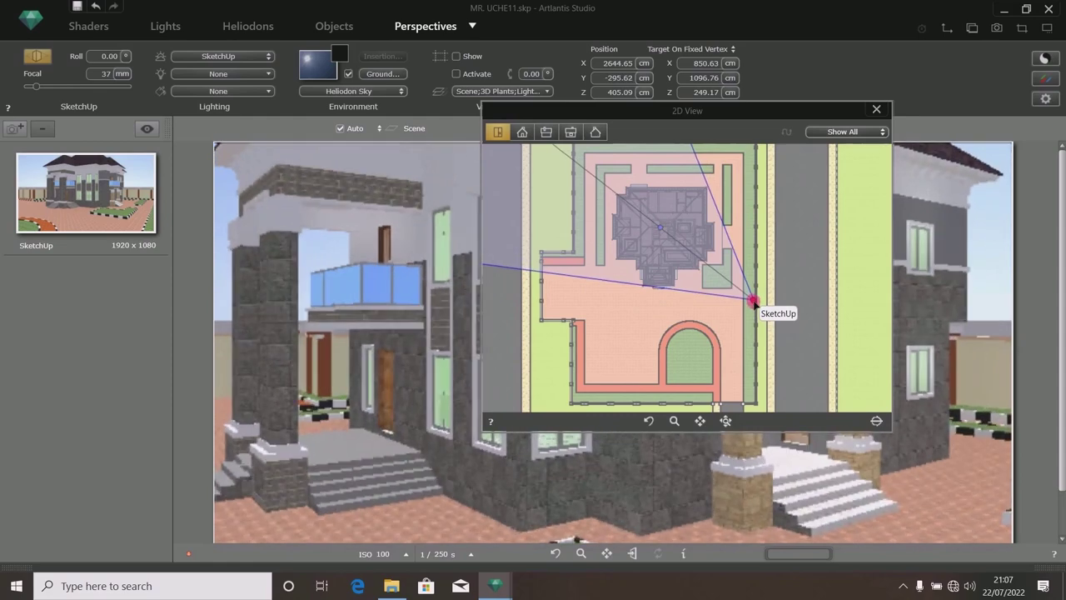
scroll(738, 289, up, 2)
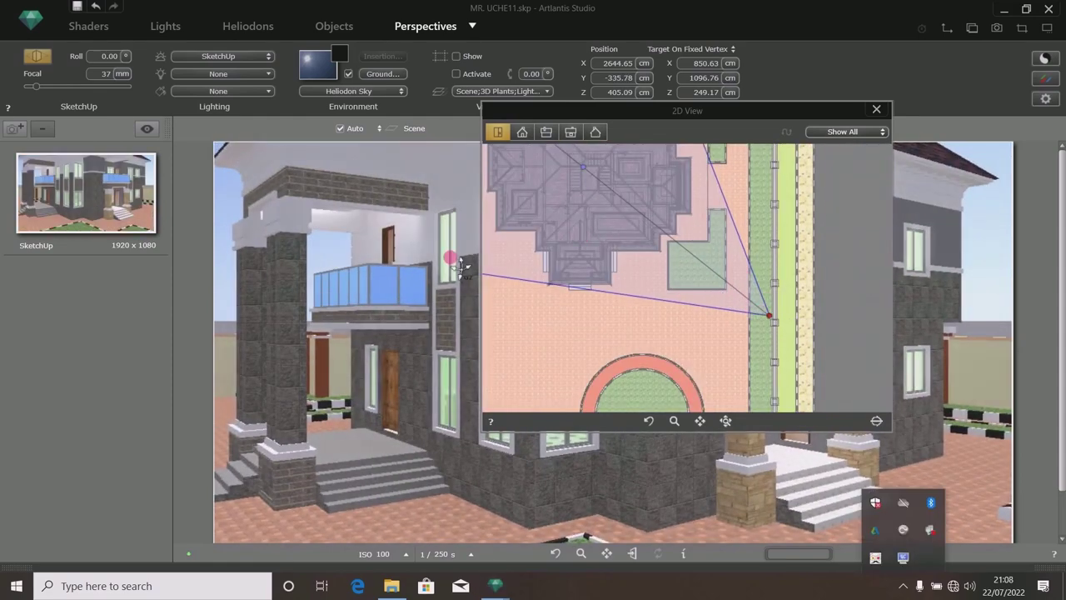
In the 2D elevation, lower the camera to about 236 cm and raise its target to about 575 cm.
click(524, 134)
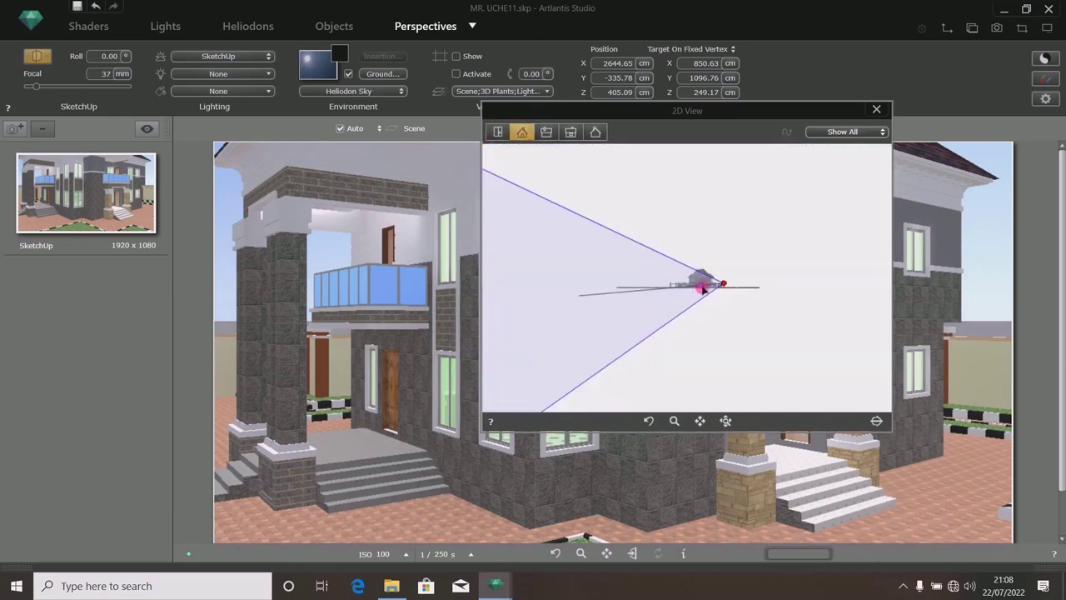
scroll(707, 237, up, 2)
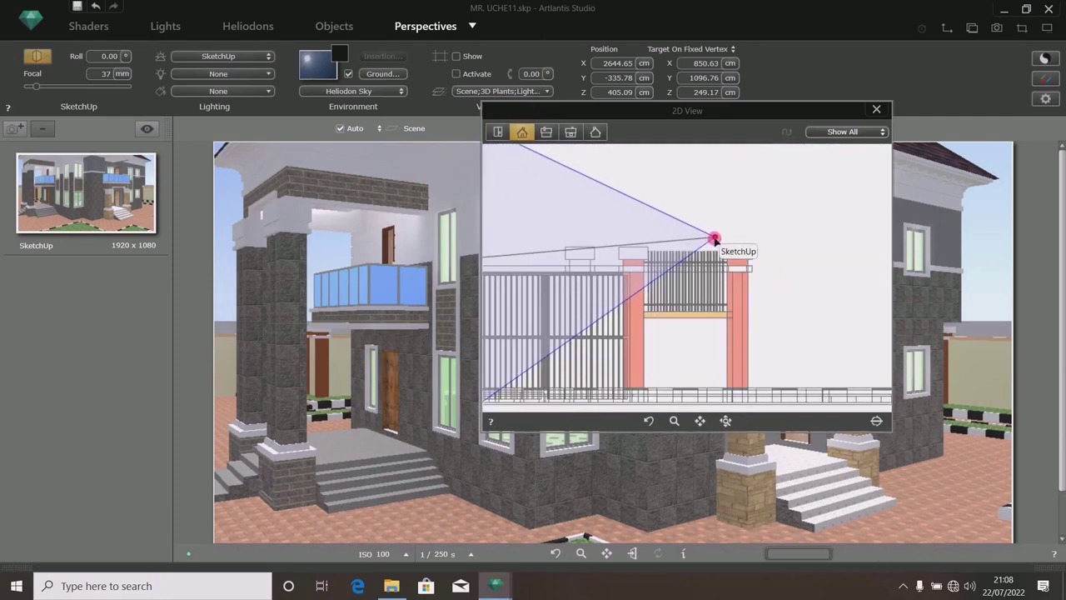
drag(708, 237, 716, 309)
scroll(714, 307, down, 3)
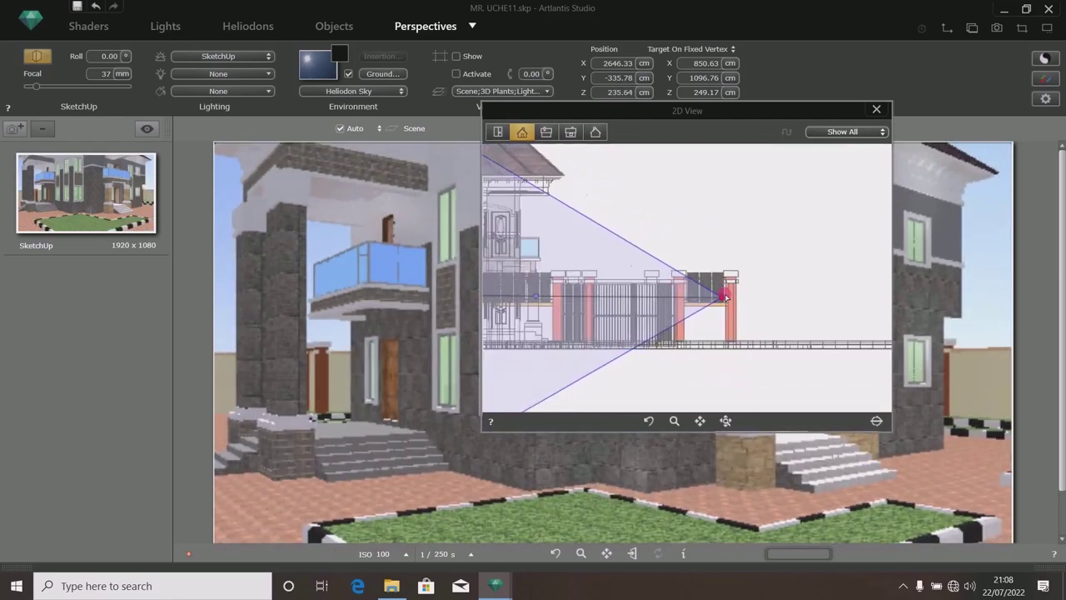
drag(539, 295, 541, 265)
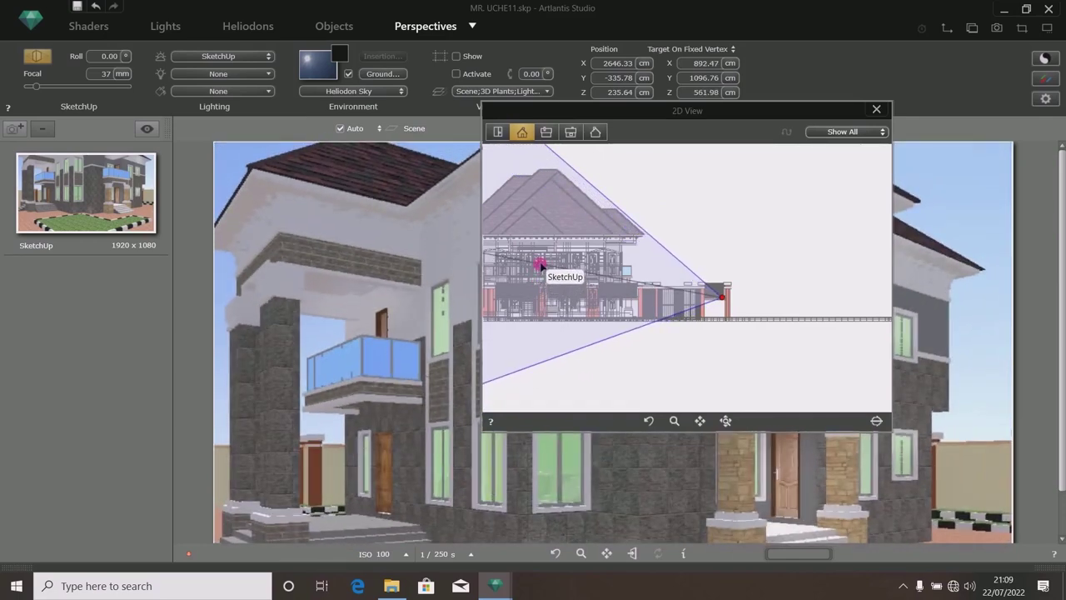
drag(541, 265, 541, 263)
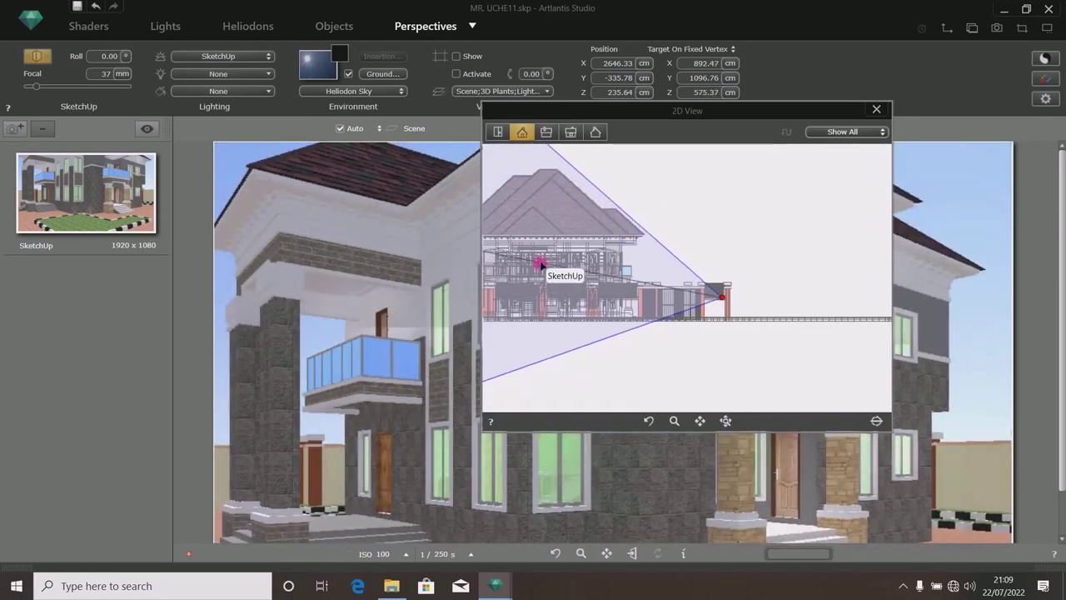
Move the camera back along the fence in the 2D top view to about X 2638, Y -677 cm, and close the view.
click(498, 133)
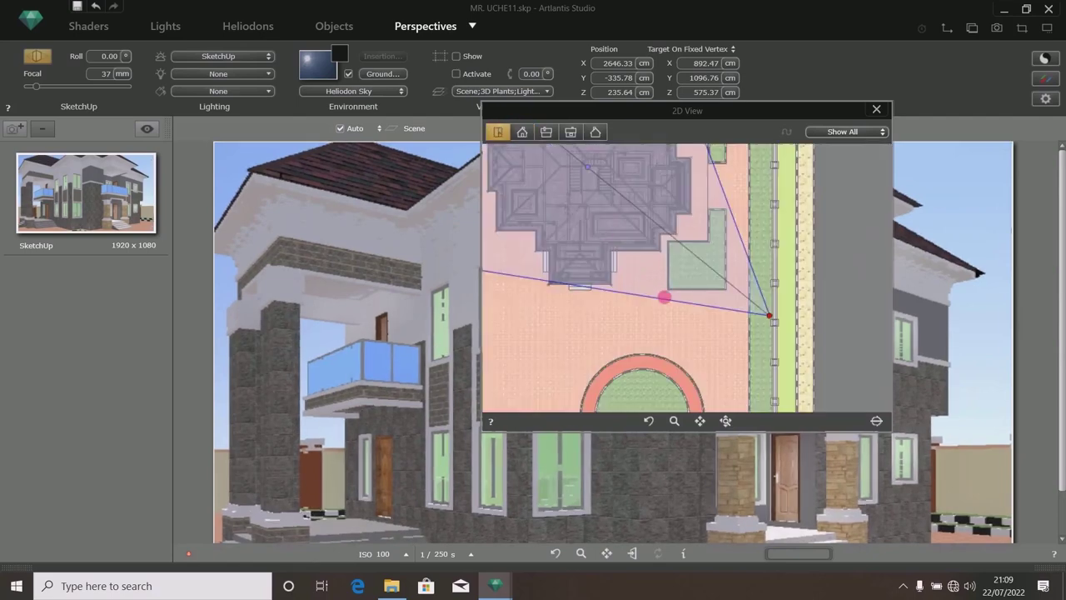
drag(768, 315, 769, 353)
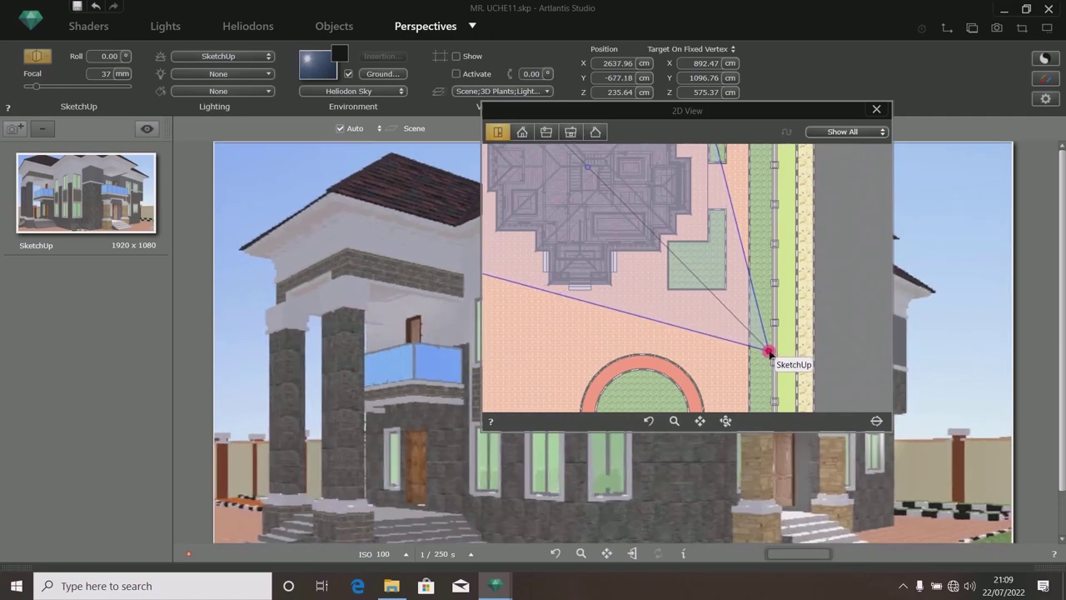
click(875, 111)
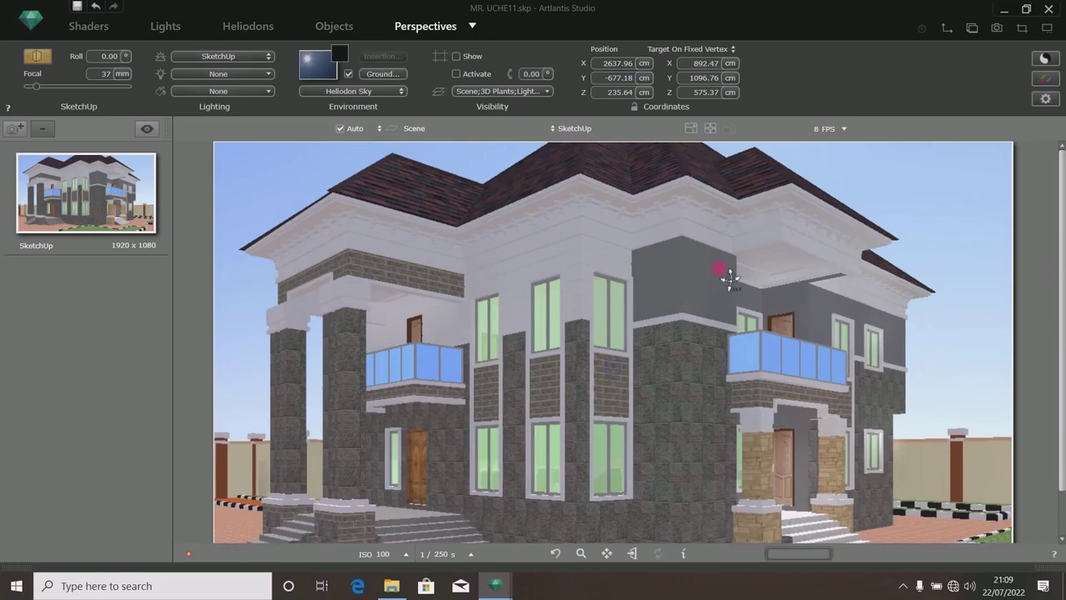
scroll(1063, 355, down, 1)
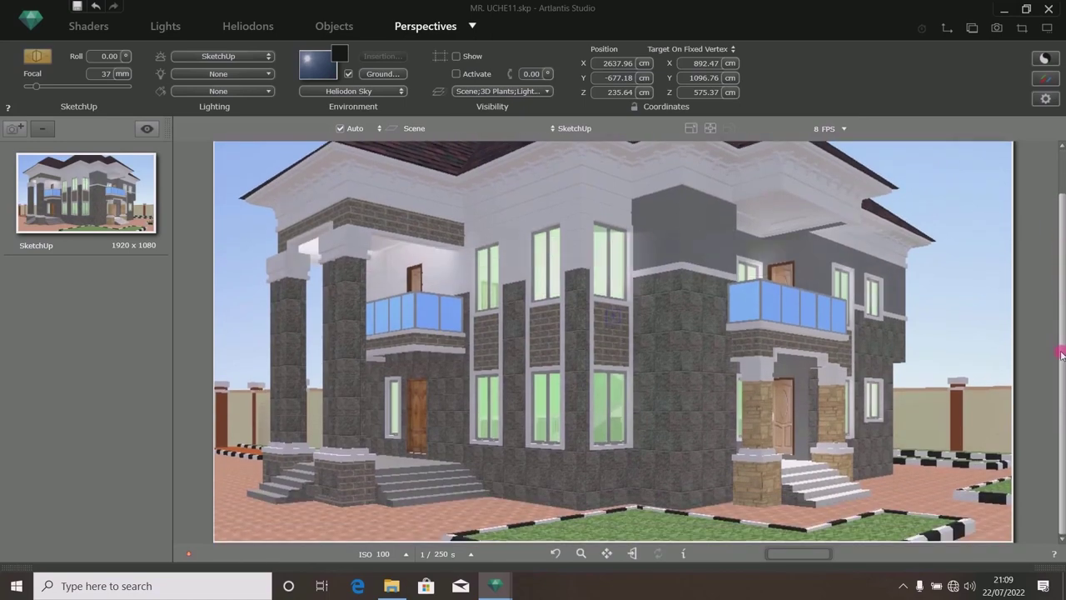
Review the rendering parameters for the perspective and accept them without changes.
scroll(1062, 288, up, 1)
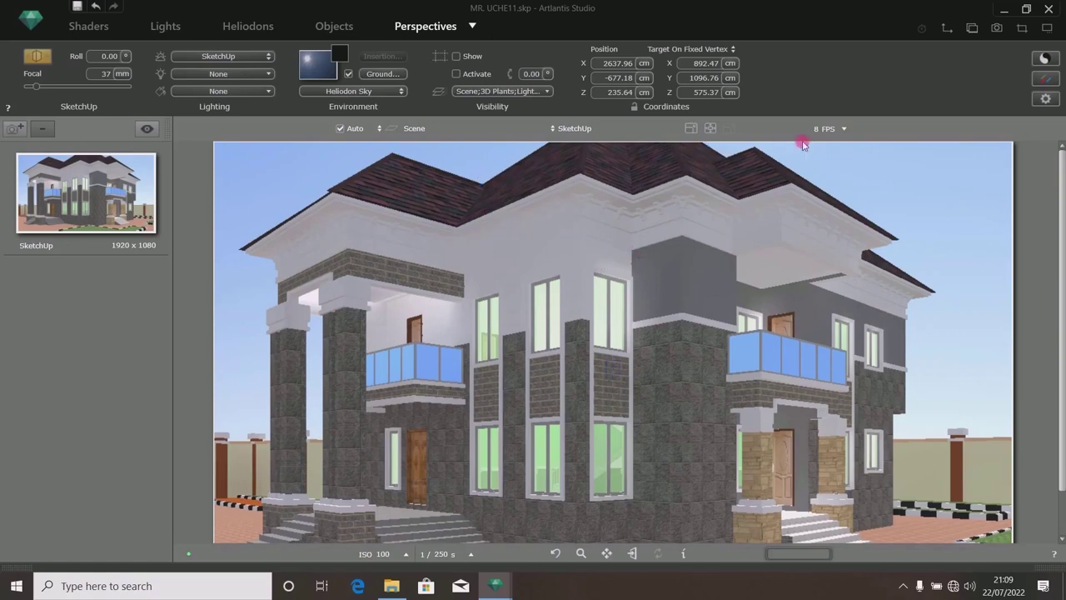
click(1045, 99)
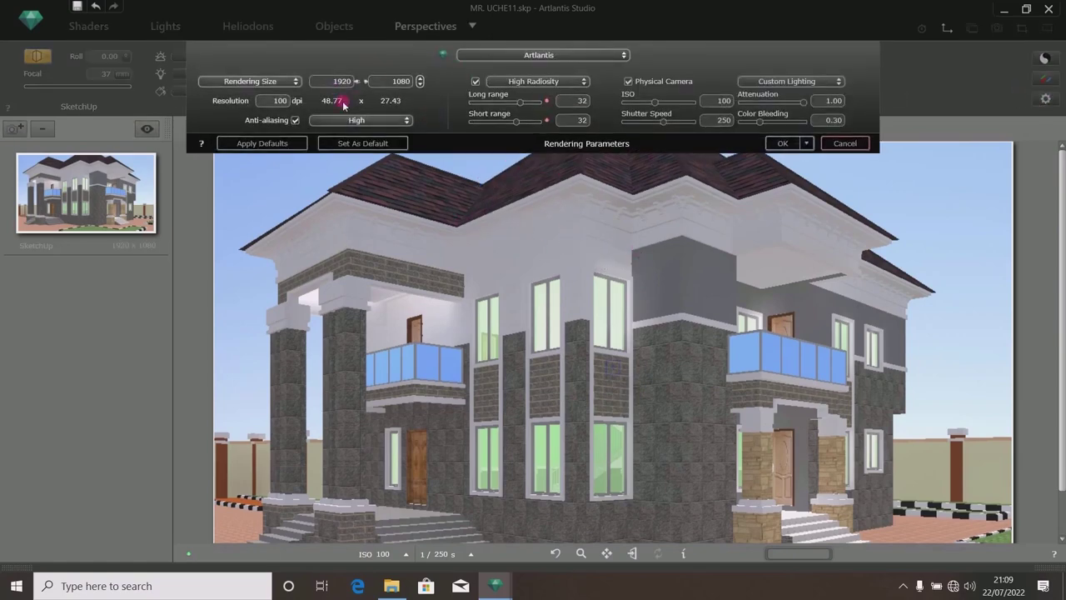
click(783, 143)
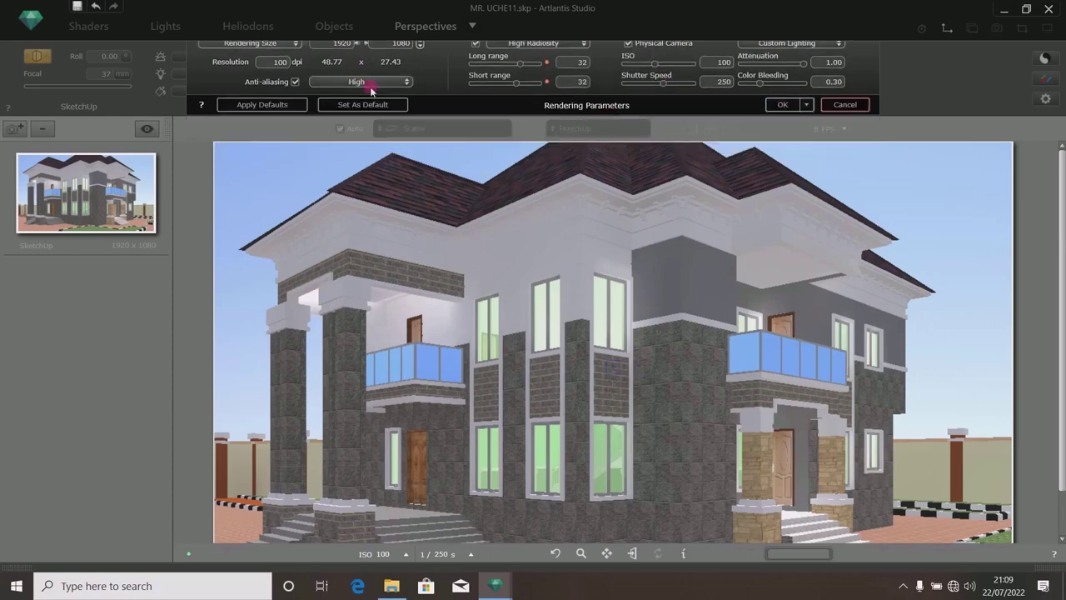
Keep the SketchUp heliodon's sun positioned by town location and set its date to 08/06.
click(240, 29)
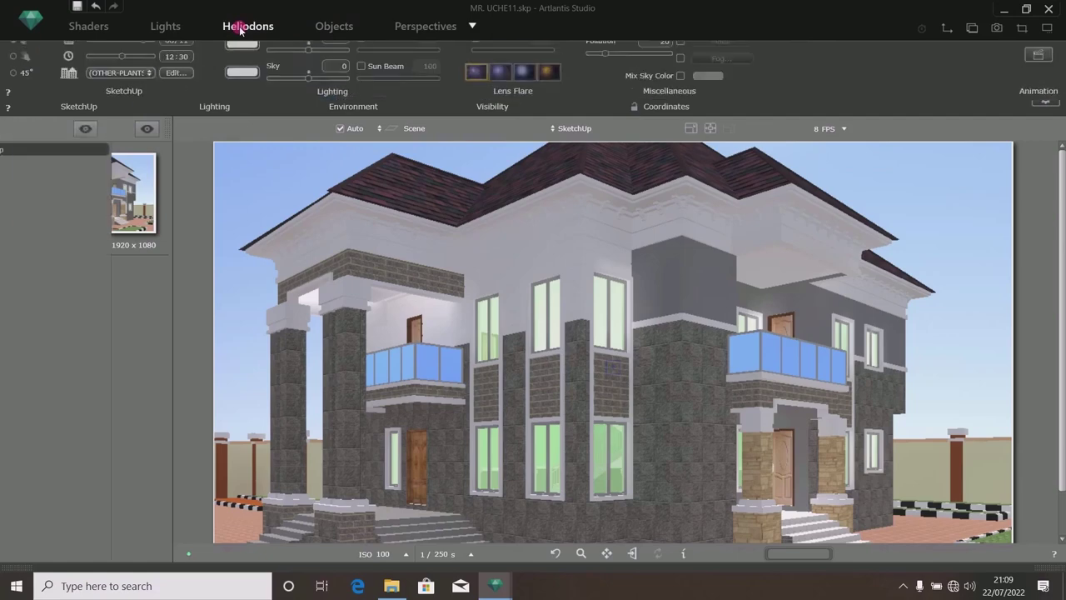
click(136, 60)
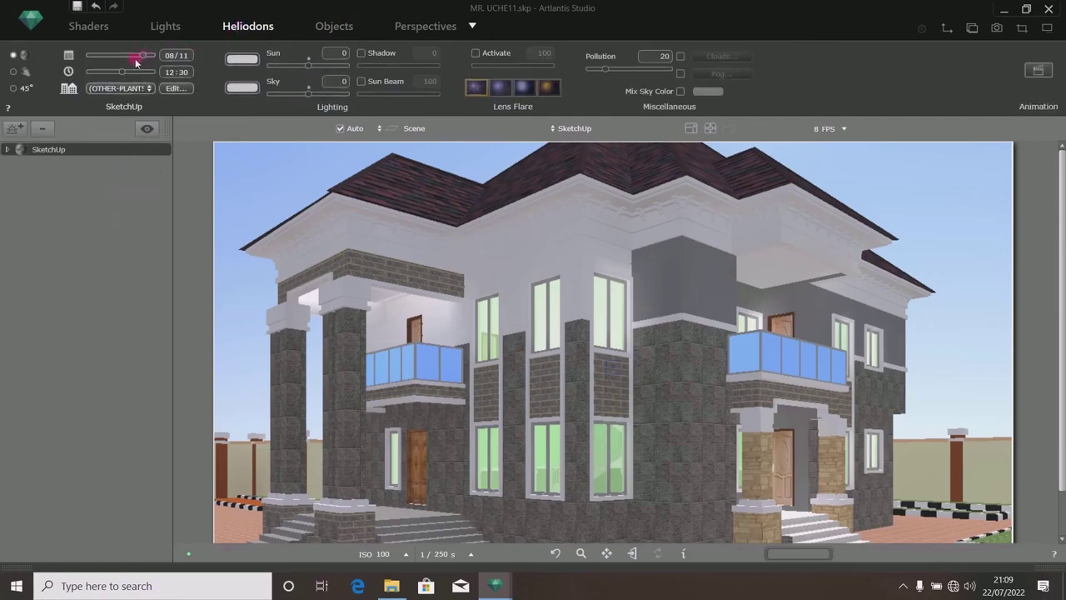
click(12, 55)
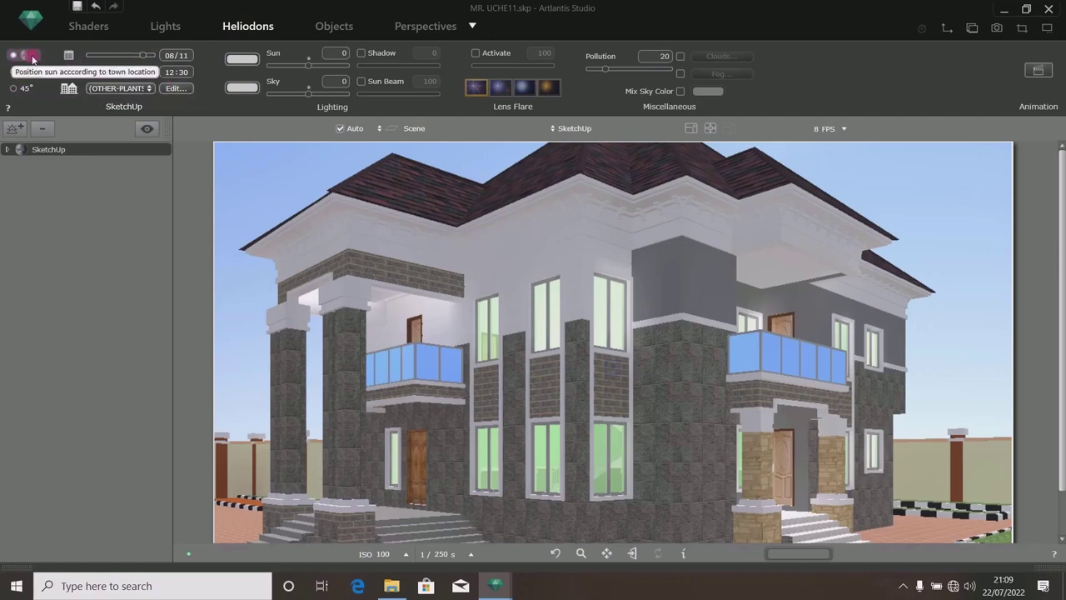
click(12, 57)
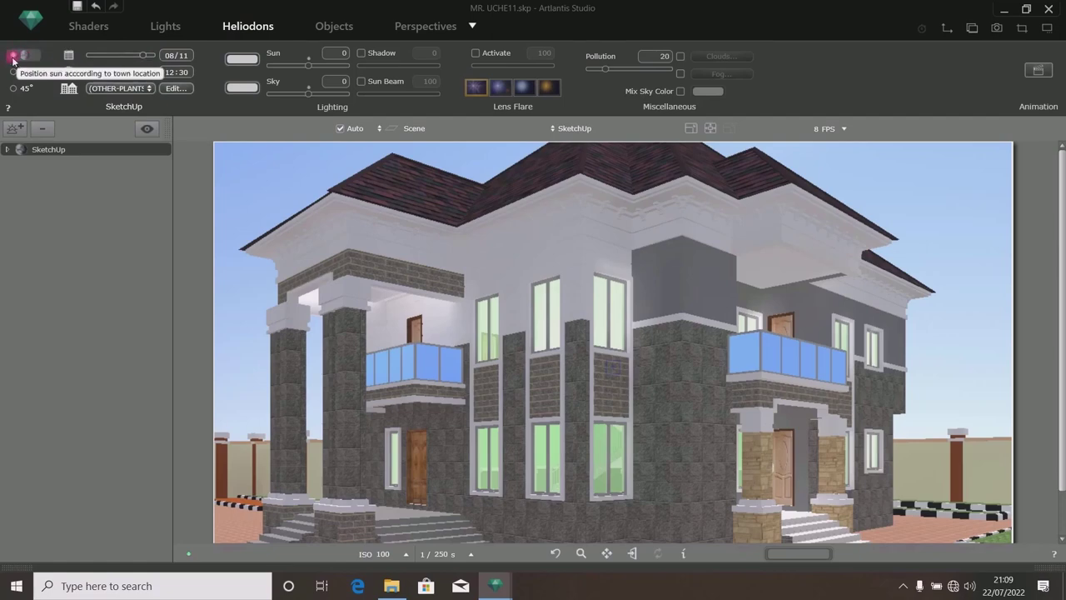
click(13, 73)
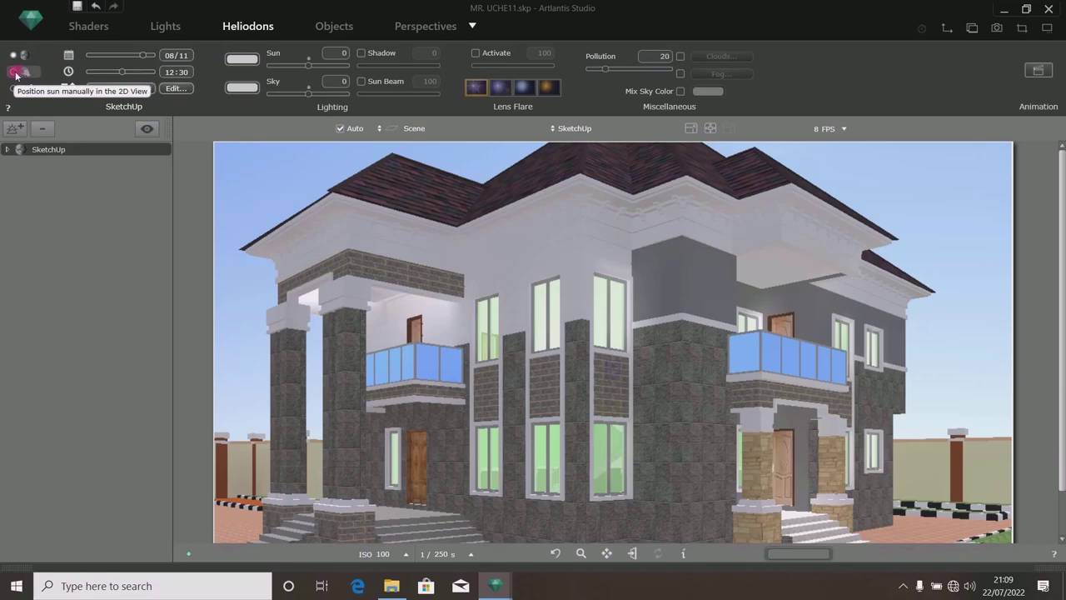
click(13, 57)
click(35, 53)
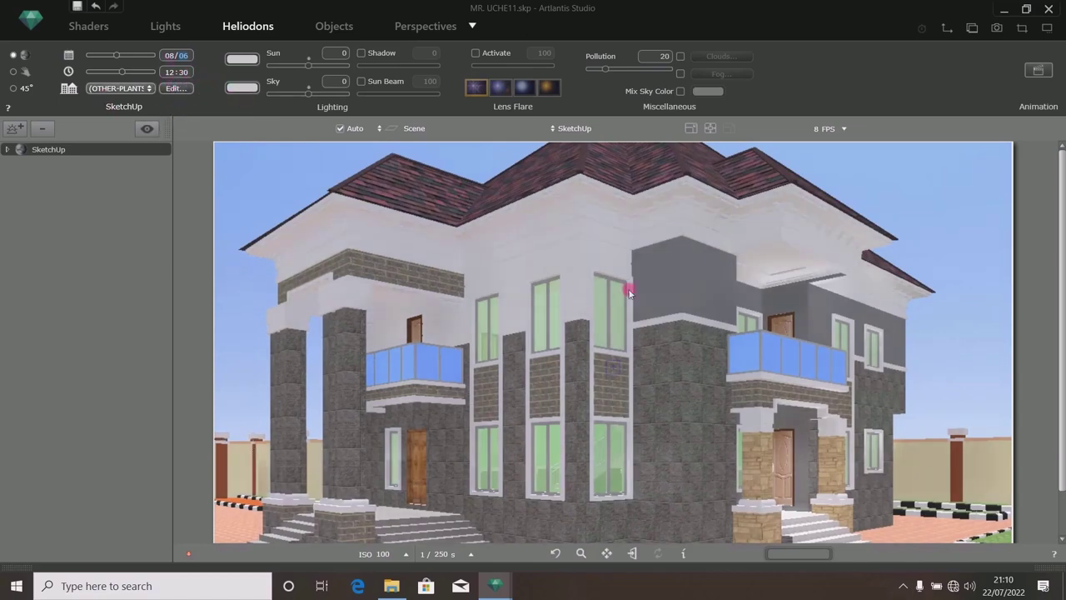
Check the sunlight on the house and set the heliodon's time to 09:00.
drag(1063, 319, 1063, 255)
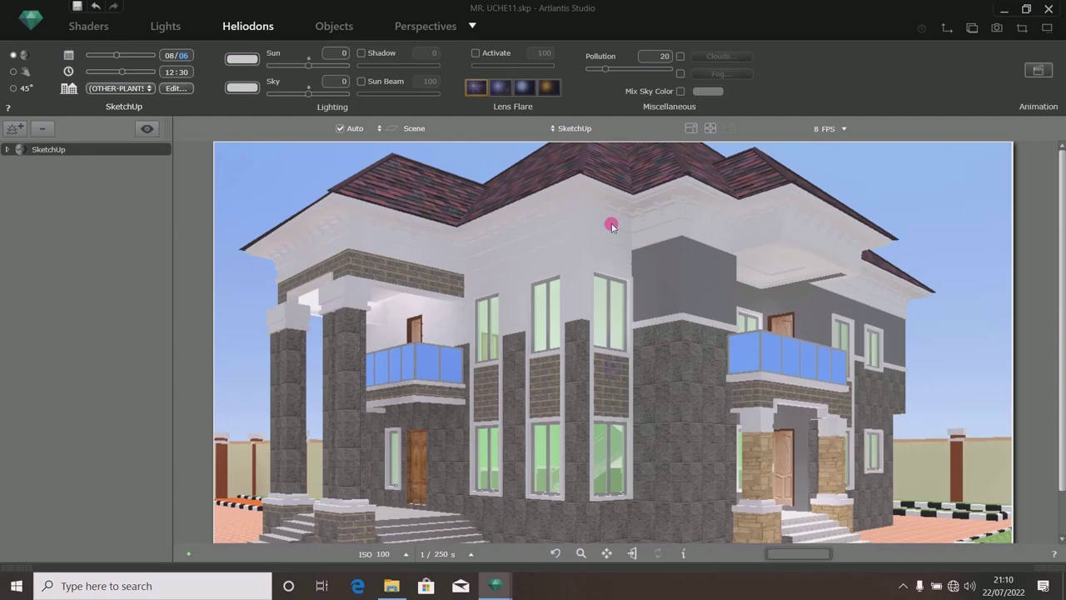
scroll(1049, 422, down, 2)
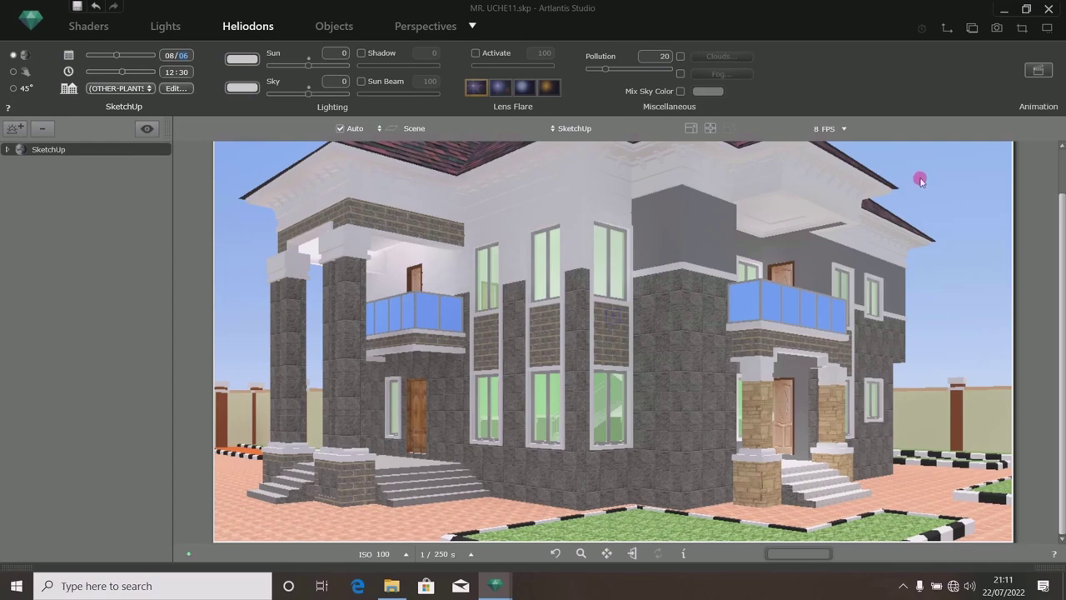
scroll(1064, 246, up, 3)
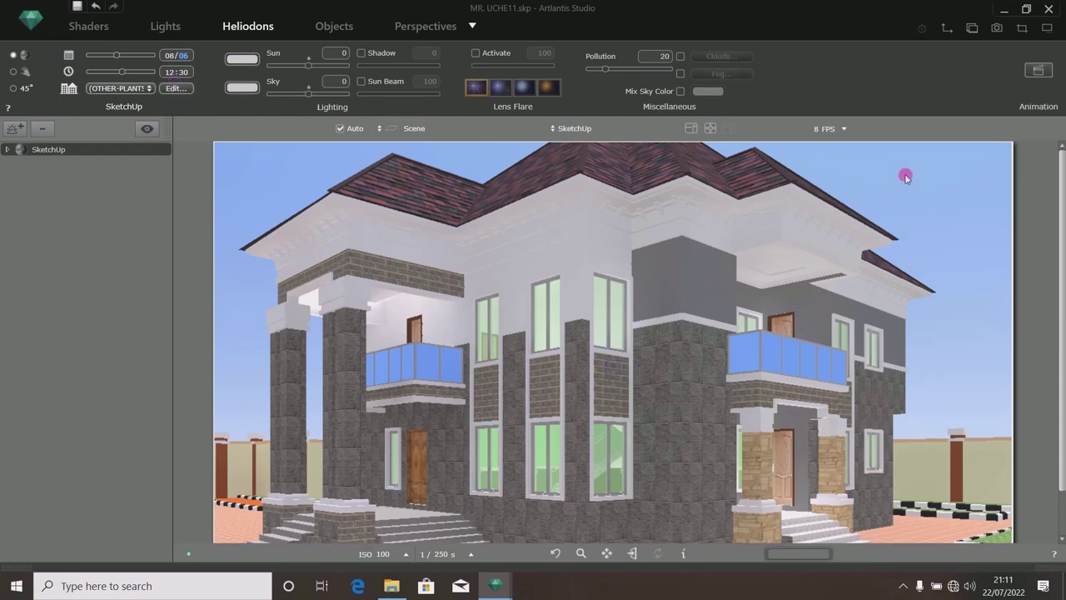
click(182, 72)
text(00)
key(Return)
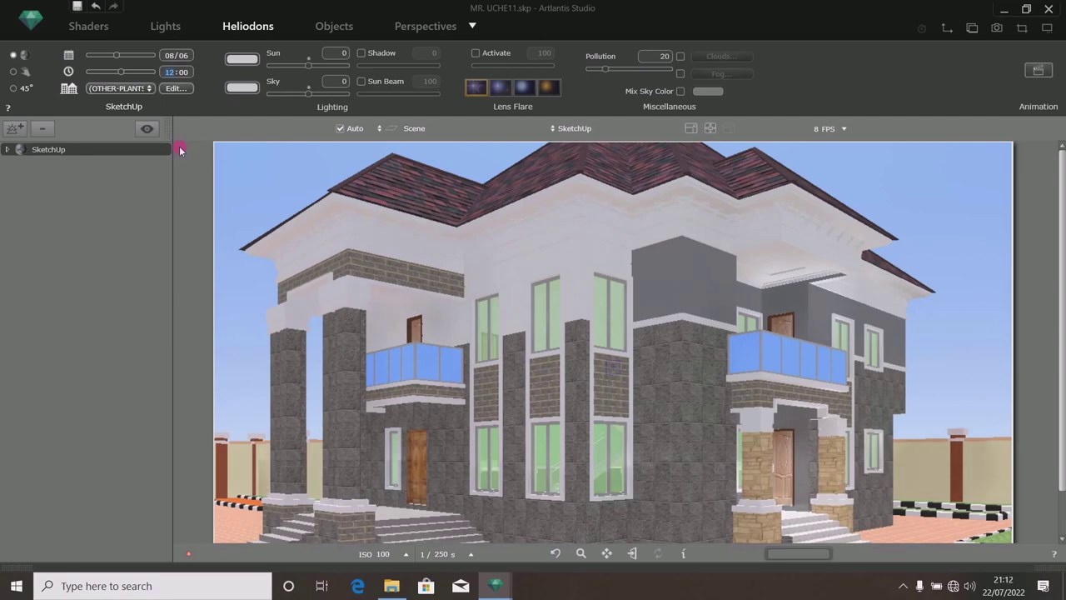
text(9)
key(Return)
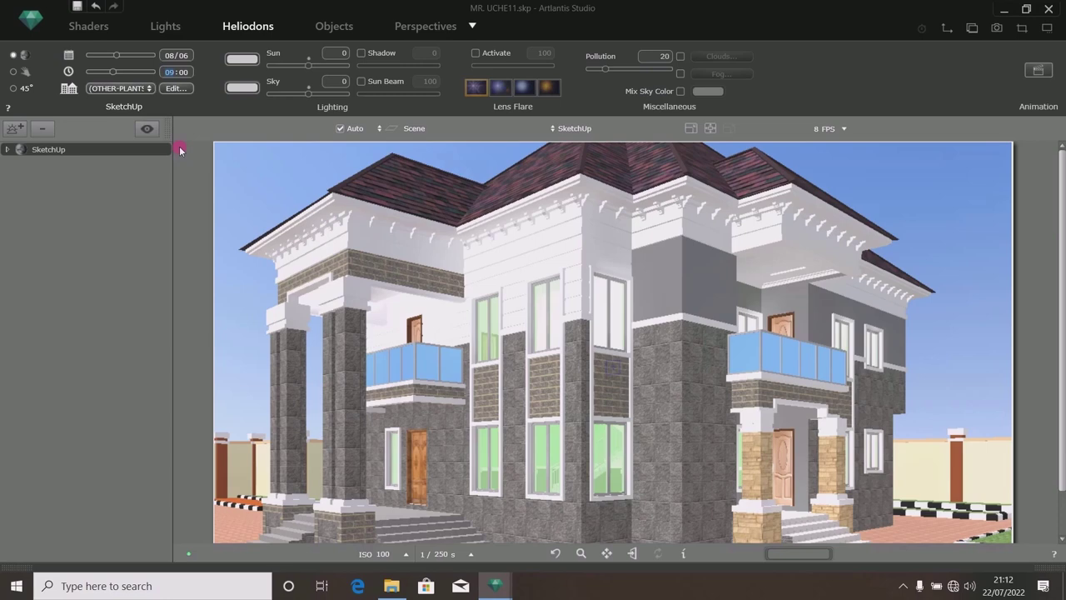
Rotate the heliodon's north arrow toward the plan's lower left, about 225°, in the 2D top view, and close the view.
click(947, 27)
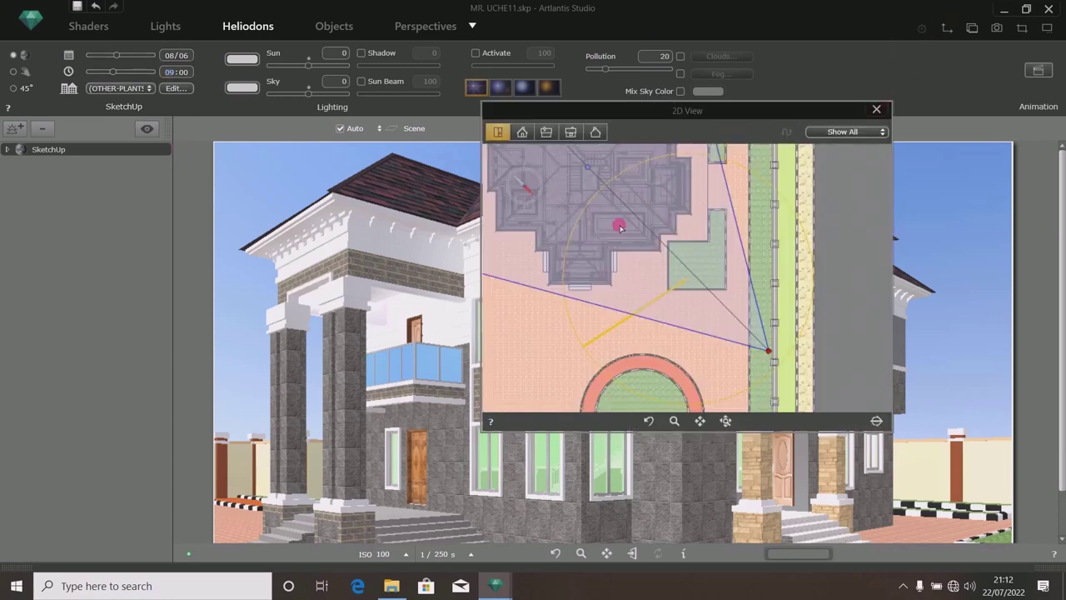
scroll(660, 296, down, 2)
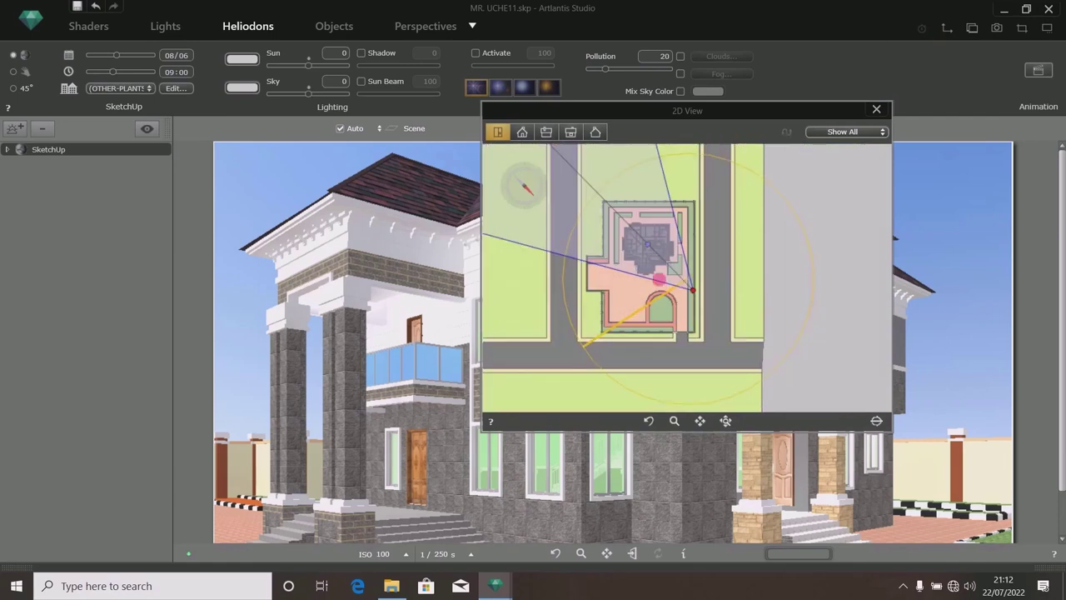
scroll(643, 288, up, 2)
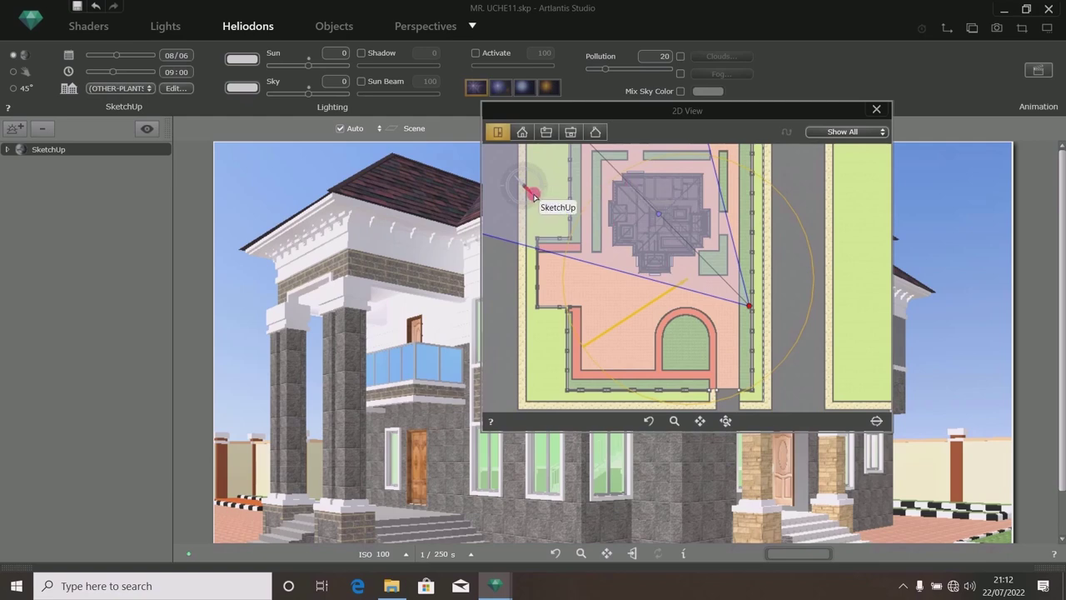
mouse_move(534, 196)
mouse_down()
mouse_move(519, 194)
mouse_move(636, 234)
mouse_up()
click(321, 254)
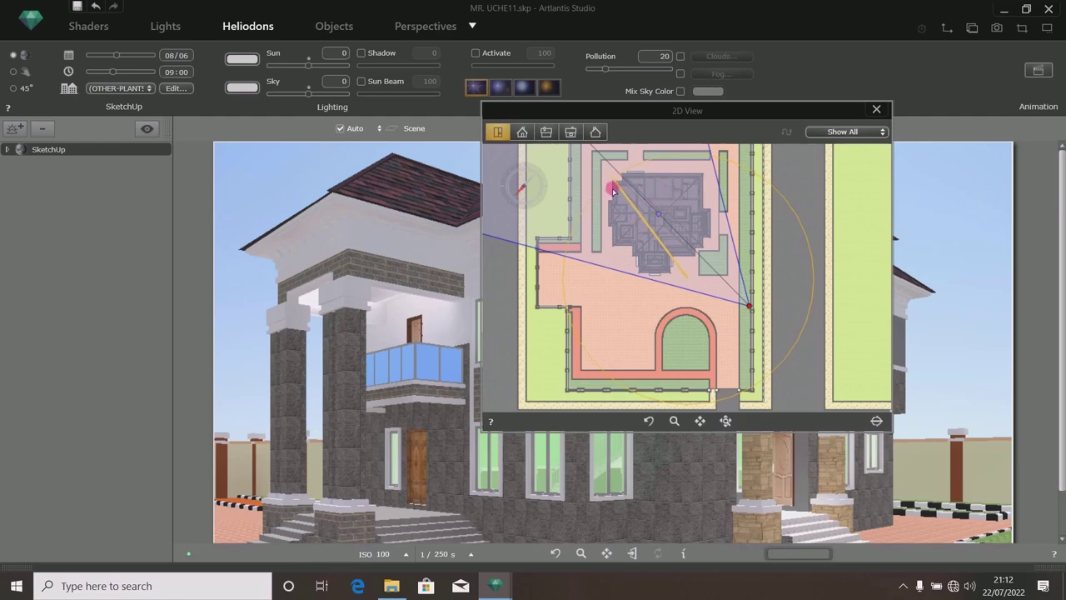
drag(531, 209, 552, 229)
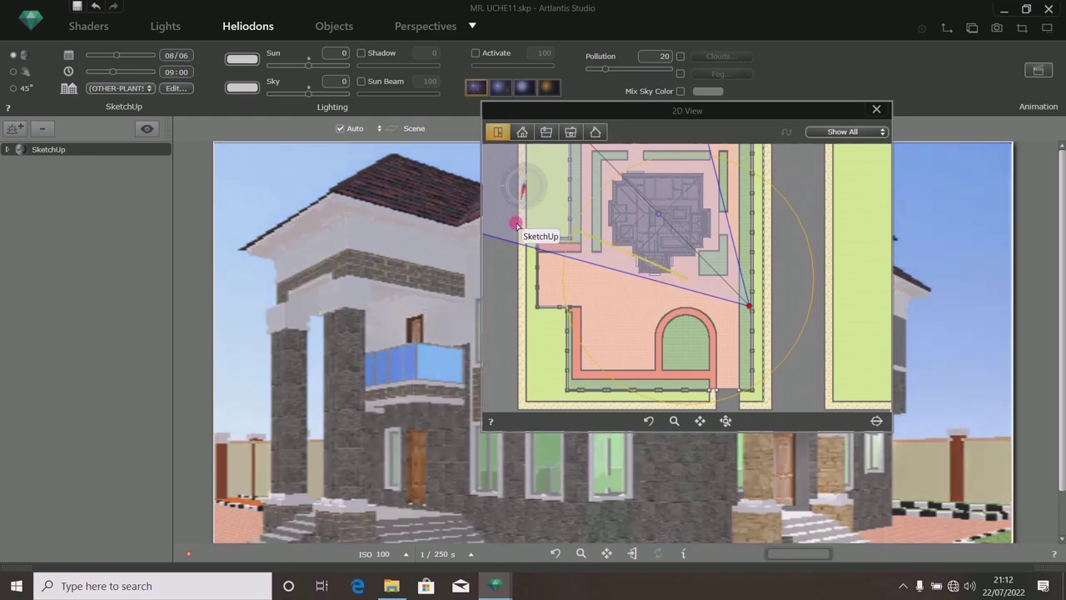
drag(534, 226, 609, 178)
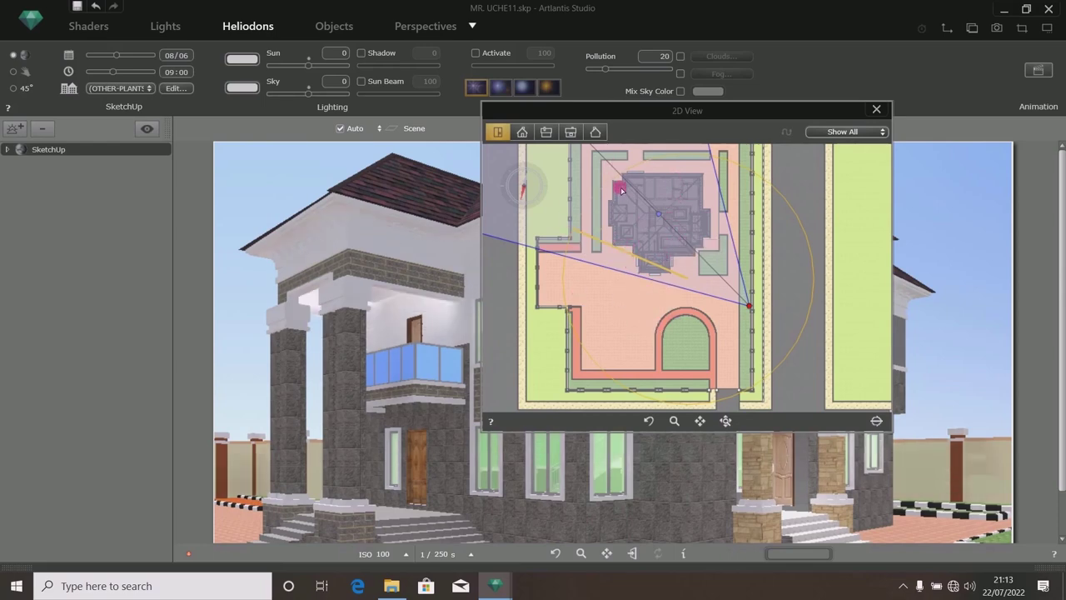
drag(523, 195, 519, 188)
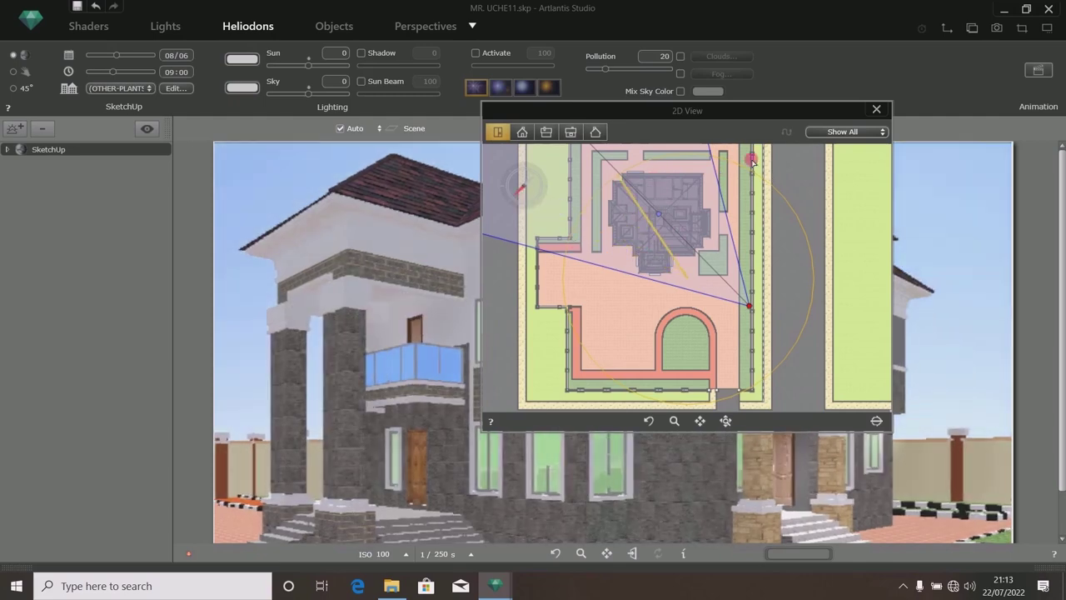
click(876, 109)
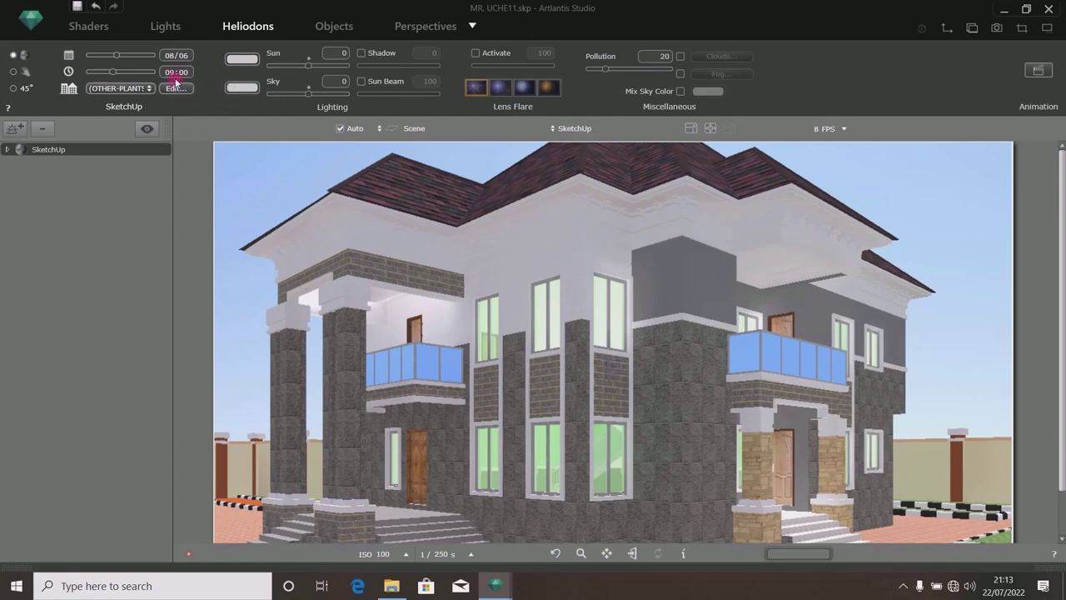
Set the heliodon's city to Los Angeles and check the resulting sun direction in the 2D top view.
click(171, 80)
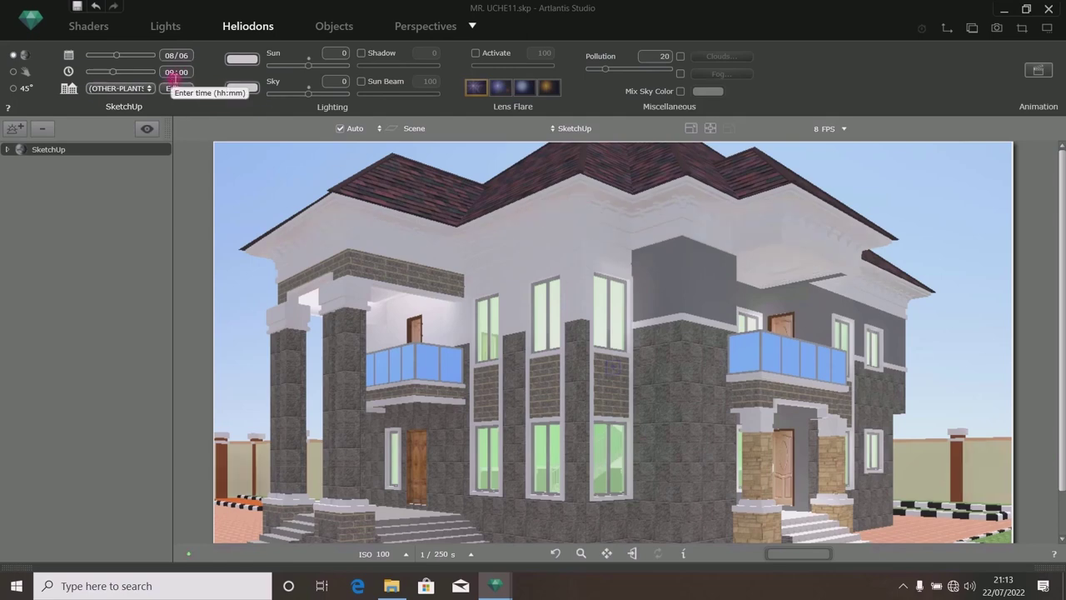
click(179, 90)
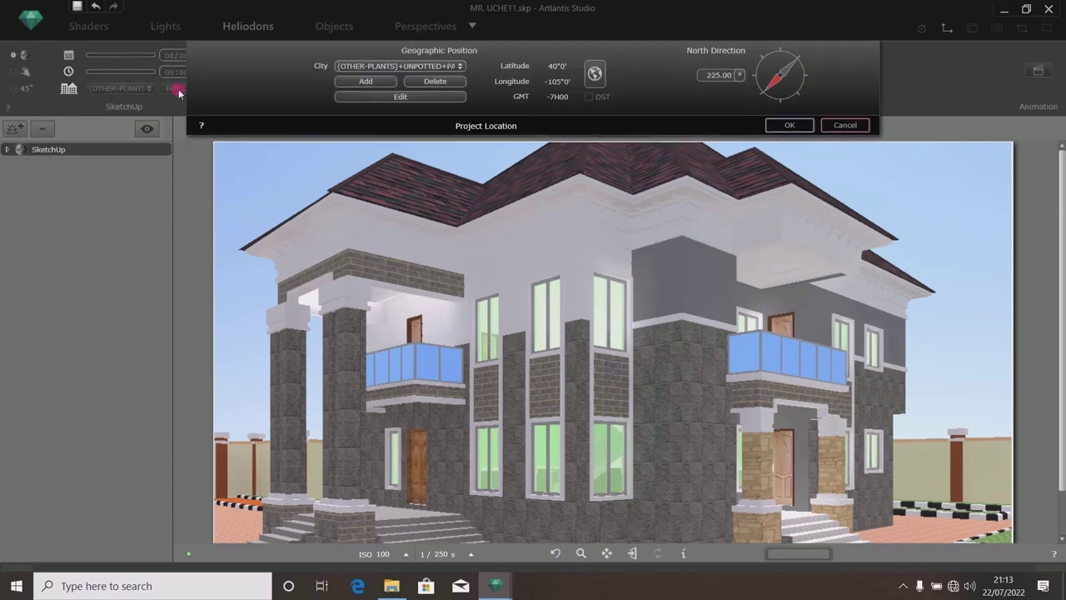
click(846, 125)
click(142, 88)
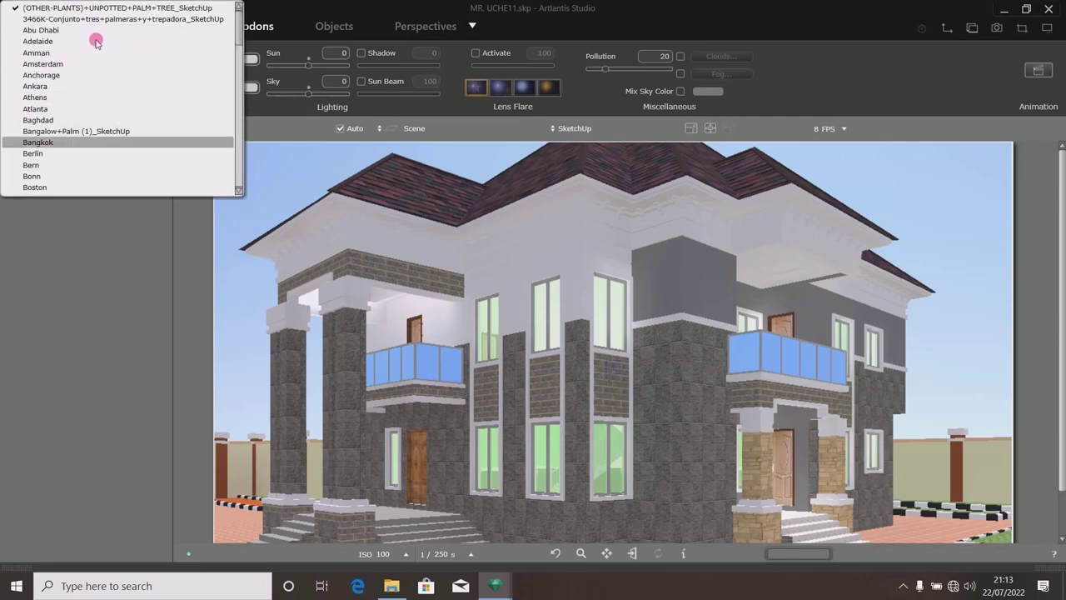
scroll(53, 125, down, 10)
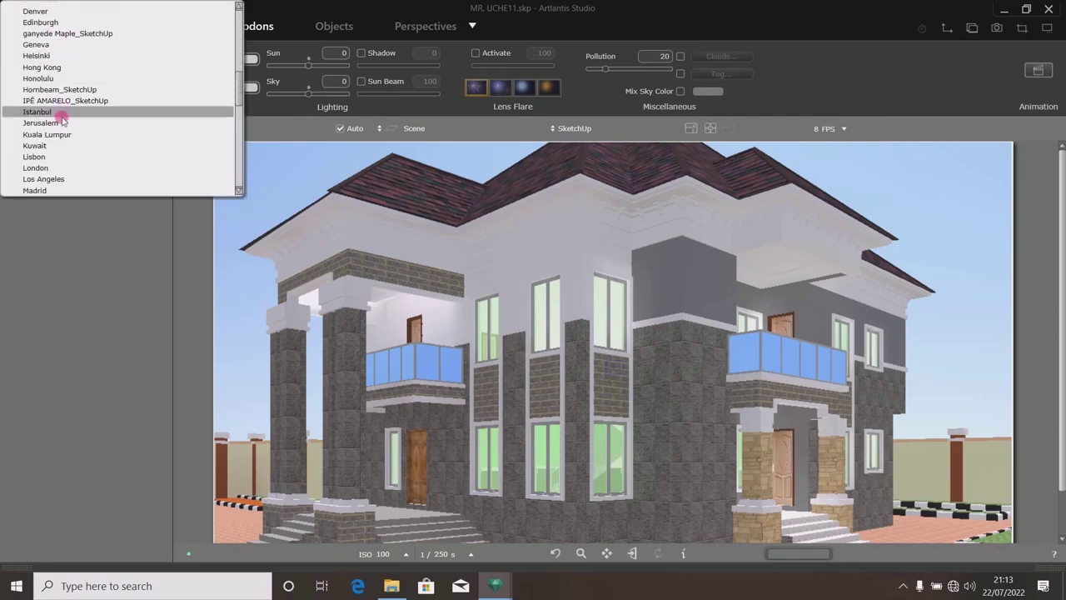
click(46, 179)
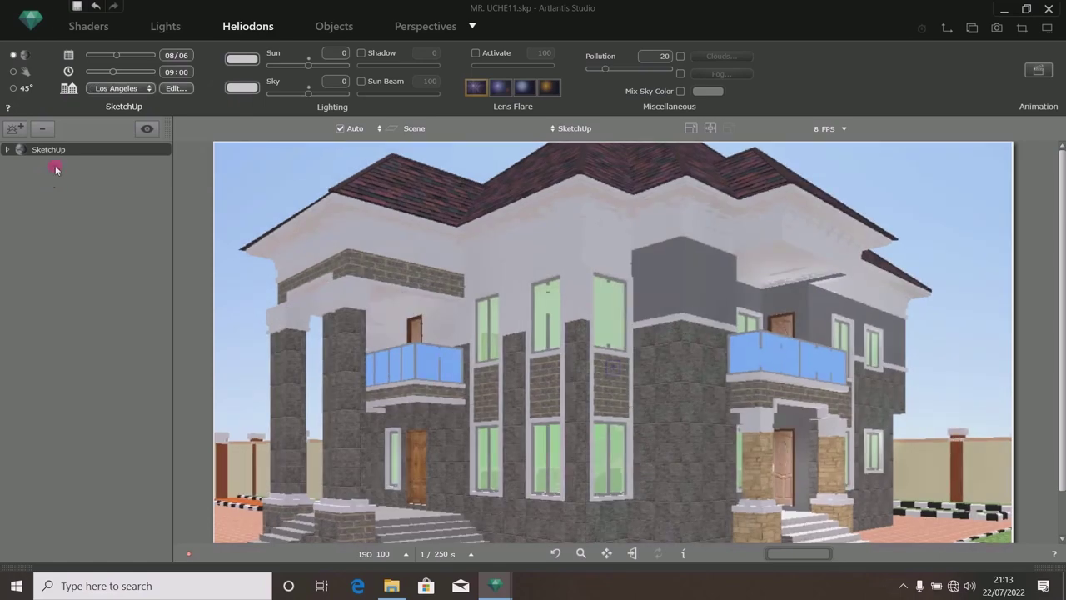
click(948, 32)
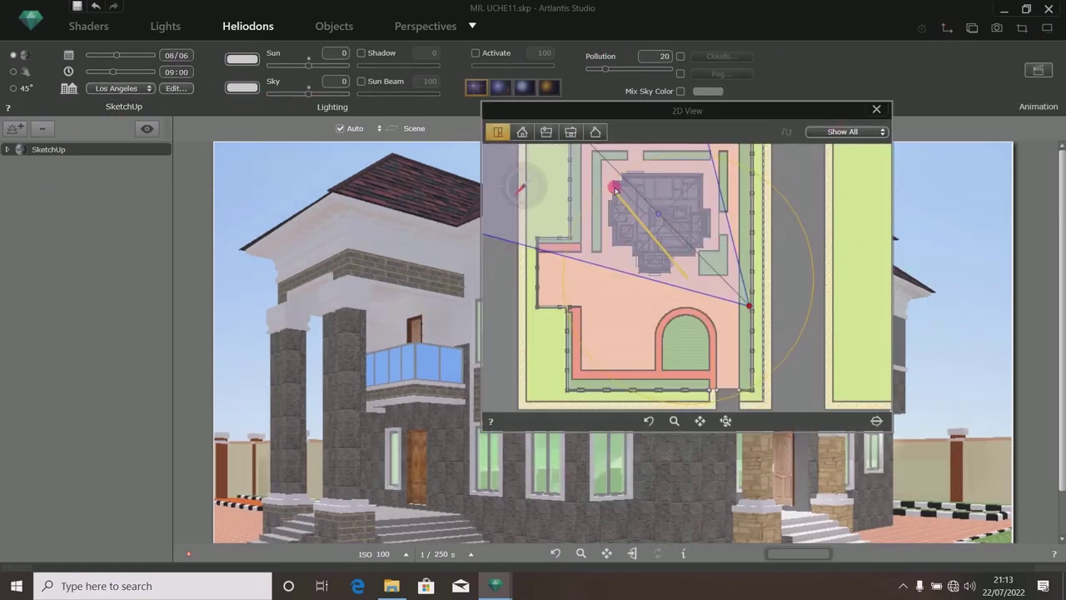
click(876, 109)
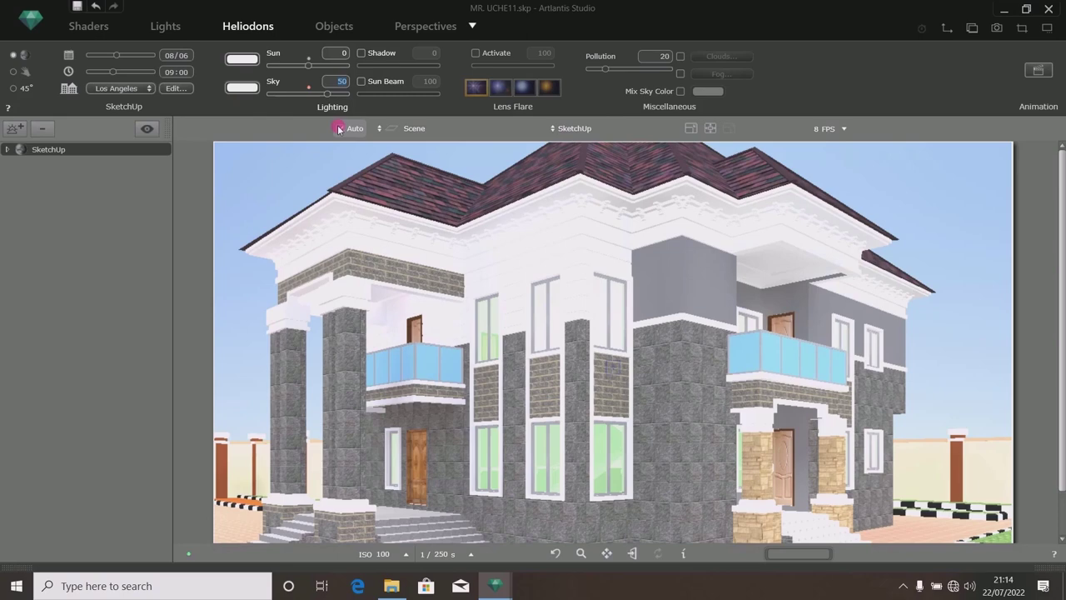
Set the heliodon's sky lighting to 25 and enable the sun's shadow with a value of 0.
key(Return)
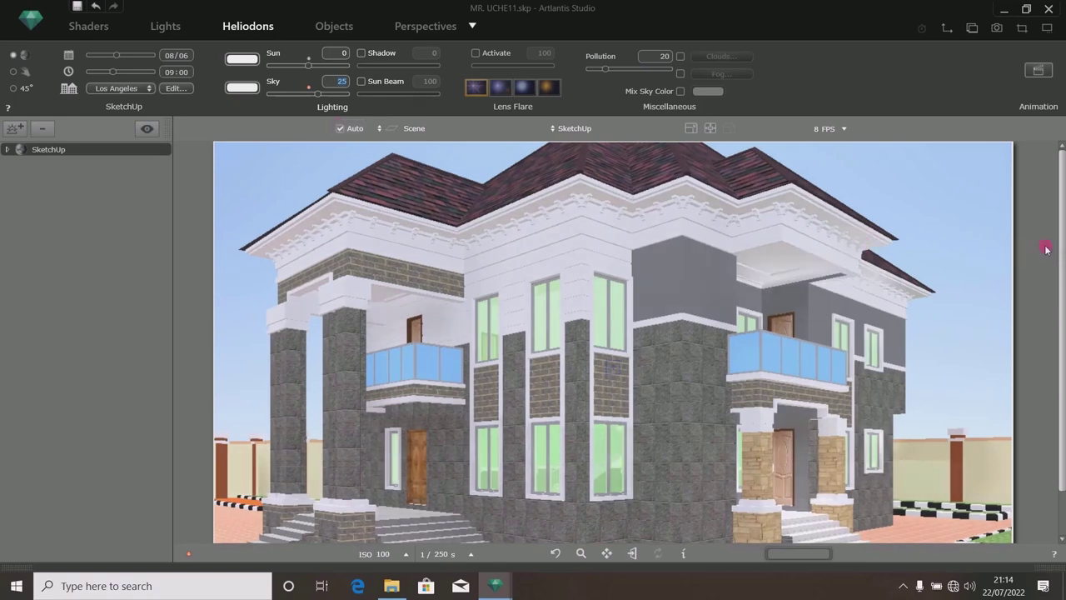
scroll(1051, 313, down, 1)
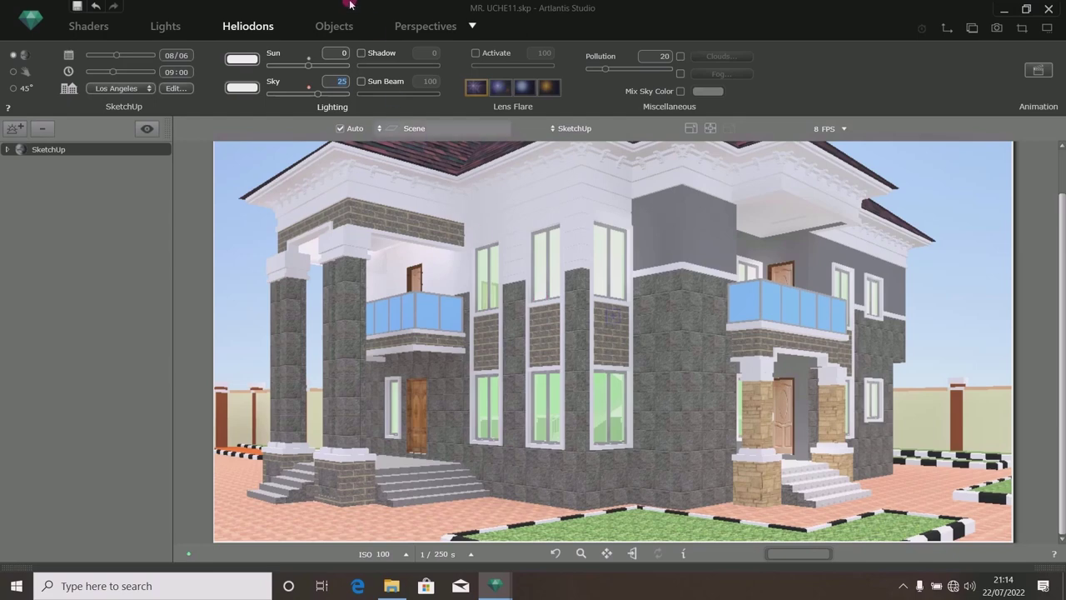
click(361, 53)
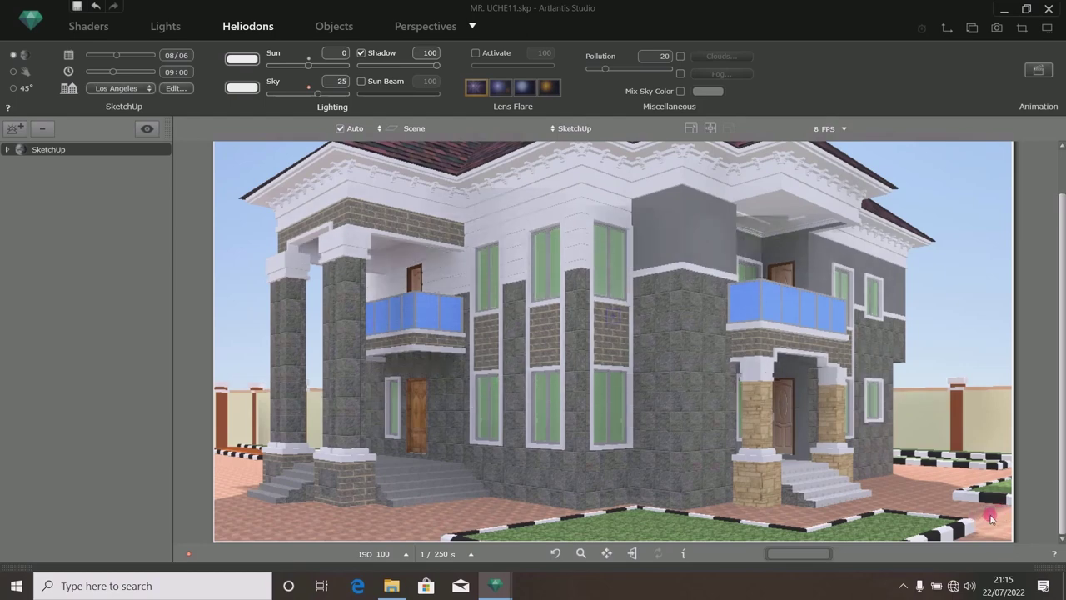
drag(436, 66, 359, 65)
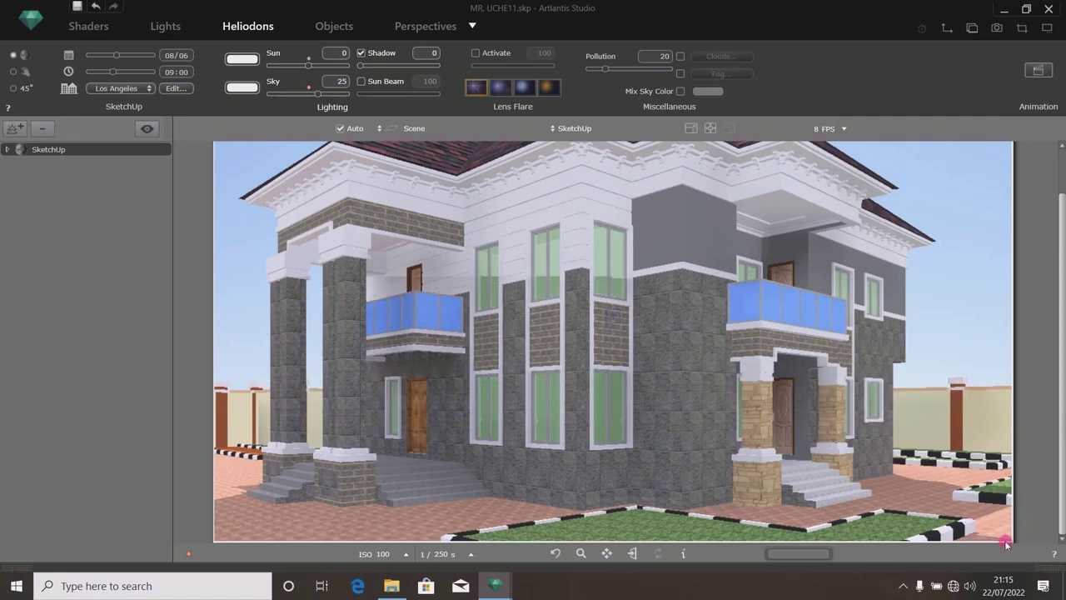
drag(359, 66, 449, 72)
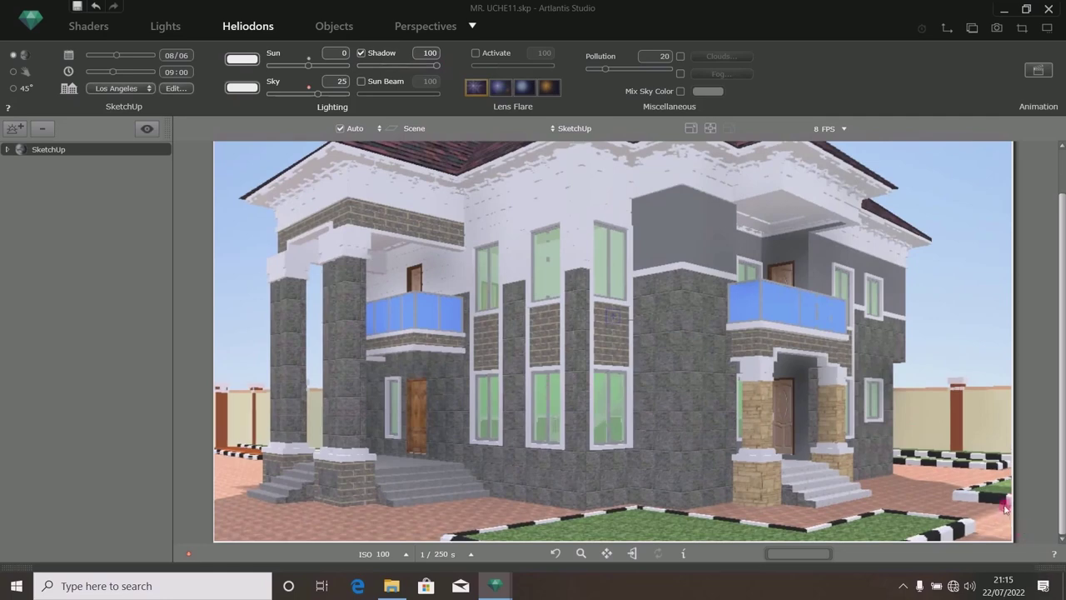
drag(432, 66, 334, 71)
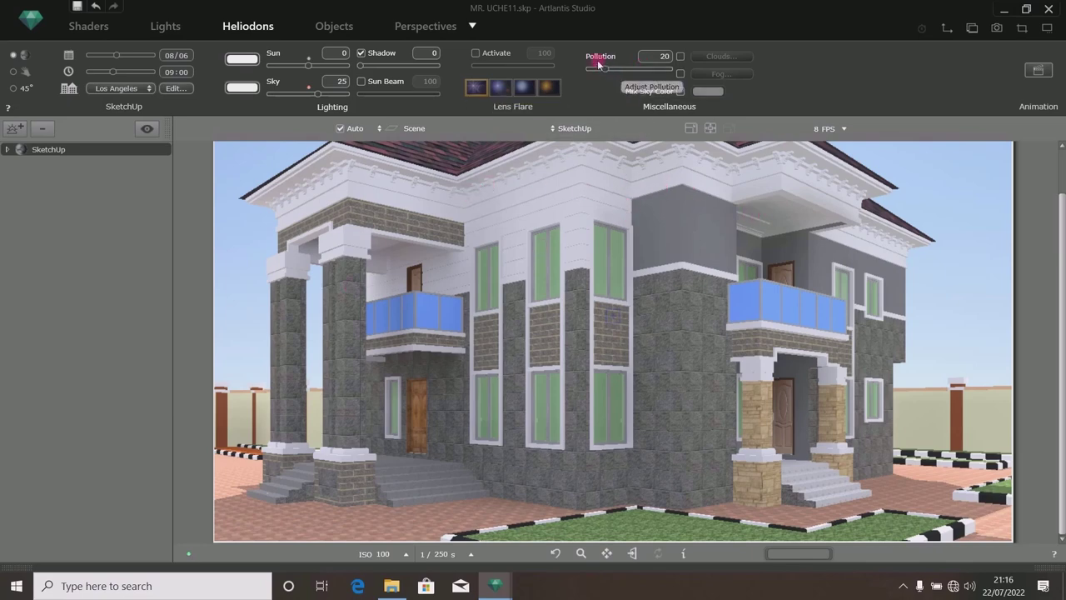
Try the heliodon's pollution at both extremes and set it to 75.
drag(607, 70, 581, 73)
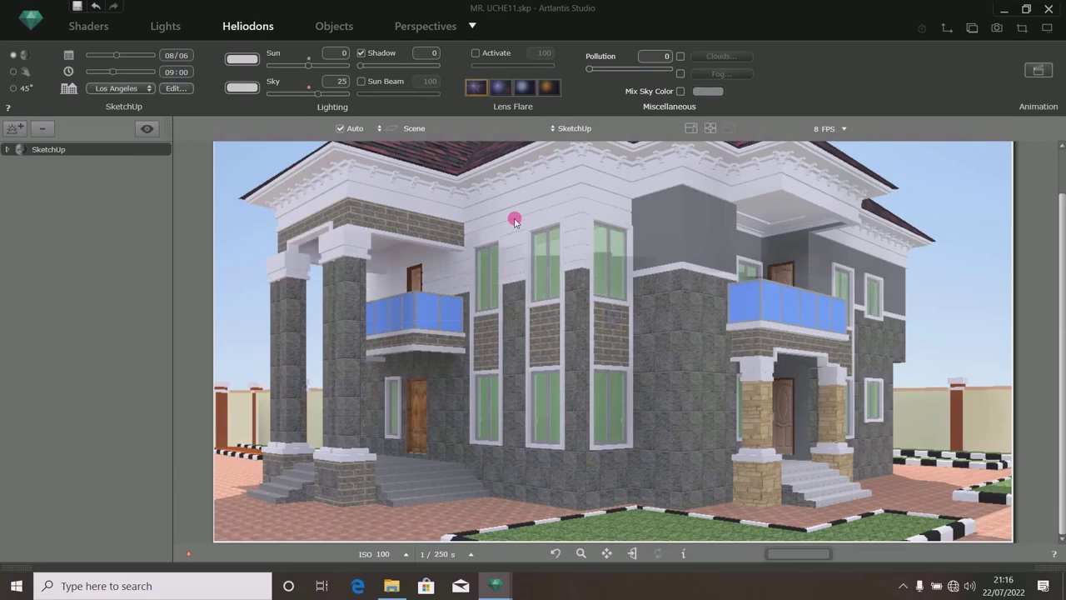
drag(589, 70, 690, 74)
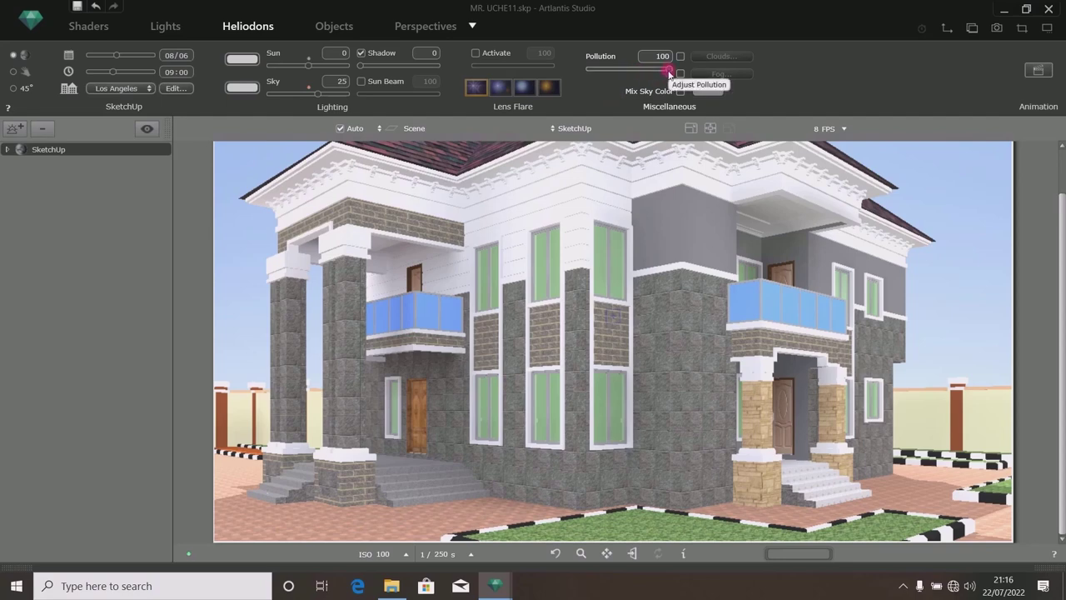
click(659, 58)
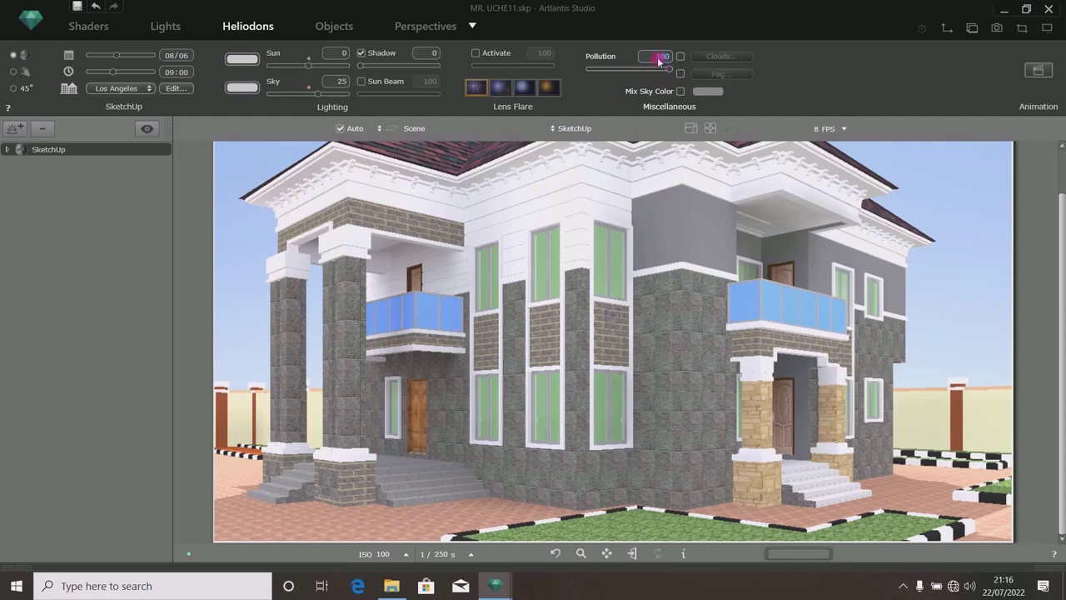
text(75)
key(Return)
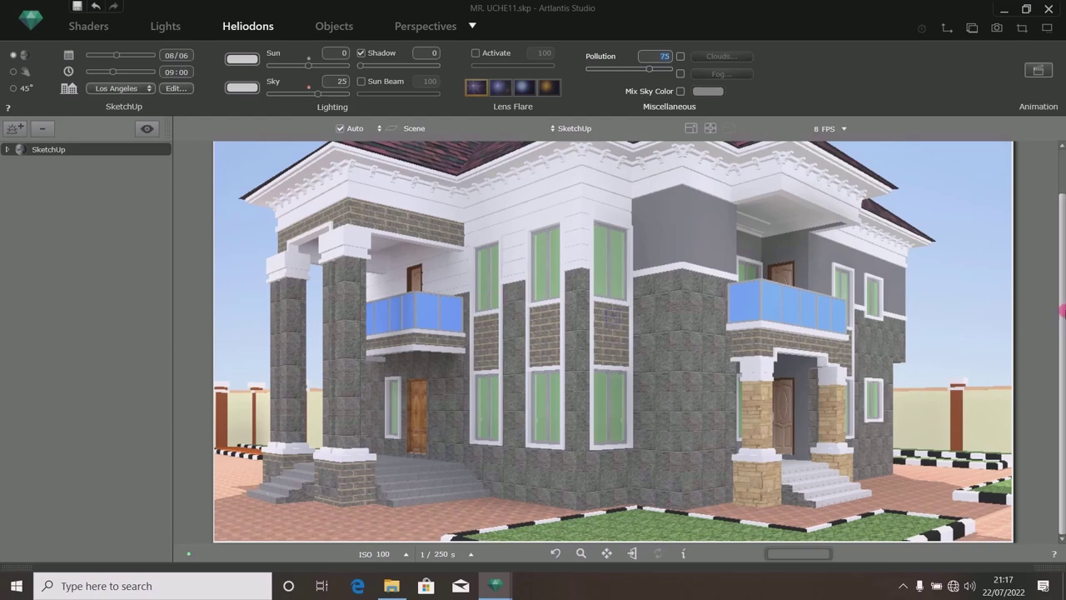
Enable clouds in the heliodon's sky and set Cirrus to 100, Stratus to 0 and Cirro-Cumulus to 0.
scroll(1063, 277, up, 2)
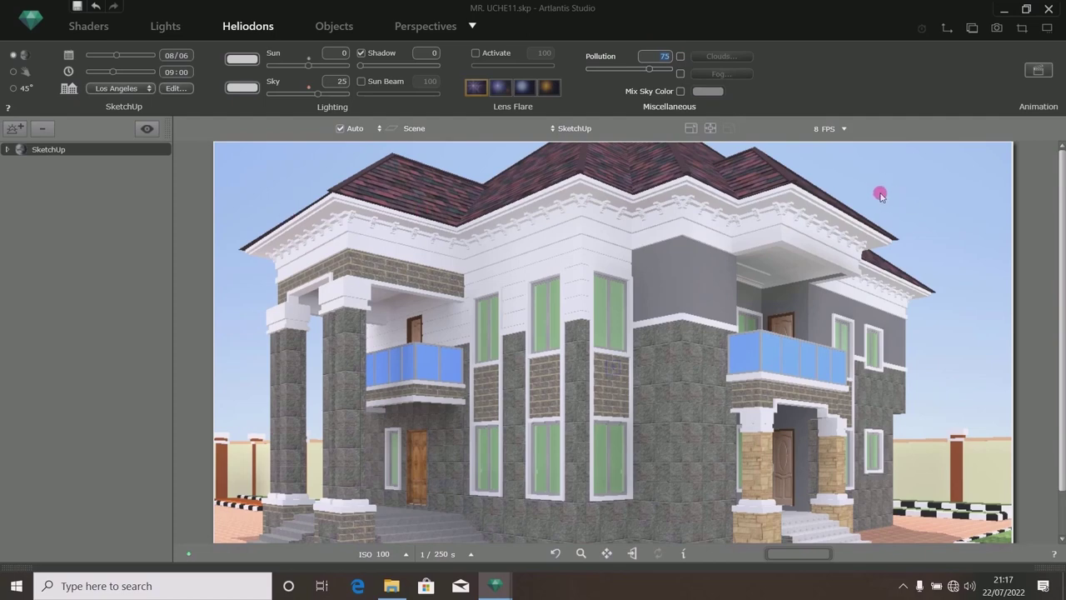
click(682, 57)
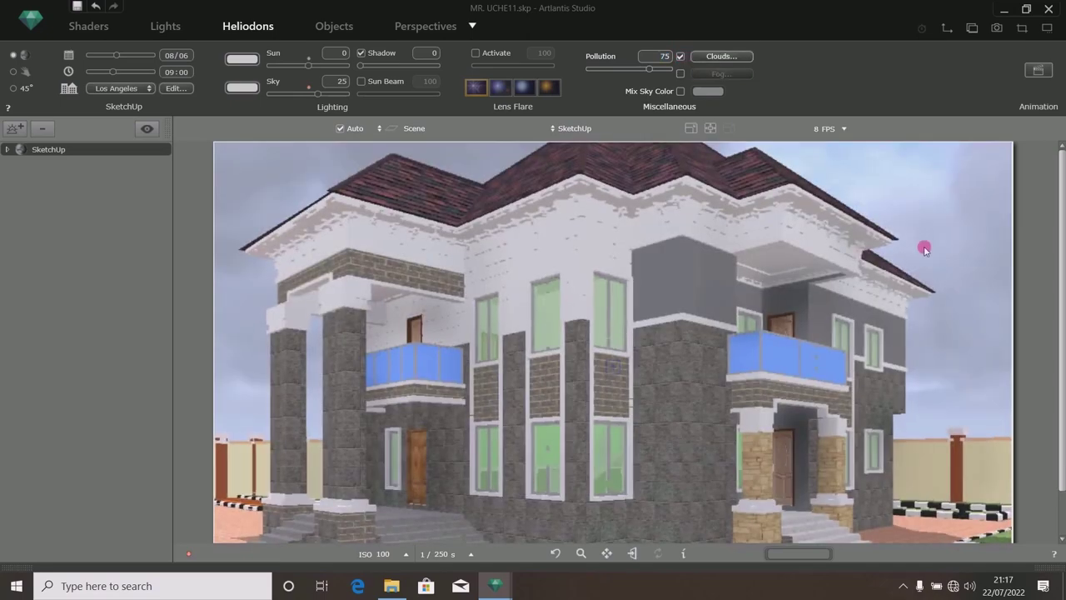
click(723, 56)
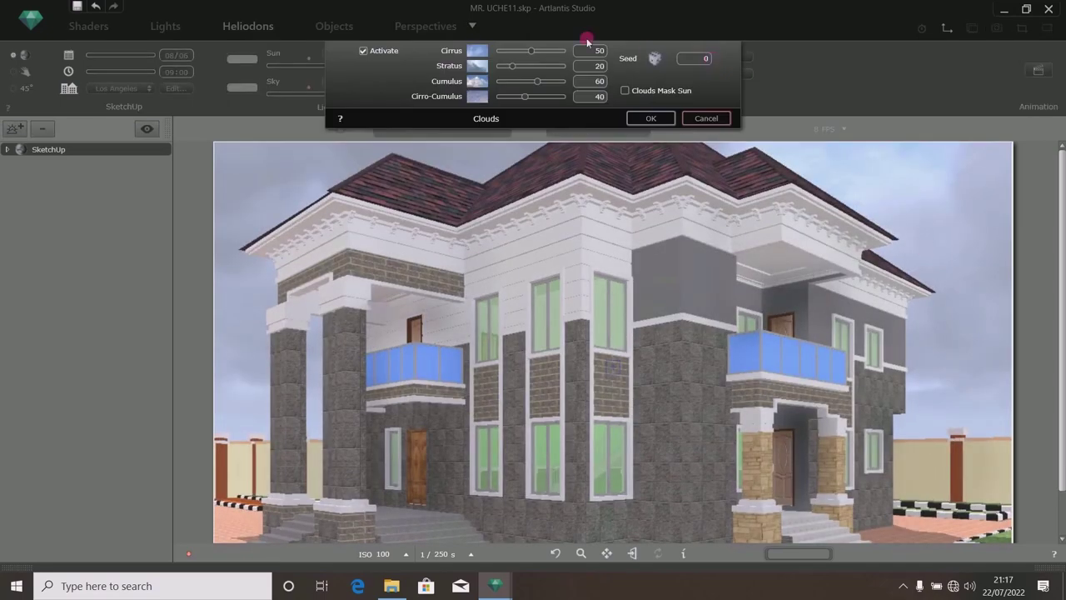
drag(530, 52, 574, 52)
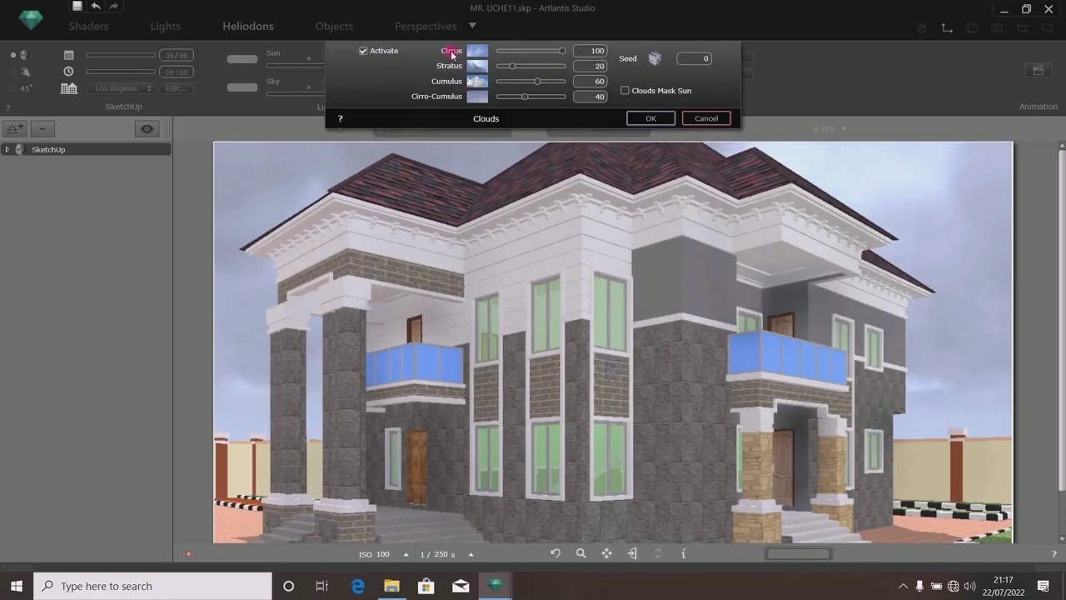
drag(511, 69, 499, 97)
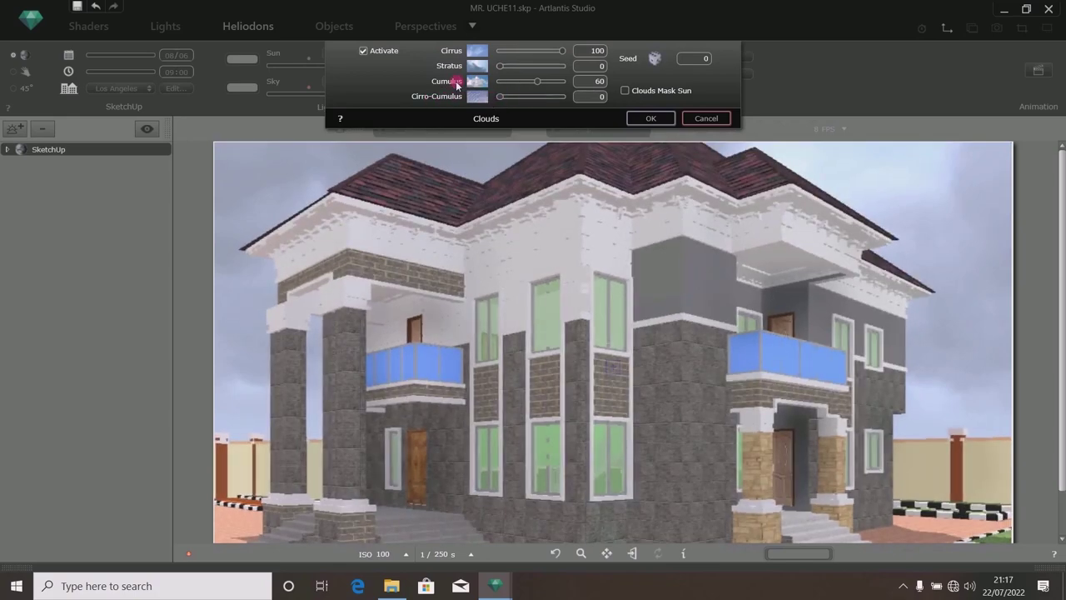
Try heavier and lighter cumulus clouds and set the Cumulus value to 30.
drag(538, 83, 537, 84)
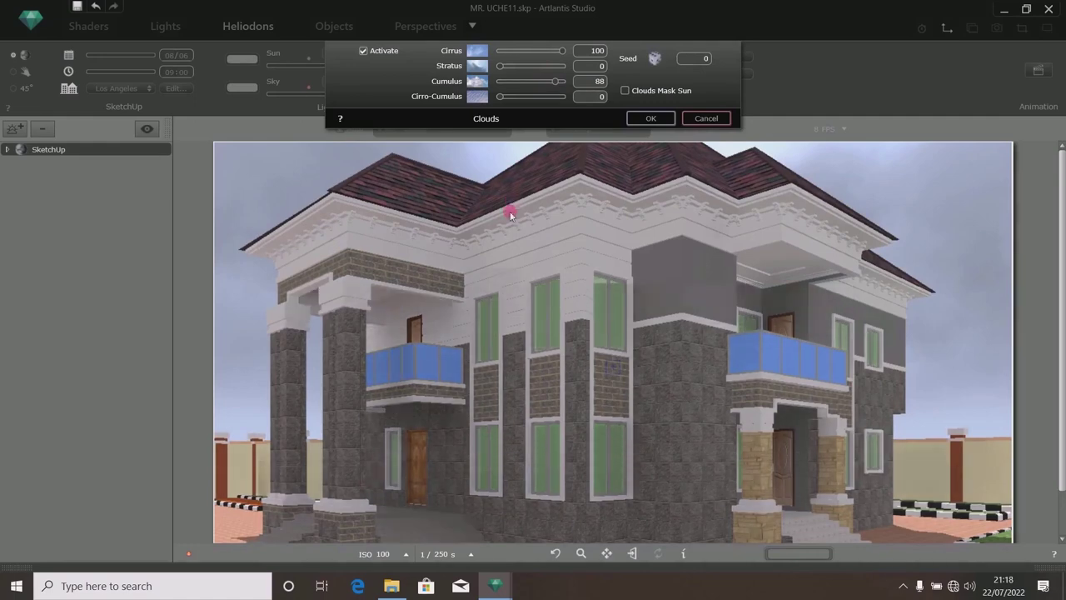
drag(557, 84, 525, 85)
double_click(593, 81)
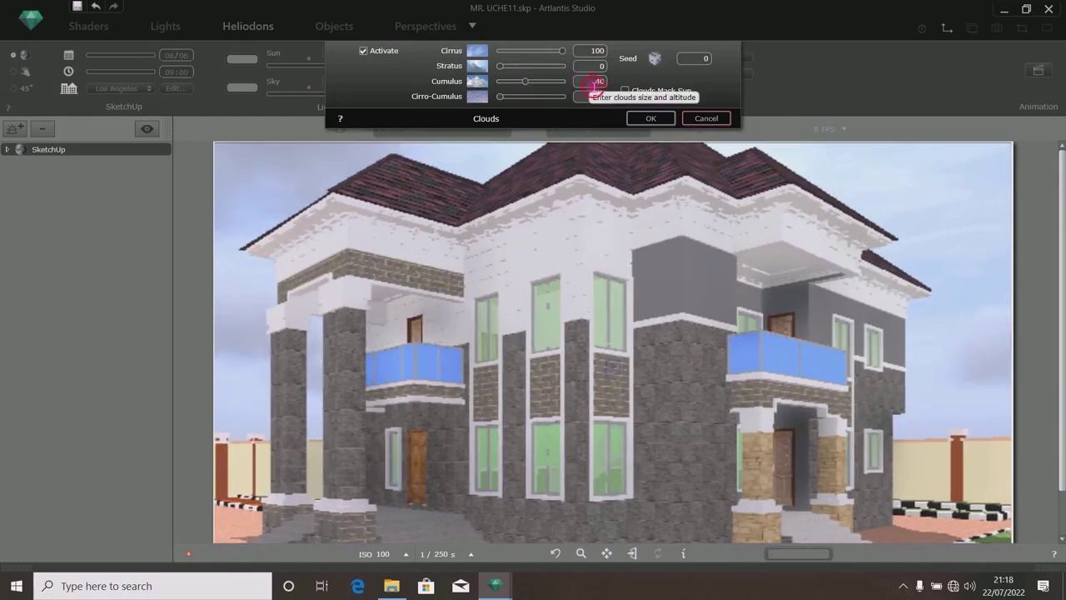
text(30)
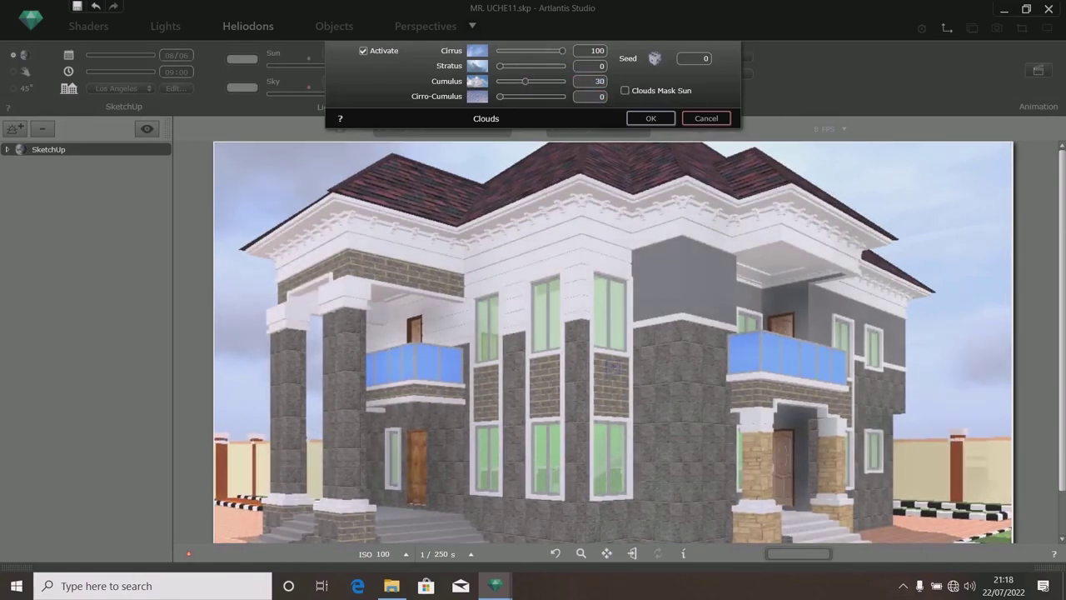
key(Return)
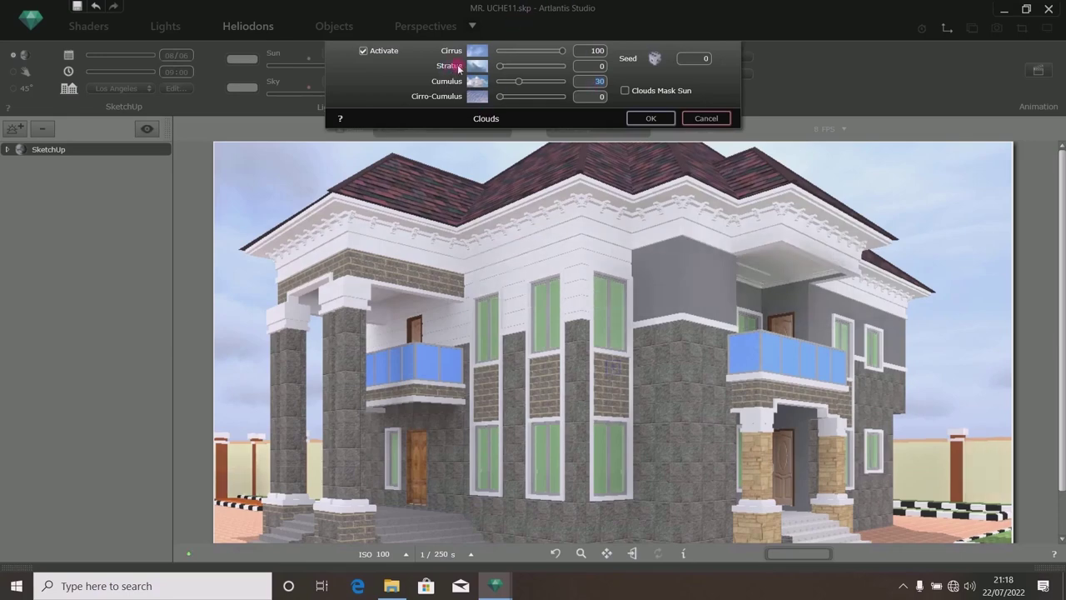
Try Stratus clouds at 100 and the Clouds Mask Sun option, and revert both.
drag(503, 65, 579, 66)
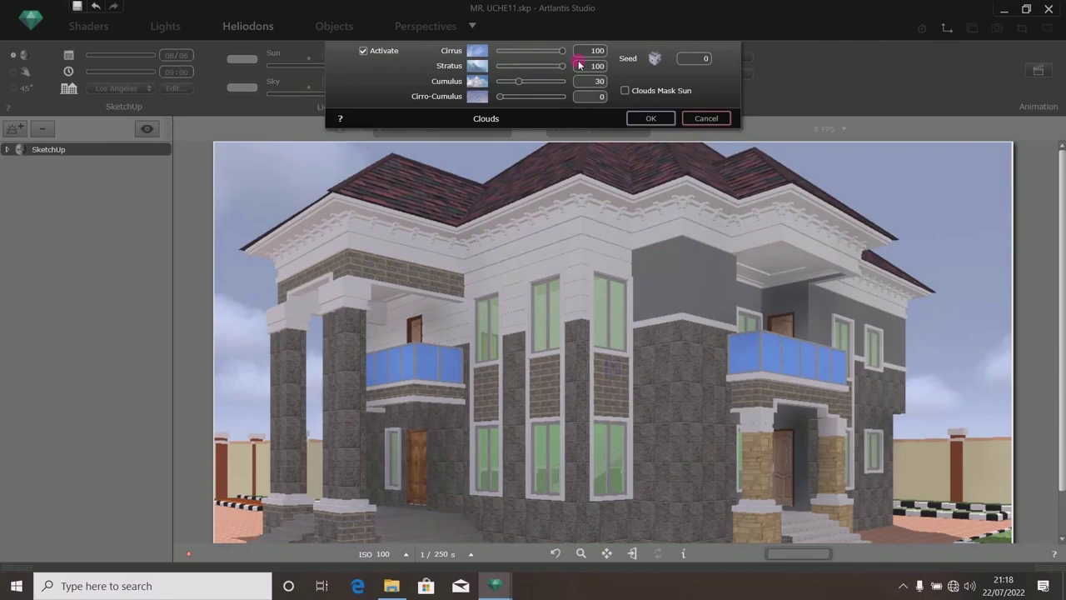
drag(564, 67, 500, 66)
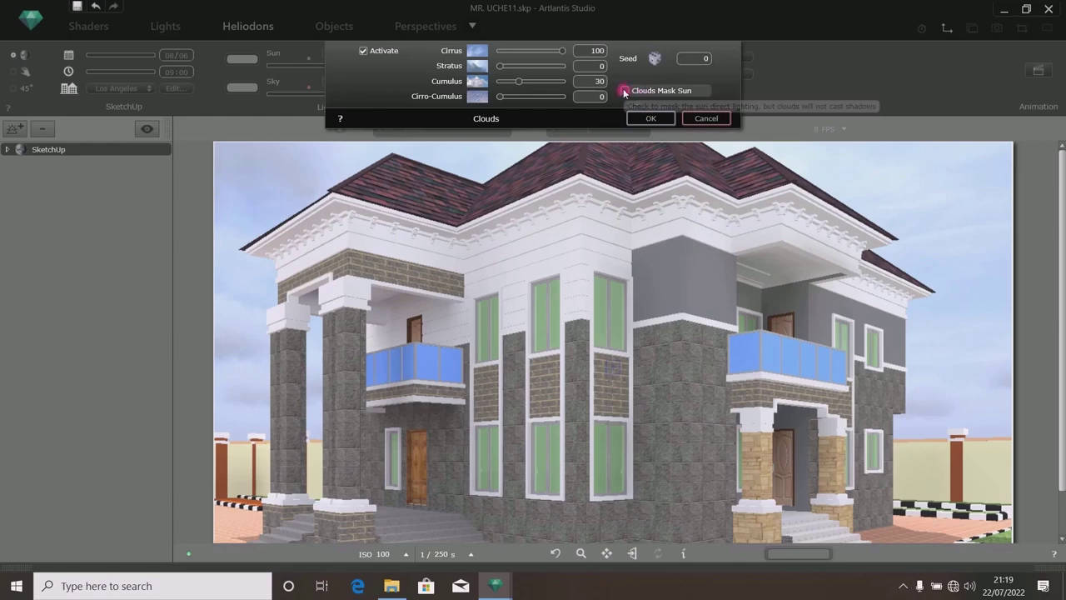
click(624, 92)
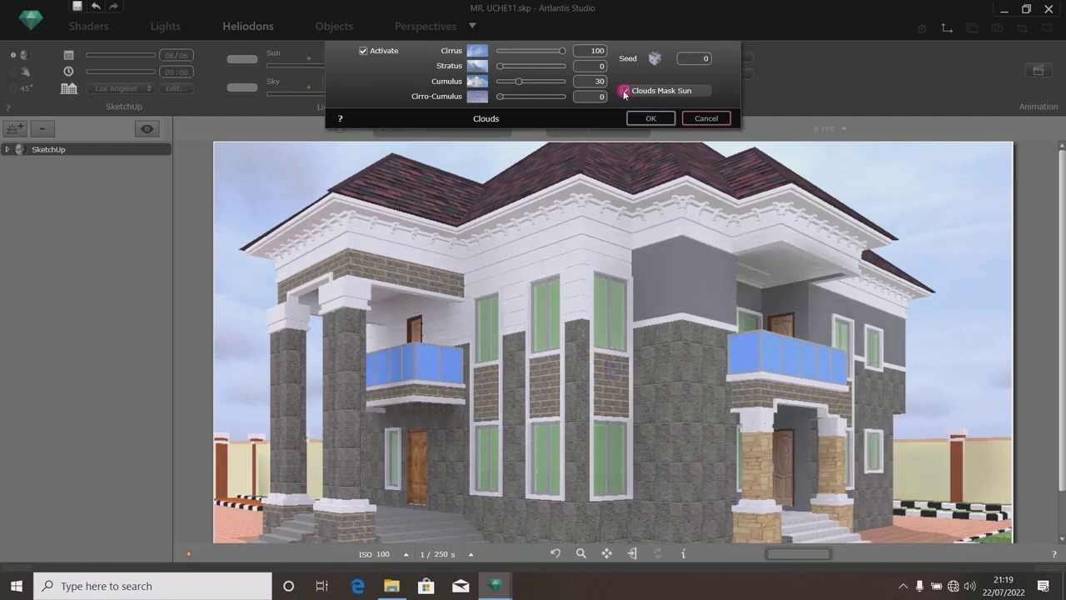
click(624, 91)
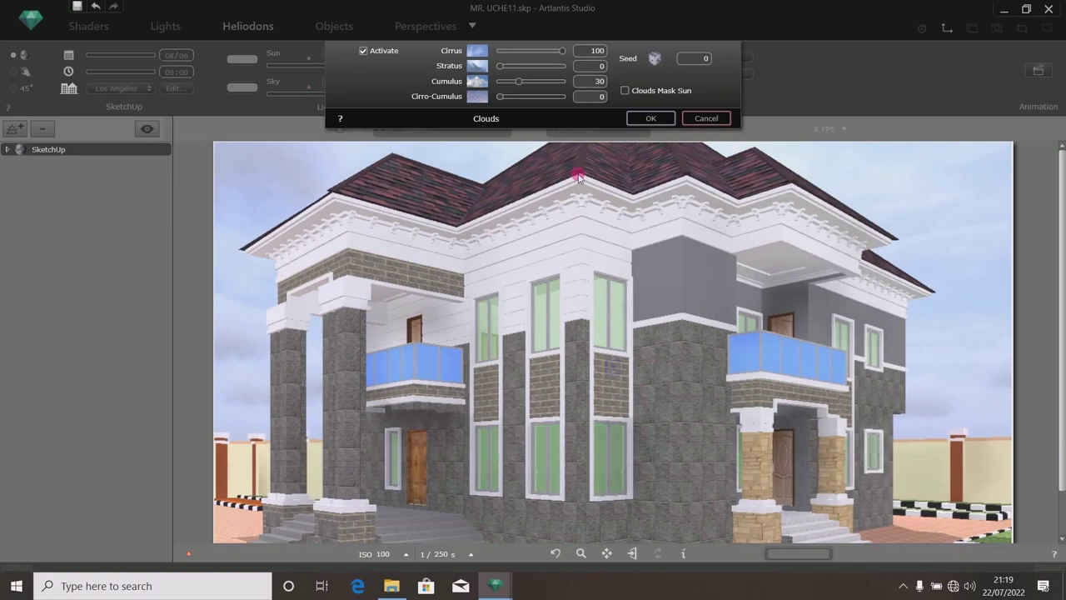
Accept the cloud settings and check the resulting sky around the whole house.
click(648, 117)
scroll(425, 171, down, 2)
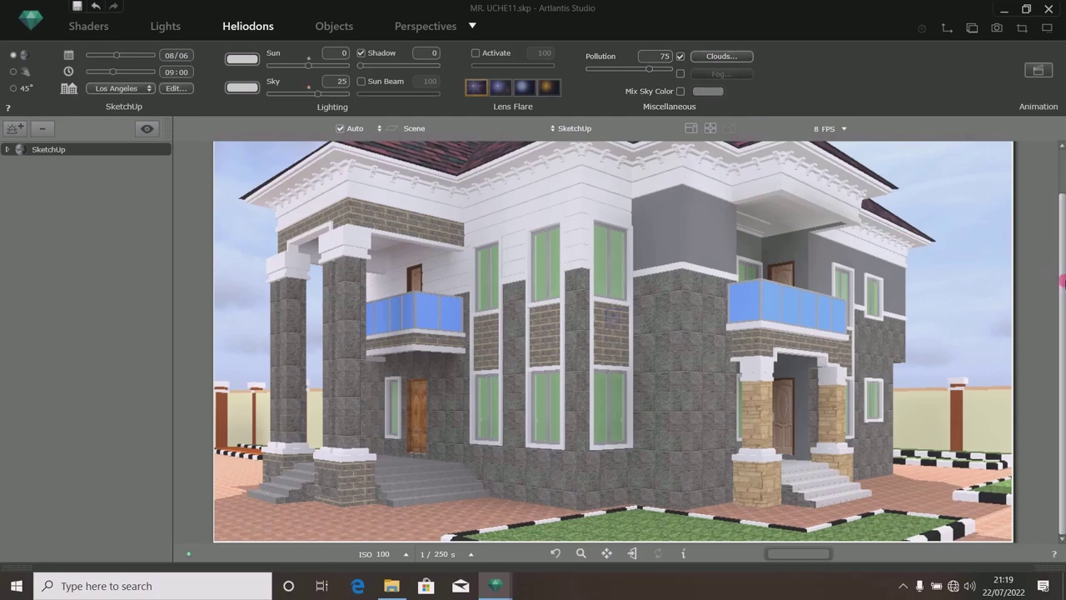
drag(496, 340, 496, 360)
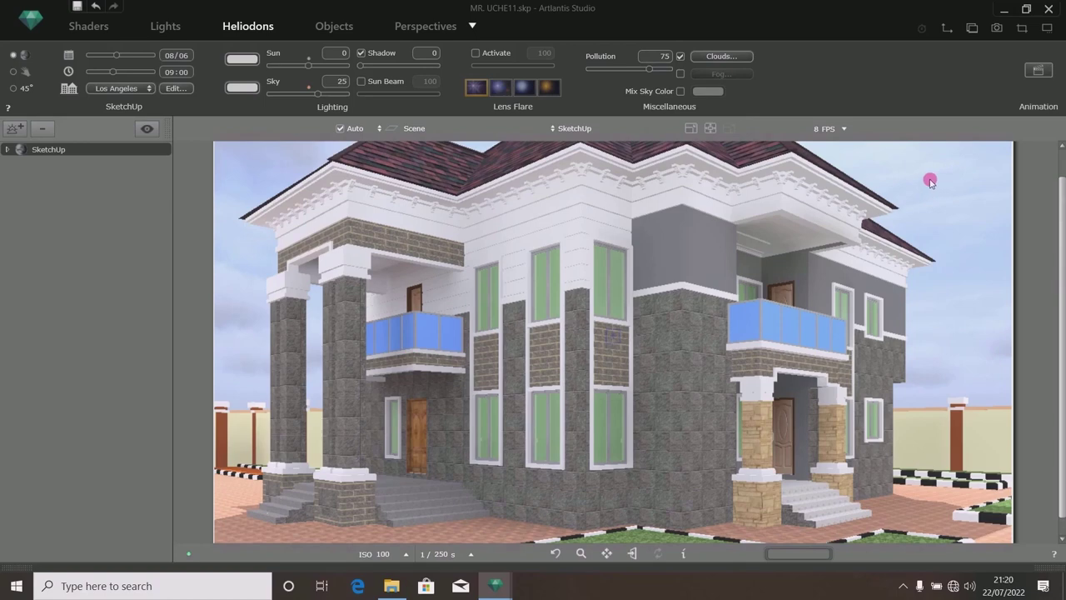
drag(1062, 208, 1063, 179)
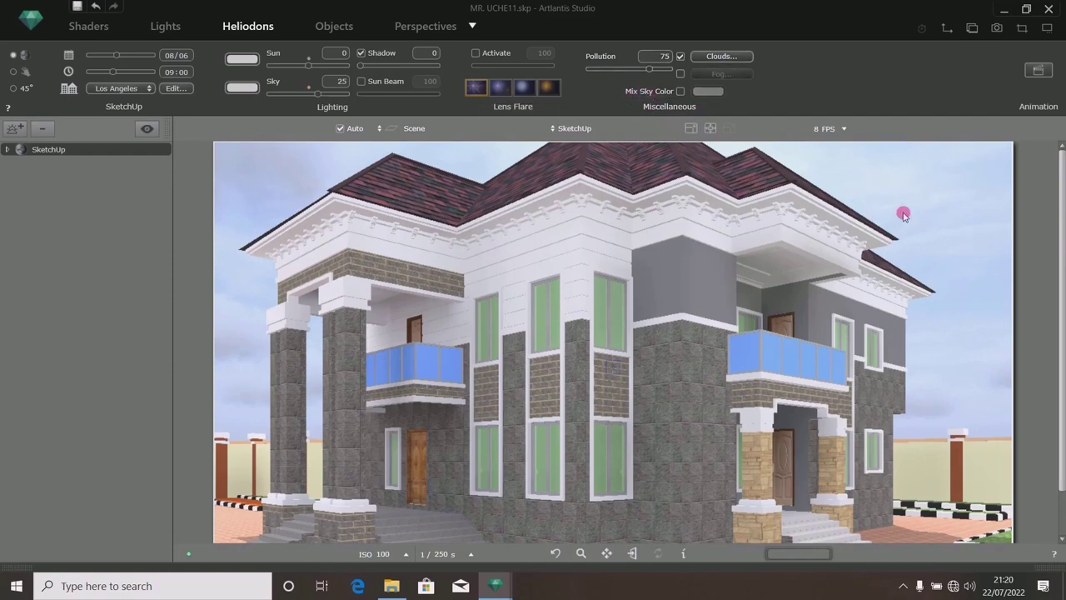
Enable Mix Sky Color and try white, black and grey tones, settling on a light grey.
click(682, 92)
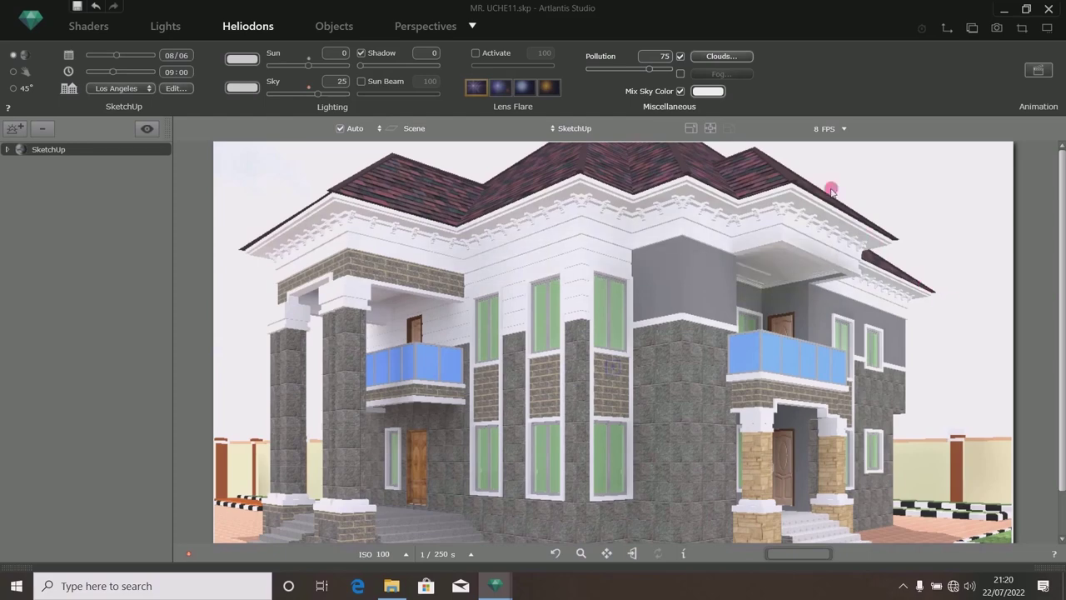
click(709, 91)
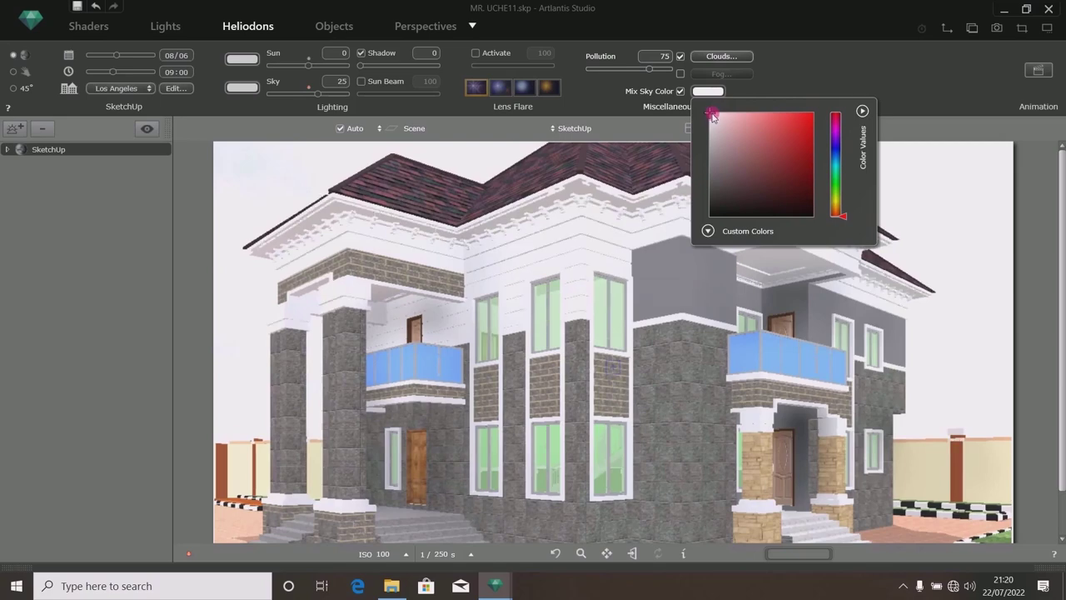
drag(708, 112, 700, 220)
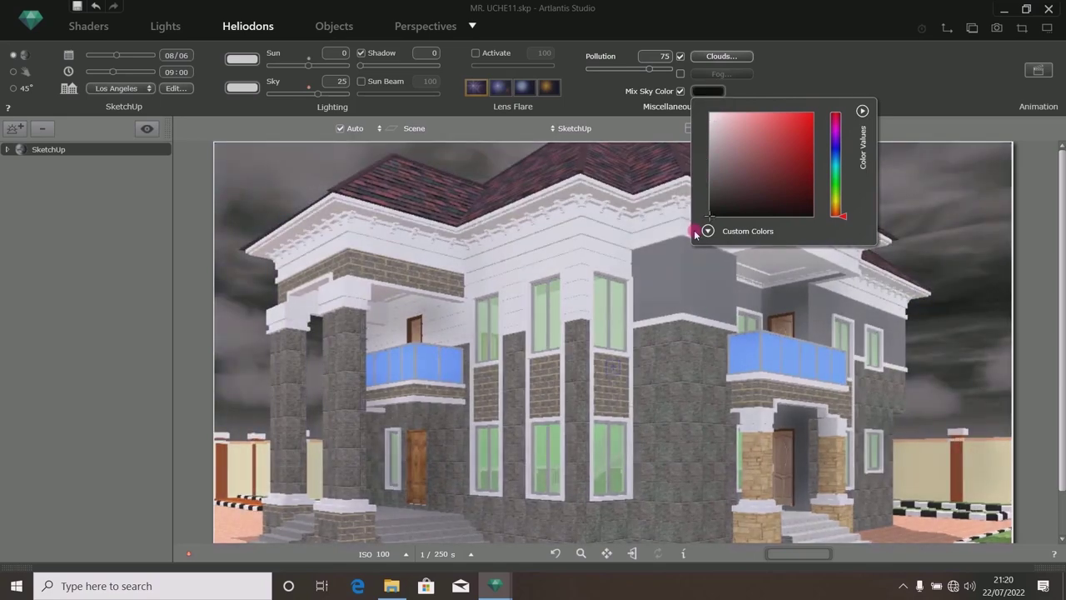
drag(696, 235, 697, 149)
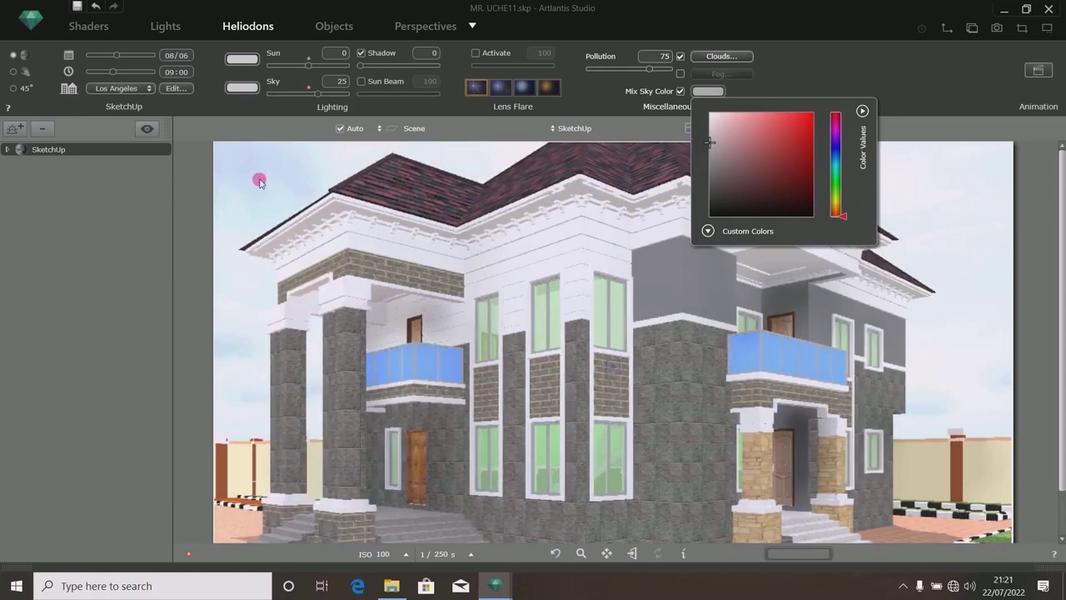
click(708, 140)
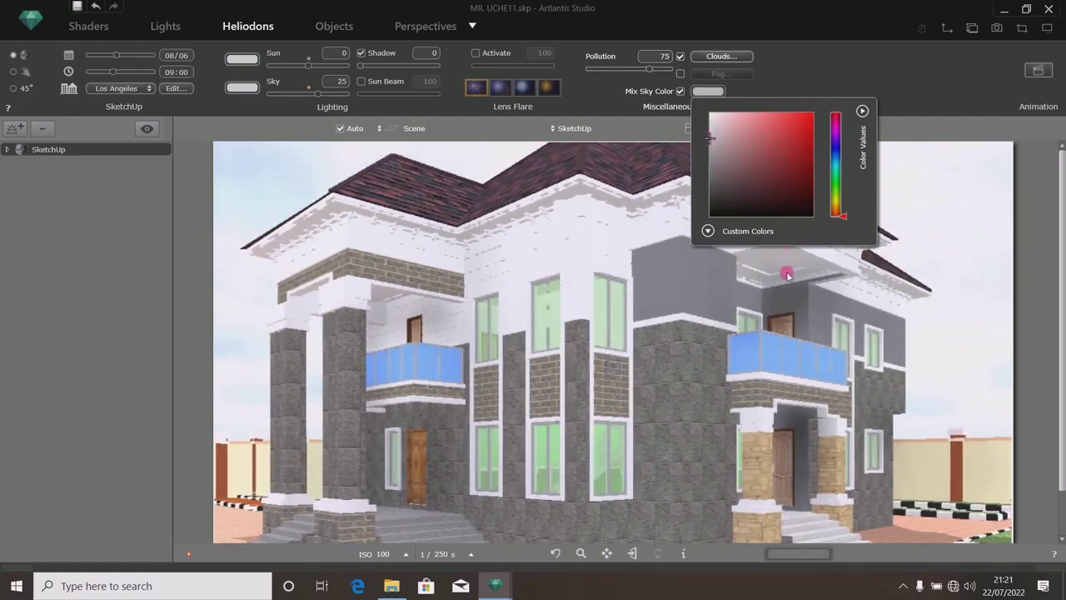
Set the mixed sky color's RGB values to 180, 180, 180 and close the color picker.
click(863, 112)
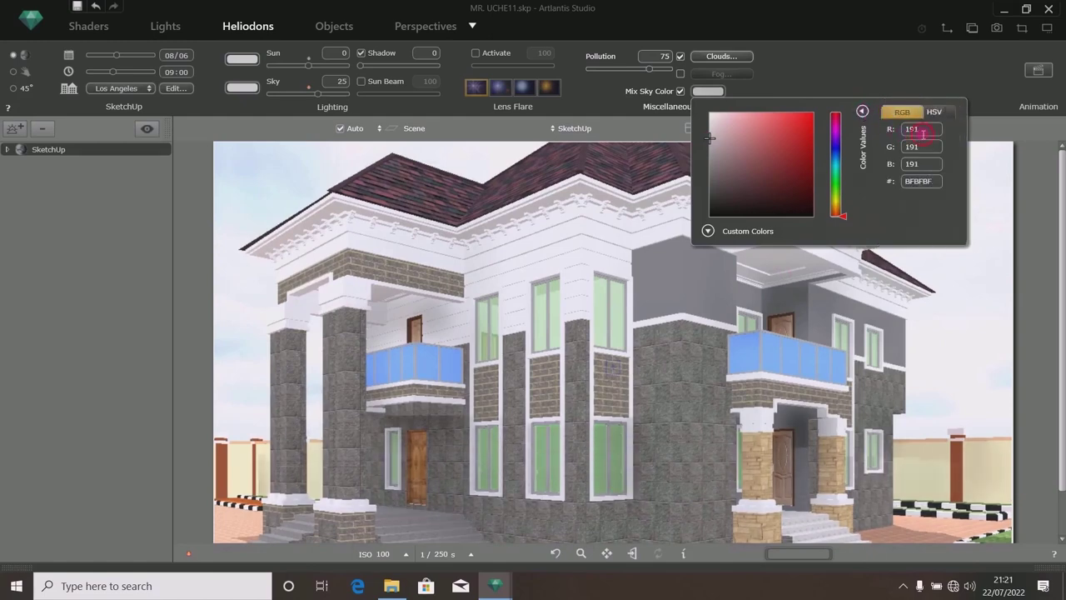
text(180)
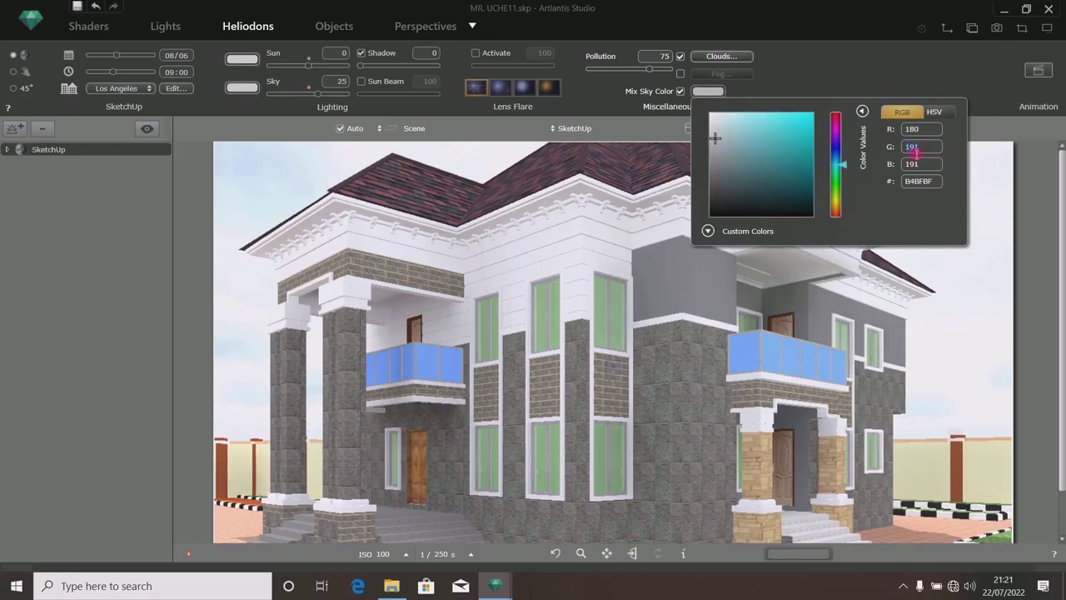
text(180)
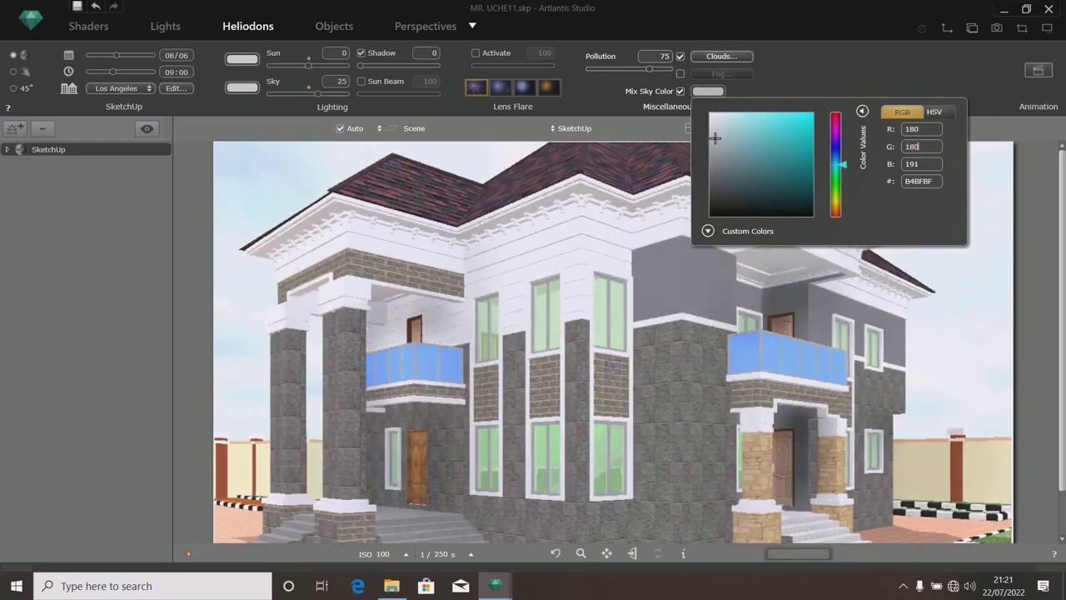
click(924, 164)
text(180)
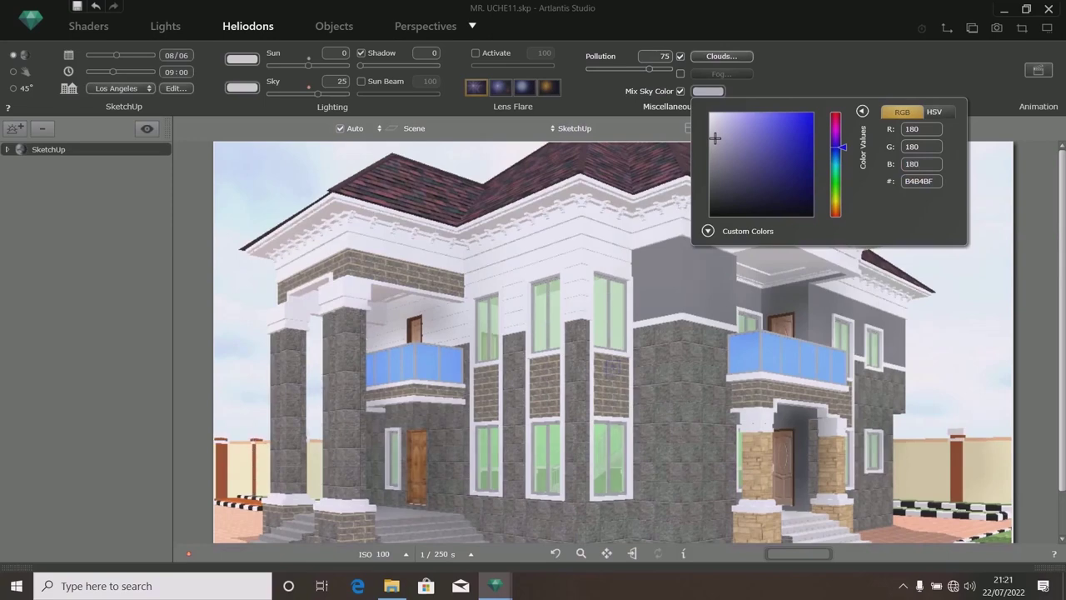
click(920, 181)
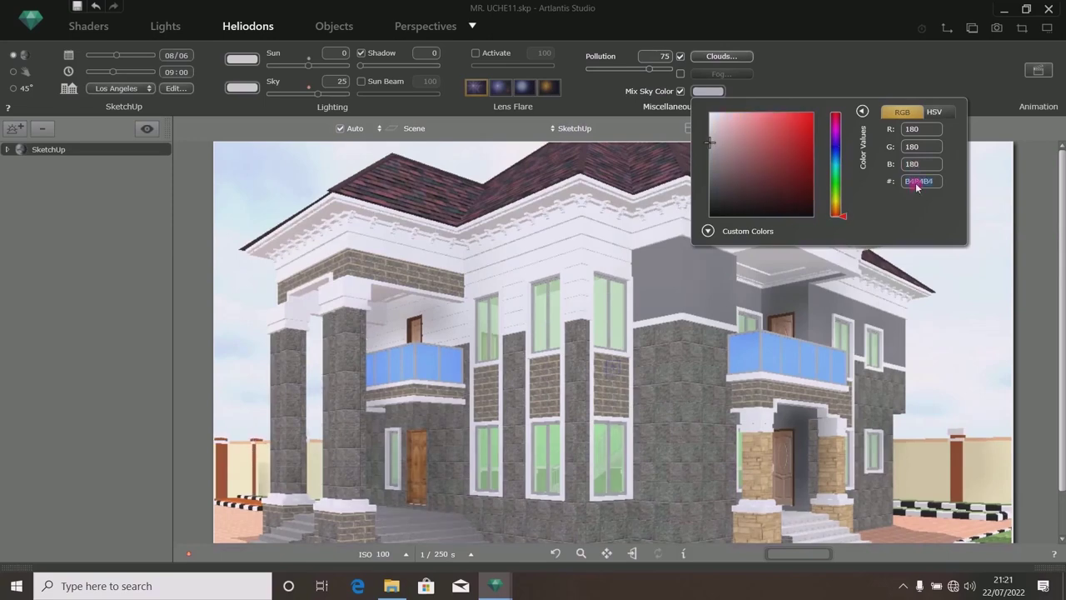
click(832, 70)
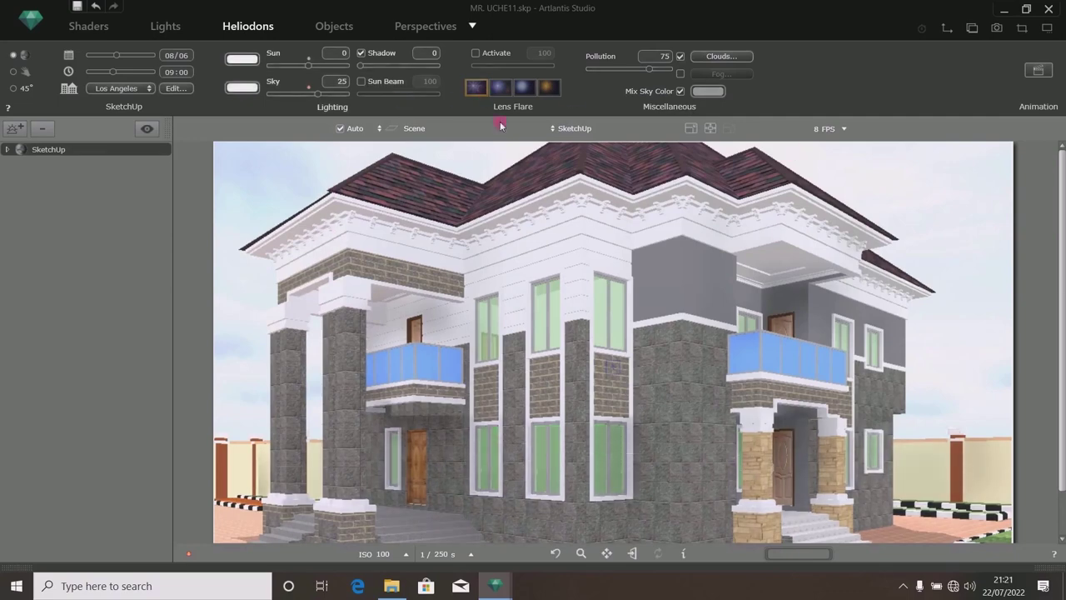
Start saving the project and browse to the ARTLANTIS 5 project folder inside the SKETCHUP DOCUMENT folder.
drag(1063, 290, 1063, 333)
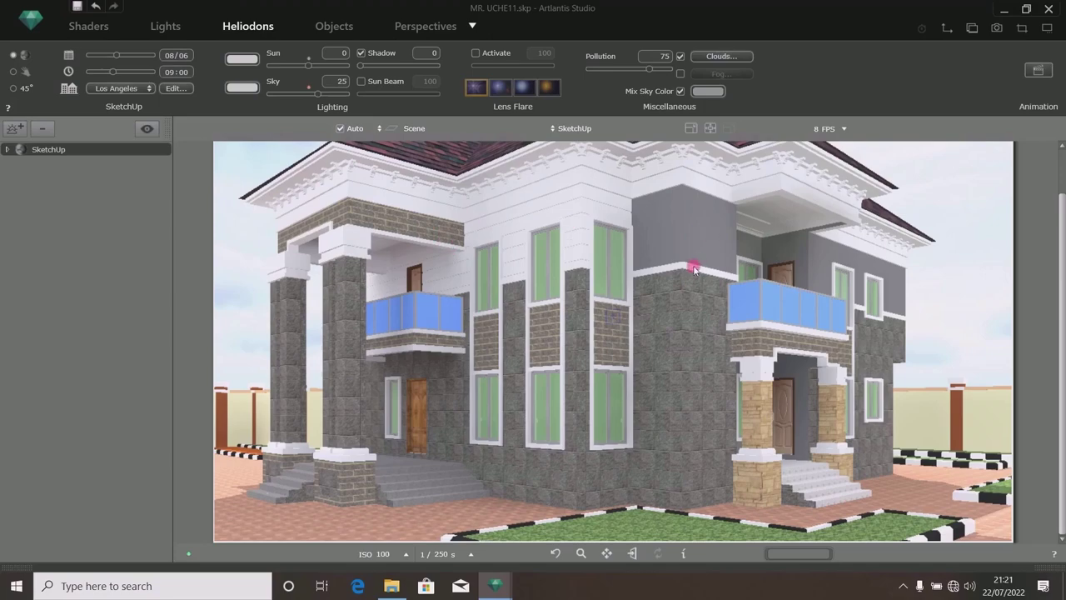
click(78, 8)
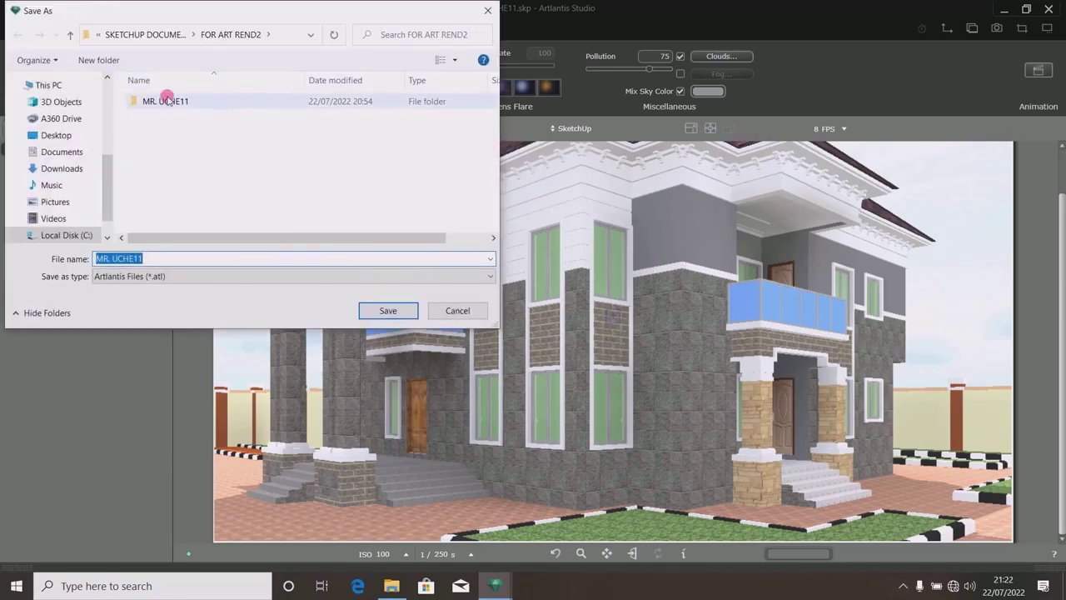
click(69, 35)
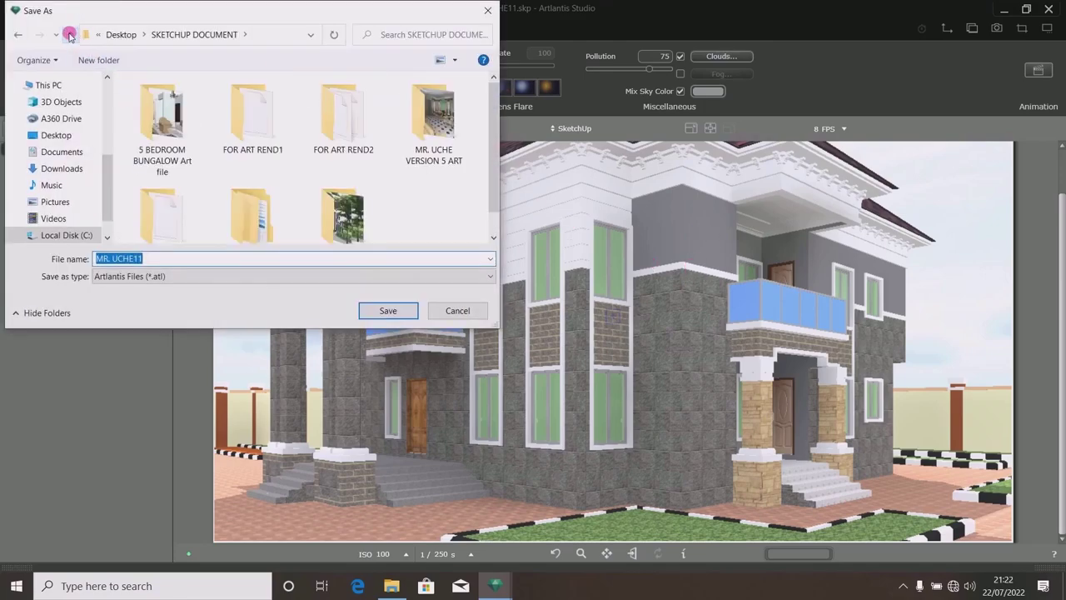
scroll(491, 220, down, 1)
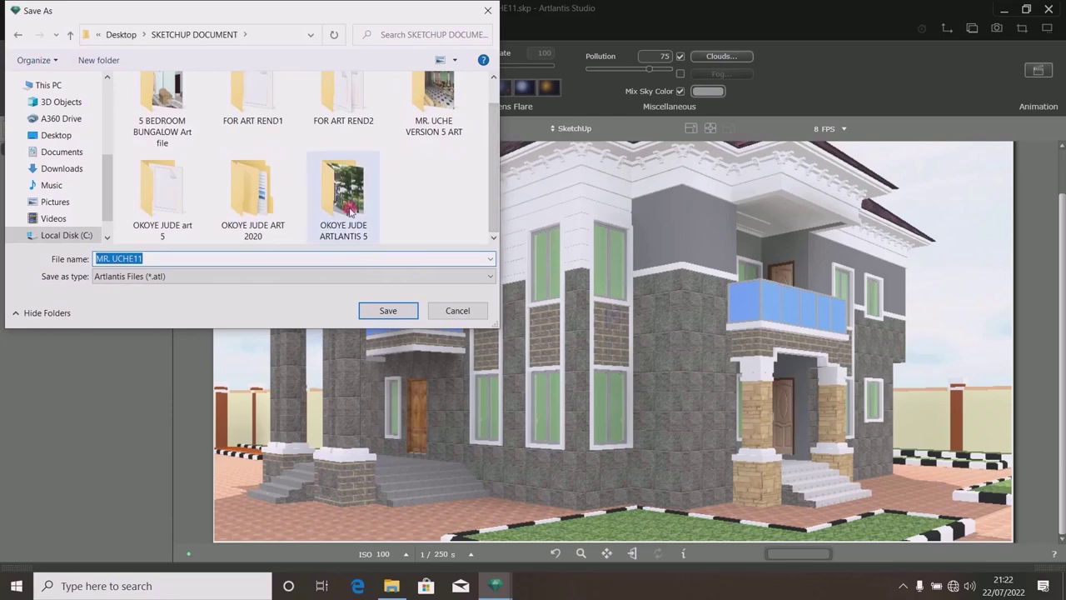
double_click(348, 210)
Create a new folder named UCH3 inside the ARTLANTIS 5 project folder.
right_click(340, 207)
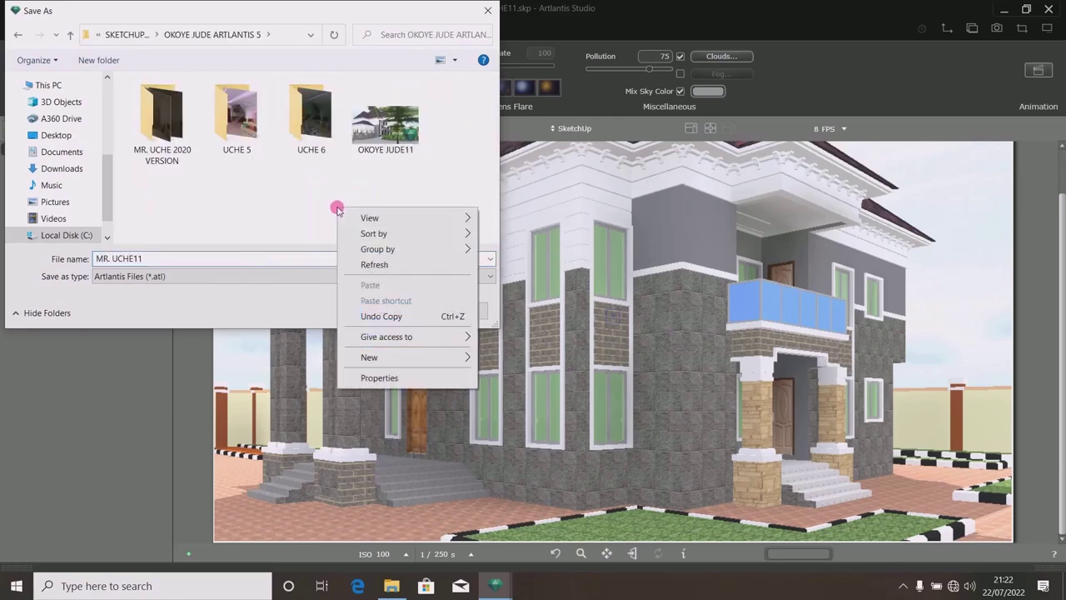
mouse_move(451, 357)
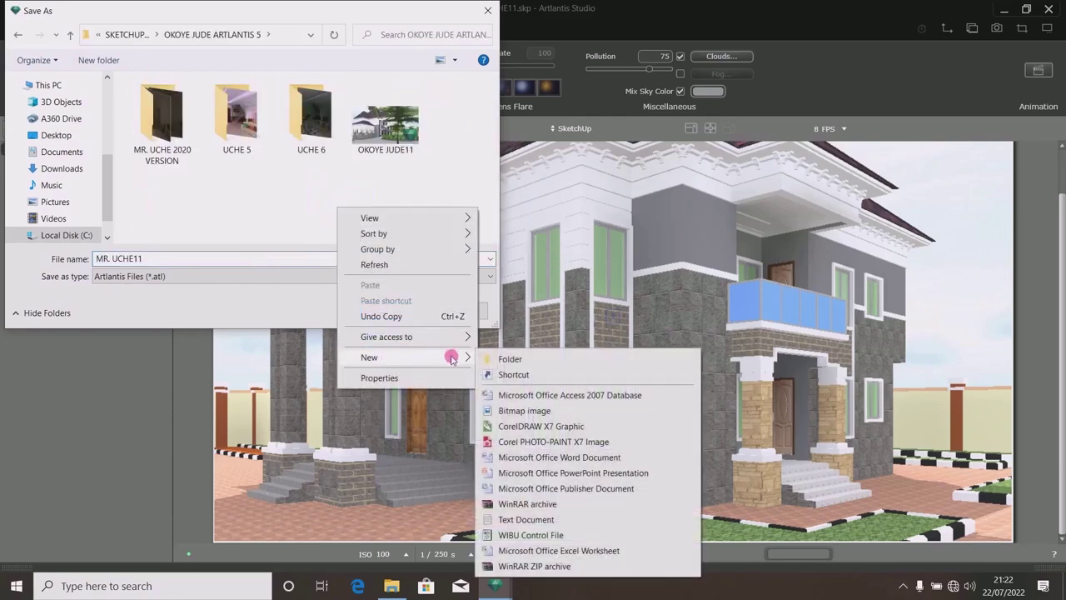
click(510, 358)
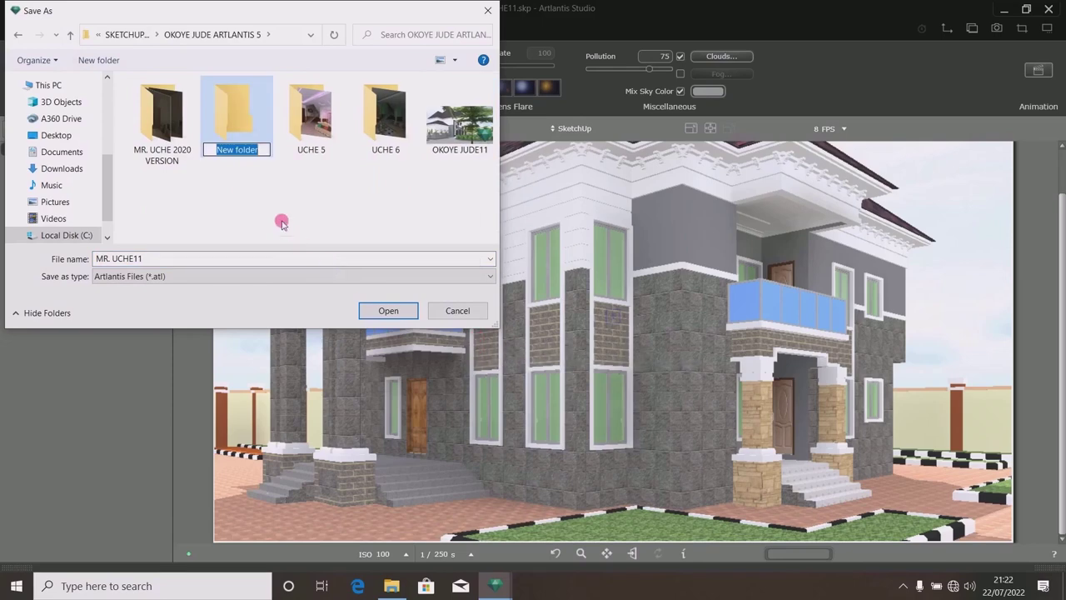
text(UCH)
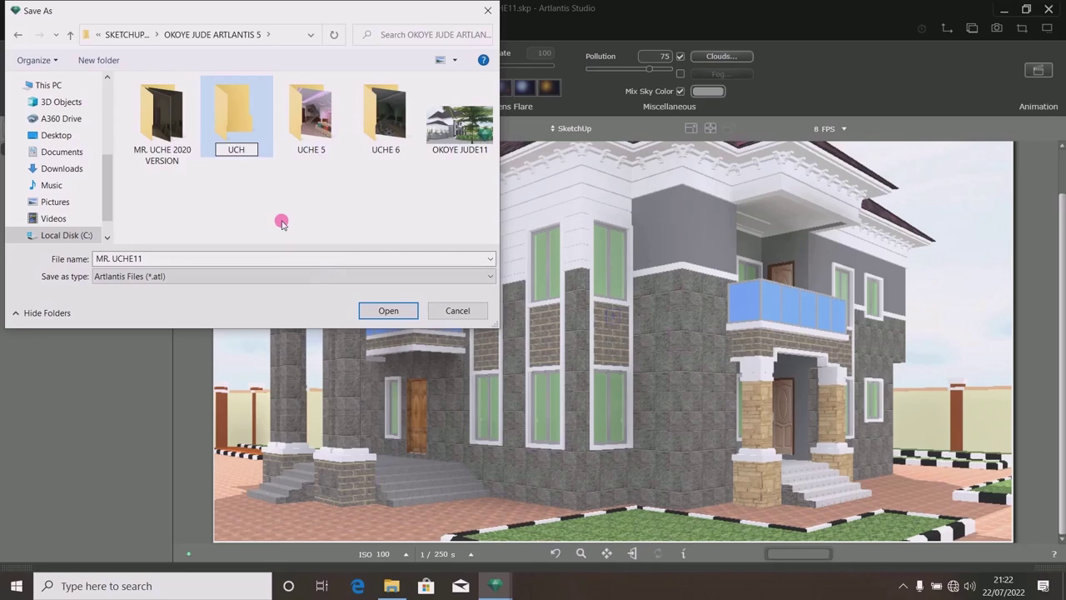
text(3)
click(231, 181)
Save the project as an Artlantis file (*.atl) in the UCH3 folder, keeping the proposed file name.
click(236, 130)
double_click(237, 130)
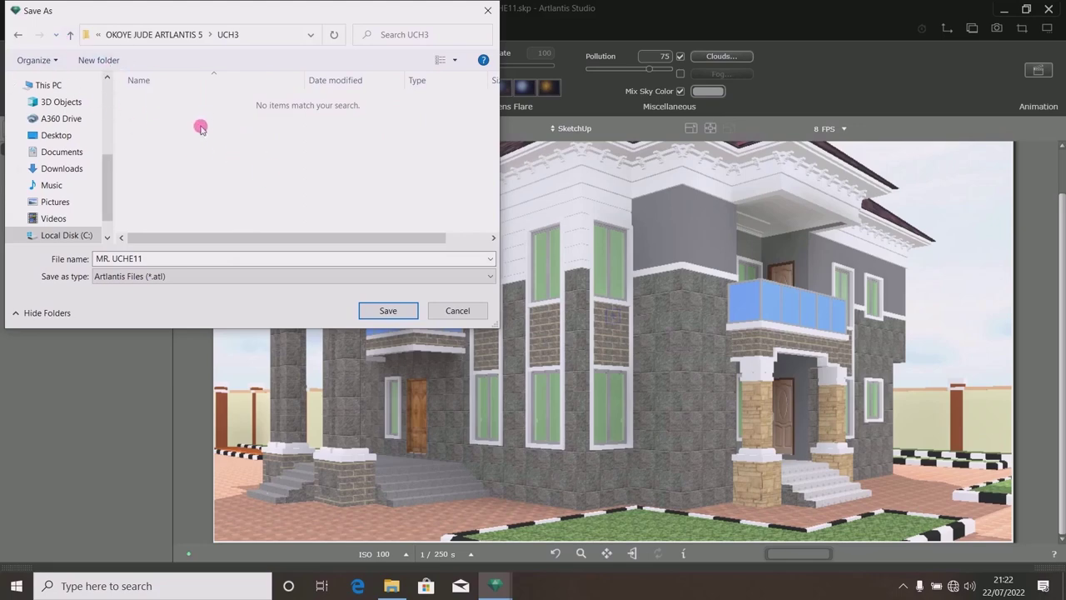
click(390, 311)
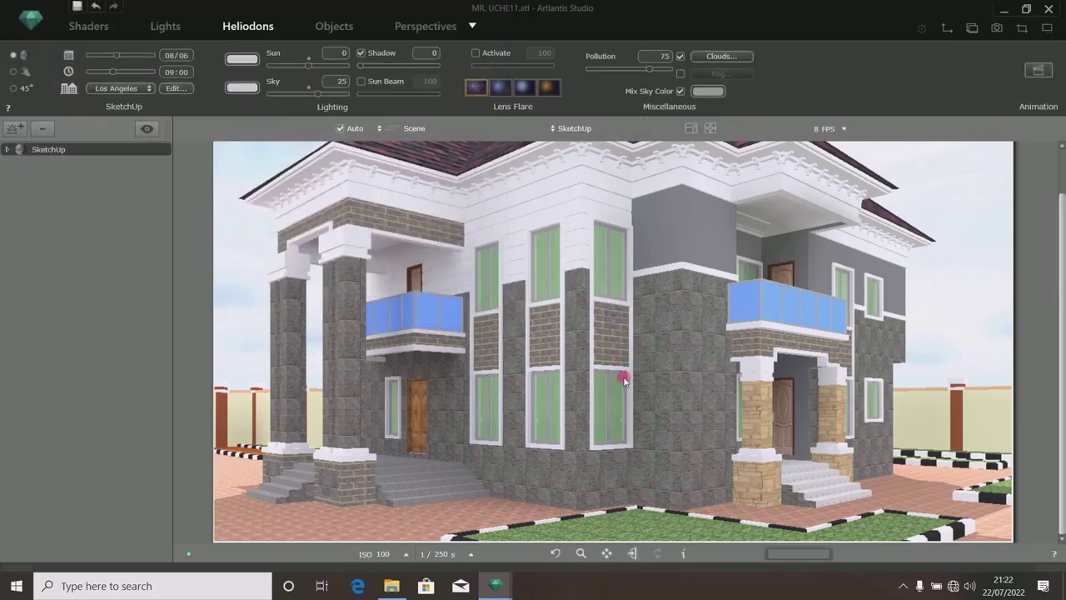
Open the shader catalog as a separate window, resize it and place it beside the front of the house.
drag(1062, 334, 1062, 285)
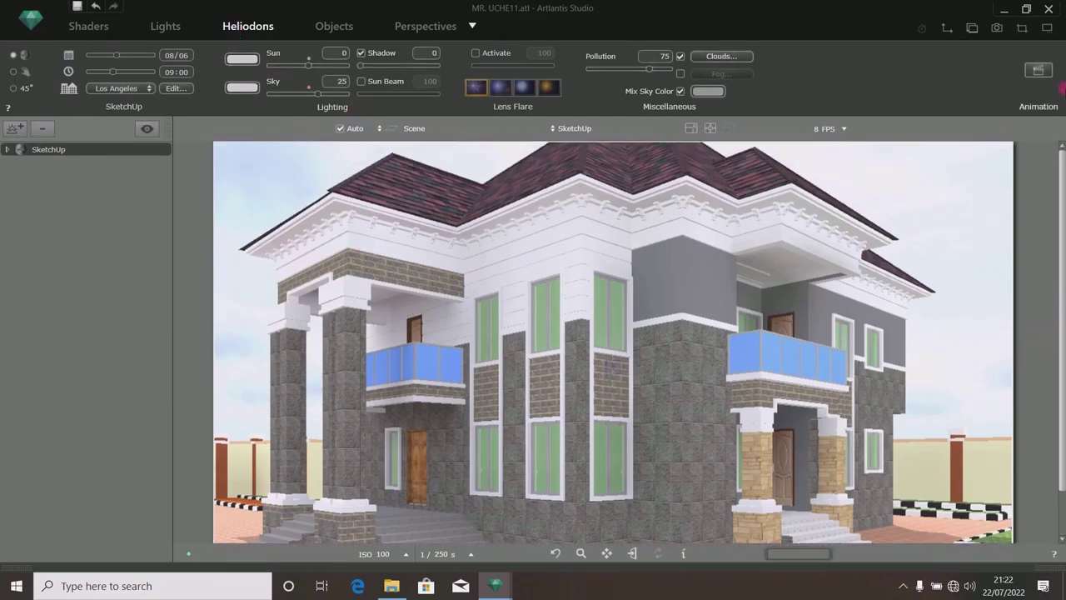
drag(1062, 254, 1062, 304)
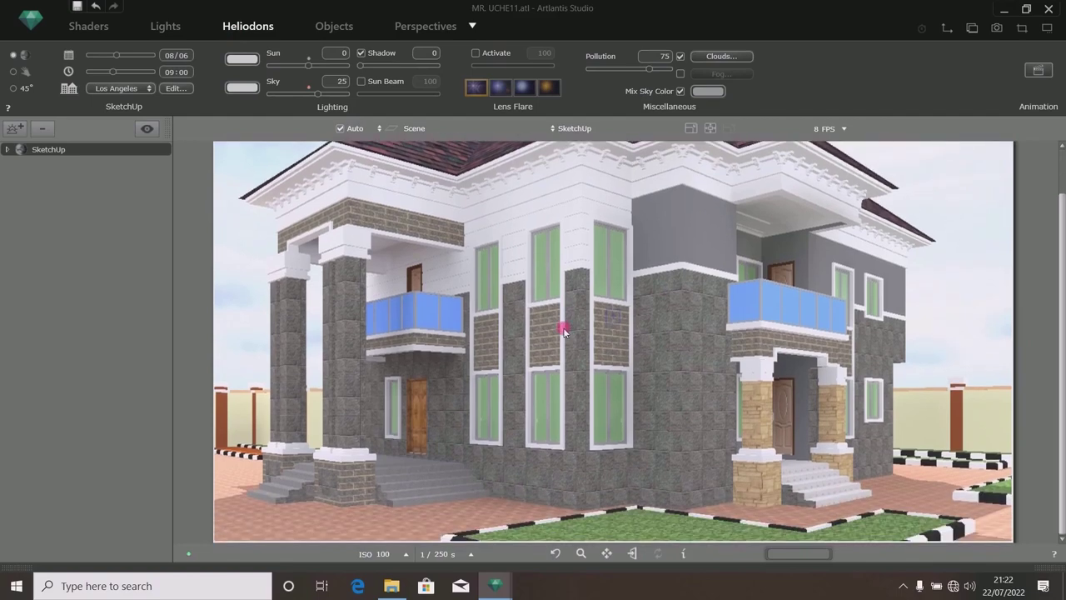
click(1041, 567)
drag(1062, 333, 1062, 392)
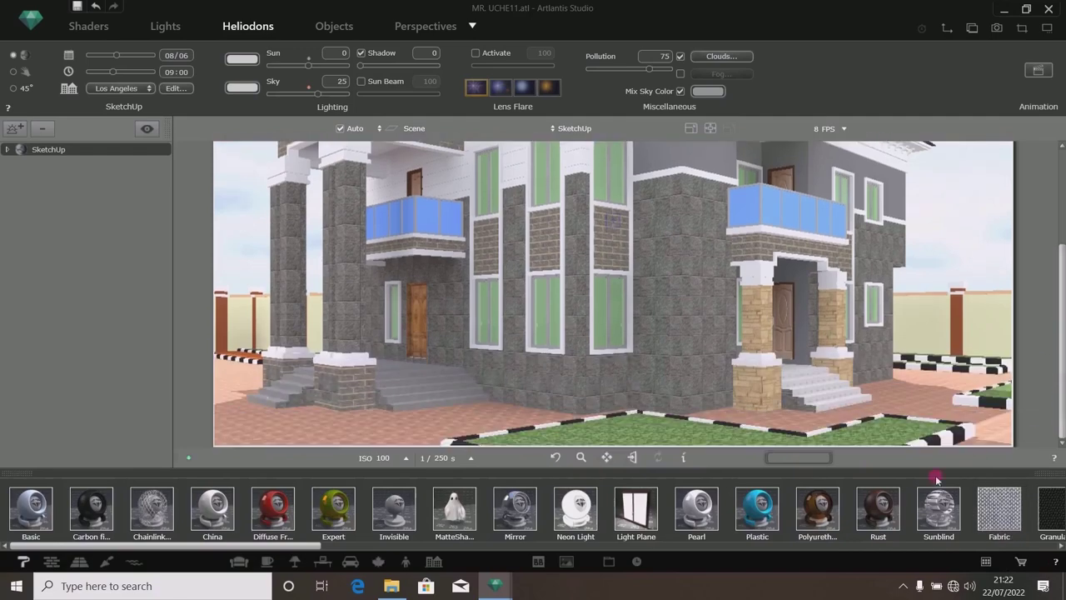
click(987, 563)
drag(645, 96, 914, 143)
drag(574, 144, 843, 57)
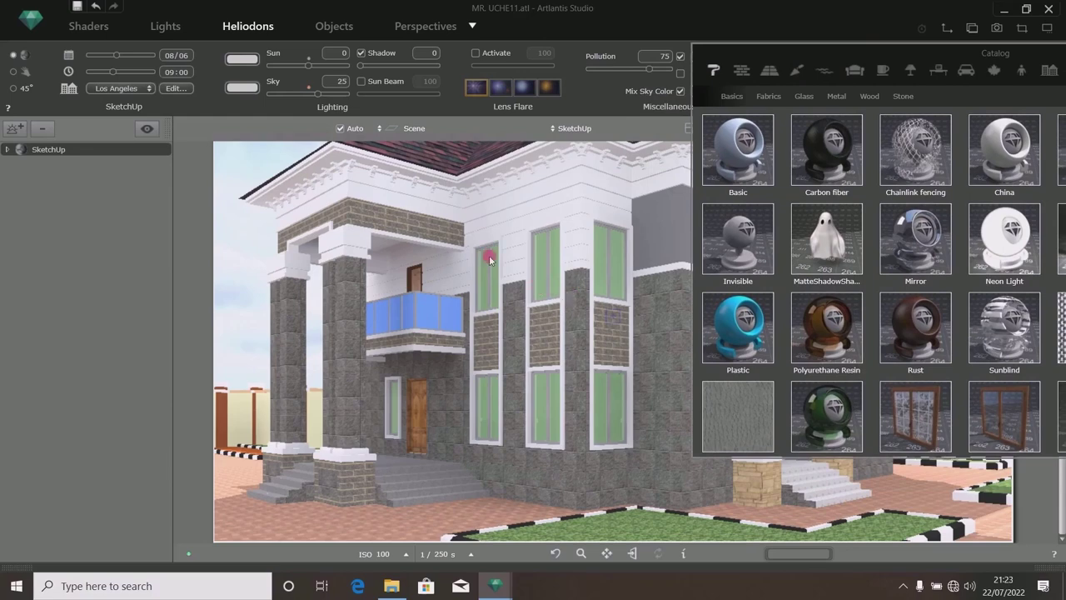
Select the window frame material Aluminum_74 in the shaders and delete its Aluminum.jpg texture.
click(77, 27)
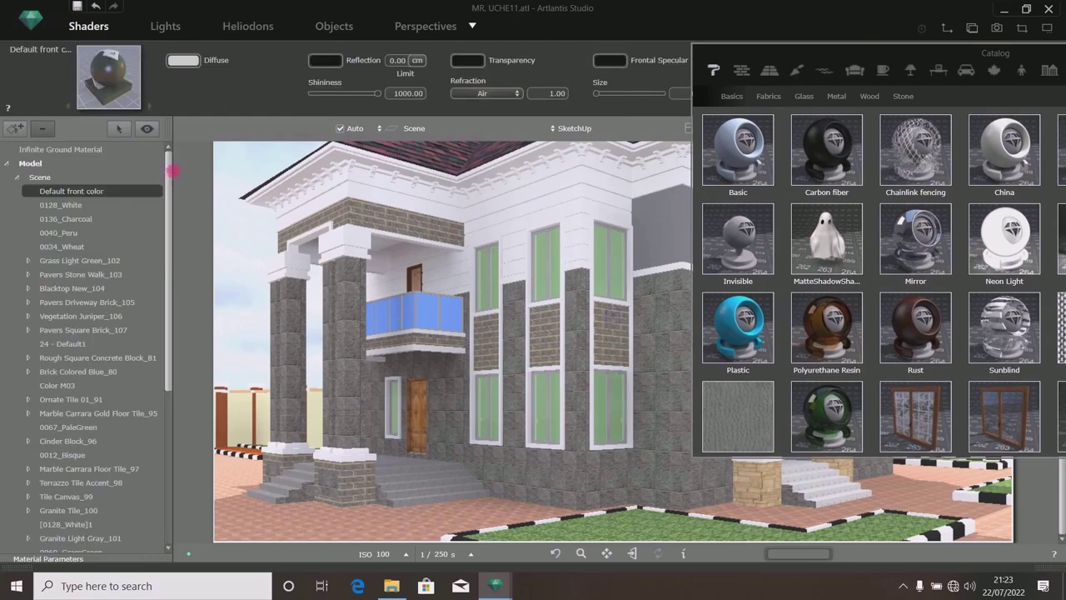
click(549, 268)
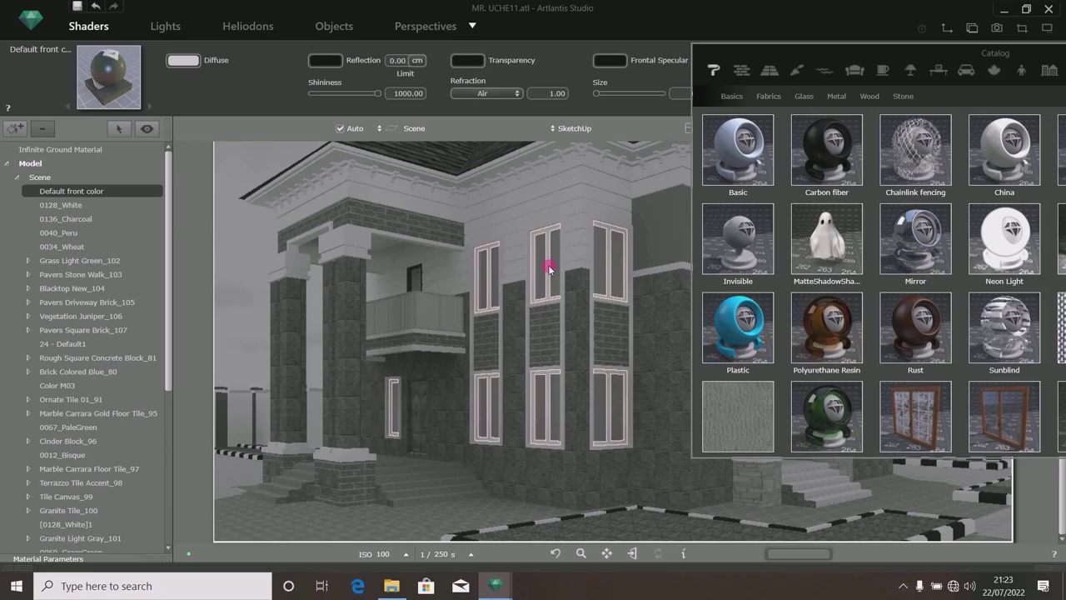
click(548, 268)
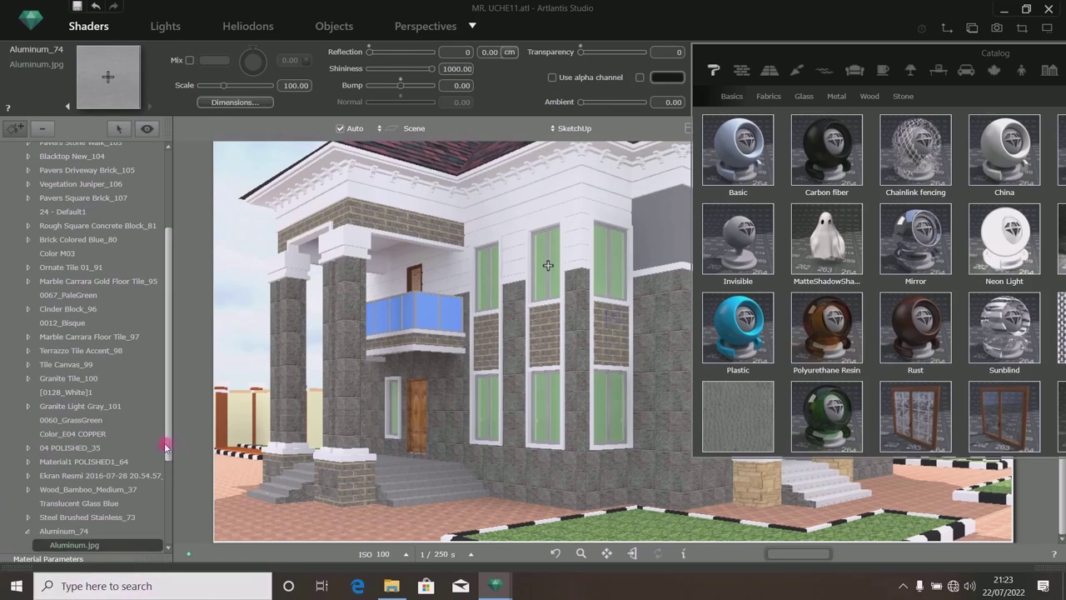
drag(169, 448, 172, 500)
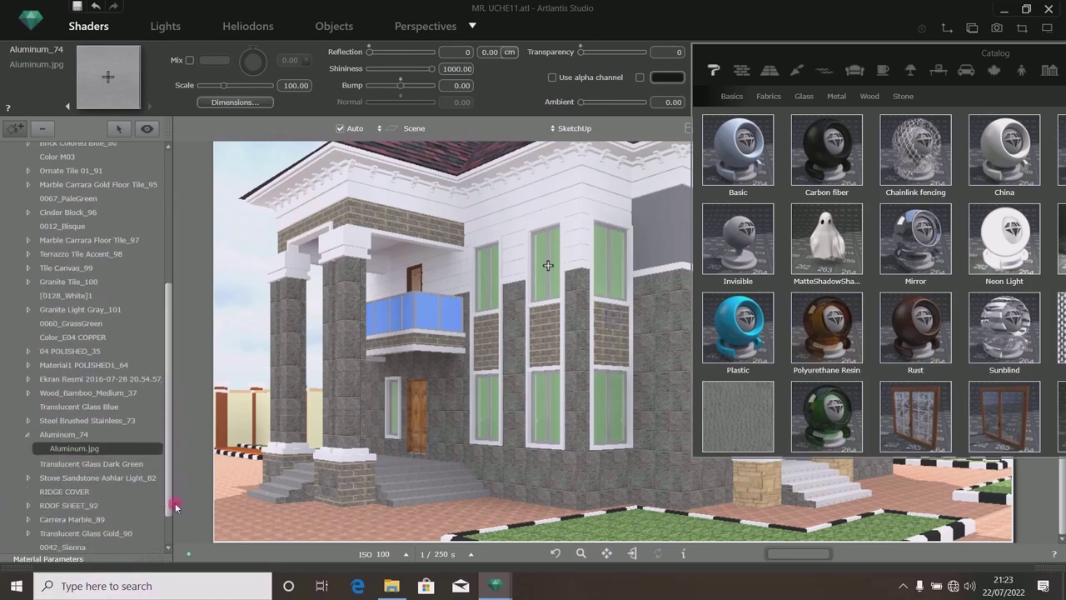
right_click(79, 446)
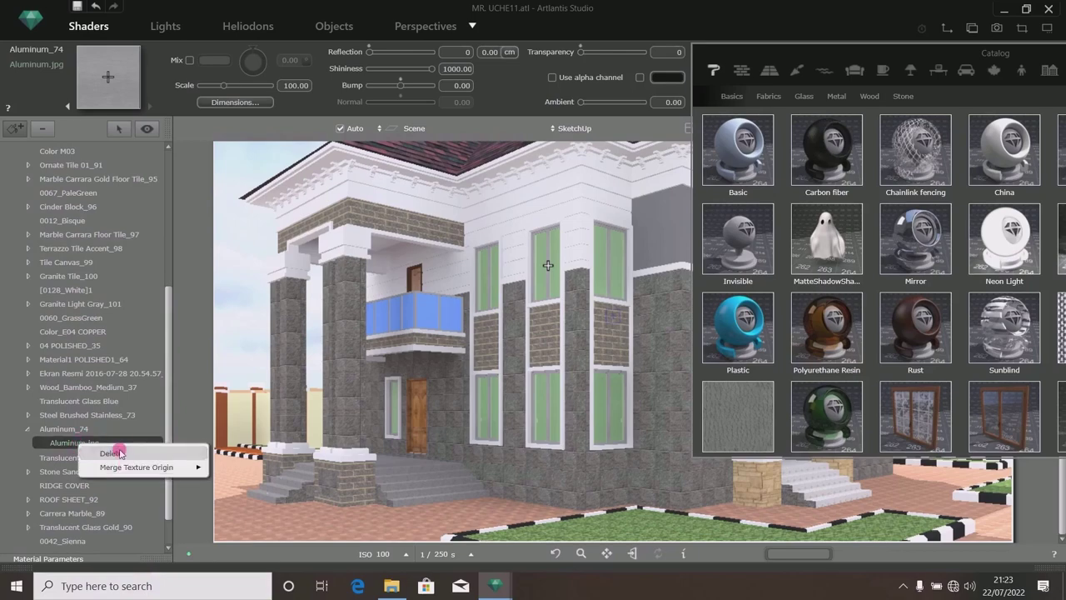
click(117, 452)
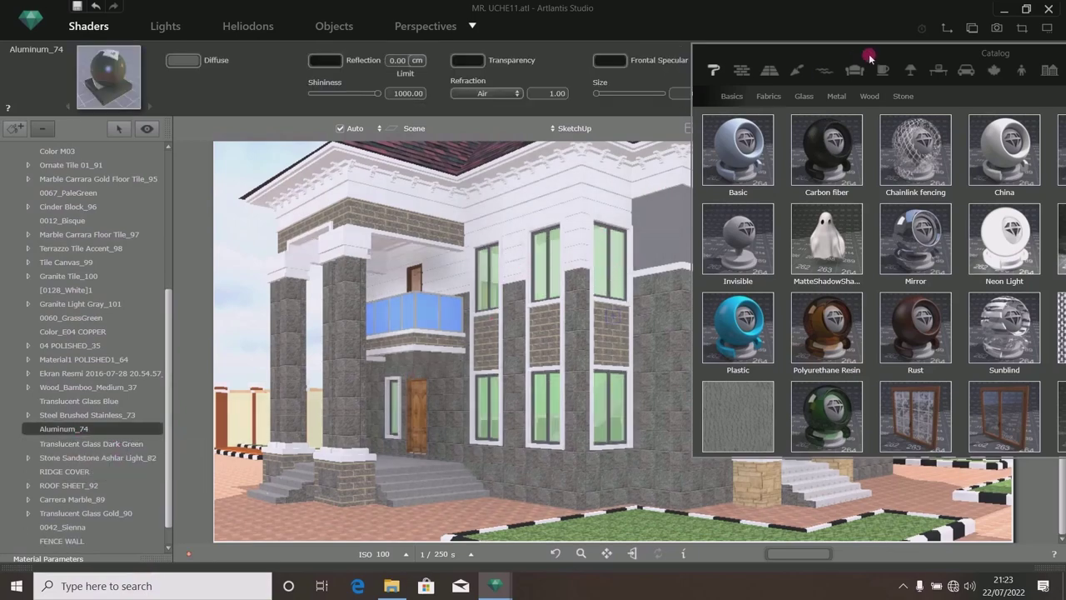
Apply the Aluminium metal shader from the catalog to the window frames.
drag(869, 58, 813, 50)
scroll(854, 149, down, 5)
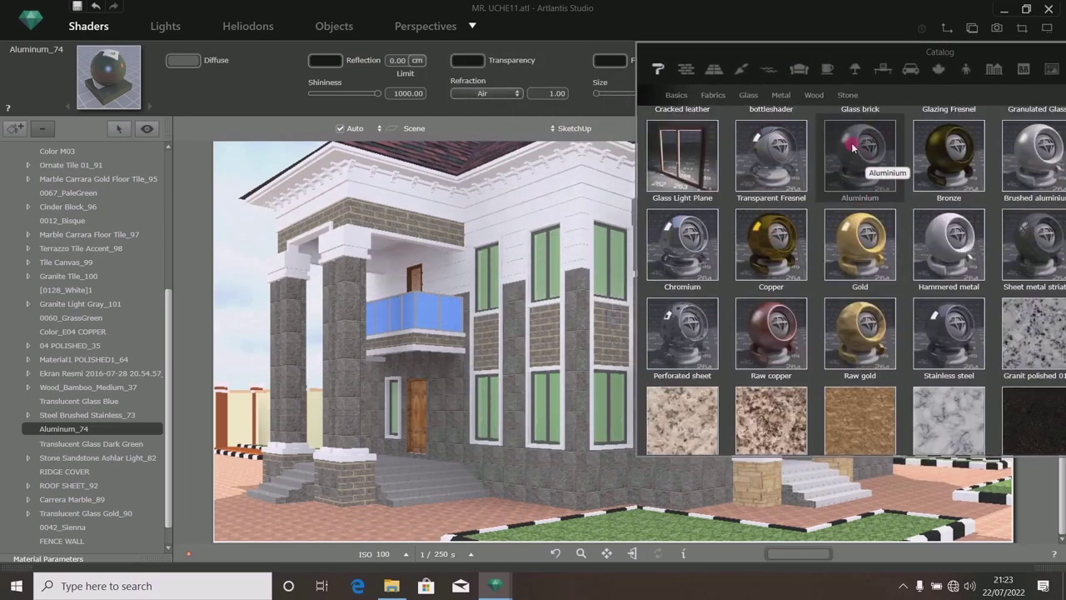
drag(853, 147, 549, 284)
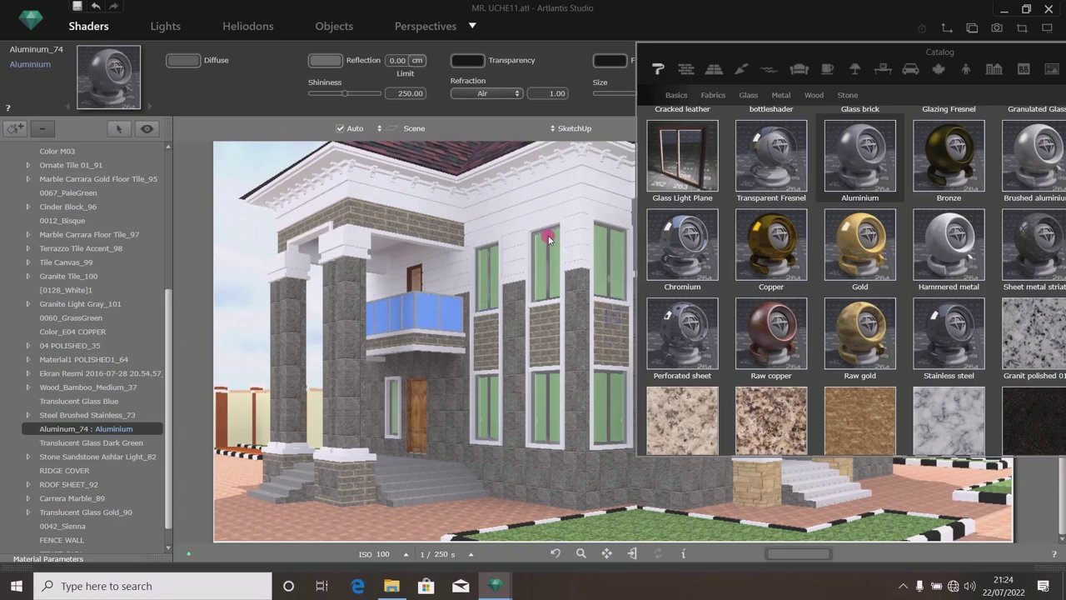
Set the window frames' diffuse color to black (RGB 0, 0, 0) and their shininess to 1000.
click(184, 60)
drag(188, 148, 162, 208)
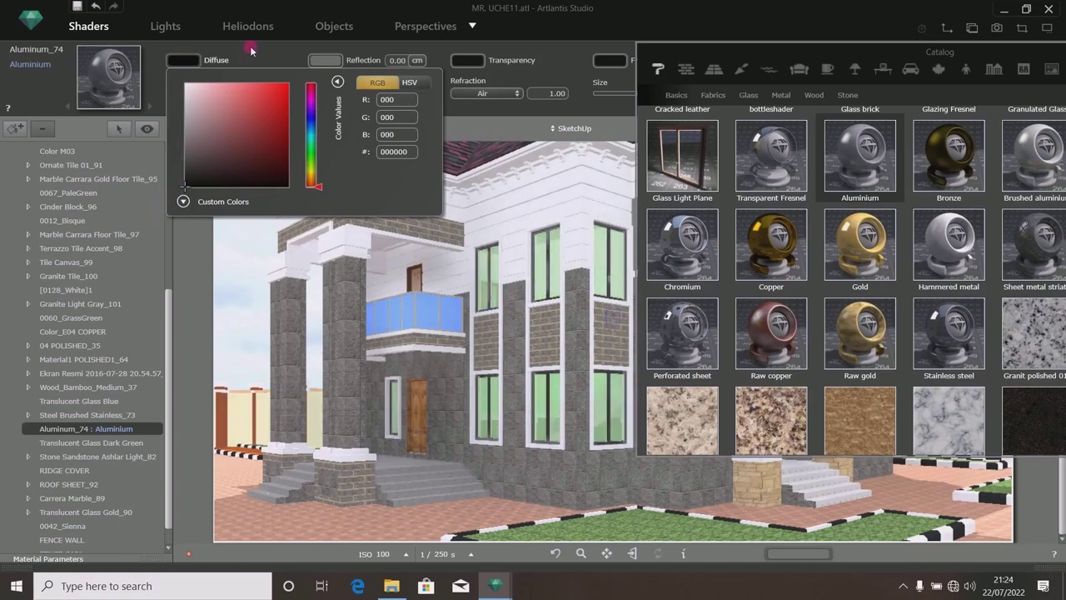
drag(346, 95, 379, 97)
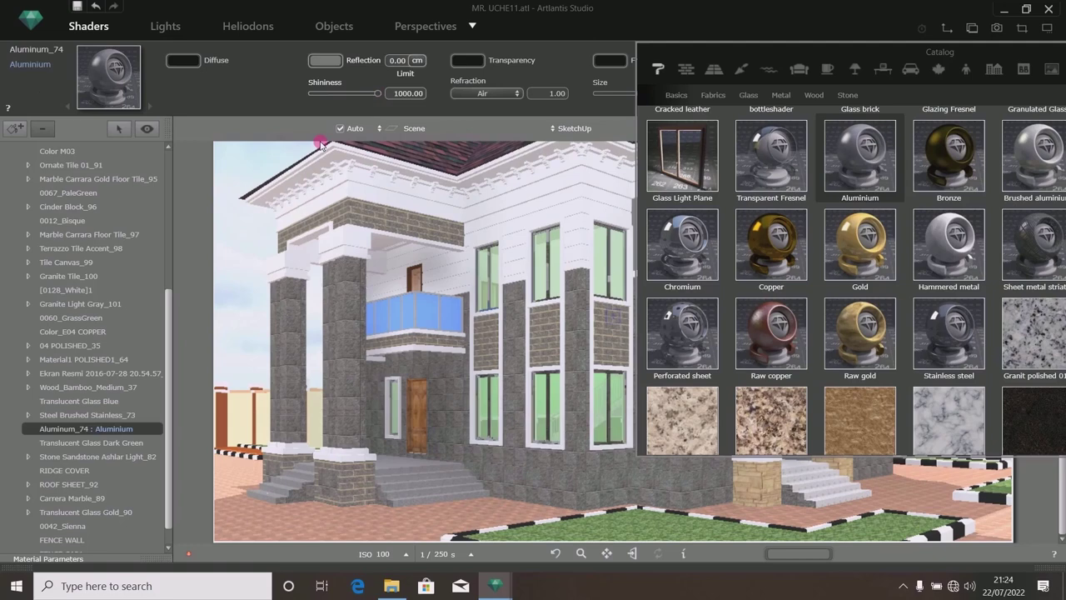
Darken the window frames' reflection color to RGB 15, 15, 15 and save the project.
click(325, 61)
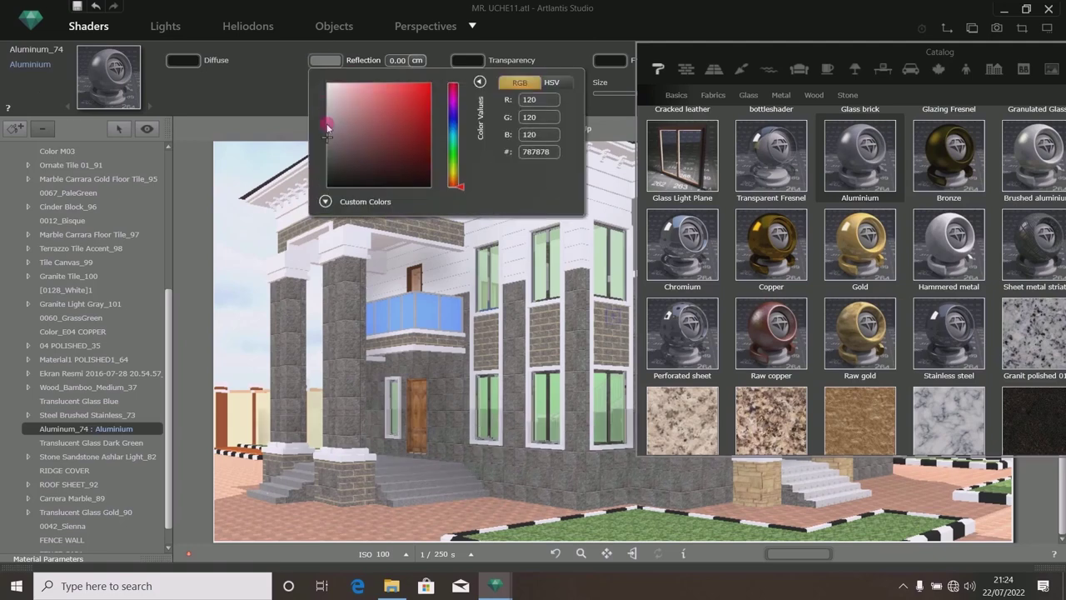
drag(327, 127, 321, 183)
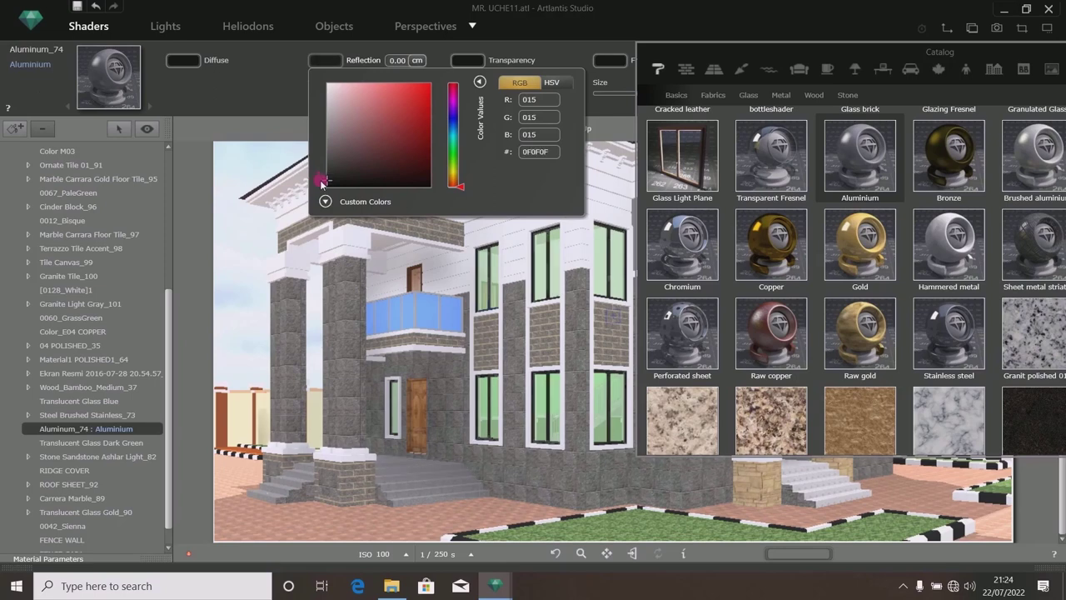
click(253, 77)
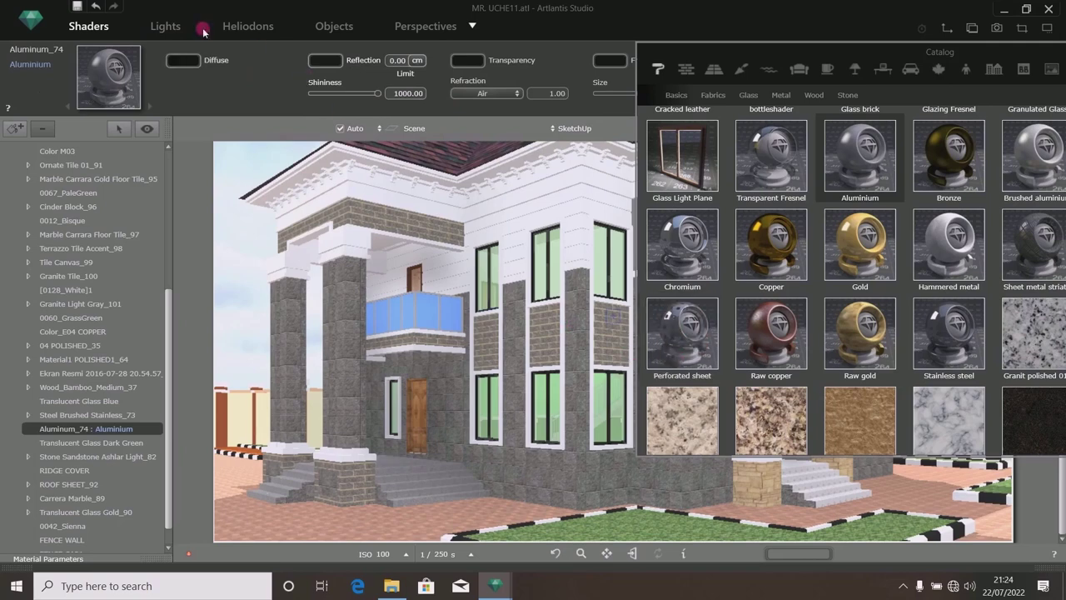
click(77, 8)
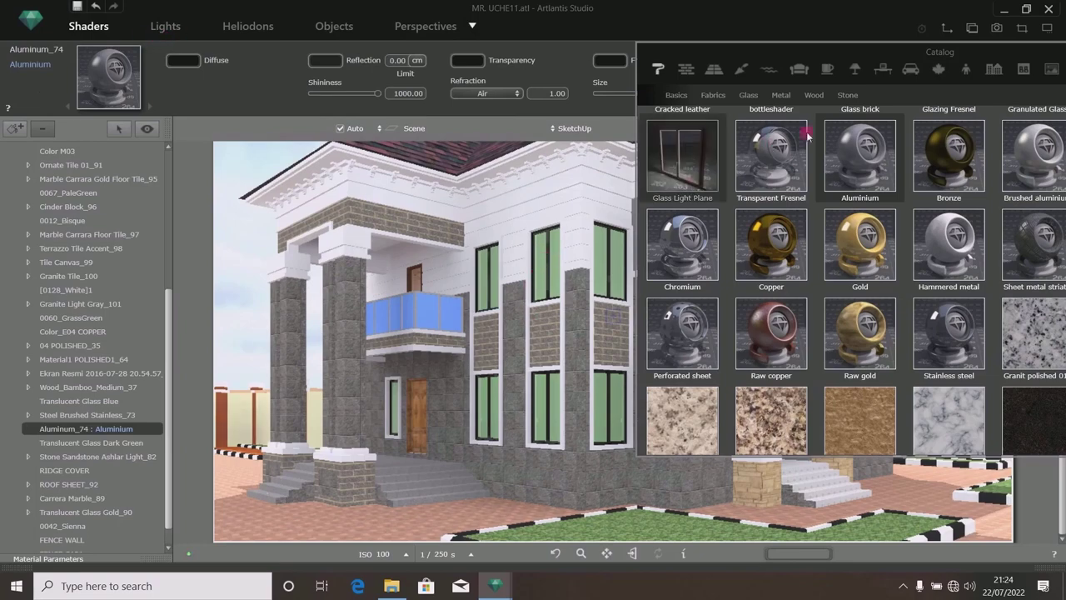
Apply the Glazing Fresnel shader from the catalog to the green window panes and move the catalog clear of the settings.
drag(844, 52, 748, 81)
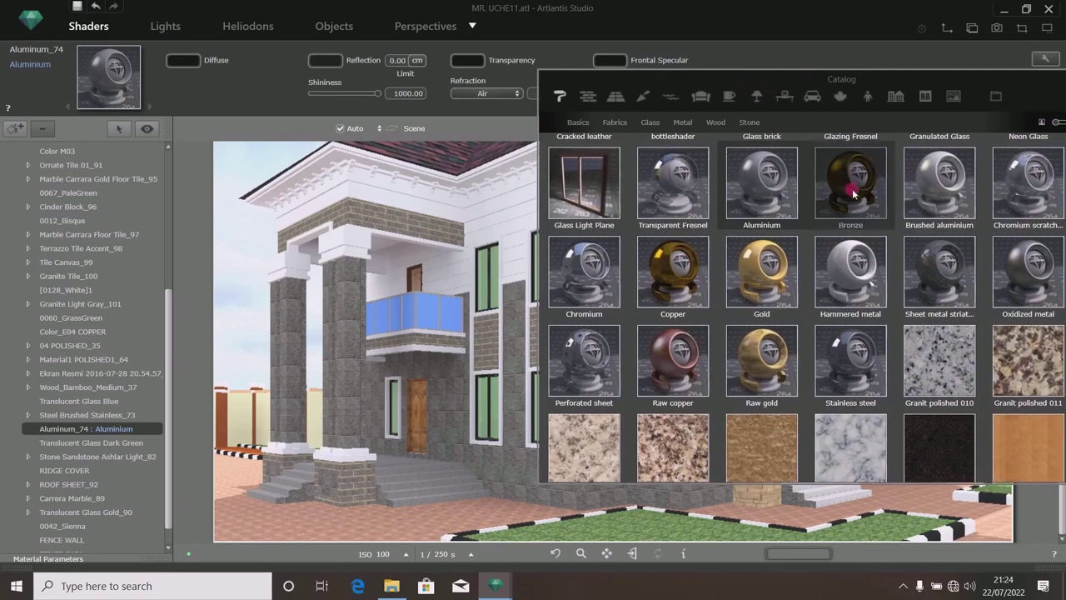
scroll(850, 186, up, 2)
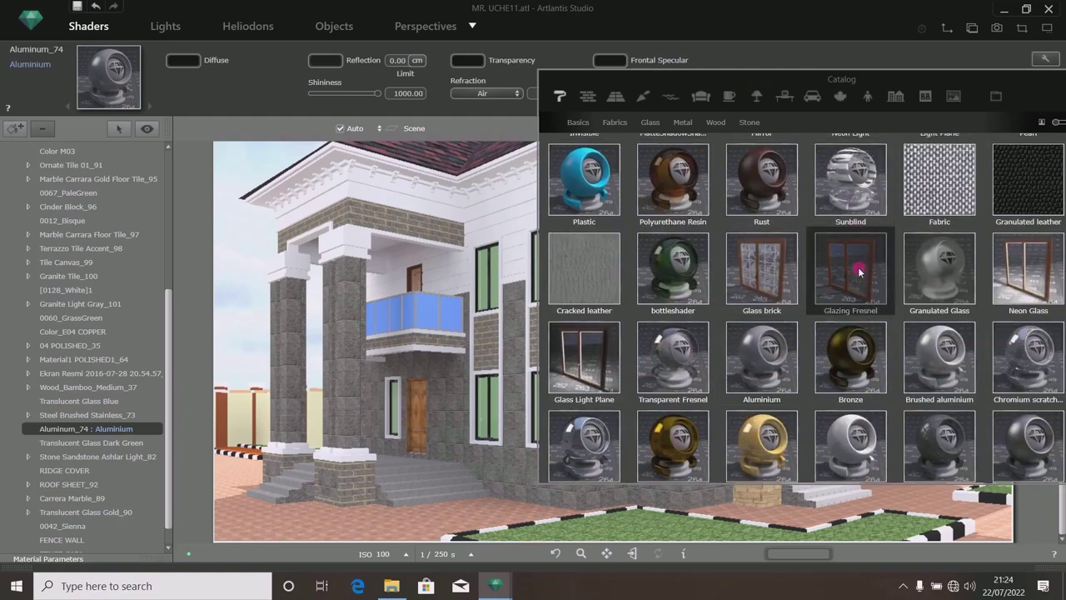
drag(860, 272, 493, 408)
drag(685, 87, 854, 99)
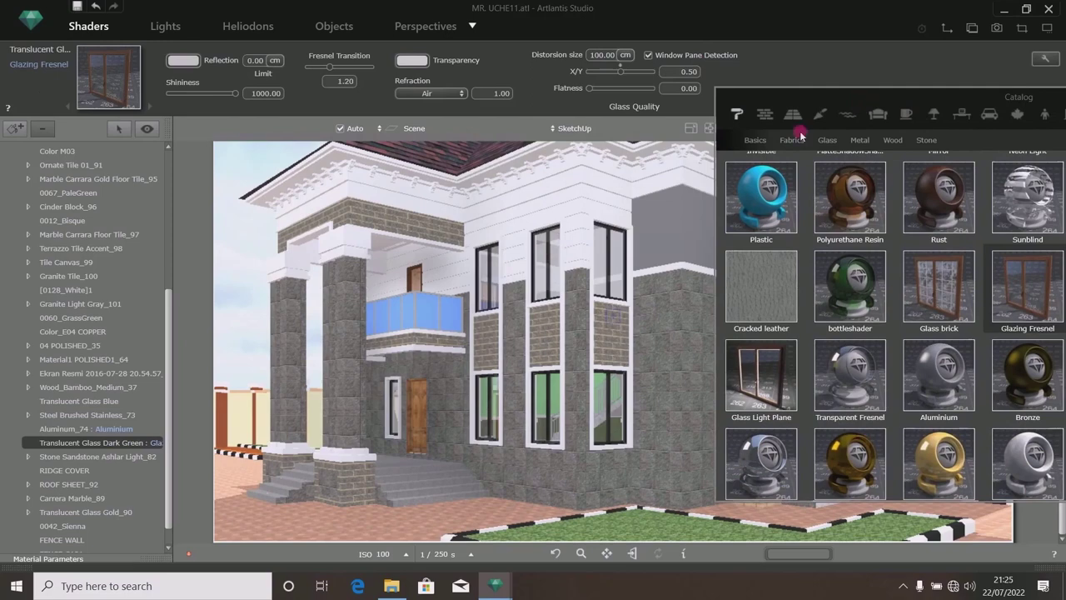
Set the window panes' refraction to Glass and their transparency color to dark grey, RGB 87, 87, 87.
click(430, 93)
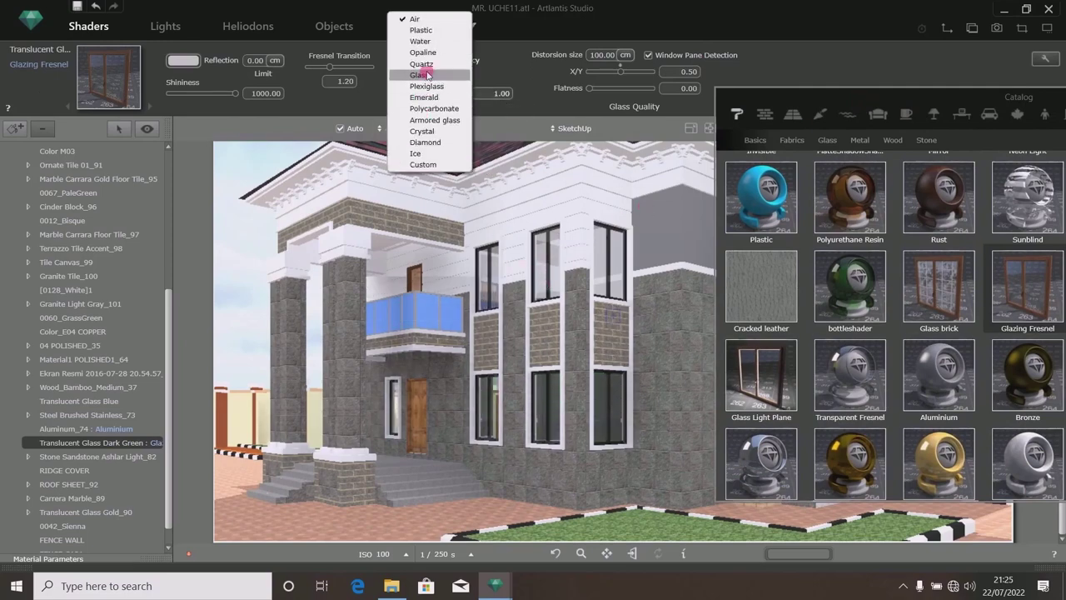
click(427, 75)
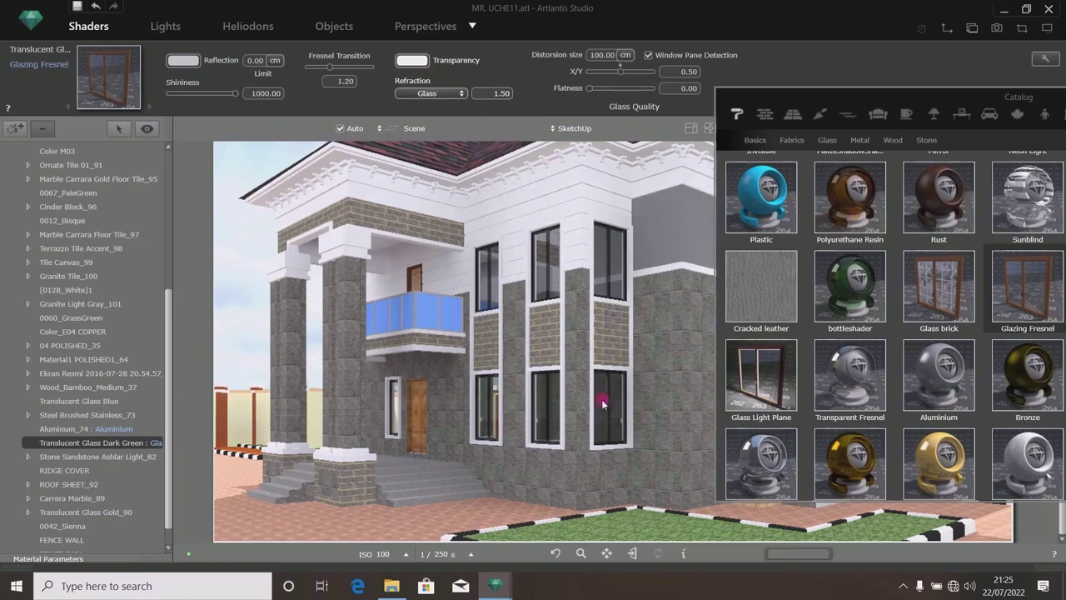
click(411, 60)
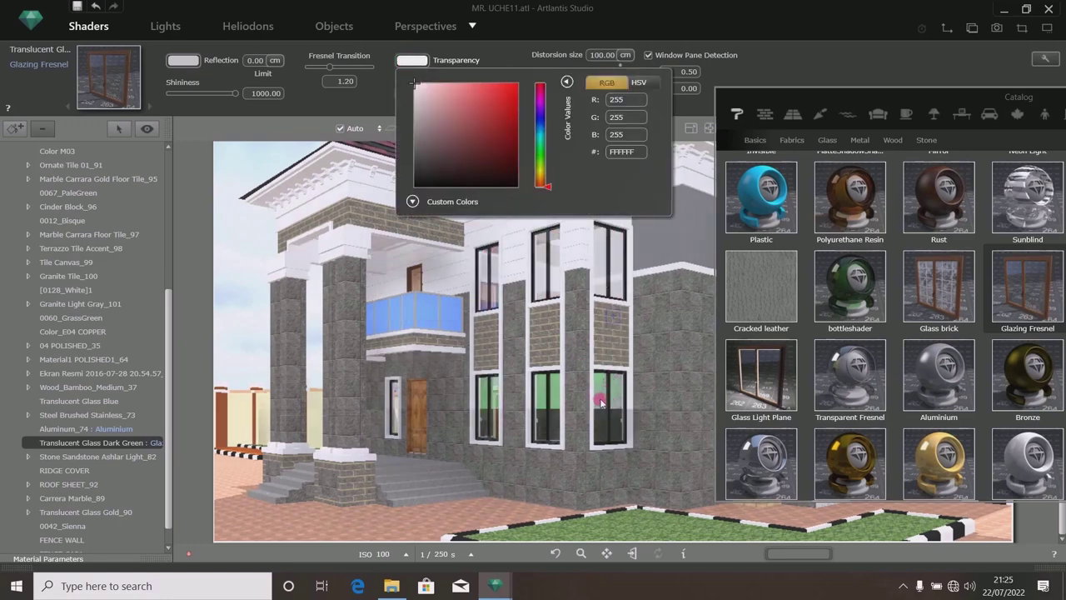
mouse_move(455, 124)
mouse_down()
mouse_move(419, 92)
mouse_move(408, 154)
mouse_up()
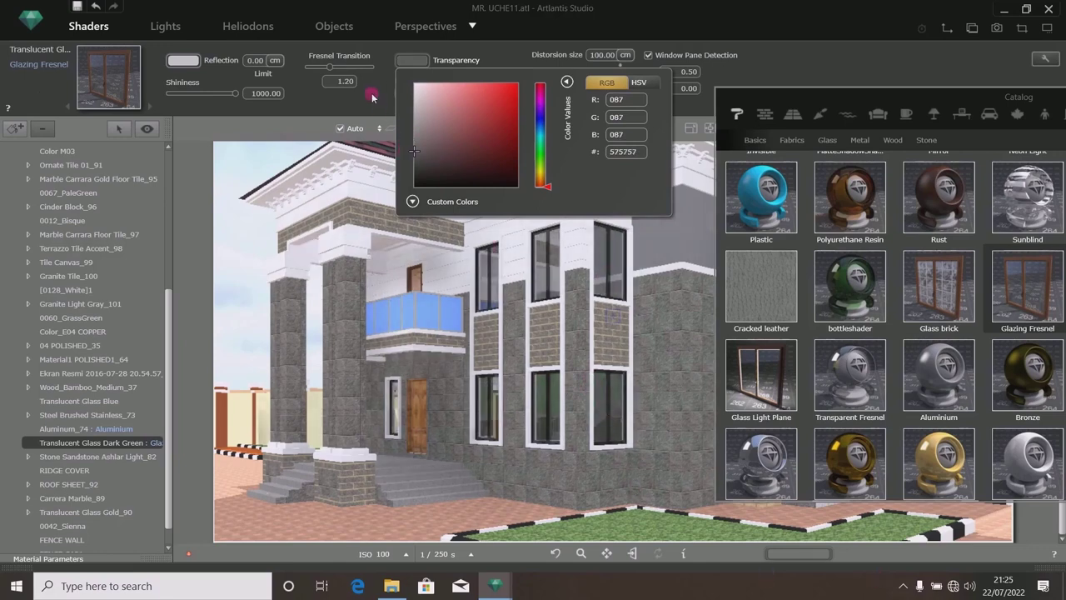
Lower the window panes' Fresnel transition to 0.37 and shift the catalog away from the settings.
click(348, 83)
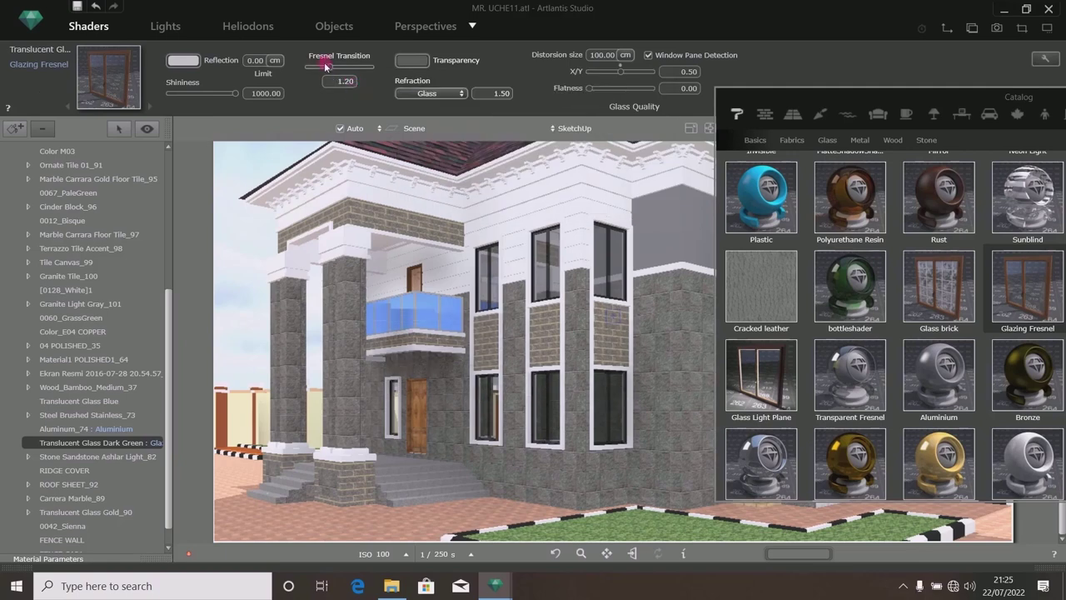
drag(330, 66, 315, 72)
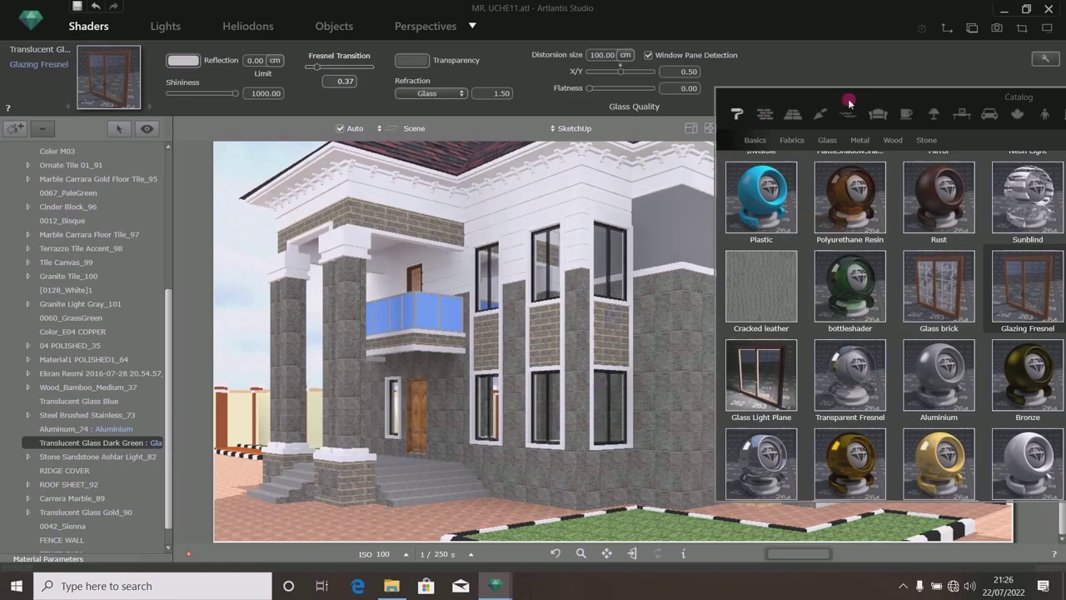
drag(820, 103, 776, 82)
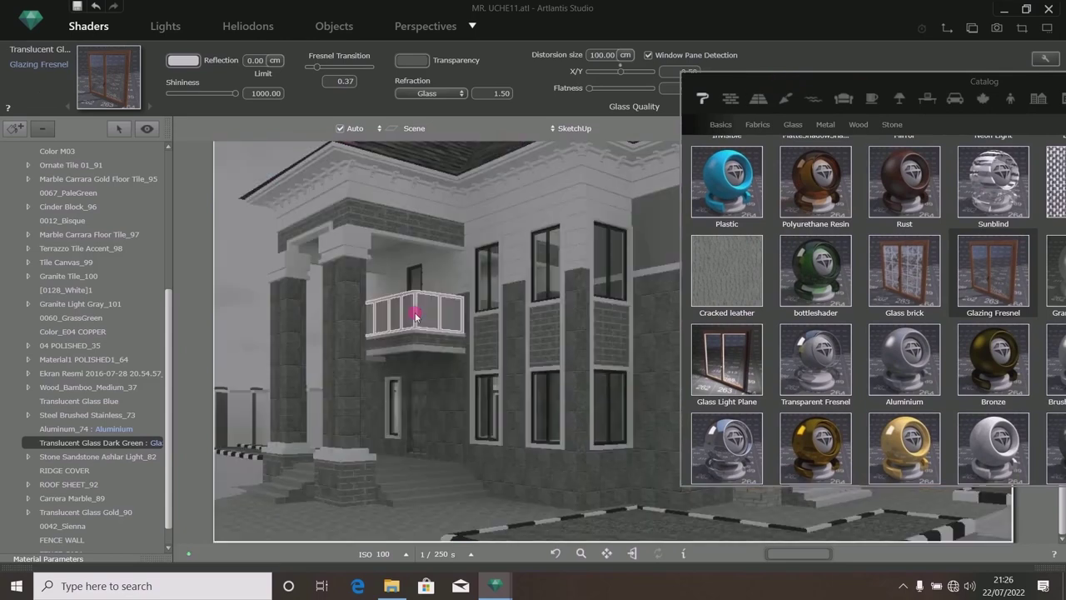
Delete the brushed stainless texture from the balcony railing material and apply the Stainless steel shader from the catalog.
click(415, 317)
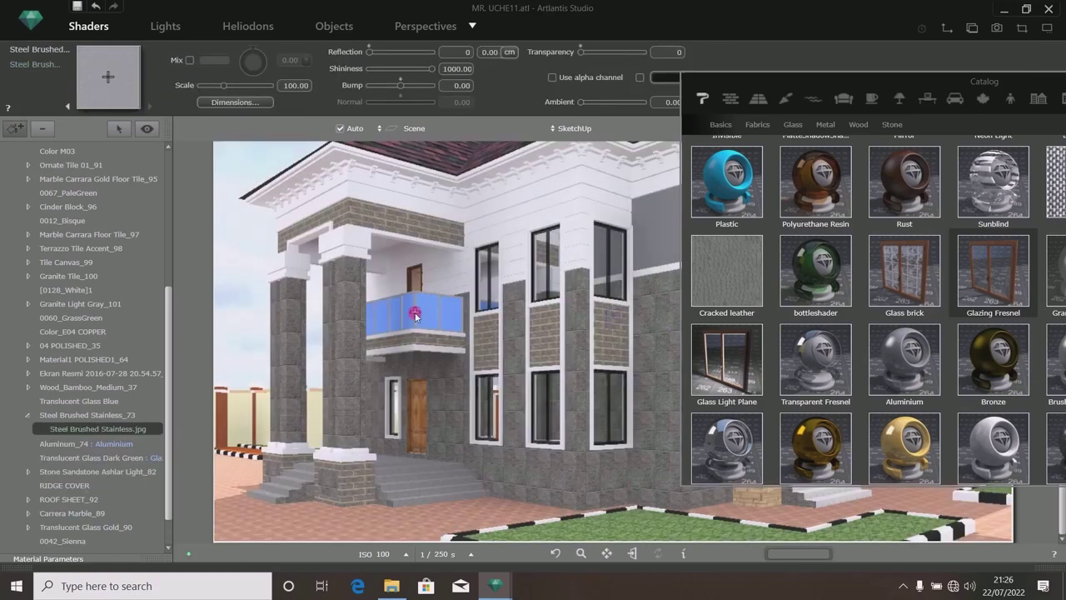
right_click(98, 433)
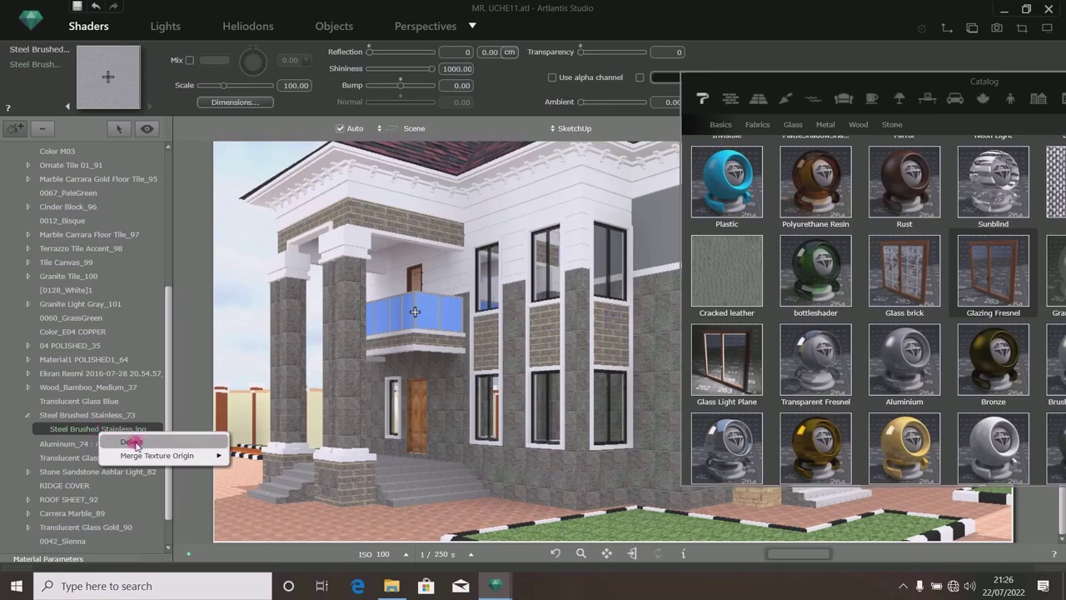
click(136, 438)
drag(943, 84, 754, 63)
scroll(803, 250, down, 2)
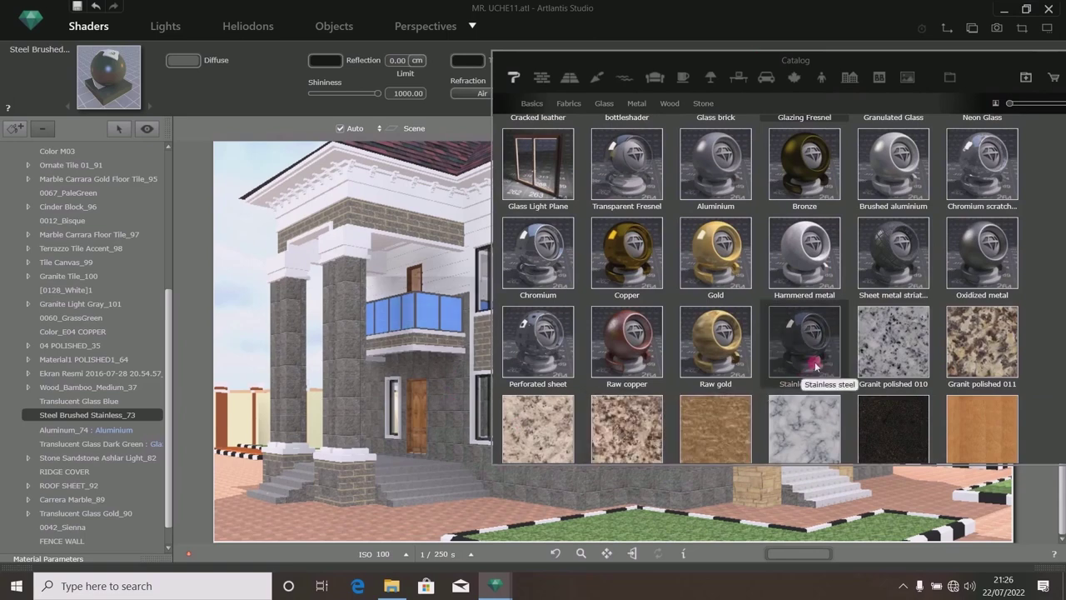
drag(797, 336, 409, 302)
Set the railing steel's shininess to 1000 and its reflection color to white, RGB 255, 255, 255.
drag(616, 62, 884, 119)
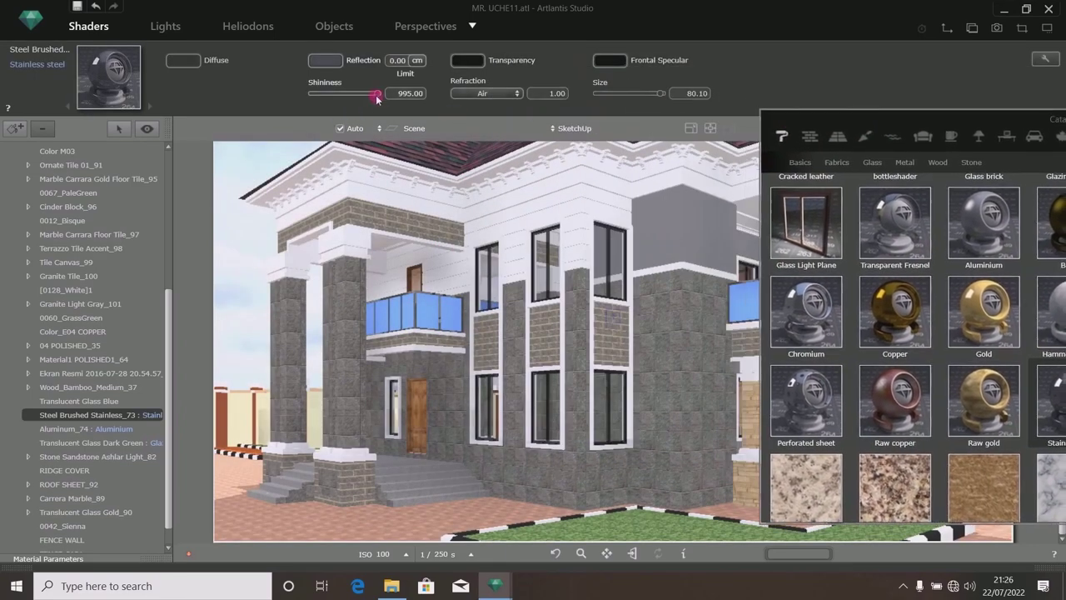
click(401, 94)
click(325, 60)
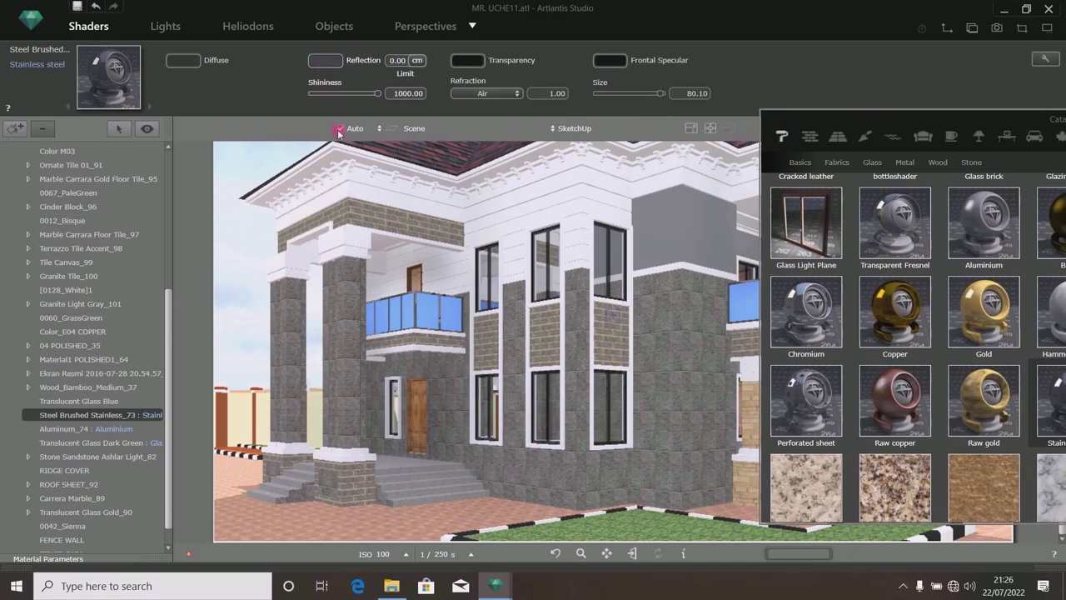
drag(316, 130, 284, 115)
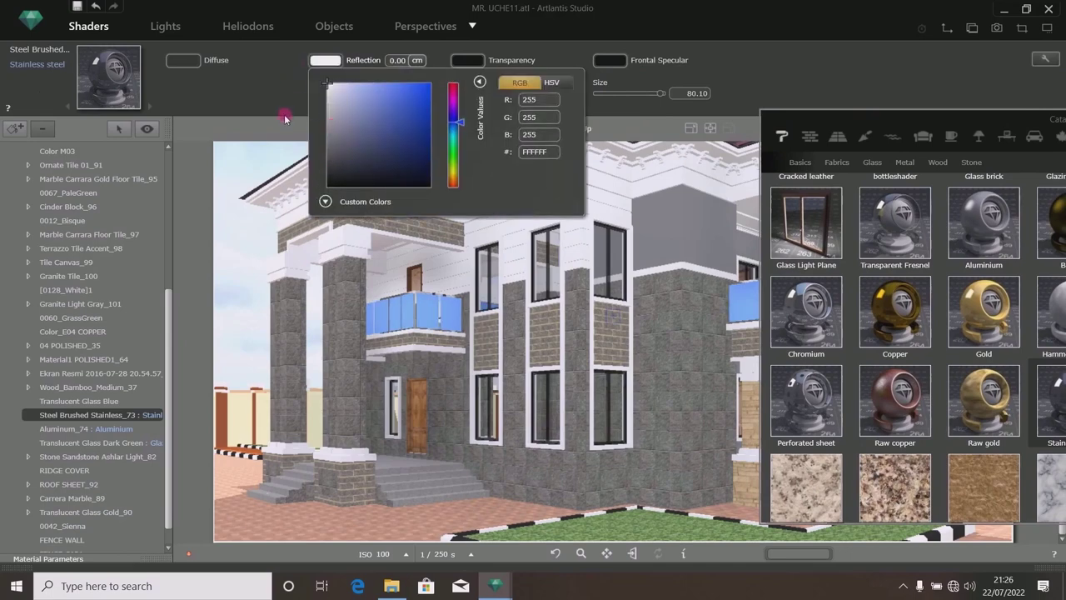
click(275, 75)
Darken the railing steel's diffuse color to near black, RGB 11, 11, 11.
click(184, 60)
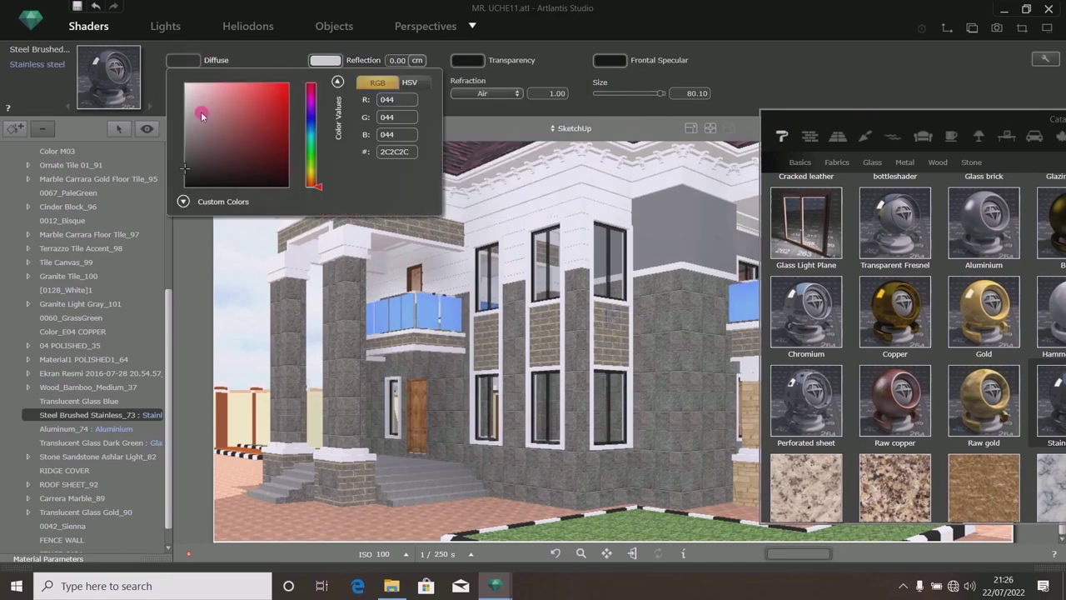
drag(185, 178, 181, 185)
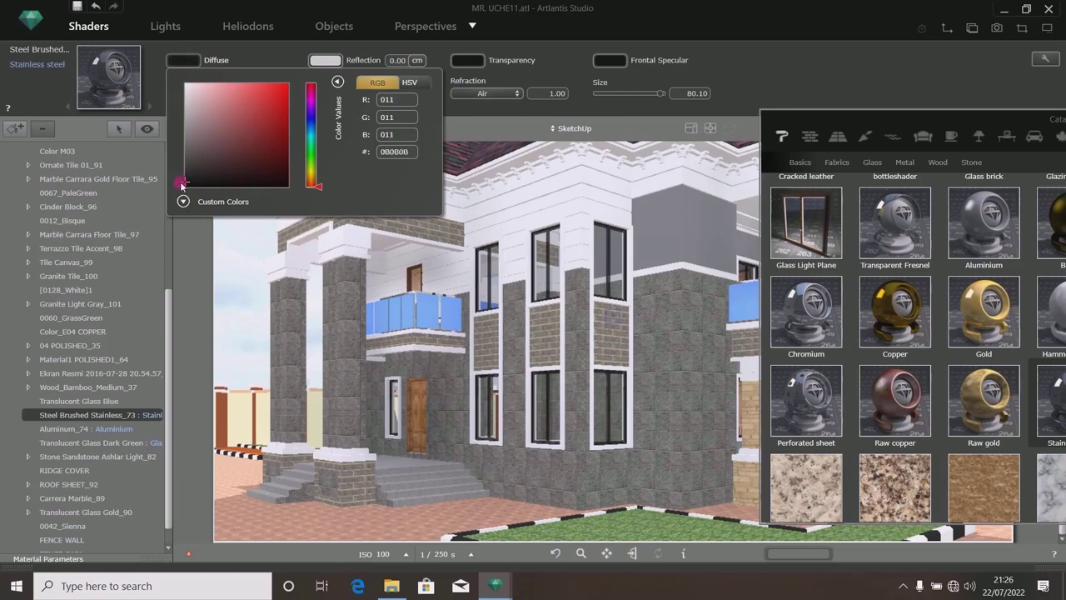
click(265, 56)
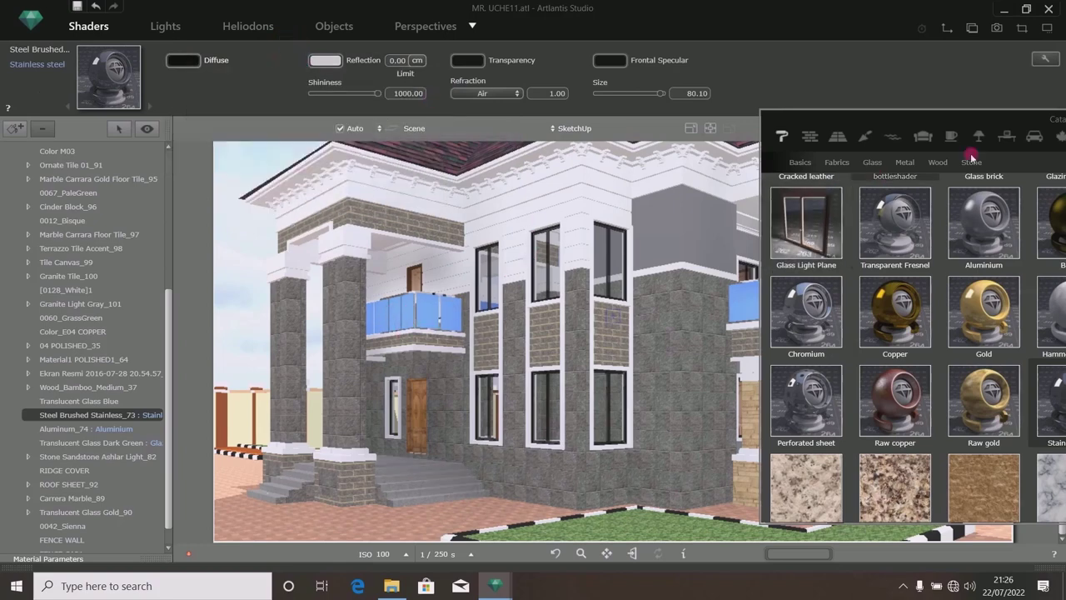
Apply the Glazing Fresnel shader from the catalog to the blue balcony glass panels.
drag(936, 116, 714, 103)
scroll(767, 250, up, 2)
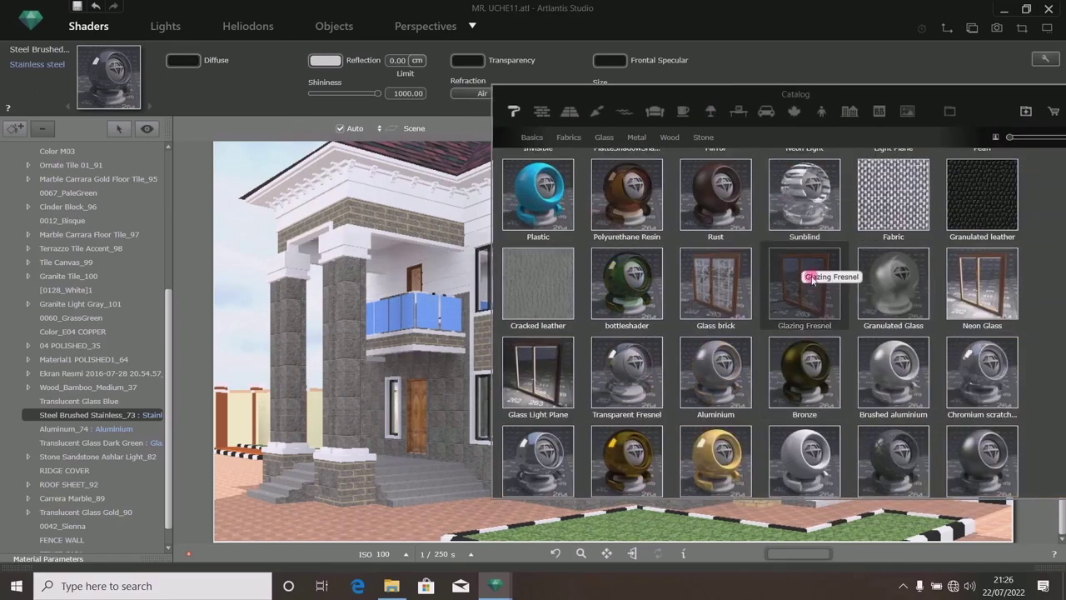
drag(966, 93, 1050, 81)
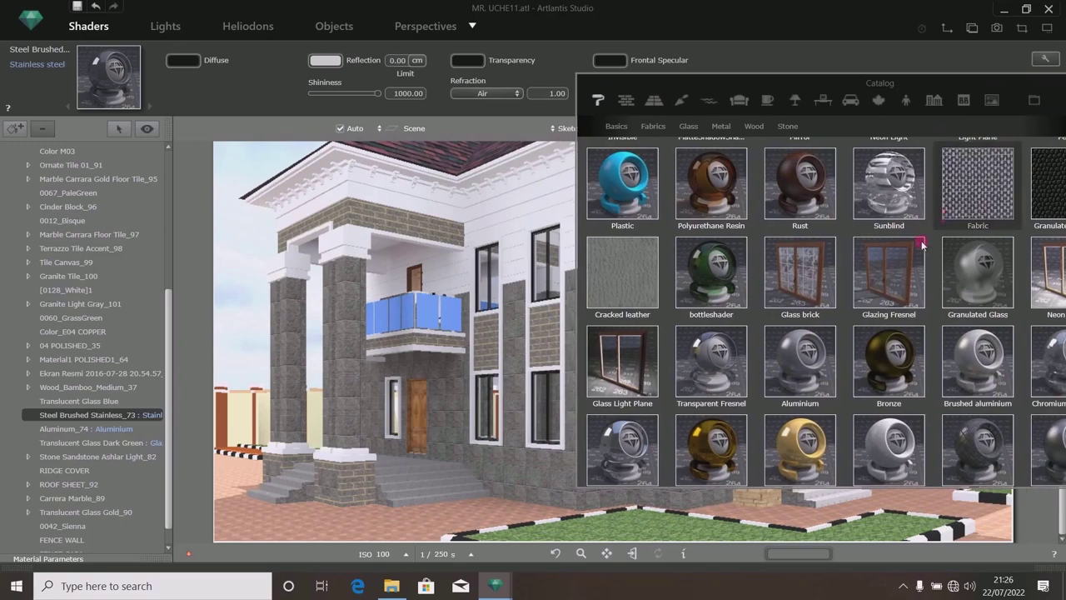
drag(897, 263, 427, 311)
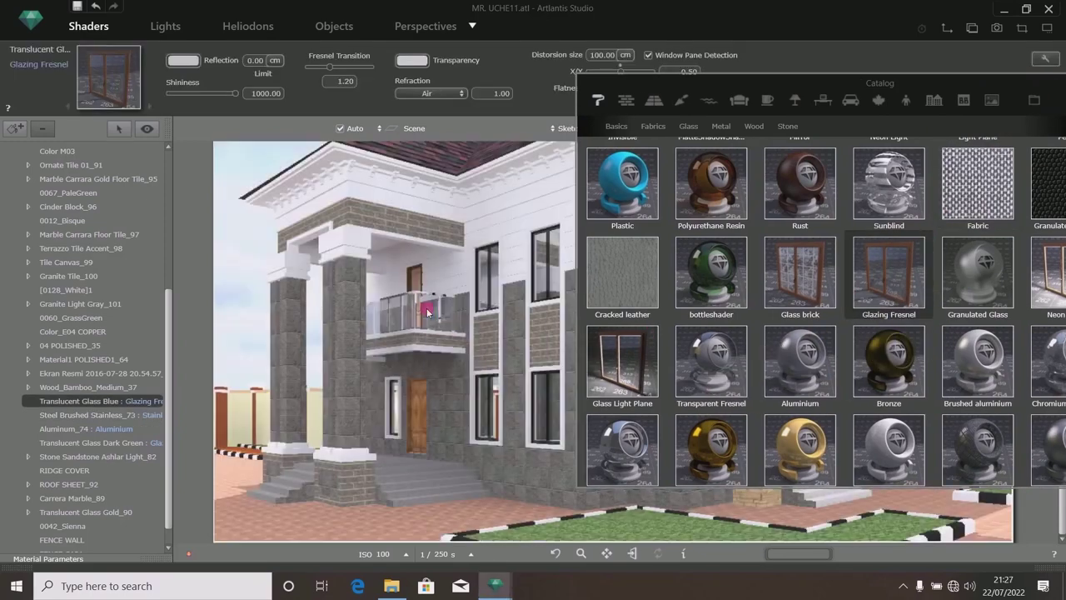
Set the balcony glass refraction to Glass and its transparency color to very dark grey, RGB 23, 23, 23.
drag(750, 84, 904, 104)
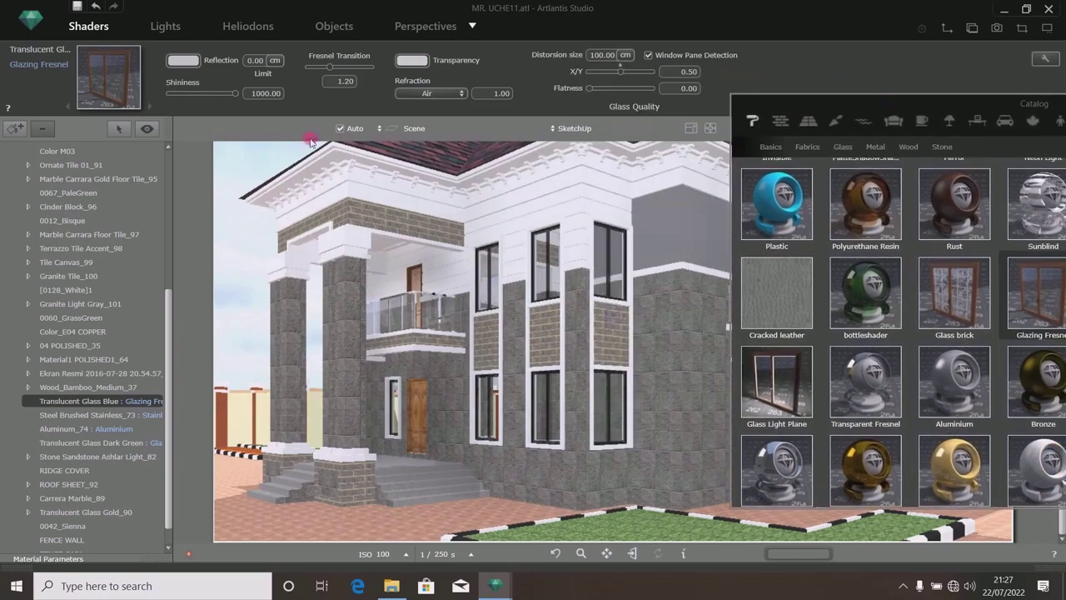
click(431, 93)
click(427, 79)
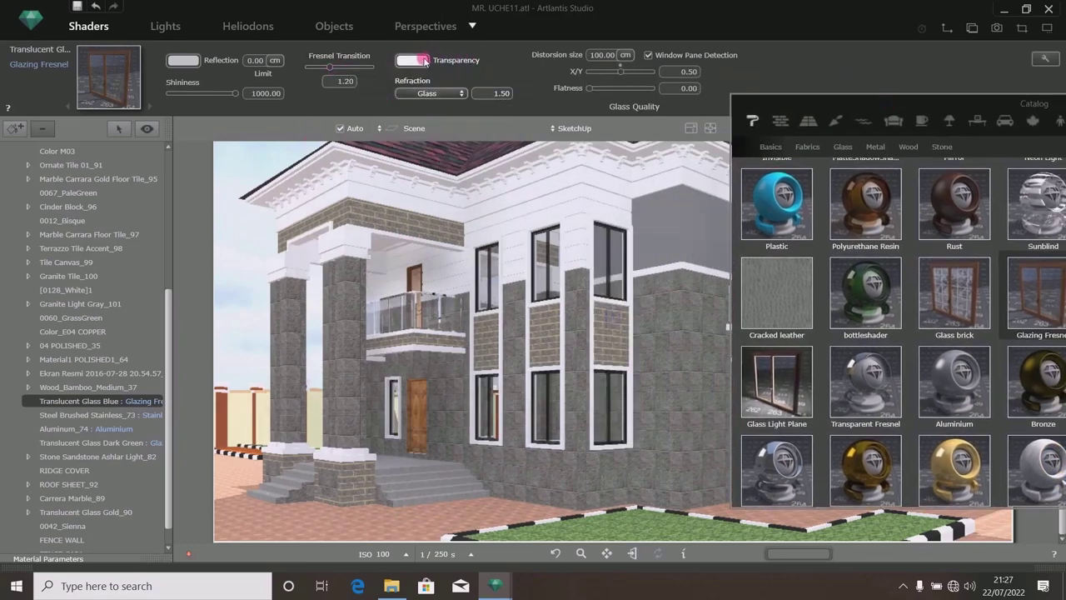
click(422, 63)
drag(422, 87, 407, 175)
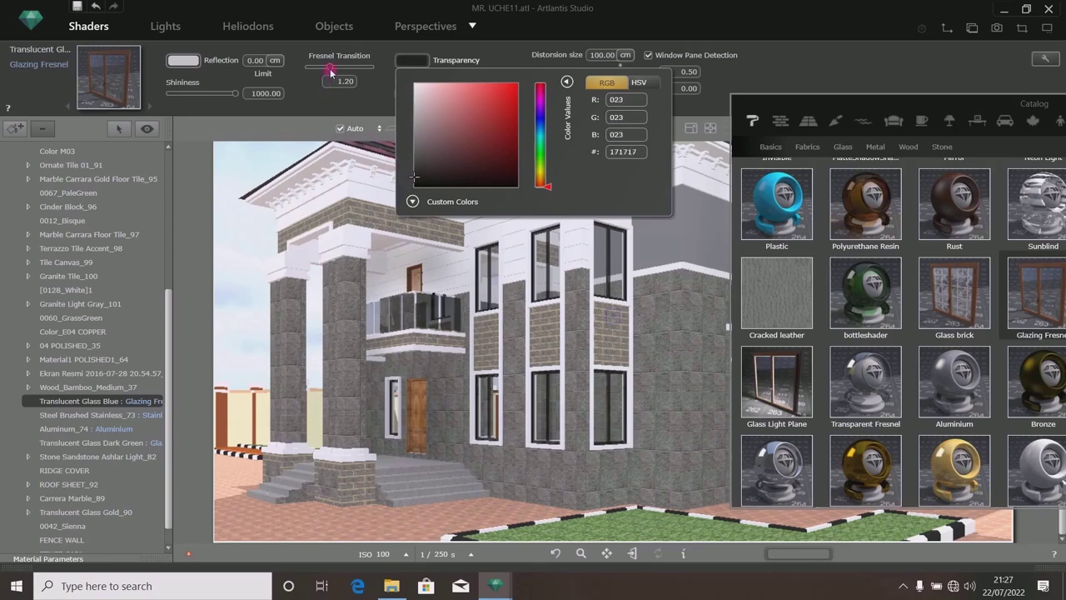
Lower the balcony glass Fresnel transition to 0.69, save the project and move the catalog off the rendered view.
drag(330, 73, 324, 72)
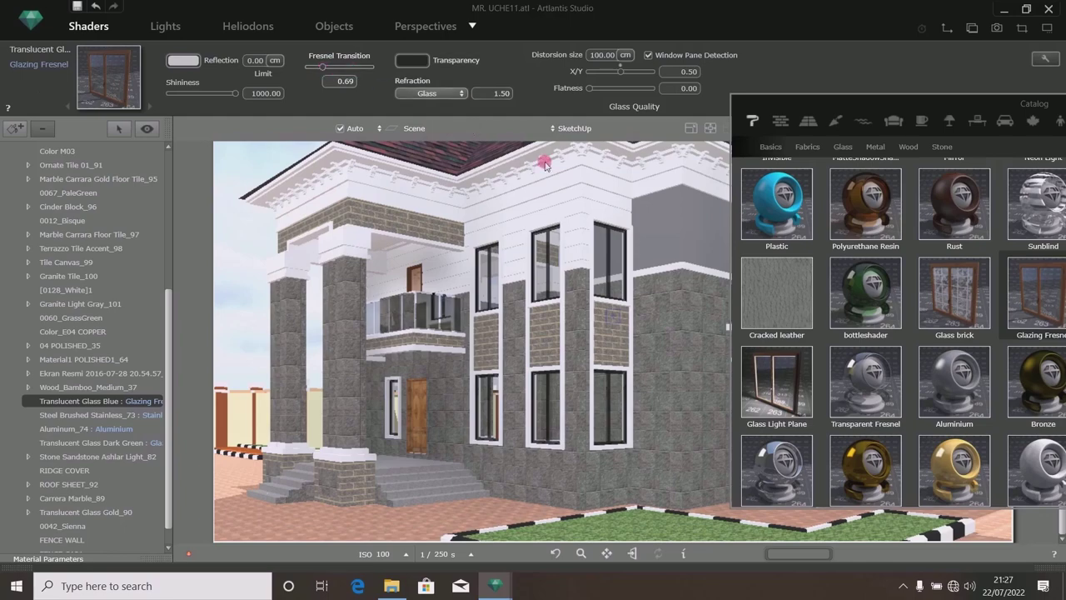
drag(819, 105, 393, 415)
drag(664, 406, 657, 91)
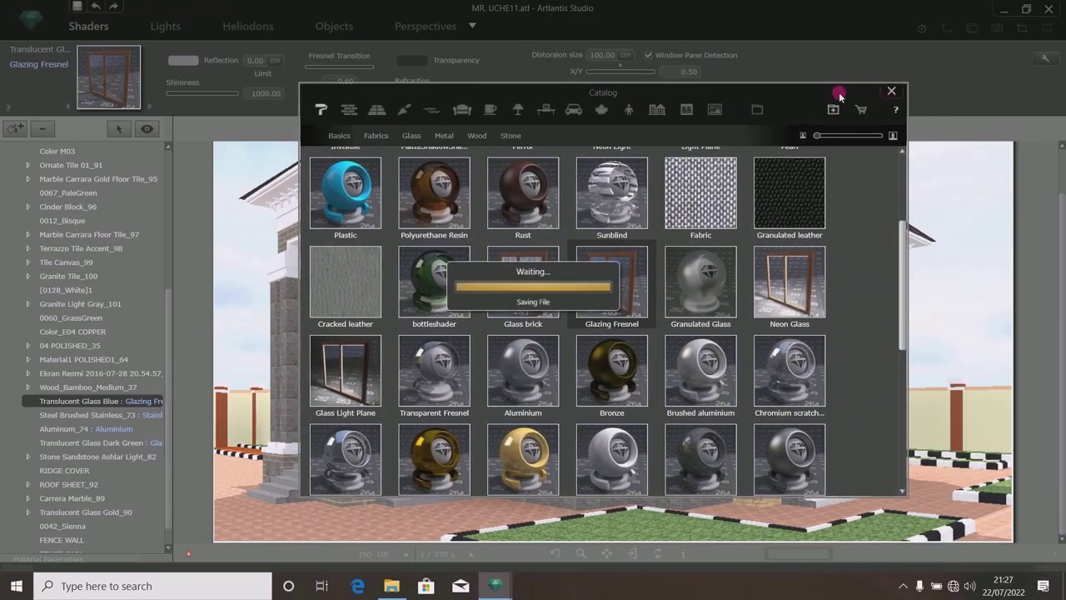
drag(790, 100, 59, 240)
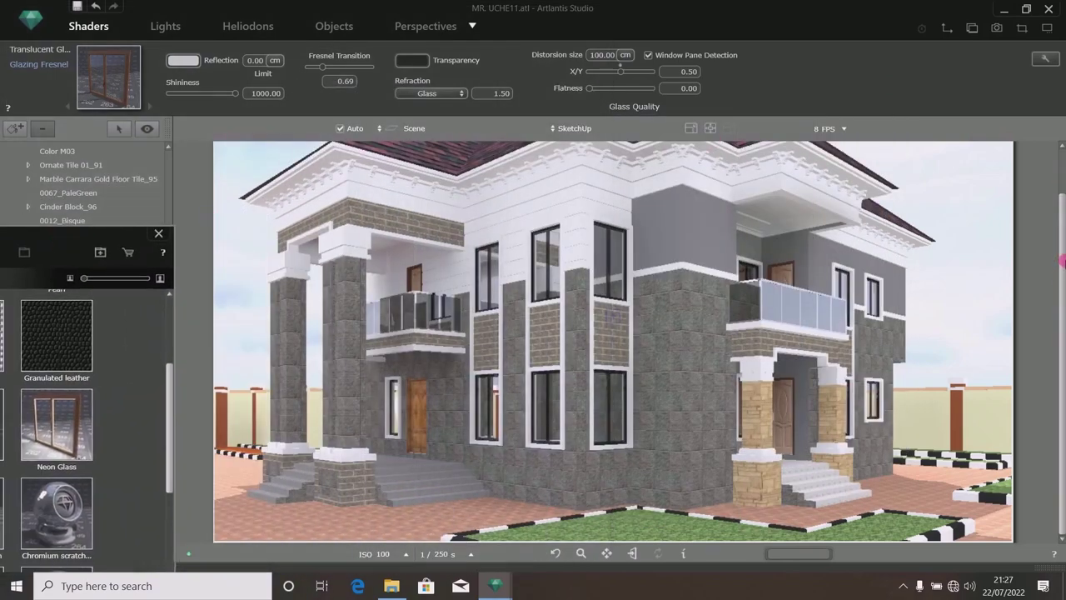
Select the white 24 - Default1 material on the eaves and expand its material parameters.
drag(551, 218, 550, 246)
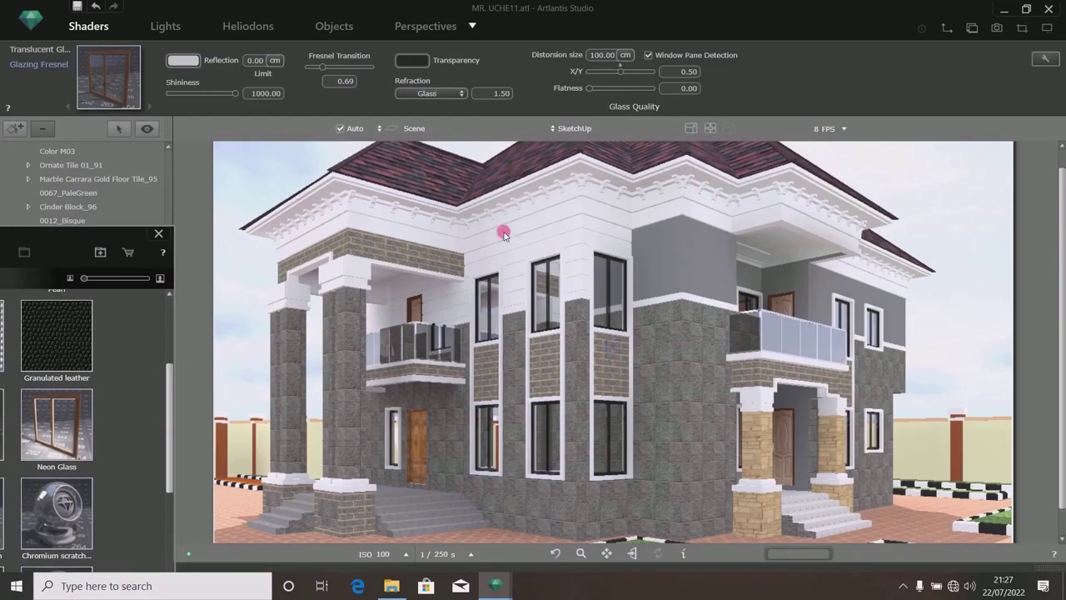
click(552, 215)
drag(80, 244, 1041, 237)
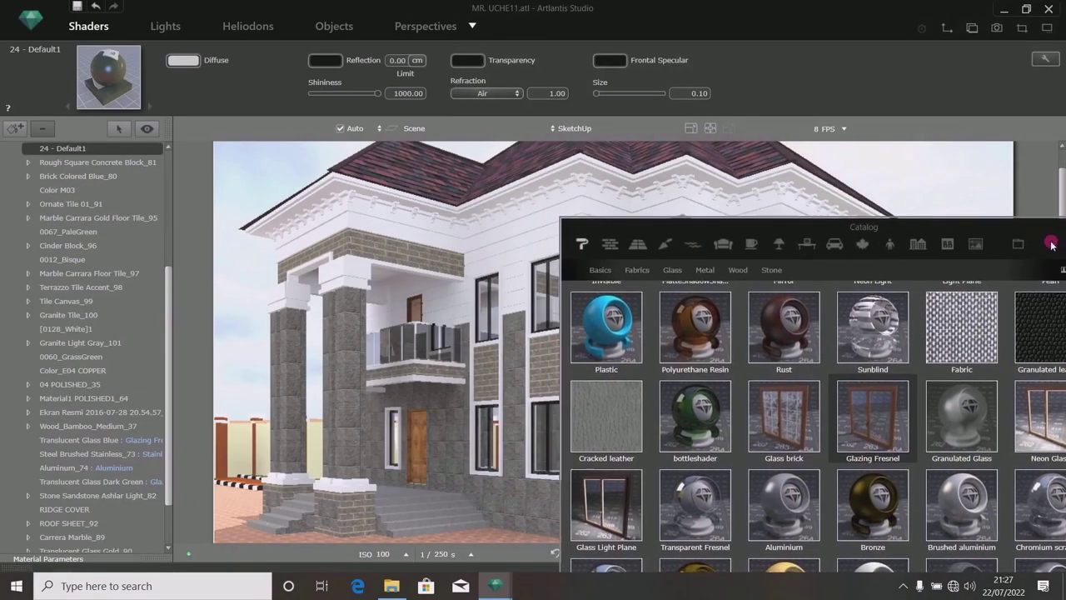
click(163, 561)
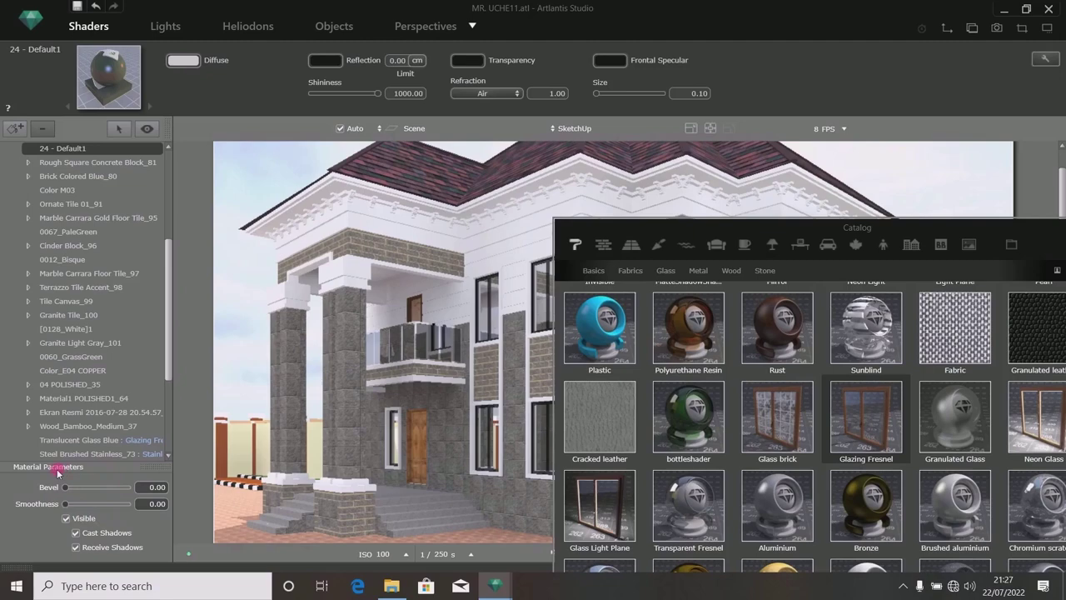
drag(815, 230, 822, 194)
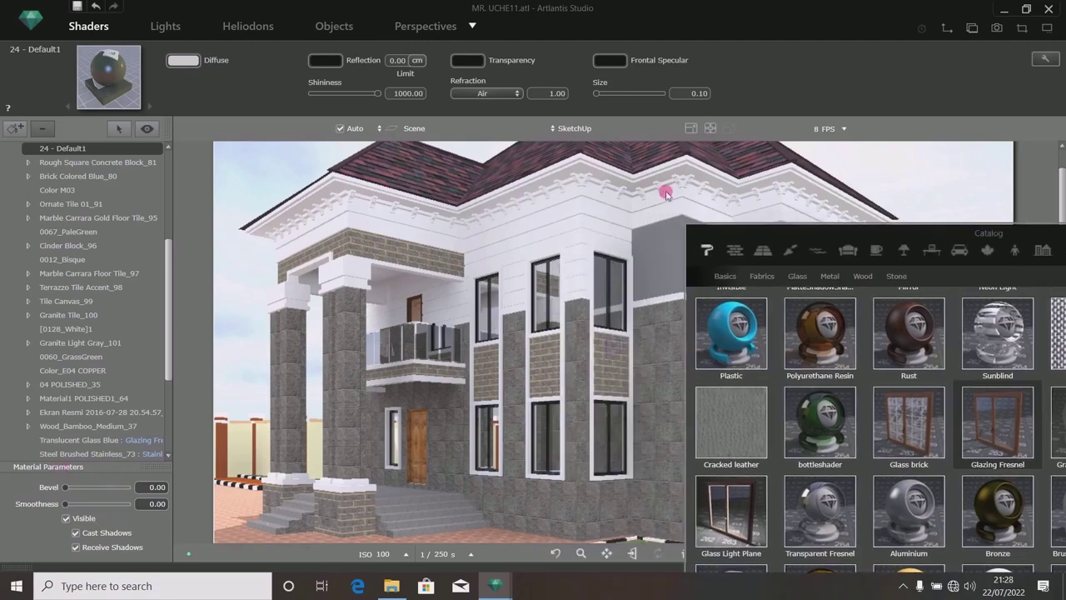
Brighten the 24 - Default1 material's diffuse color to near white, RGB 254, 254, 254.
click(547, 212)
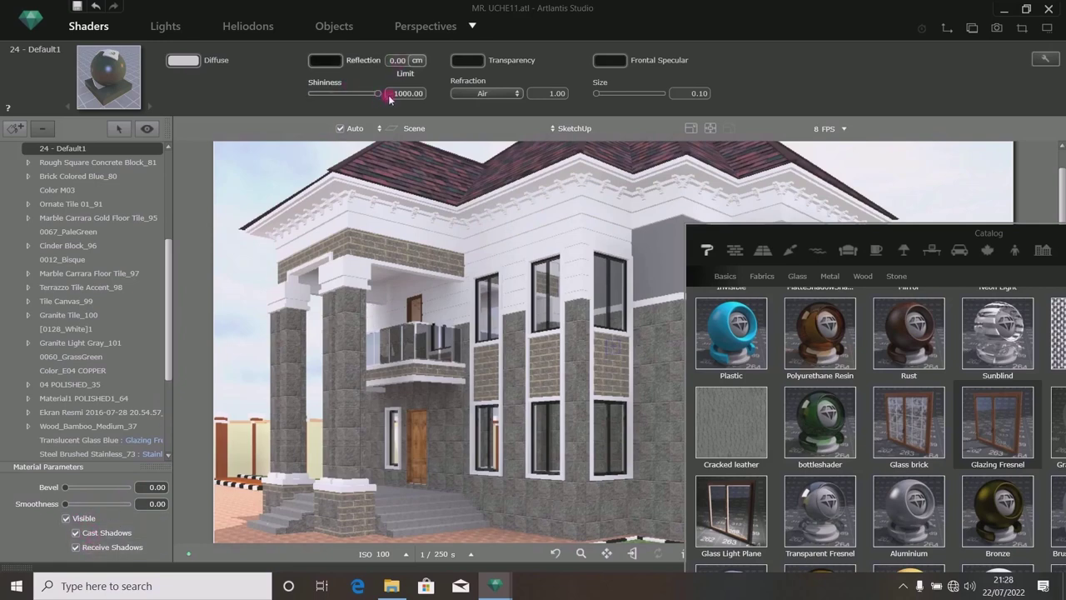
click(183, 61)
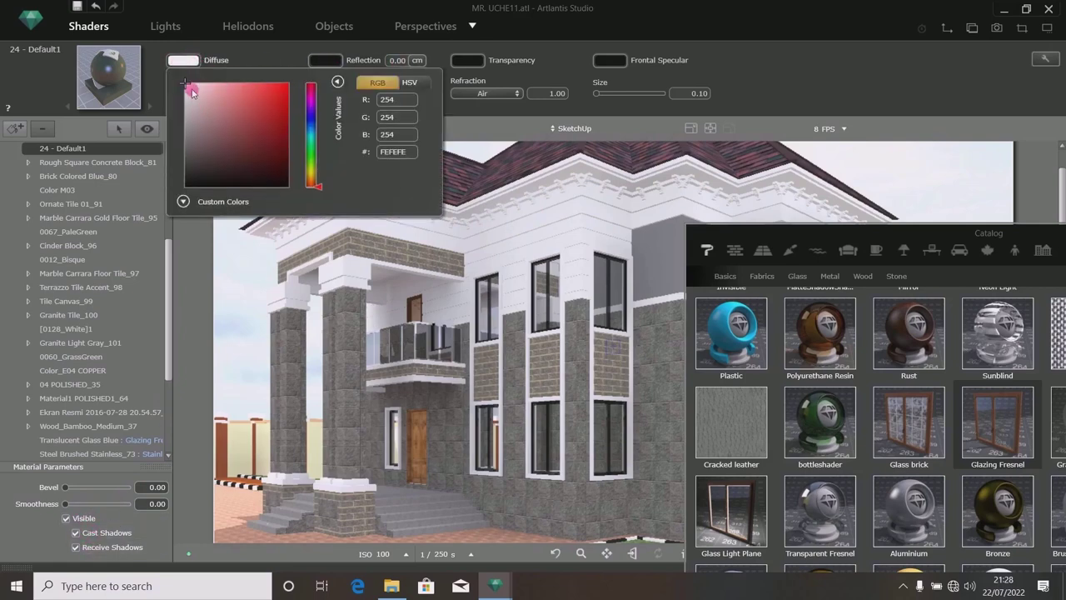
click(271, 59)
Set the white wall material 0128_White to smoothness 0 and diffuse color RGB 254, 254, 254.
click(579, 262)
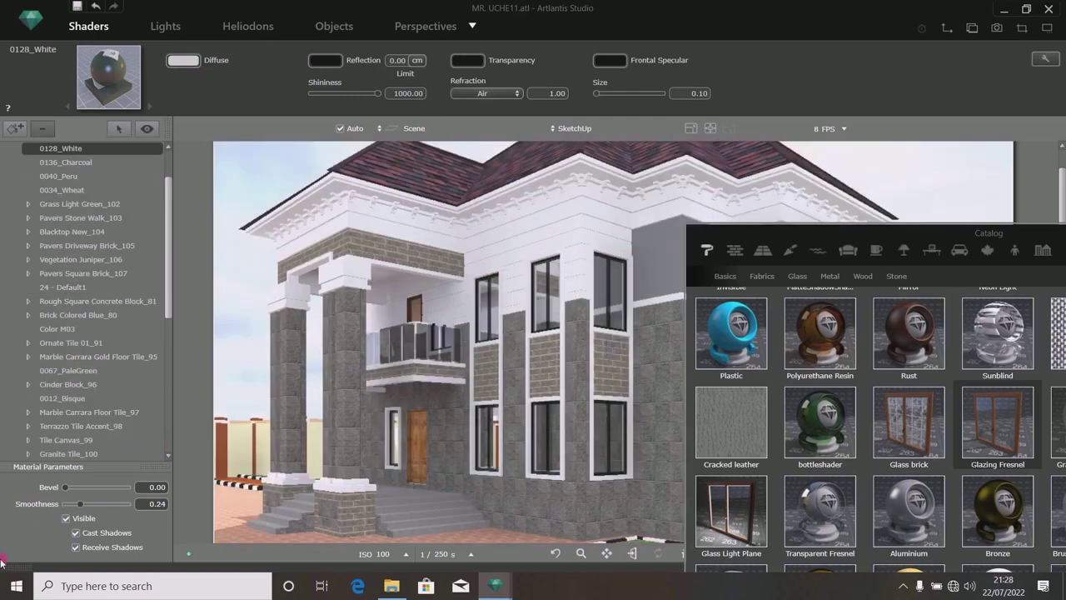
drag(83, 506, 42, 506)
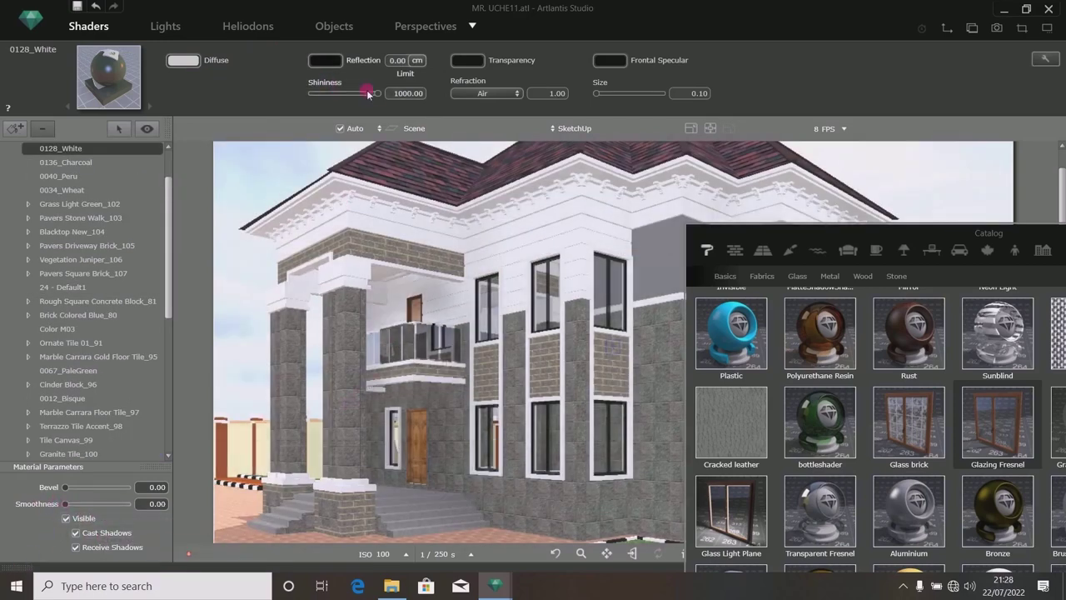
click(183, 60)
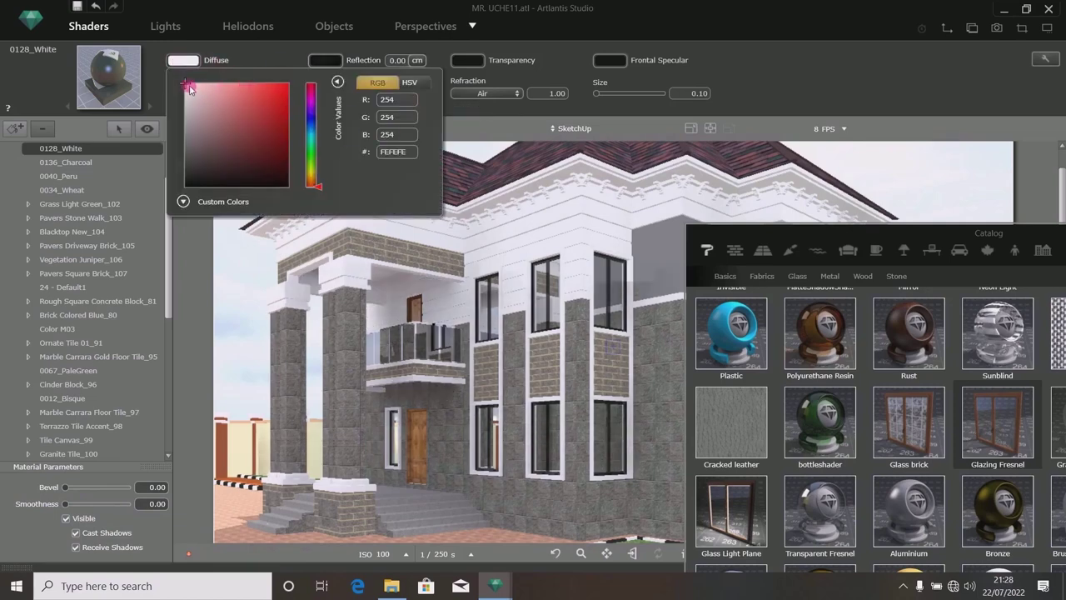
click(183, 60)
Raise the 0128_White diffuse color to pure white, entering 255 for the red and green values.
click(184, 60)
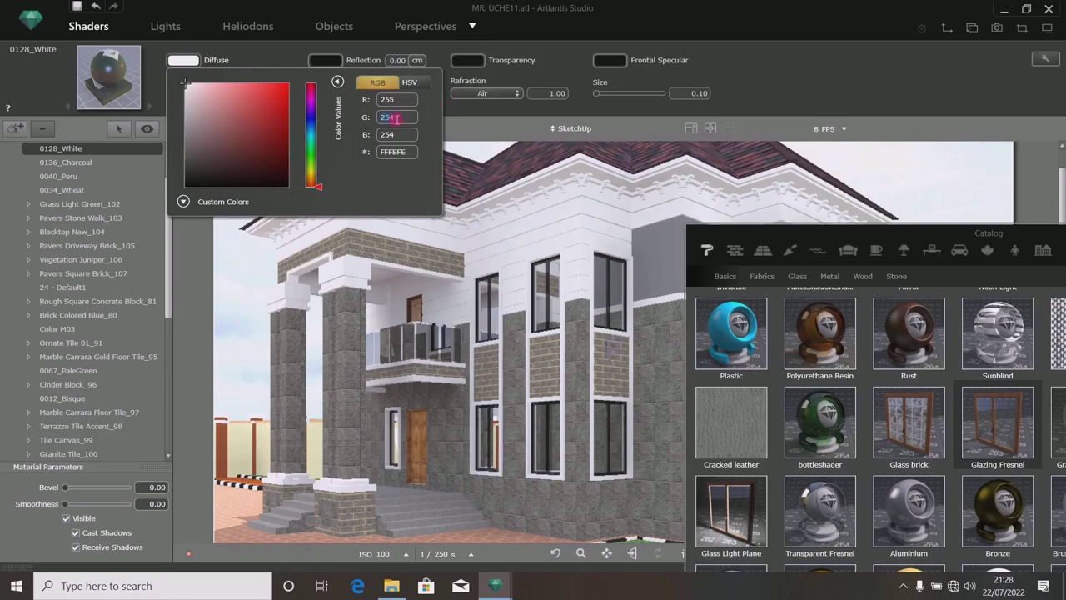
text(255)
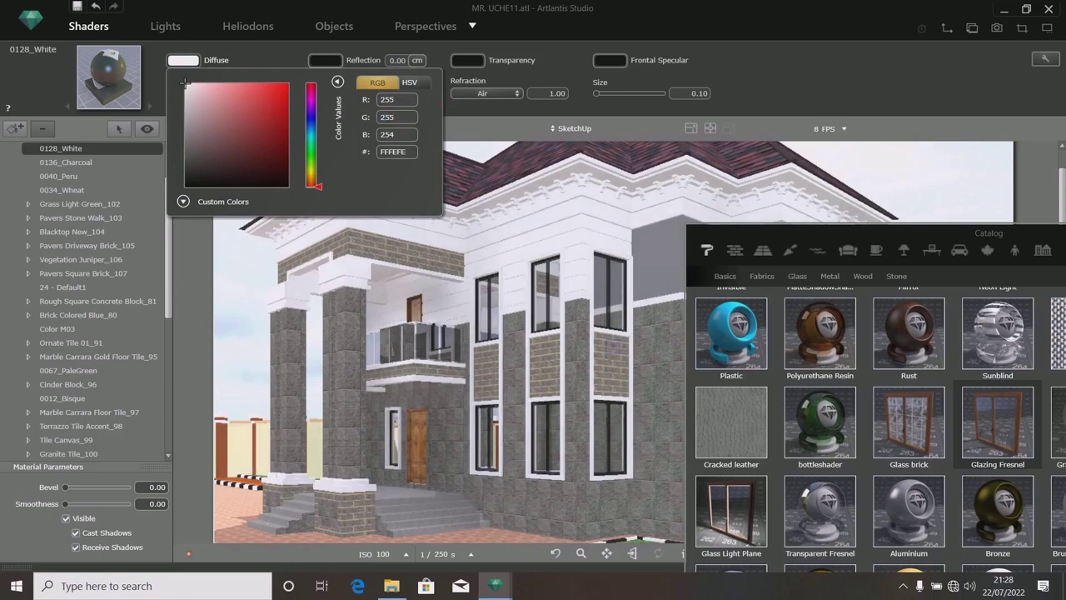
double_click(397, 136)
text(25)
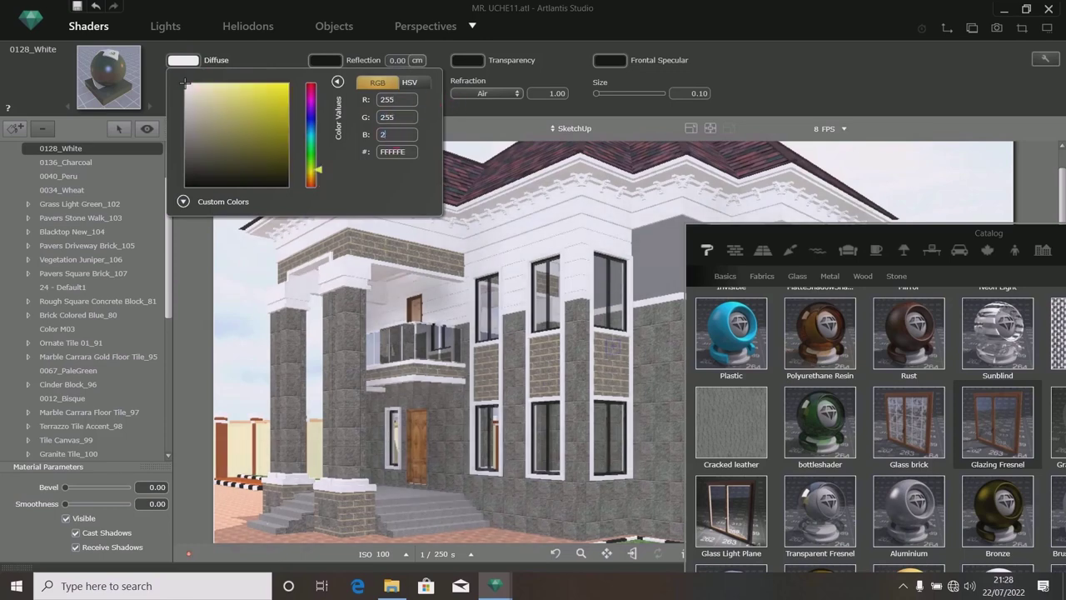
double_click(415, 152)
click(744, 69)
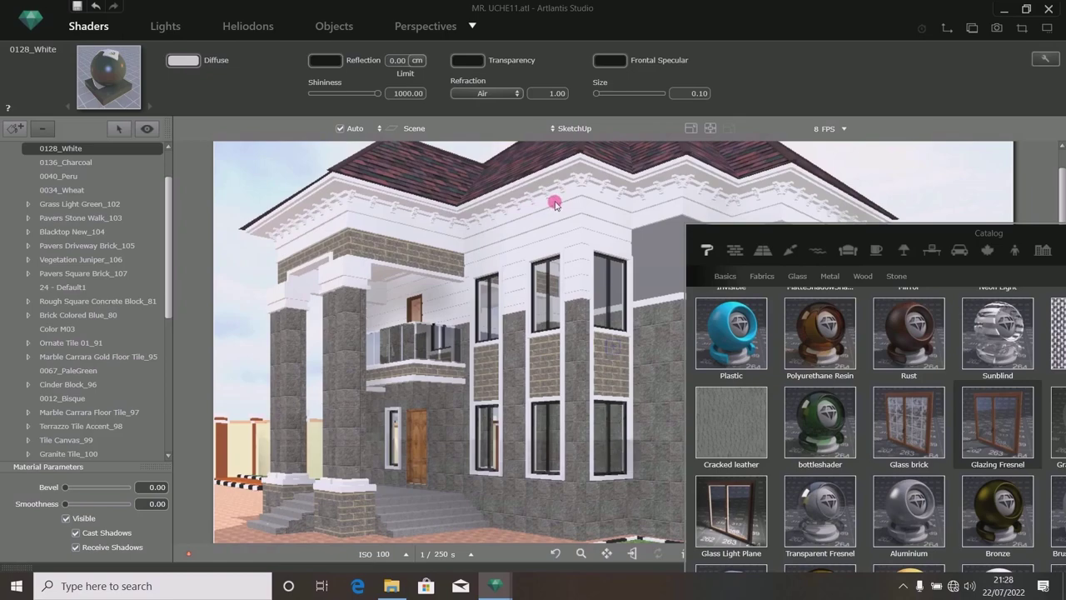
Set the eaves material 24 - Default1 to a pure white diffuse color, RGB 255, 255, 255.
drag(557, 205, 555, 204)
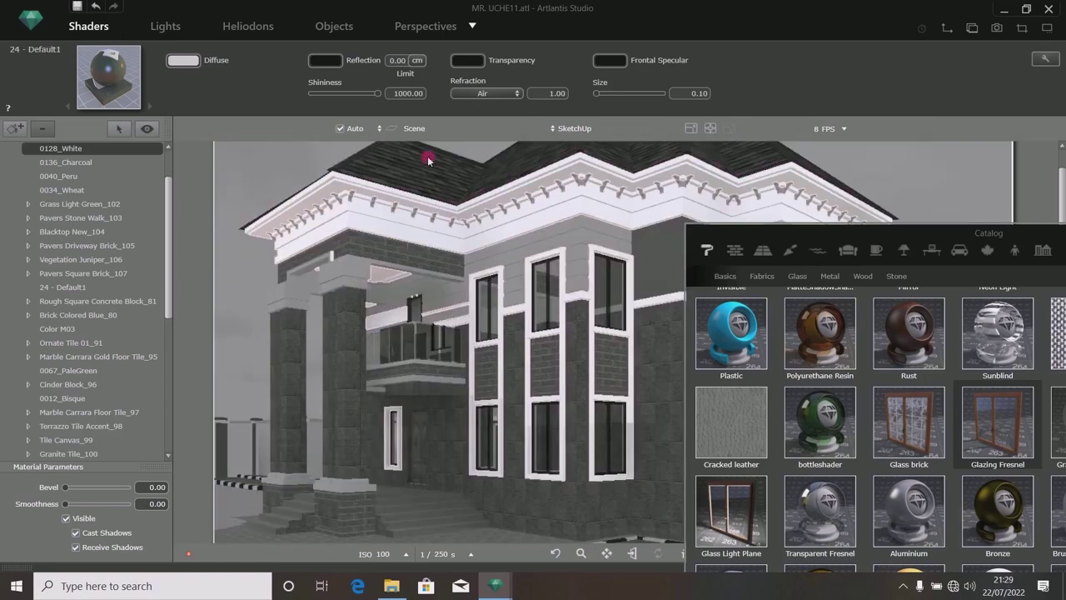
click(555, 205)
click(183, 60)
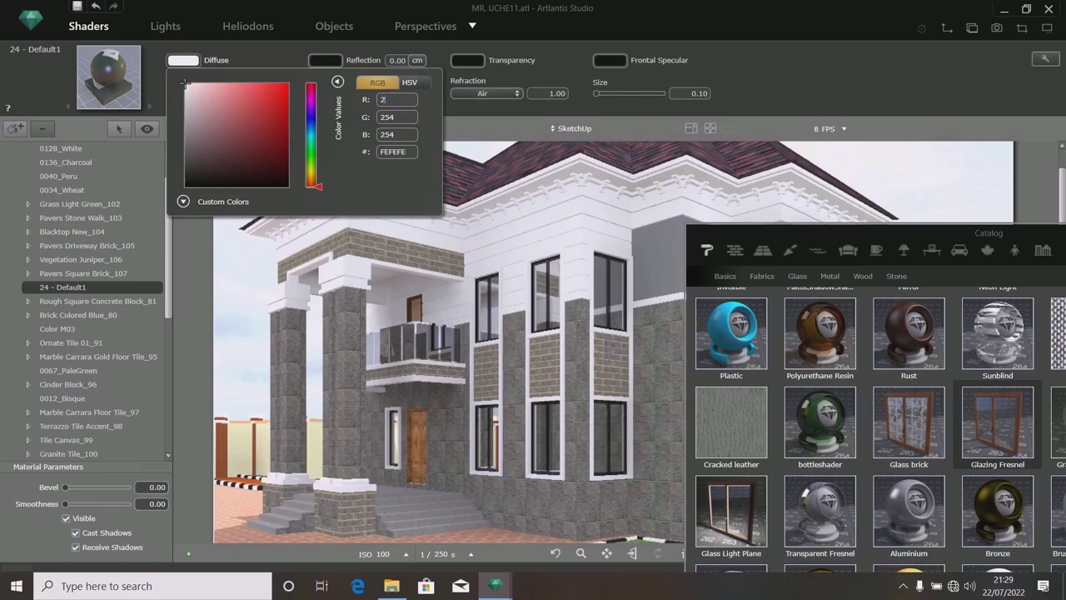
double_click(401, 121)
text(255)
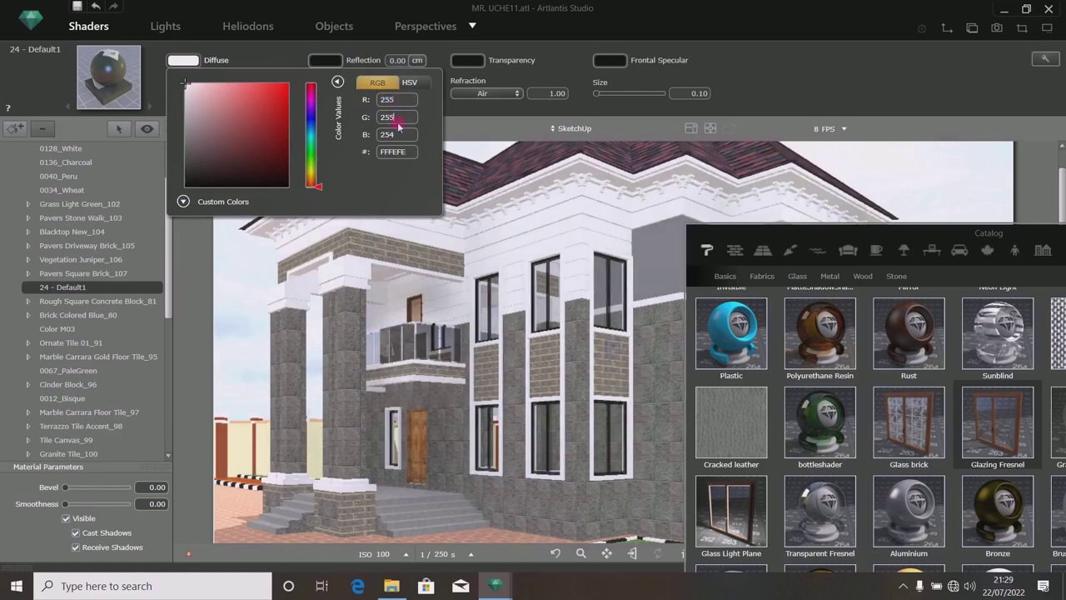
double_click(400, 135)
text(25)
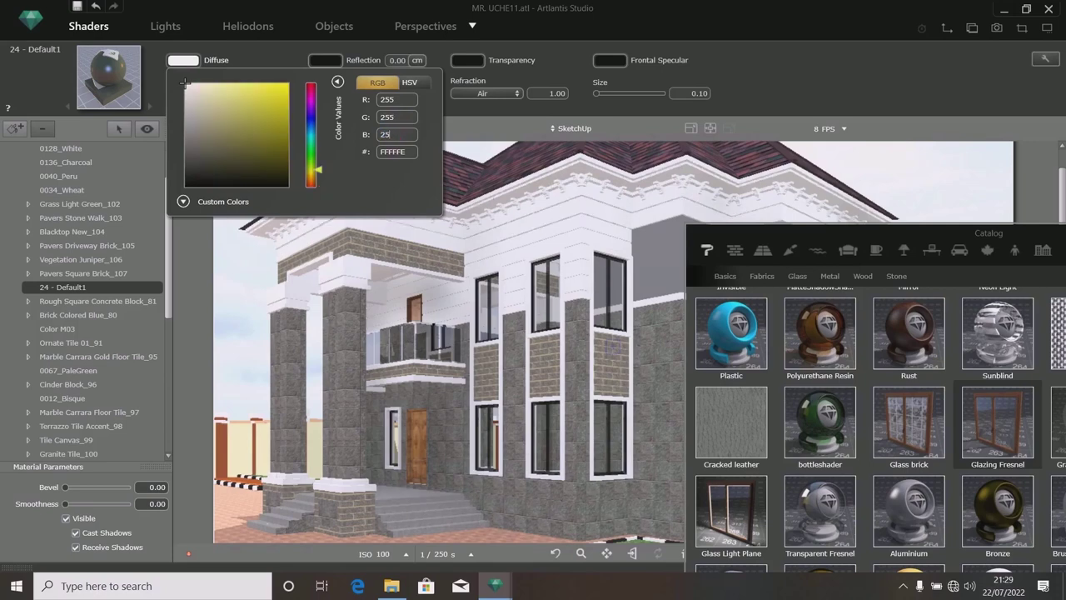
double_click(395, 154)
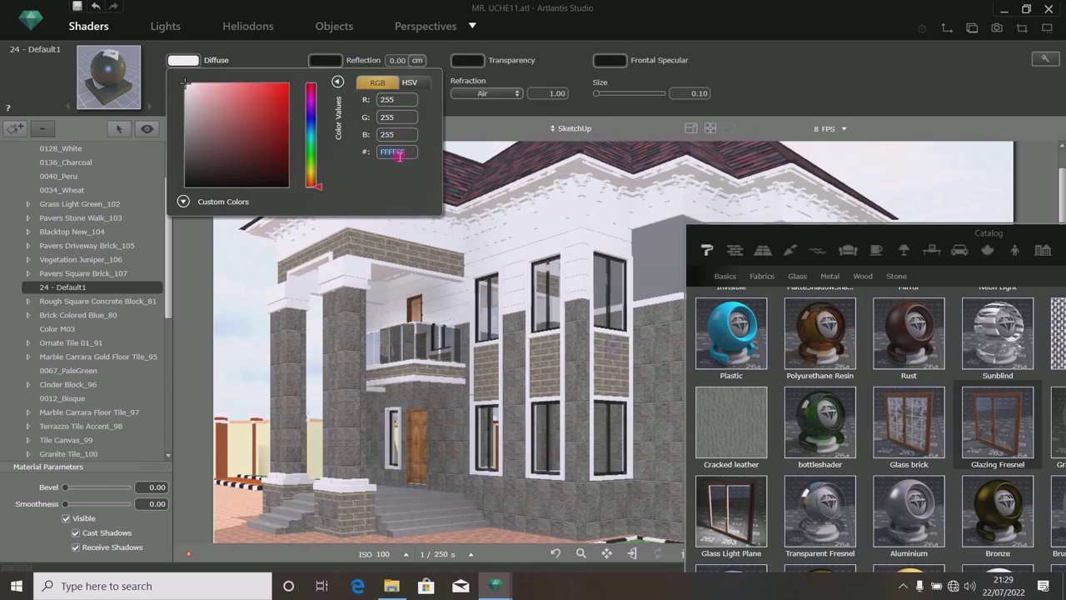
click(744, 74)
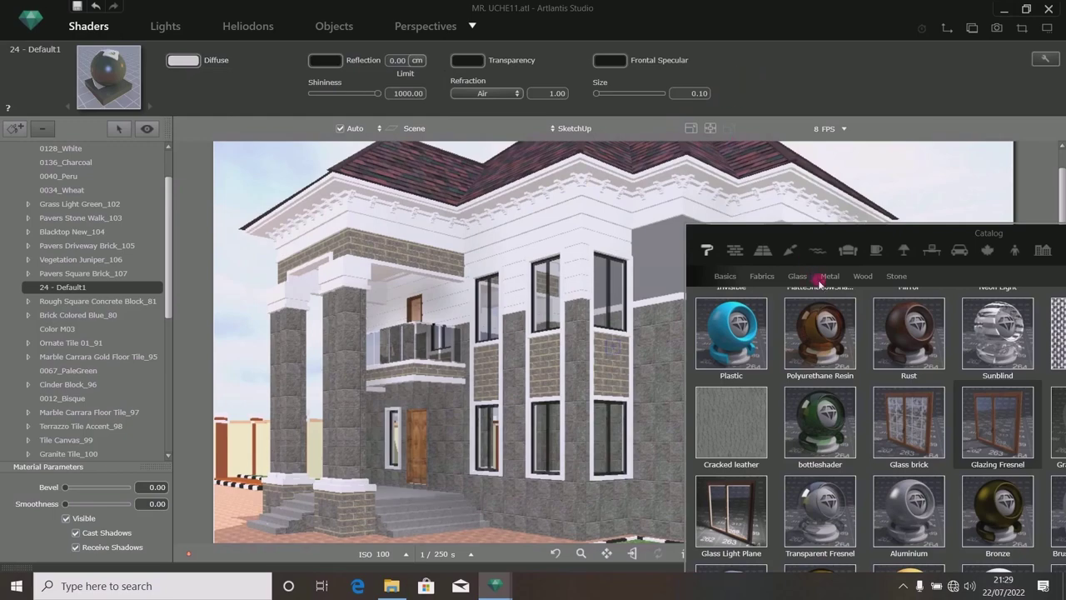
Clear the catalog from the porch, check the diffuse color of the column capital's 0128_White material, and save the project.
drag(939, 241, 733, 367)
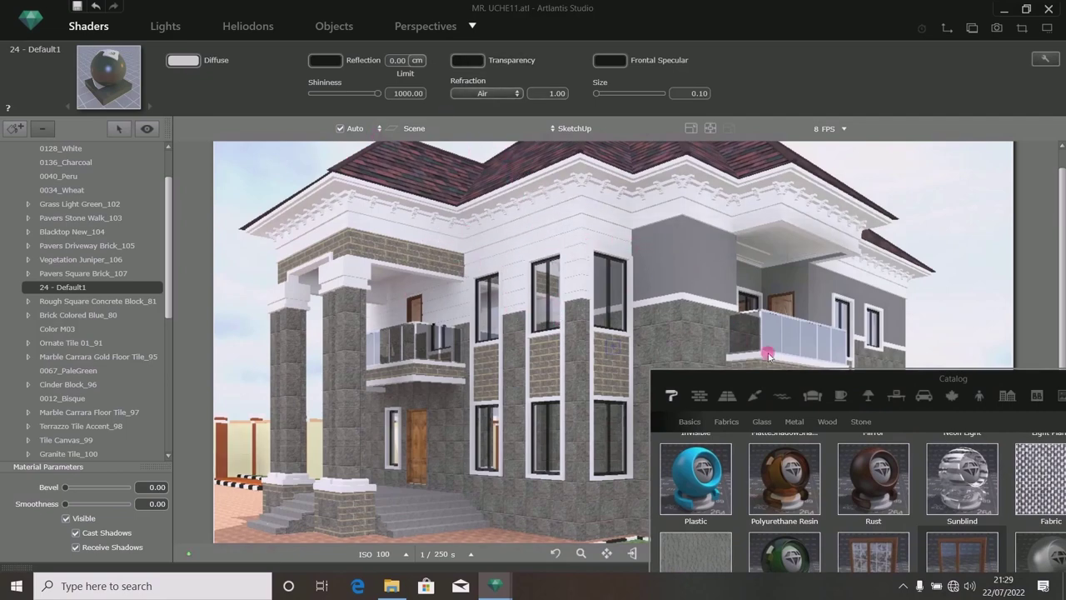
drag(973, 380, 1012, 202)
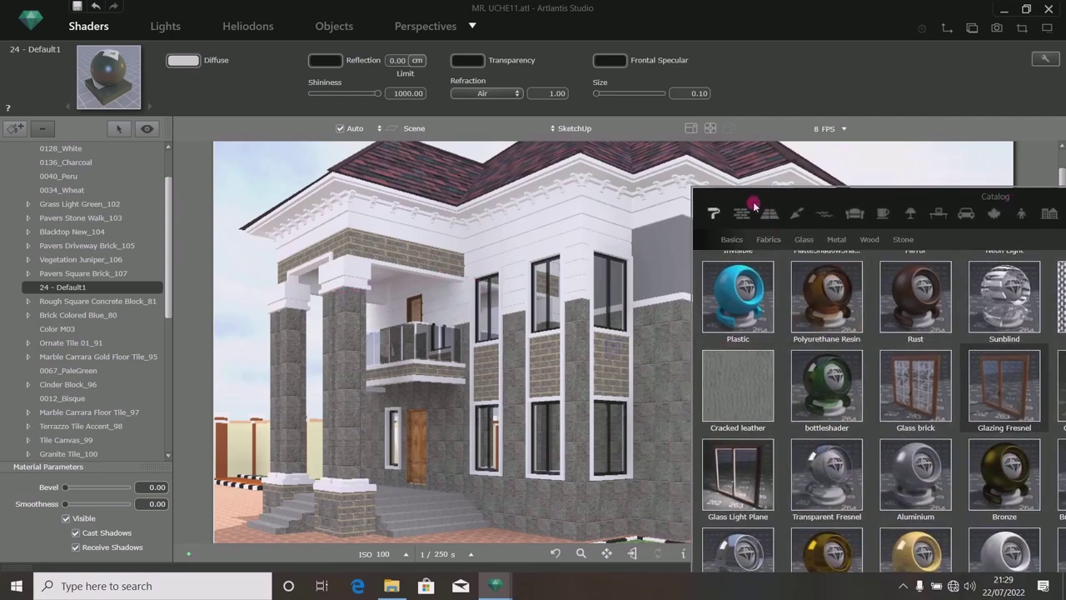
drag(754, 207, 856, 223)
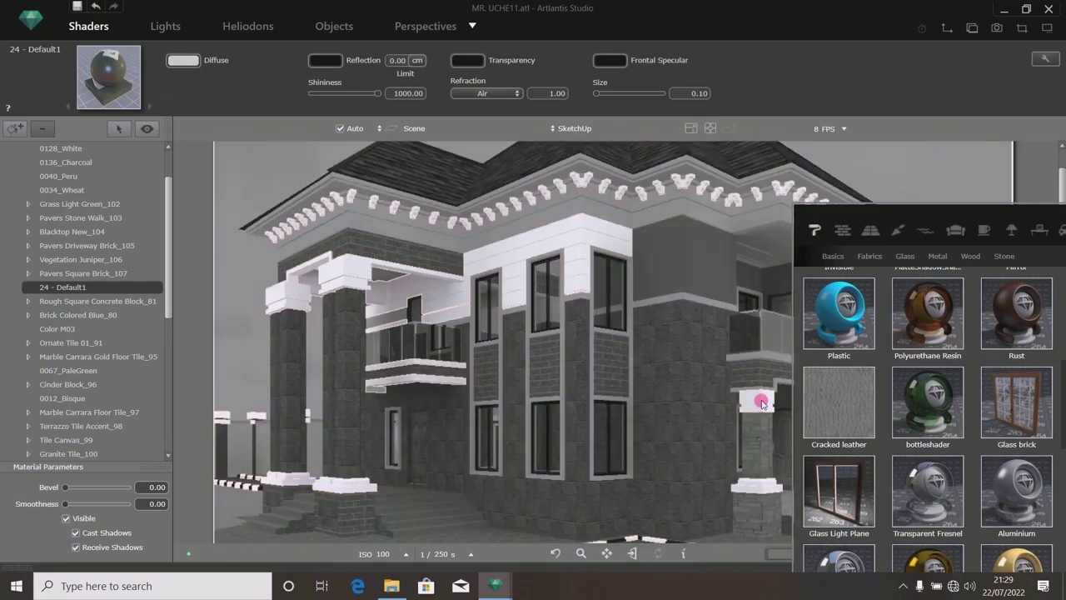
click(760, 402)
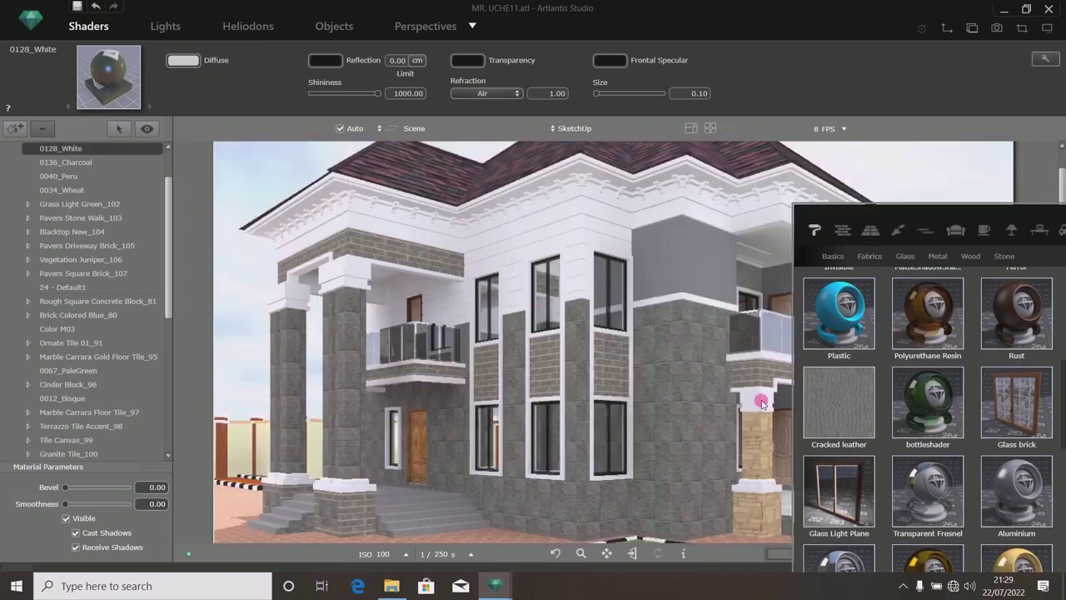
click(185, 60)
click(269, 55)
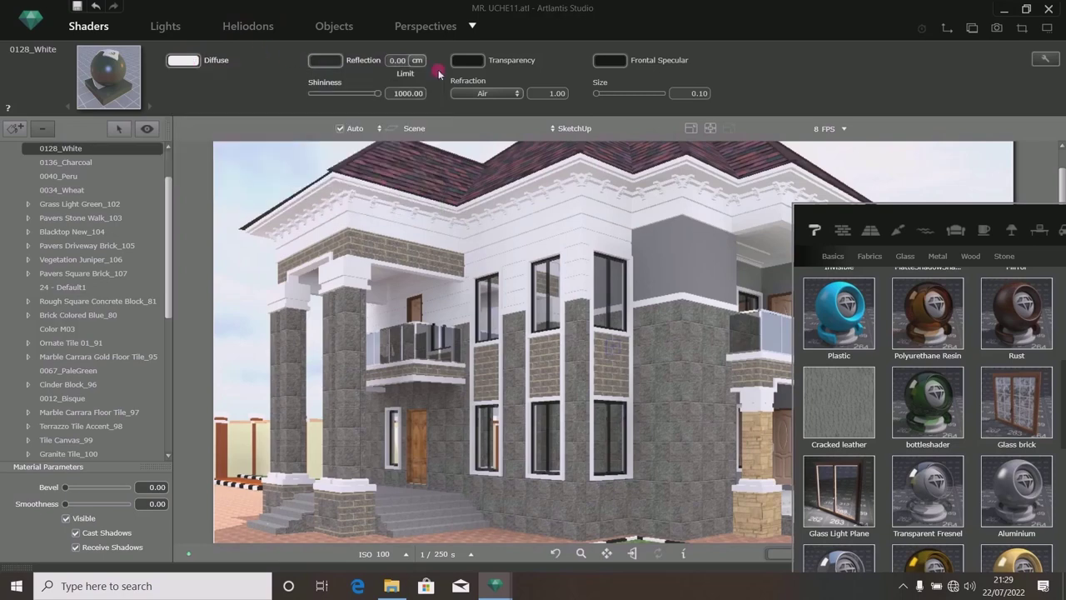
click(80, 9)
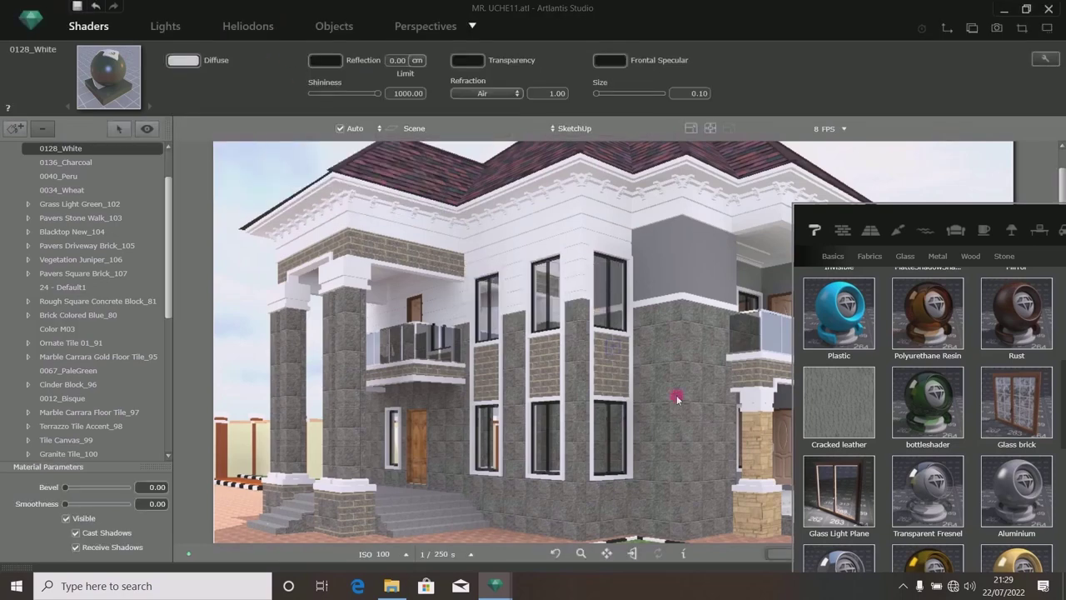
Select the Rough Square Concrete Block material on the corner wall and display the SHADER PACK 3 user media in the catalog.
drag(983, 227, 694, 222)
drag(581, 218, 874, 184)
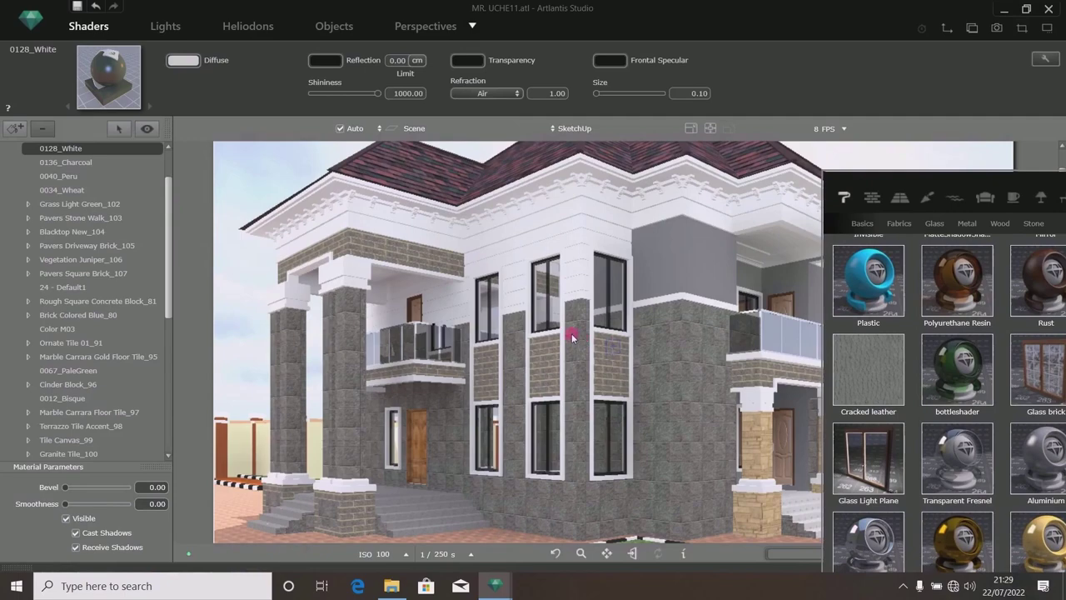
click(669, 348)
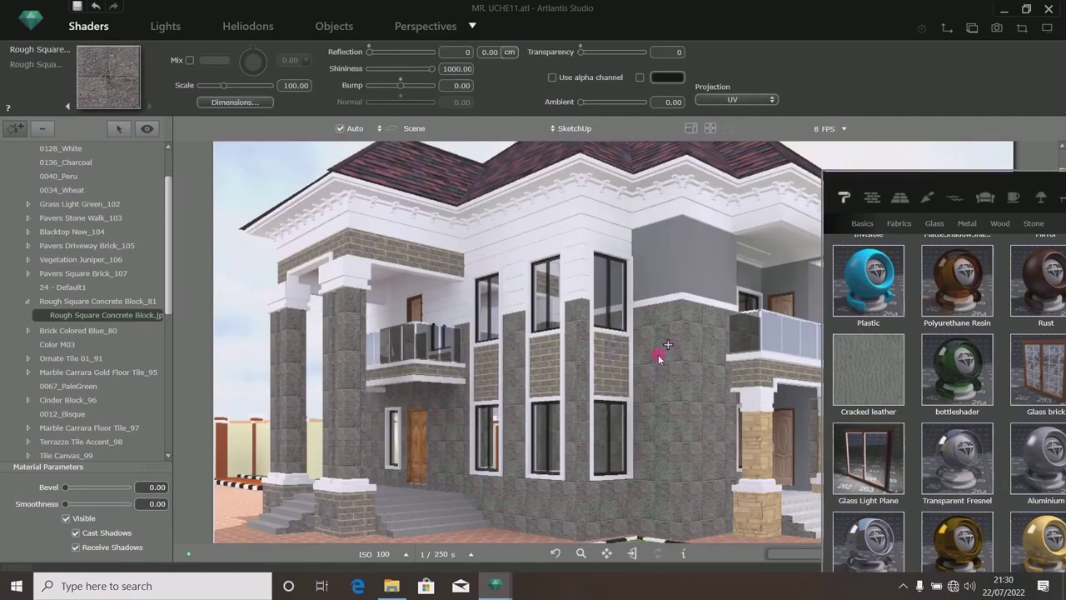
drag(1009, 185, 167, 84)
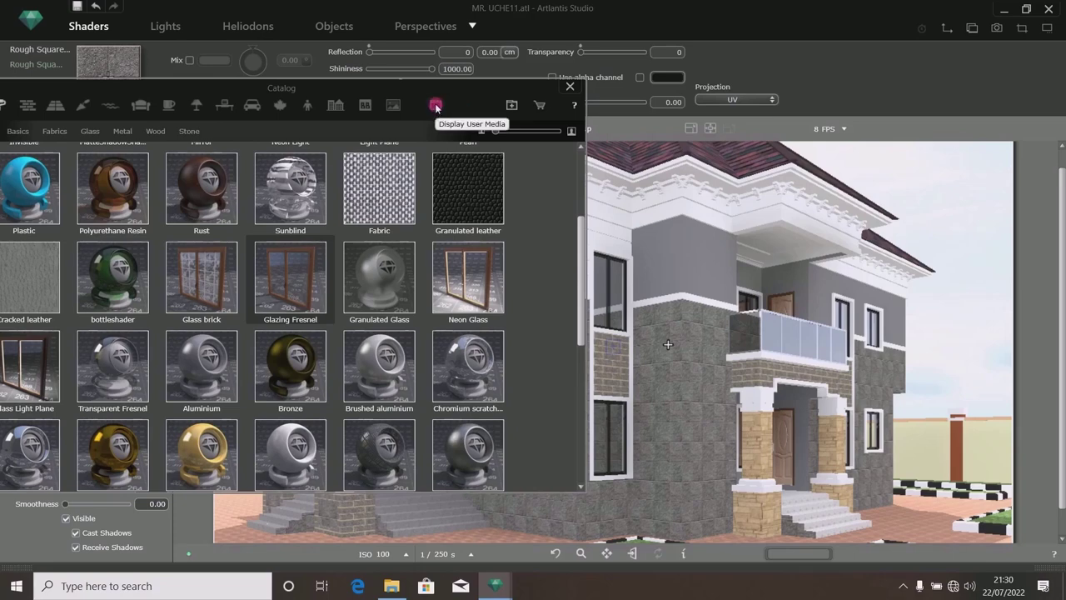
click(436, 105)
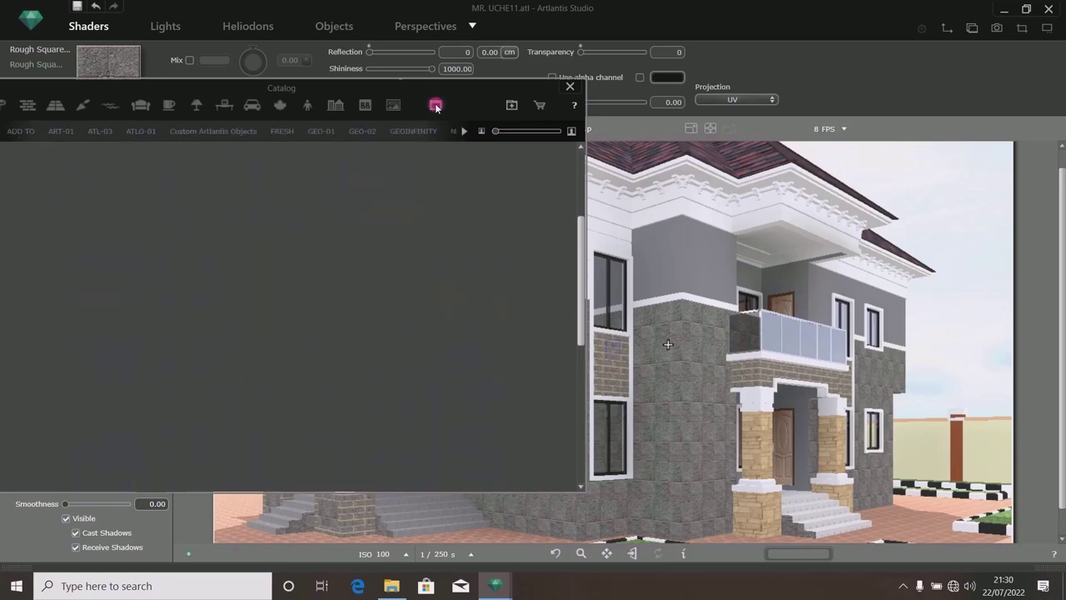
click(464, 131)
click(464, 131)
click(464, 130)
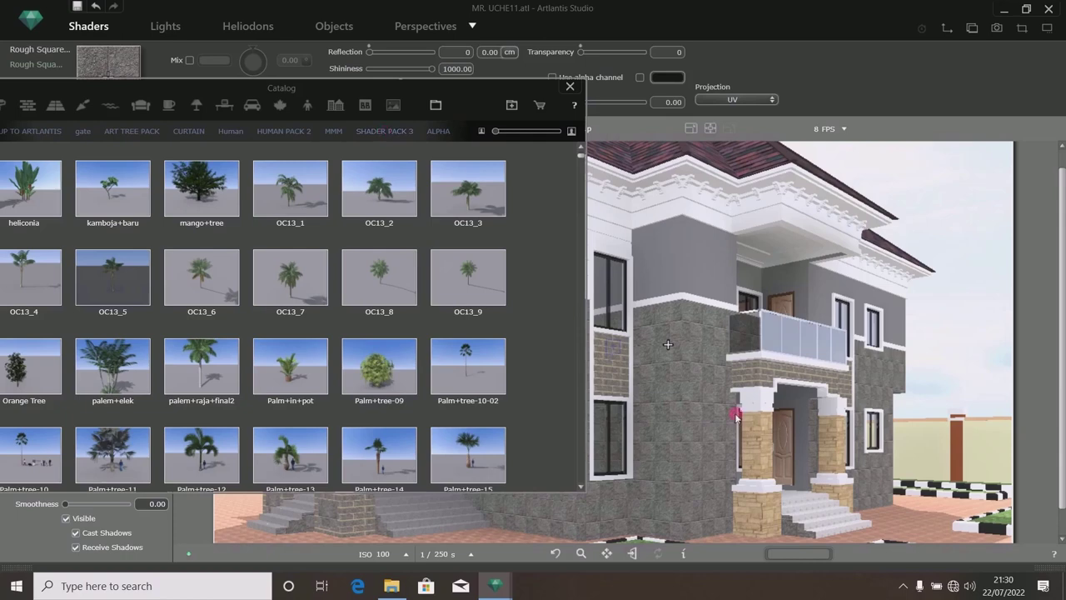
click(383, 134)
Find the SA BRICKS 2 texture in SHADER PACK 3 and apply it to the grey stone corner wall.
drag(461, 106, 313, 81)
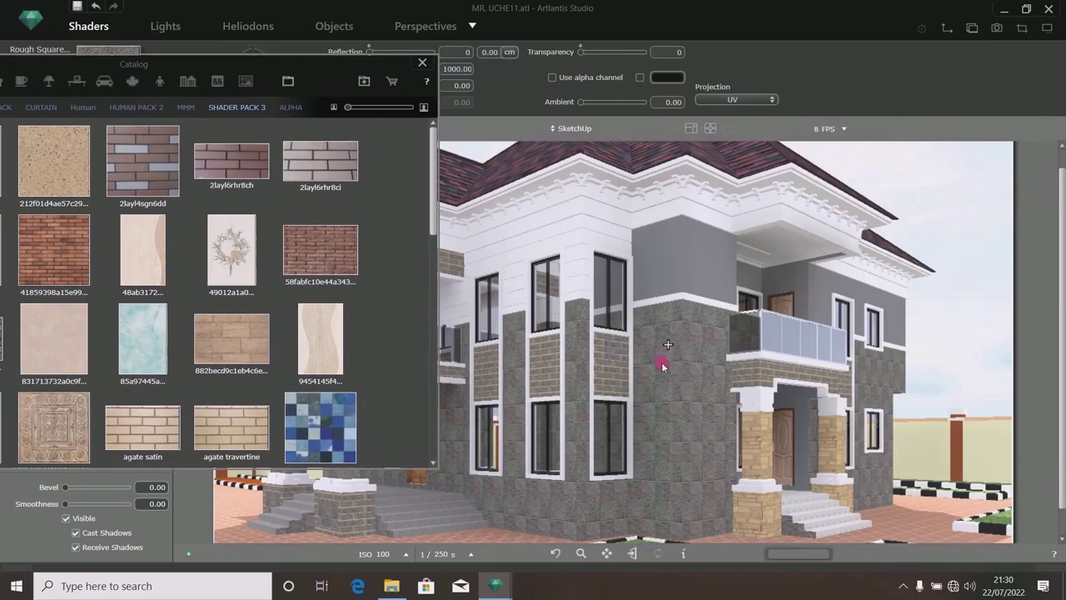
drag(289, 83, 653, 64)
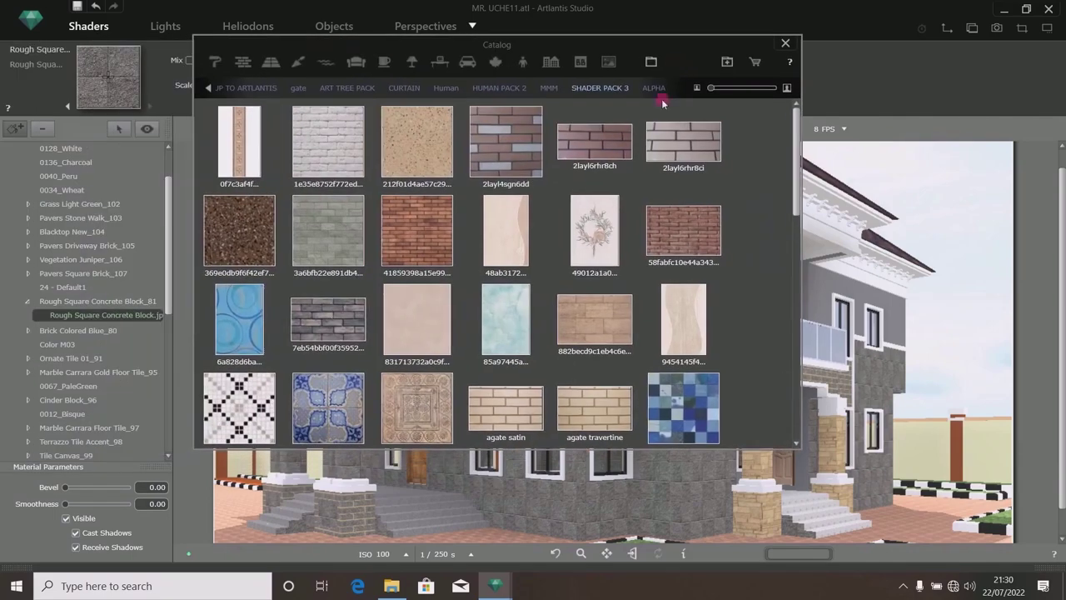
scroll(614, 237, down, 10)
scroll(616, 240, down, 5)
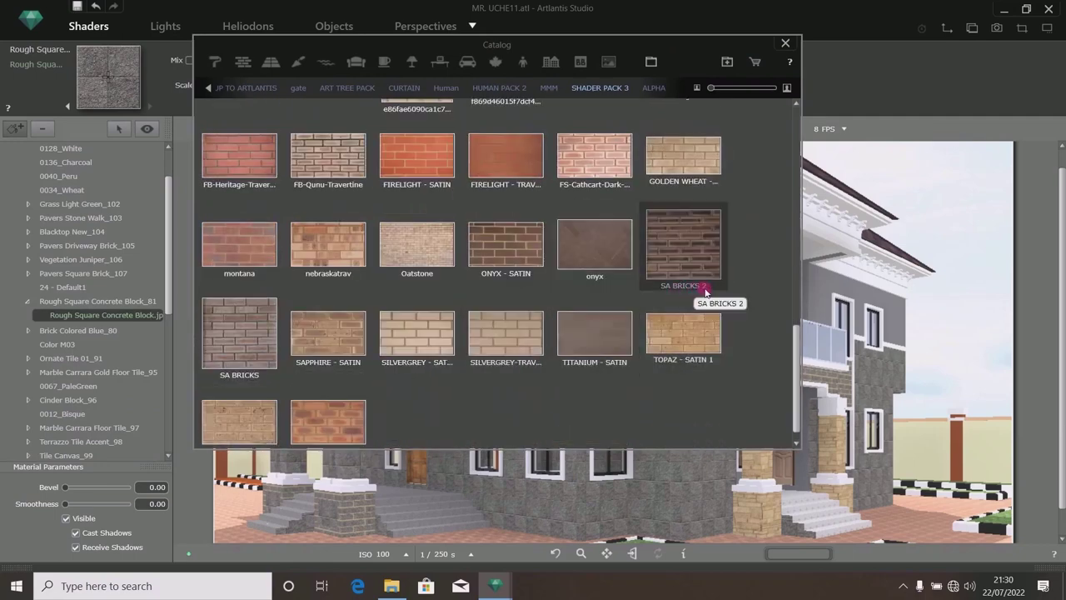
drag(694, 50, 143, 112)
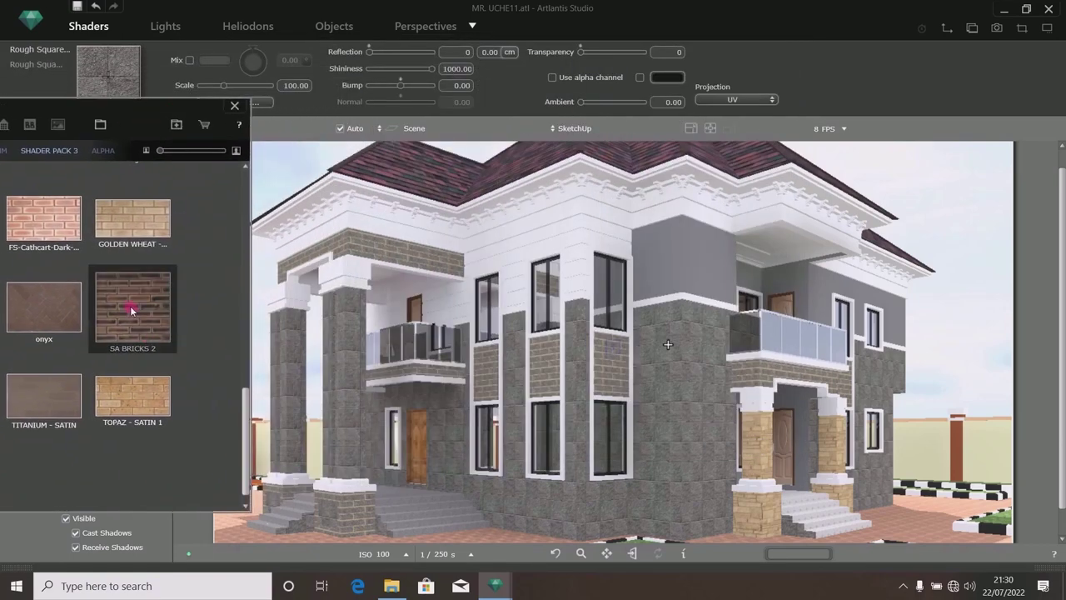
drag(152, 327, 666, 374)
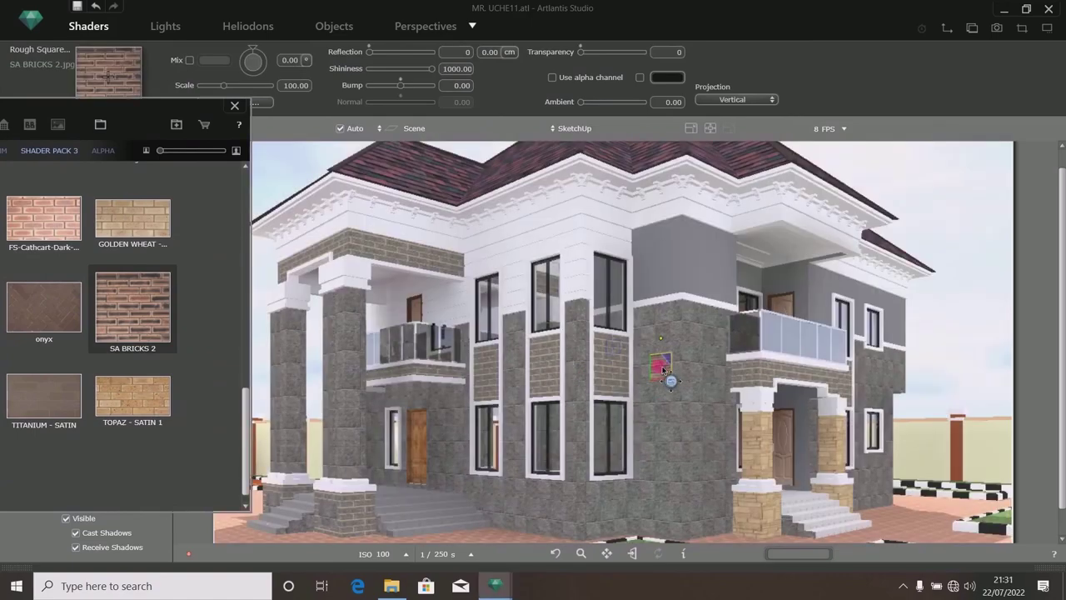
Repeat the SA BRICKS 2 texture horizontally and vertically, and set its scale to 200 in its dimensions.
drag(148, 114, 13, 178)
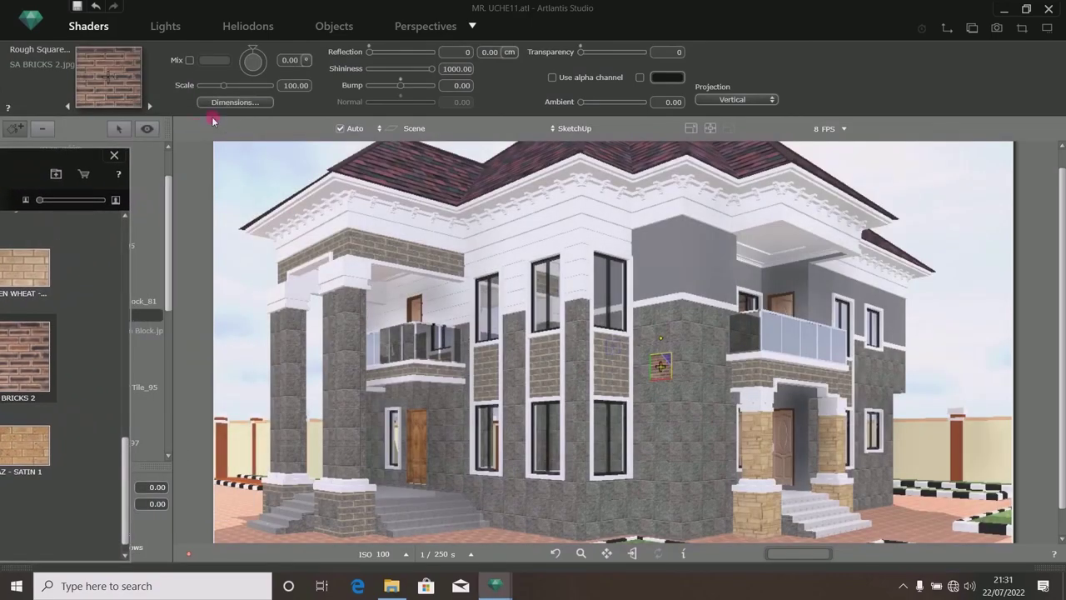
click(235, 103)
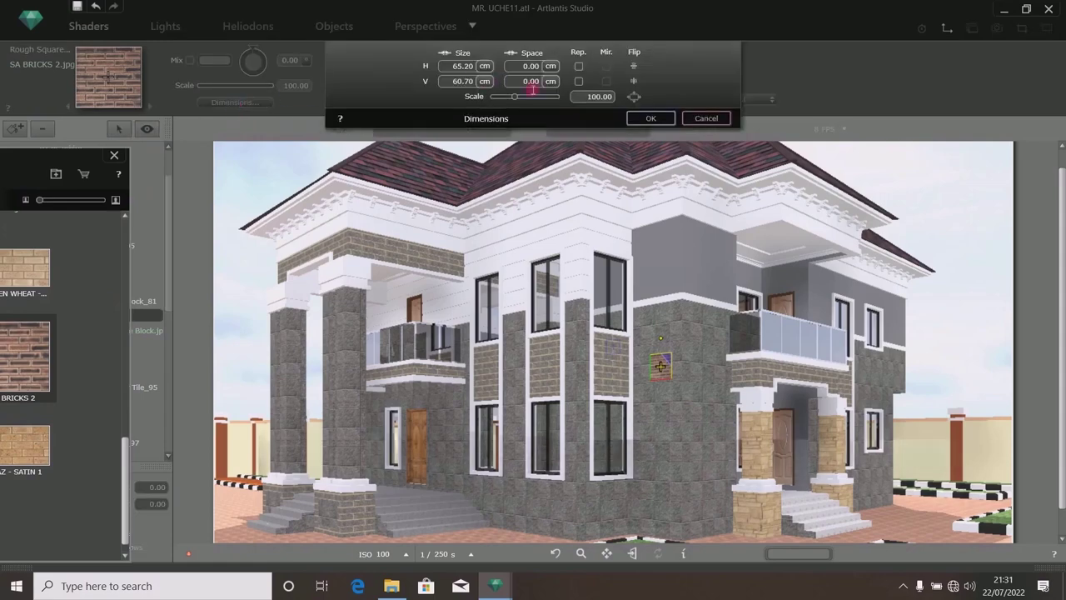
click(579, 66)
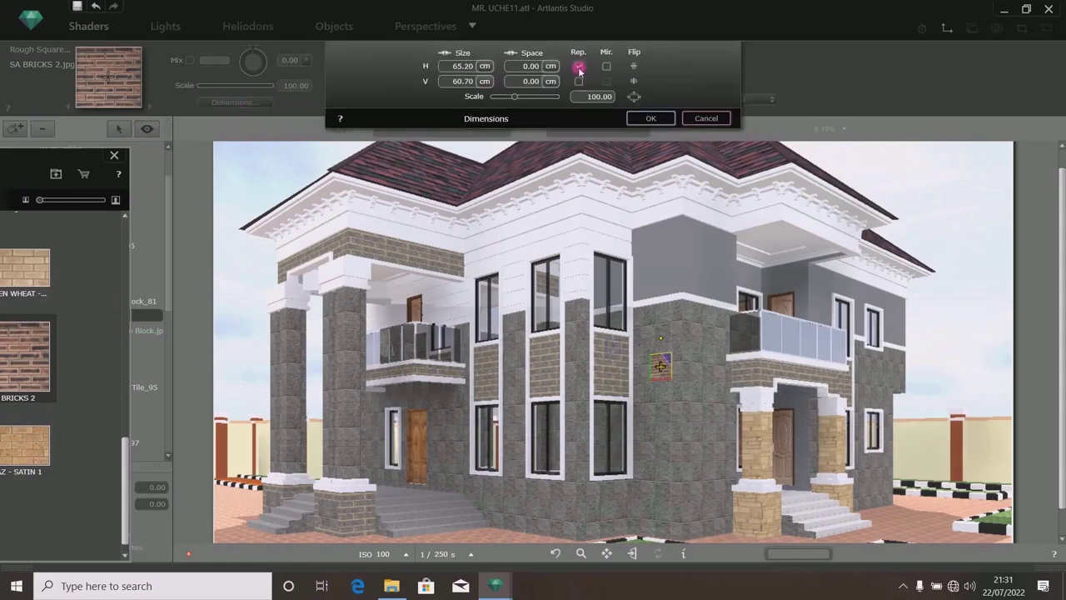
click(580, 81)
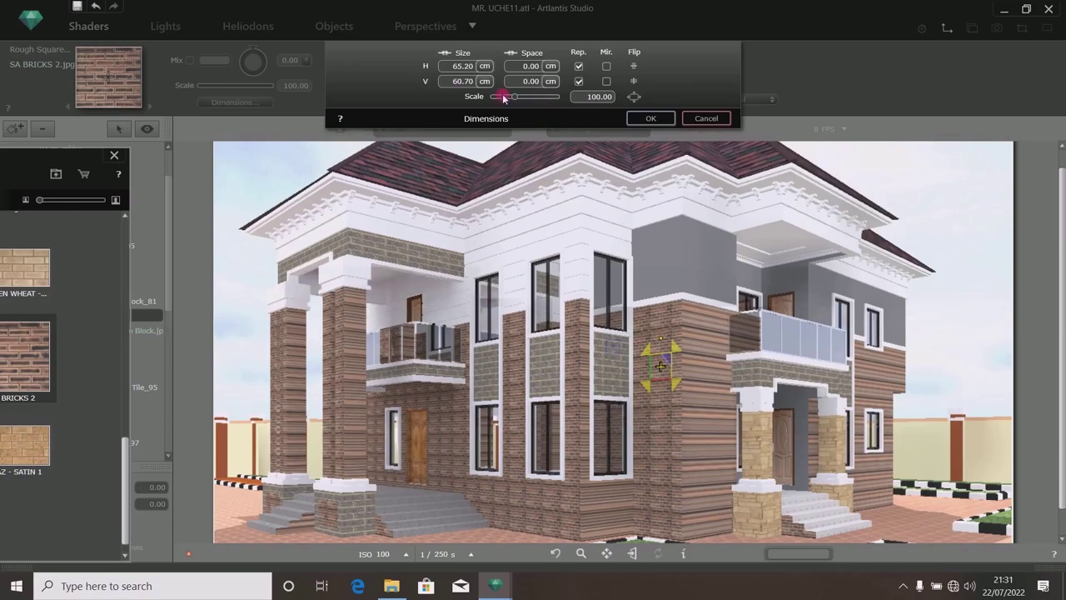
drag(514, 96, 562, 99)
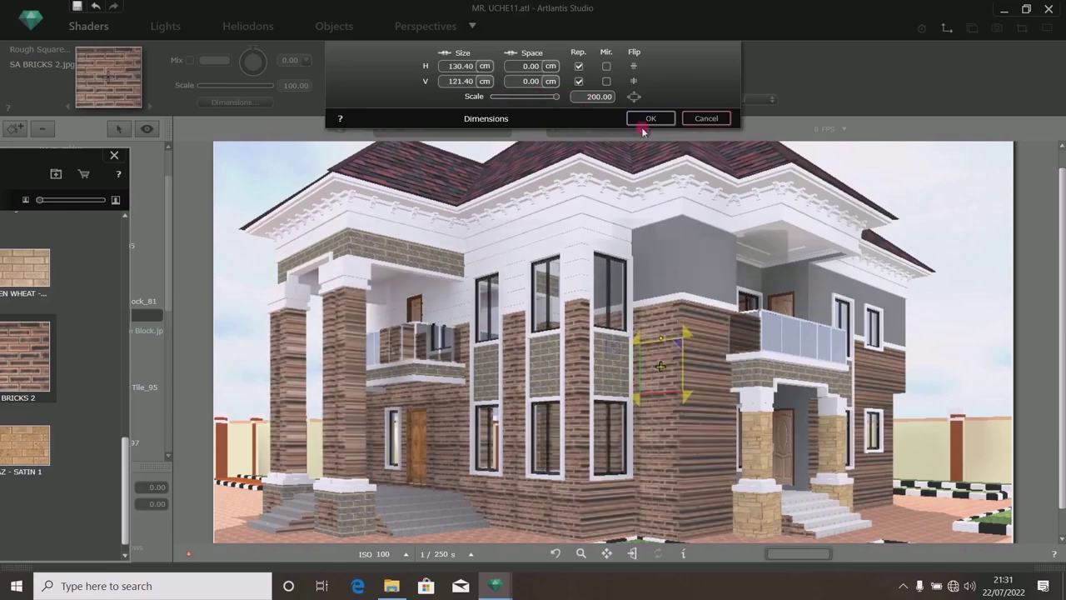
click(646, 118)
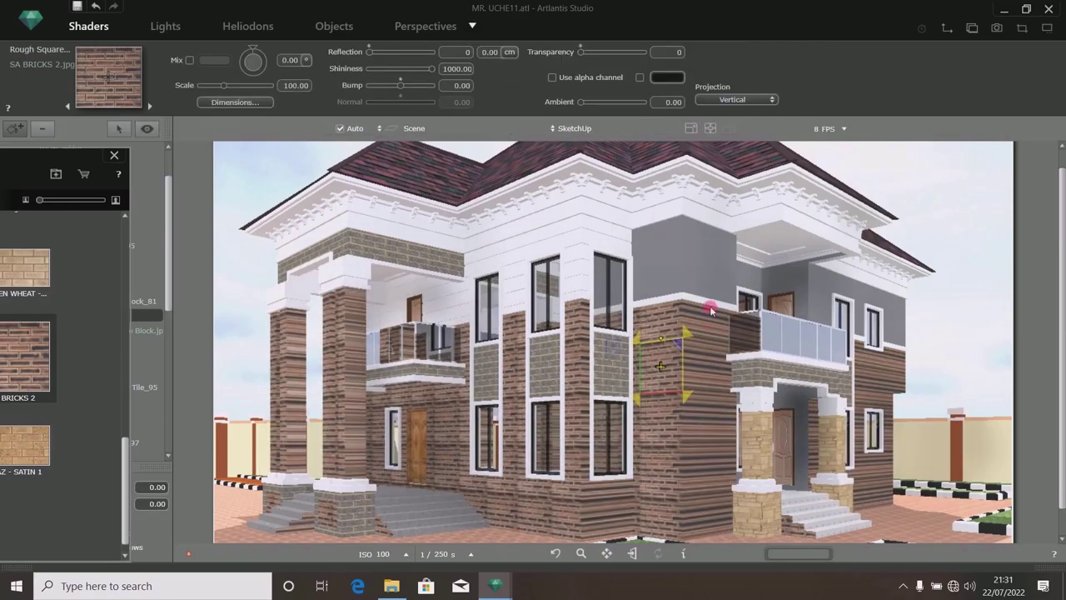
Change the SA BRICKS 2 texture's projection to Horizontal and enlarge its scale to 149.20.
click(732, 101)
click(733, 75)
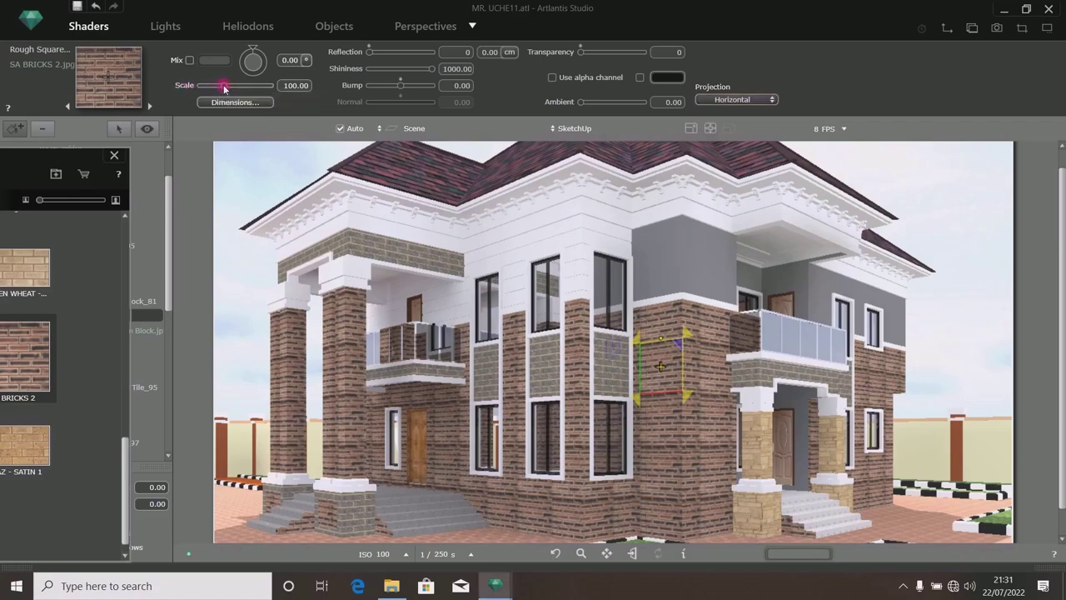
drag(227, 87, 243, 85)
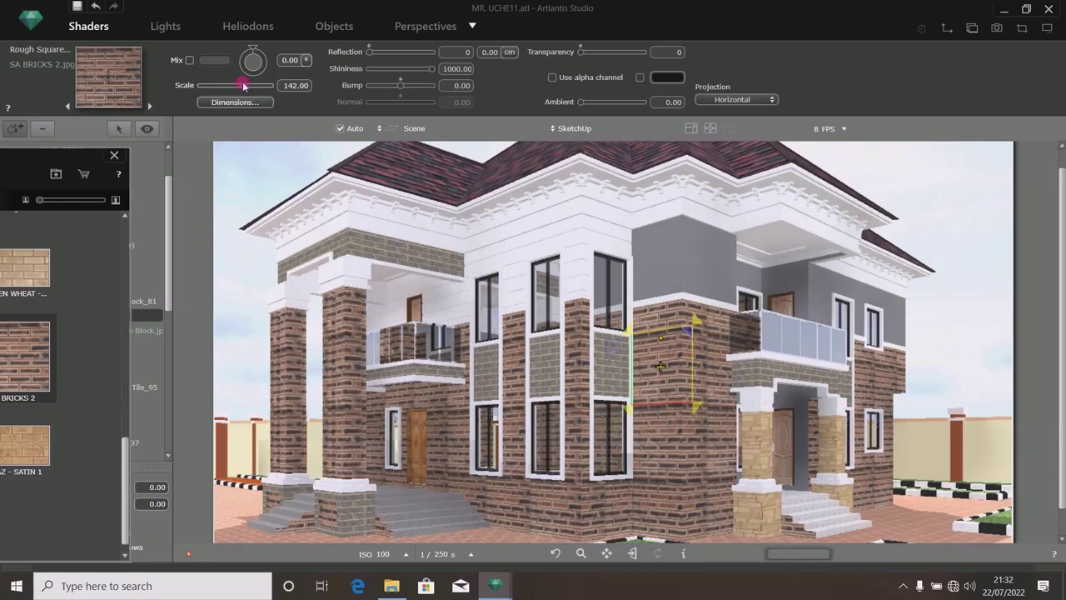
drag(243, 85, 246, 86)
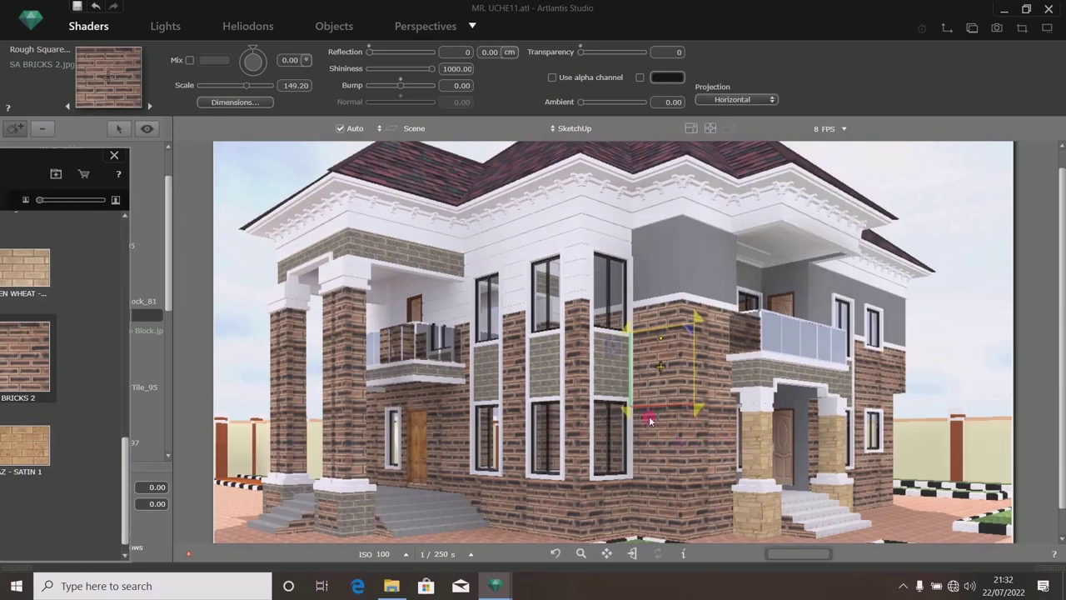
Enable color mixing on the SA BRICKS 2 texture and choose a warm grey-brown, RGB 123, 111, 104.
click(190, 63)
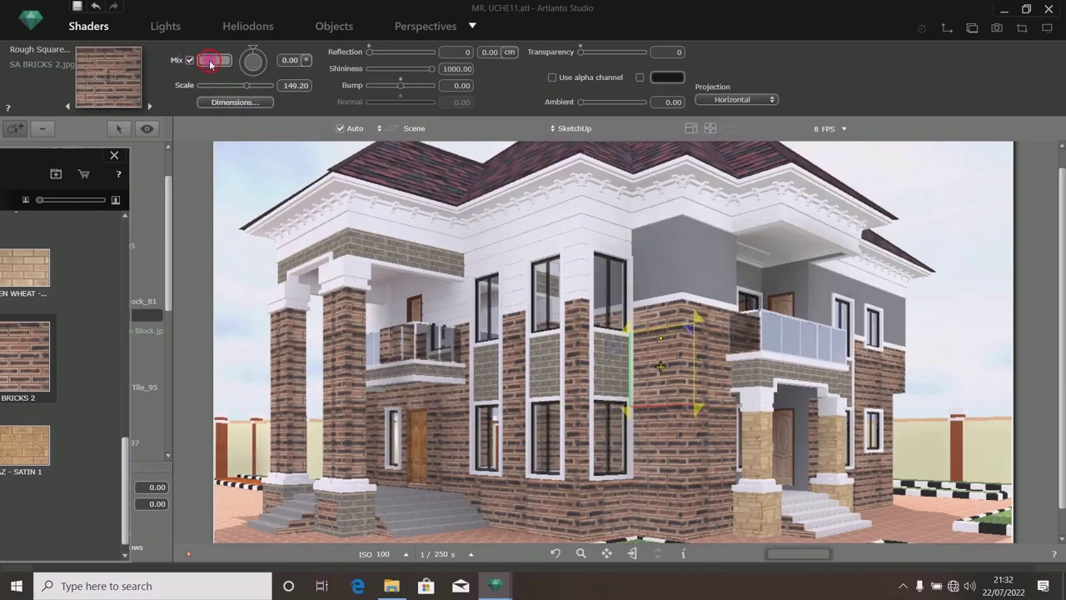
click(214, 60)
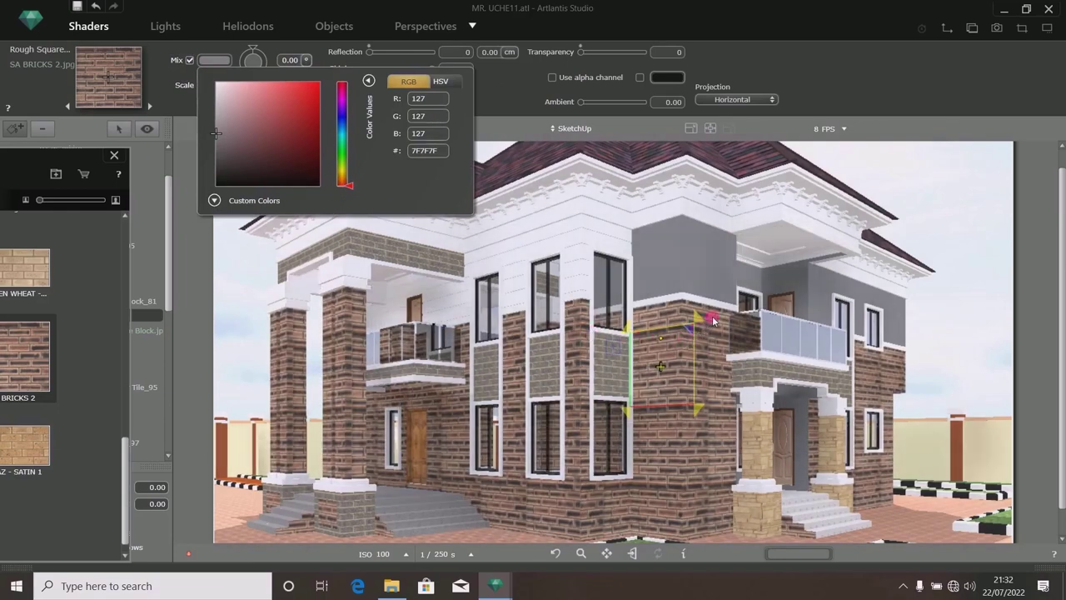
click(350, 181)
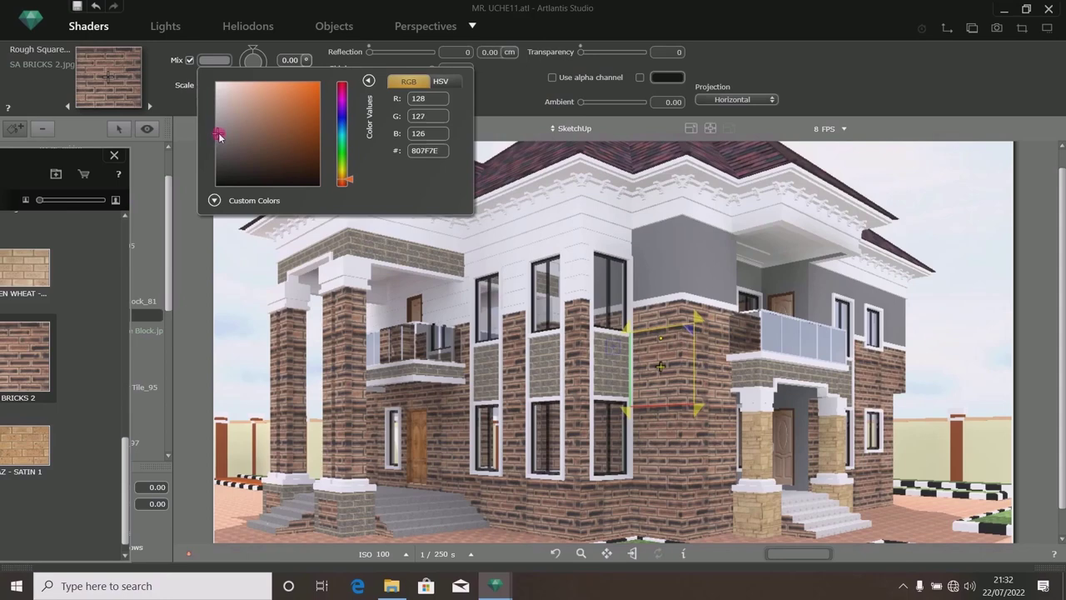
drag(219, 137, 232, 139)
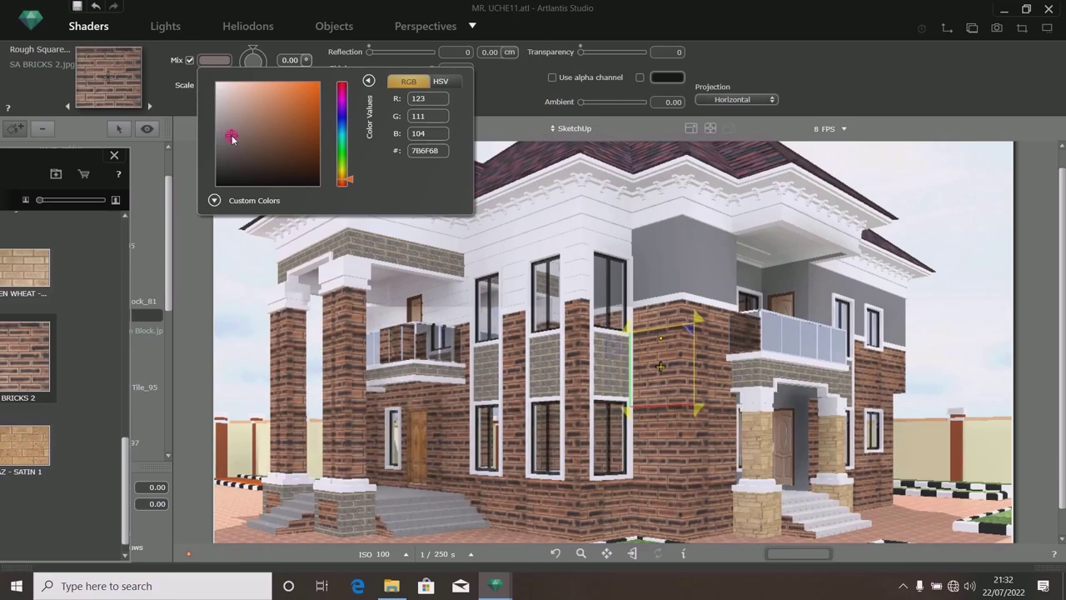
Accept the SA BRICKS 2 mix color and save the project.
click(157, 86)
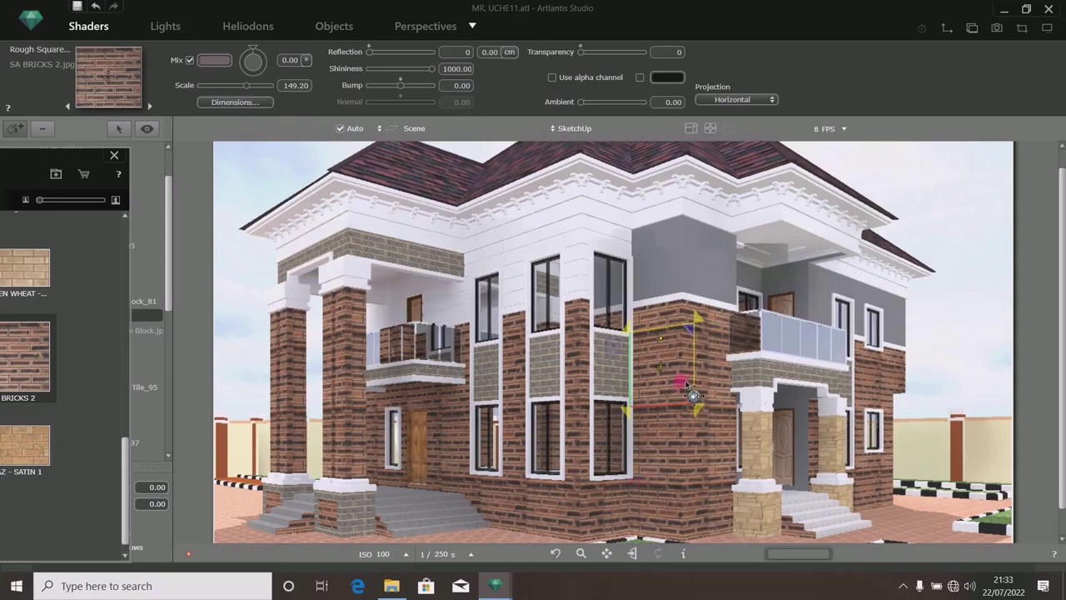
click(77, 6)
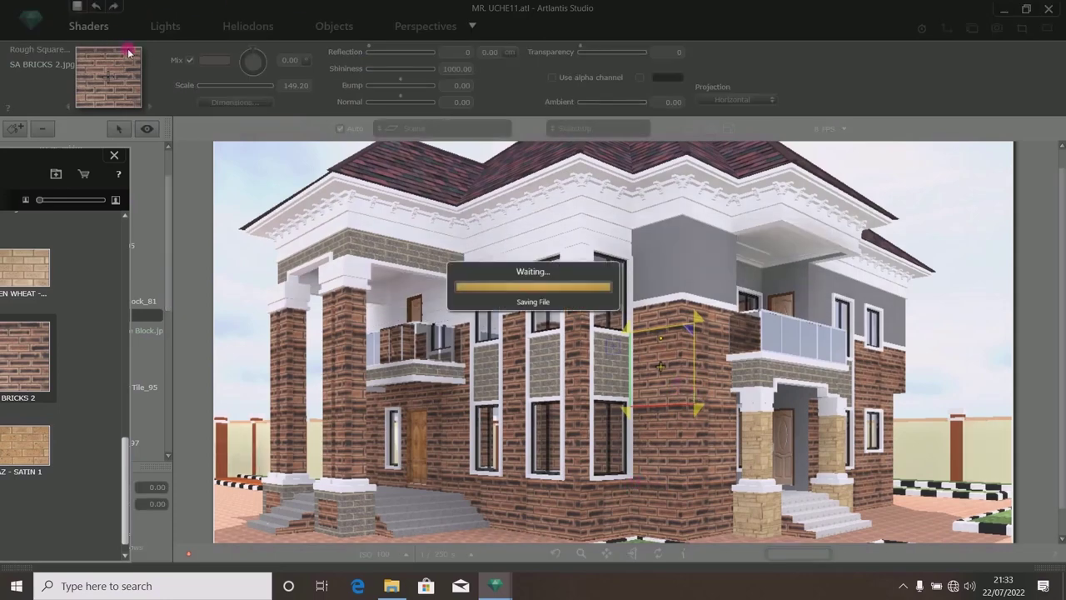
Delete the existing brick texture from the Brick Colored Blue_80 material on the balcony bands and window panels.
click(413, 258)
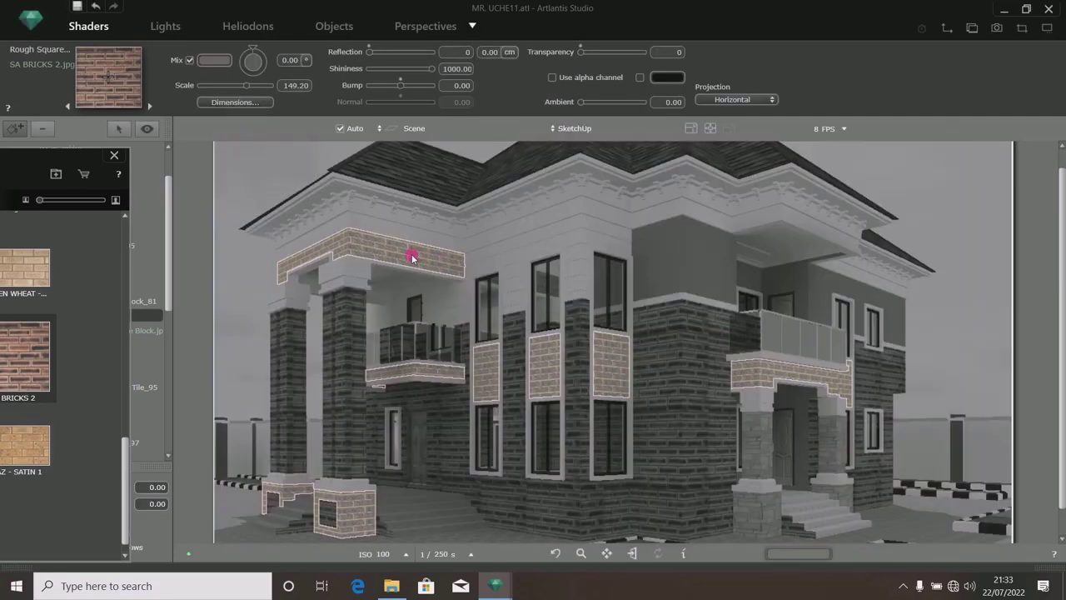
click(379, 253)
click(396, 254)
click(735, 430)
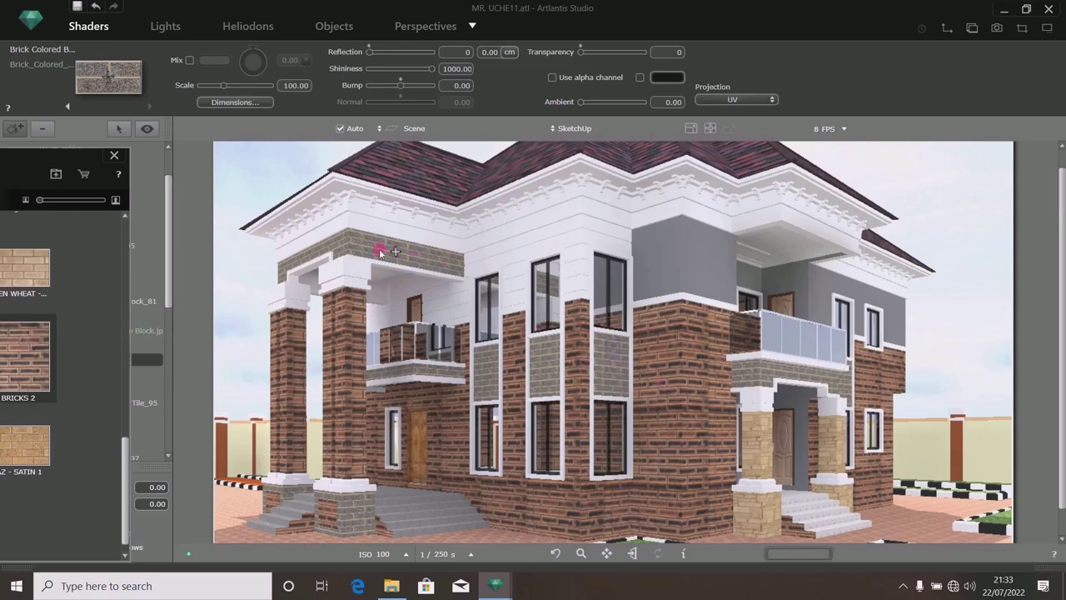
right_click(406, 258)
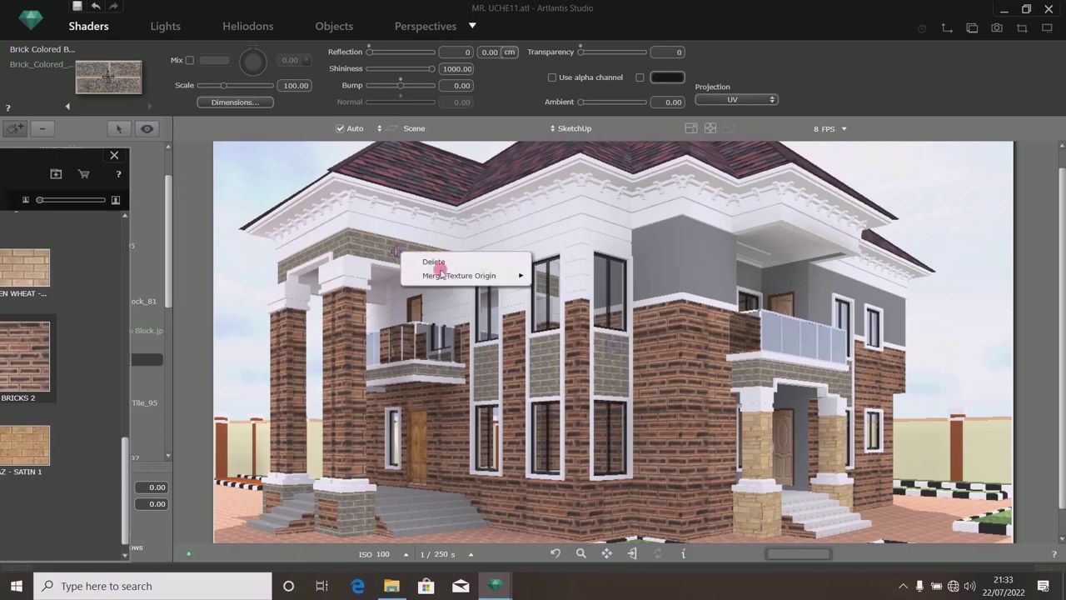
click(454, 325)
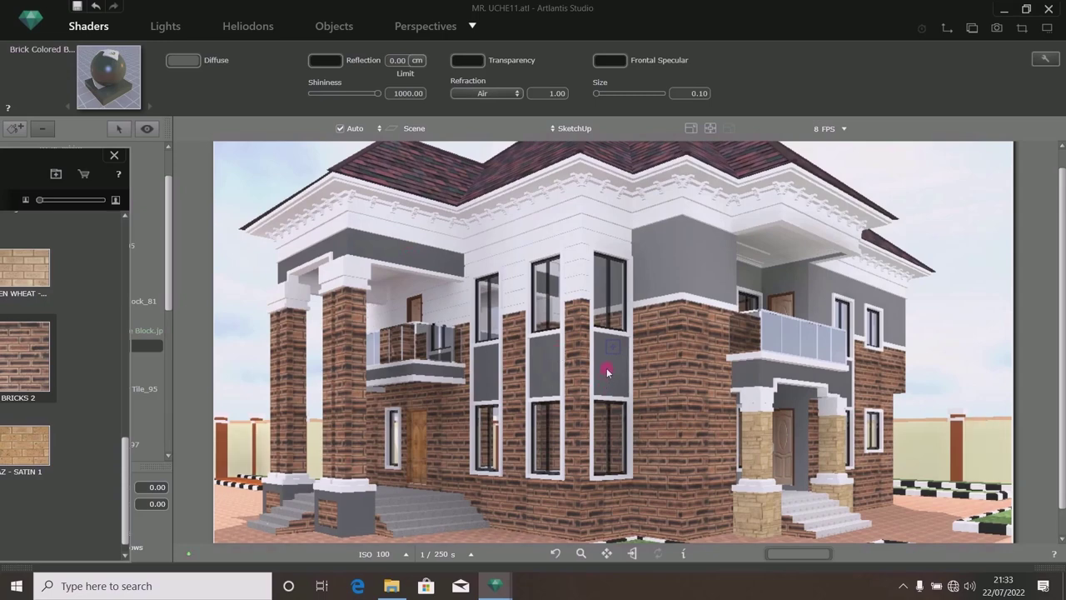
Bring the full catalog into view and look through SHADER PACK 3 and the other library folders for a wall texture.
drag(606, 370, 606, 370)
drag(31, 165, 309, 219)
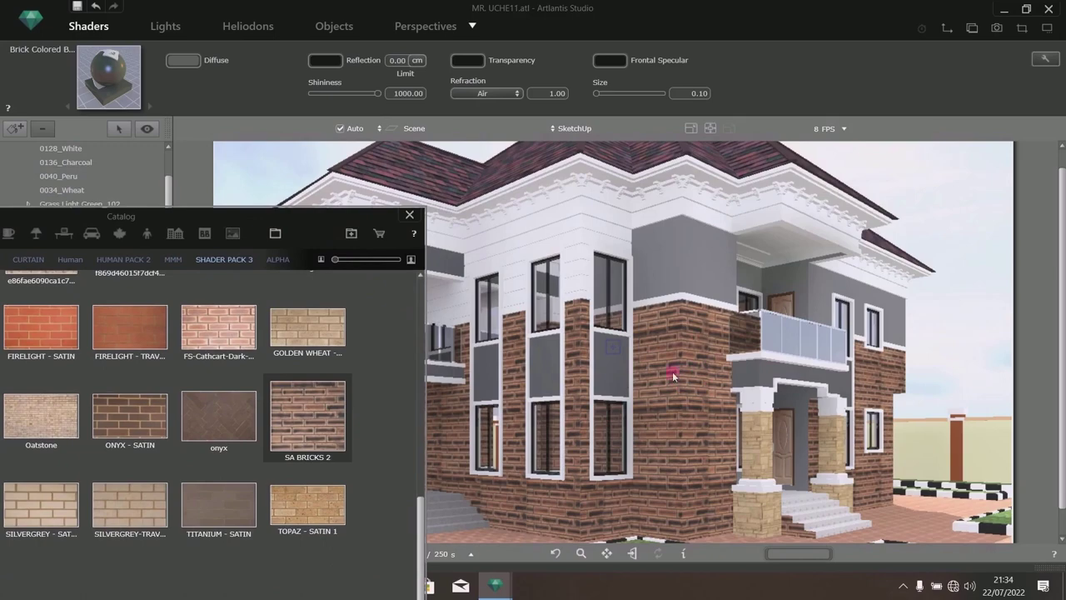
drag(305, 231, 737, 131)
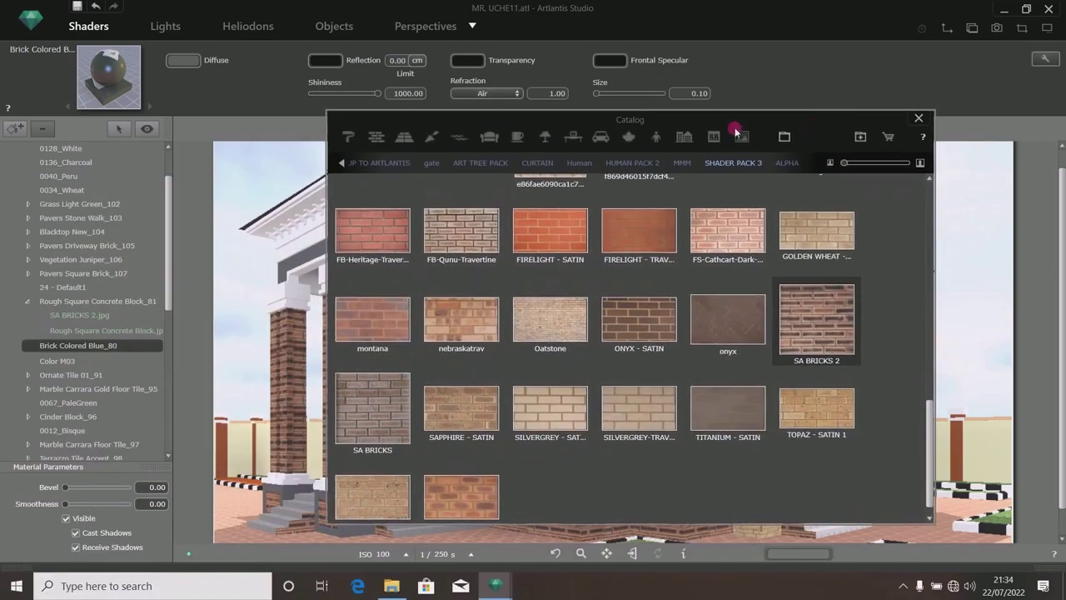
scroll(655, 305, up, 15)
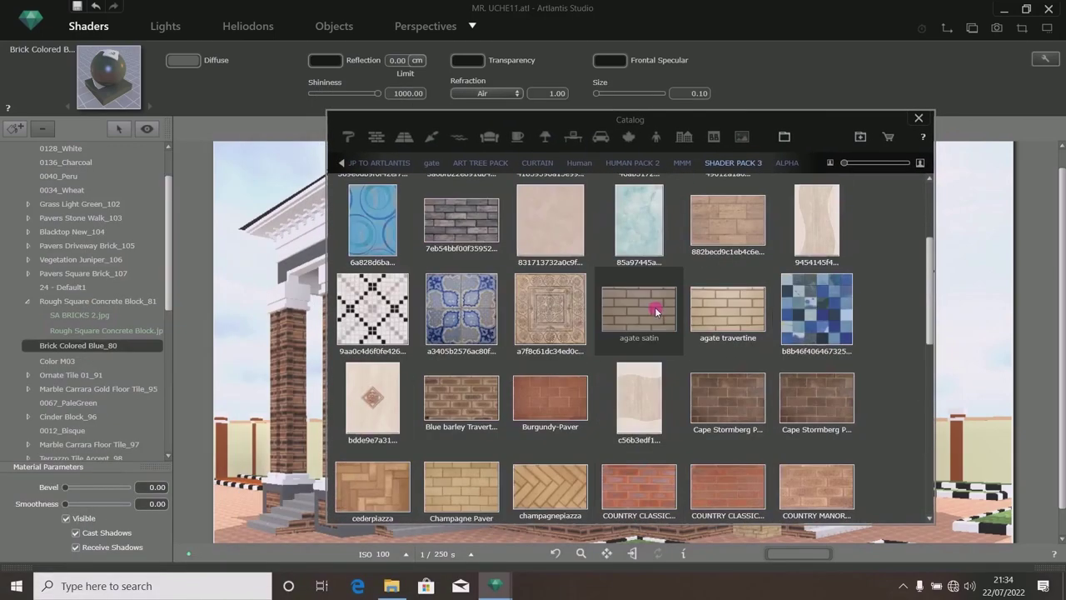
click(342, 163)
click(341, 163)
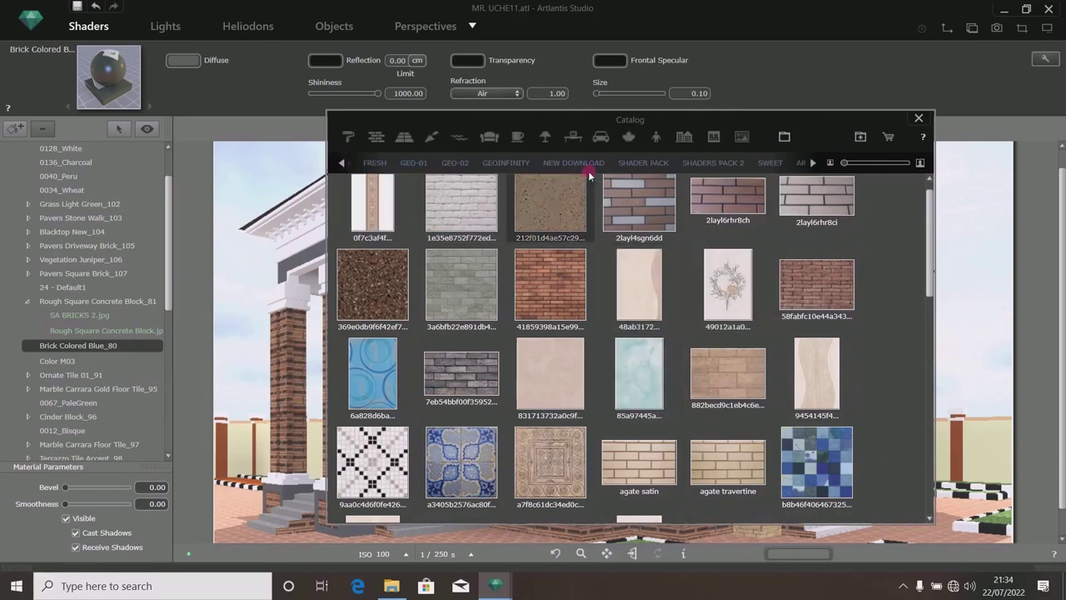
click(814, 163)
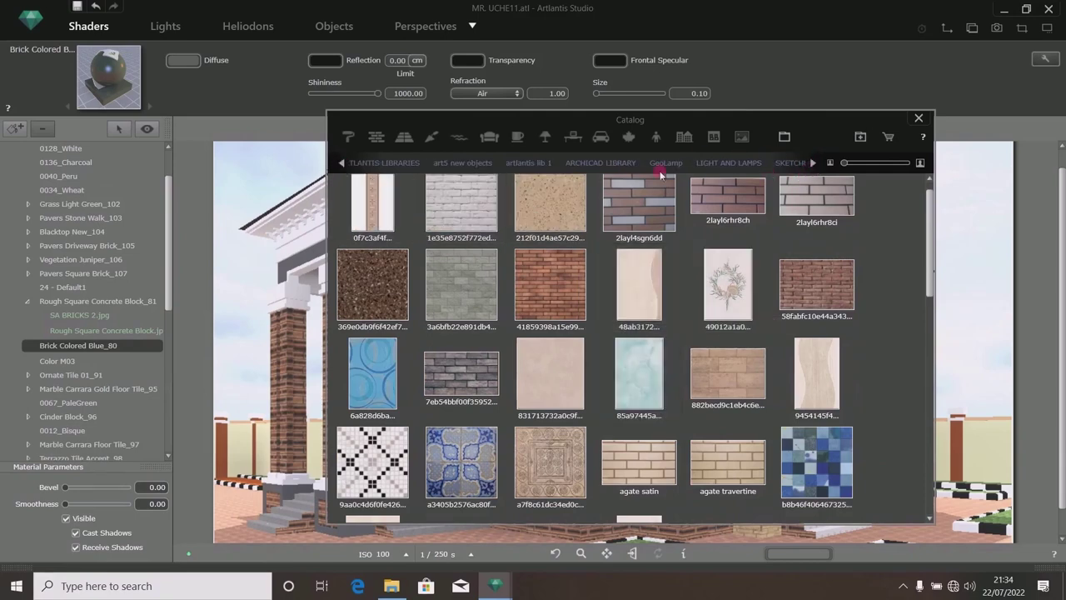
Find the Stone 44B texture in the ARCHICAD LIBRARY and apply it to the grey panel between the central windows.
click(590, 163)
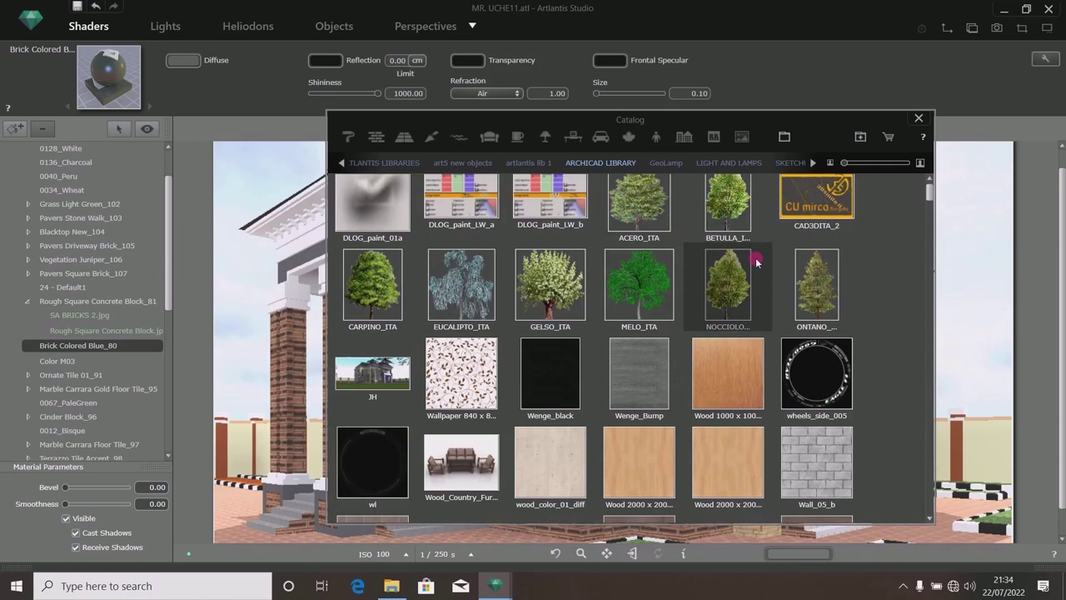
scroll(640, 256, up, 1)
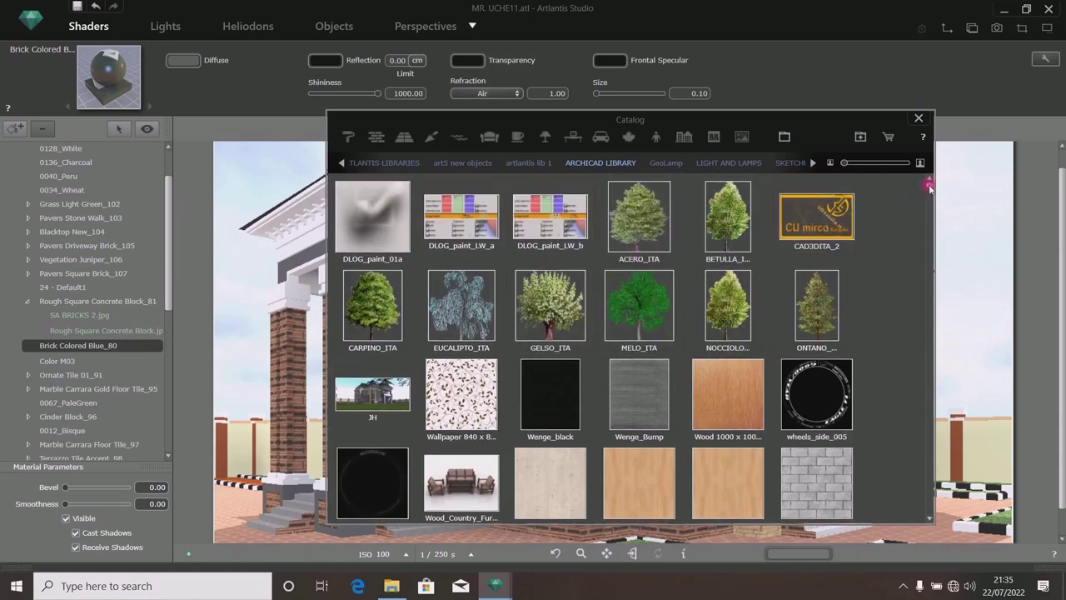
drag(931, 190, 930, 506)
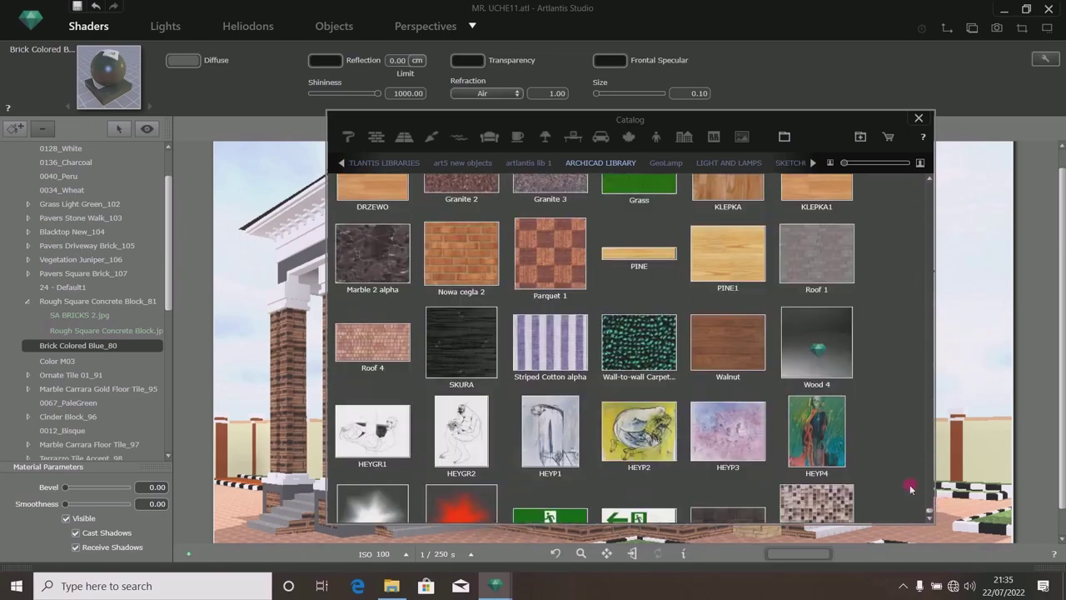
scroll(607, 290, up, 5)
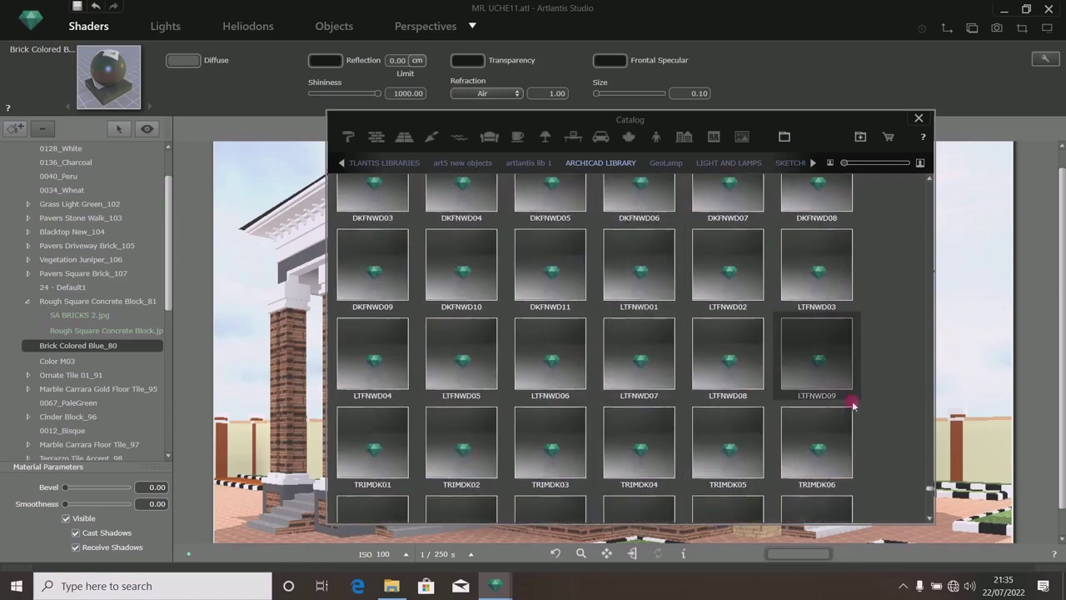
drag(933, 493, 934, 441)
scroll(752, 398, up, 10)
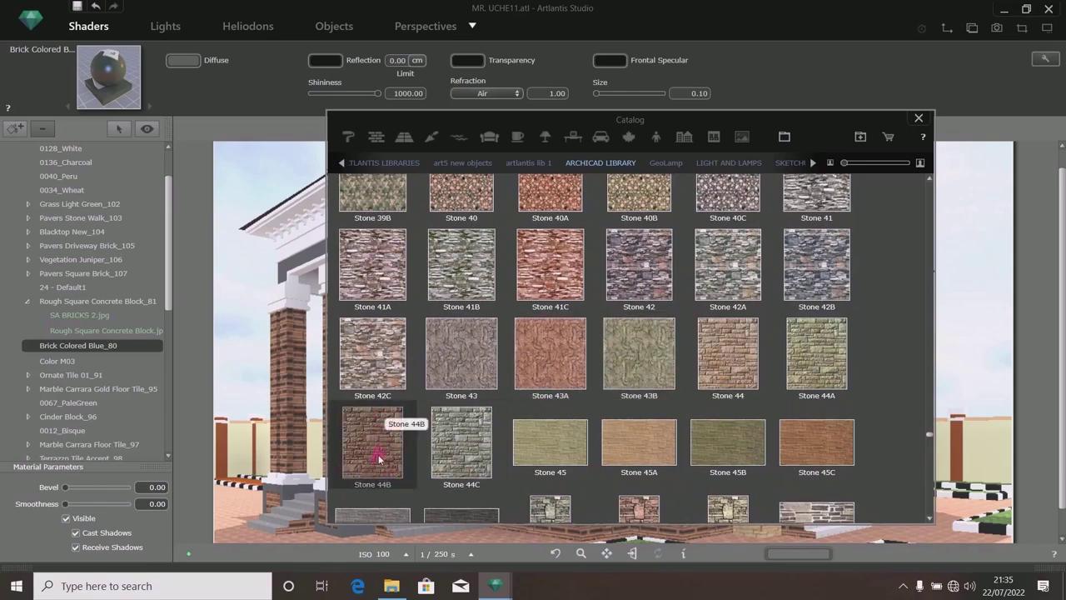
drag(813, 126, 1037, 121)
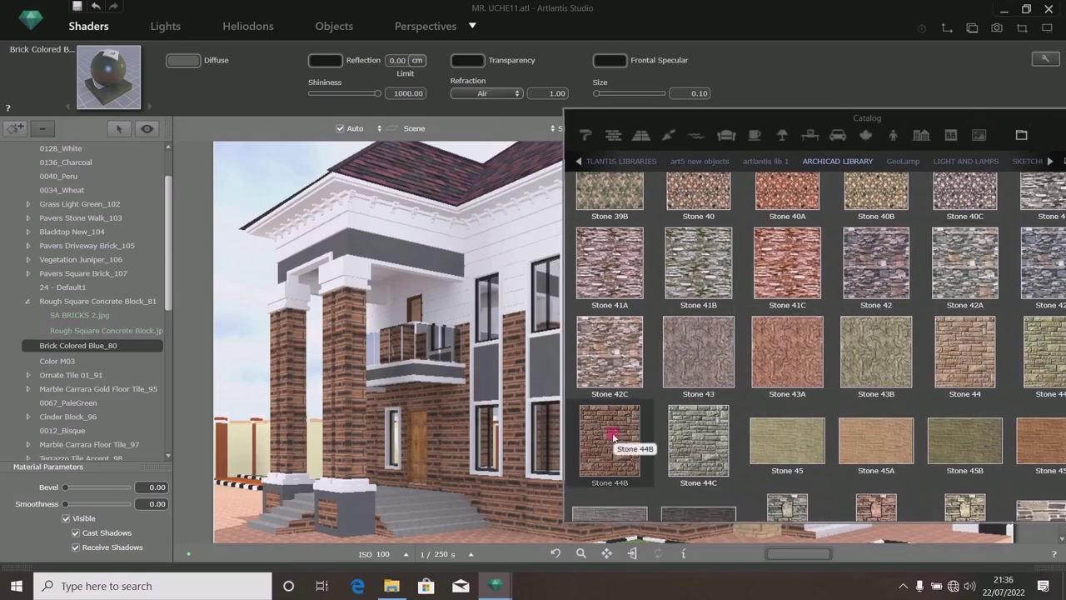
drag(613, 430, 544, 370)
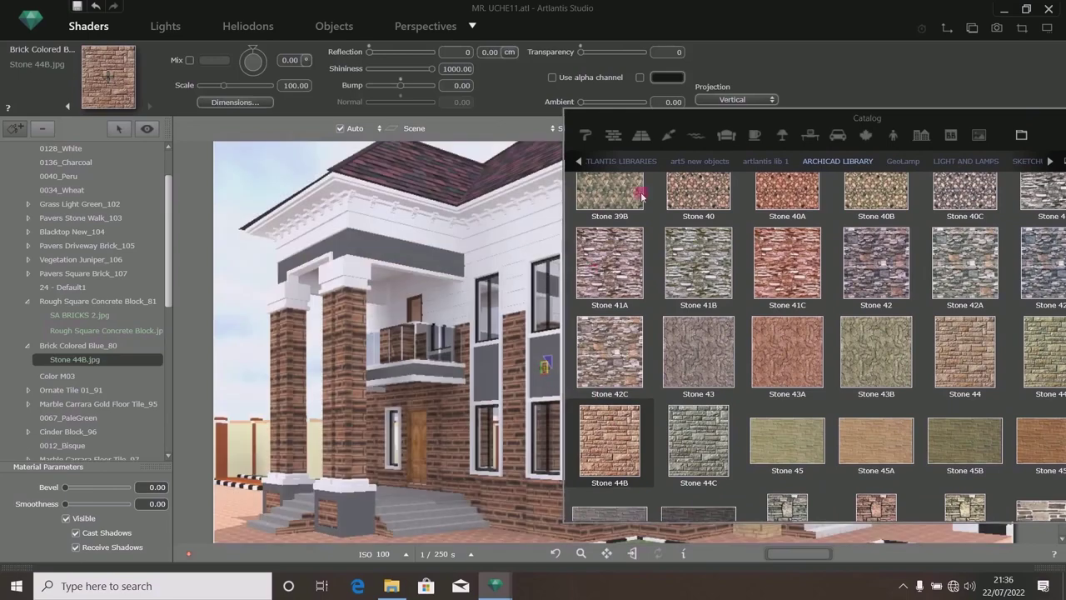
Repeat the Stone 44B texture horizontally and vertically, and set its scale to 200 in its dimensions.
drag(714, 129, 954, 335)
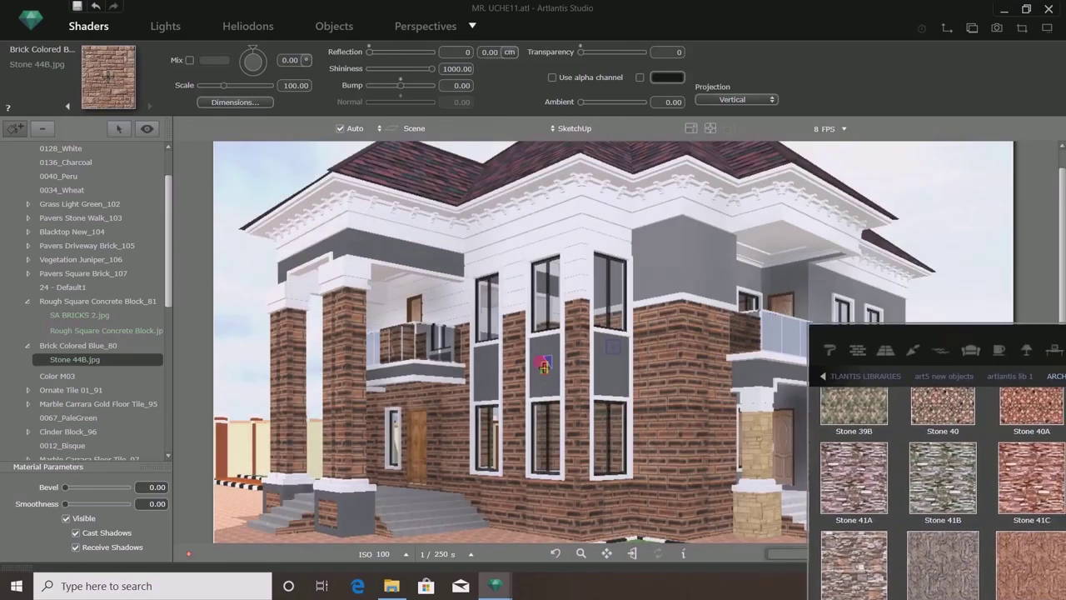
click(236, 102)
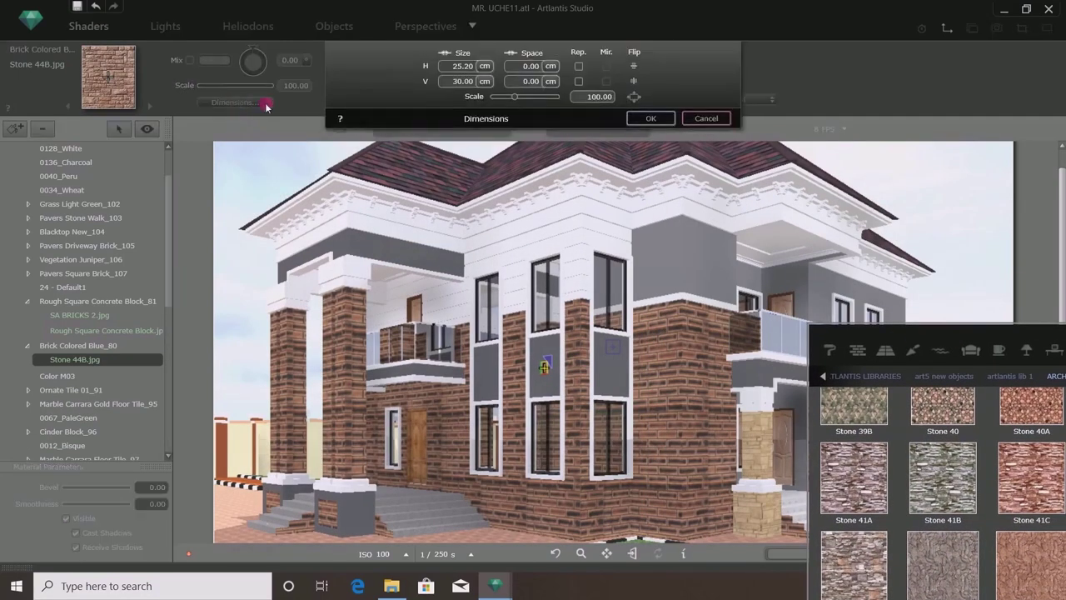
click(578, 66)
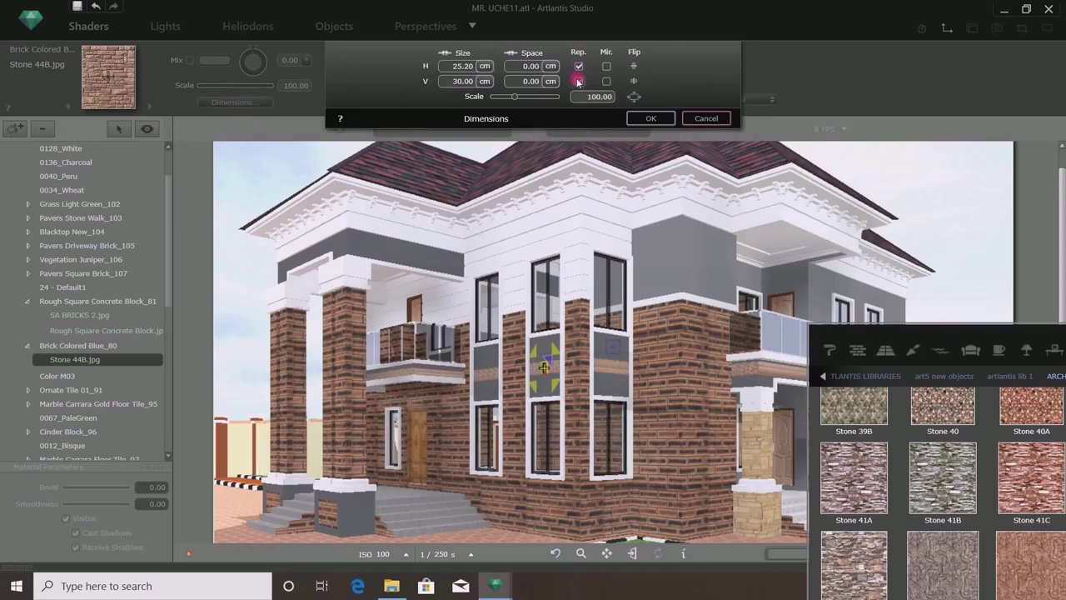
drag(515, 96, 572, 99)
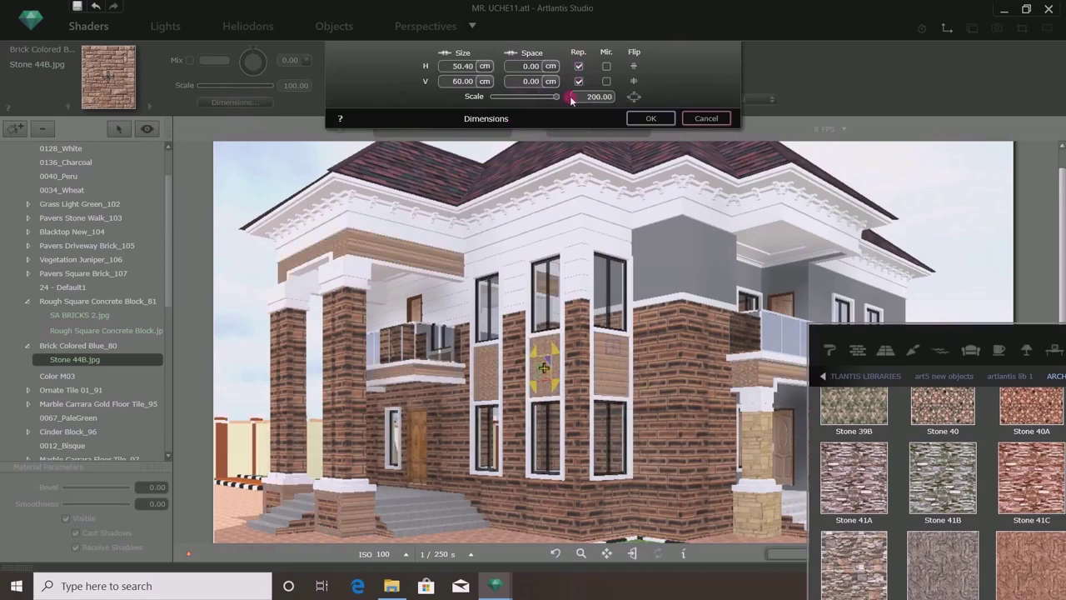
click(651, 118)
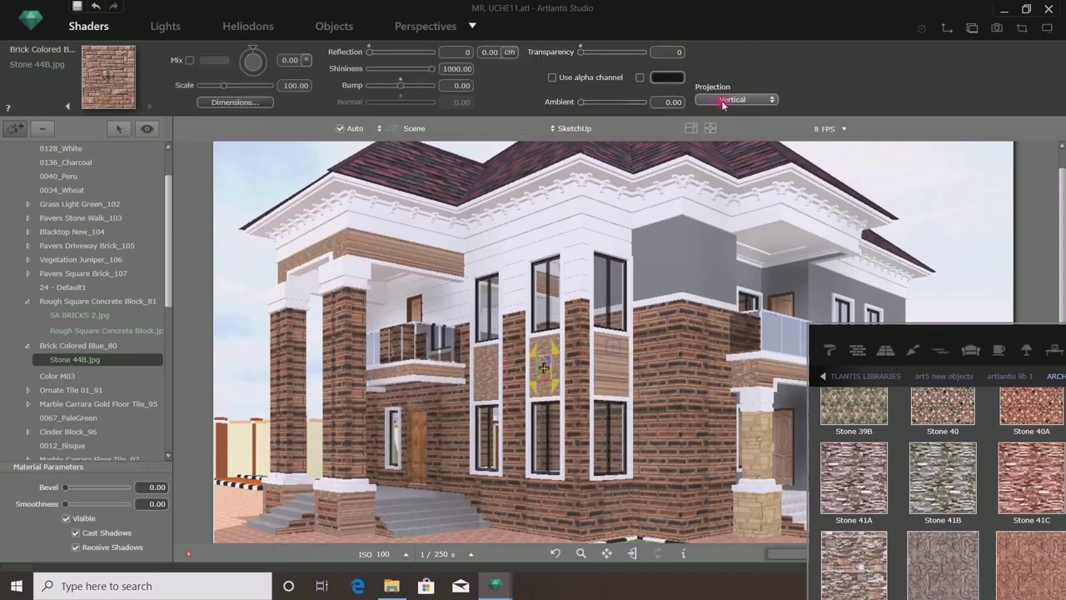
Change the Stone 44B texture's projection to Horizontal and enlarge its scale to 200.00.
click(722, 100)
click(712, 78)
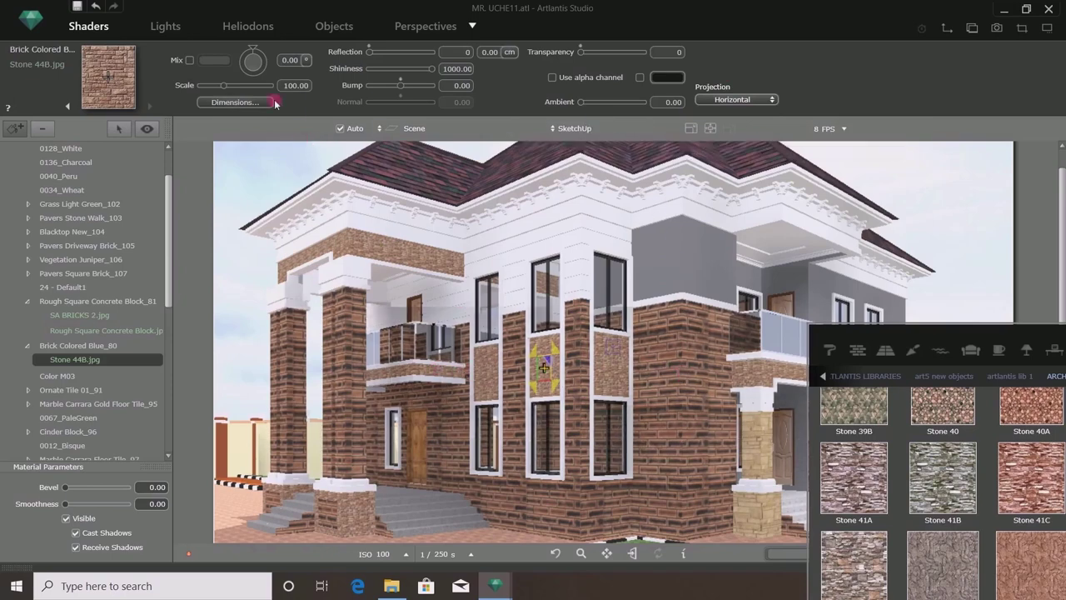
drag(223, 86, 278, 91)
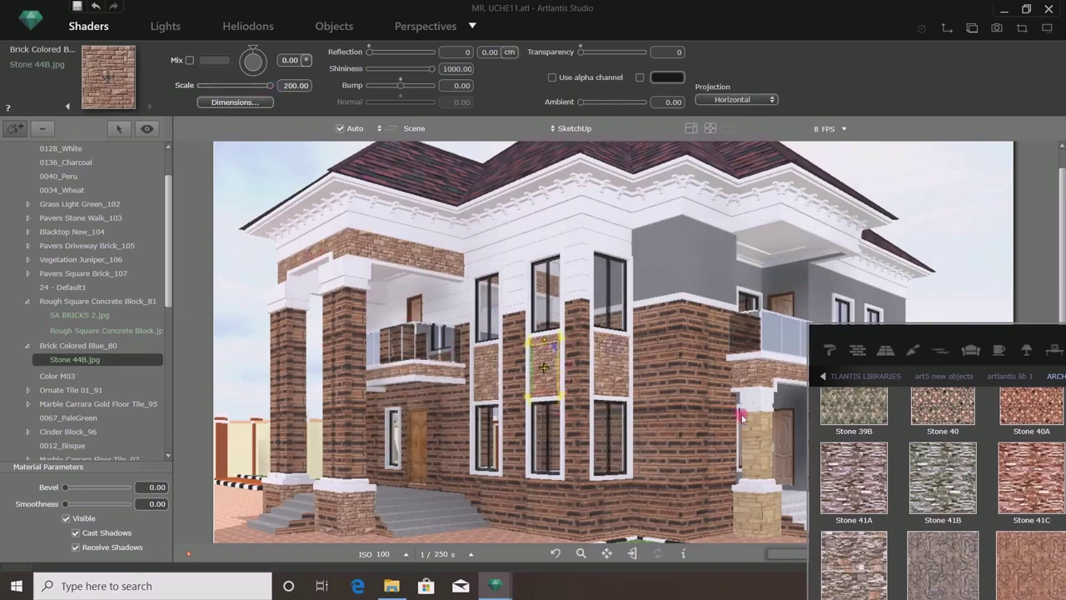
Save the project and move the catalog aside to reveal the porch columns.
drag(942, 333, 367, 410)
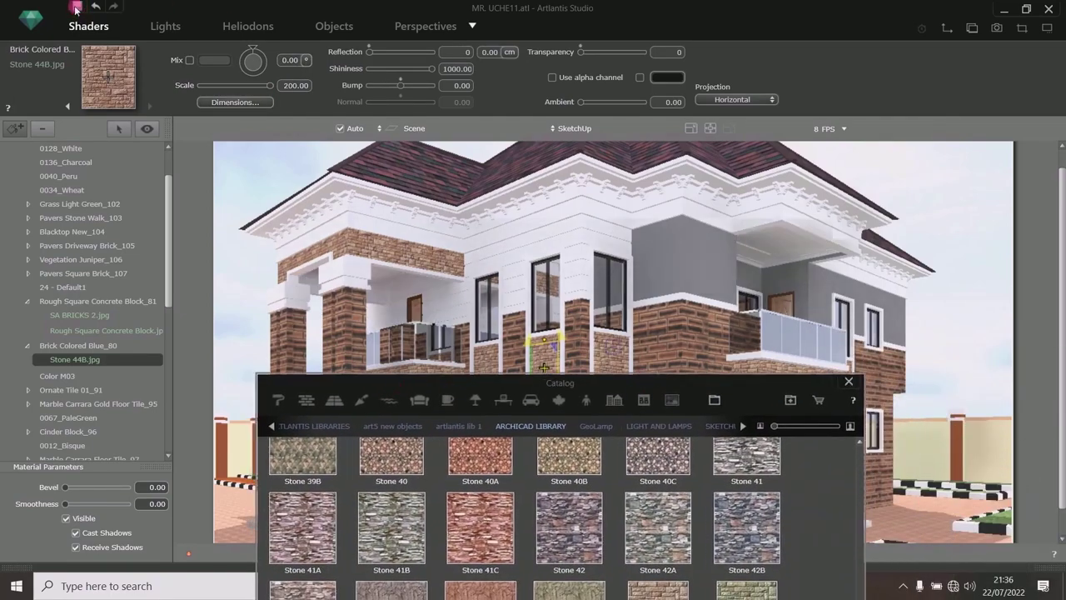
click(76, 8)
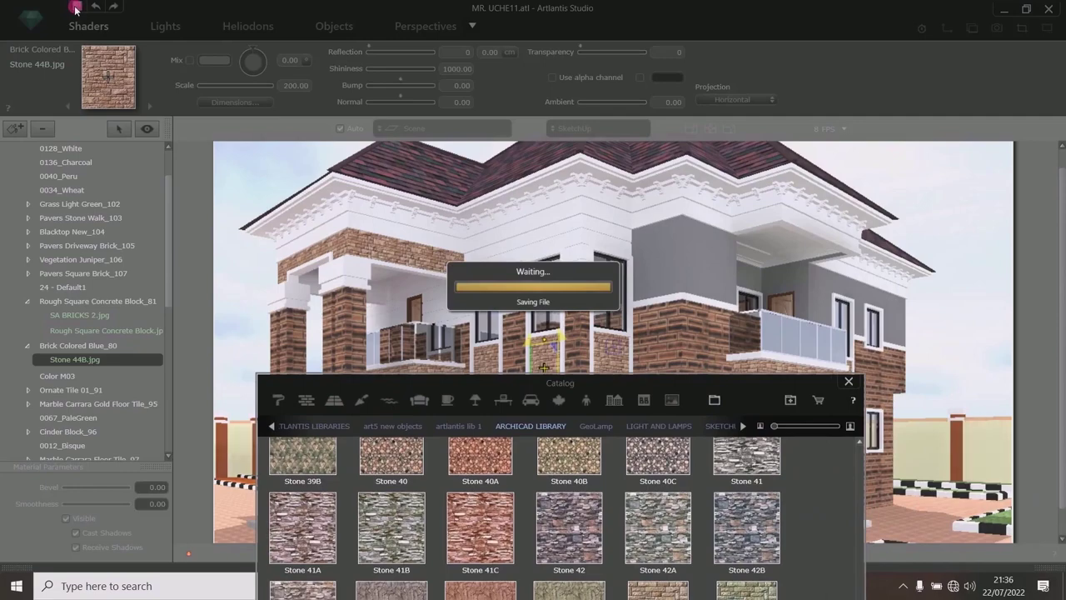
drag(774, 386, 135, 262)
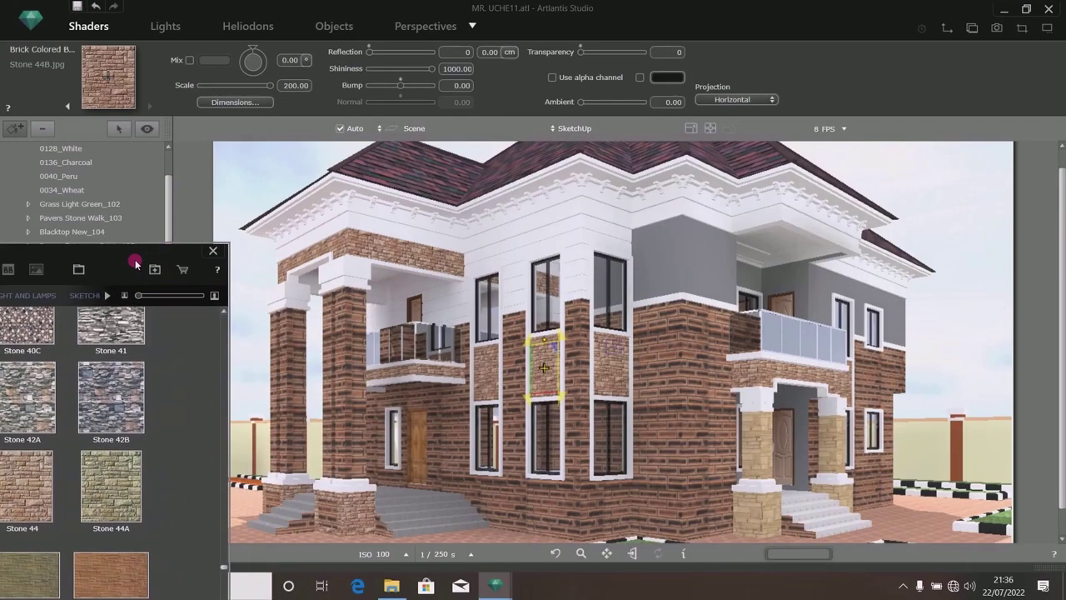
Delete the sandstone texture from the Stone Sandstone material on the side porch columns.
click(757, 445)
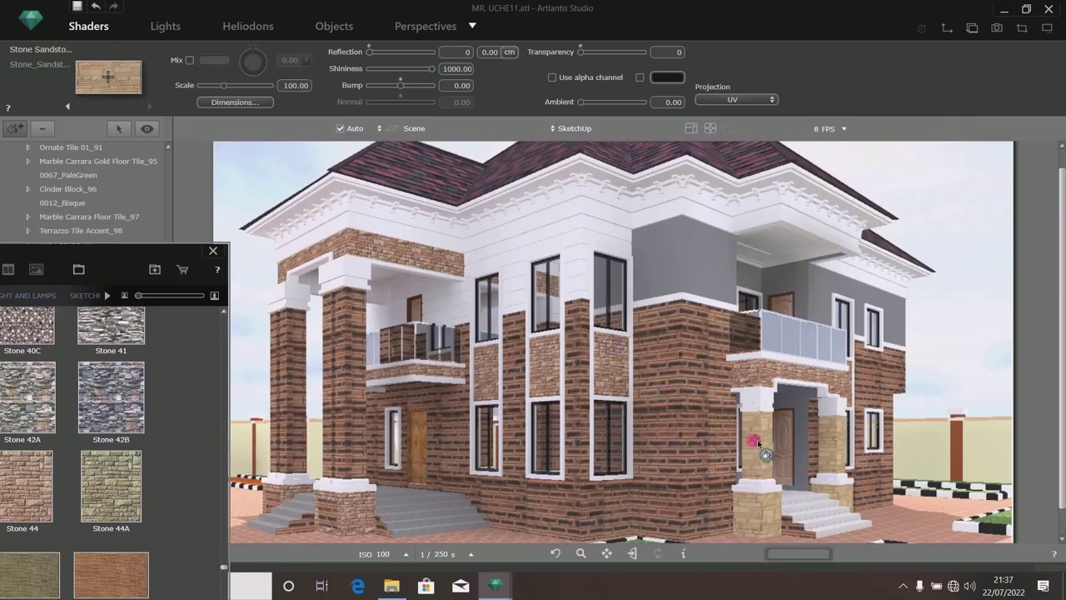
right_click(757, 441)
click(787, 450)
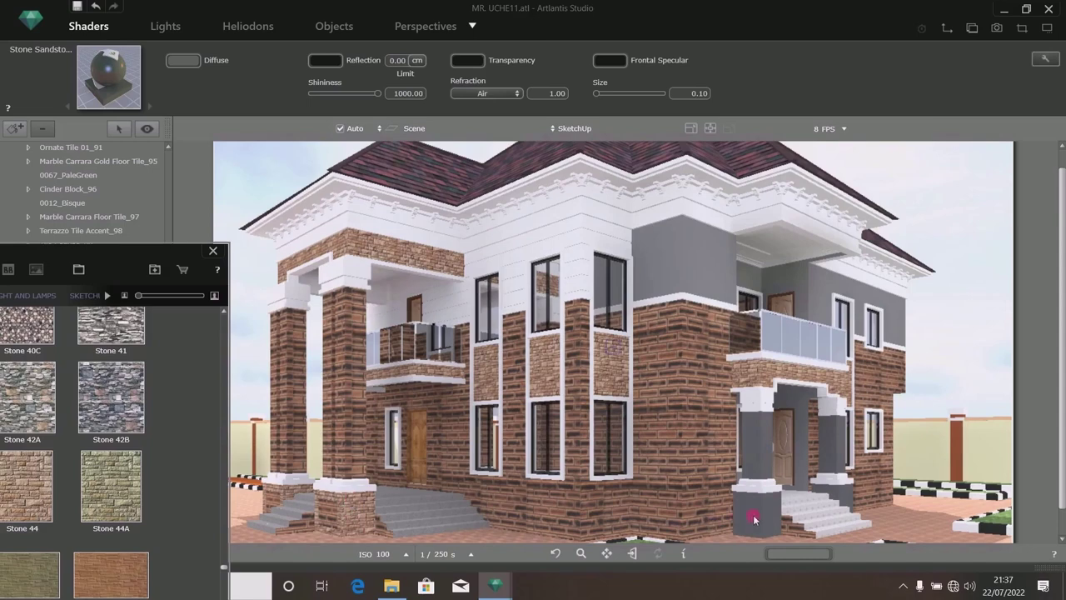
Split the side porch columns' material by mesh and select the material on the column shaft.
click(758, 451)
right_click(757, 448)
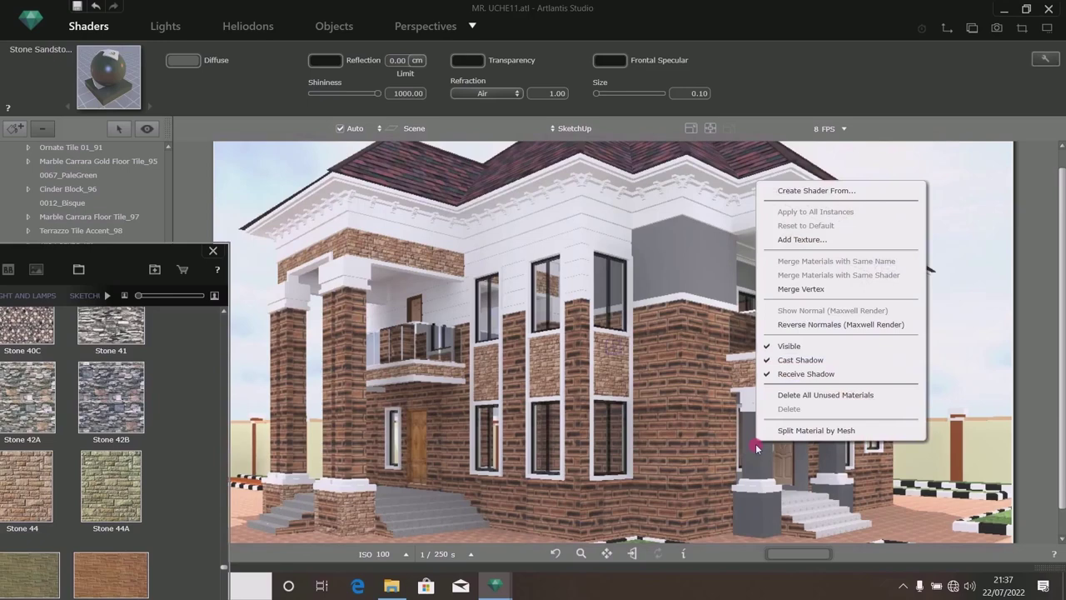
click(806, 430)
click(521, 313)
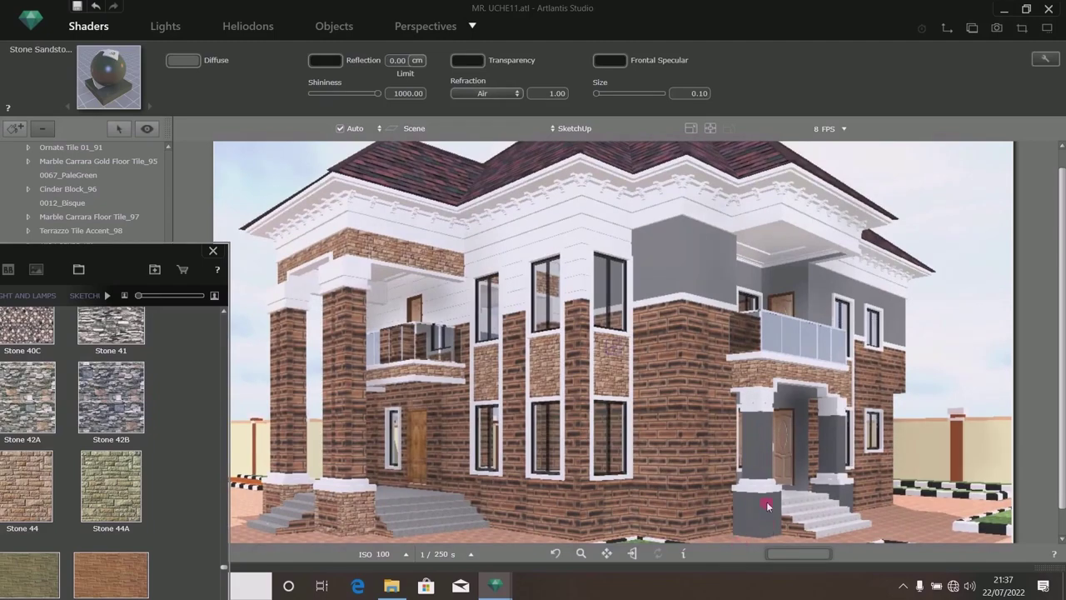
click(753, 447)
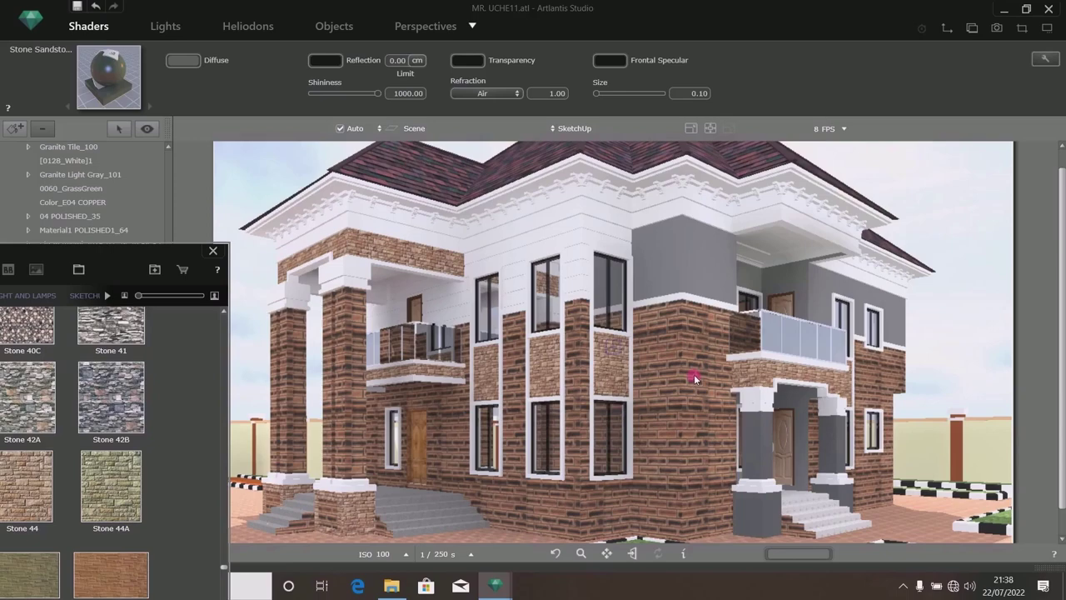
Apply the SA BRICKS 2 texture from the main wall to the shafts of both side-porch columns.
click(695, 357)
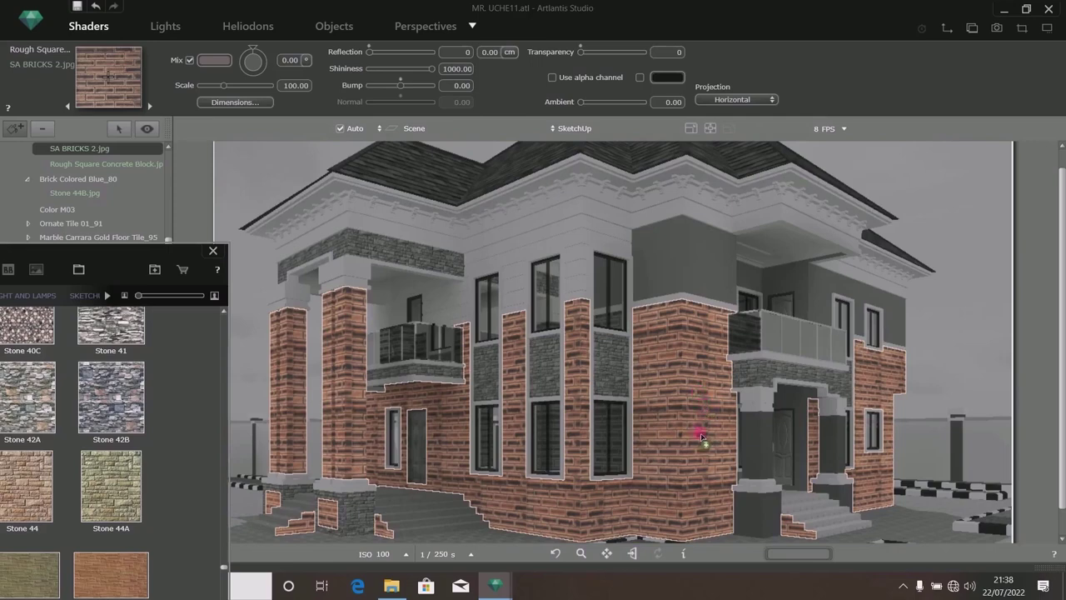
drag(756, 444, 754, 440)
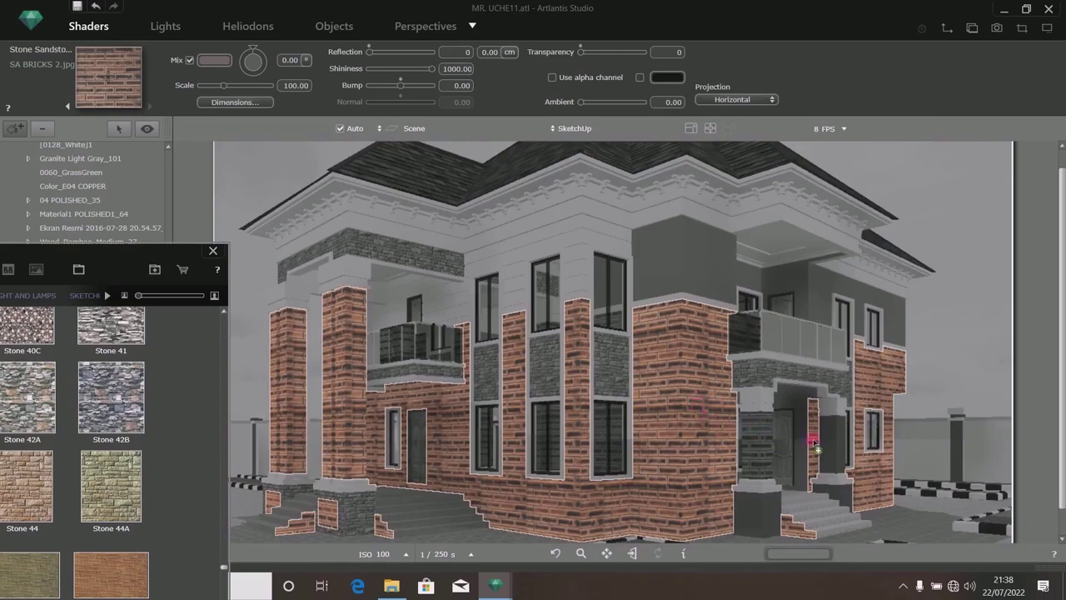
drag(816, 447, 829, 441)
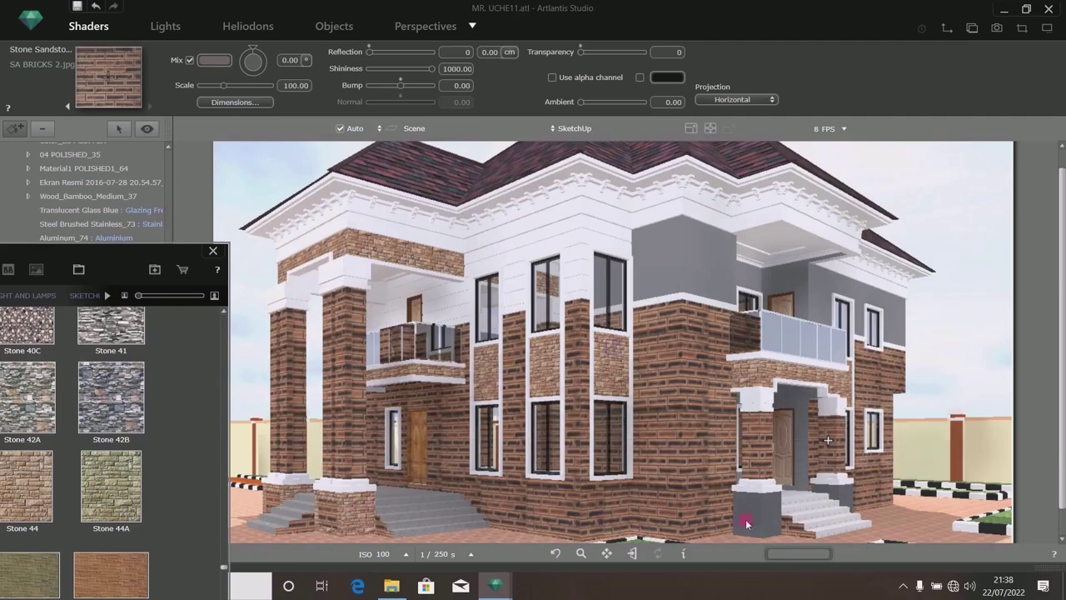
Apply the Stone 44B texture from the front column's base to both side-porch column bases, and save the project.
click(355, 509)
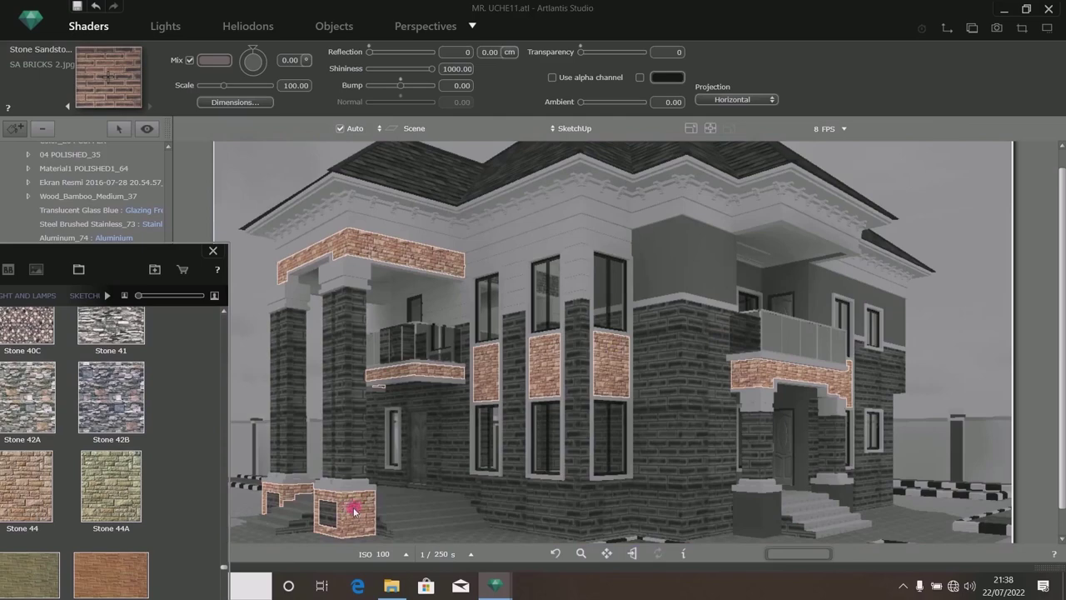
drag(360, 517, 753, 516)
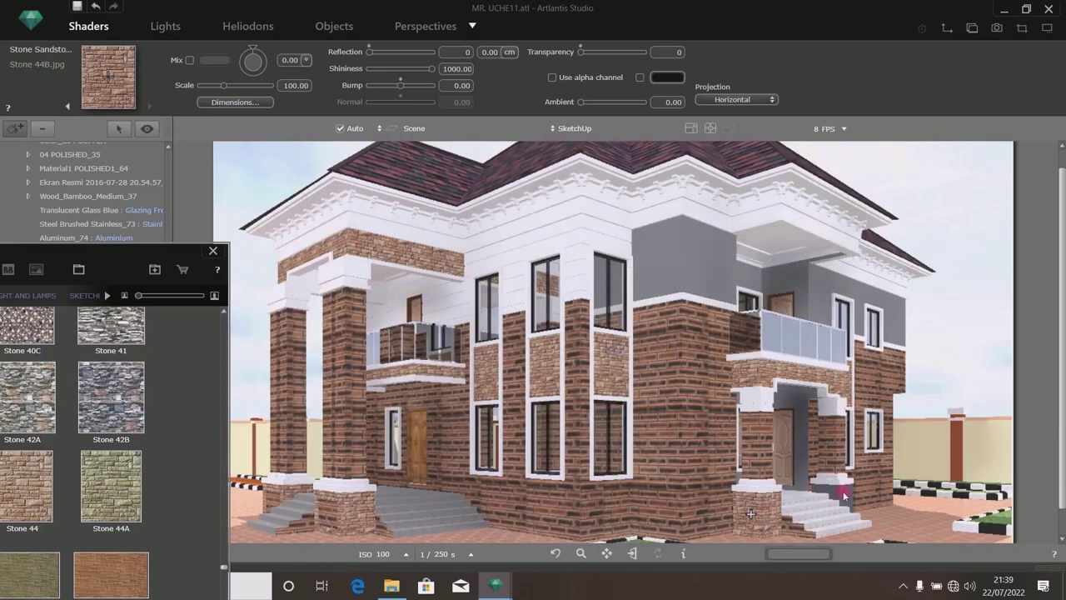
click(760, 512)
drag(853, 496, 849, 495)
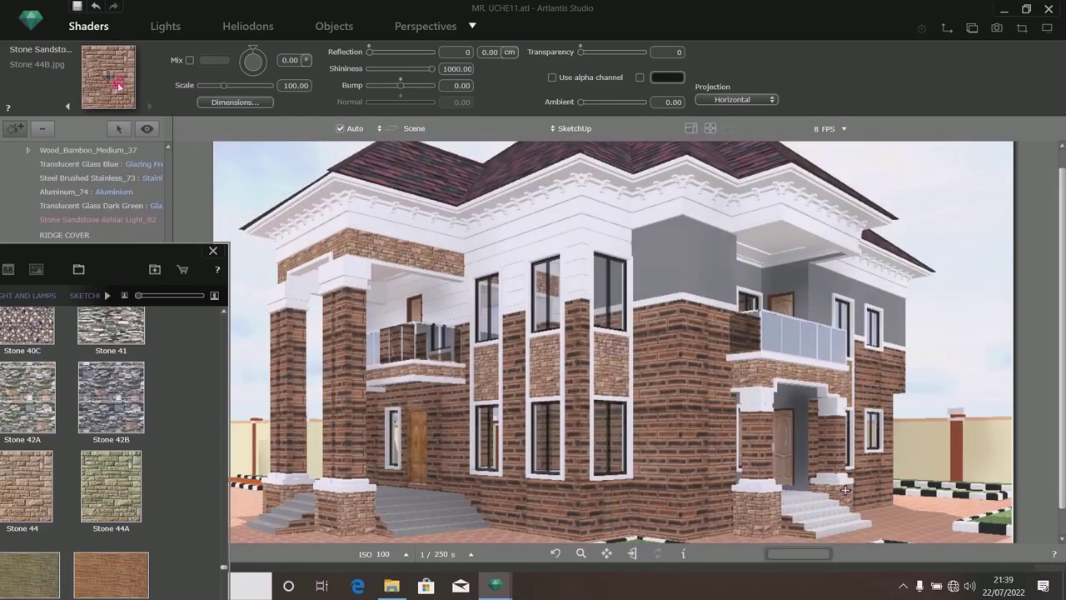
click(80, 10)
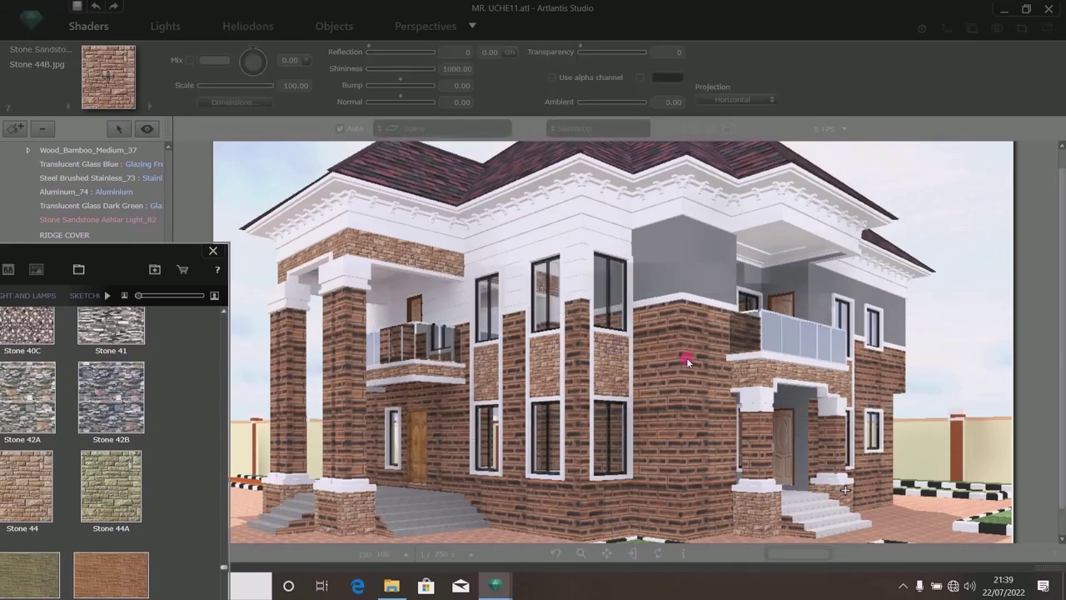
Set the diffuse colour of the grey upper walls (Color M03) to cream, RGB 237, 227, 187, and save the project.
click(677, 265)
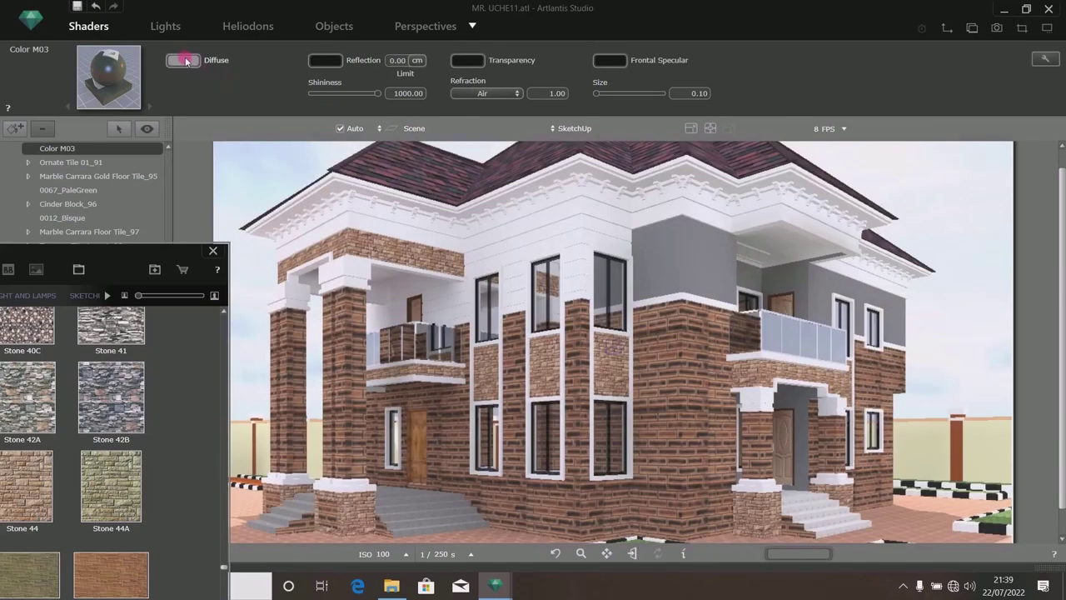
click(183, 60)
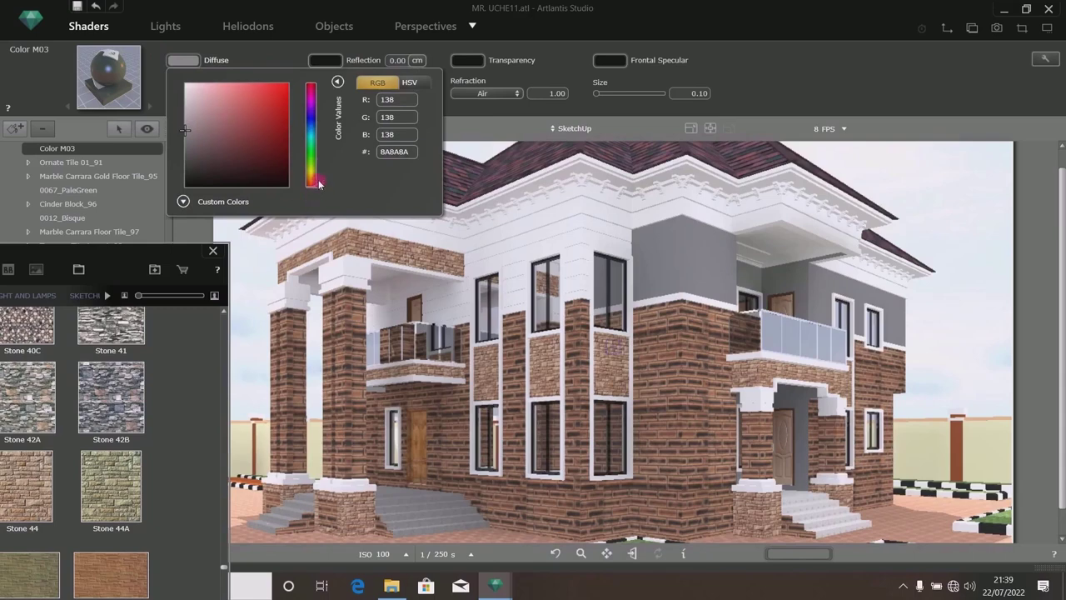
drag(319, 183, 318, 174)
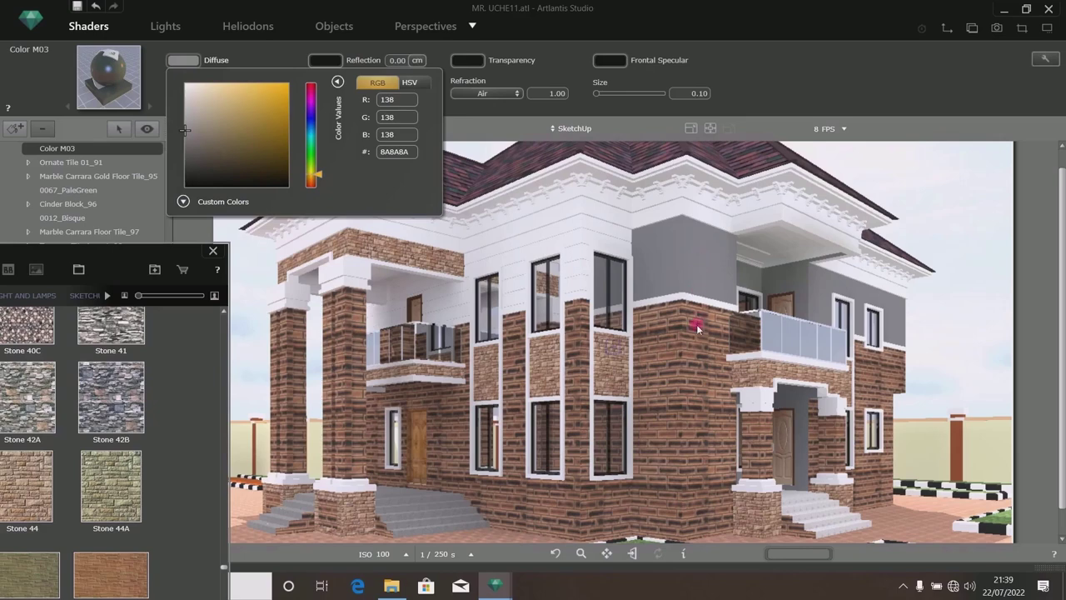
drag(187, 128, 200, 97)
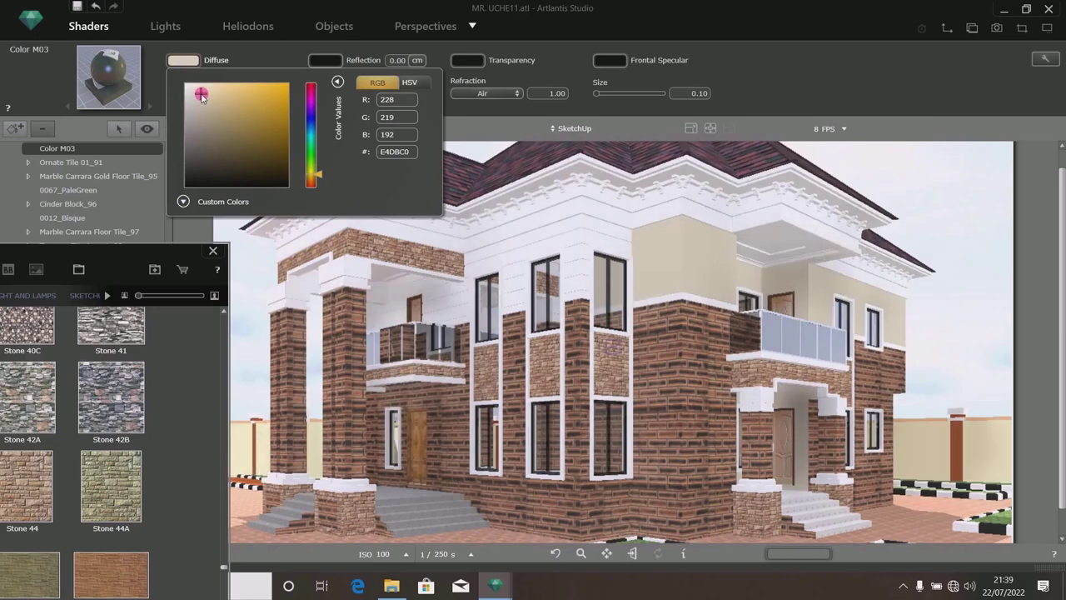
drag(201, 96, 202, 97)
drag(325, 177, 319, 175)
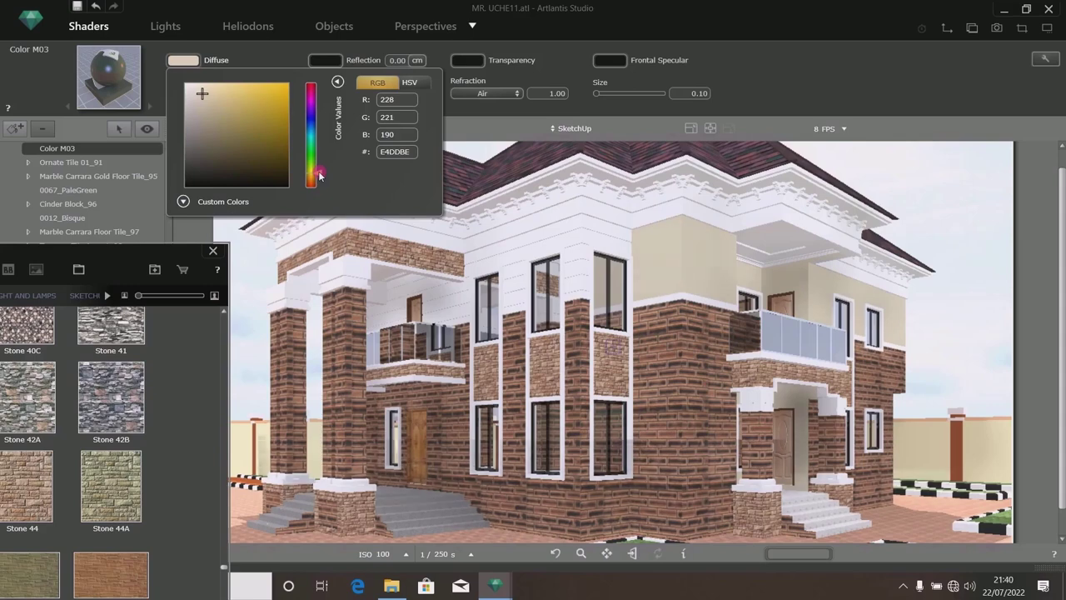
drag(205, 96, 208, 94)
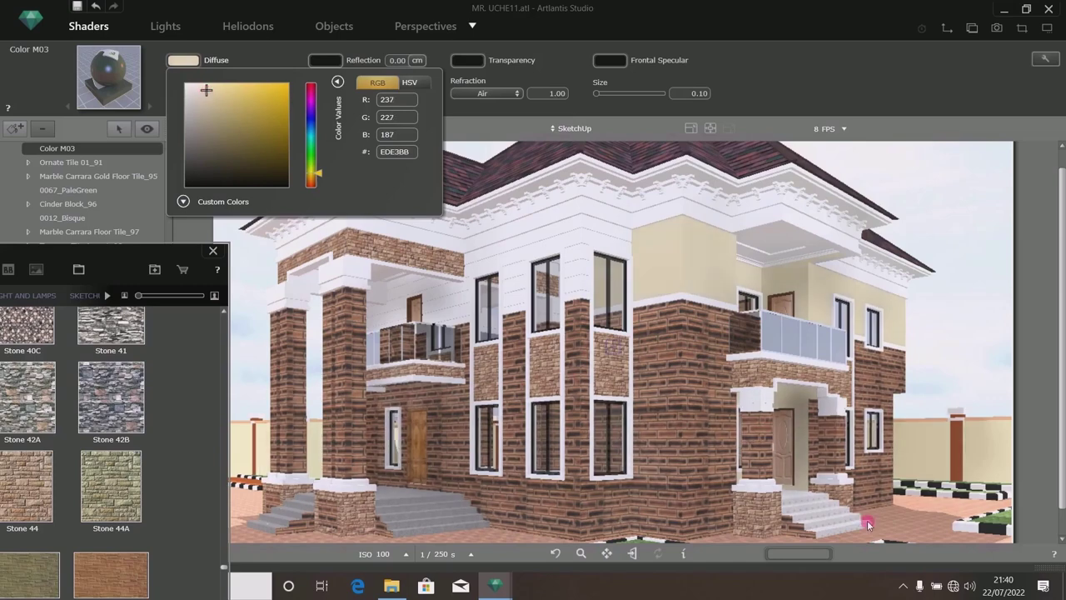
click(255, 46)
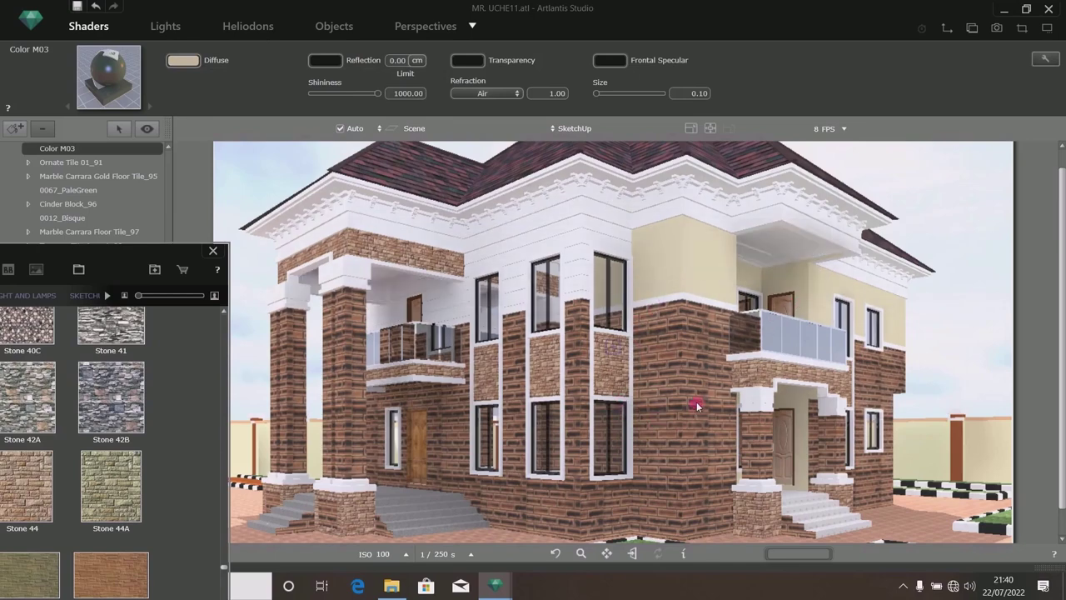
click(78, 7)
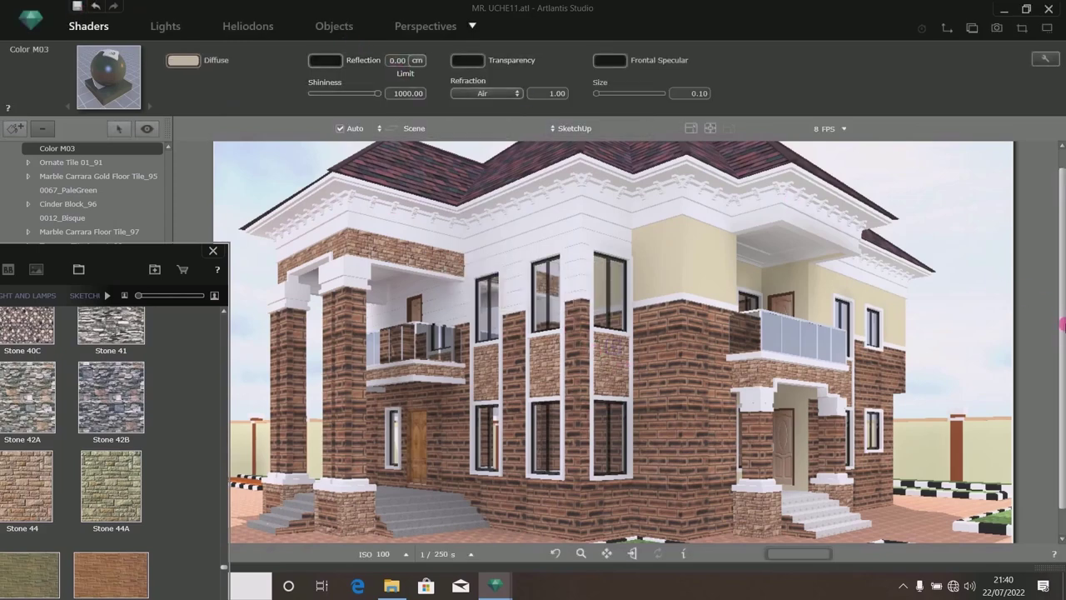
Enable the roof shingles' mix colour, set it to brown RGB 116, 101, 72, and set the texture scale to 145.60.
drag(1063, 324, 1063, 291)
click(523, 230)
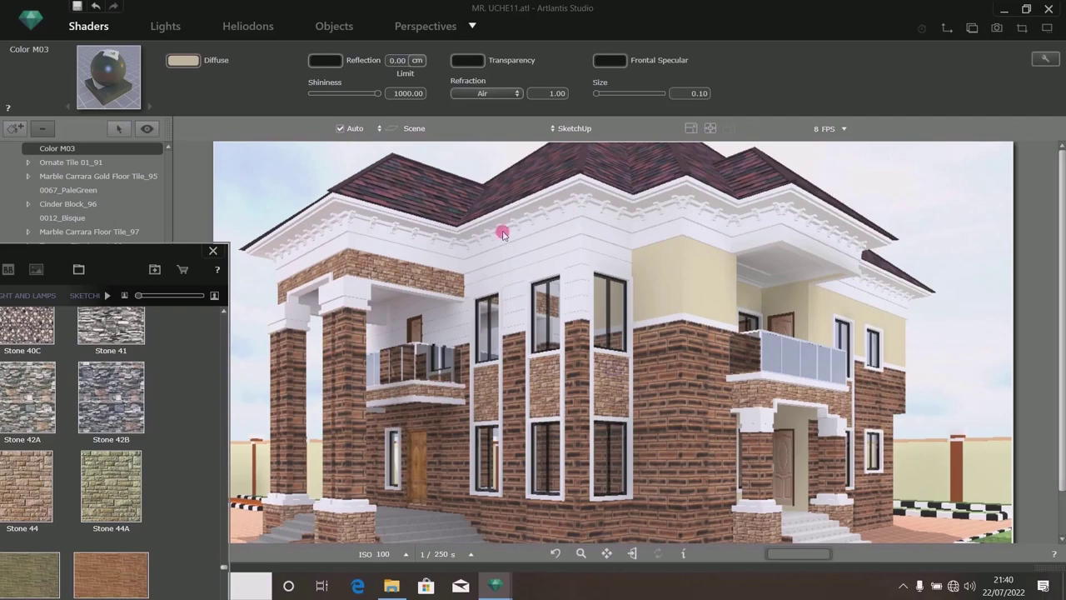
click(533, 182)
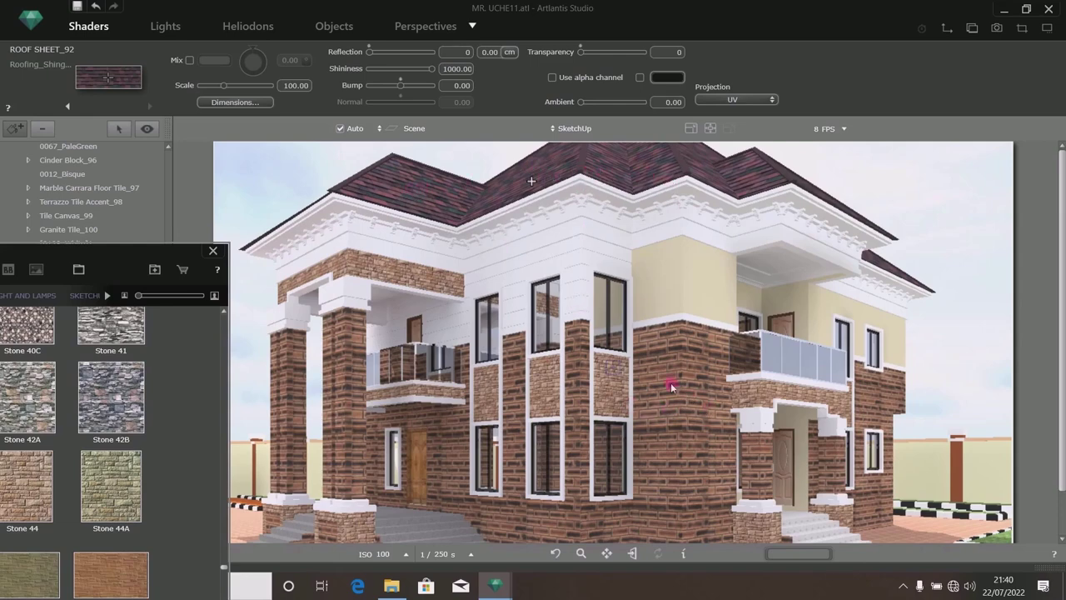
click(190, 60)
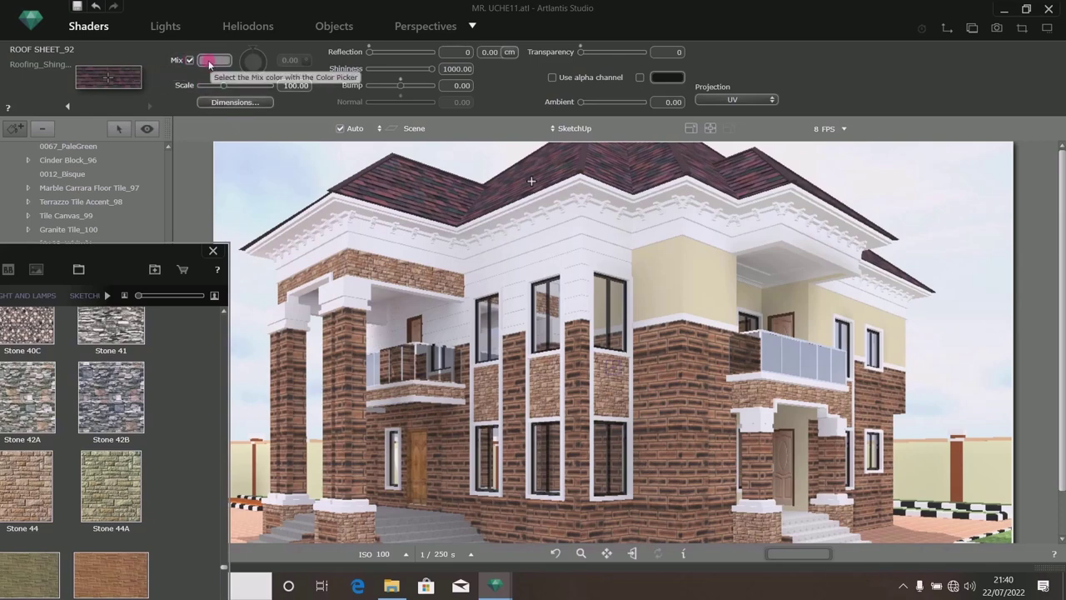
click(209, 64)
drag(349, 184, 350, 175)
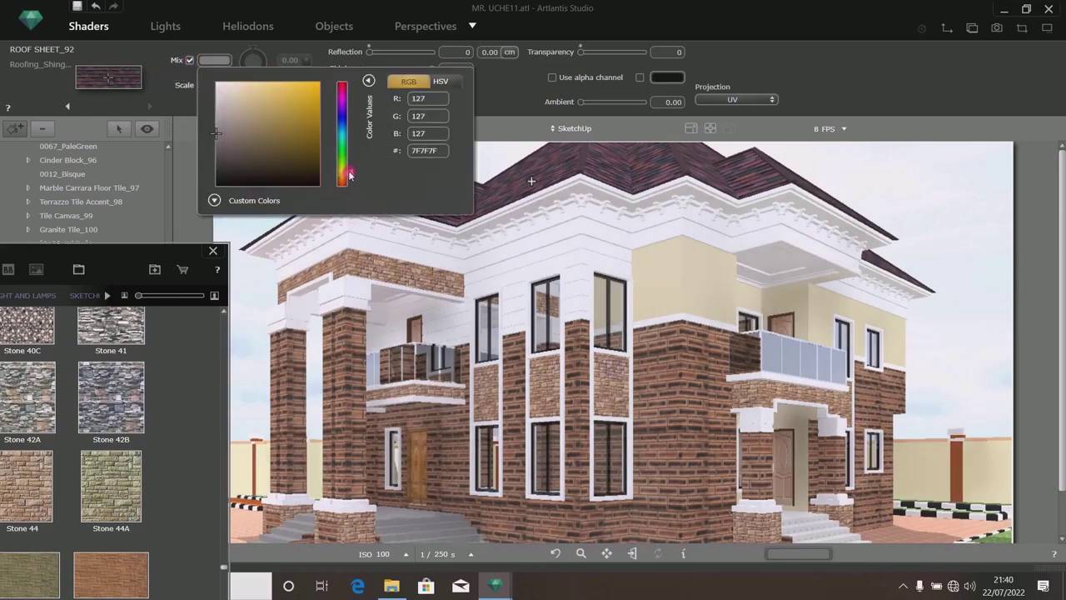
click(244, 136)
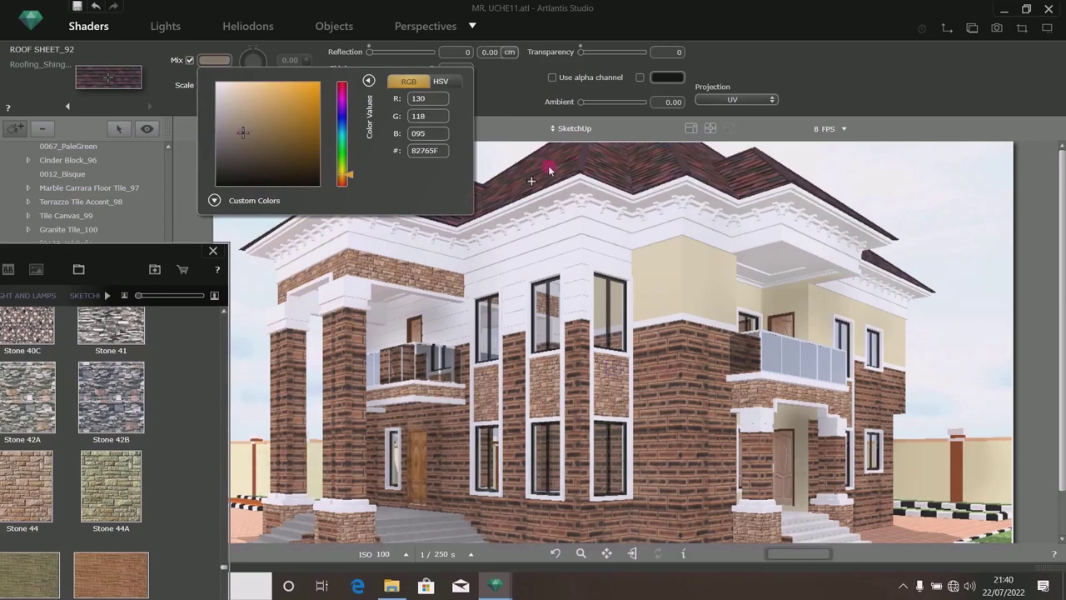
click(251, 135)
click(255, 140)
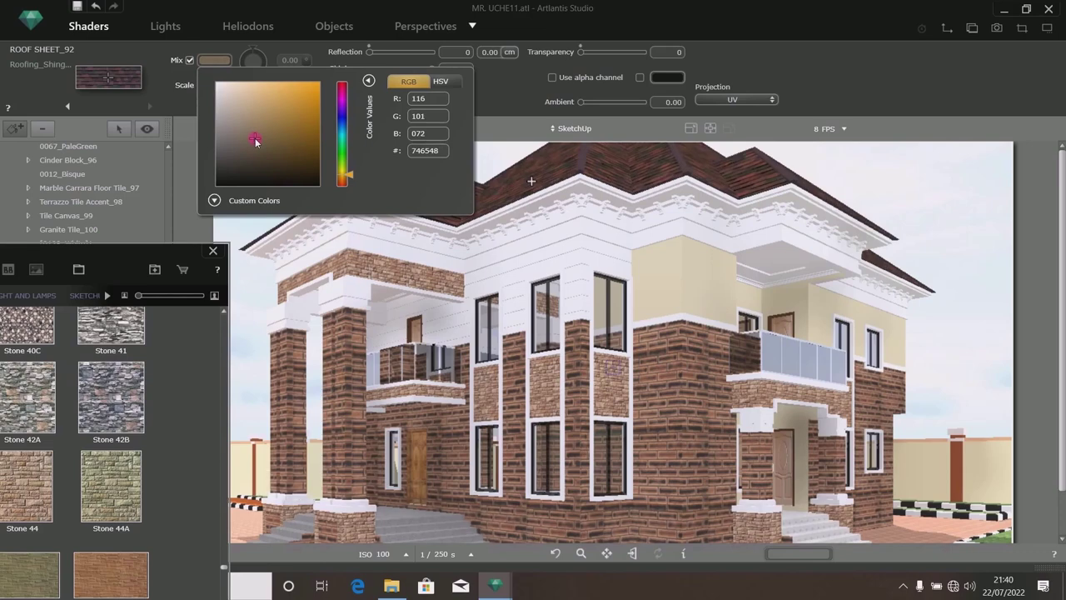
click(164, 97)
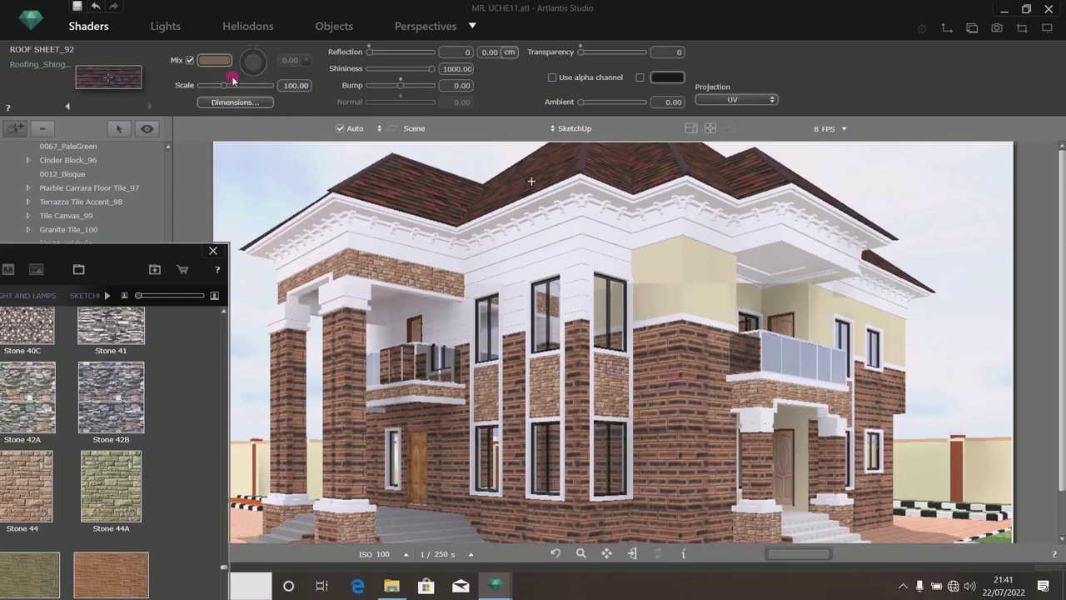
drag(224, 88, 246, 88)
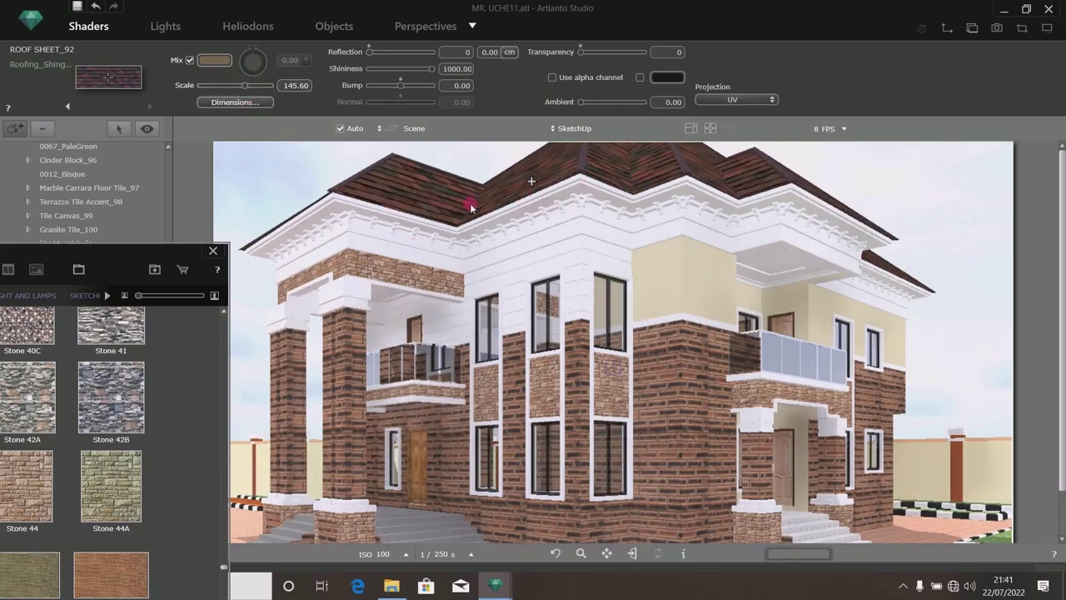
Change the diffuse colour of the RIDGE COVER material to a dark reddish brown and save the project.
click(582, 165)
click(583, 164)
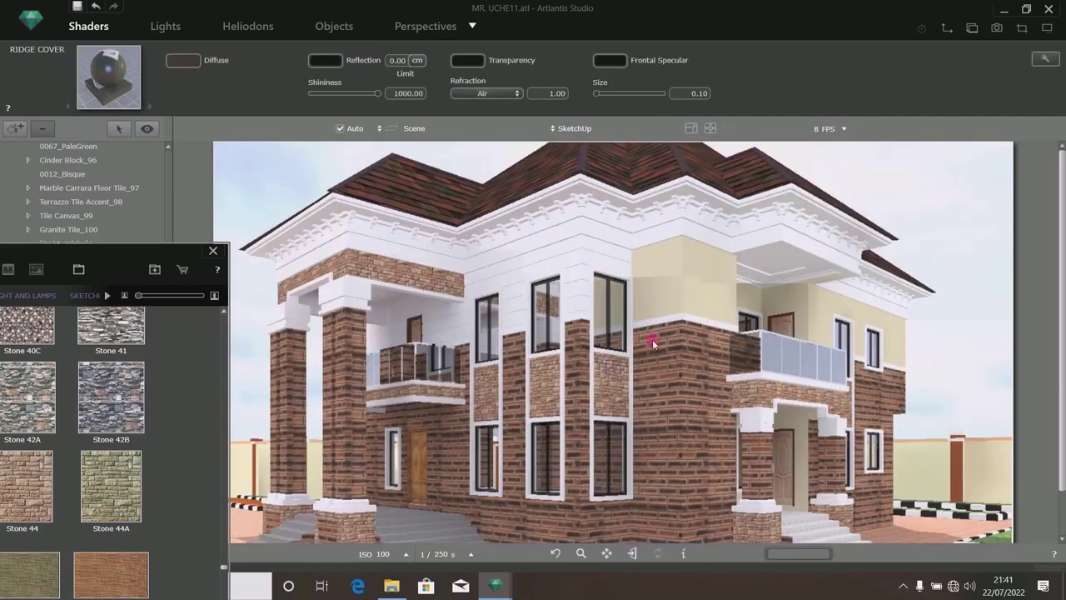
click(183, 60)
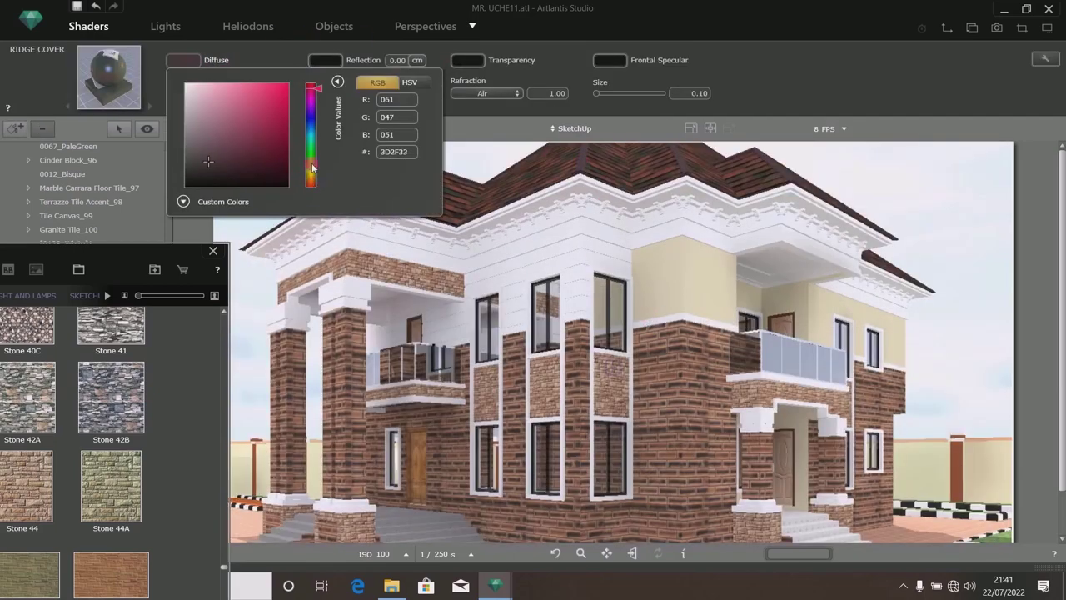
click(312, 100)
drag(326, 145, 327, 183)
click(232, 168)
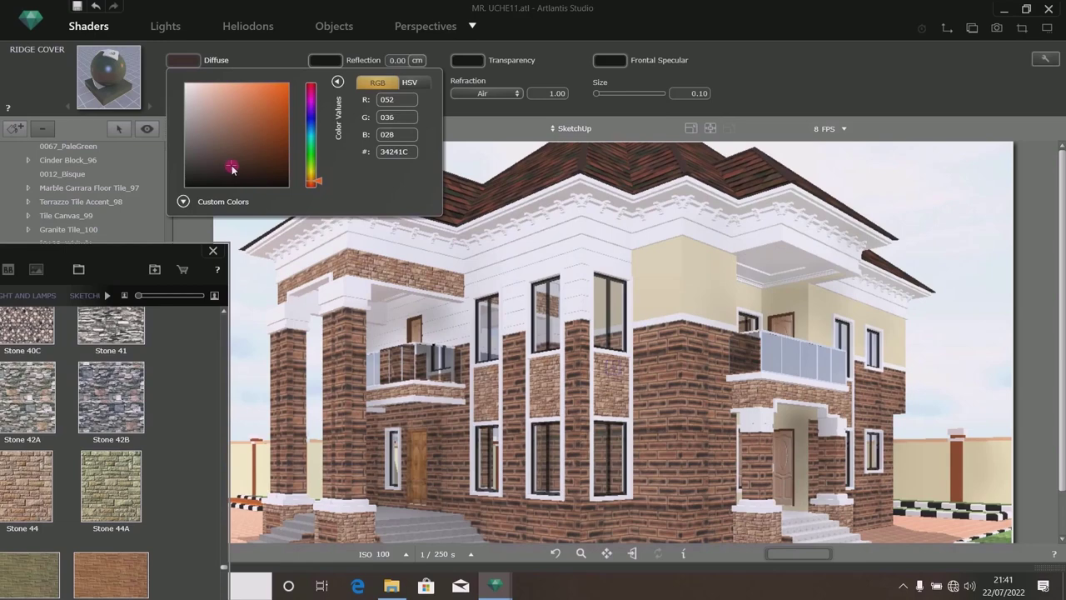
drag(232, 170, 237, 166)
click(145, 87)
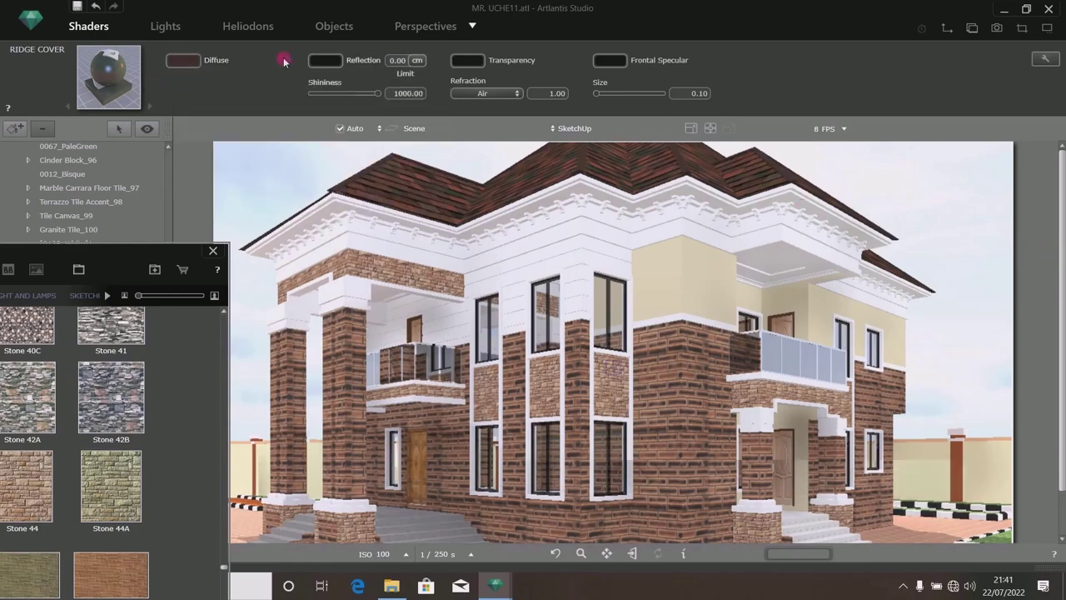
key(ctrl+s)
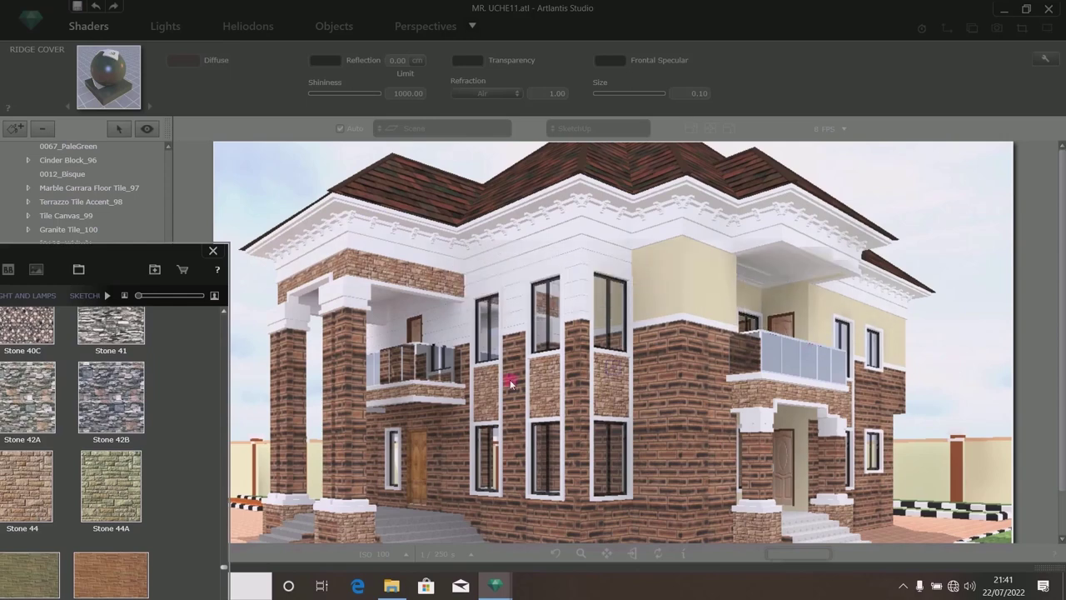
Display the SHADER PACK 3 textures in the catalog and move the catalog clear of the front entrance.
drag(1063, 262, 1063, 399)
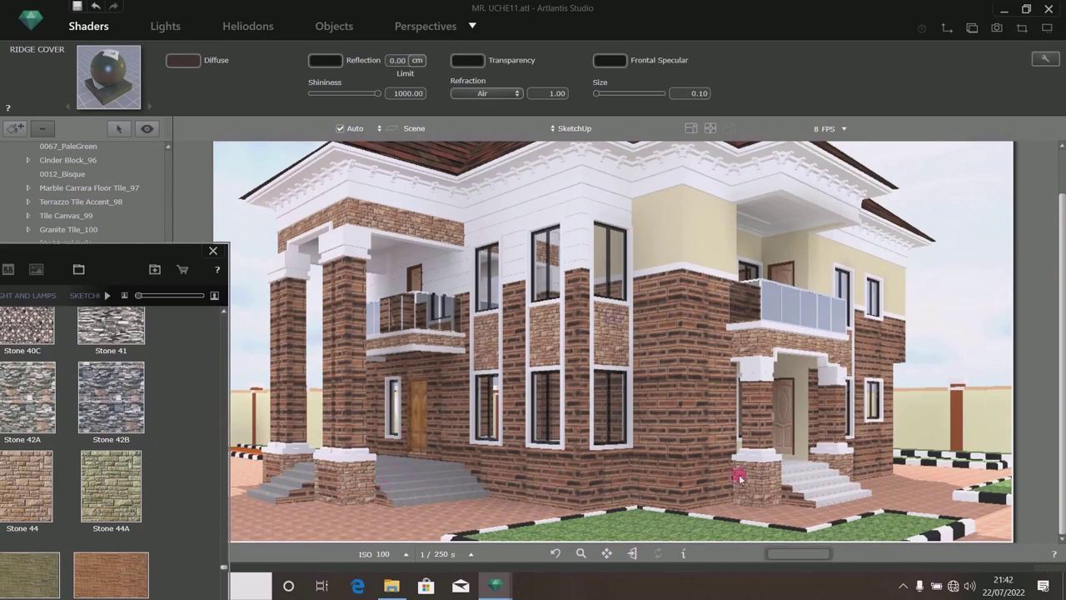
drag(125, 271, 639, 152)
click(626, 178)
click(535, 178)
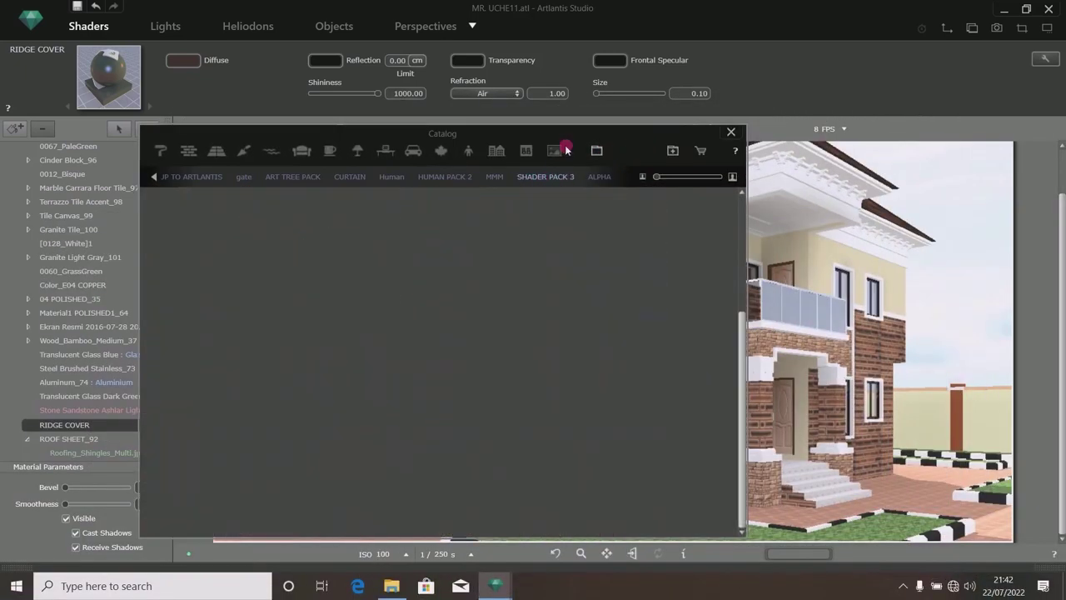
drag(564, 131, 991, 106)
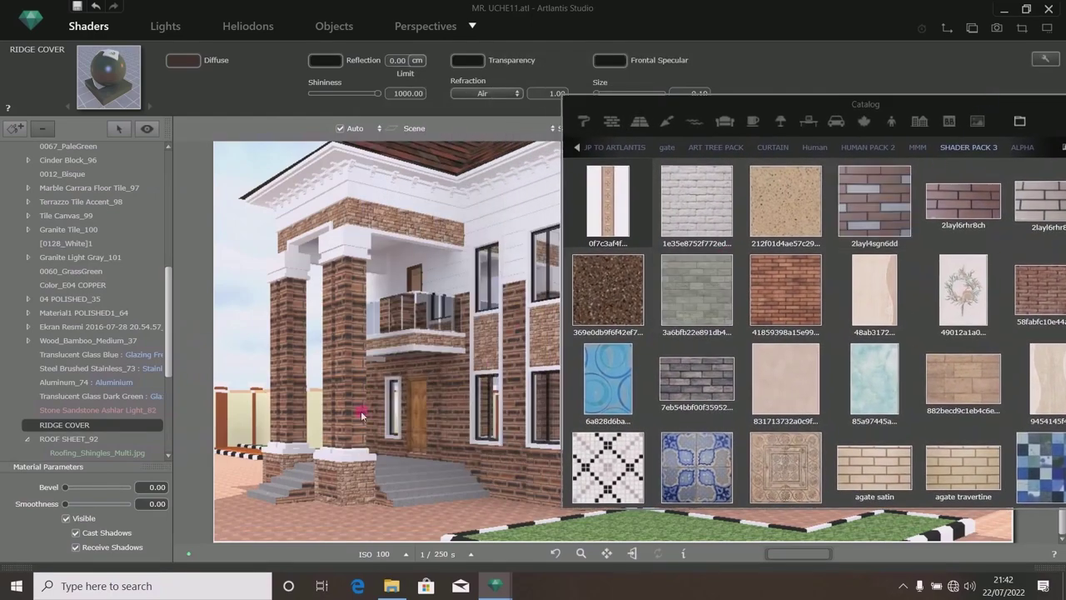
Reposition the SketchUp perspective camera for a close view of the front entrance's floor, steps and wooden door.
drag(418, 463, 414, 30)
click(414, 30)
mouse_move(435, 455)
mouse_down()
mouse_move(440, 442)
mouse_move(424, 493)
mouse_up()
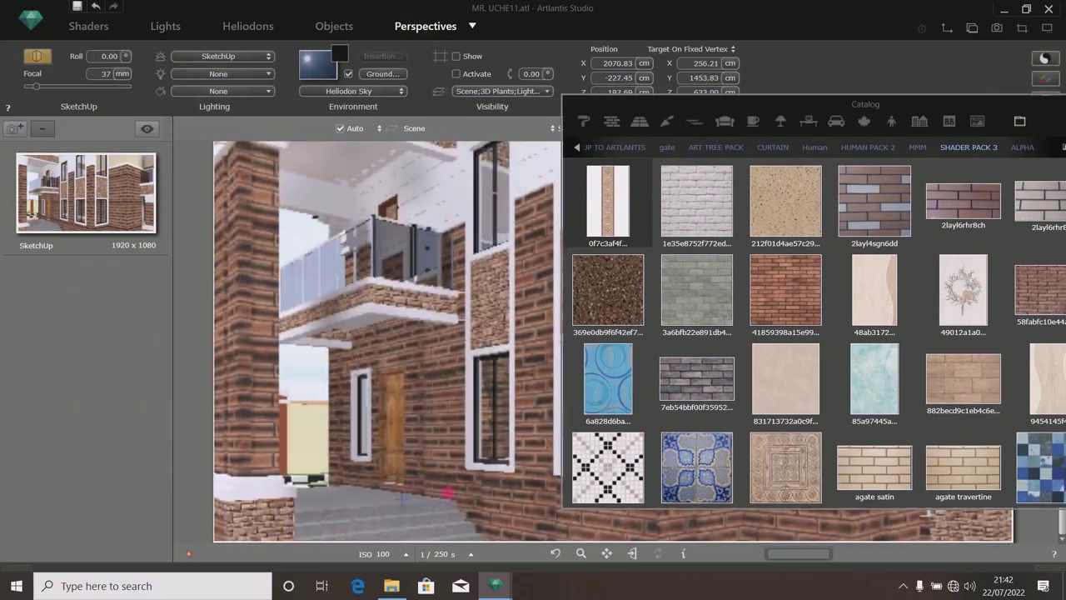
click(603, 554)
drag(472, 461, 476, 448)
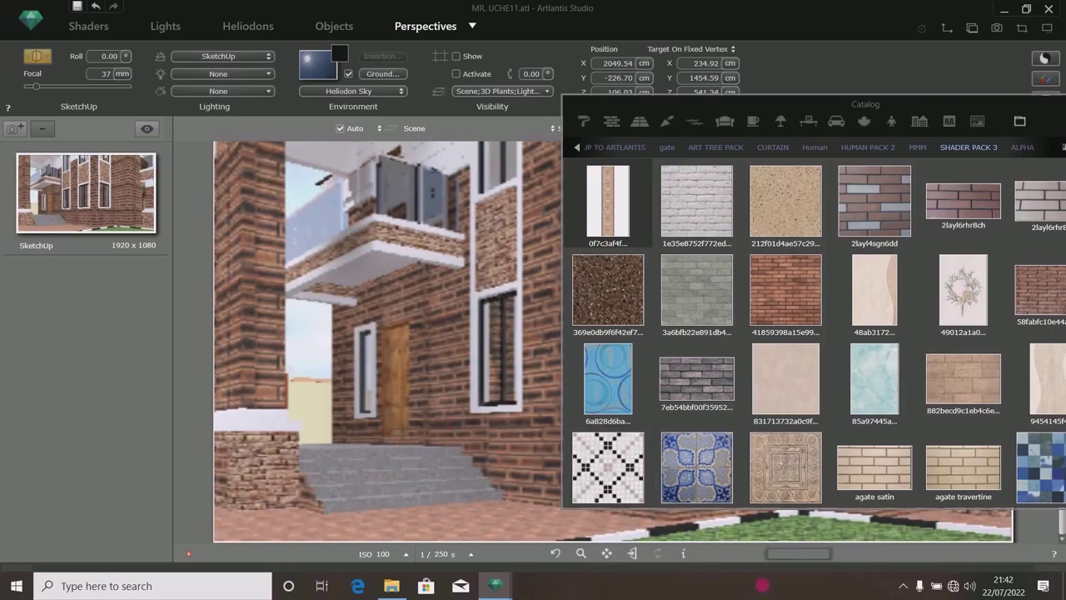
click(903, 585)
drag(420, 342, 364, 479)
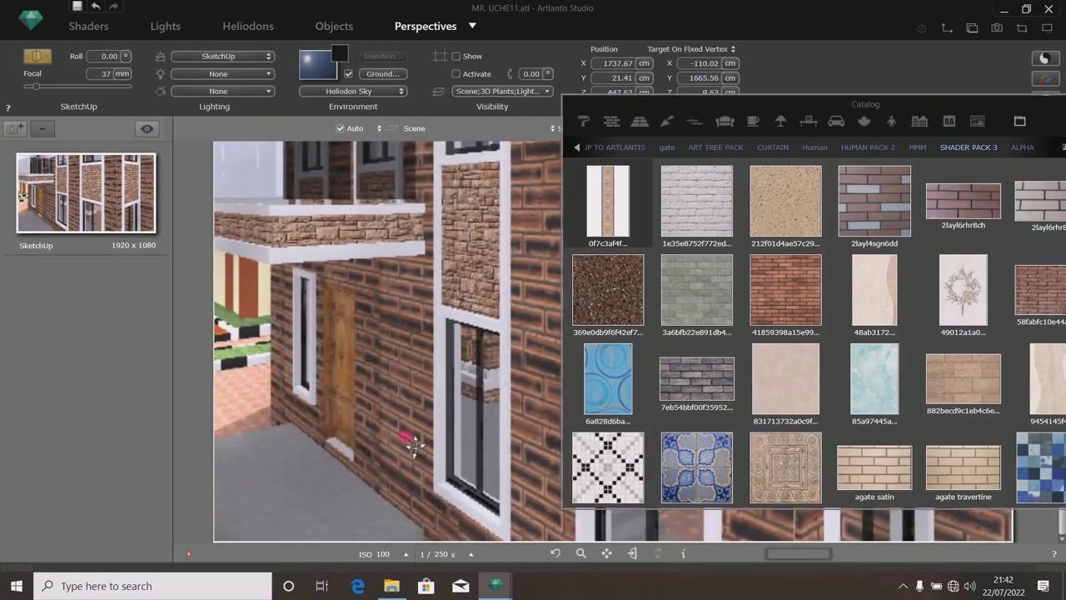
click(607, 553)
drag(445, 433, 469, 393)
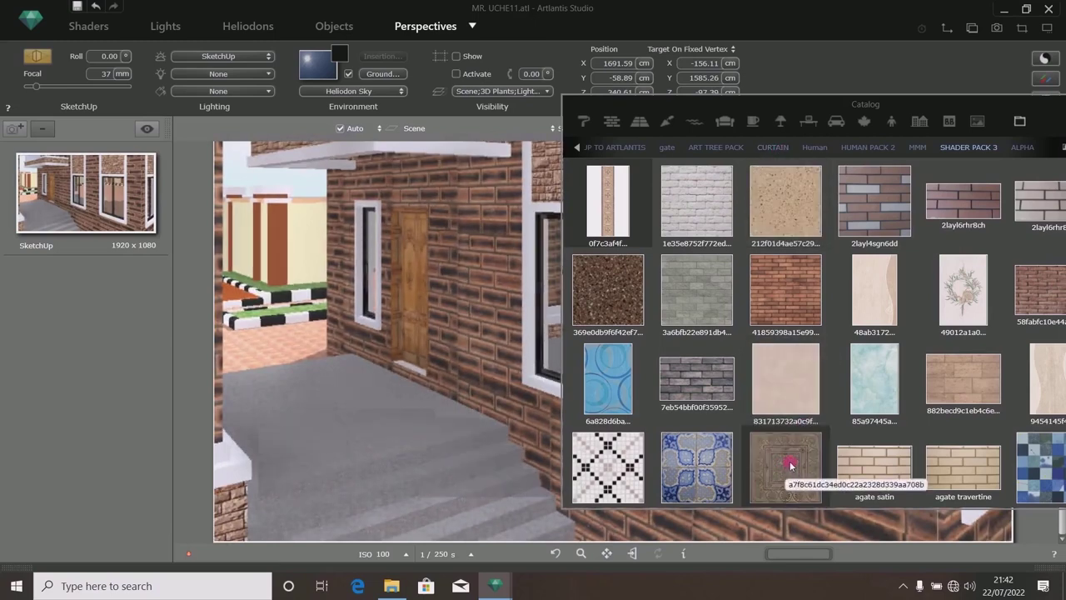
Apply the ornate beige tile texture a7f8c61dc34ed0c22a2328d339aa708b to the front entrance floor and steps, and move the catalog aside.
click(88, 27)
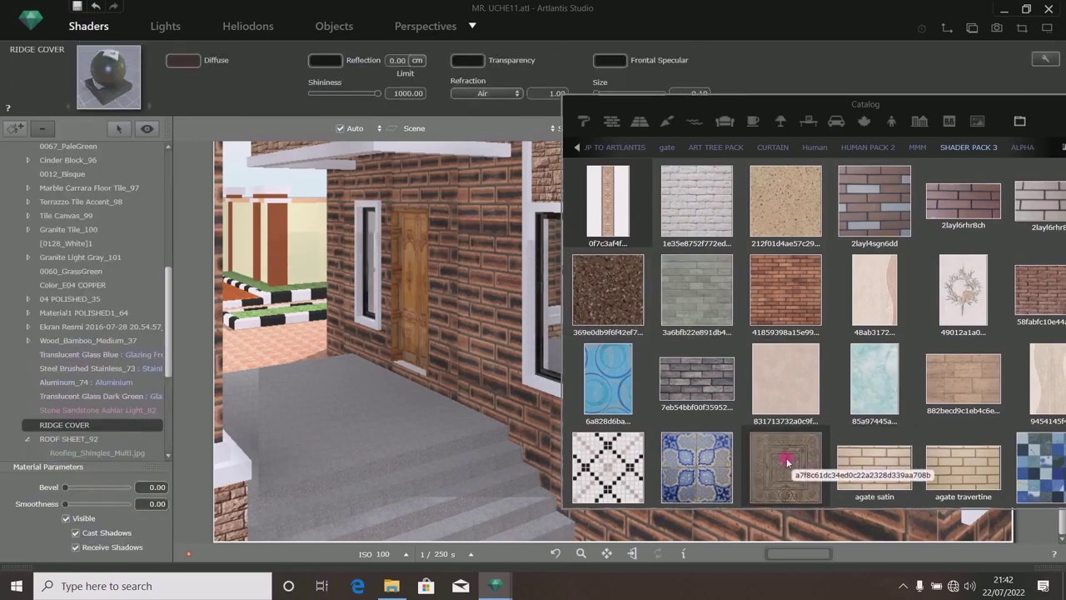
drag(788, 461, 419, 442)
drag(774, 100, 886, 435)
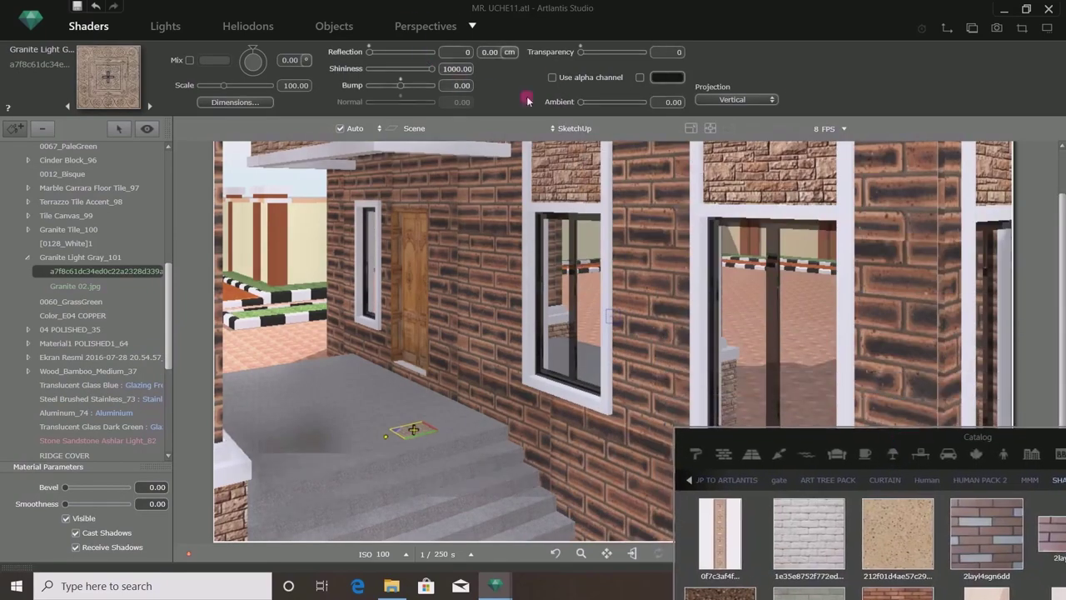
Set the entrance tile texture's size to 60 by 60 cm with 1 cm spacing horizontally and vertically.
click(233, 102)
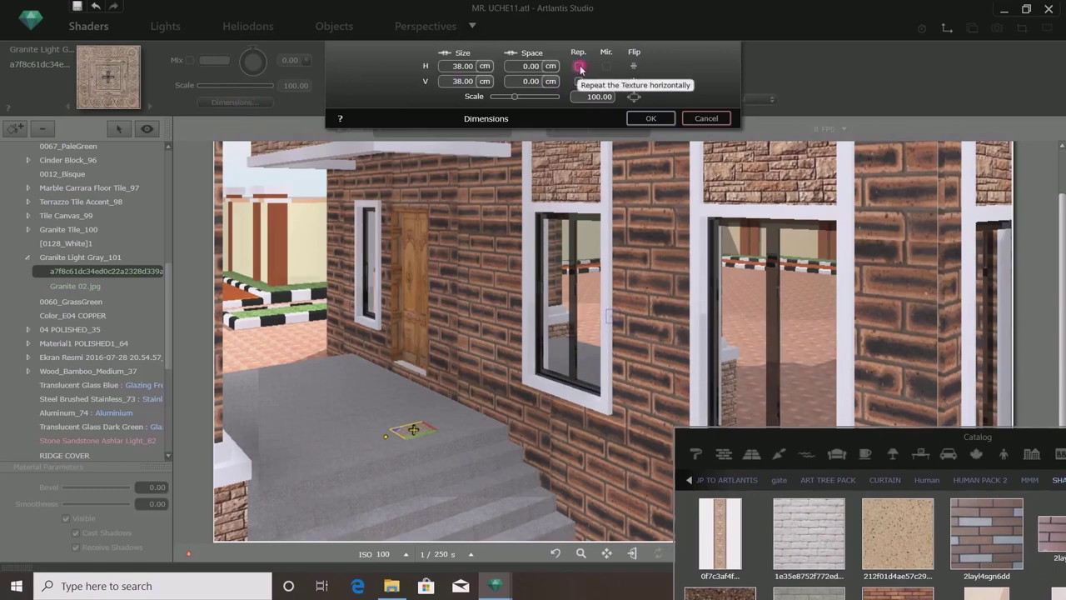
double_click(463, 66)
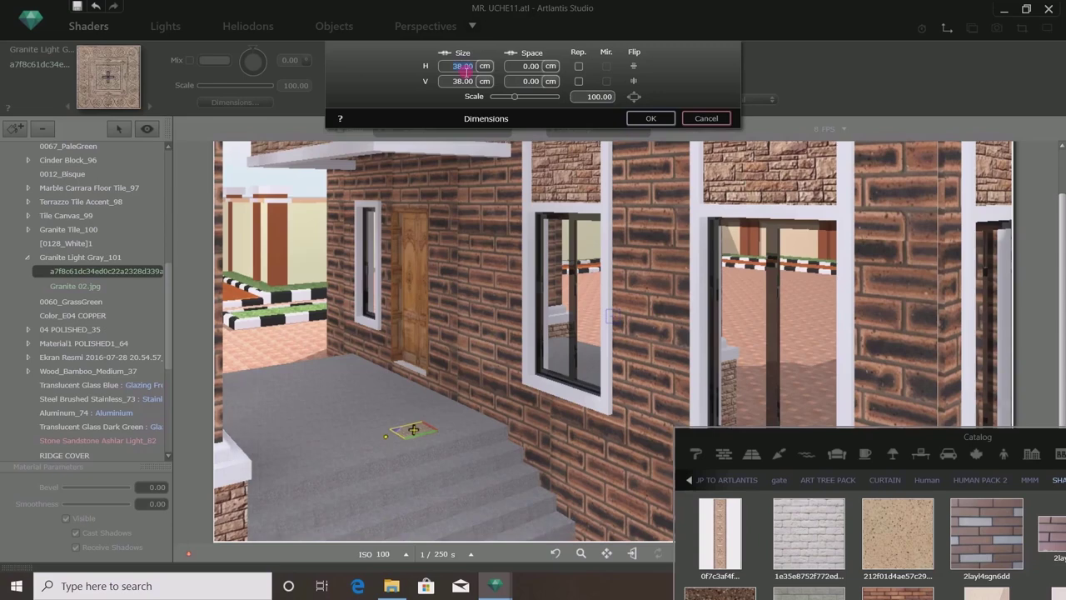
text(60)
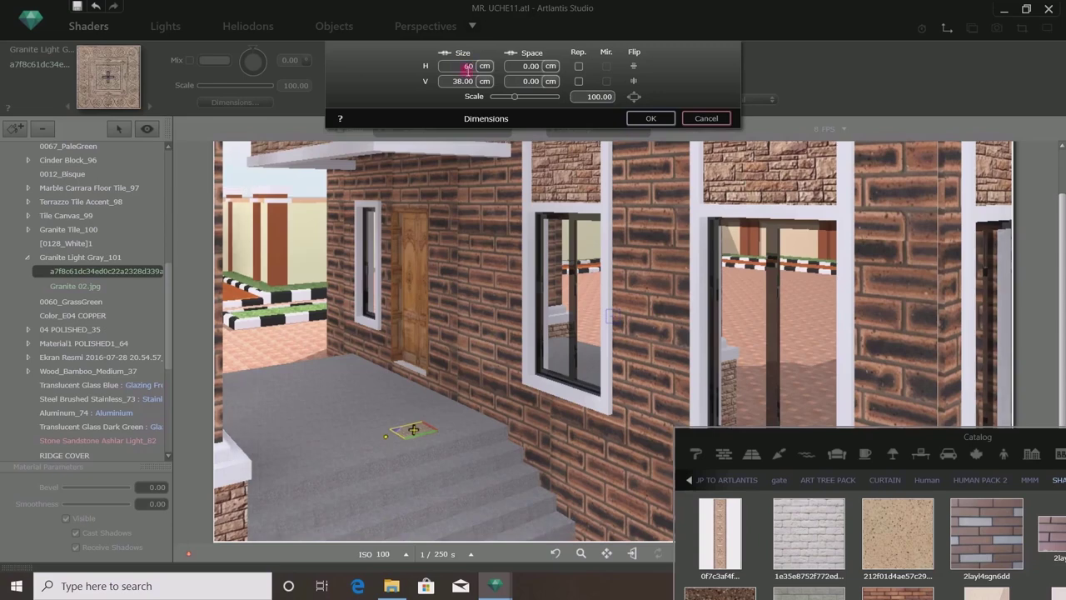
double_click(463, 81)
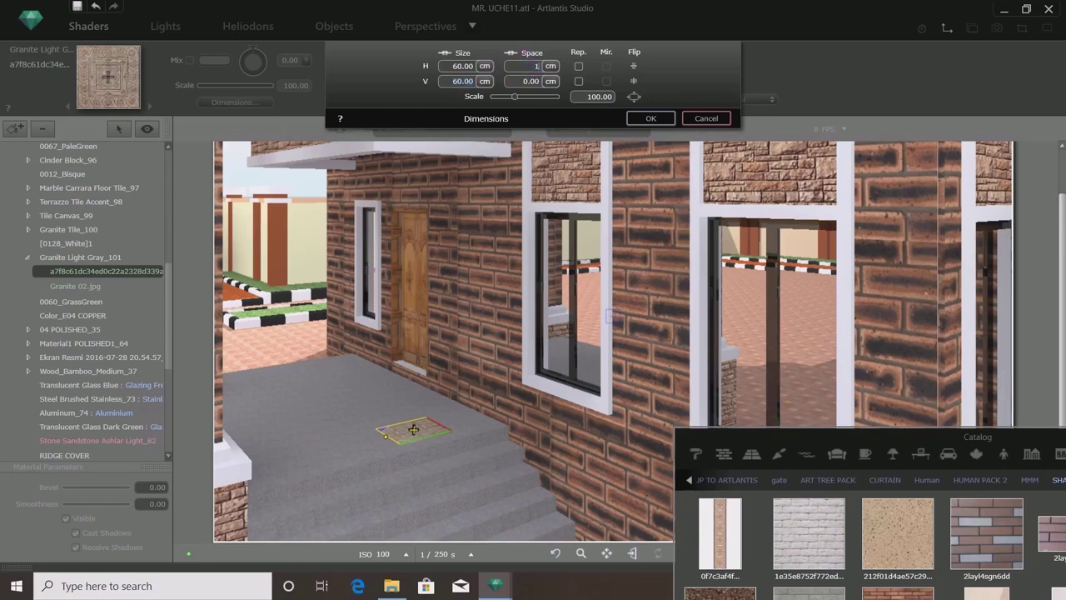
click(532, 82)
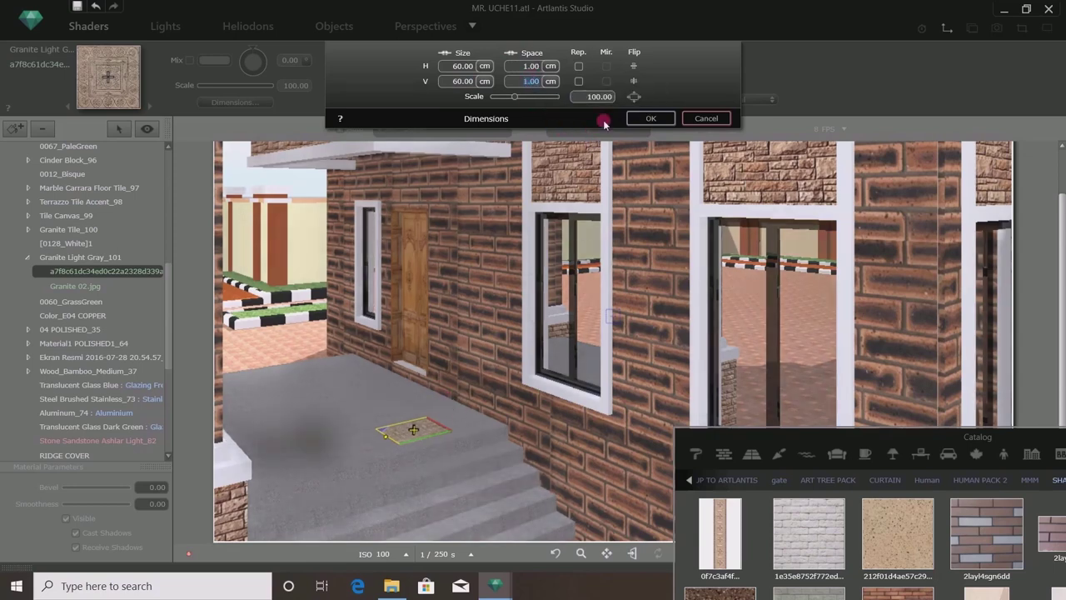
Show the porch floor in a clipped 2D top view and move the tile texture towards the corner where the wall meets the steps.
click(948, 30)
scroll(624, 283, up, 5)
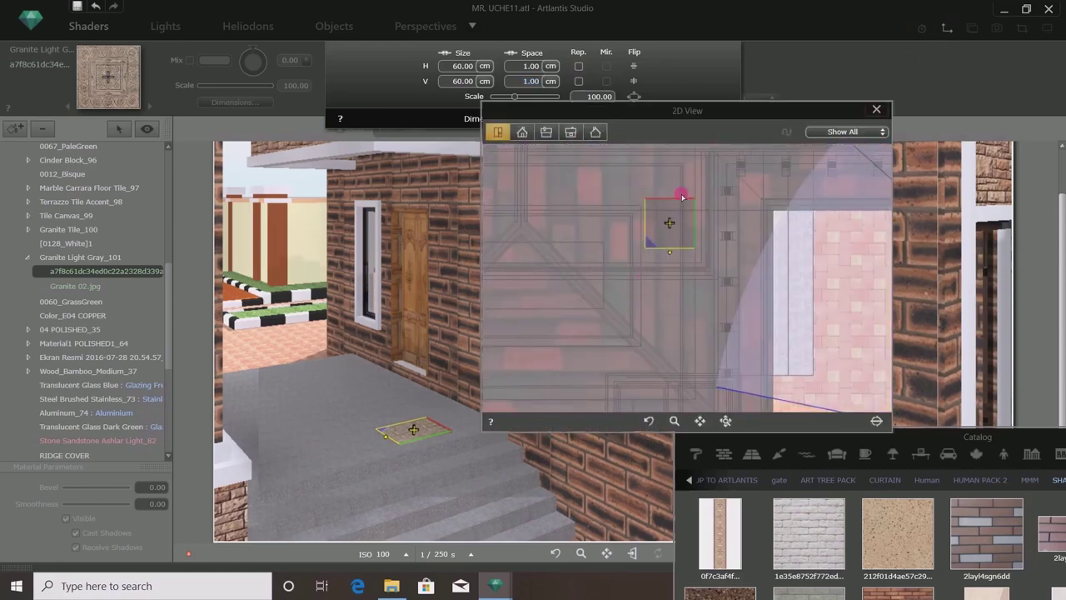
click(877, 421)
scroll(688, 289, down, 3)
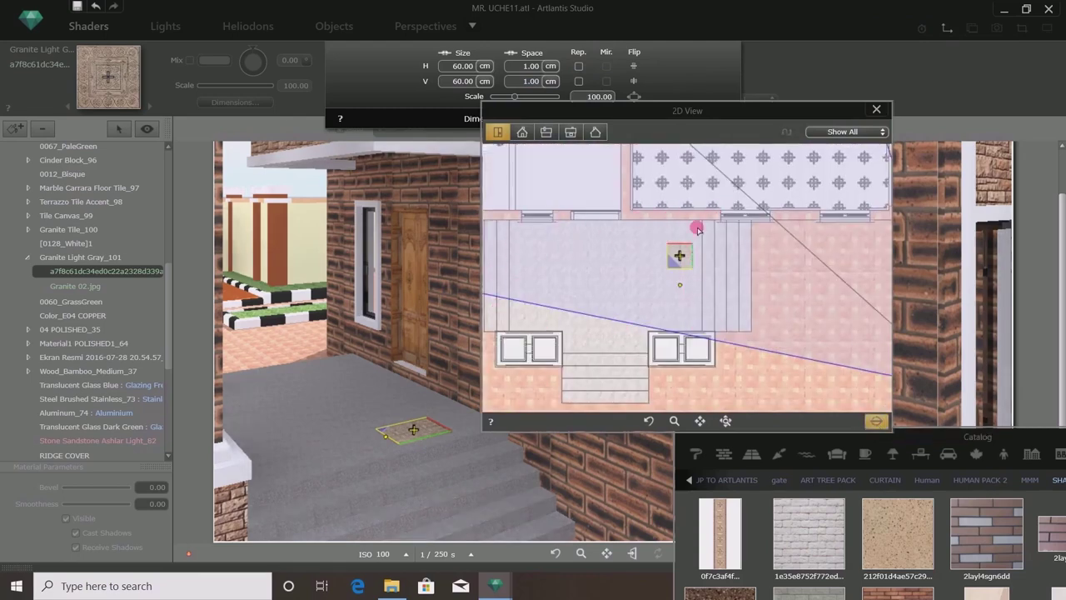
scroll(698, 229, up, 3)
drag(689, 261, 708, 214)
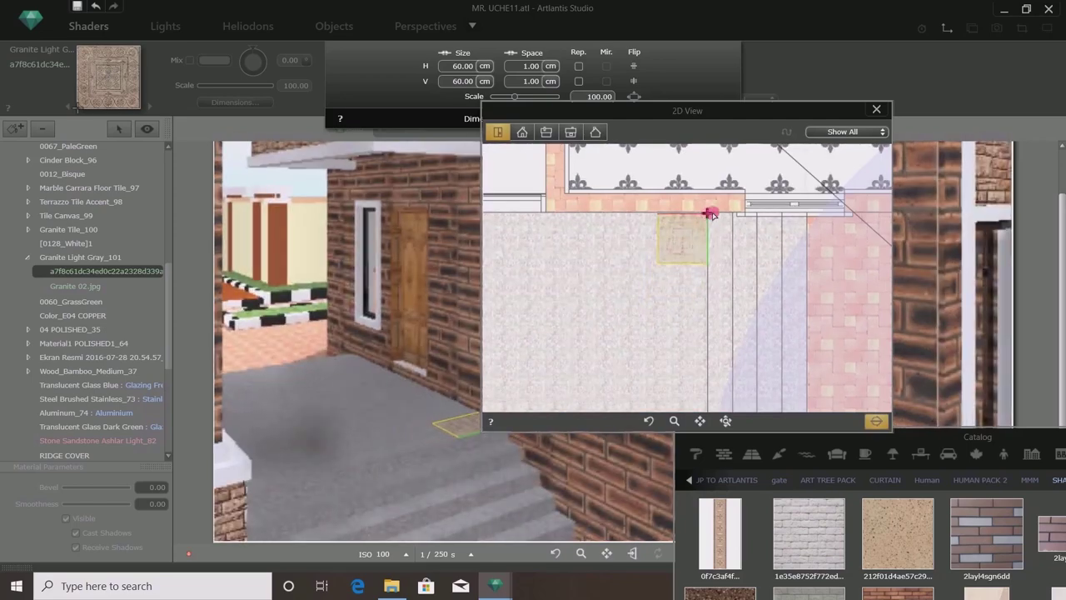
Align the tile's corner precisely with the wall line and the first step edge, and close the 2D view.
scroll(708, 214, up, 8)
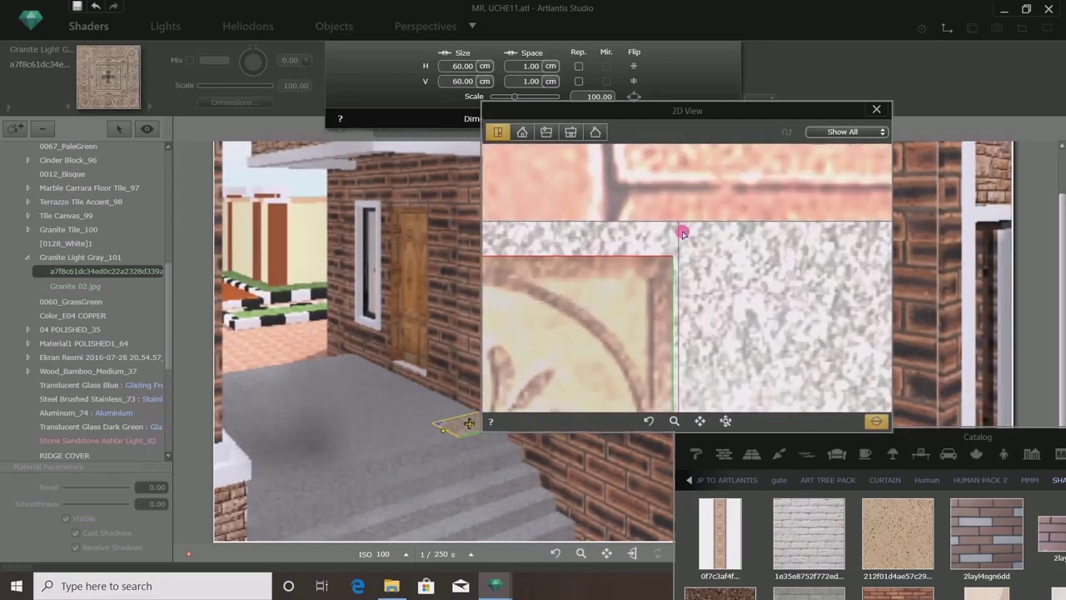
drag(674, 254, 680, 226)
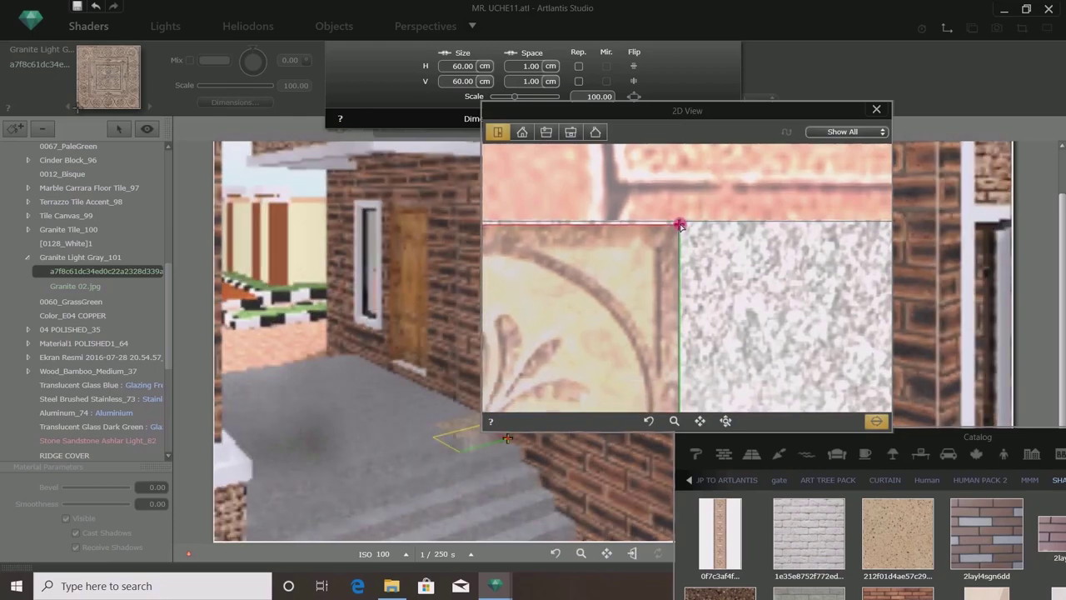
scroll(740, 192, down, 5)
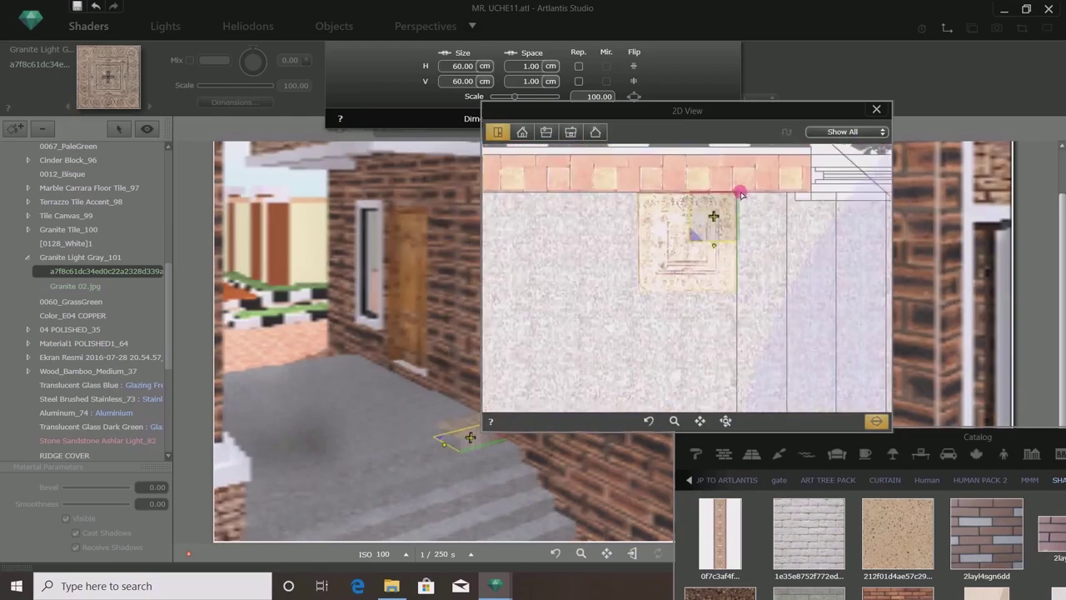
scroll(741, 192, down, 3)
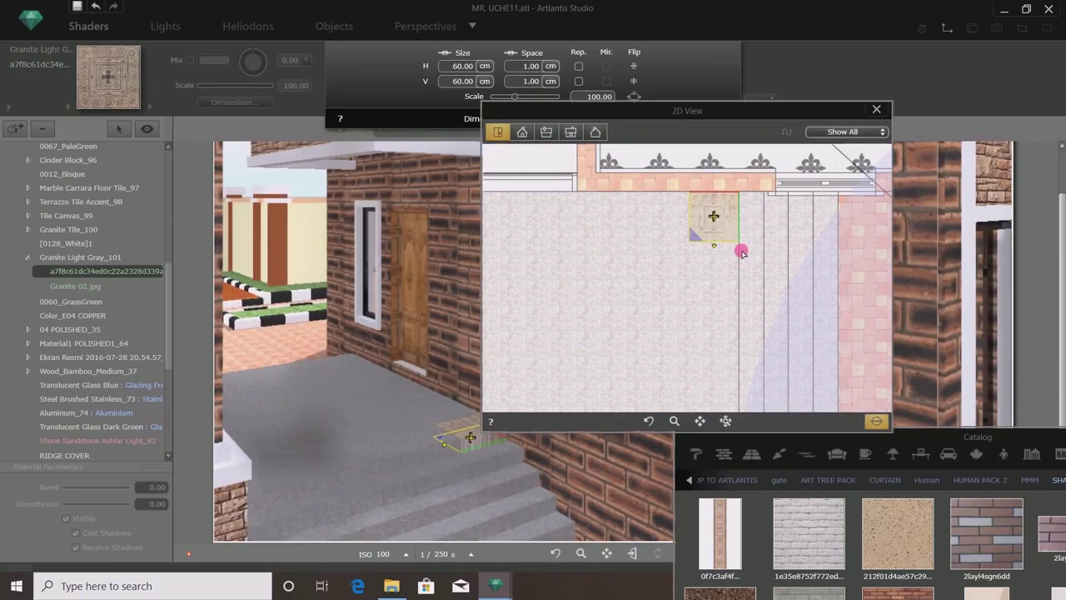
scroll(733, 199, up, 5)
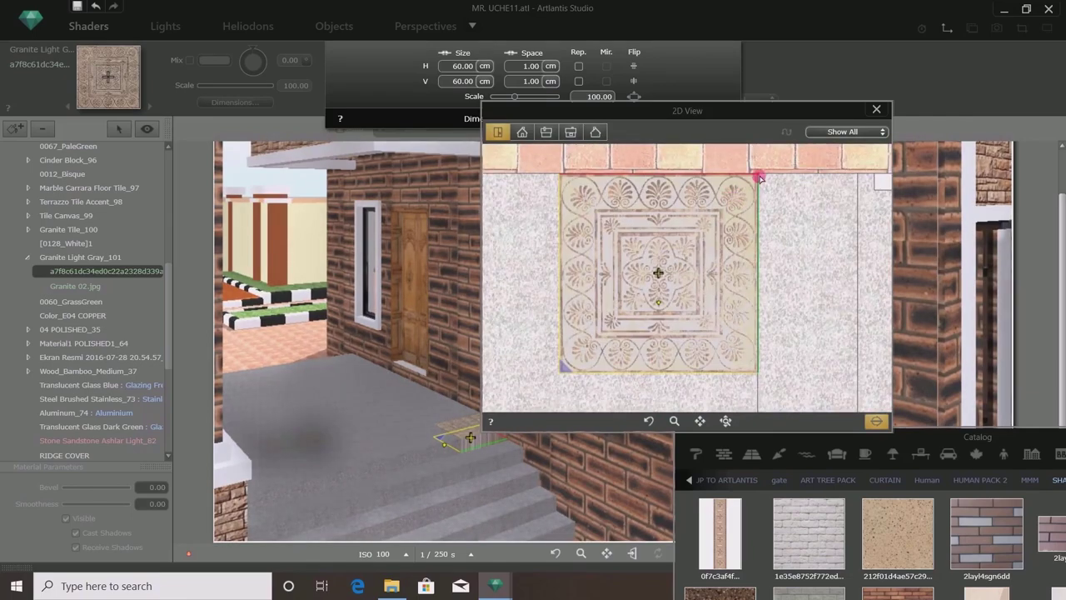
scroll(758, 171, up, 5)
scroll(756, 171, down, 5)
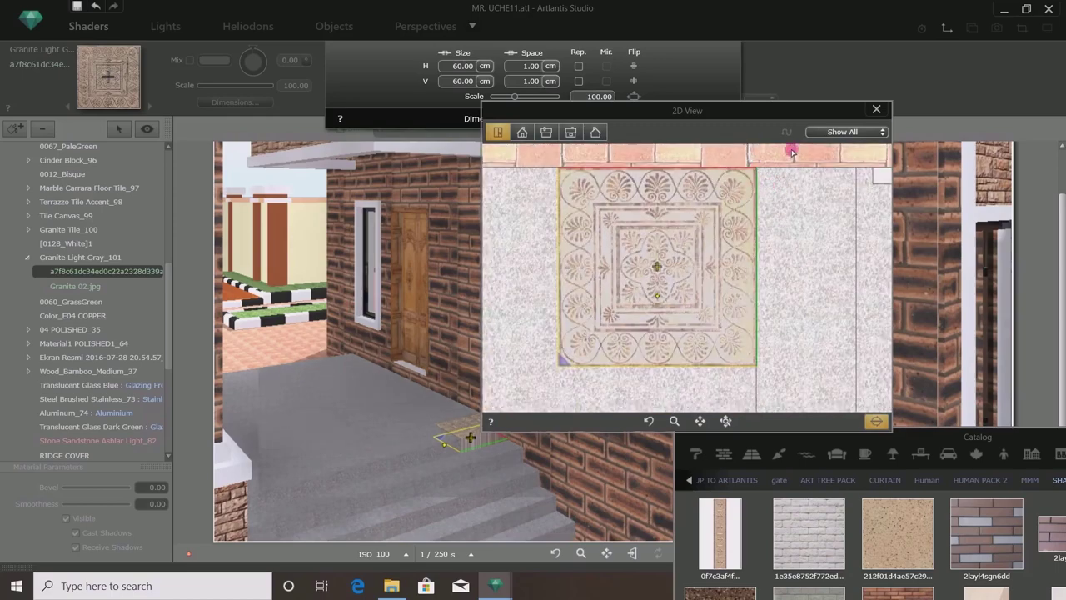
click(880, 111)
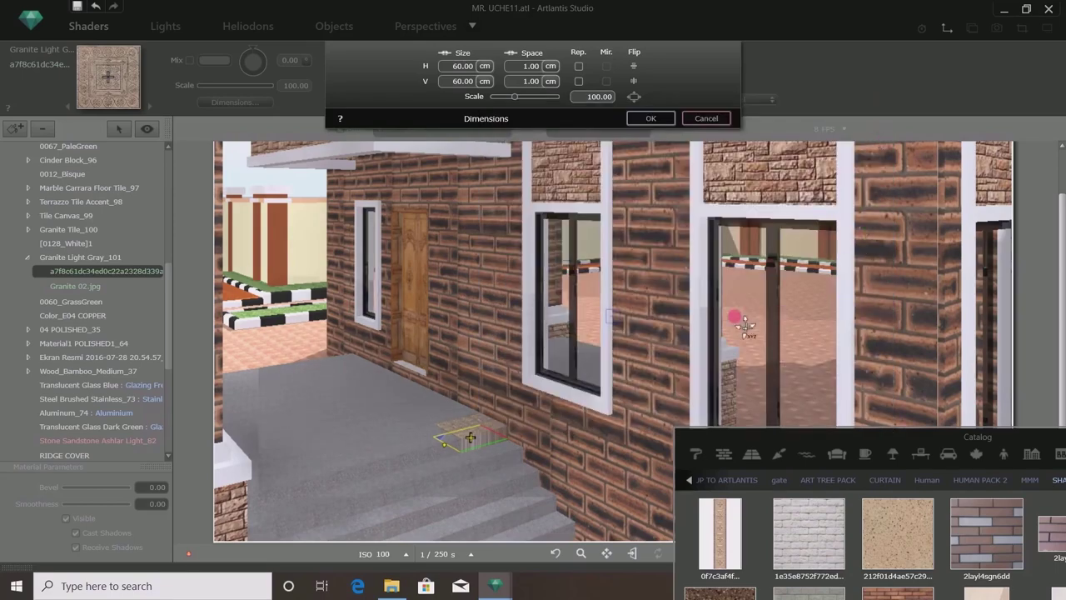
Repeat the entrance tile texture horizontally and vertically, and set its projection to Horizontal.
click(578, 67)
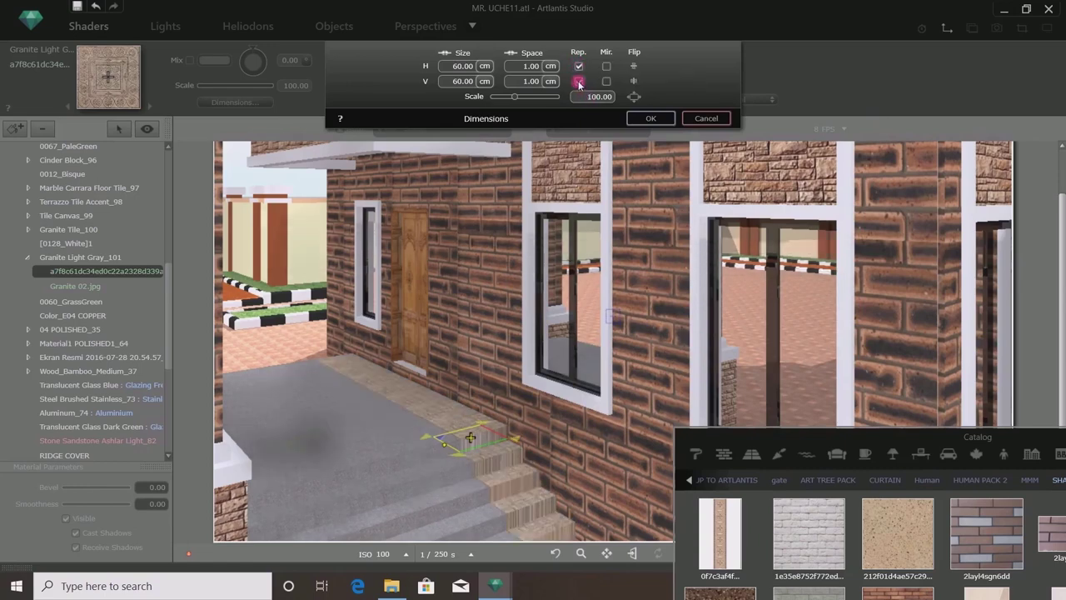
click(578, 82)
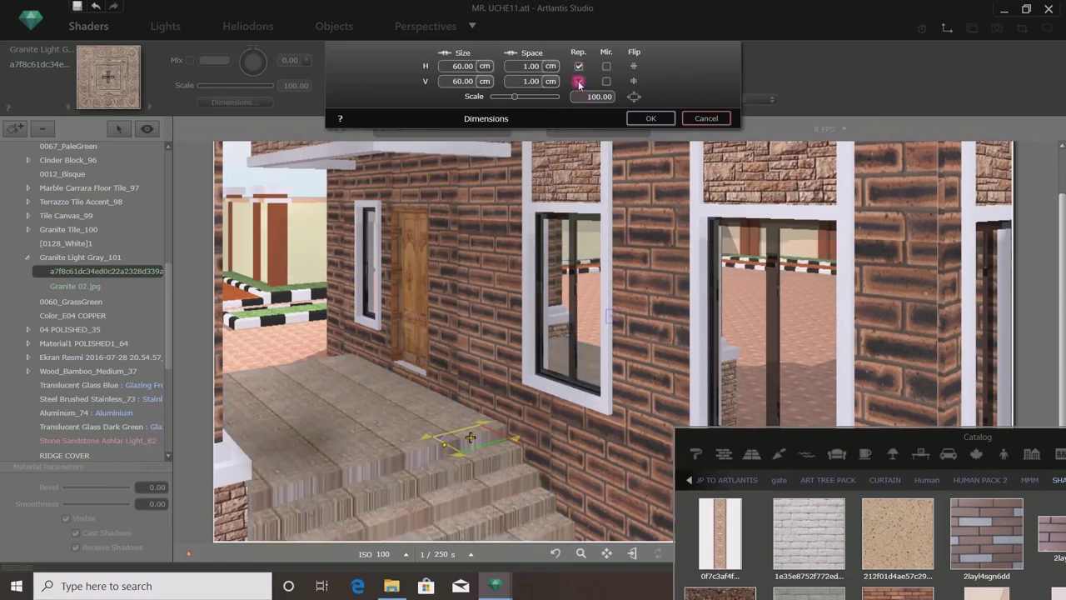
click(649, 118)
click(727, 99)
click(727, 99)
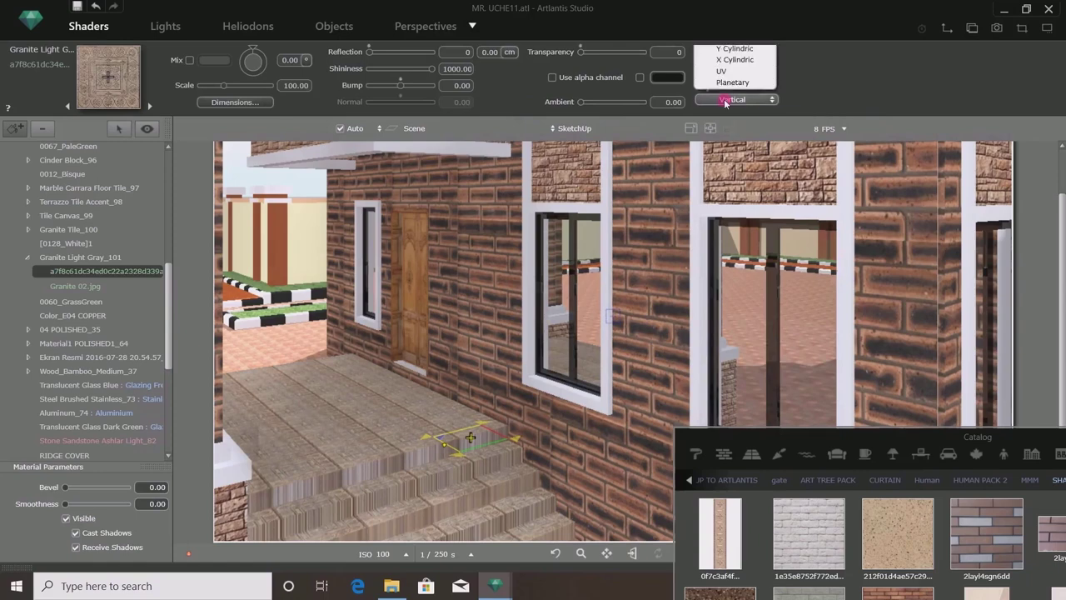
click(728, 77)
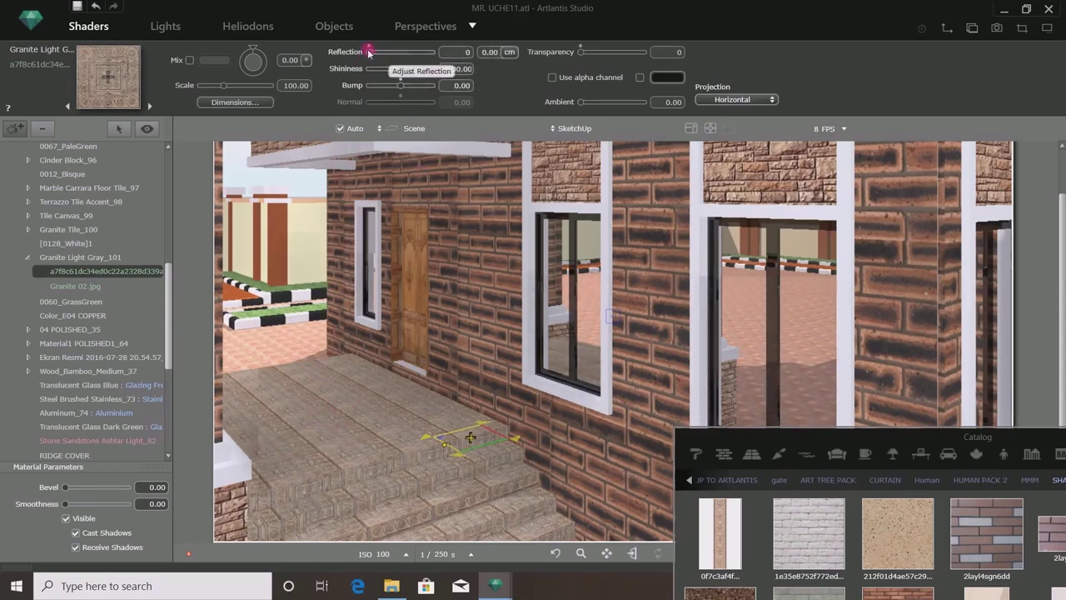
Raise the entrance tile texture's reflection to 25 and save the project.
drag(369, 52, 374, 54)
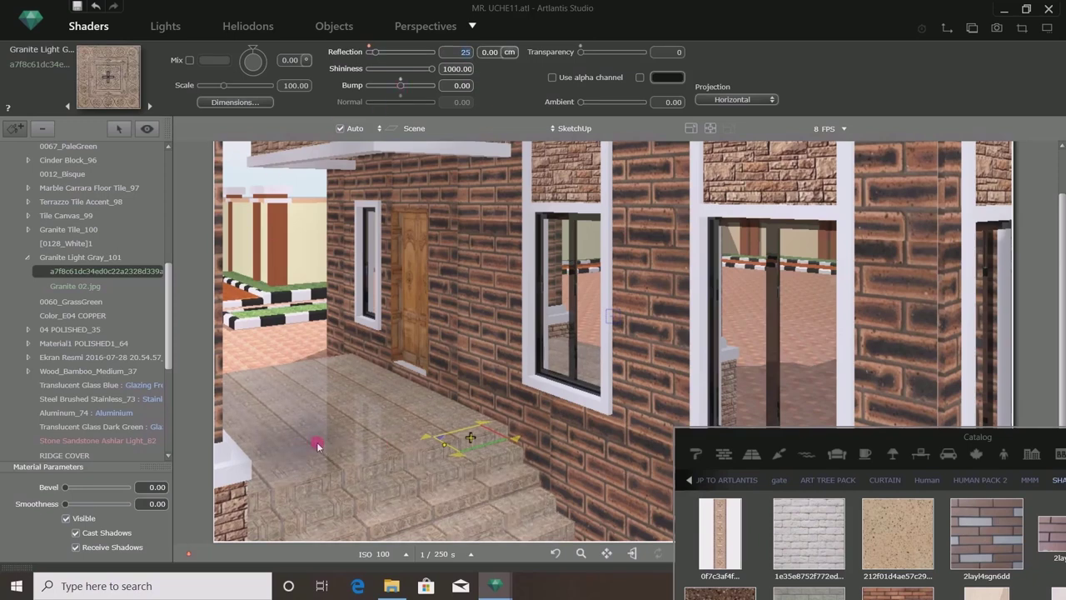
click(77, 5)
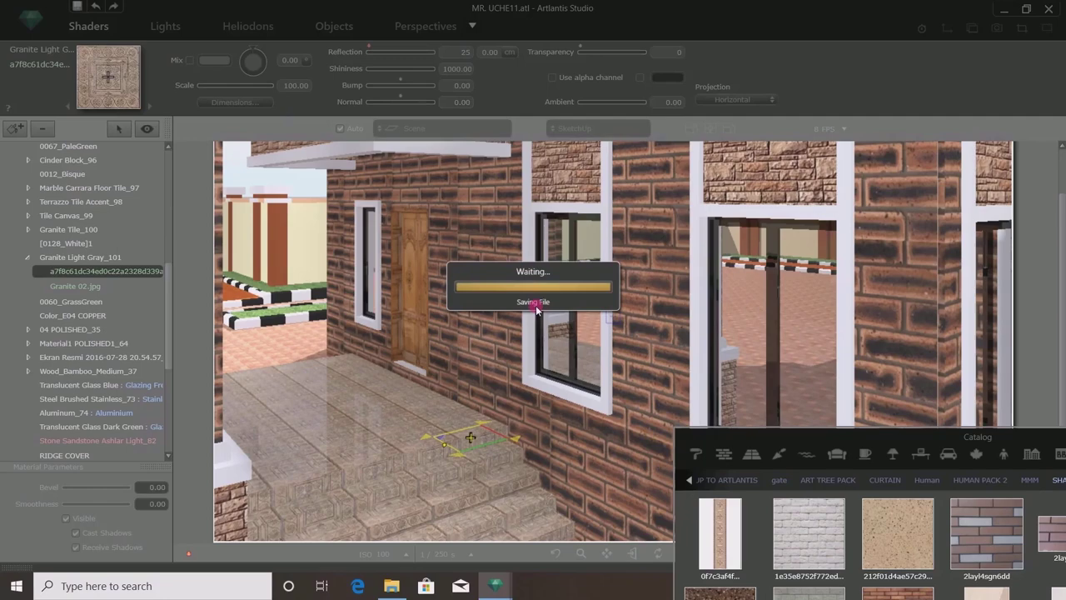
Reposition the SketchUp perspective camera for a close view of the other entrance porch's floor, steps and panelled door.
click(411, 25)
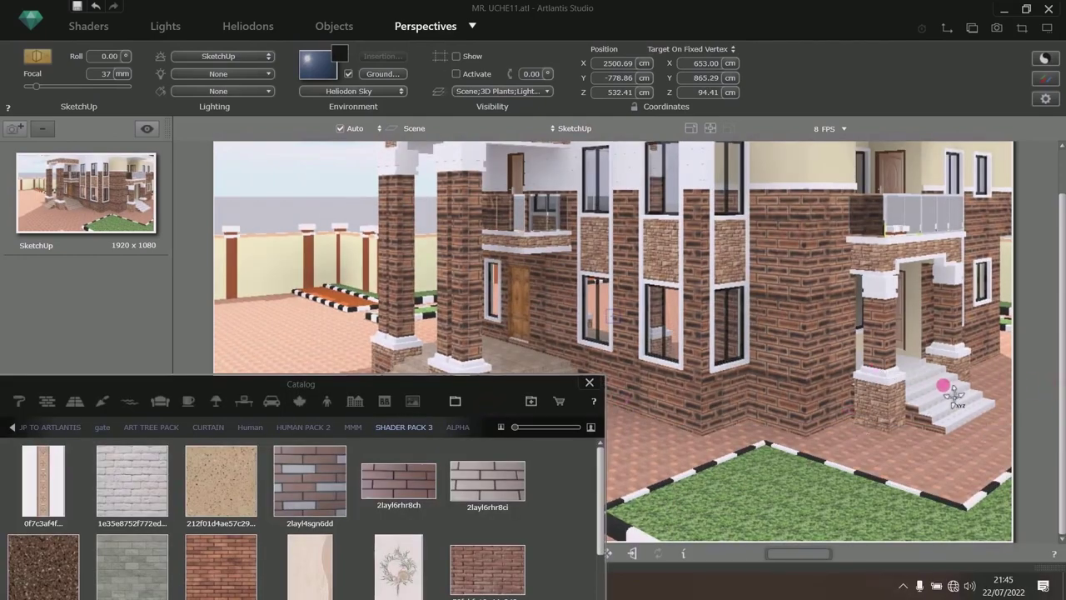
mouse_move(939, 392)
mouse_down()
mouse_move(929, 393)
mouse_move(948, 380)
mouse_move(961, 388)
mouse_move(953, 369)
mouse_up()
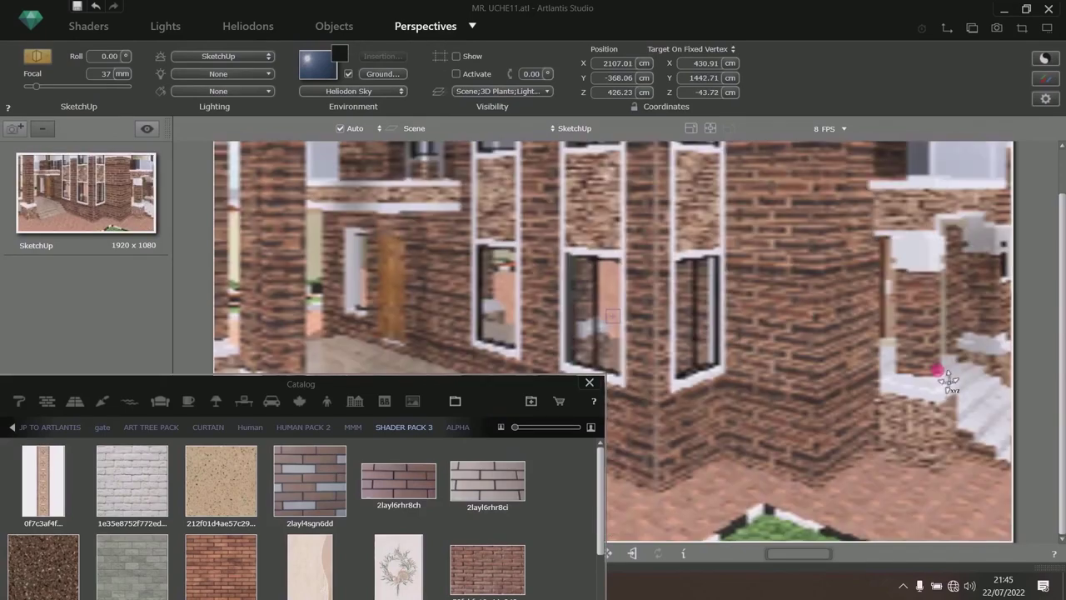
click(491, 399)
drag(491, 398, 206, 464)
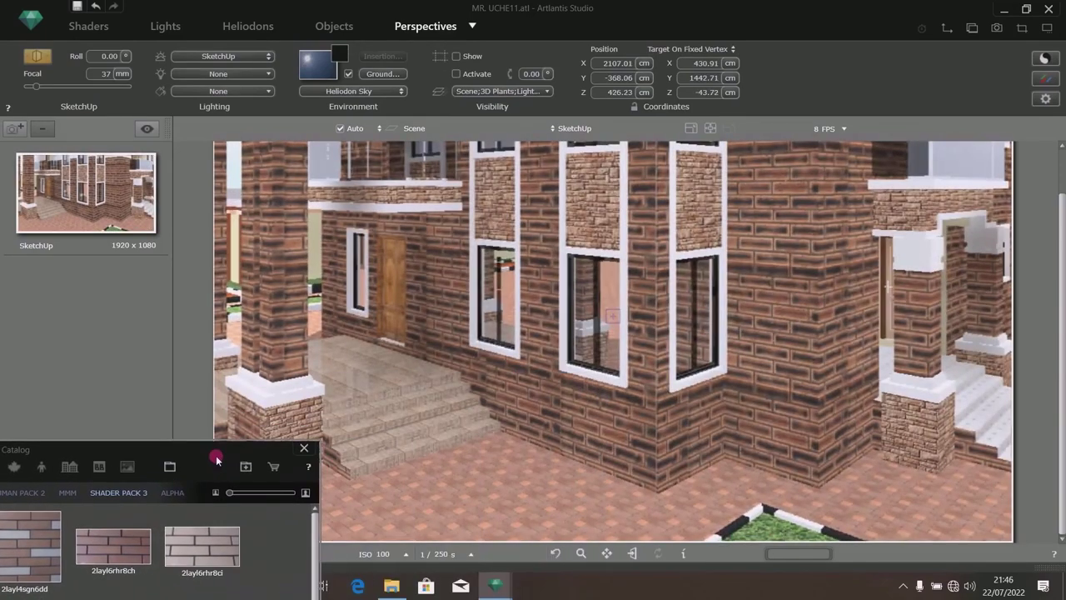
mouse_move(912, 379)
mouse_down()
mouse_move(714, 381)
mouse_move(694, 429)
mouse_move(648, 439)
mouse_move(633, 465)
mouse_move(650, 482)
mouse_move(614, 550)
mouse_up()
click(608, 552)
drag(629, 447, 652, 435)
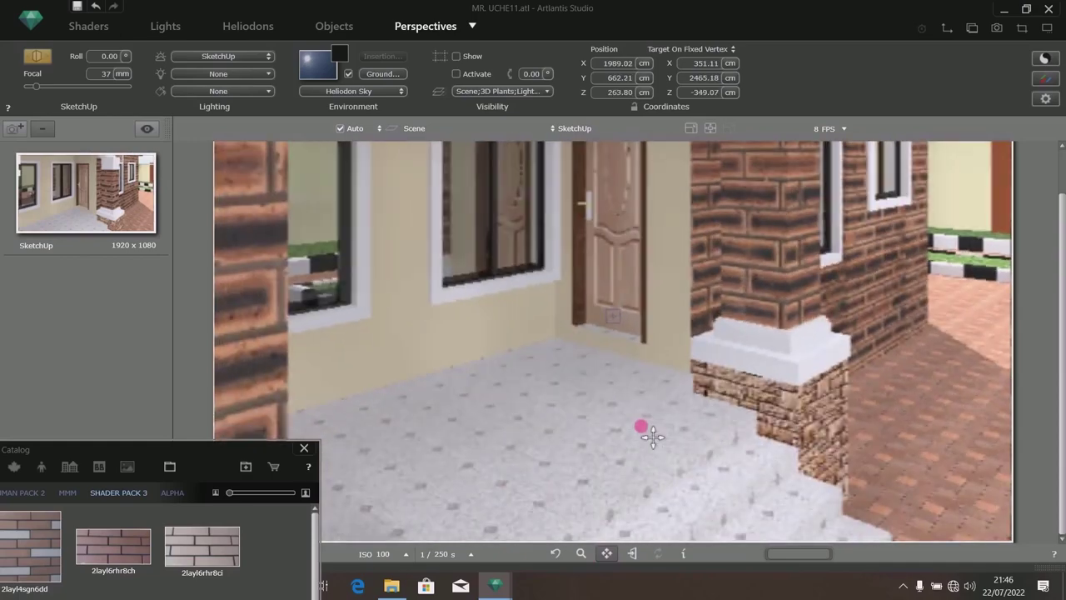
drag(209, 453, 896, 158)
drag(764, 156, 815, 84)
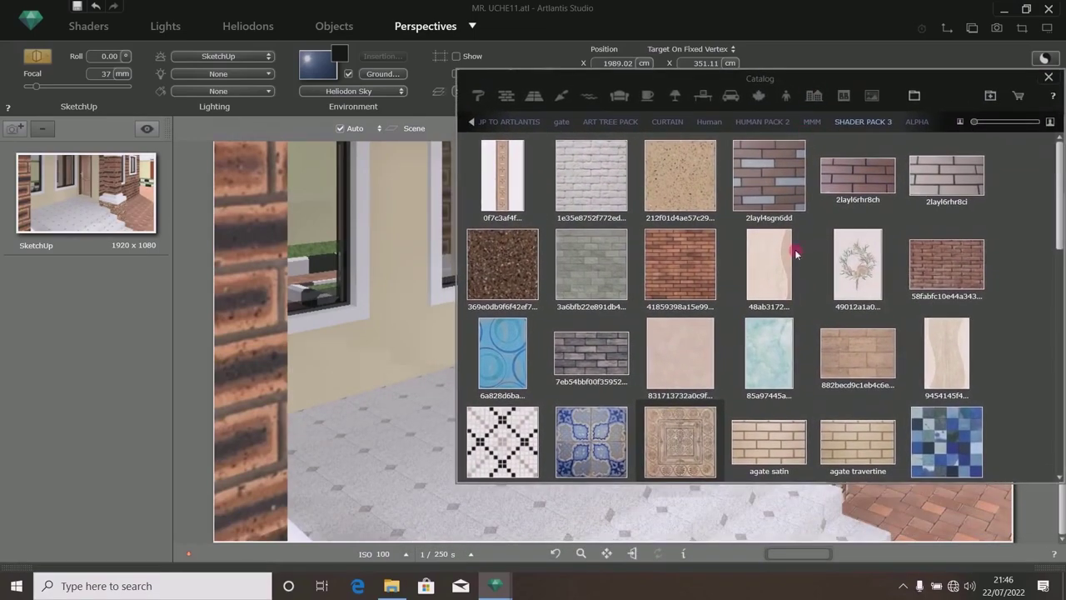
scroll(791, 279, down, 2)
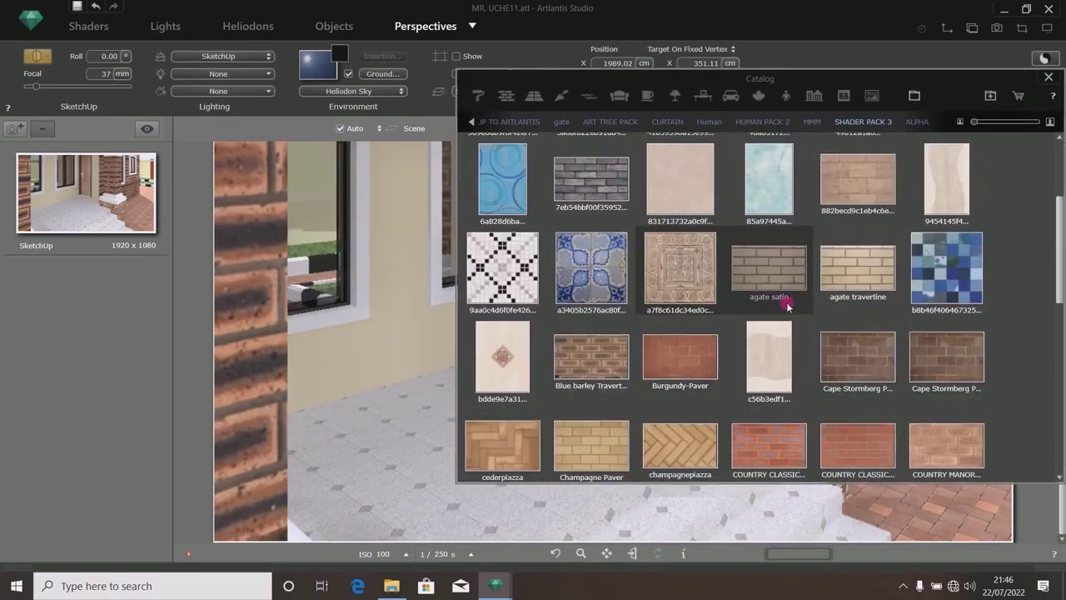
scroll(788, 307, down, 6)
scroll(787, 306, up, 4)
scroll(788, 307, down, 3)
scroll(768, 307, up, 8)
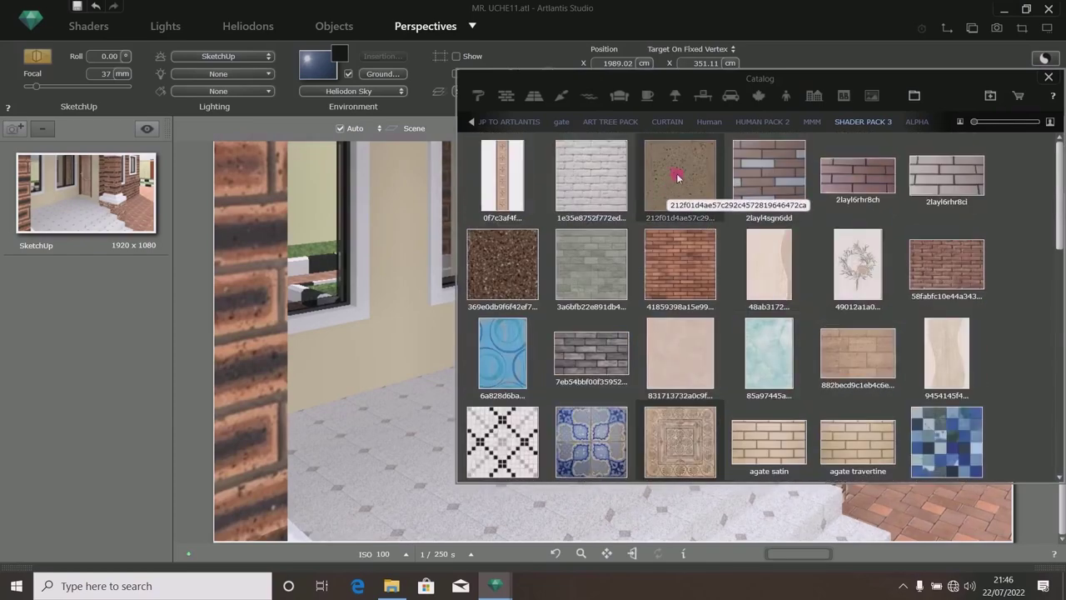
drag(714, 86, 960, 151)
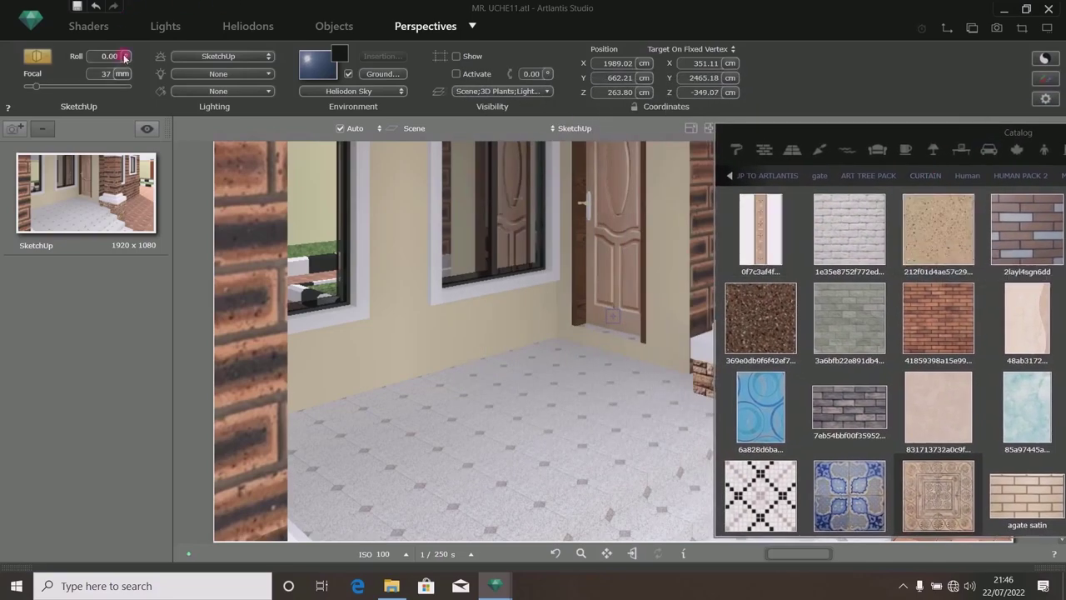
click(89, 30)
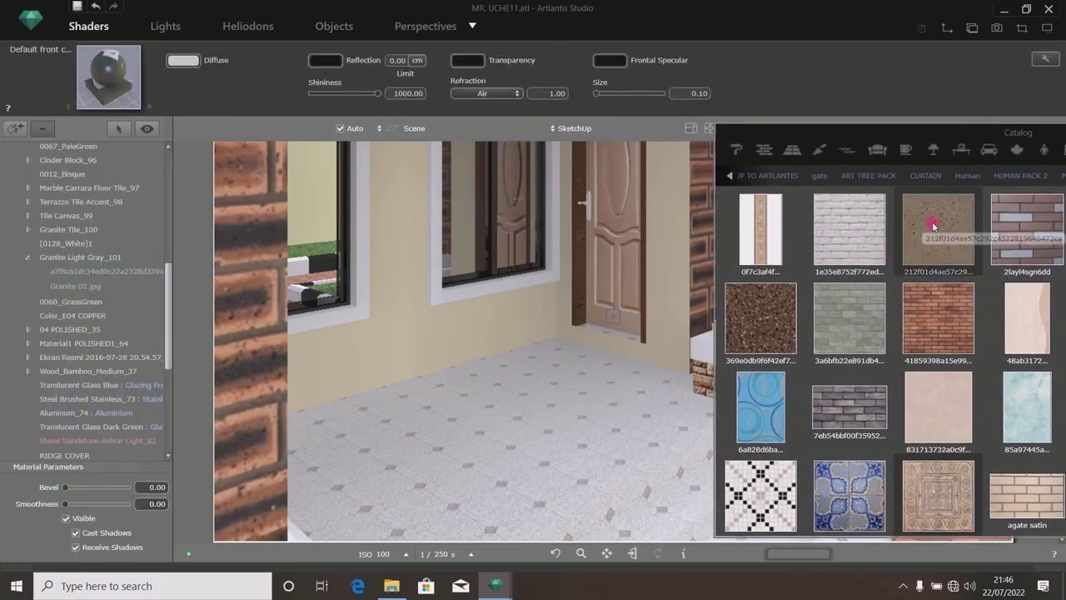
drag(936, 219, 513, 396)
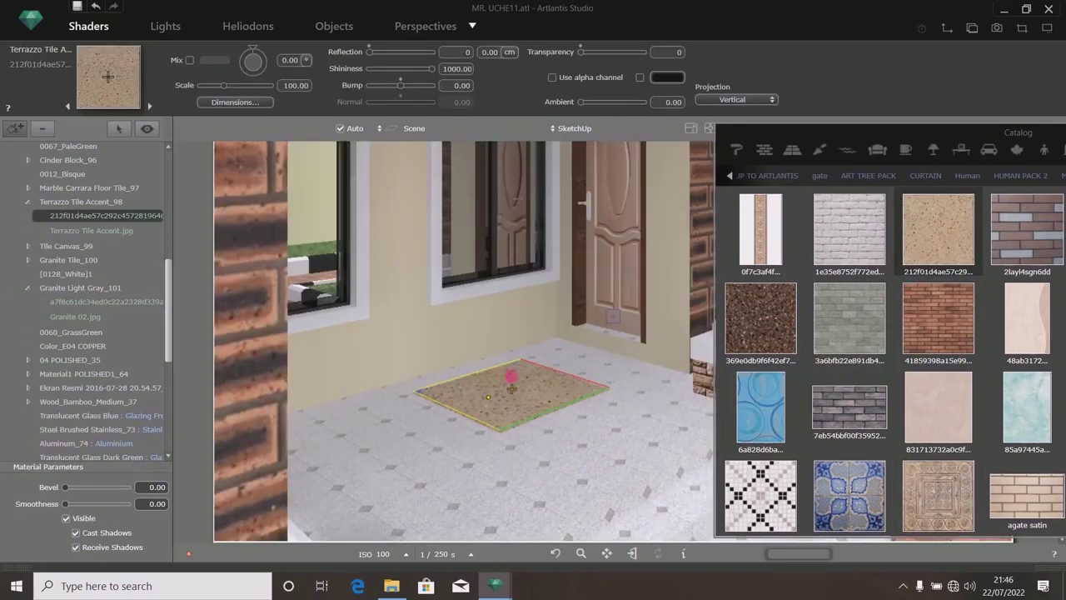
drag(875, 136, 857, 479)
Set the porch floor texture's horizontal and vertical size to 600 mm, switching both size units to millimetres.
click(236, 103)
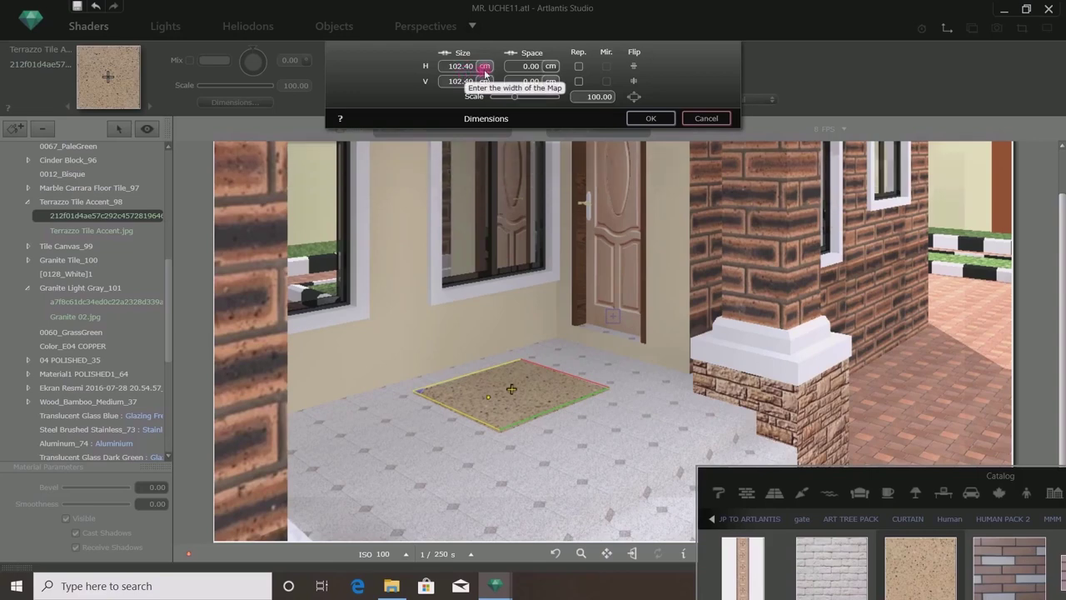
click(484, 67)
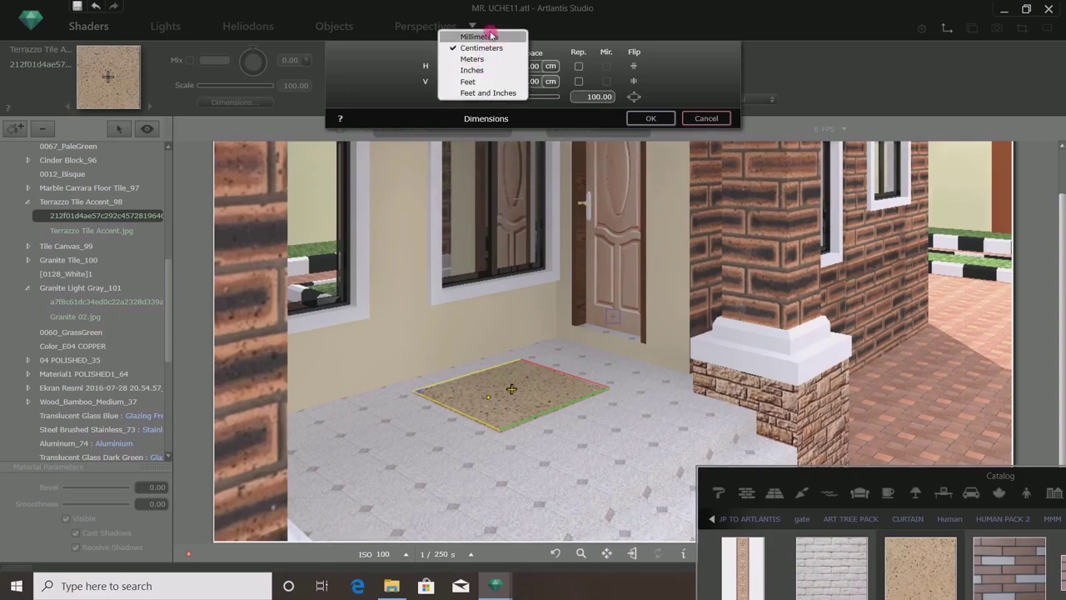
click(483, 36)
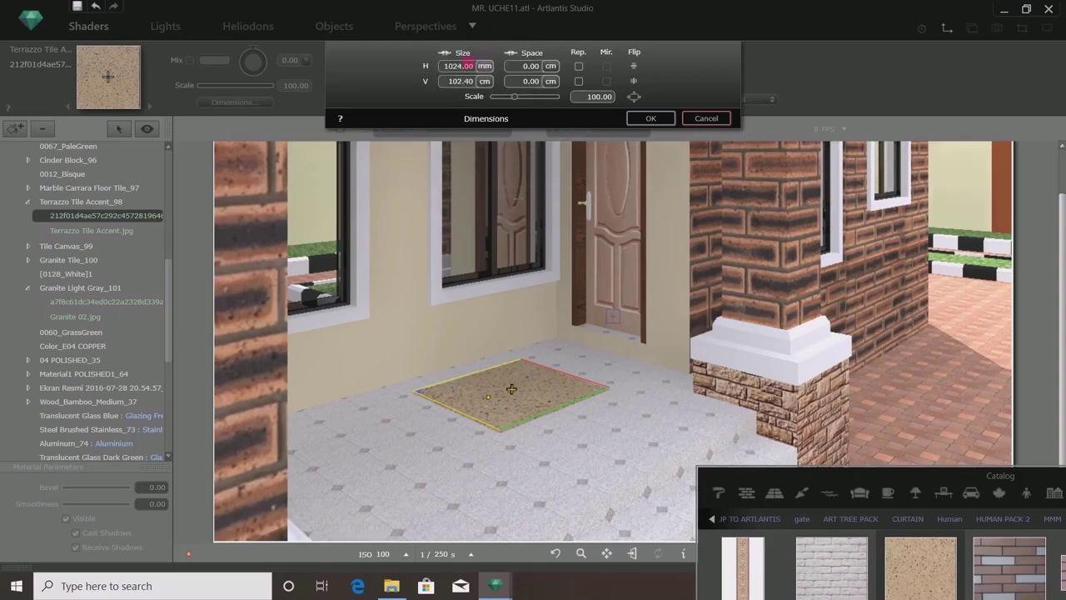
click(486, 81)
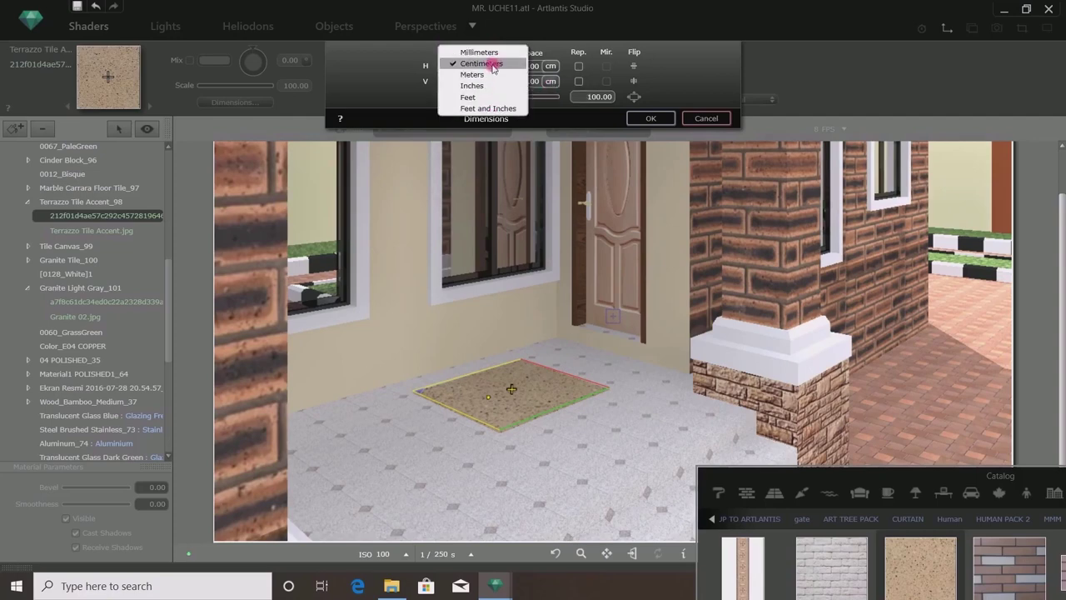
click(494, 63)
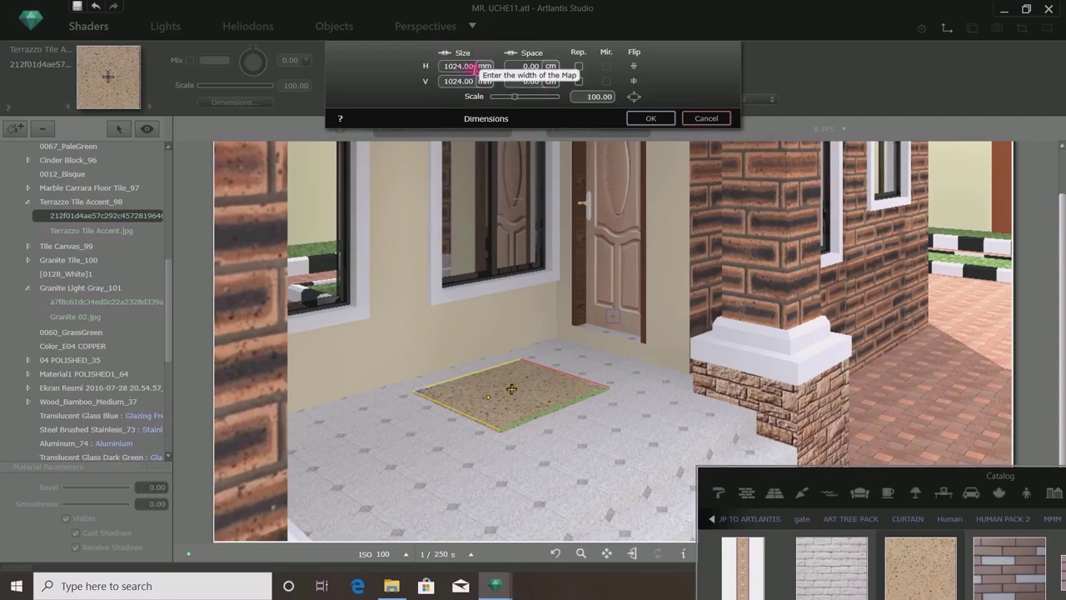
click(468, 70)
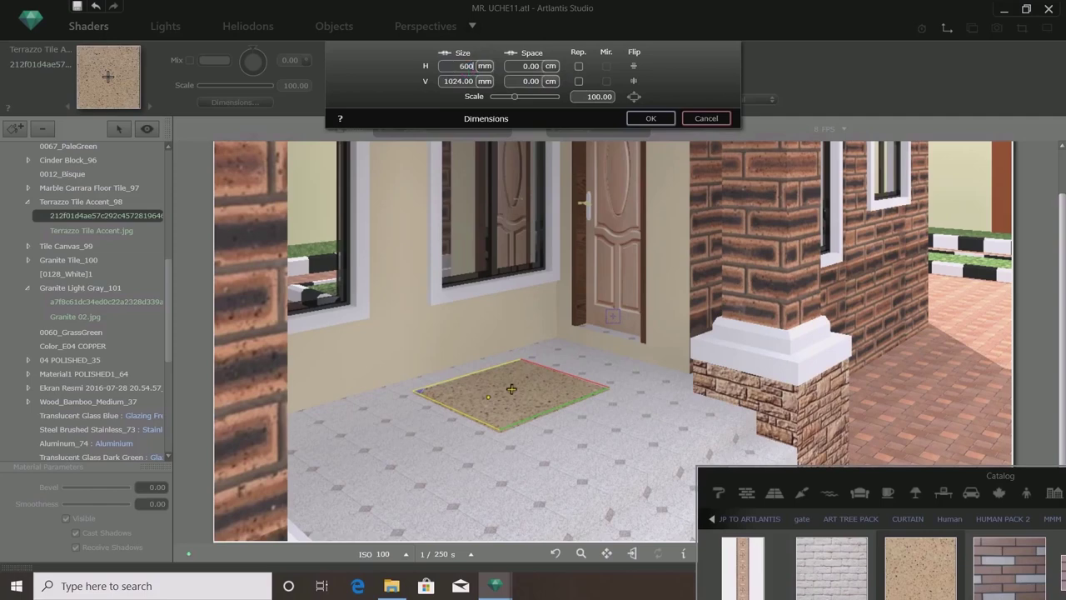
text(600)
key(Return)
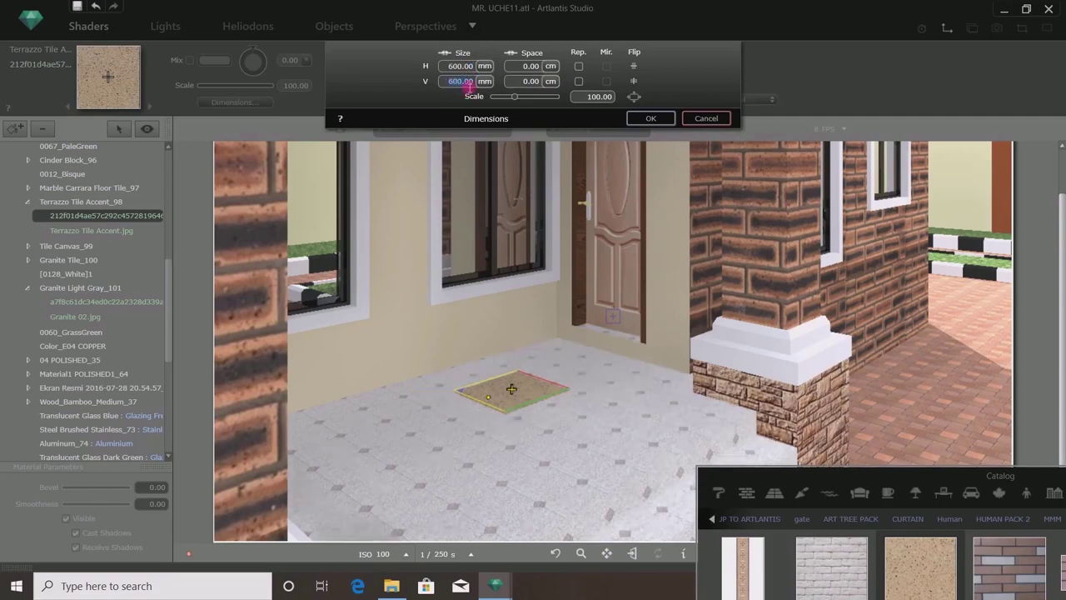
Space the porch floor tiles 1 cm apart both horizontally and vertically.
click(531, 69)
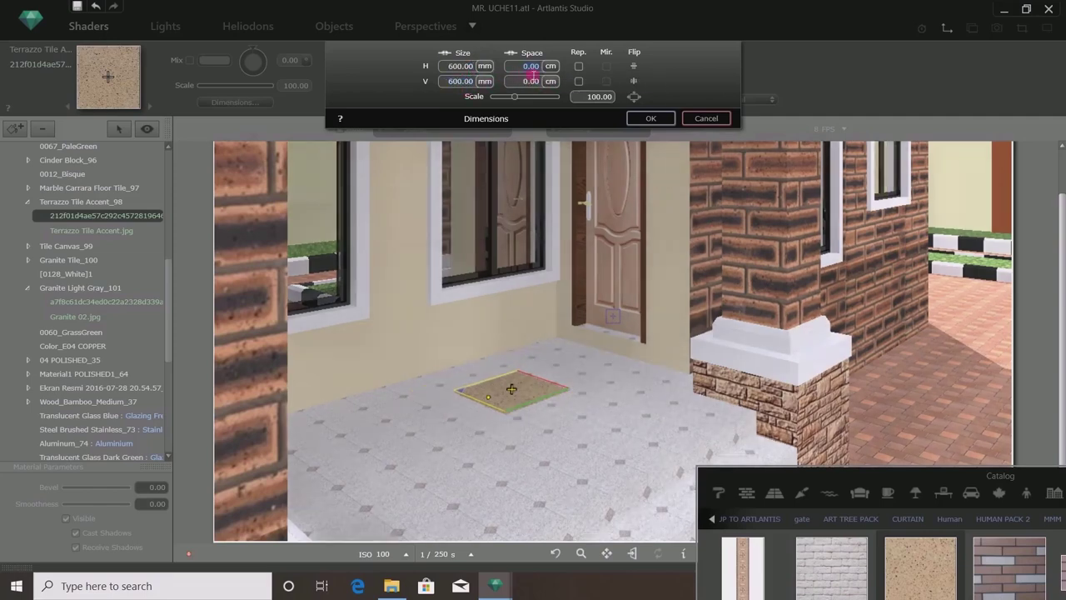
text(1)
key(Return)
click(530, 81)
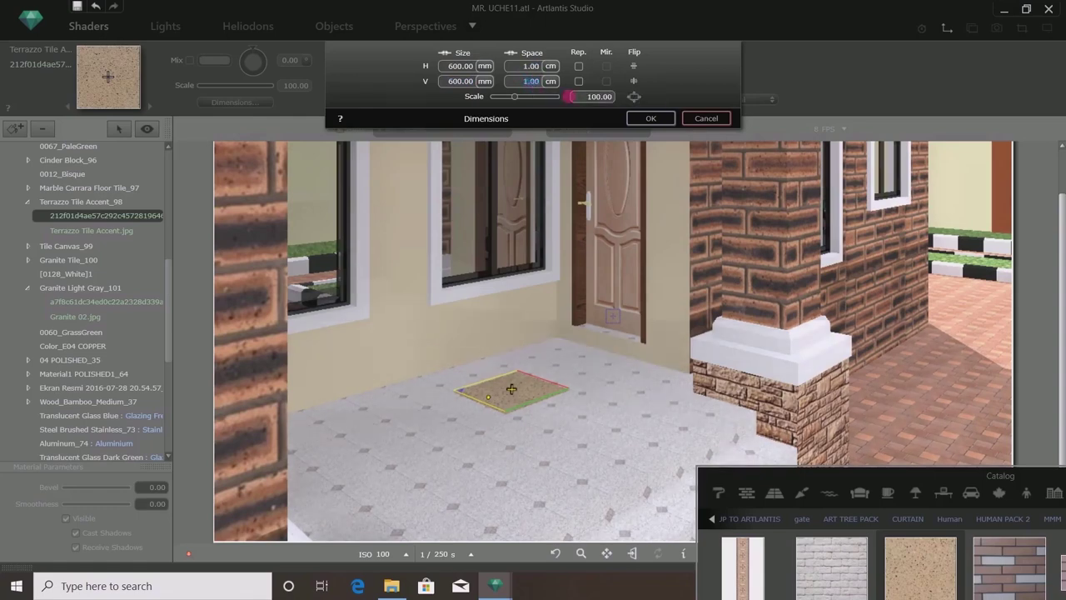
In the 2D plan view, move the speckled tile to the porch floor's inner corner beside the door, then close the view.
click(946, 29)
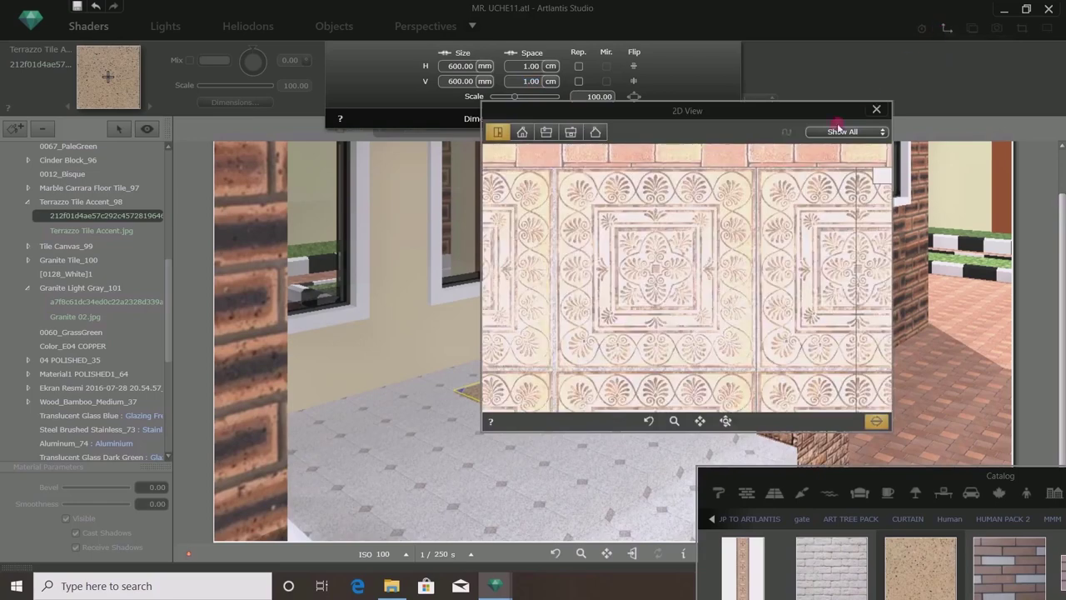
drag(709, 269, 710, 307)
scroll(710, 307, down, 3)
scroll(750, 261, up, 6)
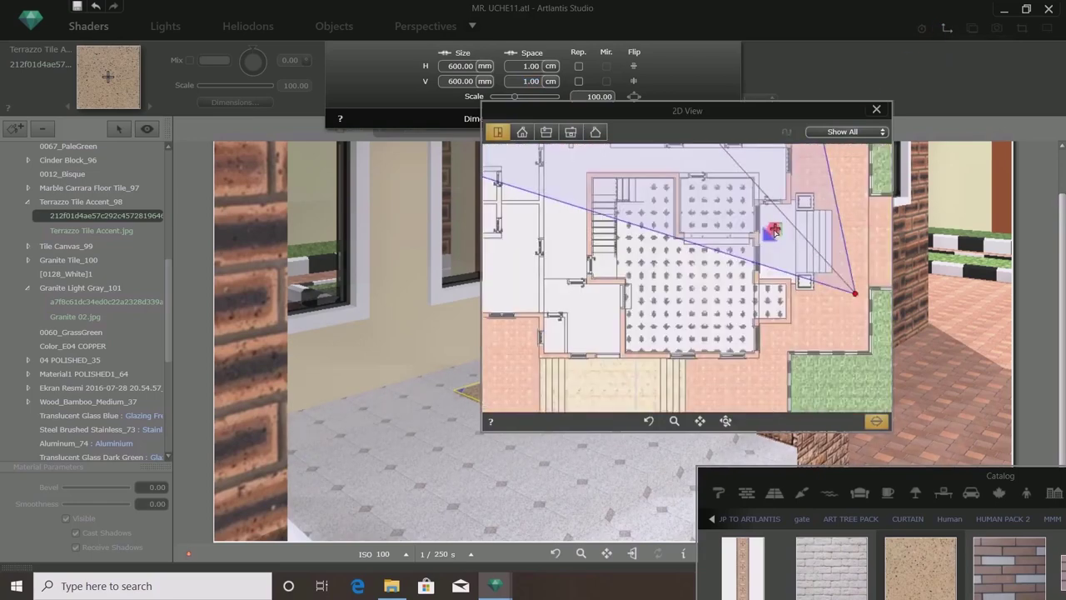
scroll(721, 171, up, 2)
drag(709, 342, 629, 197)
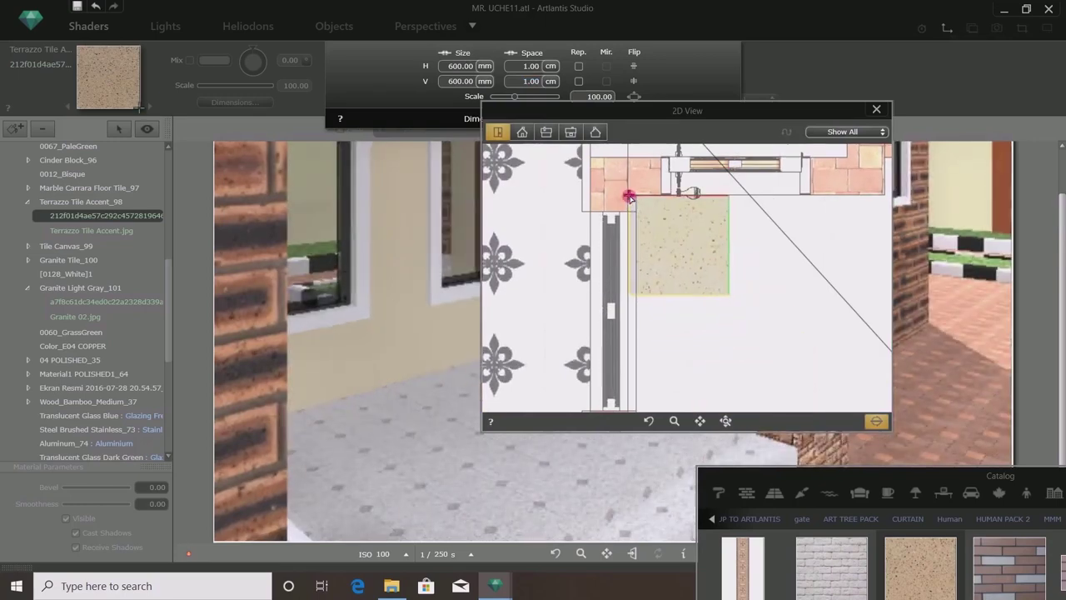
click(700, 239)
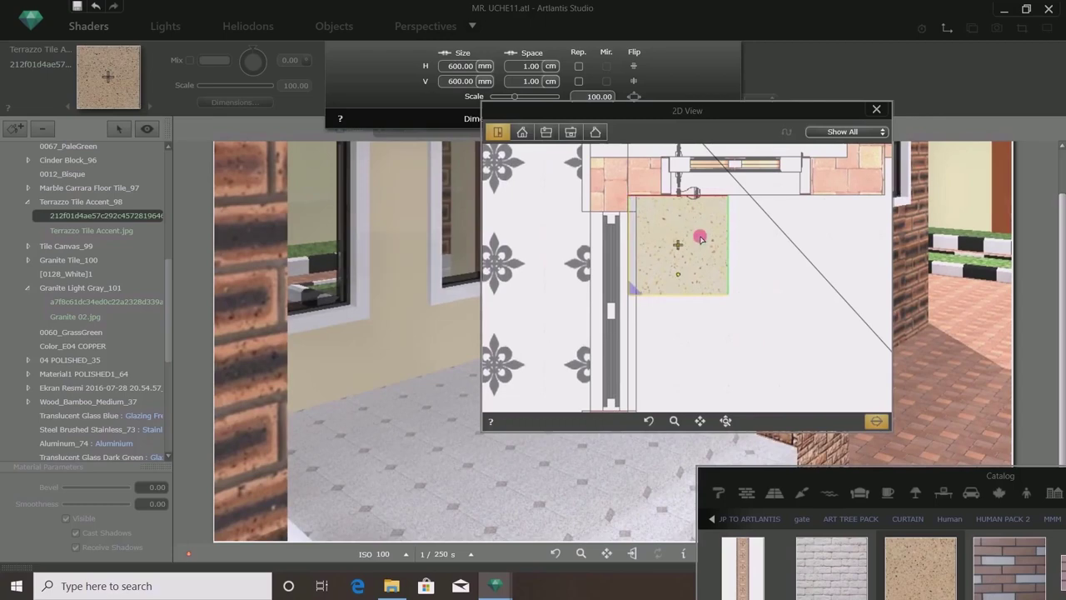
click(879, 111)
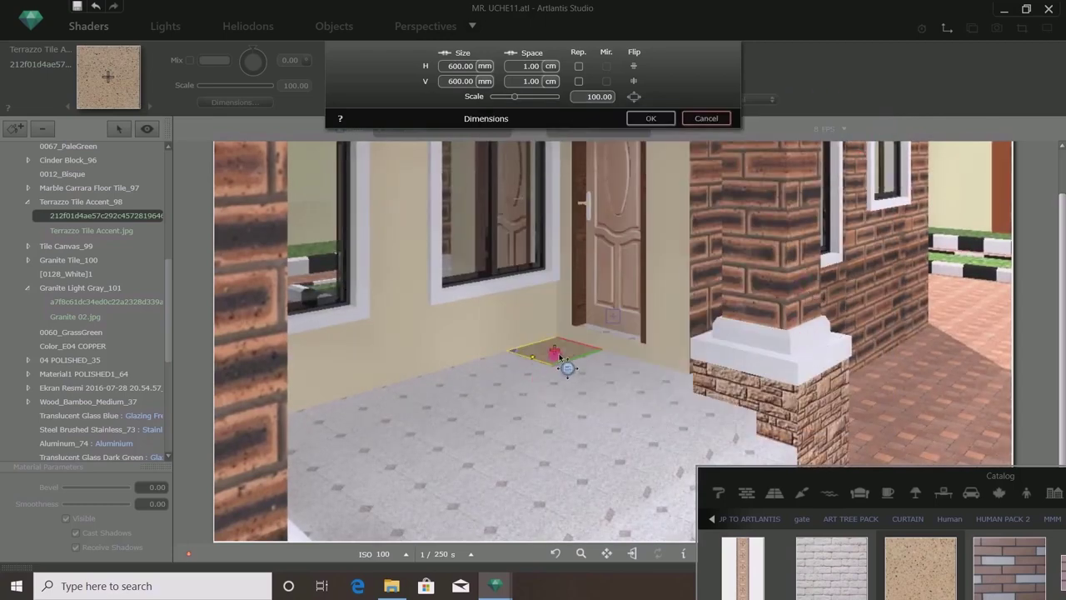
Repeat the speckled porch texture horizontally and vertically, accept the dimensions, and set its projection to Horizontal.
click(579, 82)
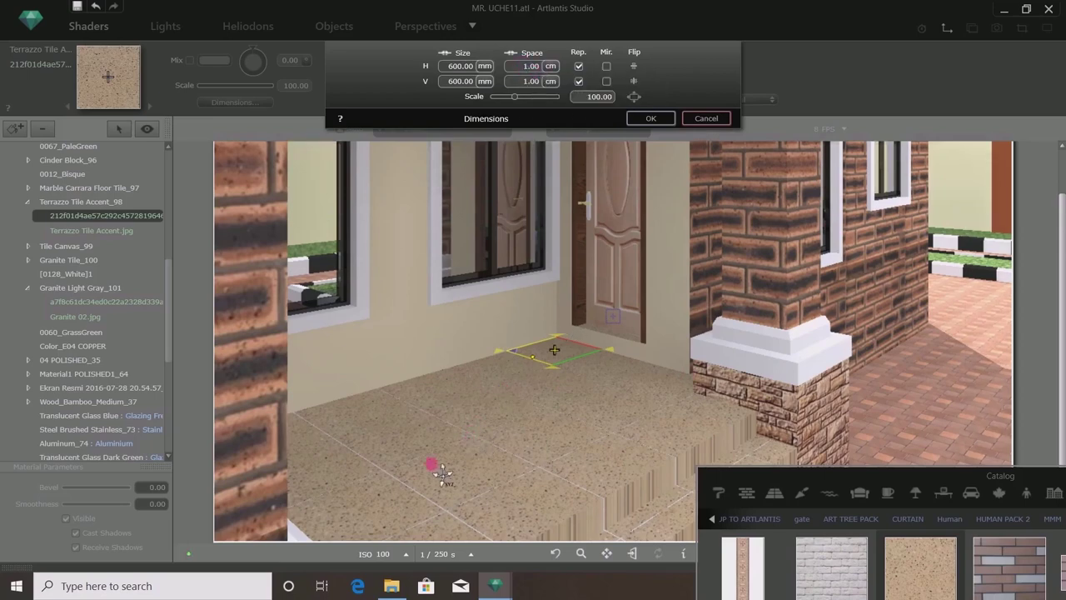
click(650, 118)
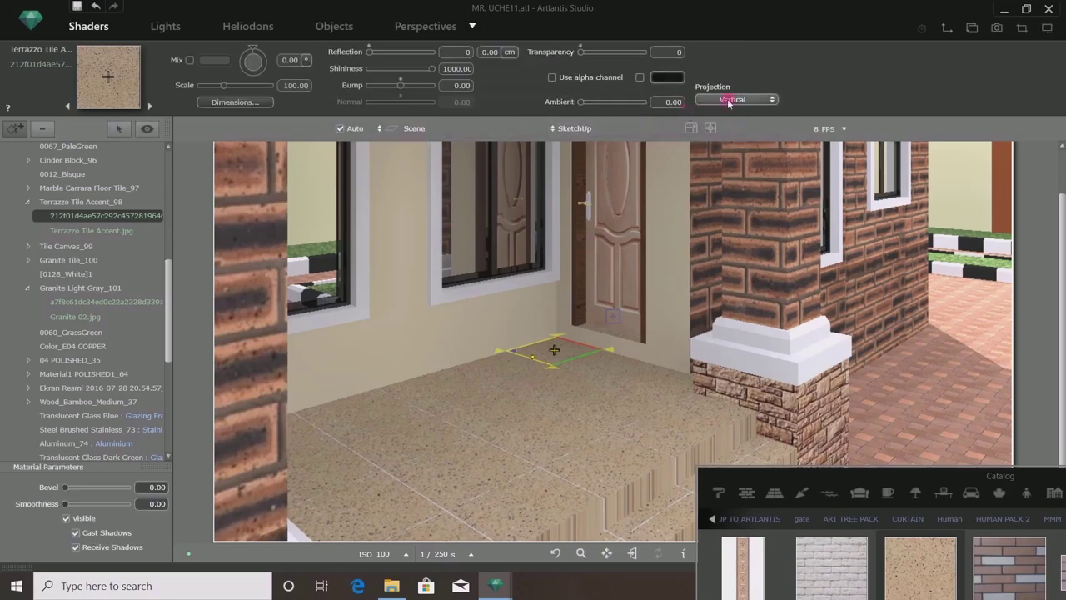
click(729, 100)
click(731, 69)
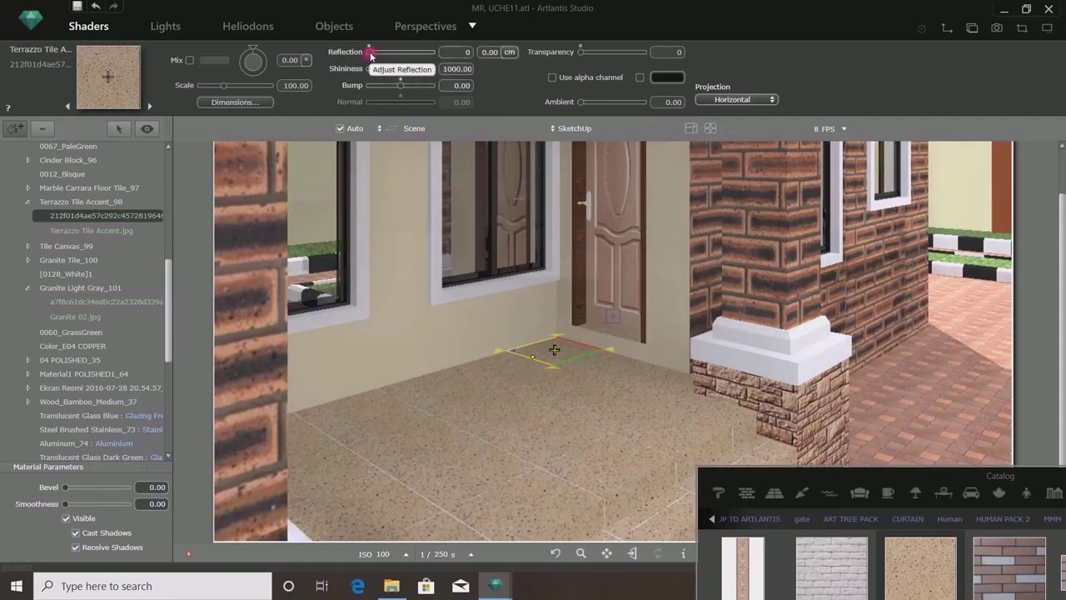
Raise the speckled porch texture's reflection to 25 and save the project.
drag(370, 56, 375, 56)
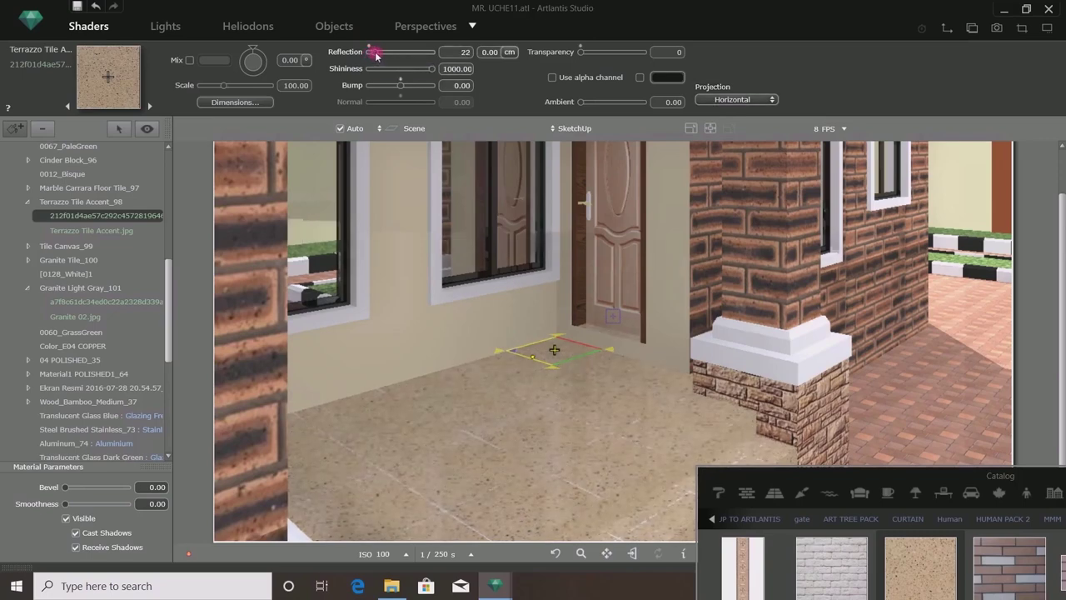
click(464, 52)
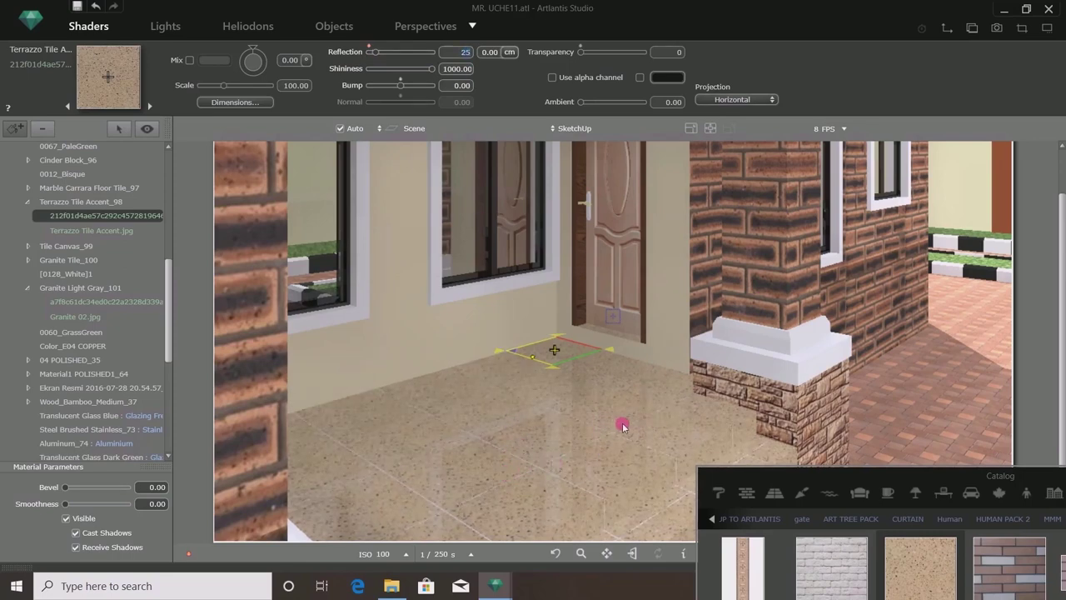
click(78, 9)
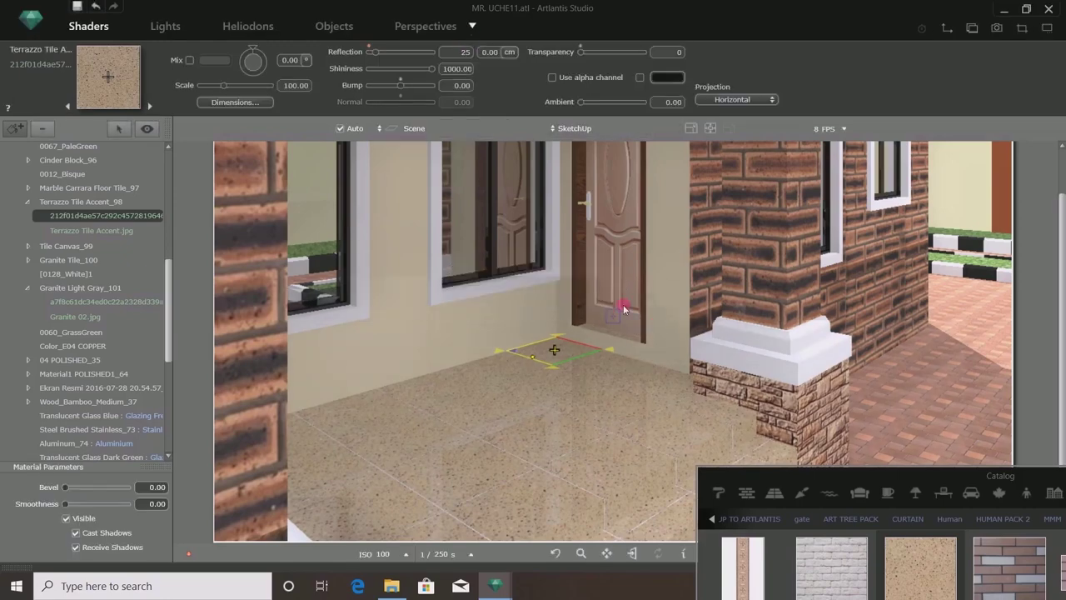
Reposition the SketchUp perspective camera for a low, wide view of the house corner with both entrance porches and the boundary fence.
click(425, 25)
mouse_move(667, 234)
mouse_down()
mouse_move(795, 317)
mouse_move(583, 283)
mouse_up()
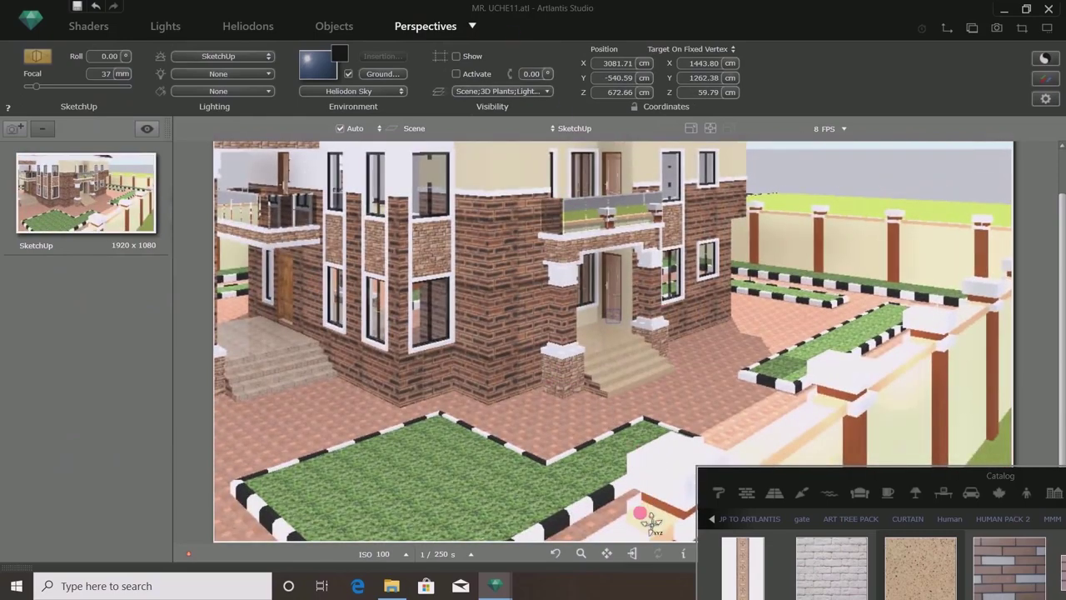
drag(525, 332, 769, 277)
drag(1047, 245, 1063, 263)
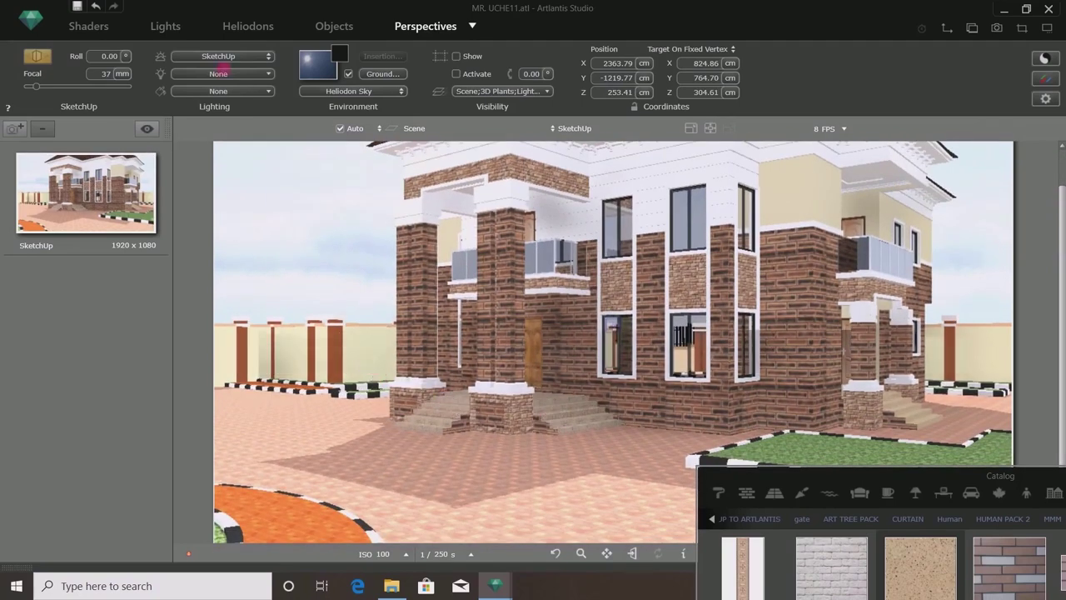
Return to shader editing and move the catalog clear of the boundary fence.
click(92, 25)
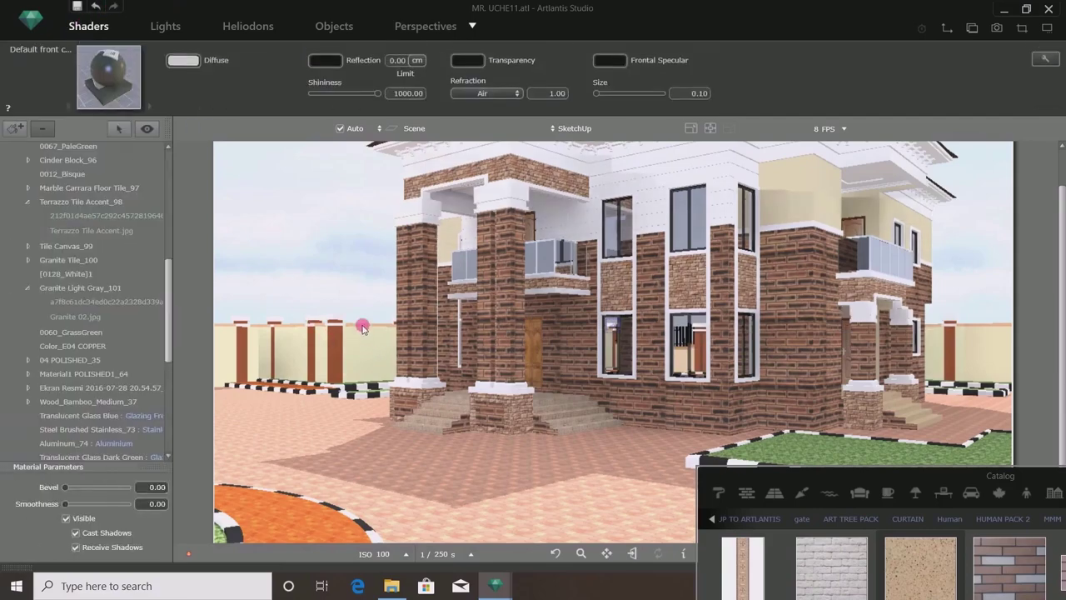
drag(802, 492, 197, 436)
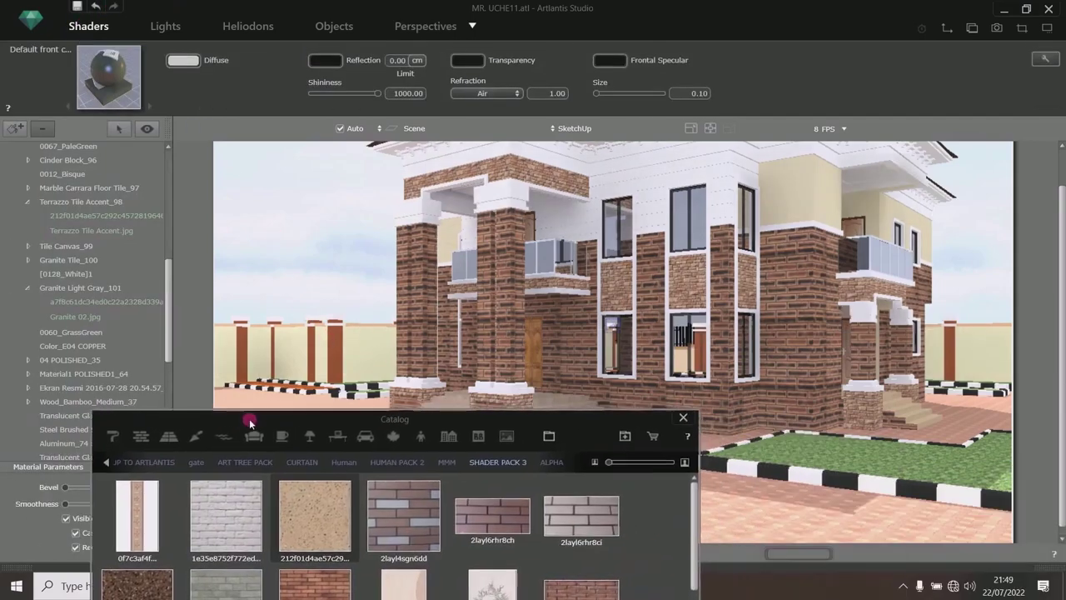
click(904, 591)
click(904, 592)
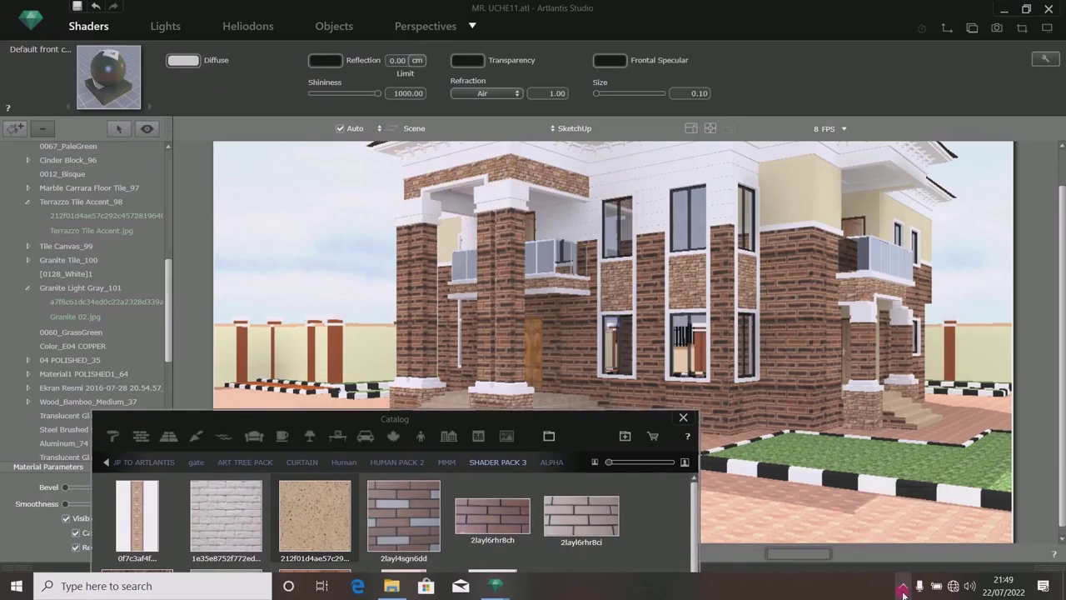
drag(578, 435, 909, 375)
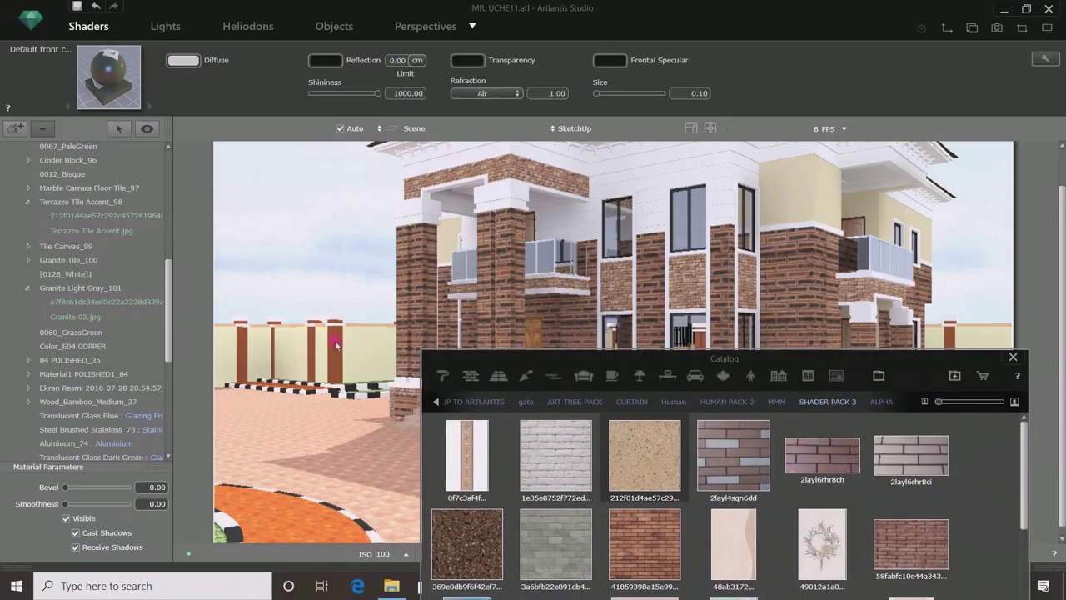
Try a dark olive diffuse colour, 68684B, on the boundary fence's FENCE WALL shader.
click(357, 348)
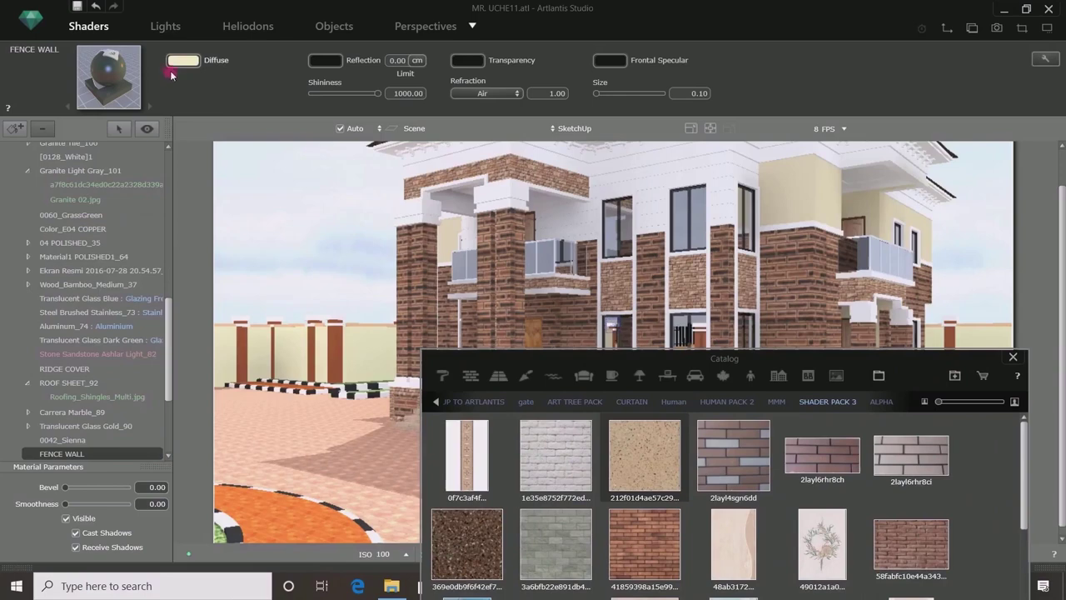
click(184, 60)
click(202, 87)
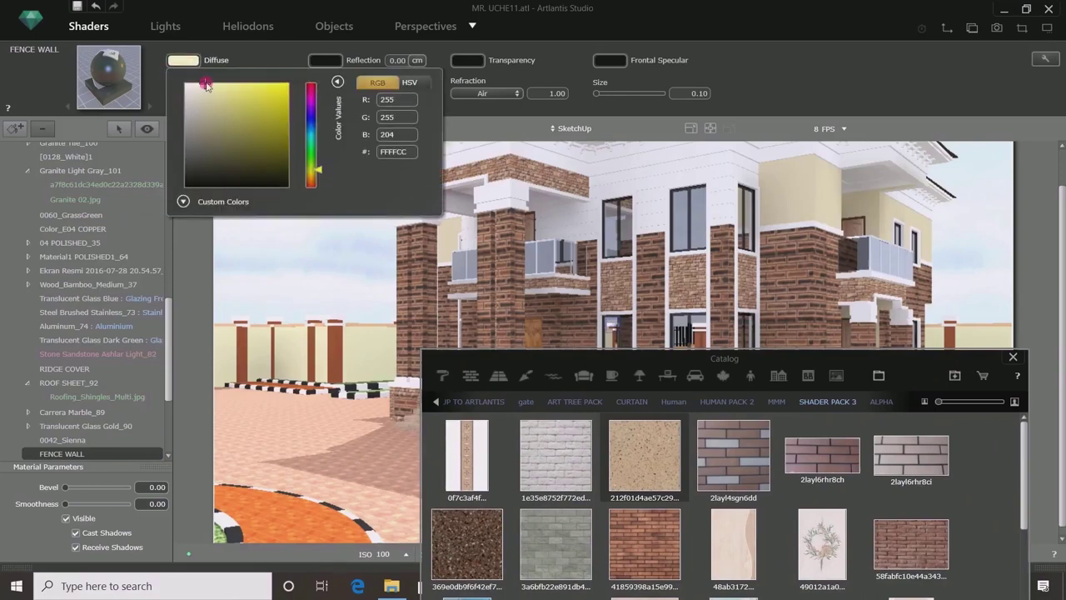
mouse_move(205, 89)
mouse_down()
mouse_move(287, 135)
mouse_move(214, 147)
mouse_up()
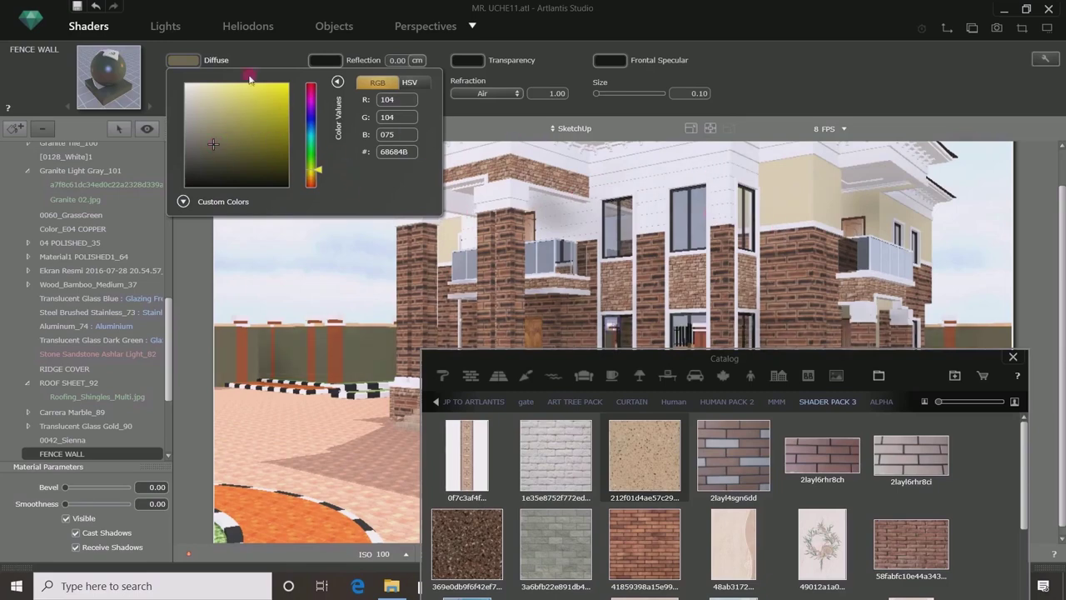
click(595, 241)
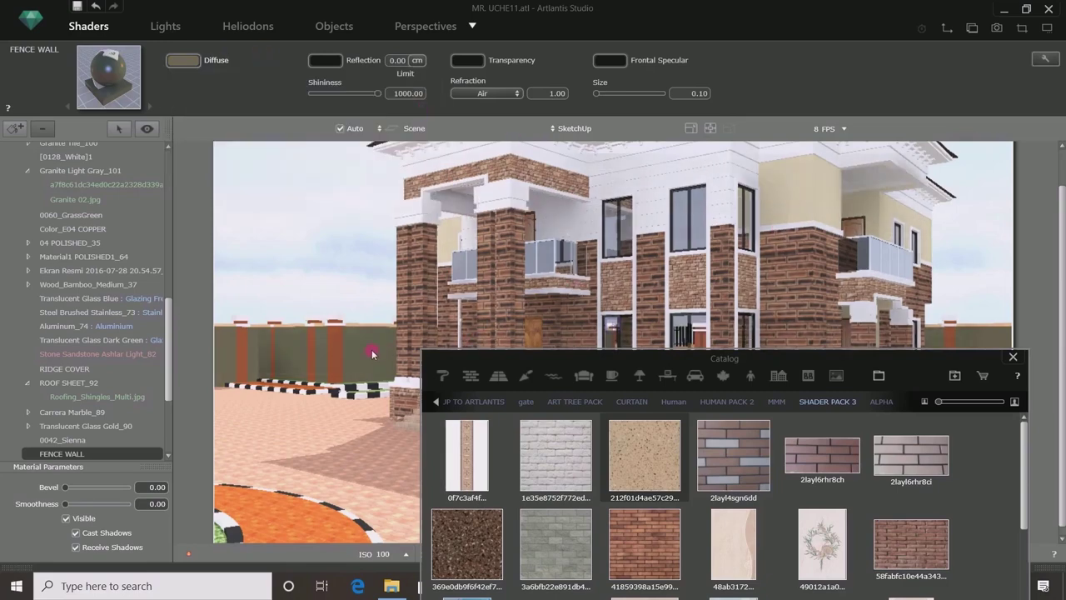
Recolour the FENCE WALL shader's diffuse to a light beige close to the house's upper walls.
click(797, 187)
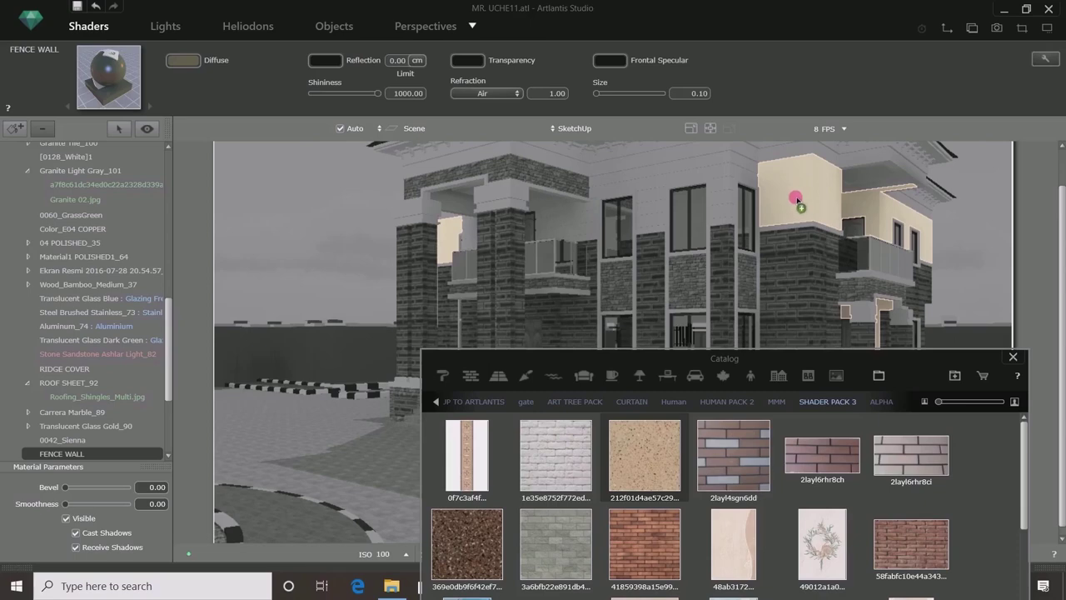
drag(796, 198, 360, 357)
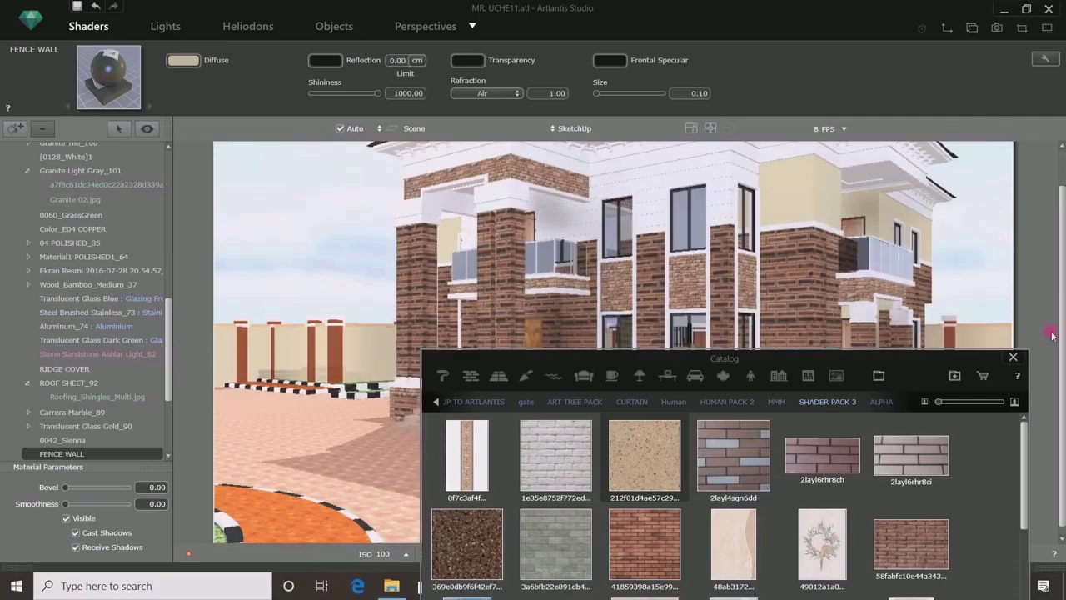
Recolour the fence pillars' 0042_Sienna shader to a light tan diffuse, C3A379.
mouse_move(924, 360)
mouse_down()
mouse_move(889, 479)
mouse_move(861, 486)
mouse_move(920, 389)
mouse_move(909, 374)
mouse_up()
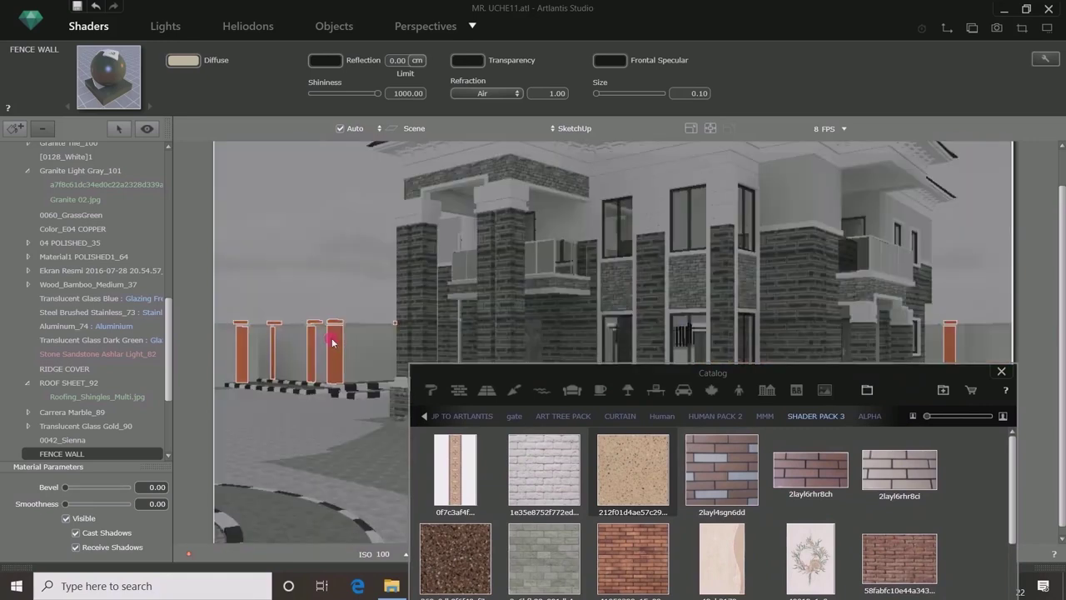
click(331, 338)
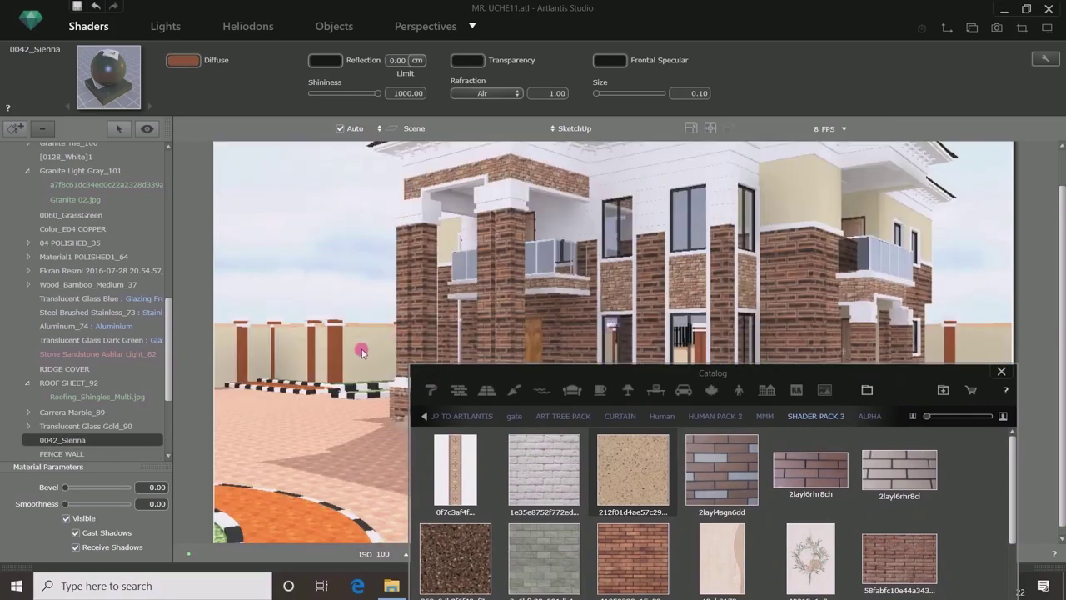
drag(858, 372, 1005, 286)
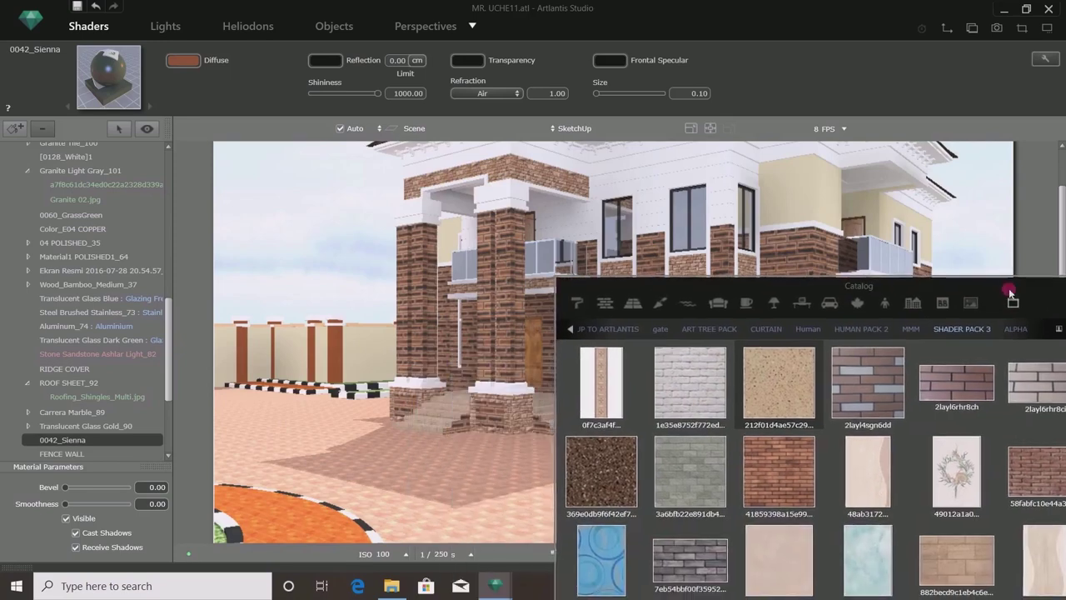
click(180, 61)
drag(256, 121, 237, 130)
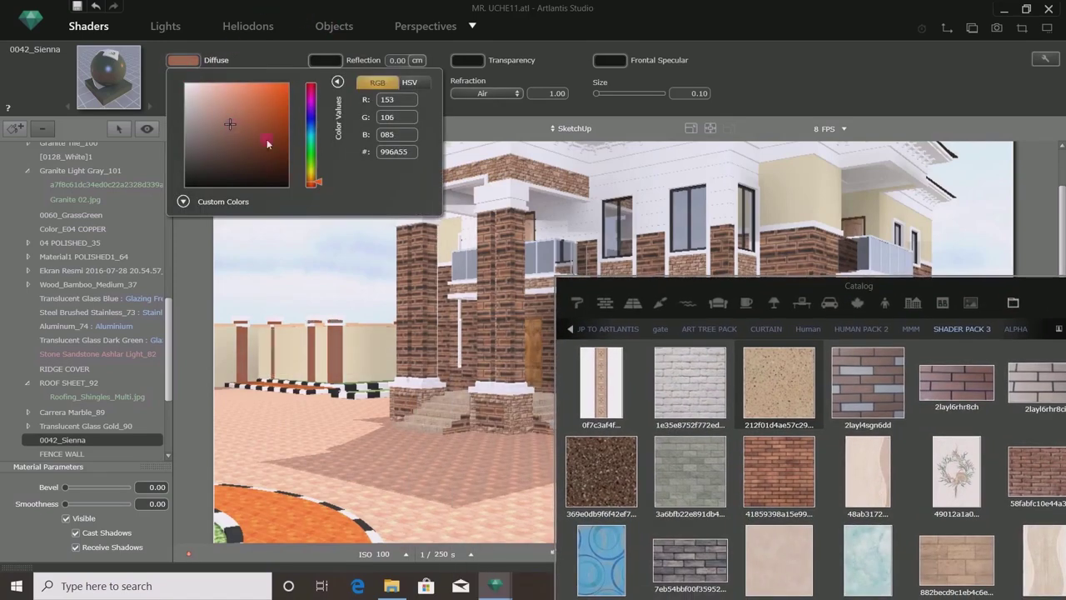
drag(317, 184, 316, 184)
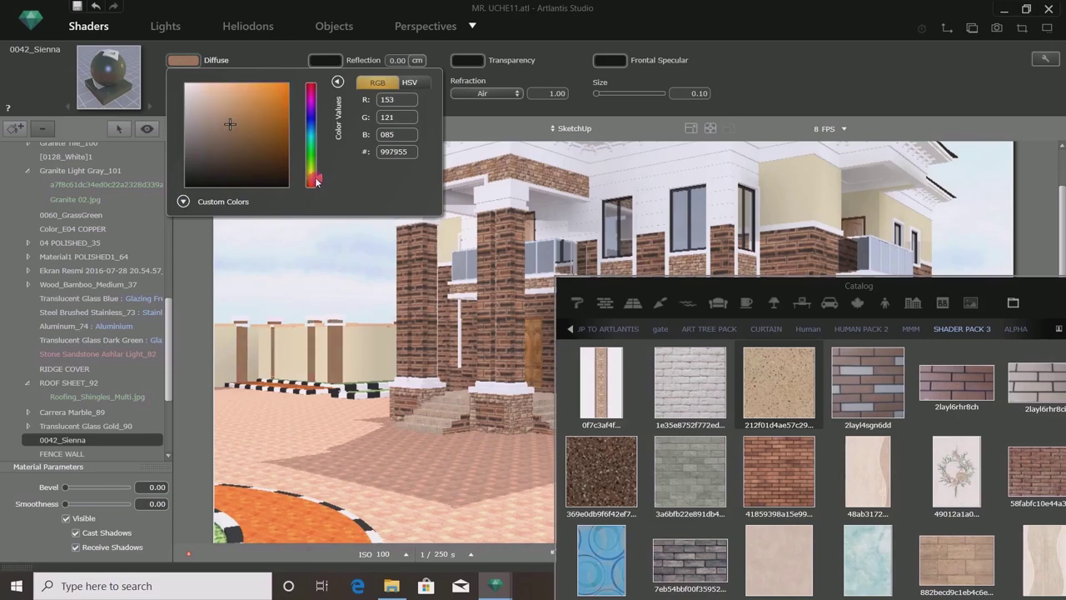
mouse_move(231, 125)
mouse_down()
mouse_move(215, 122)
mouse_move(229, 112)
mouse_up()
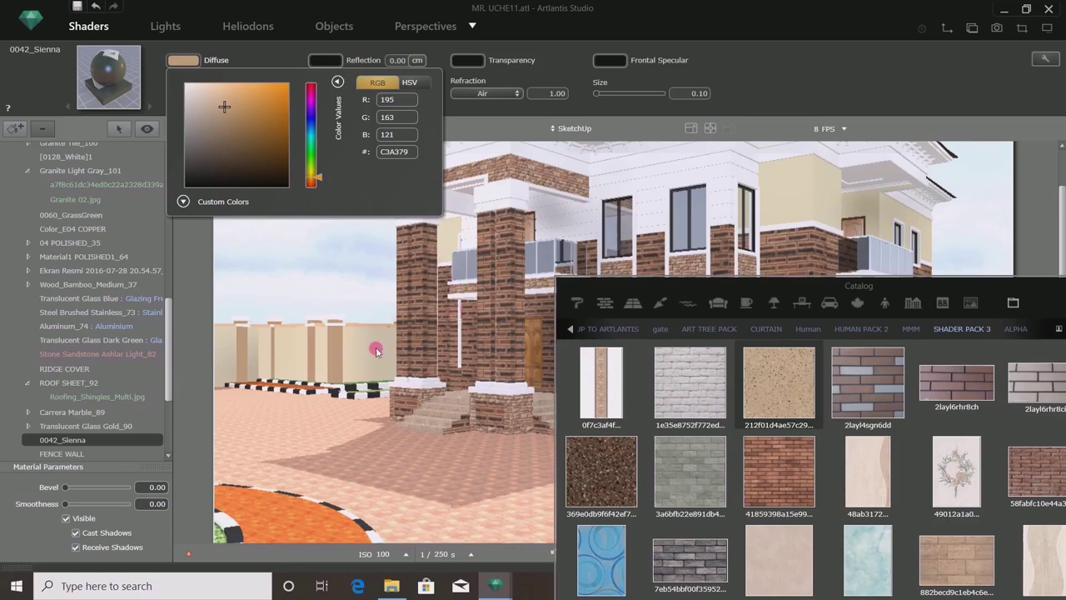
Set the FENCE CAP1 shader's diffuse colour to pure white, RGB 255, 255, 255, and save the project.
click(353, 328)
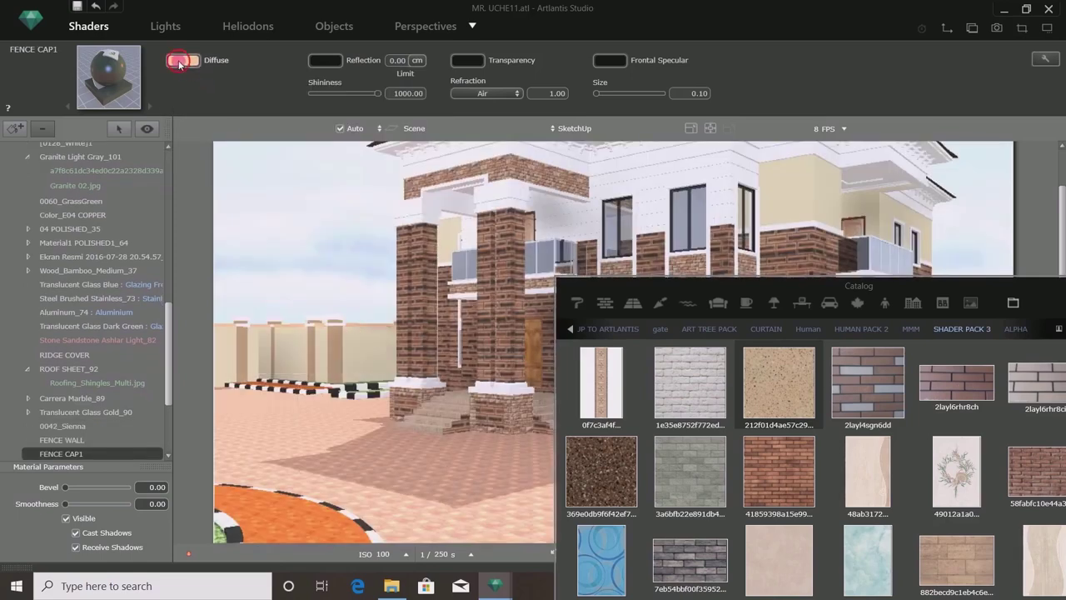
click(183, 60)
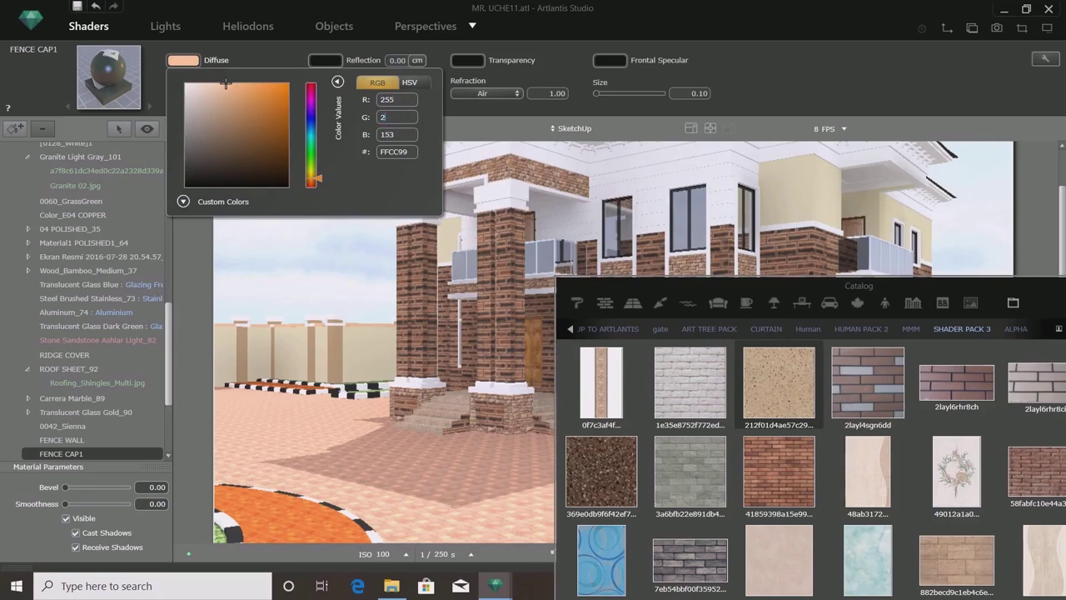
key(Tab)
text(255)
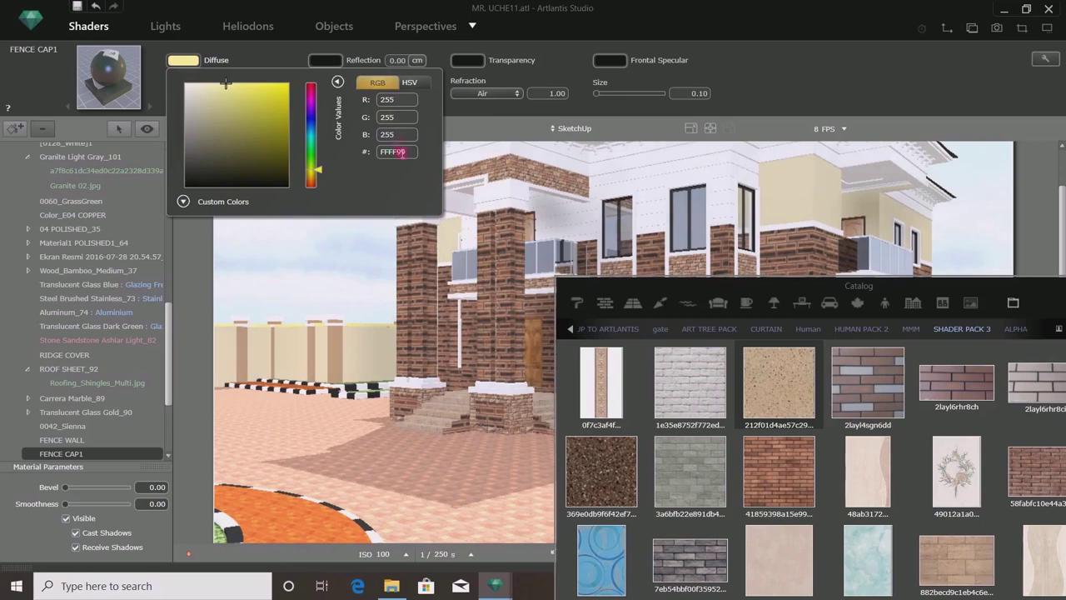
key(Tab)
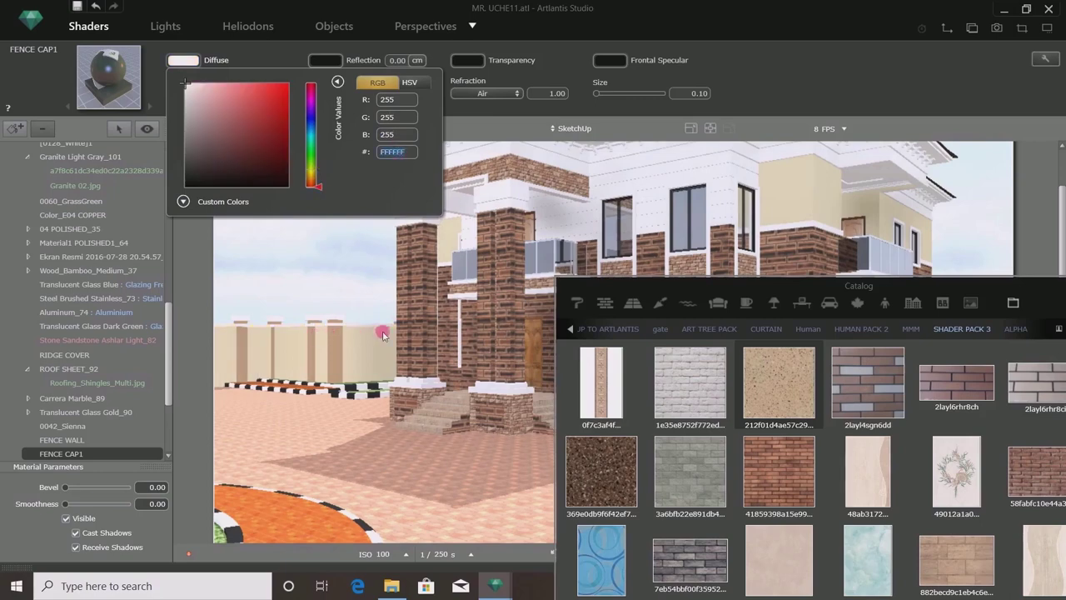
click(77, 8)
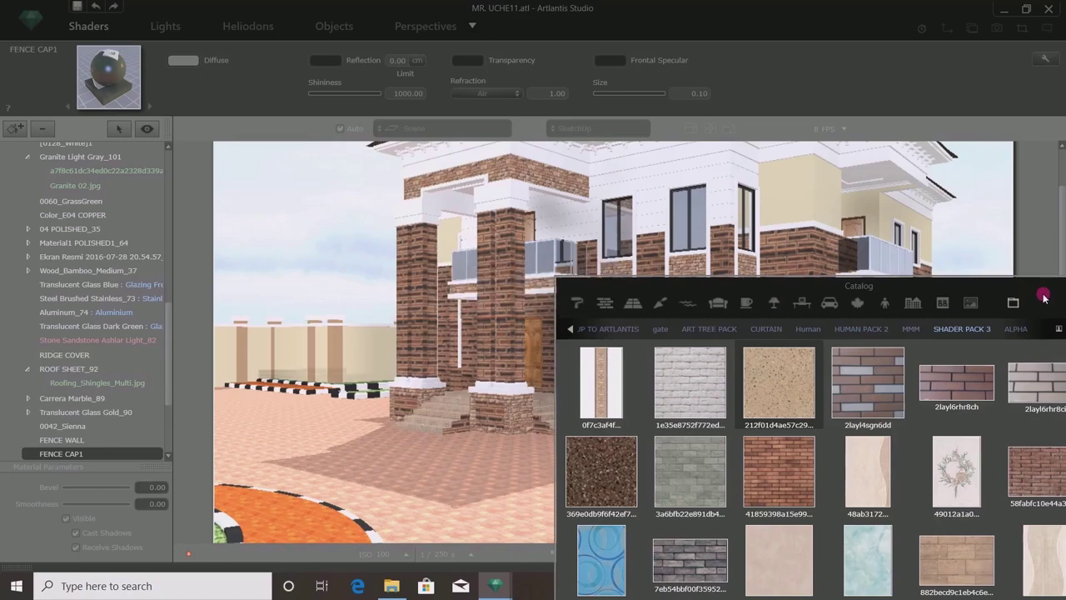
Set the diffuse colour of the dark kerb blocks' 0136_Charcoal shader to pure black, 000000.
drag(994, 284, 898, 548)
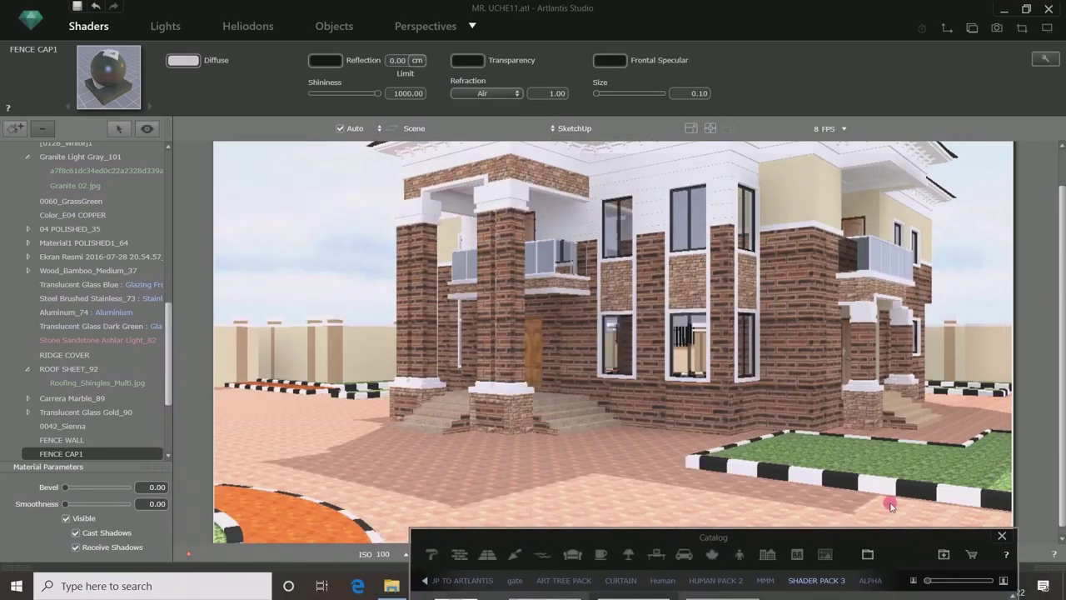
click(873, 486)
click(873, 486)
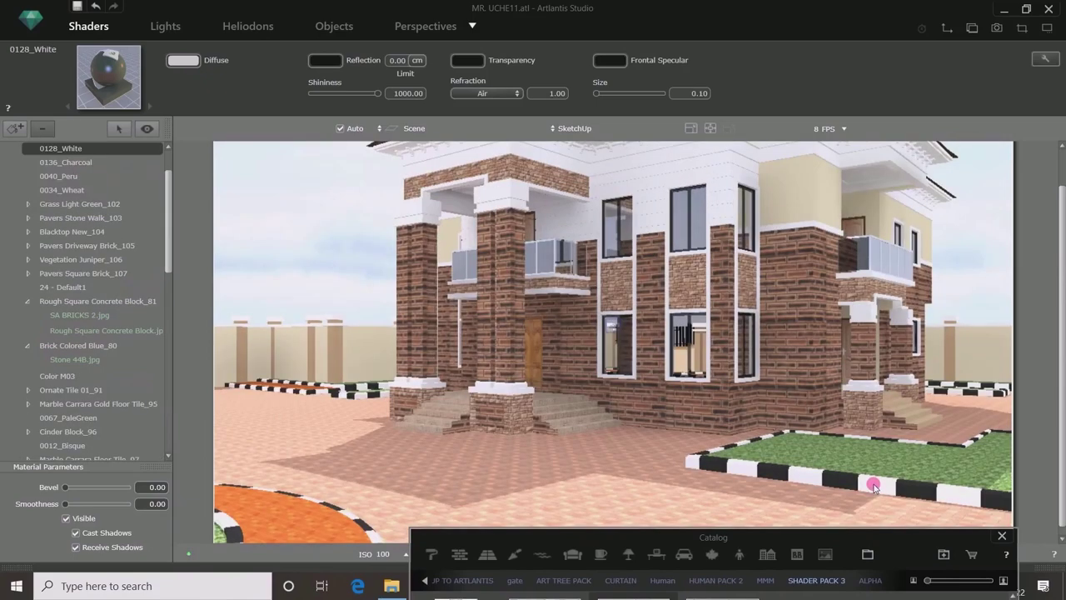
click(842, 482)
click(840, 481)
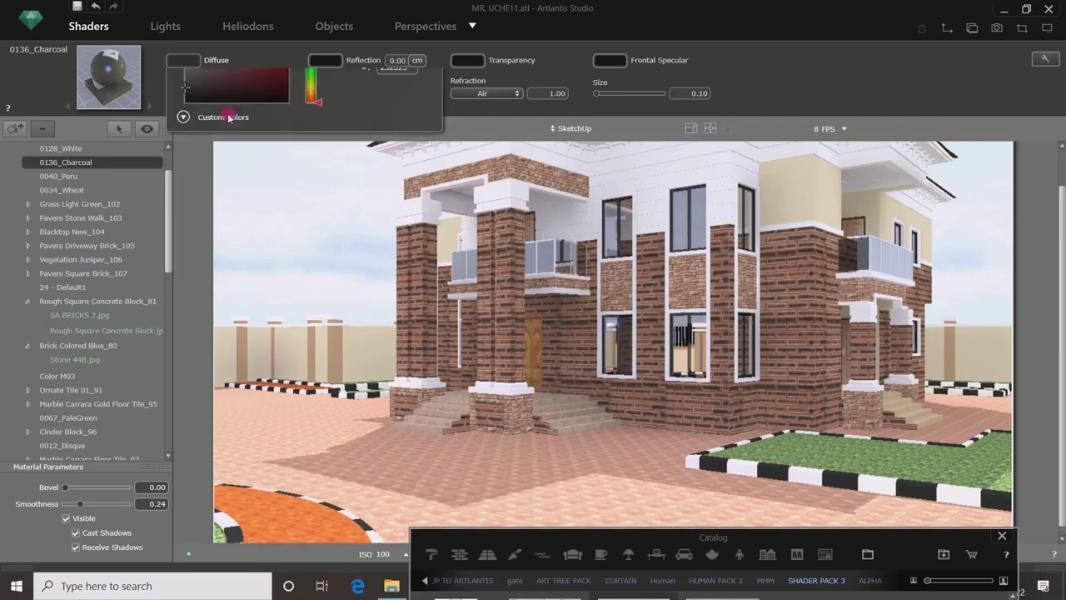
drag(176, 182, 169, 212)
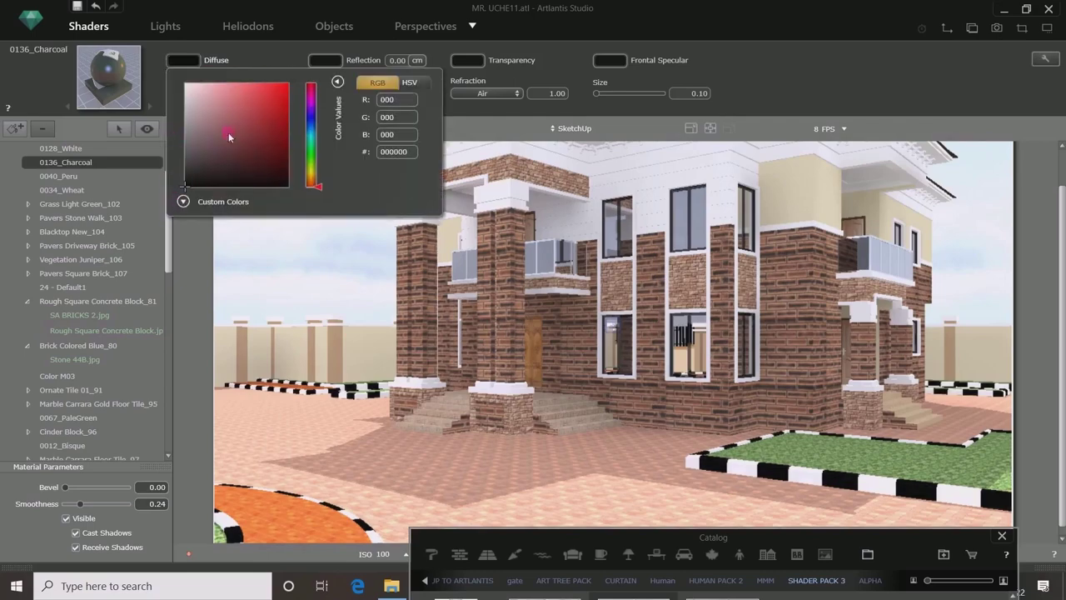
Apply the Diffuse Fresnel shader to the black kerb blocks and set its Fresnel Transition to 8.60.
drag(883, 548, 754, 344)
click(304, 350)
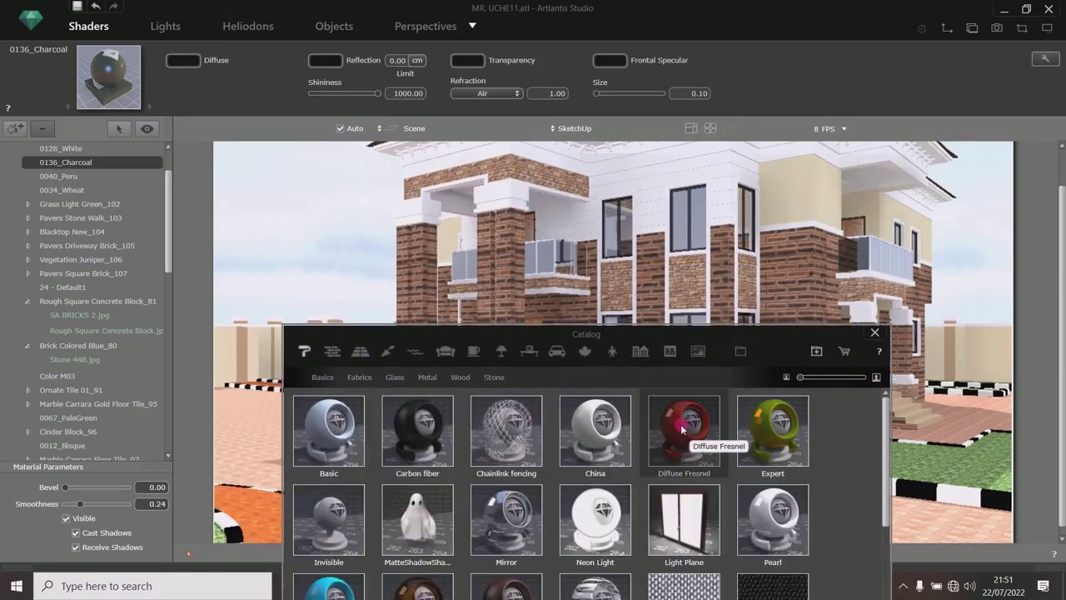
drag(681, 428, 914, 493)
drag(721, 340, 723, 360)
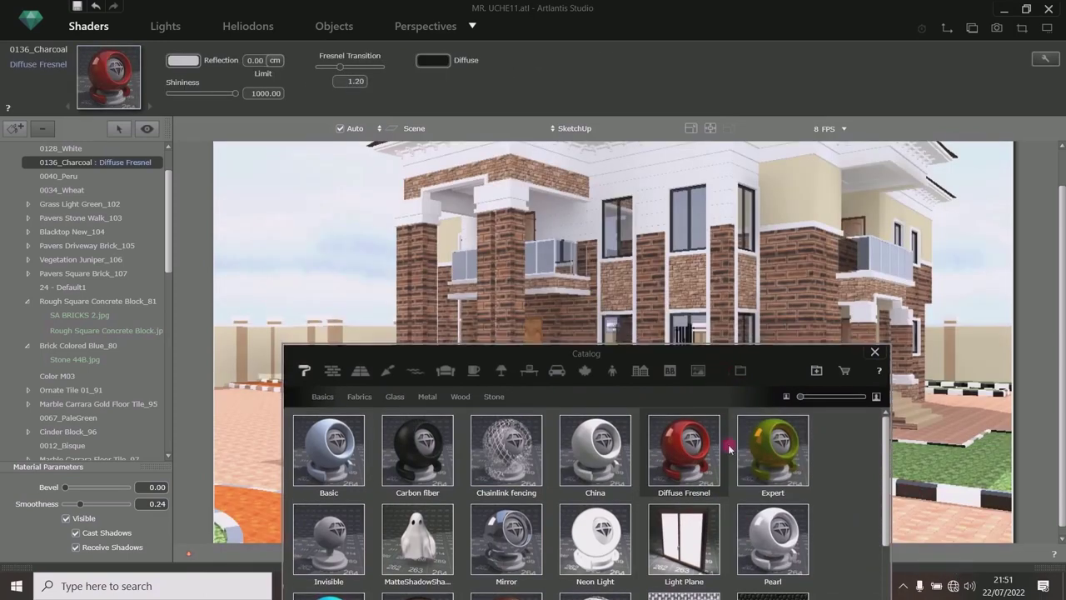
drag(340, 66, 381, 72)
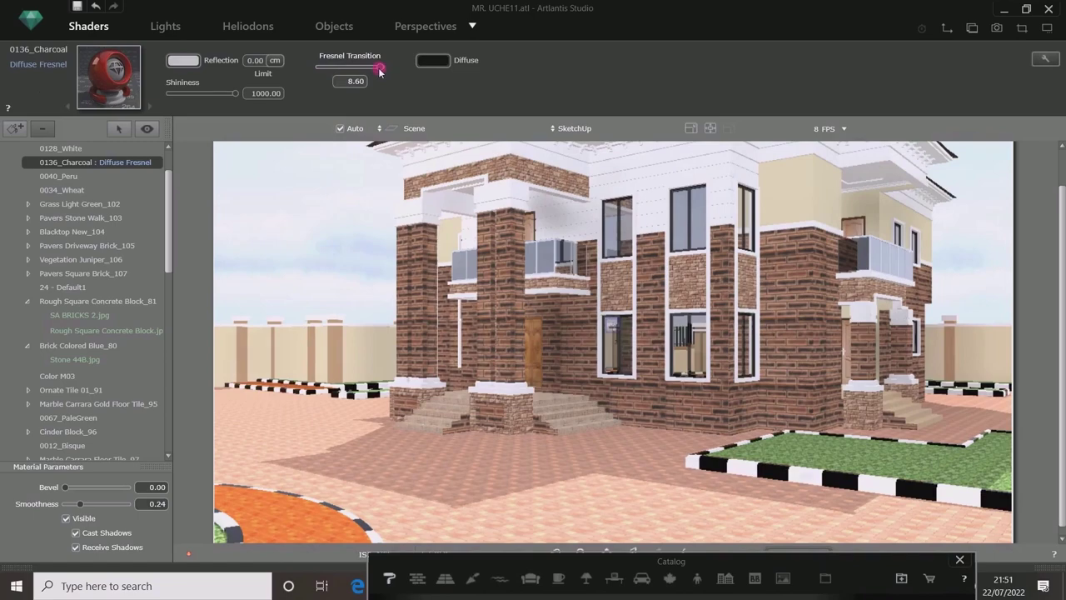
Look through the custom catalog's ALPHA and SHADER PACK 3 libraries for a suitable paving texture.
drag(722, 555, 601, 118)
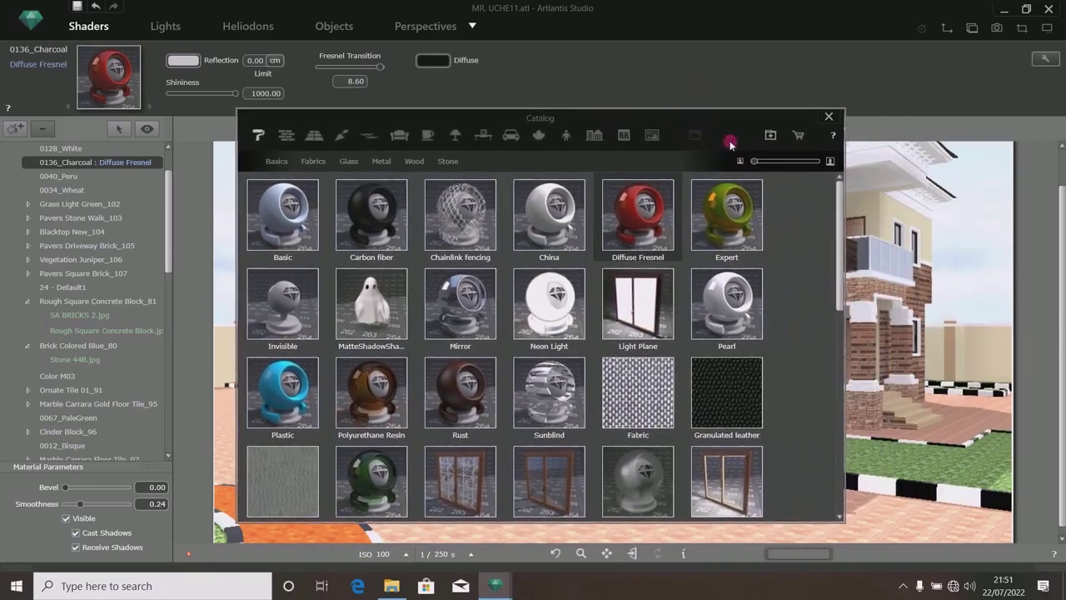
click(692, 136)
drag(749, 114, 422, 210)
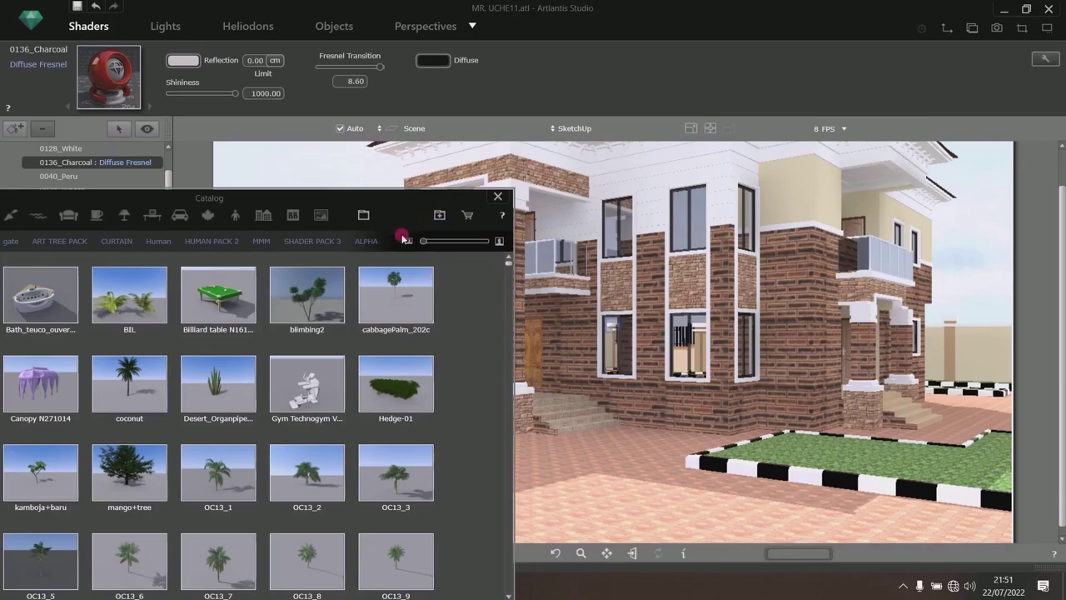
click(373, 242)
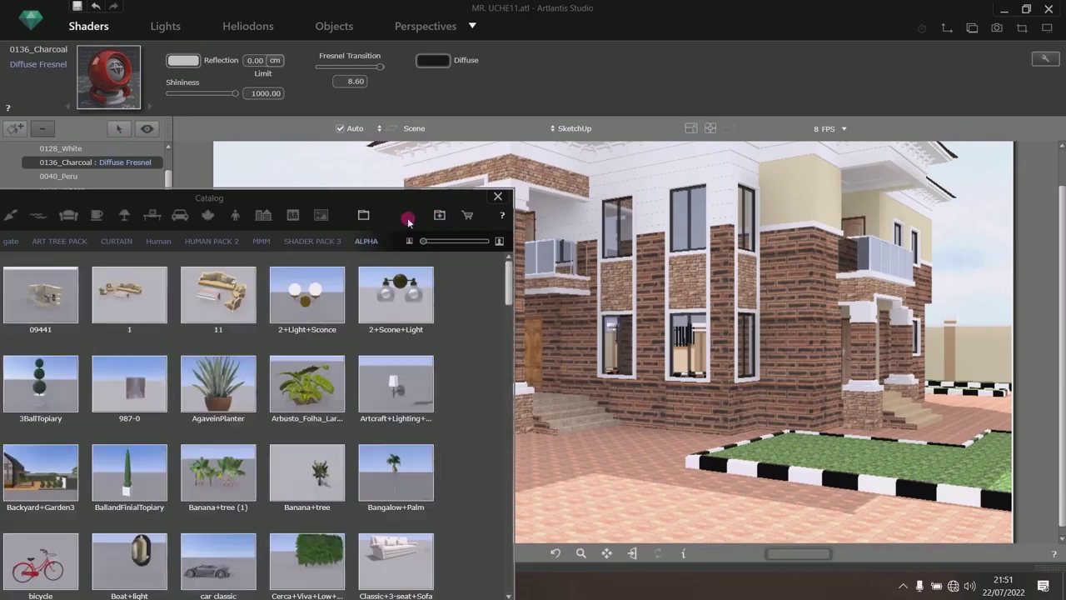
click(309, 241)
drag(308, 197, 675, 73)
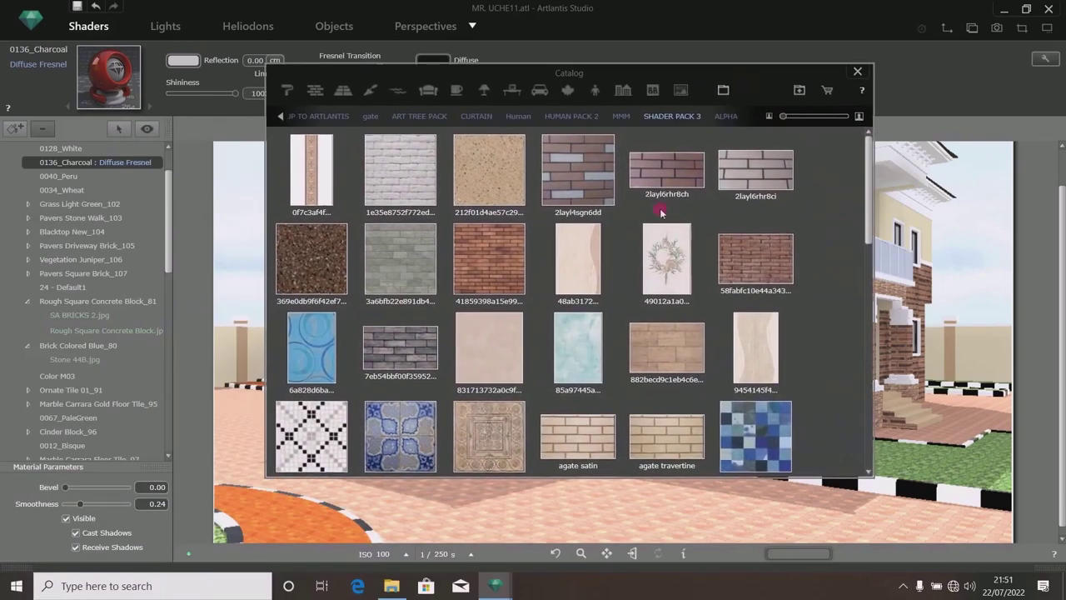
scroll(649, 248, down, 2)
scroll(649, 249, down, 5)
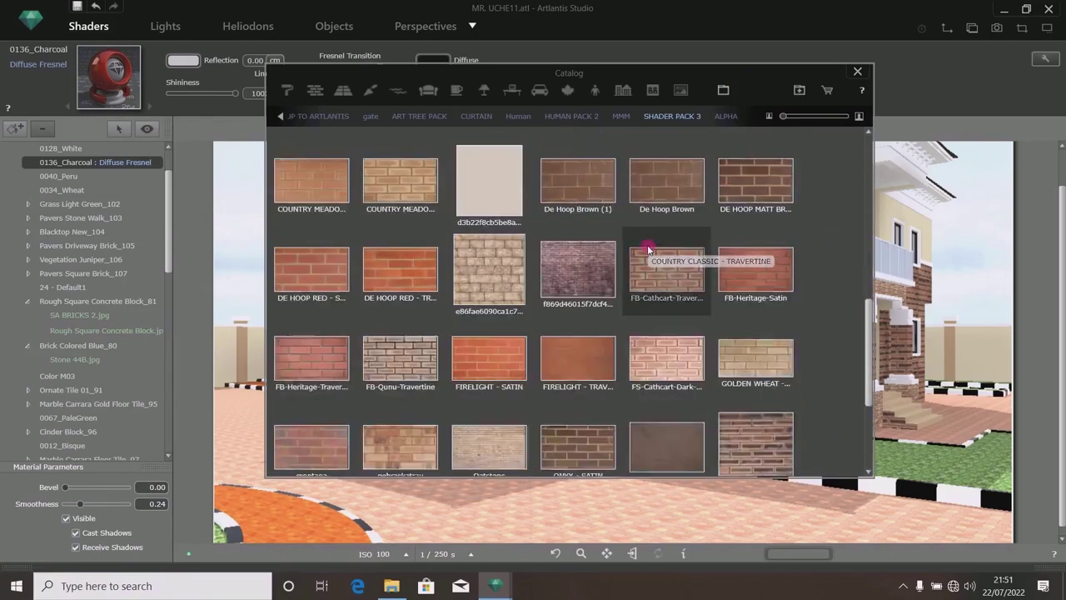
scroll(649, 249, up, 6)
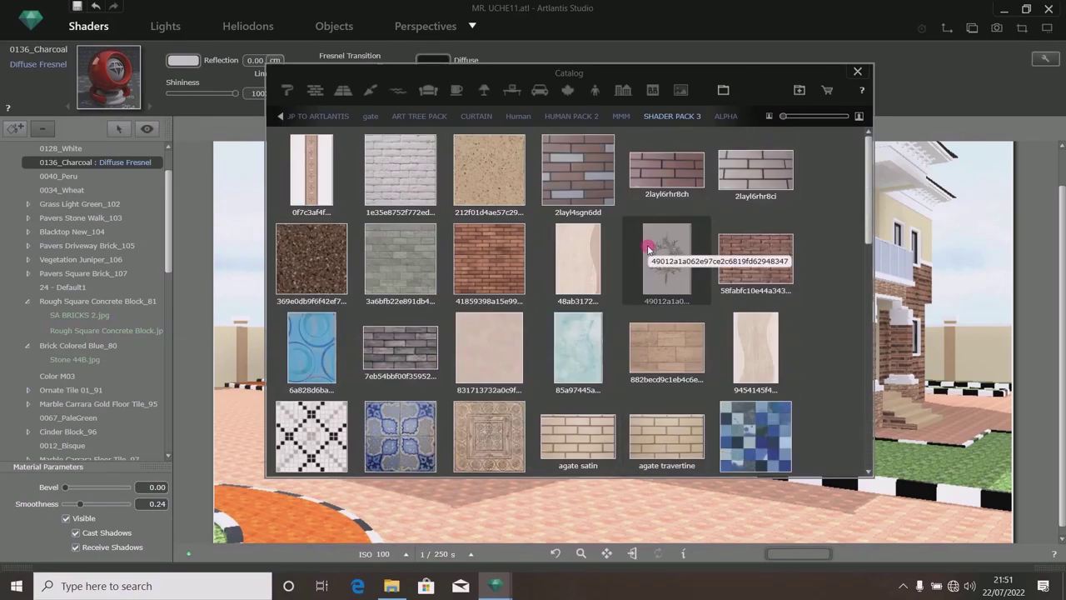
scroll(649, 248, down, 6)
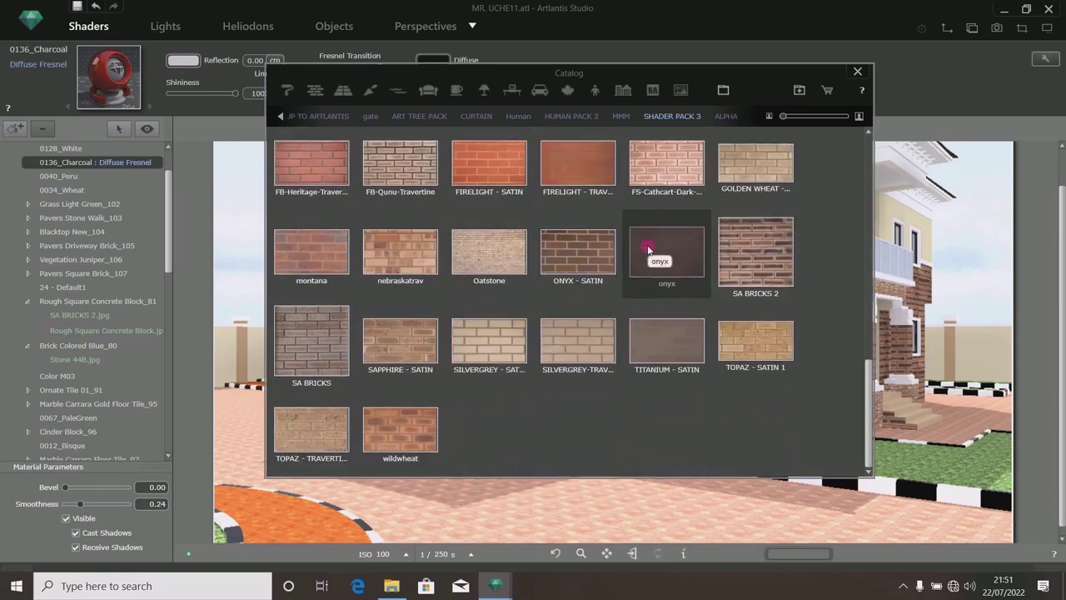
scroll(649, 249, up, 2)
drag(627, 73, 798, 94)
scroll(658, 283, up, 2)
scroll(658, 283, up, 5)
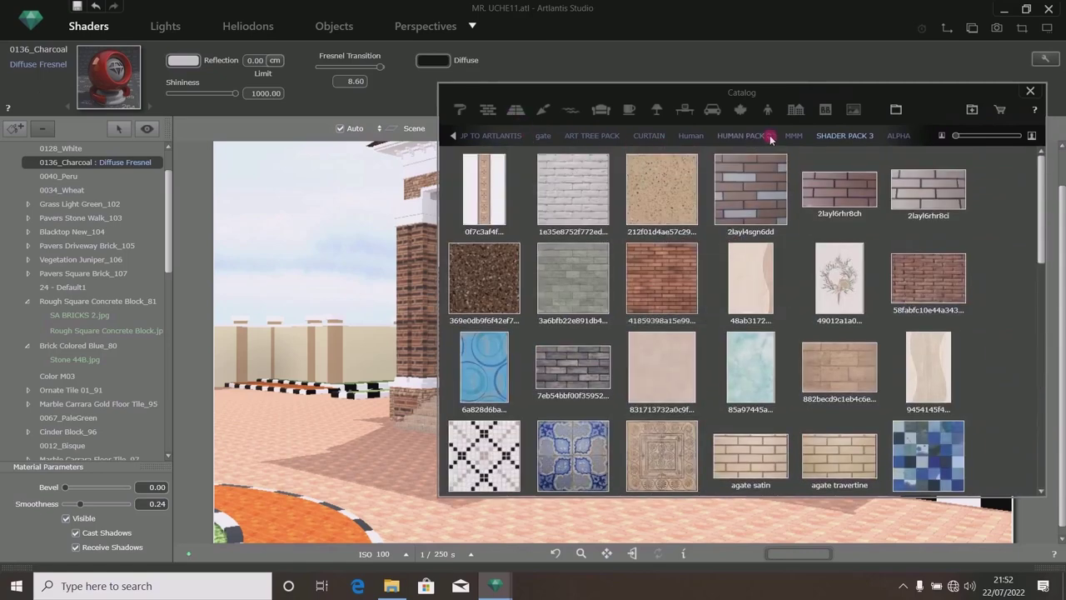
Apply the stone_0001_c texture from the SHADER PACK library to the driveway paving.
click(456, 137)
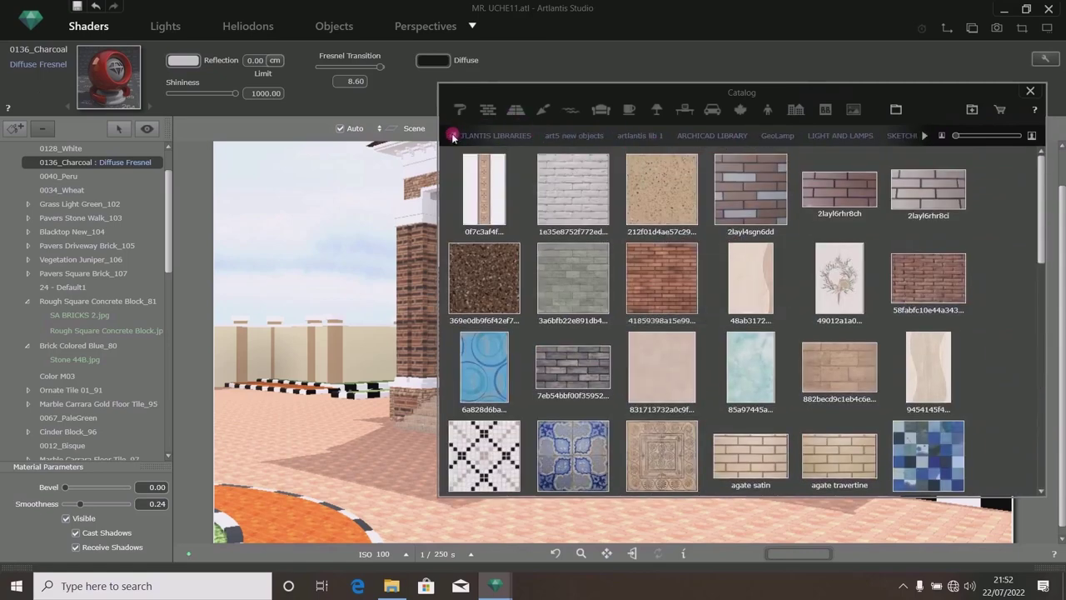
click(452, 136)
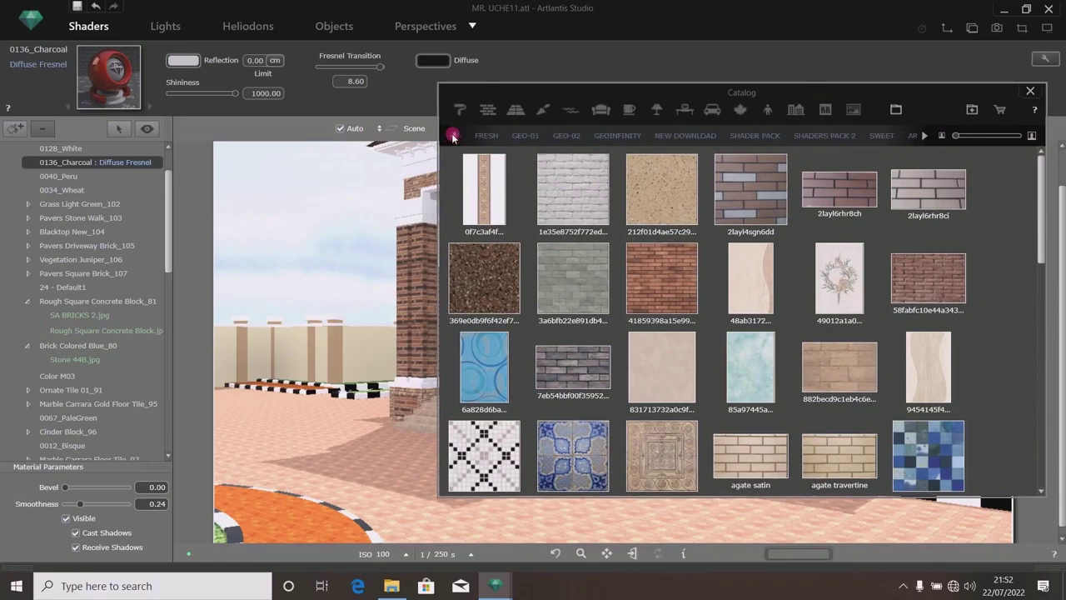
click(756, 138)
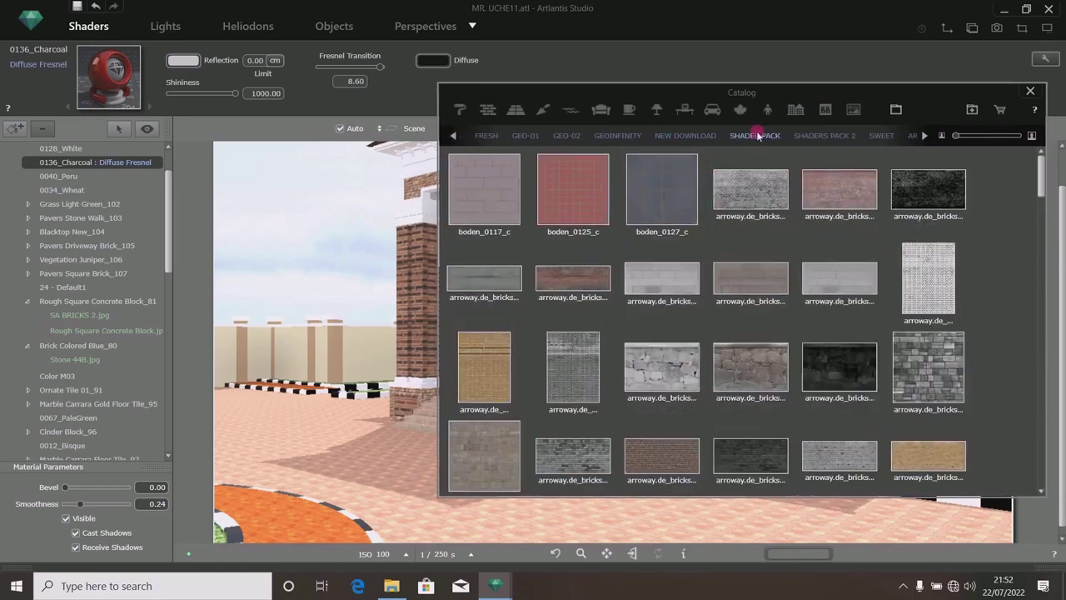
scroll(825, 287, down, 3)
scroll(824, 288, down, 10)
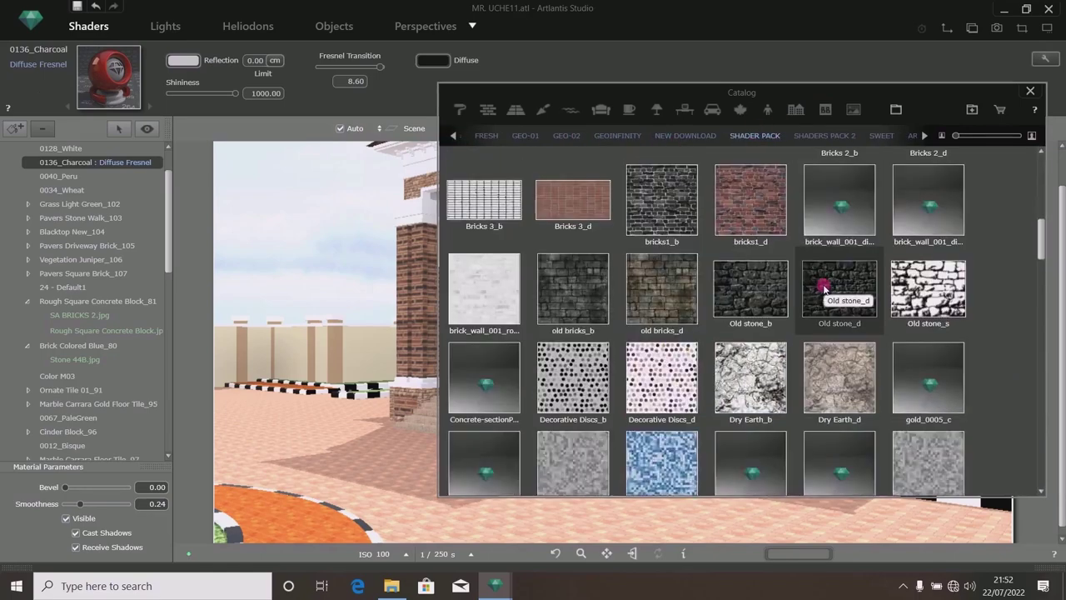
scroll(575, 287, down, 10)
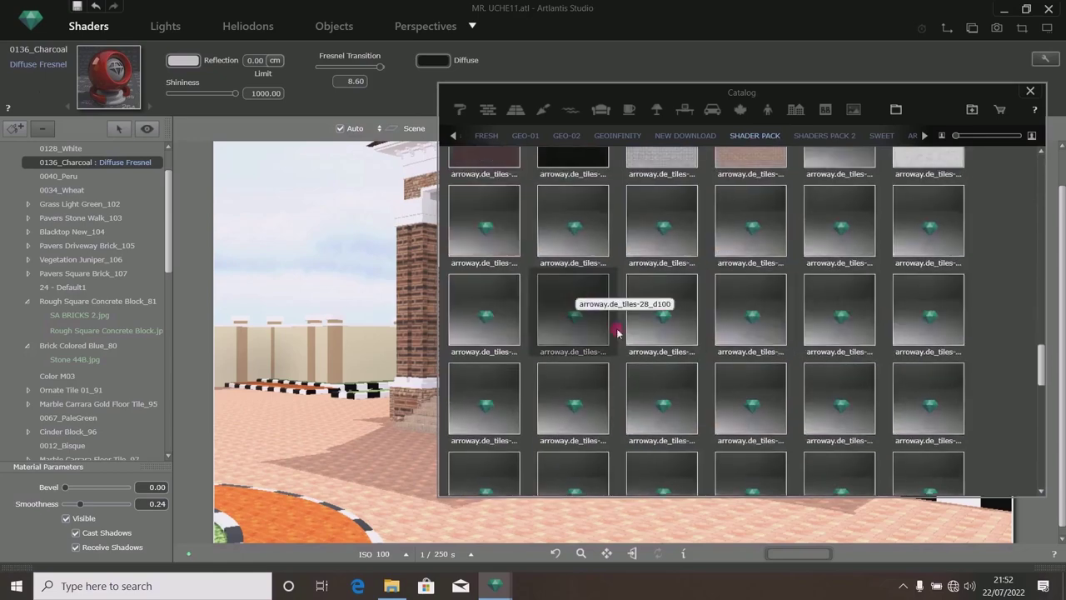
scroll(638, 341, down, 10)
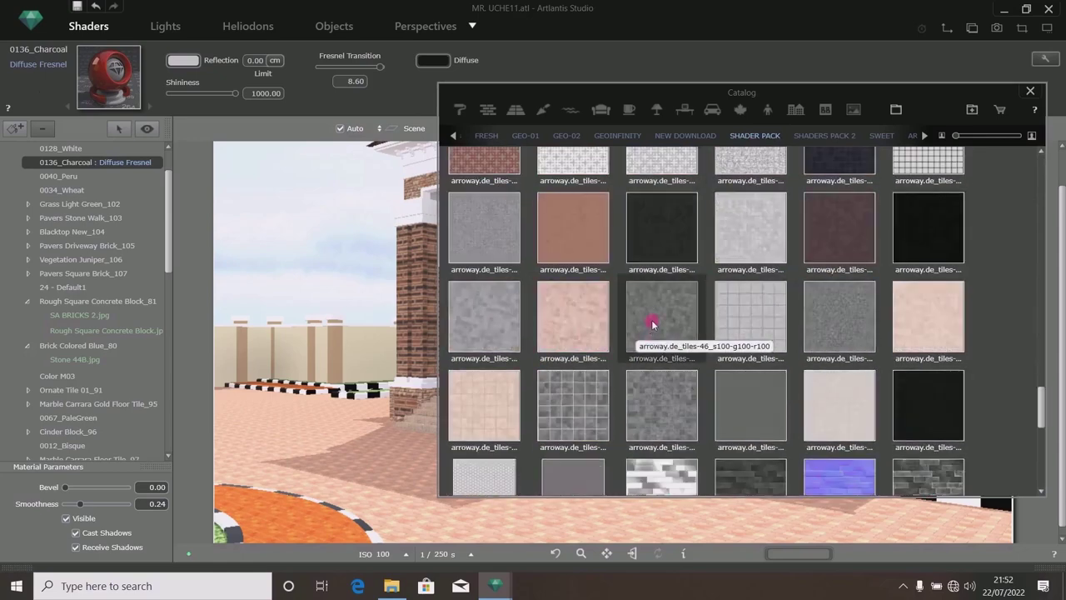
scroll(646, 356, down, 5)
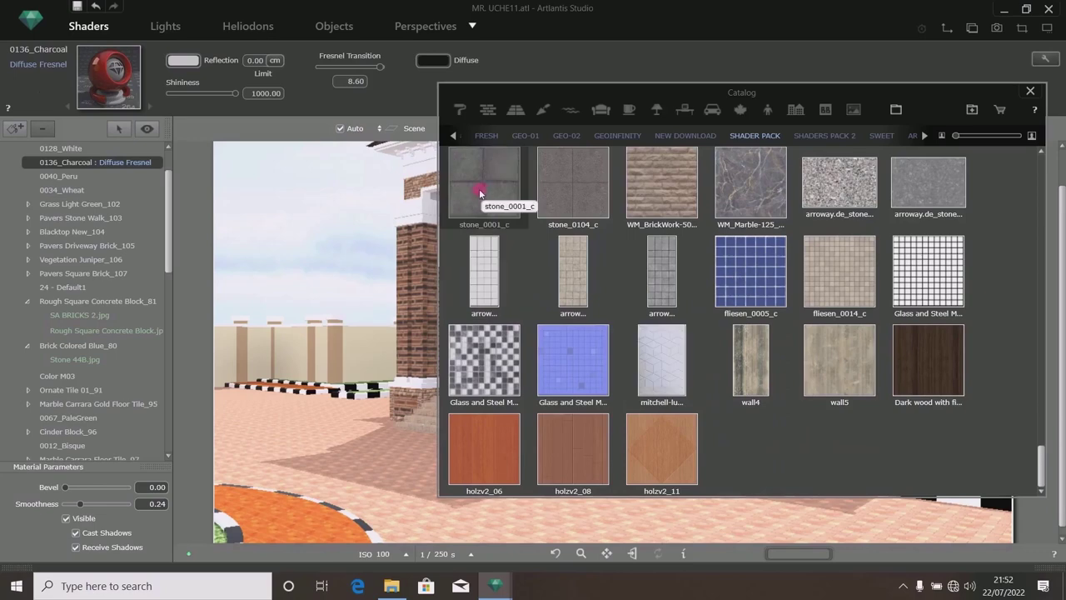
drag(470, 197, 371, 481)
Set the driveway's stone_0001_c texture size to 2400 mm both horizontally and vertically.
drag(617, 99, 838, 169)
click(265, 101)
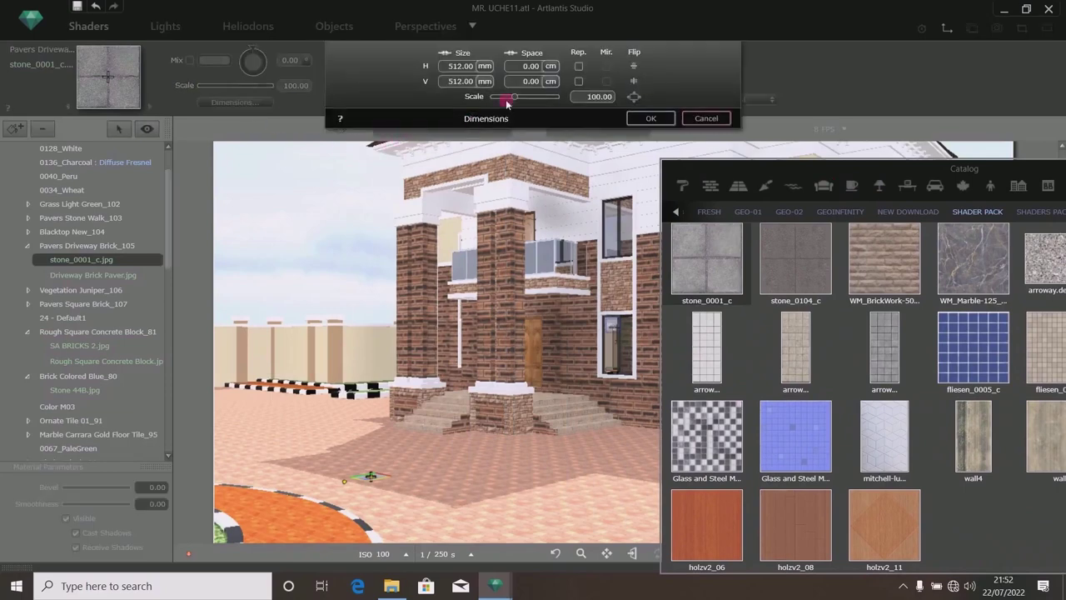
click(381, 458)
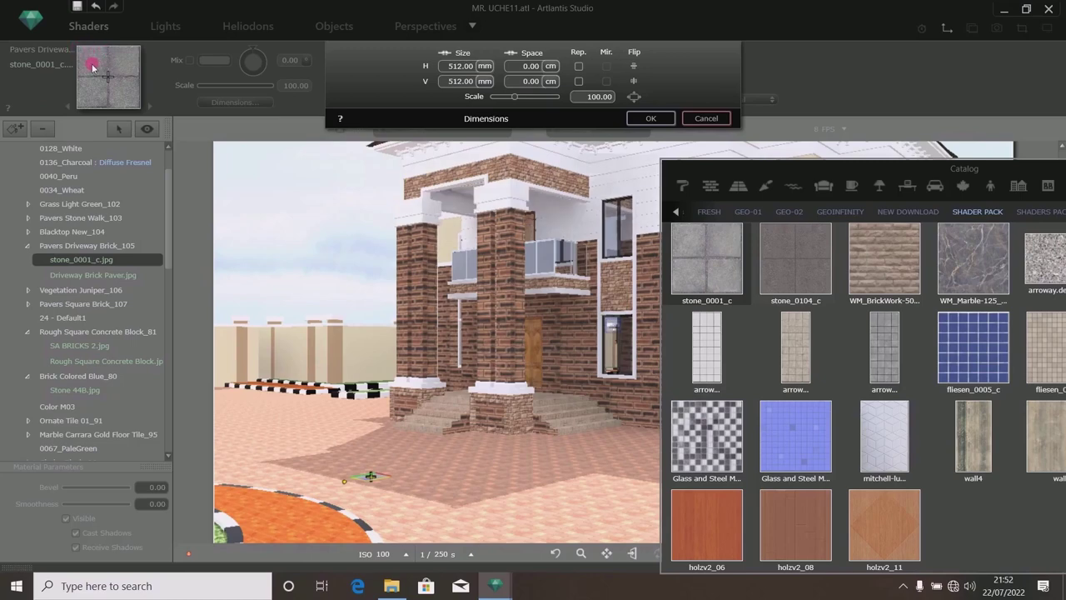
mouse_move(119, 63)
mouse_down()
mouse_move(94, 90)
mouse_move(129, 96)
mouse_up()
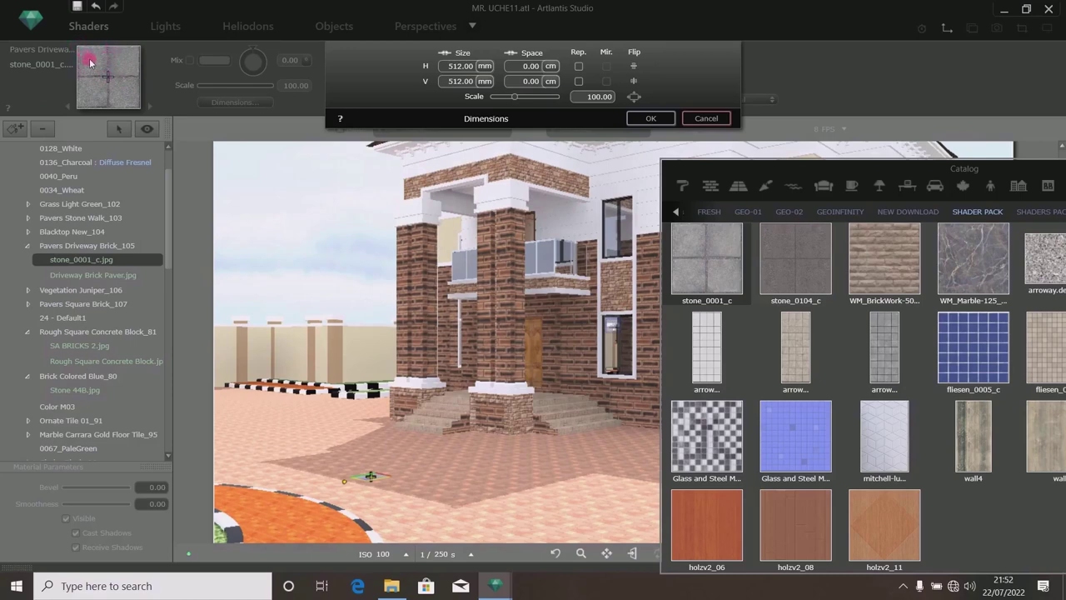
mouse_move(82, 51)
mouse_down()
mouse_move(125, 55)
mouse_move(92, 68)
mouse_move(106, 92)
mouse_move(122, 69)
mouse_up()
click(457, 66)
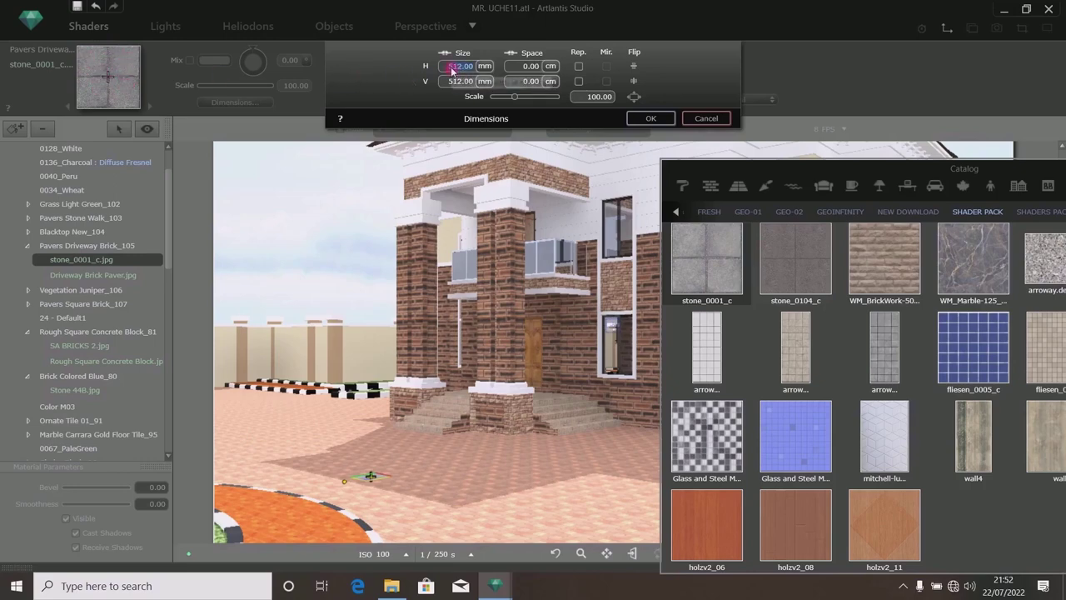
text(2)
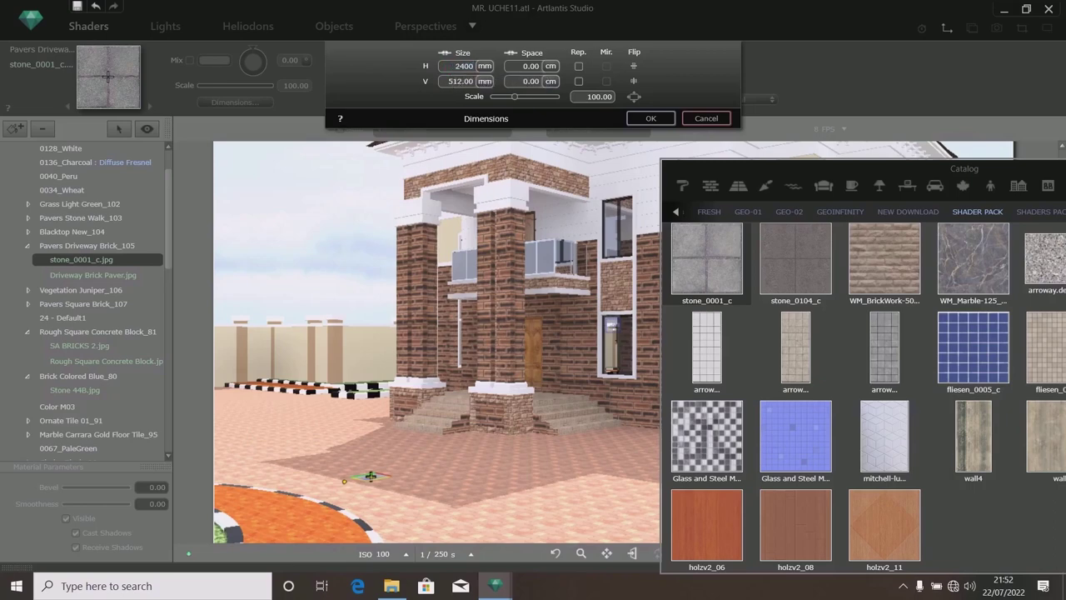
click(463, 82)
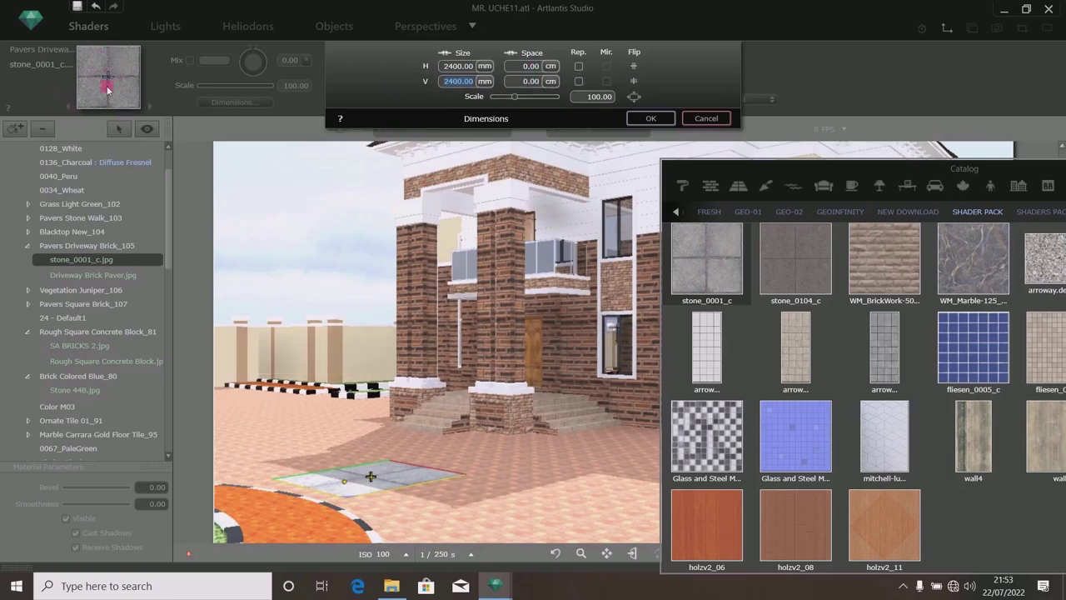
Repeat the paving texture horizontally and vertically, and set its reflection to 25.
click(578, 66)
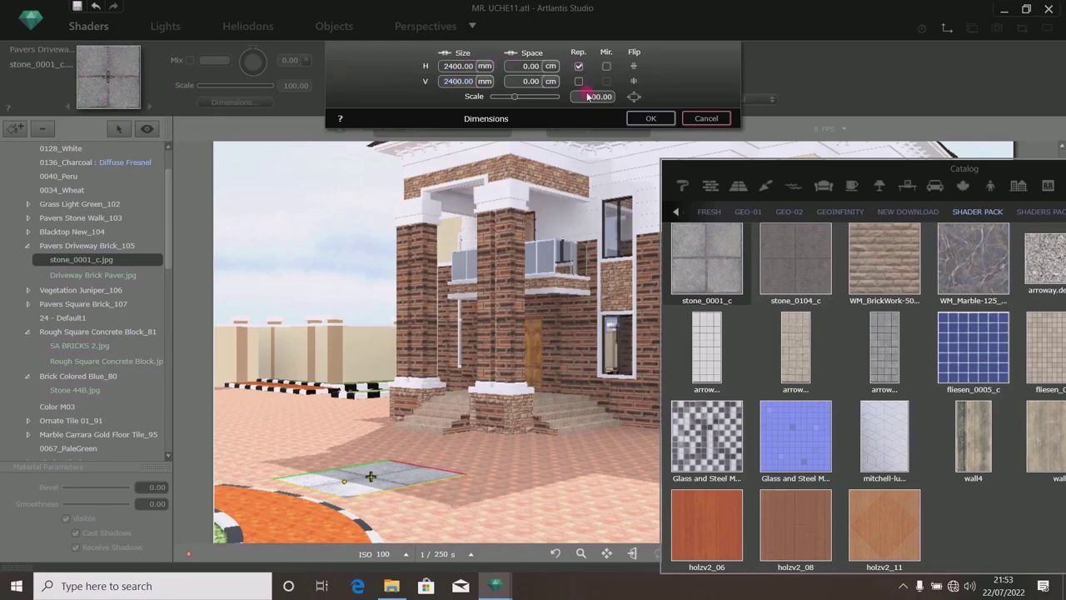
click(578, 81)
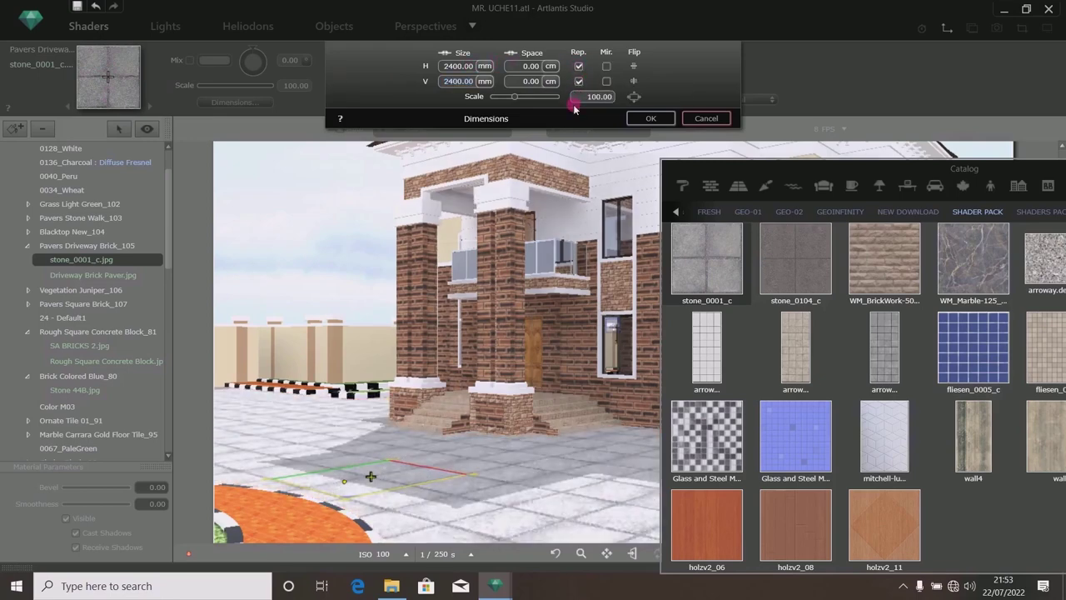
click(651, 119)
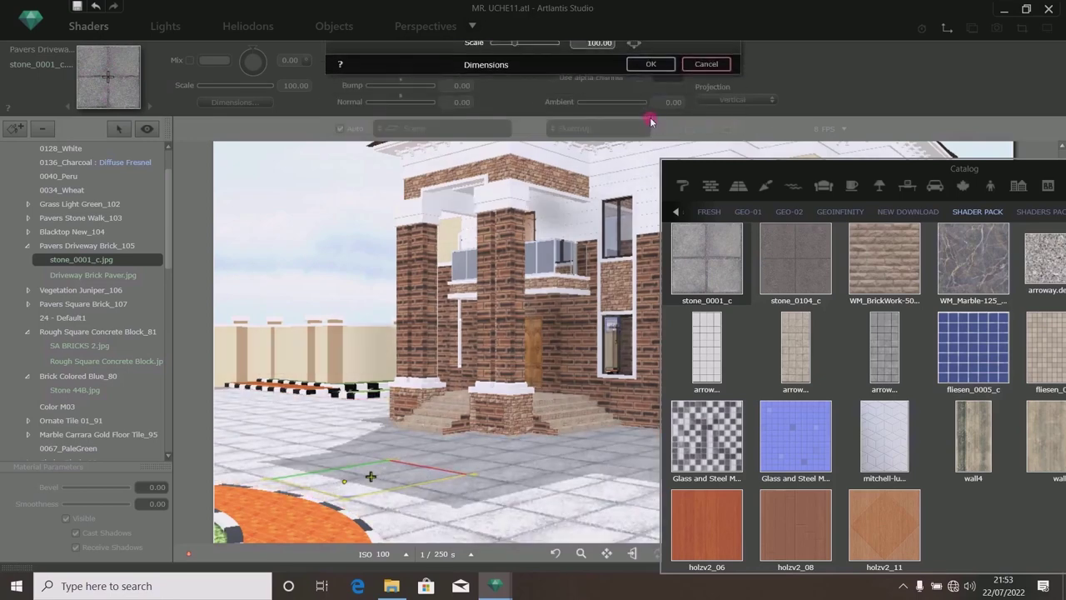
drag(886, 171, 680, 506)
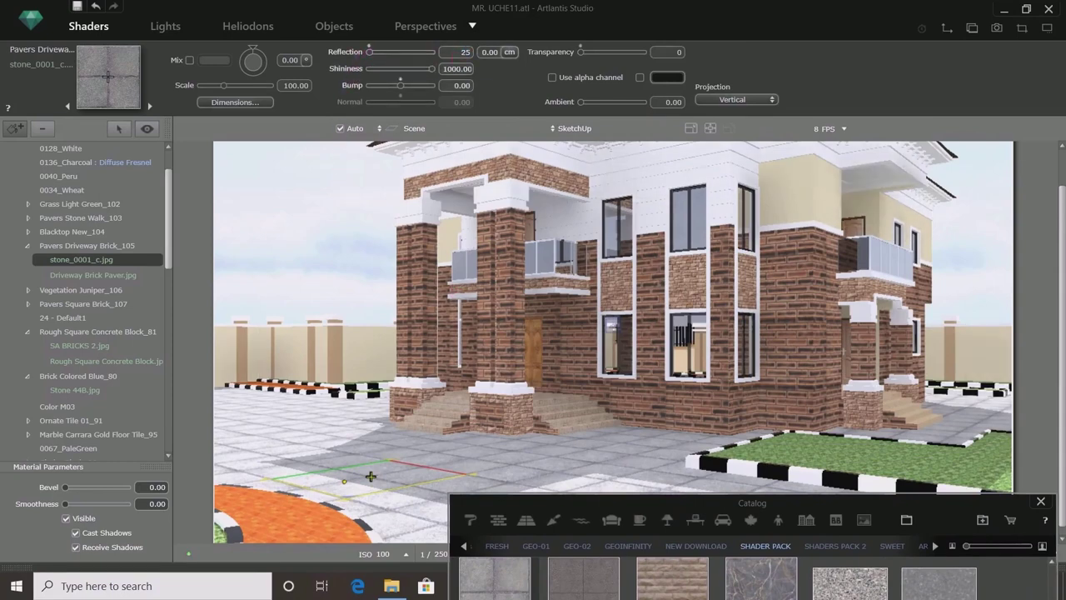
key(Return)
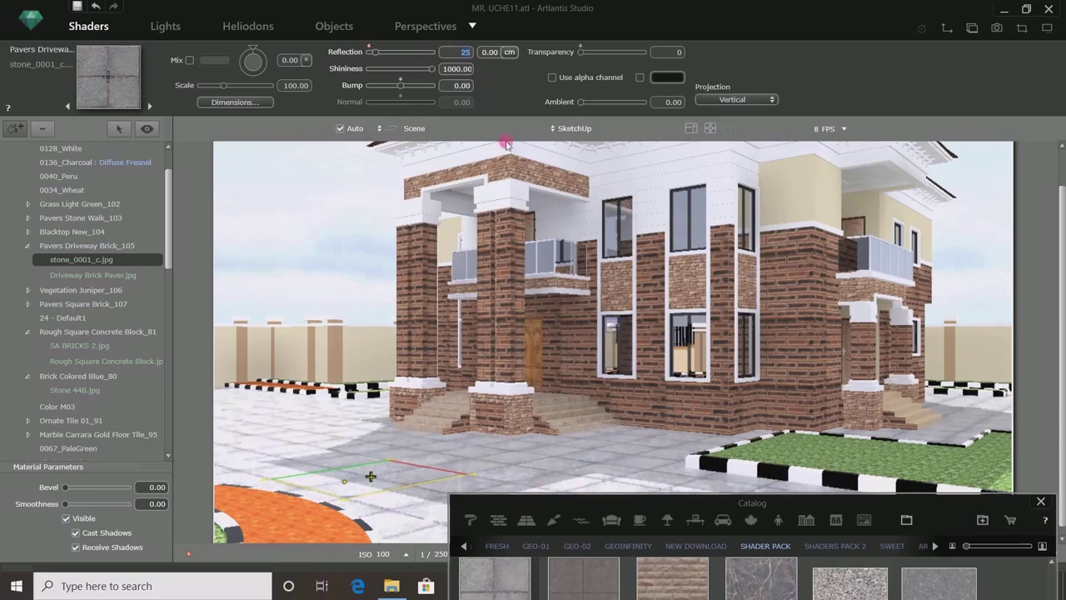
Remove the Vegetation_Juniper2.jpg texture from the lawn's Vegetation Juniper_106 material.
drag(707, 505, 903, 444)
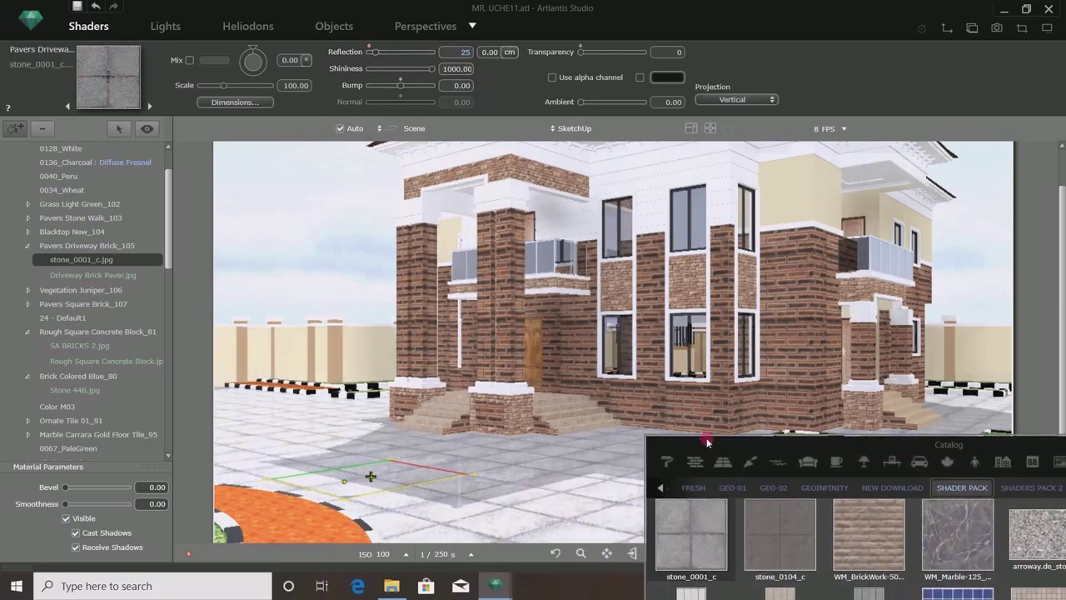
drag(988, 441, 874, 302)
drag(705, 300, 356, 372)
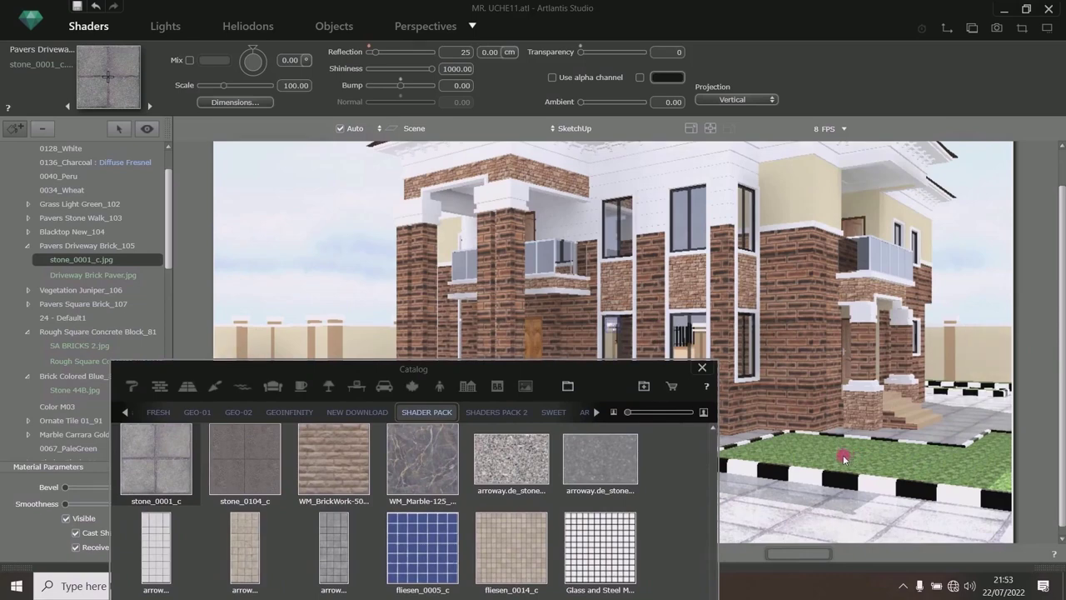
click(843, 458)
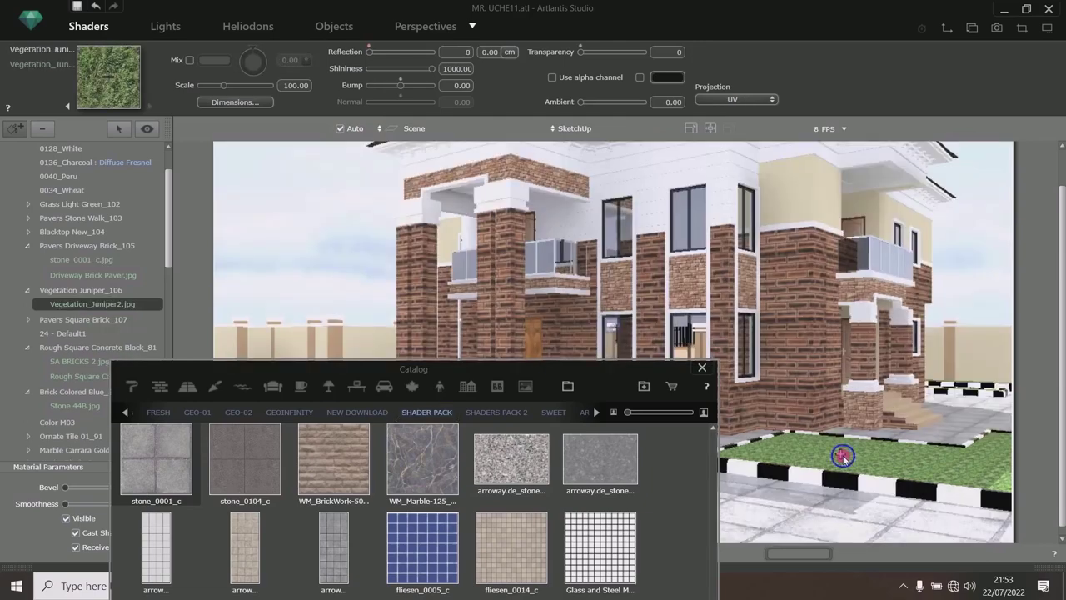
right_click(841, 457)
click(871, 466)
Look through the catalog's SHADERS PACK 2 library for a suitable grass texture.
drag(611, 372, 850, 112)
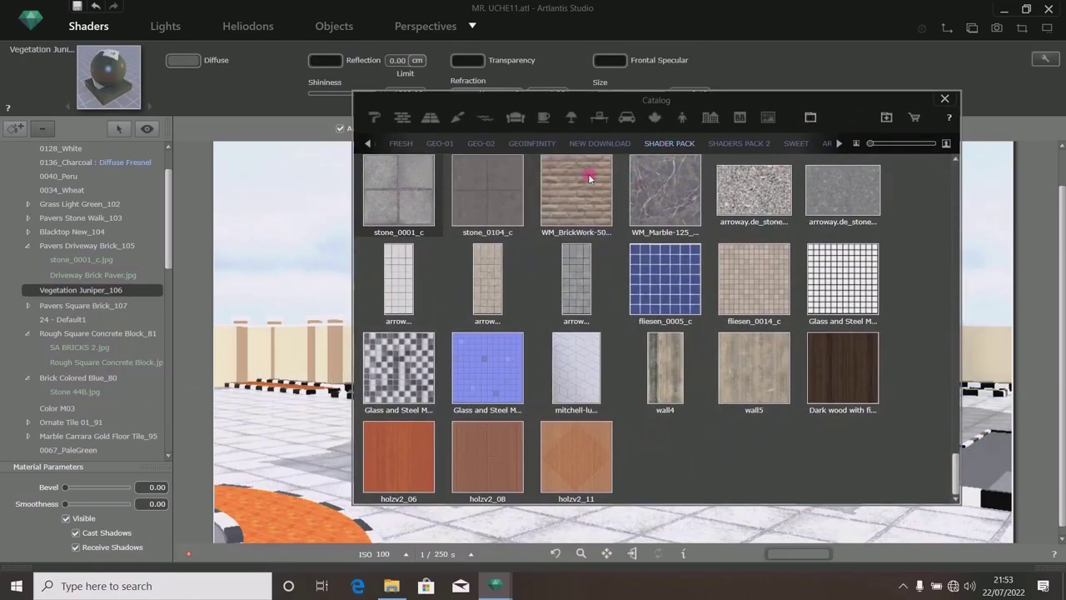
click(737, 145)
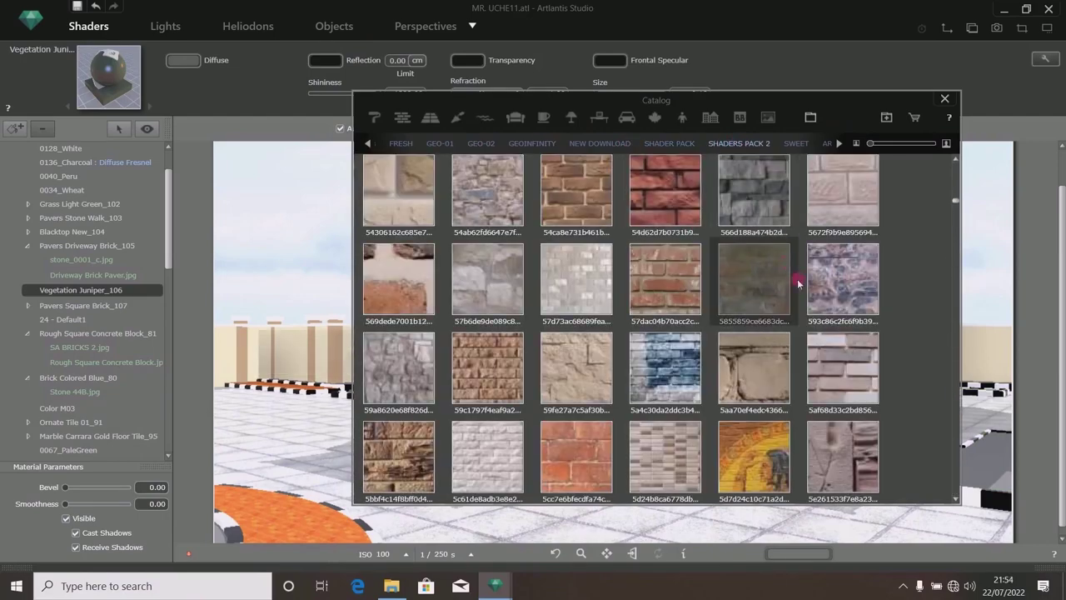
scroll(749, 300, down, 10)
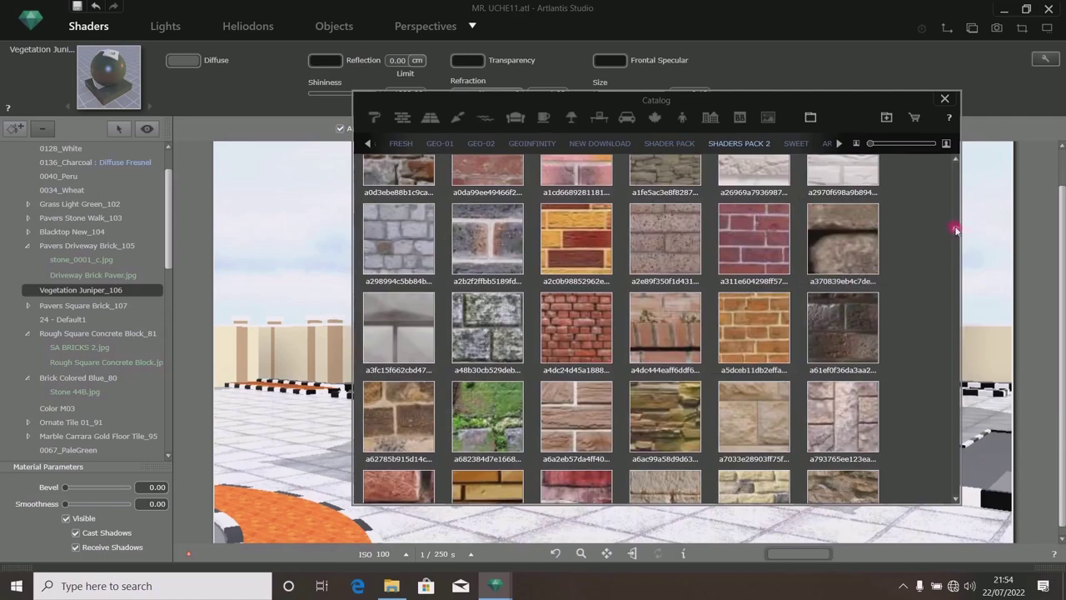
drag(955, 296, 808, 305)
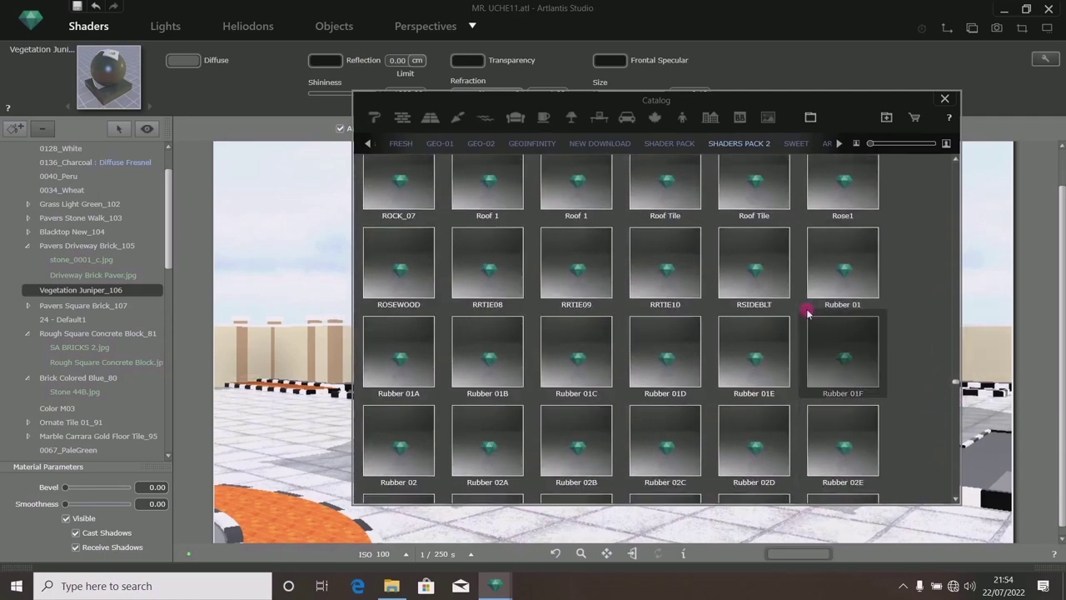
scroll(711, 362, up, 15)
scroll(787, 249, down, 5)
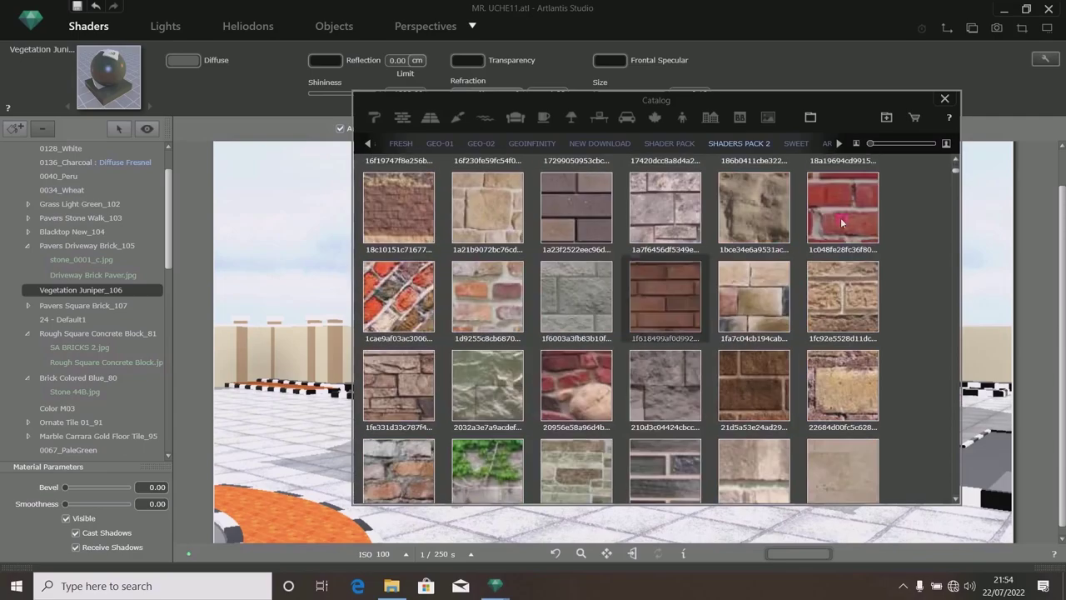
drag(958, 172, 958, 188)
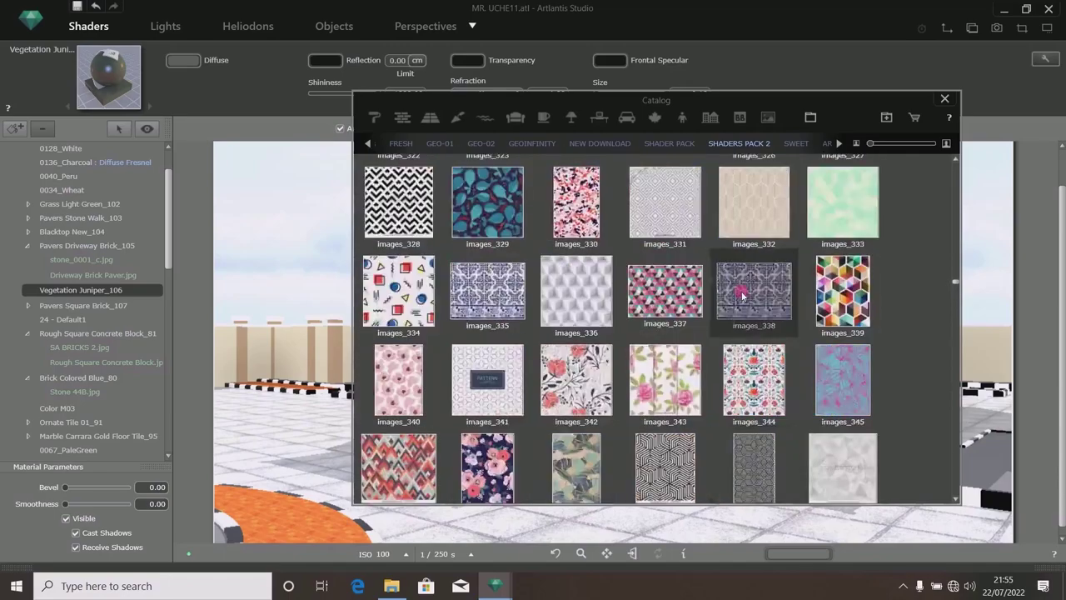
scroll(742, 296, down, 10)
scroll(754, 313, down, 5)
scroll(752, 275, up, 5)
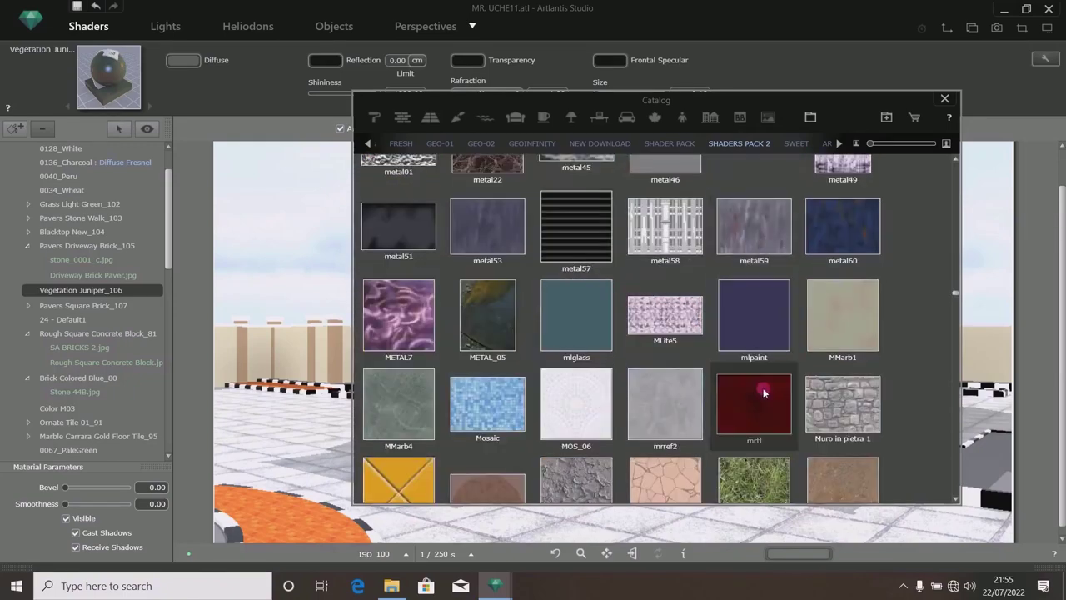
scroll(758, 394, down, 2)
Apply the Natural08 grass shader from the SHADERS PACK 2 library to the lawn beside the house.
drag(850, 119, 659, 103)
click(561, 297)
drag(561, 297, 890, 459)
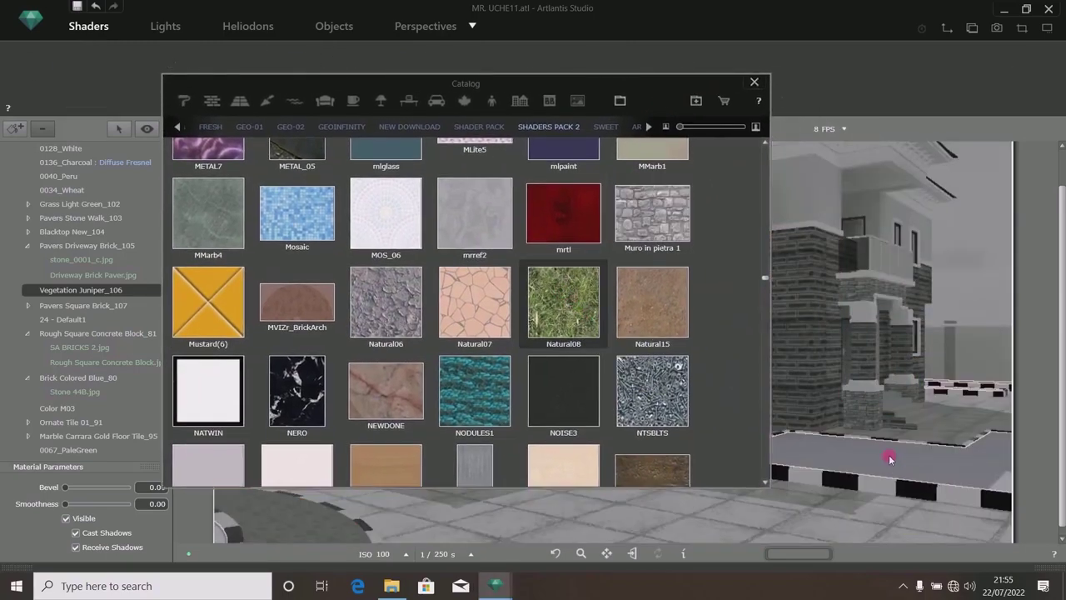
drag(651, 100, 206, 173)
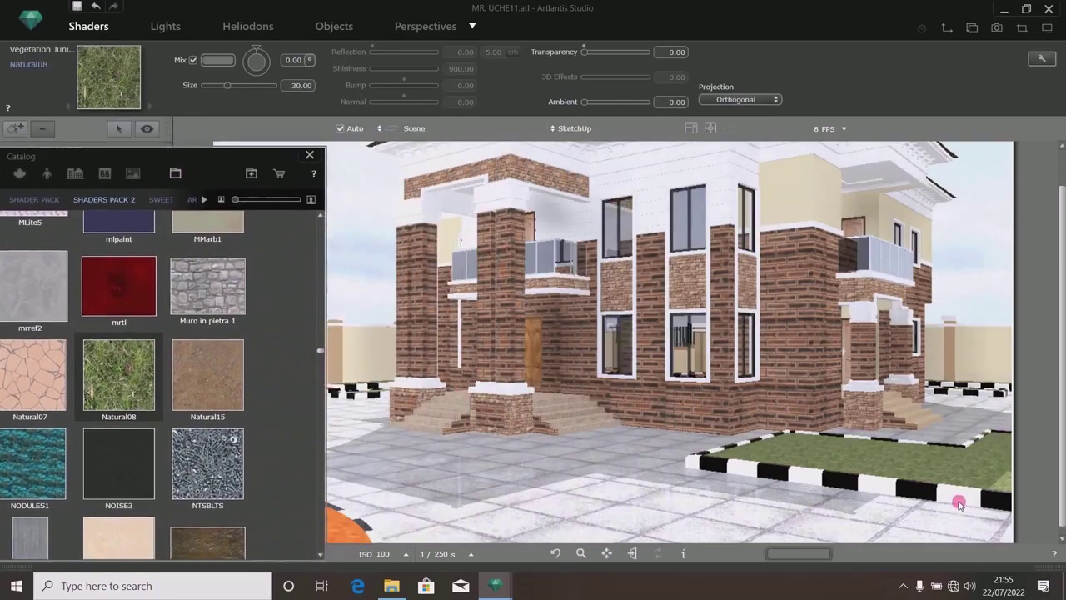
Set the lawn's Natural08 shader size to about 50.88 and its projection to Horizontal.
drag(976, 493, 797, 388)
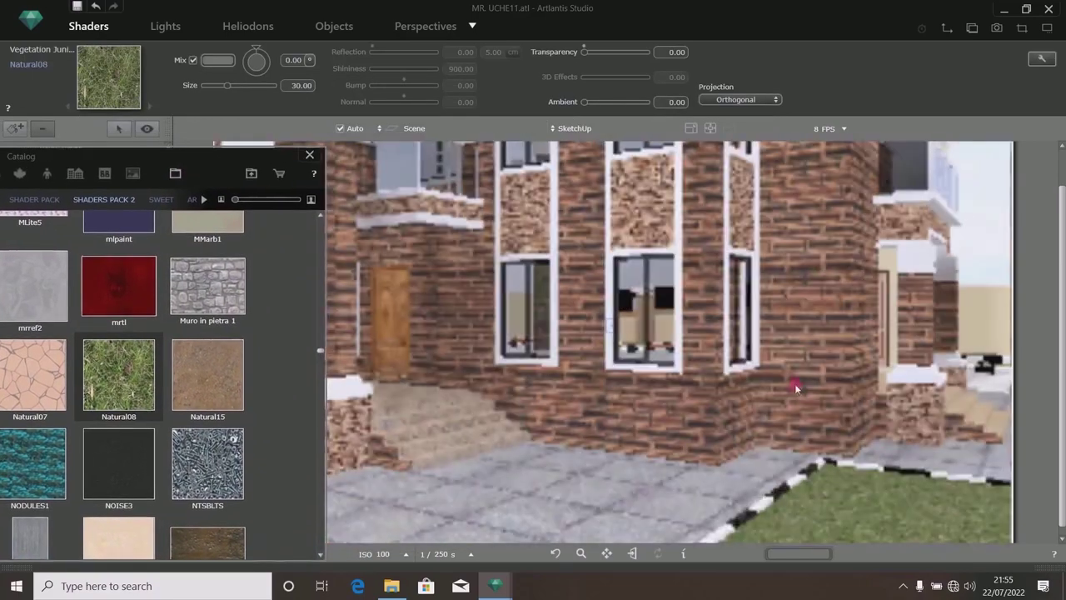
click(606, 553)
drag(750, 489, 559, 293)
click(472, 28)
drag(702, 309, 532, 558)
drag(655, 455, 591, 352)
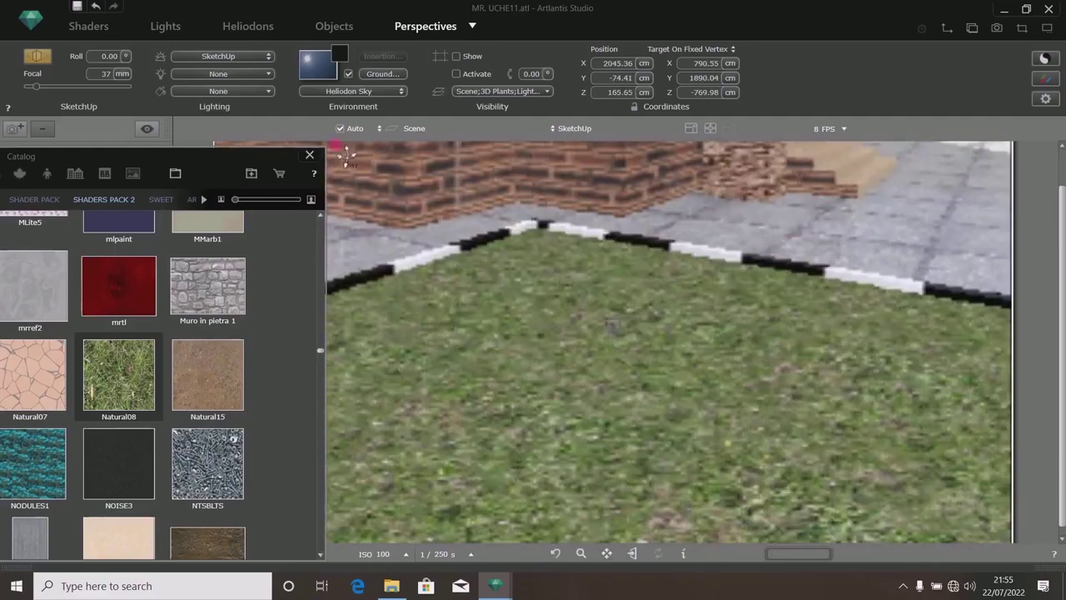
click(88, 25)
click(571, 308)
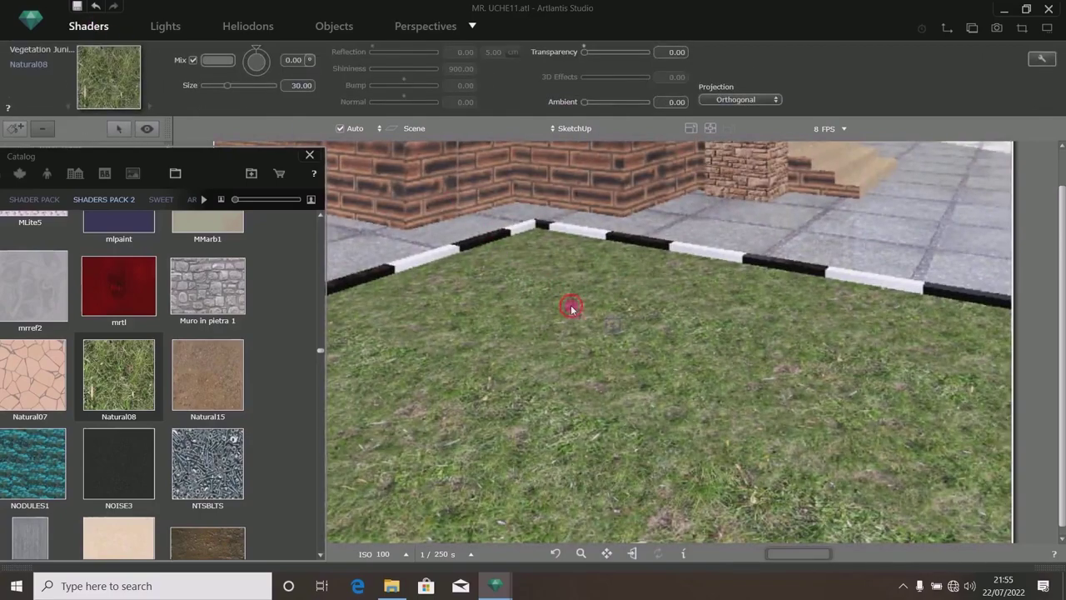
drag(229, 87, 257, 85)
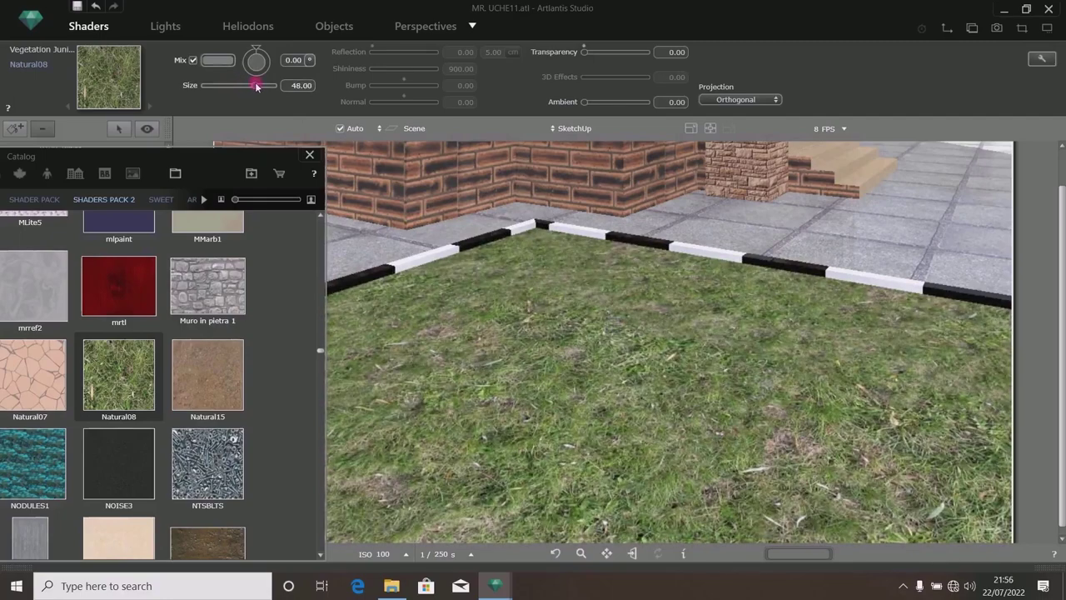
drag(257, 86, 261, 86)
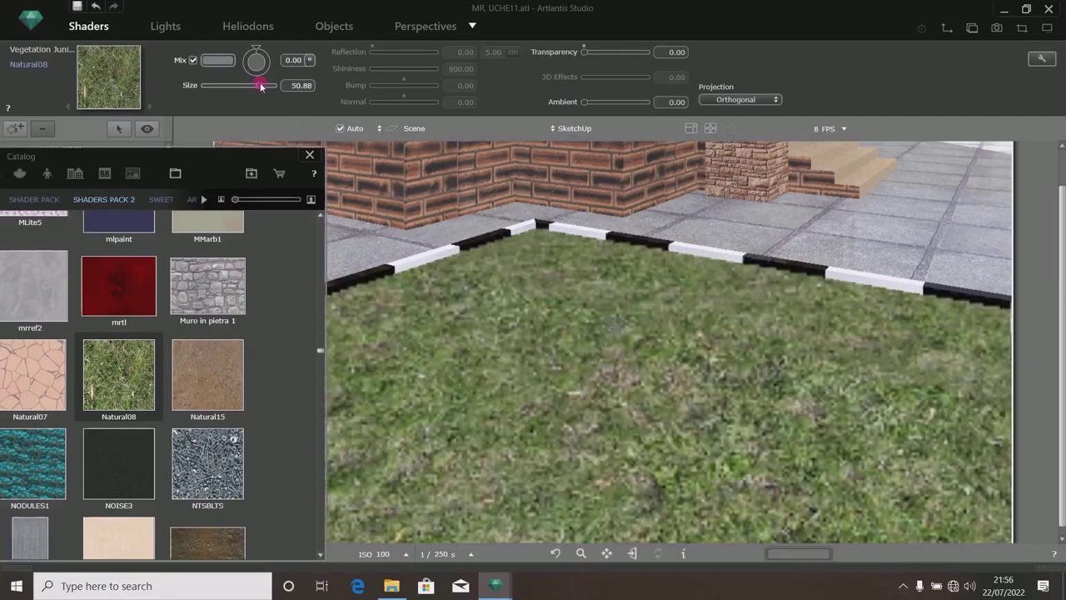
click(729, 99)
click(742, 78)
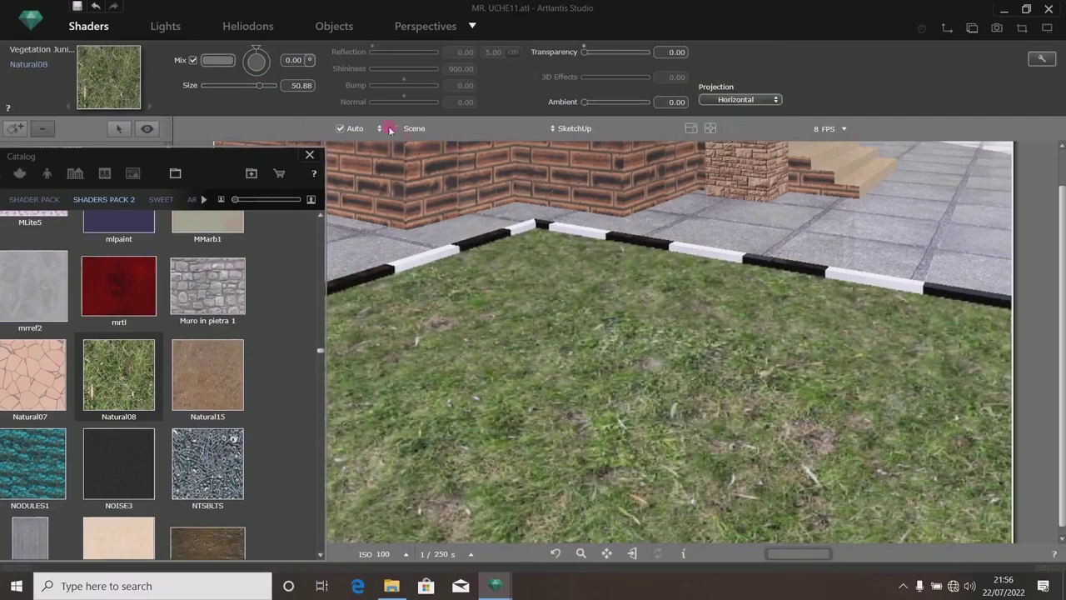
Tint the lawn's Natural08 shader by setting its mix colour to muted green, 5D7B63.
click(210, 63)
click(220, 134)
drag(355, 184, 353, 152)
drag(231, 140, 244, 140)
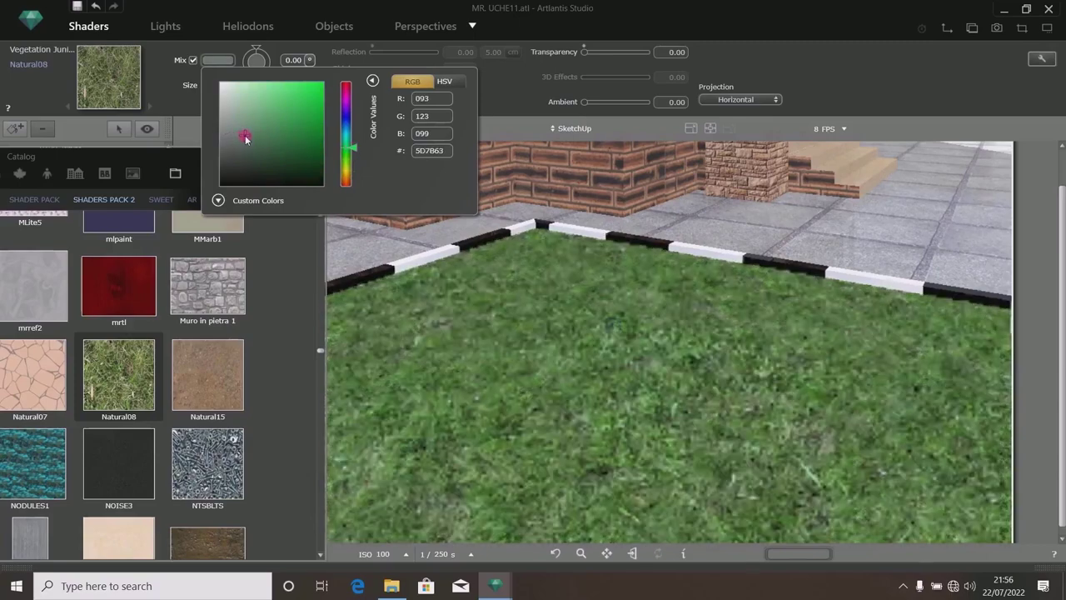
click(167, 95)
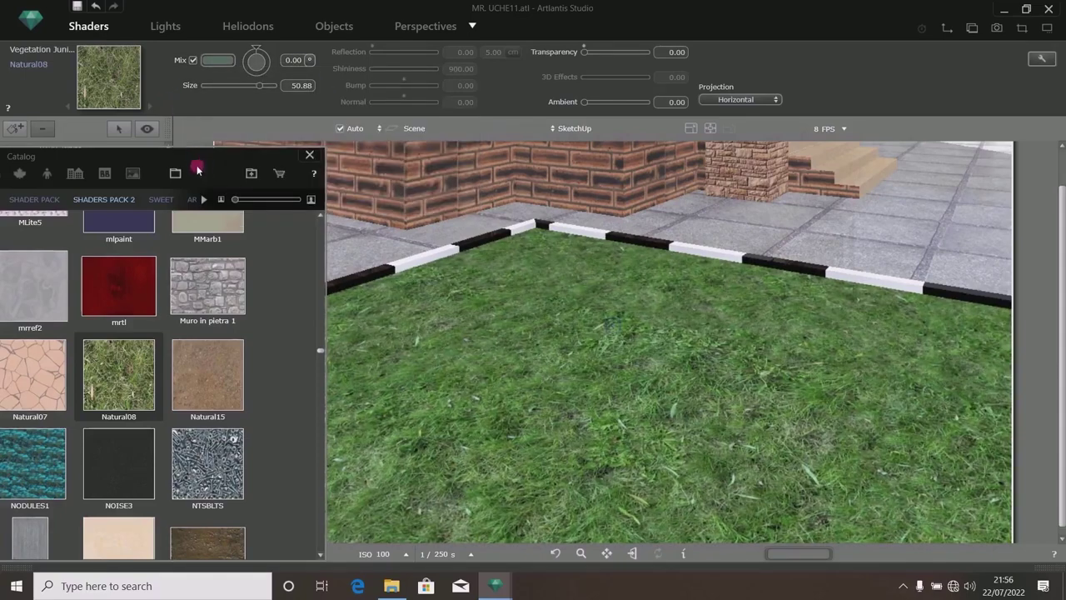
Save the scene file and pull the perspective camera back to show the house corner with its lawns, kerbs and paving.
drag(204, 165, 160, 177)
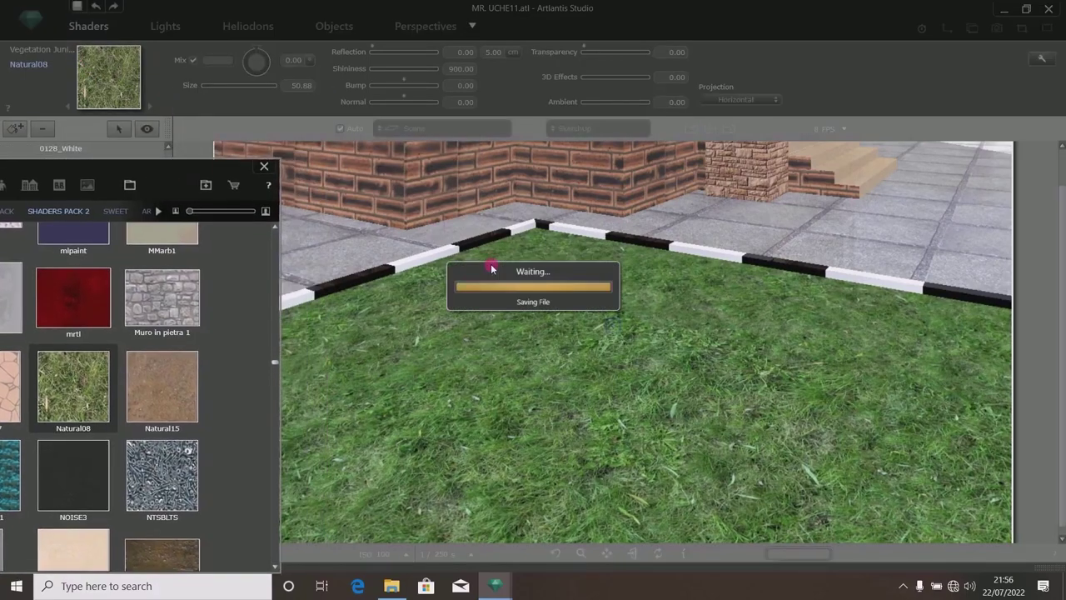
drag(171, 180, 18, 276)
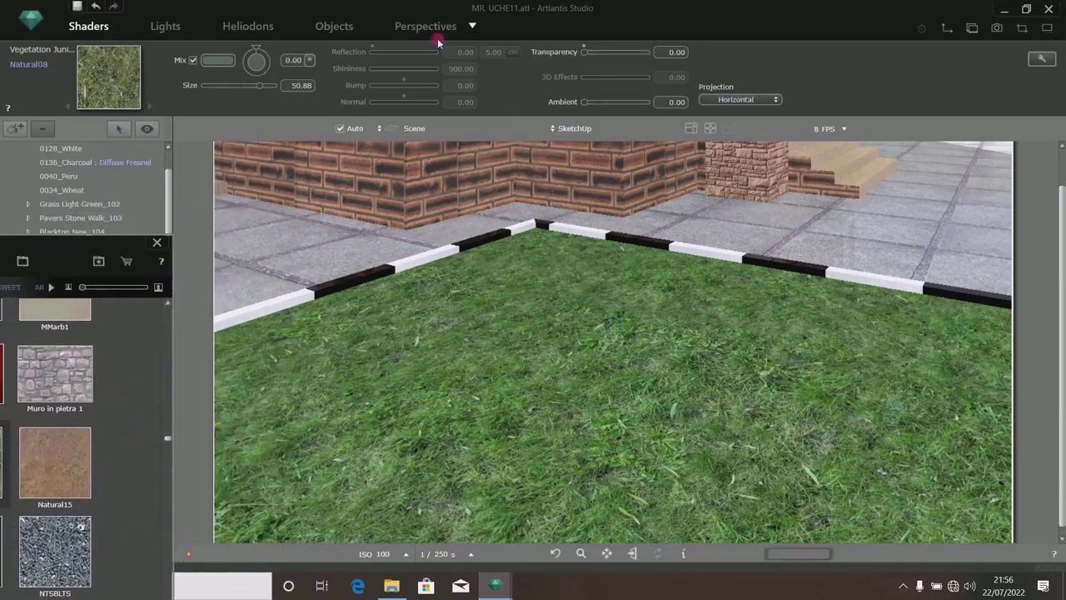
click(421, 27)
drag(613, 304, 734, 363)
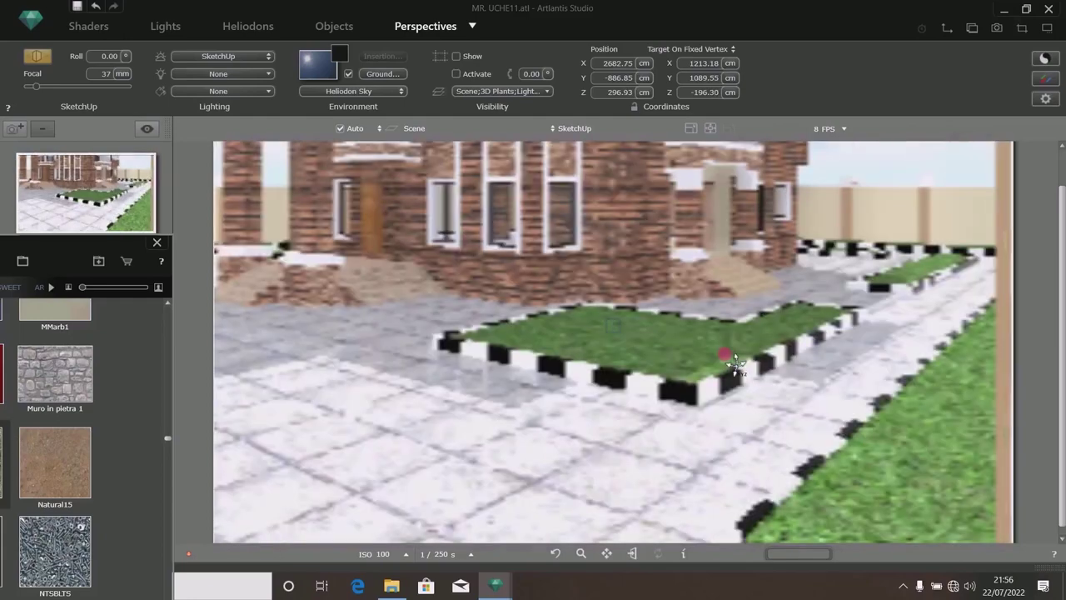
drag(1063, 364, 1062, 302)
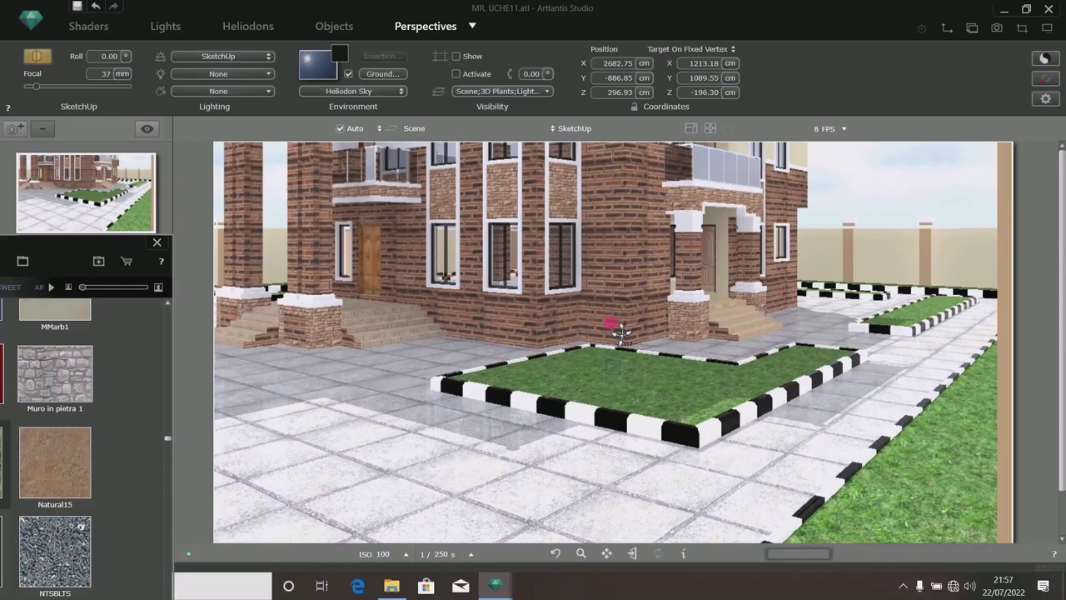
Browse the catalog's object libraries, from ADD TO and ART-01 through GEO-02, for a garden hedge.
drag(72, 250, 737, 141)
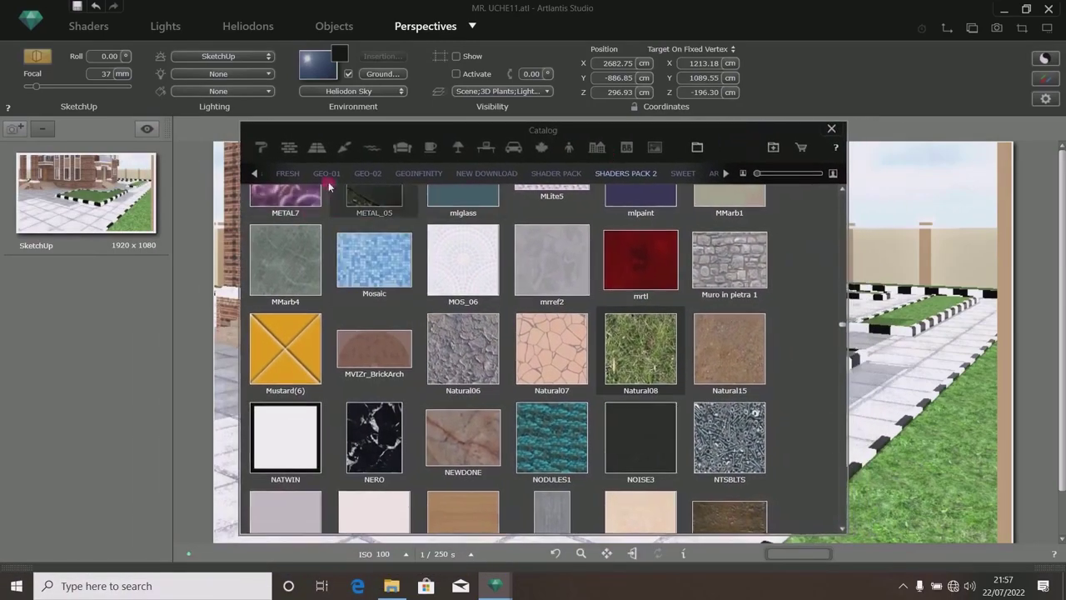
click(269, 177)
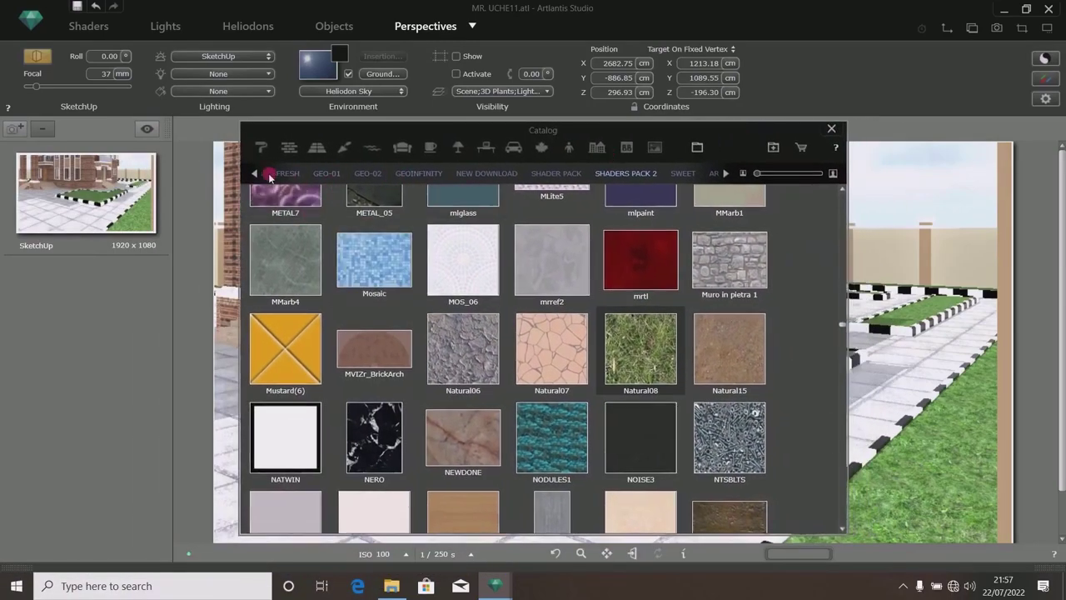
click(434, 176)
click(254, 173)
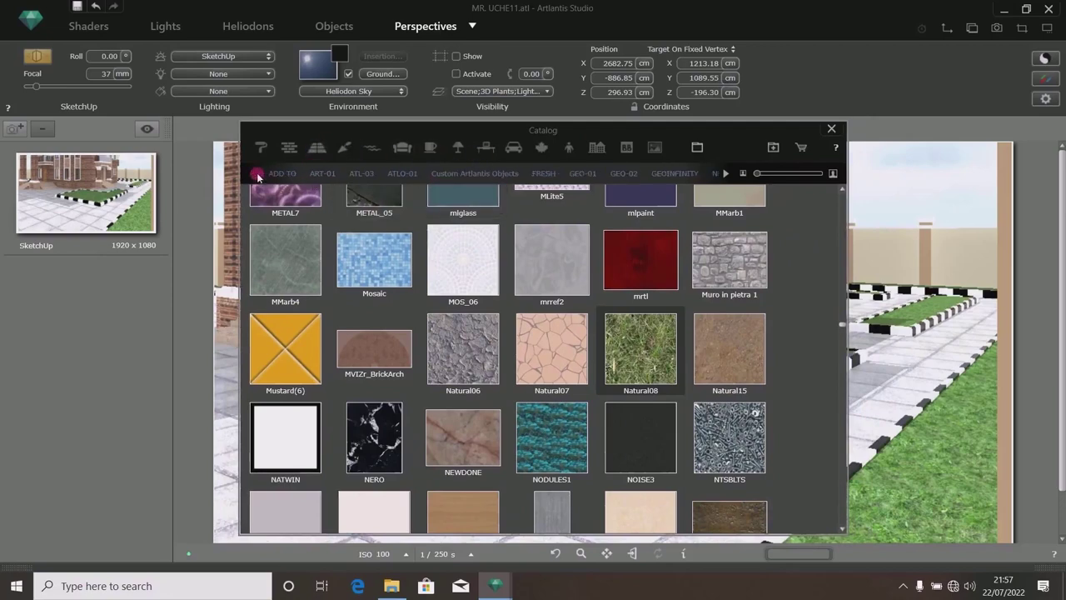
click(282, 174)
scroll(467, 275, down, 5)
scroll(433, 250, up, 5)
click(323, 172)
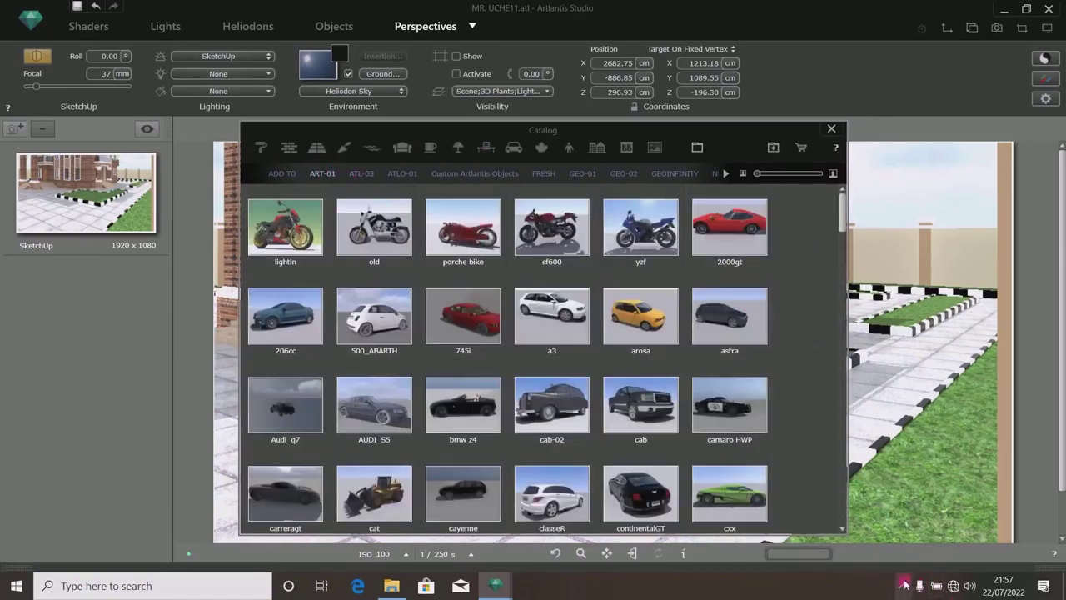
click(360, 174)
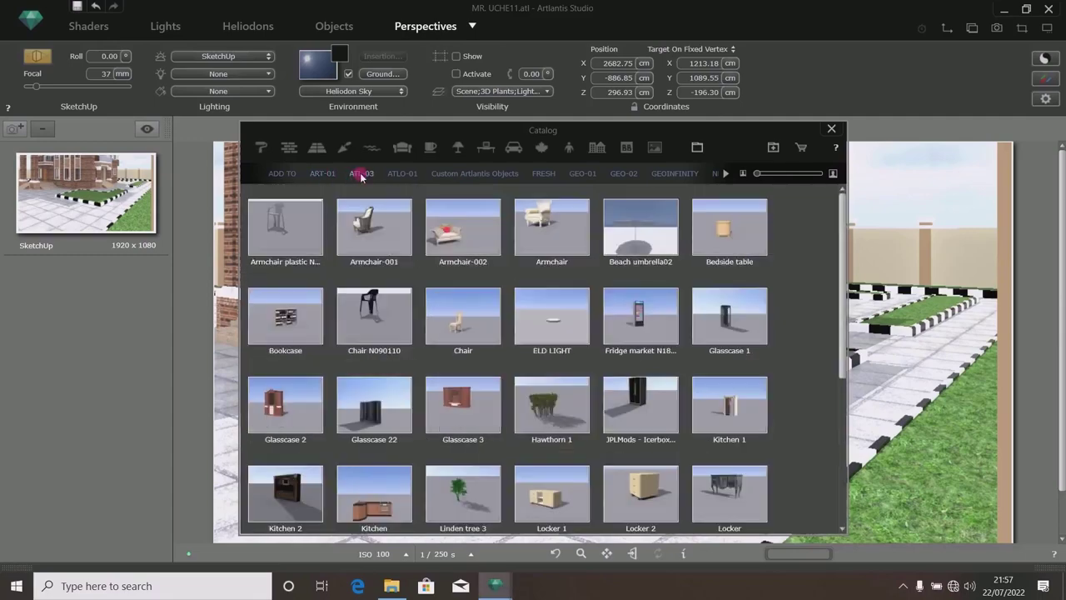
click(403, 173)
scroll(439, 274, down, 10)
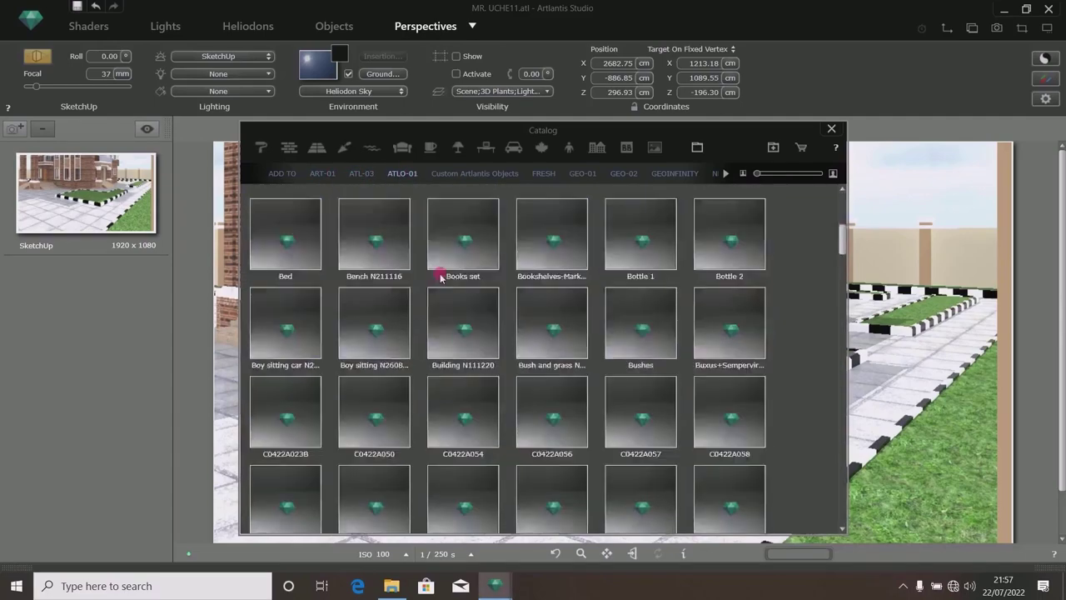
click(510, 174)
click(544, 173)
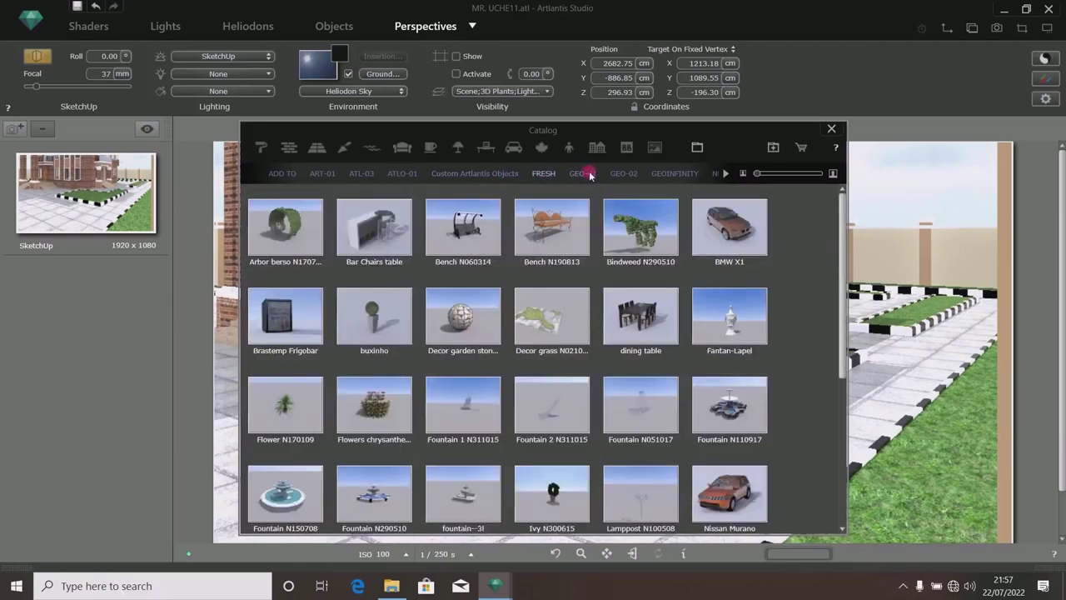
click(583, 173)
click(624, 174)
scroll(566, 353, down, 2)
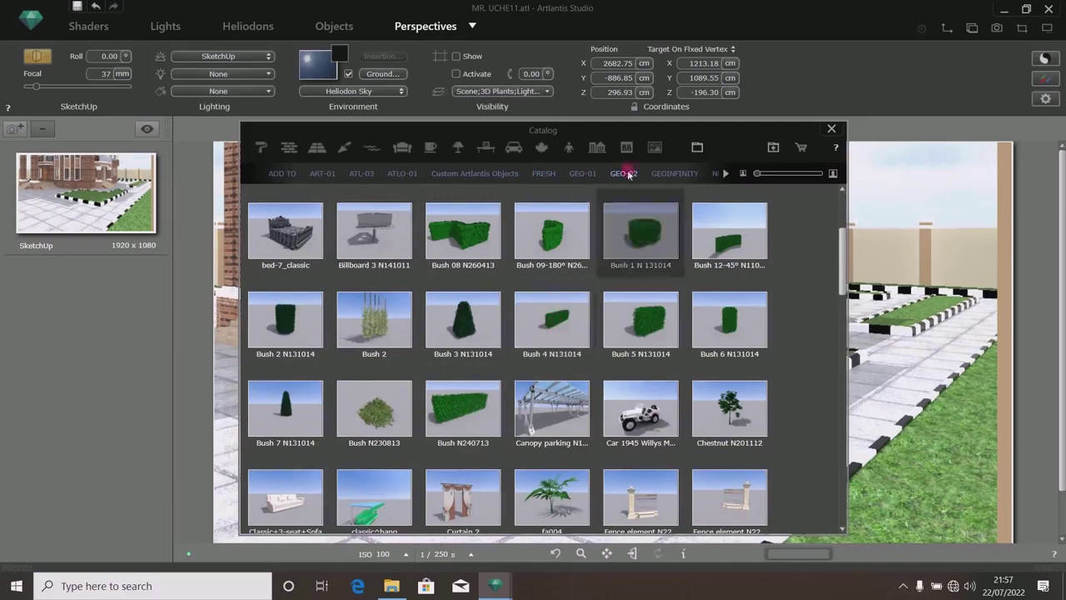
Place the Bush 4 N131014 object from the GEO-02 library on the kerbed lawn in front of the house corner.
drag(740, 147, 371, 181)
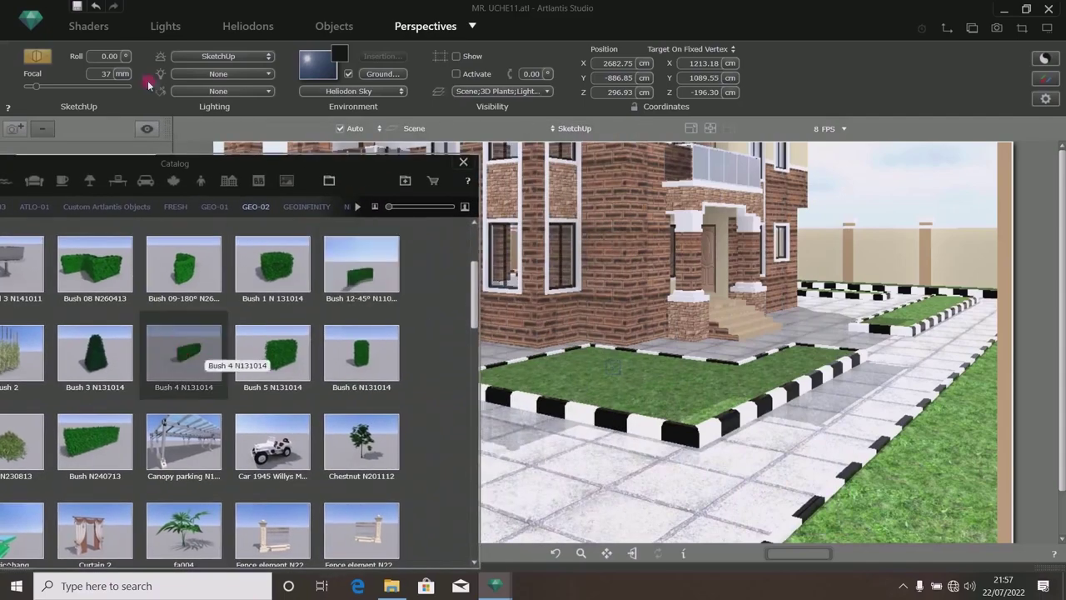
click(332, 27)
drag(183, 350, 614, 376)
drag(359, 180, 65, 269)
Switch the units of the bush's X and Y dimensions to millimetres.
click(425, 76)
click(419, 62)
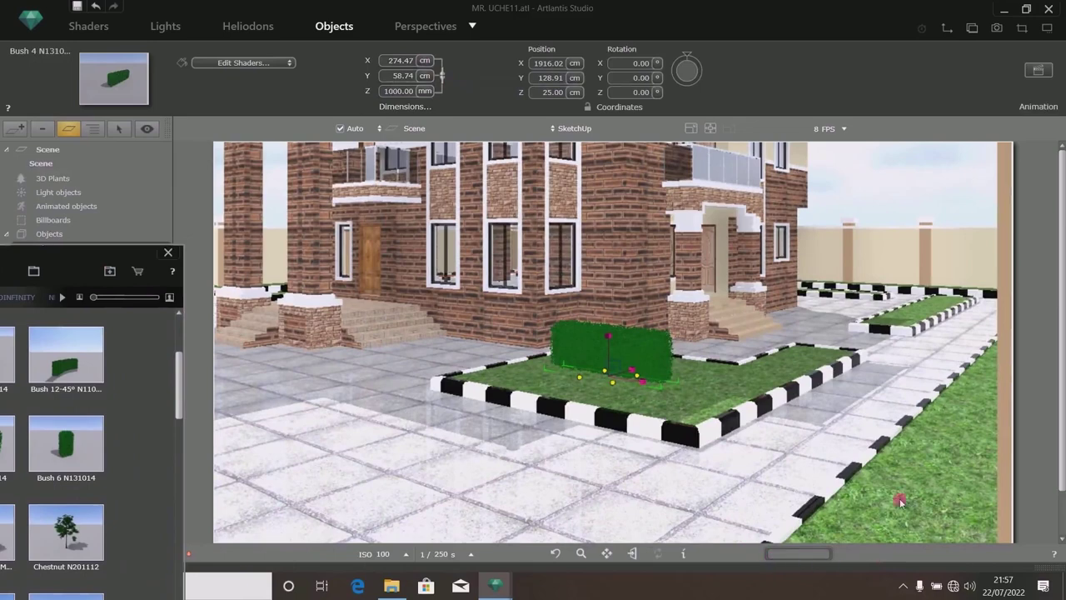
click(424, 75)
click(421, 60)
click(426, 62)
click(417, 28)
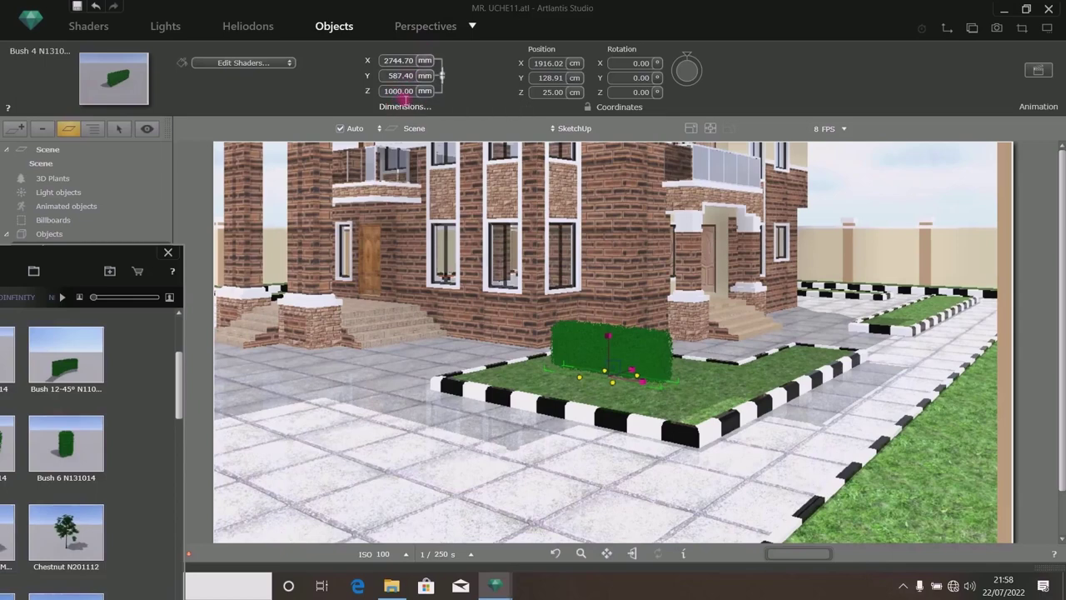
Scale the bush proportionally to 750 mm high, and set its unlinked Y dimension to 750 mm.
click(408, 93)
text(750)
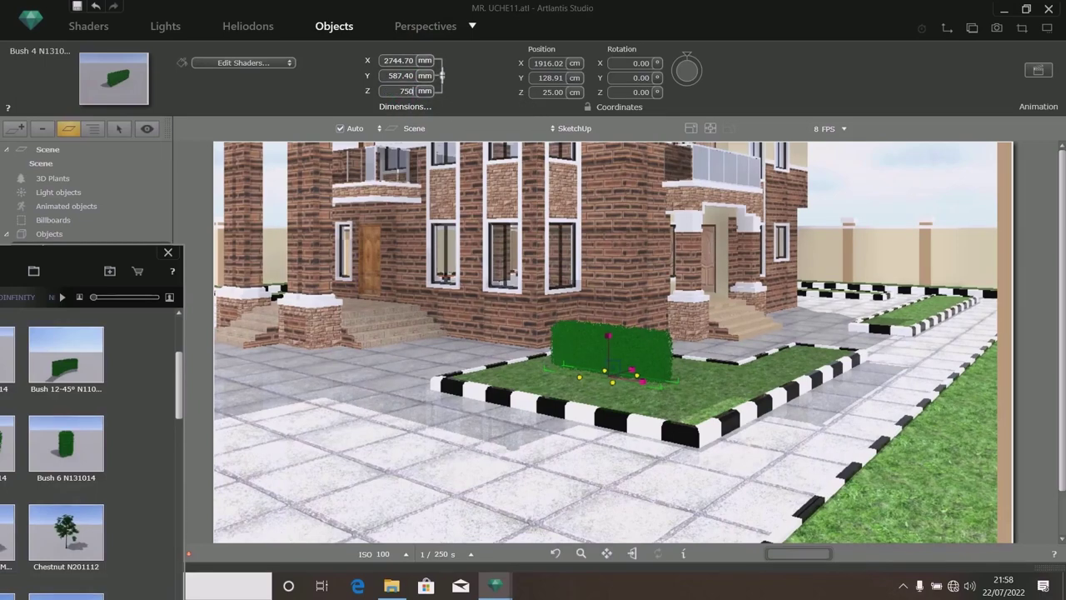
key(Return)
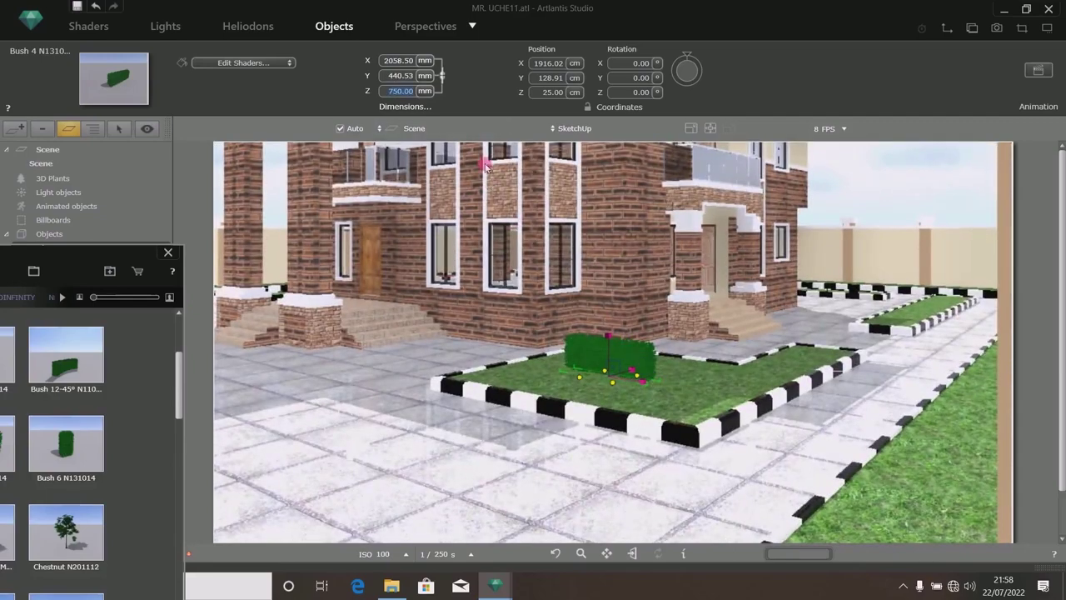
click(441, 75)
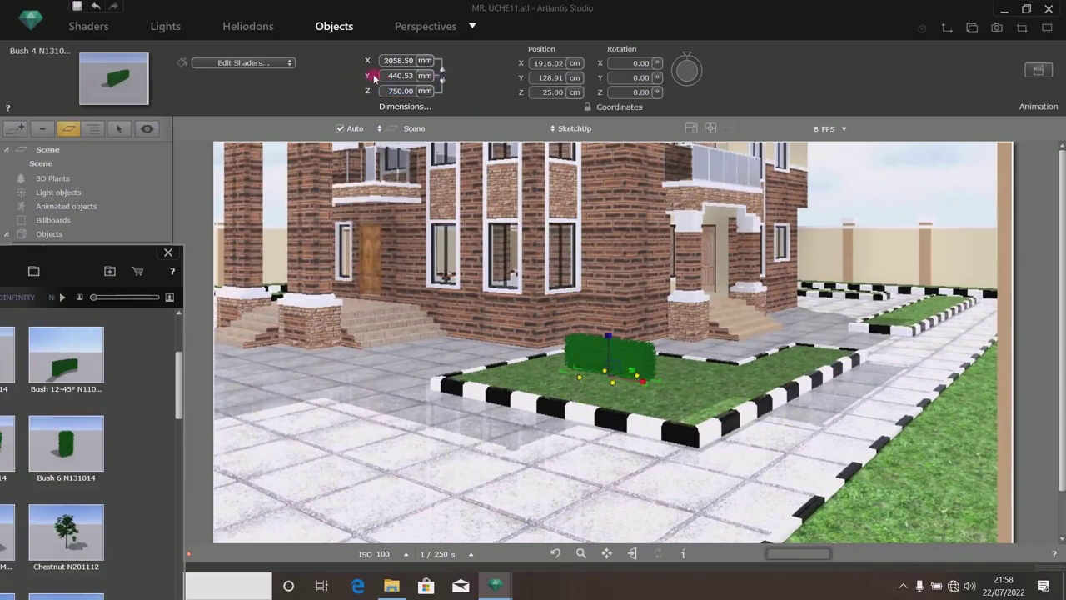
click(399, 76)
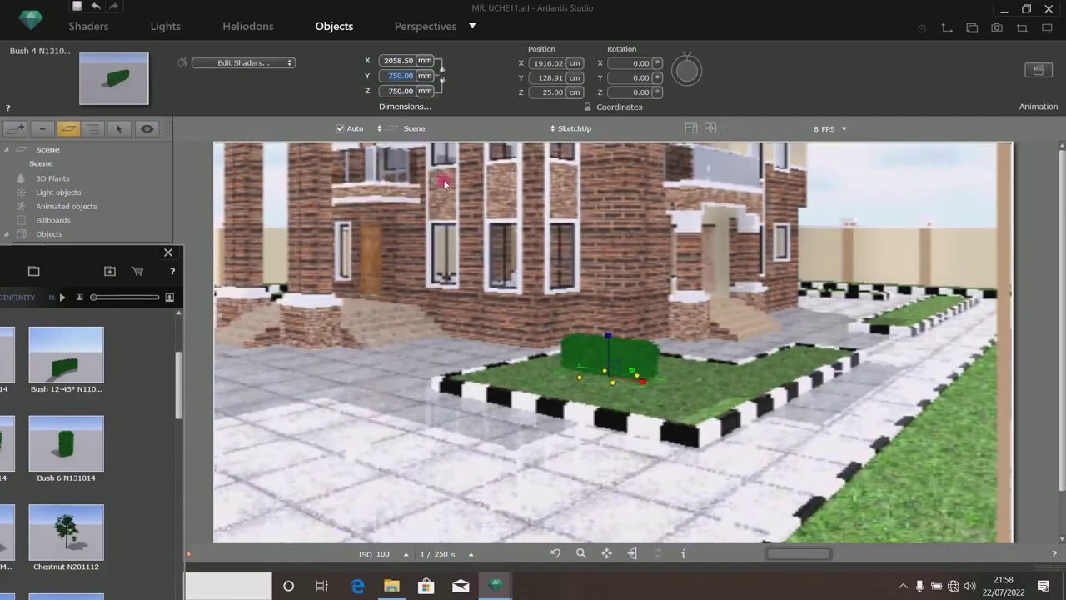
Stretch the bush along X to about 3998.5 mm in the 2D top view.
click(946, 29)
scroll(678, 309, down, 5)
scroll(679, 279, up, 6)
scroll(678, 280, up, 2)
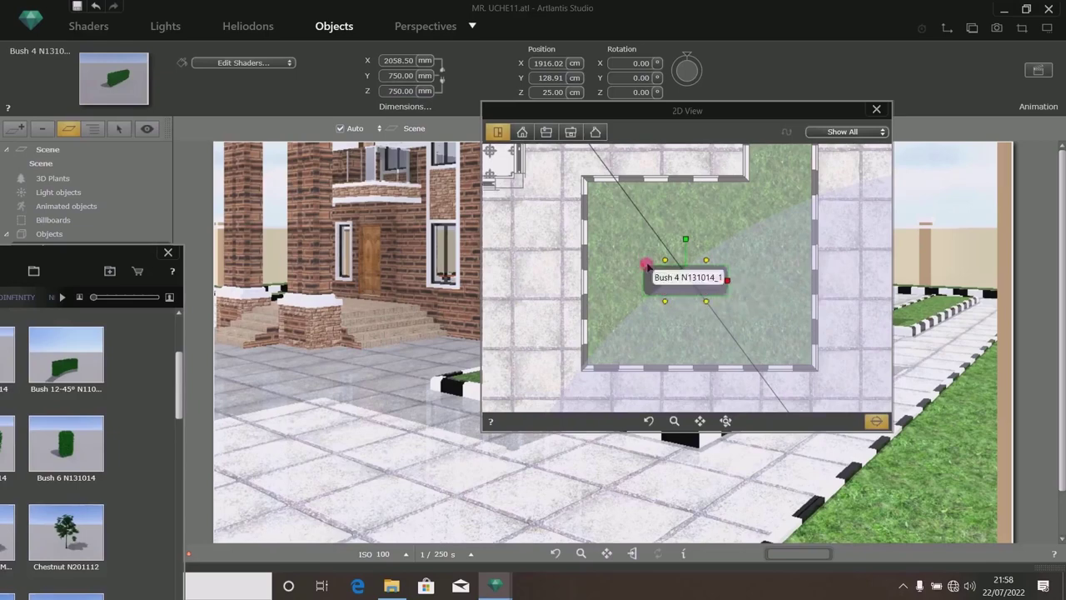
drag(569, 110, 565, 141)
drag(723, 312, 760, 317)
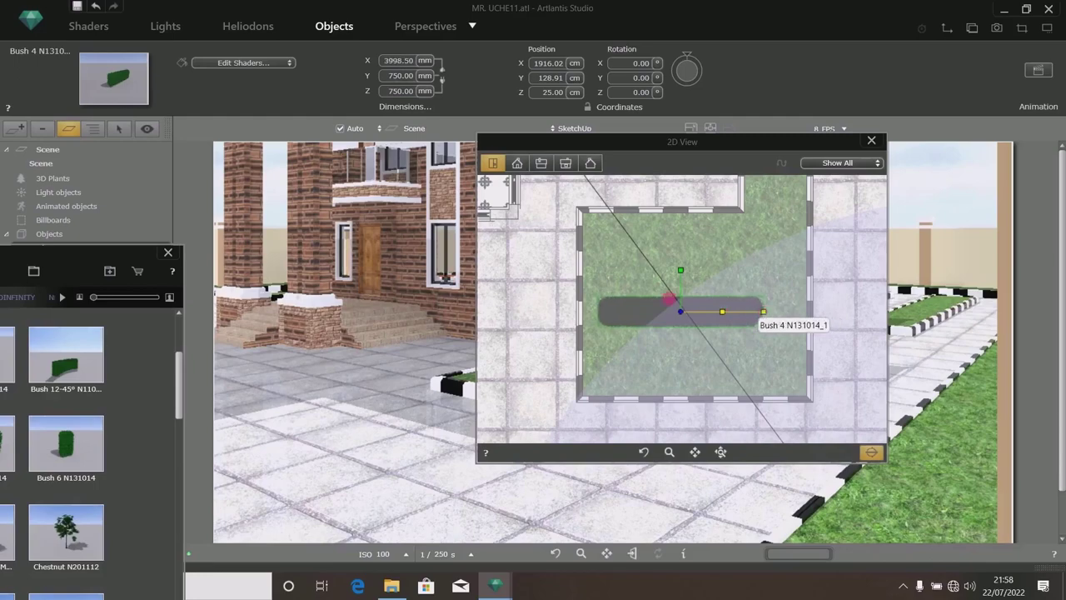
Move the bush into the lawn's corner against the kerb on the house side, and save the scene.
drag(598, 283, 582, 212)
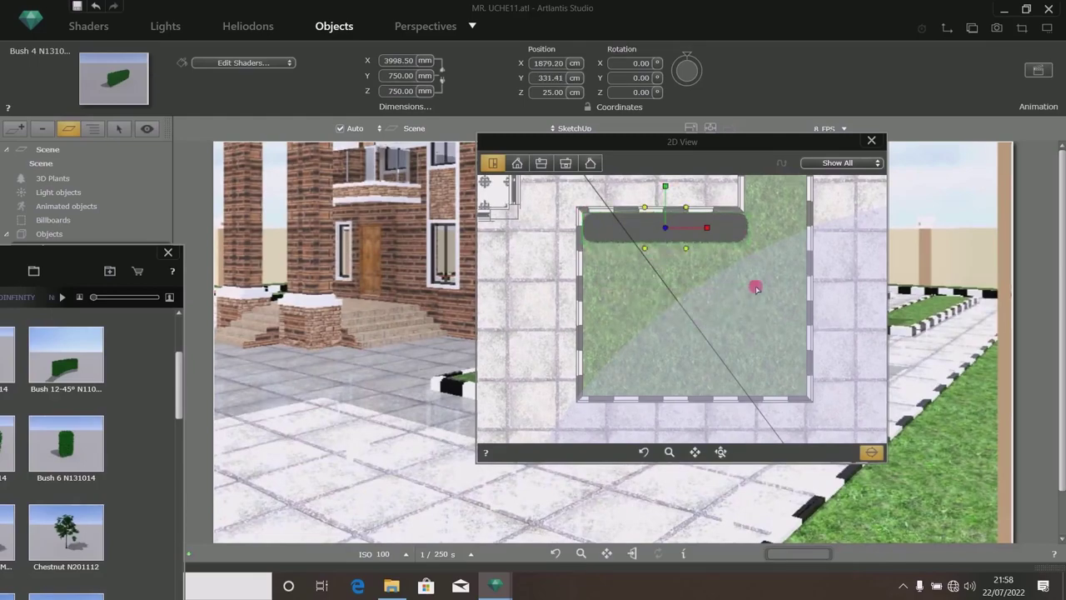
drag(742, 141, 686, 423)
click(77, 6)
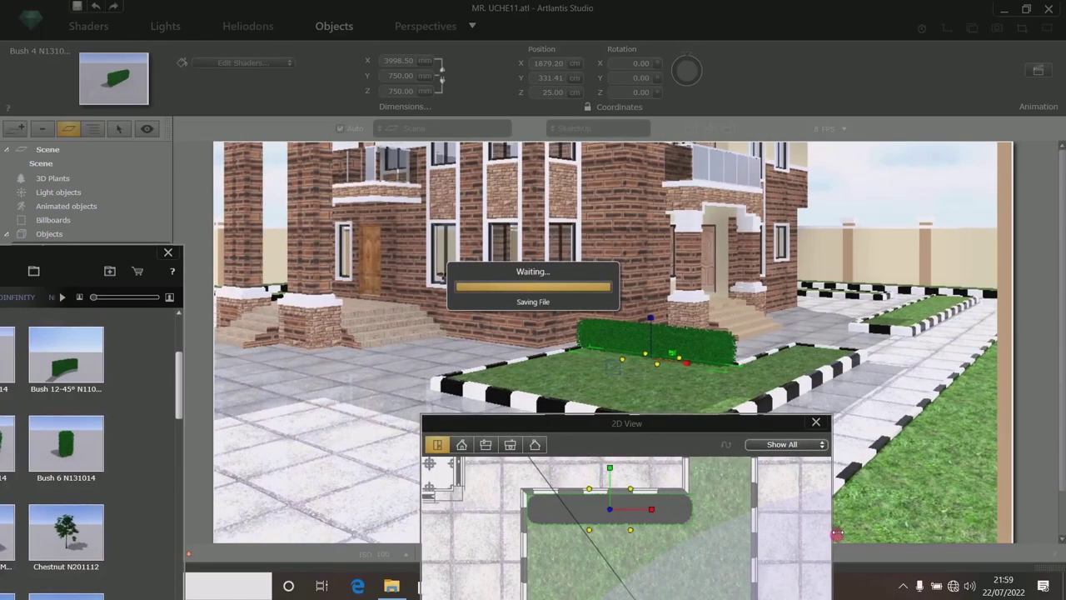
click(817, 423)
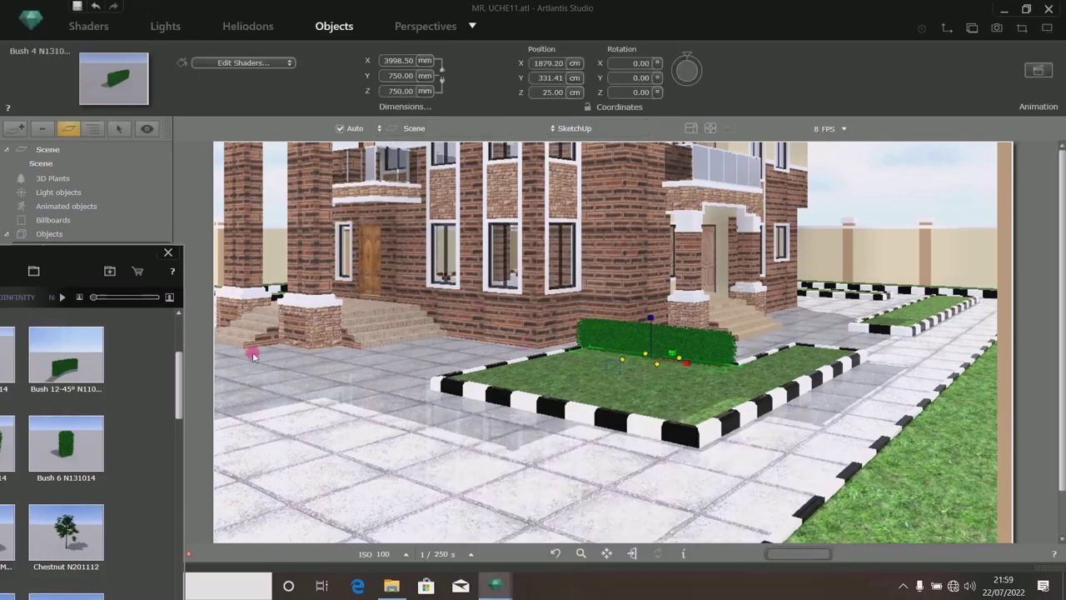
right_click(682, 344)
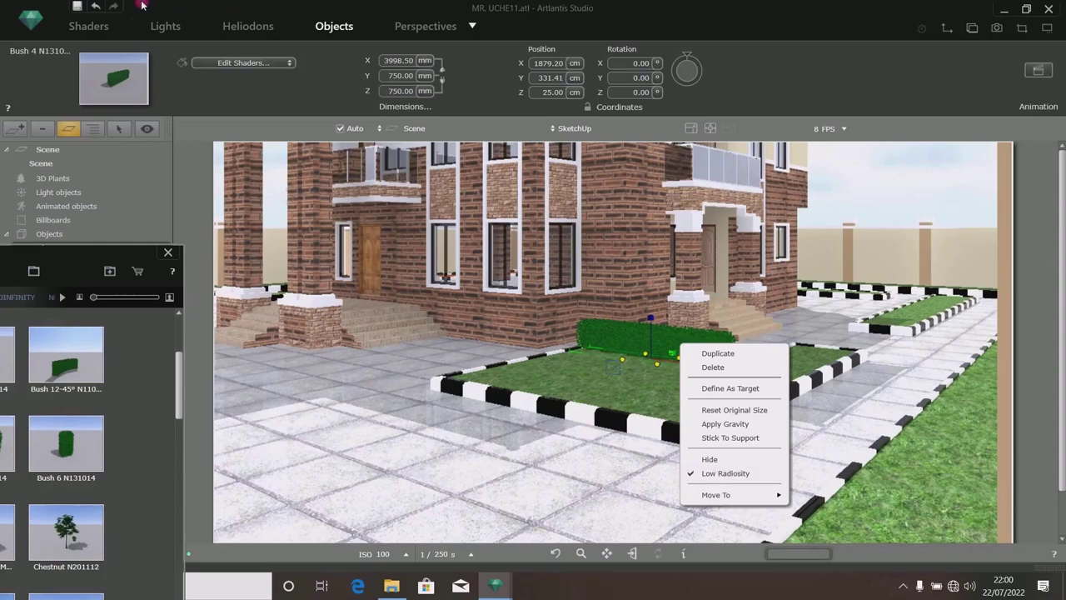
click(79, 8)
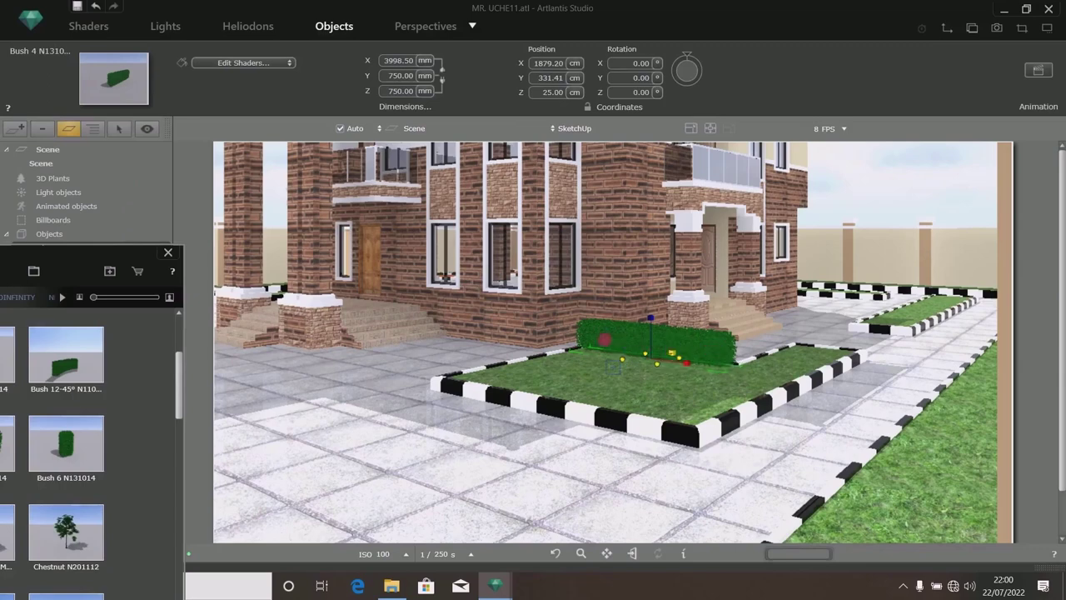
Browse the catalog's shader and texture libraries, including ARCHICAD LIBRARY, for a leafy shrub texture.
click(84, 26)
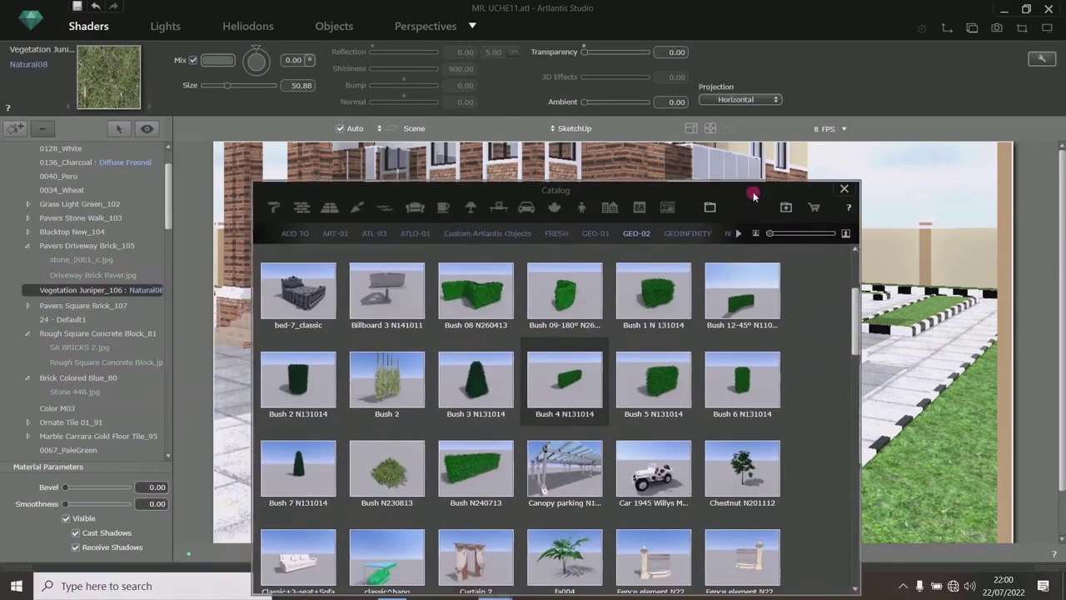
drag(754, 194, 820, 147)
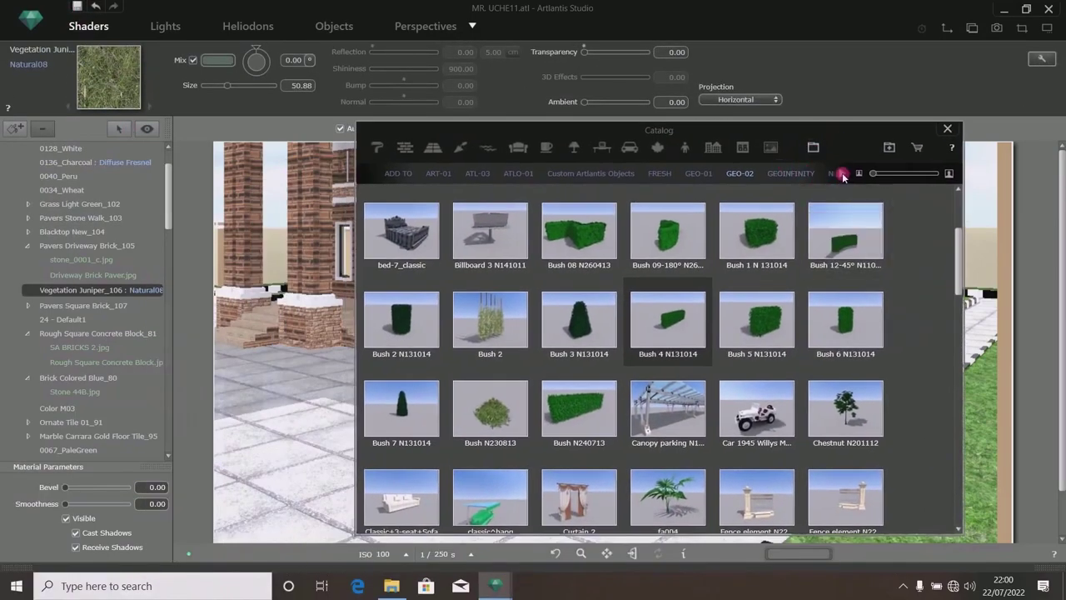
click(843, 174)
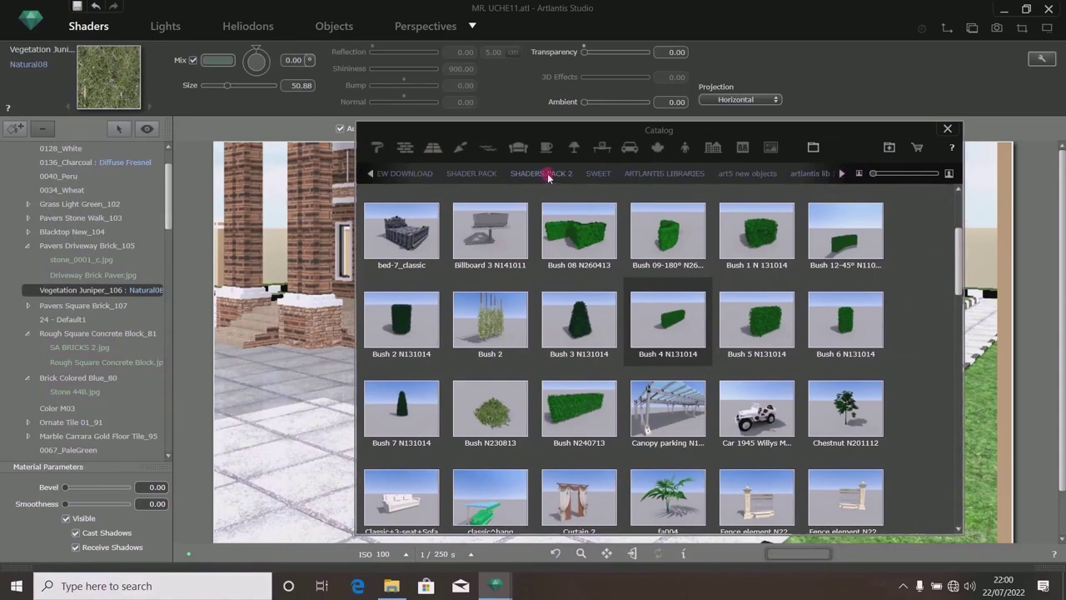
click(905, 588)
click(905, 588)
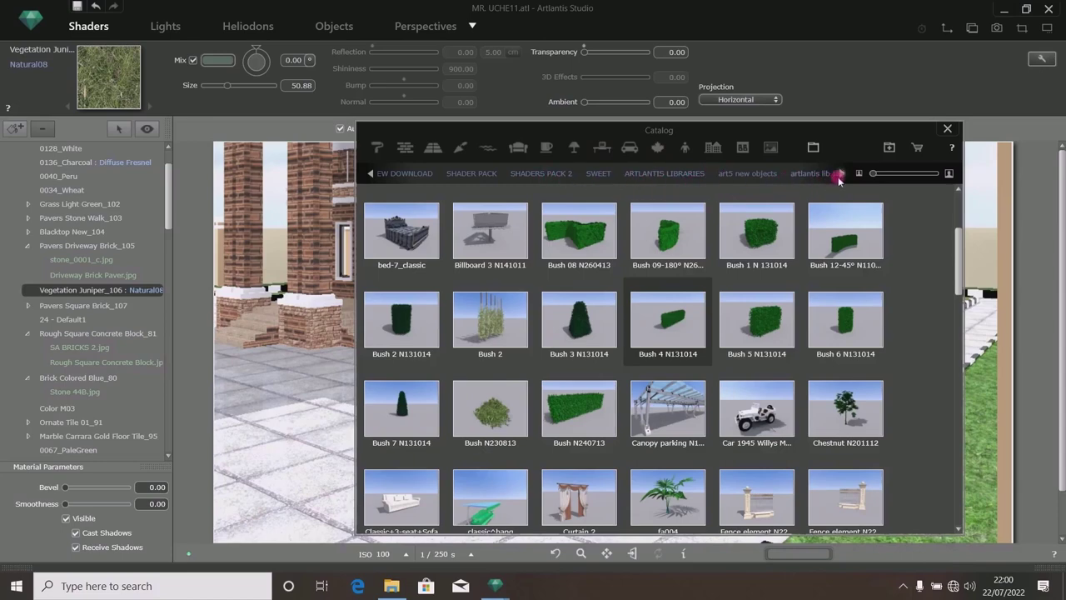
click(370, 174)
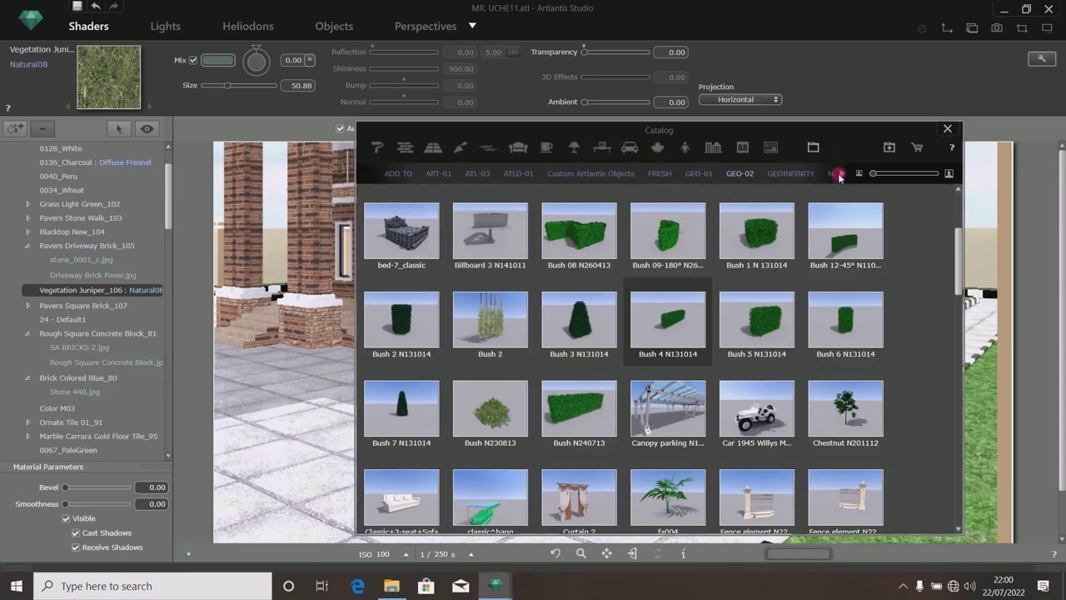
click(840, 174)
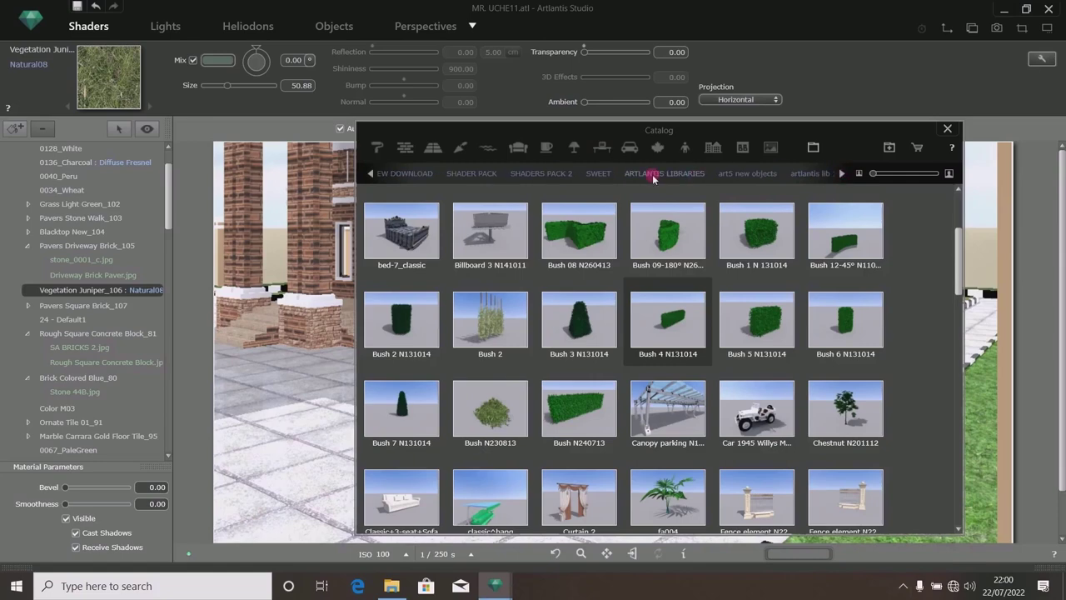
click(841, 175)
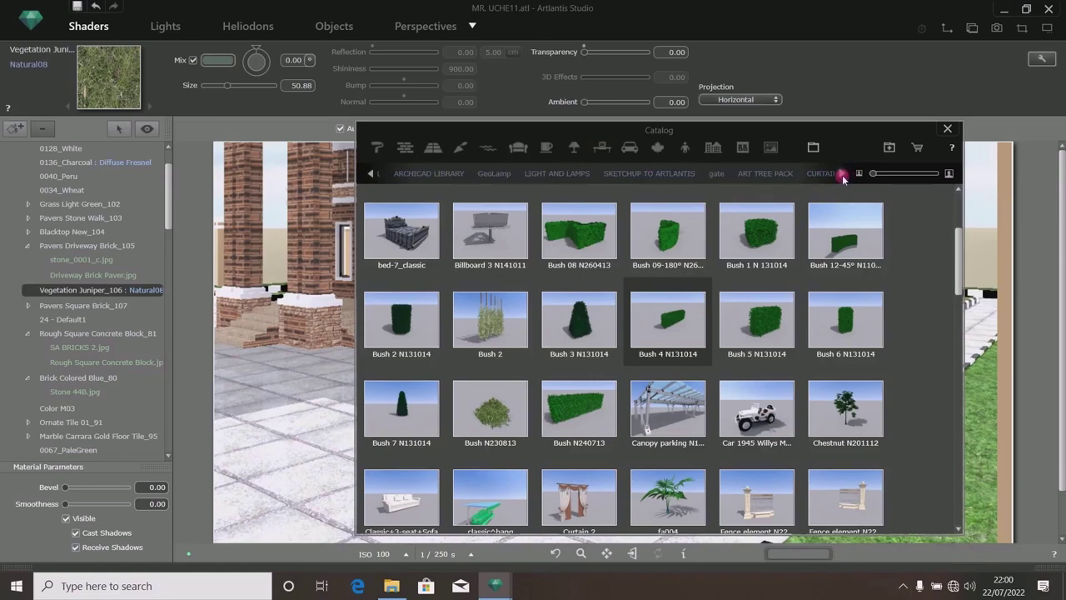
click(446, 174)
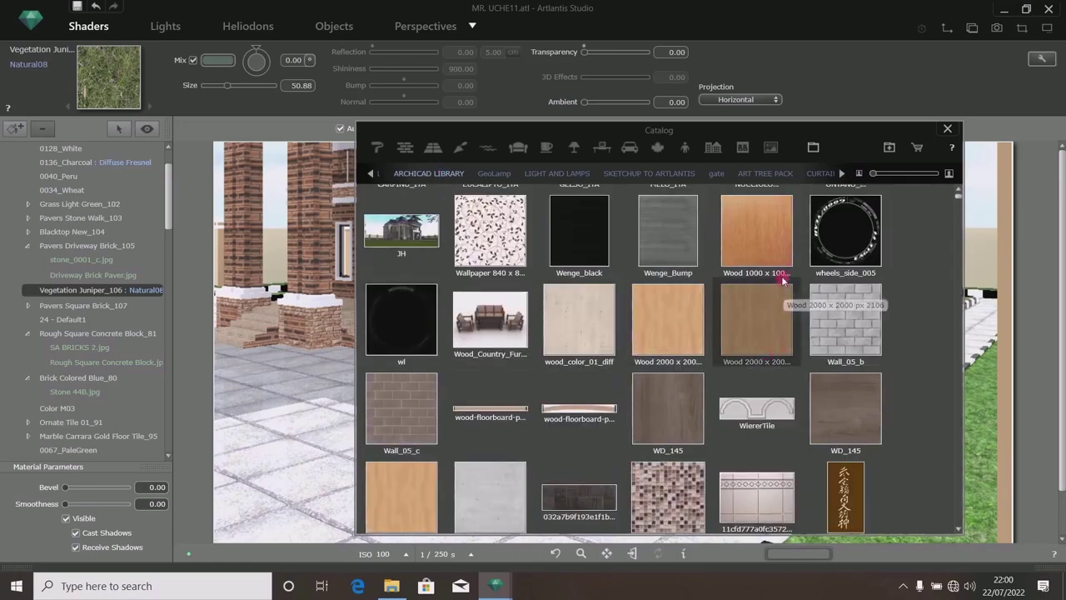
scroll(784, 283, up, 2)
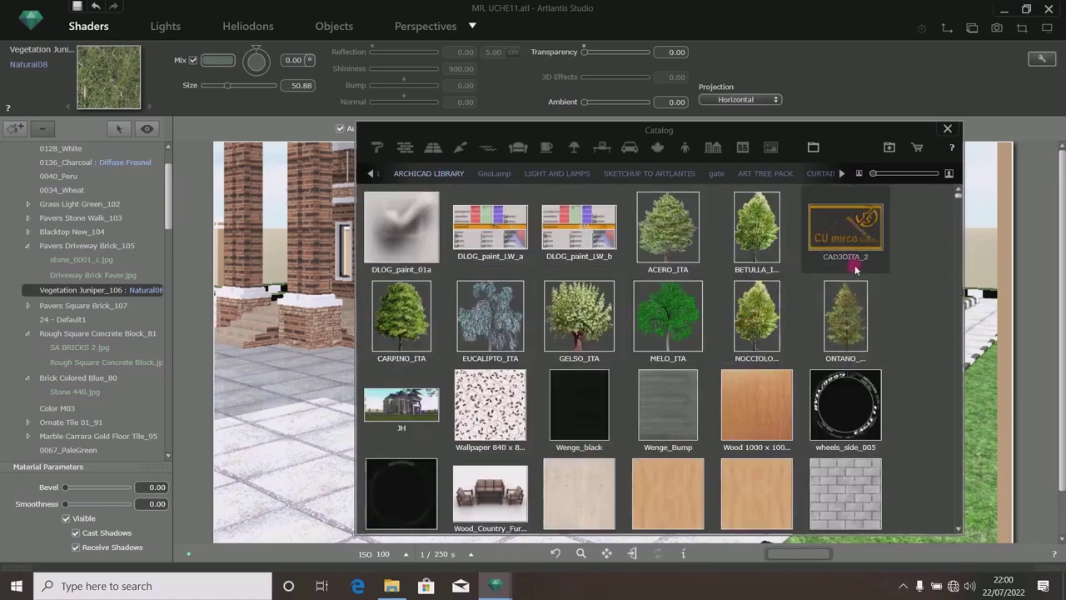
scroll(900, 250, down, 6)
scroll(959, 216, up, 3)
drag(960, 196, 947, 401)
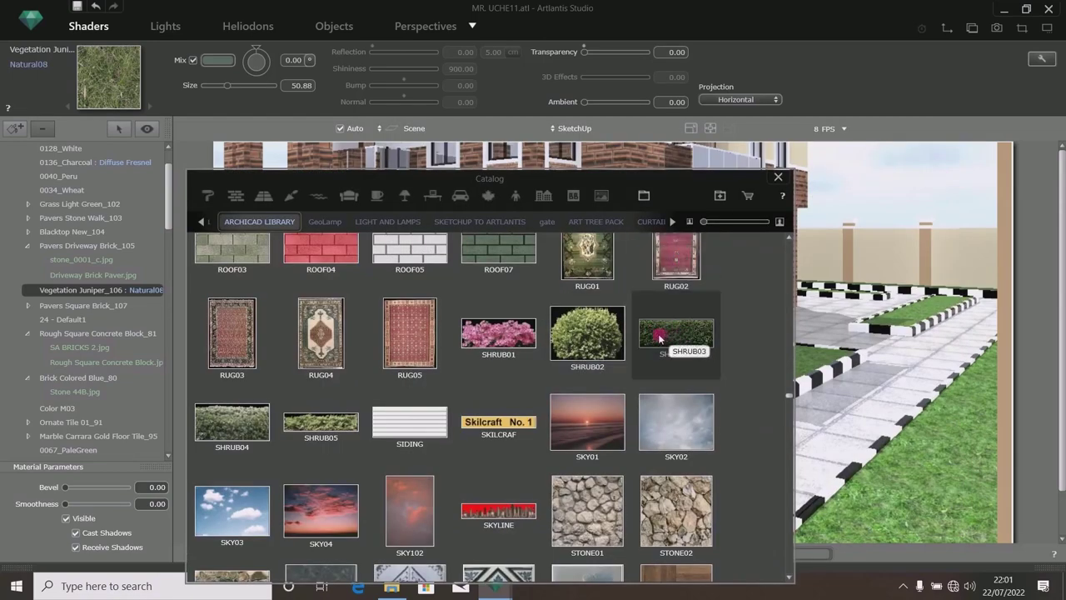
Apply the SHRUB03 texture from the ARCHICAD LIBRARY to the hedge on the lawn.
drag(683, 209, 466, 216)
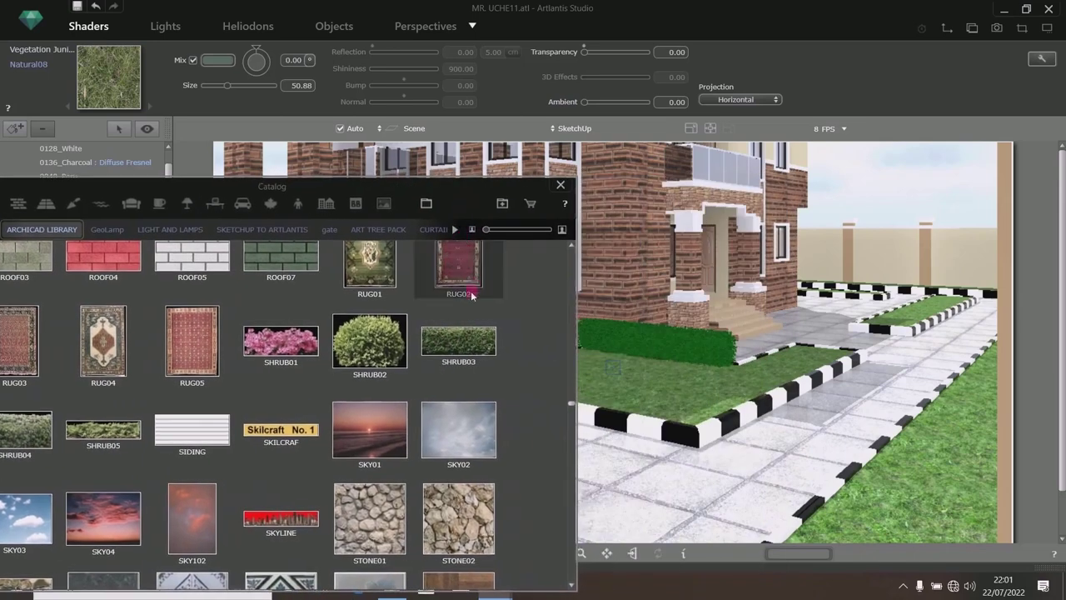
drag(445, 341, 640, 344)
drag(458, 196, 813, 459)
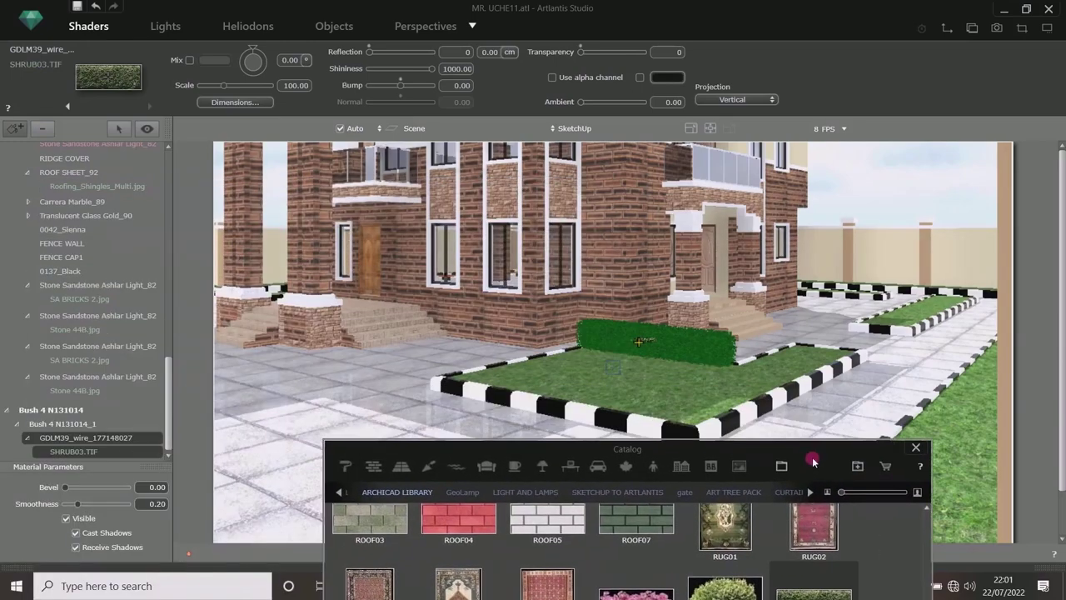
Turn on horizontal and vertical repetition for the hedge's SHRUB03 texture in its dimensions settings.
click(235, 103)
click(579, 66)
click(579, 81)
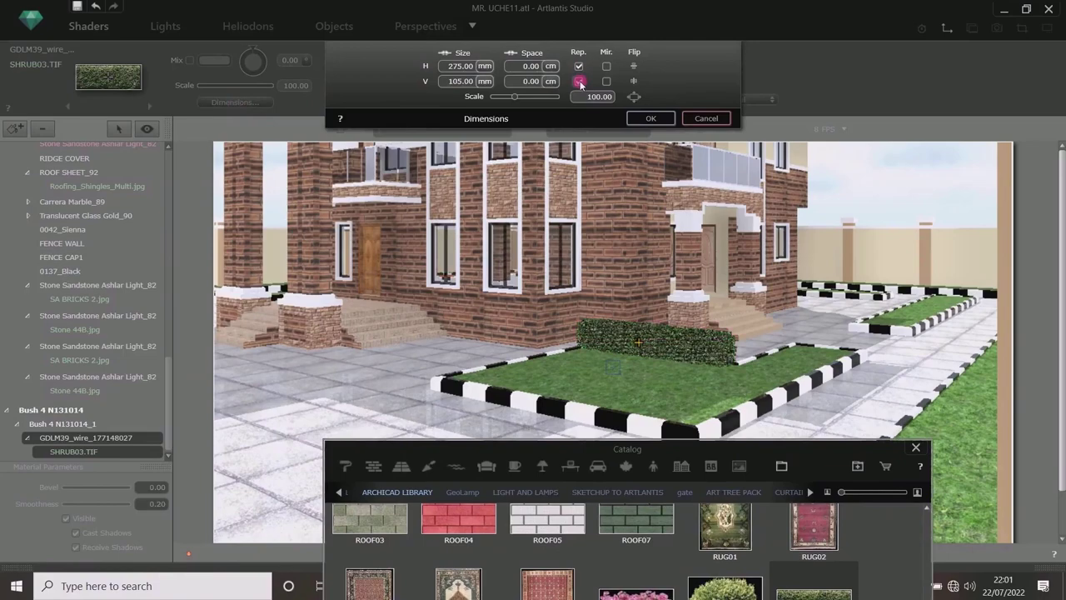
click(692, 378)
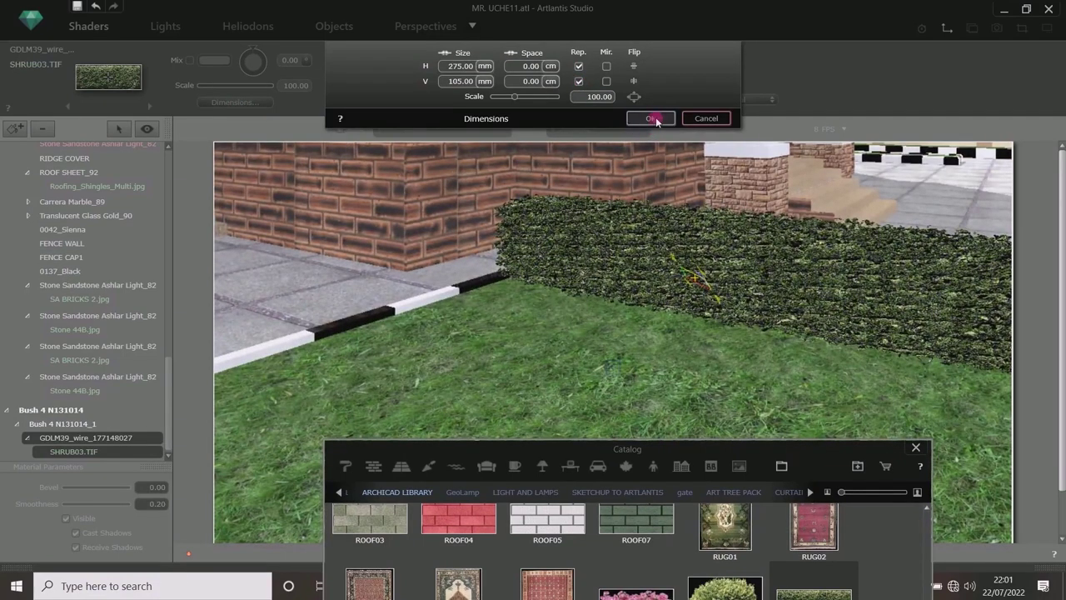
click(646, 119)
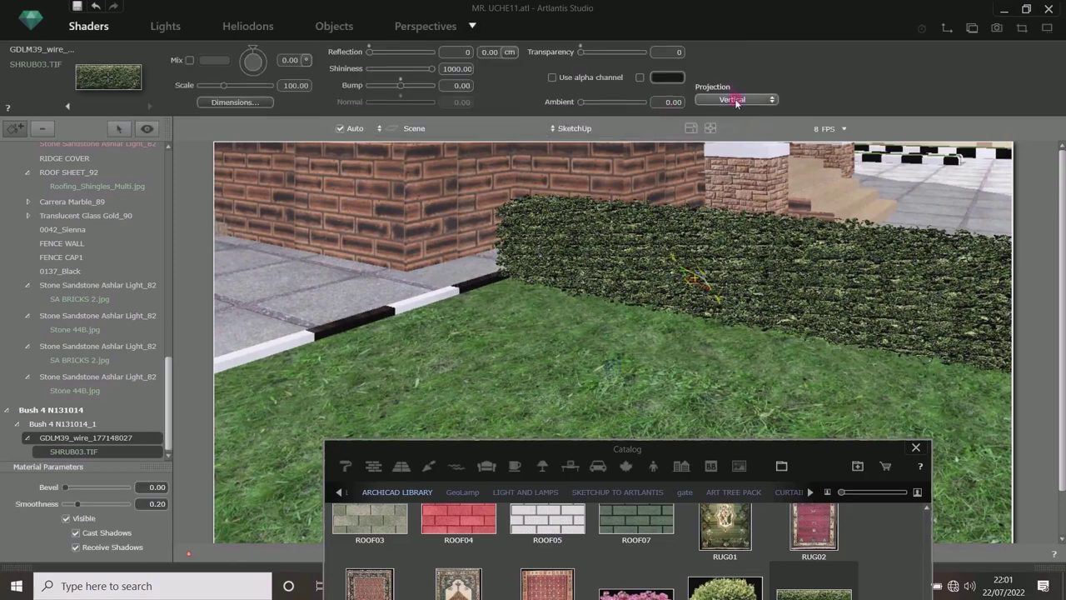
Set the projection of the hedge's SHRUB03 texture to Horizontal.
click(733, 100)
click(733, 76)
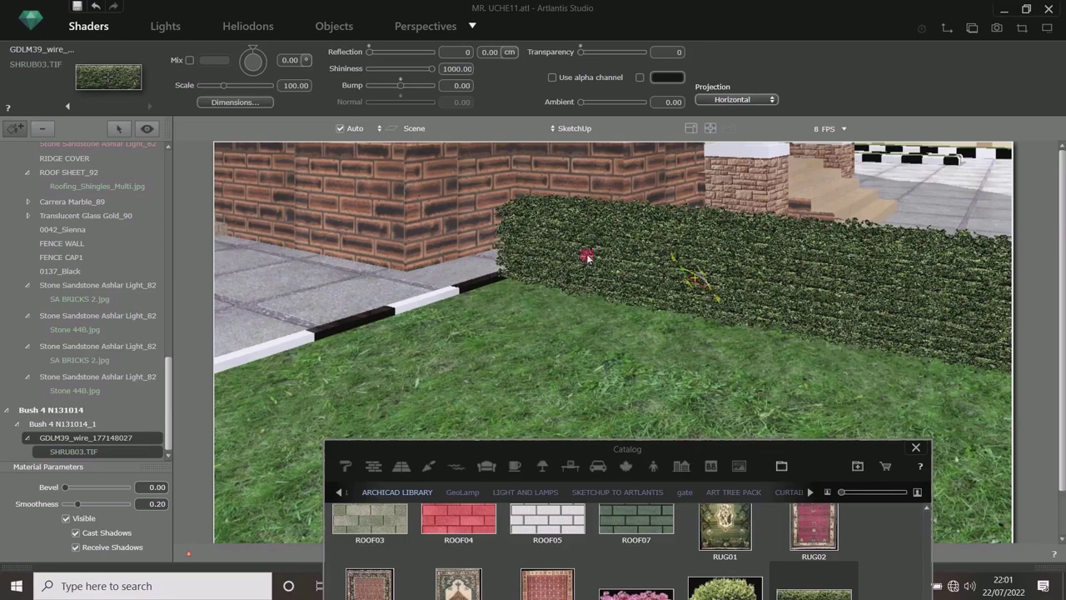
drag(554, 222, 687, 247)
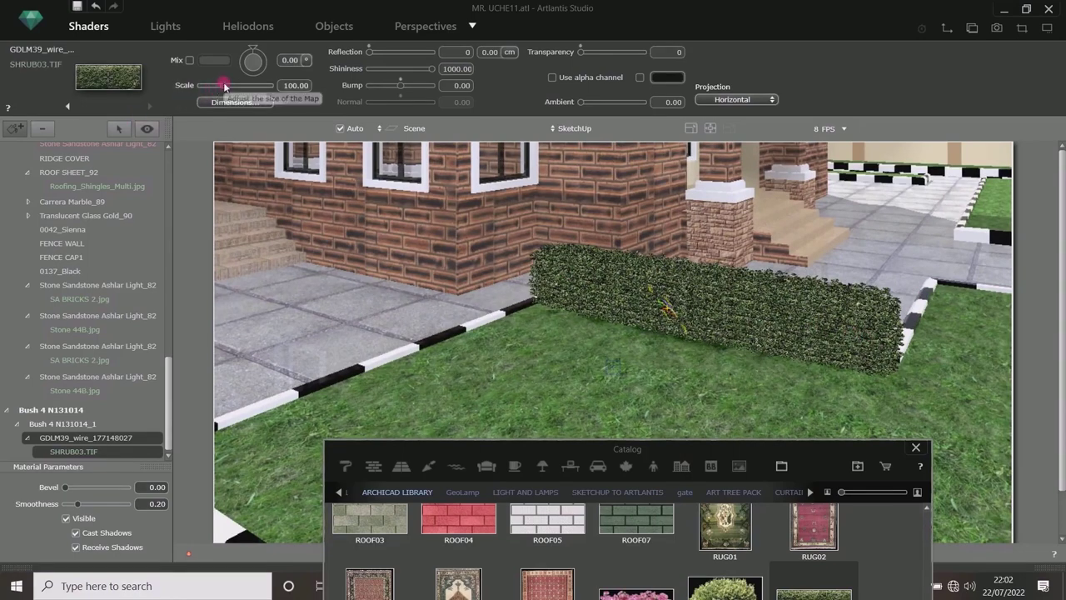
Enlarge the hedge's SHRUB03 texture to 1100 by 420 mm and raise its scale further to 140.80.
drag(223, 88, 271, 87)
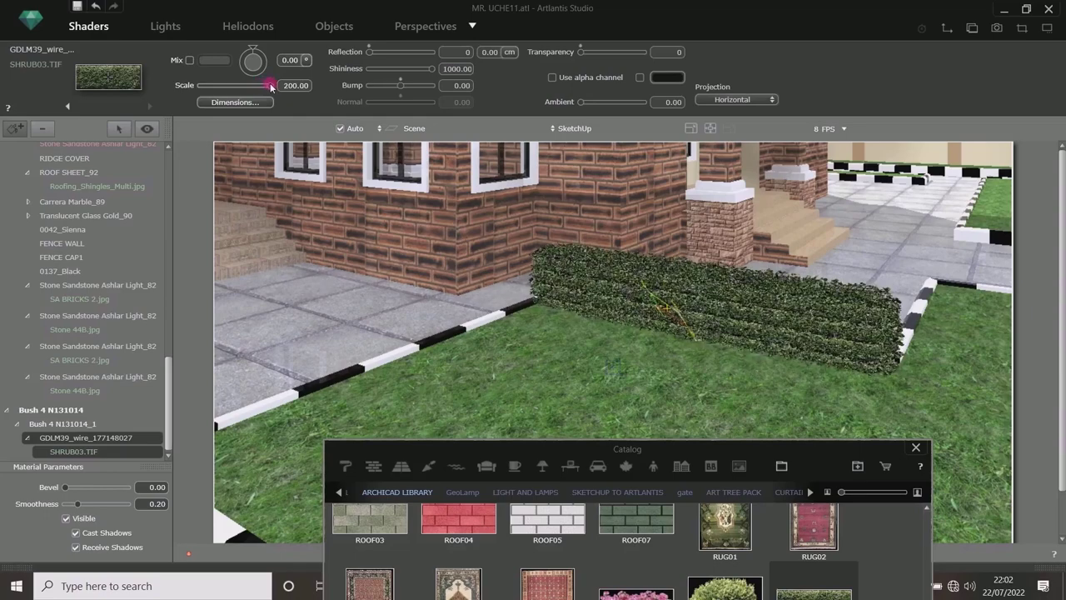
click(225, 103)
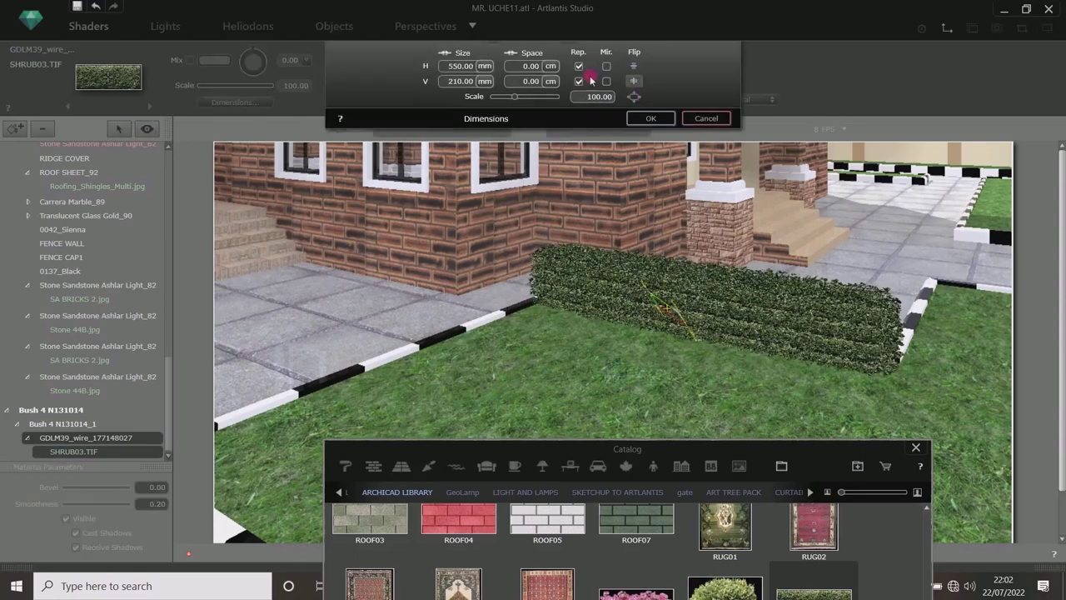
drag(544, 99, 567, 99)
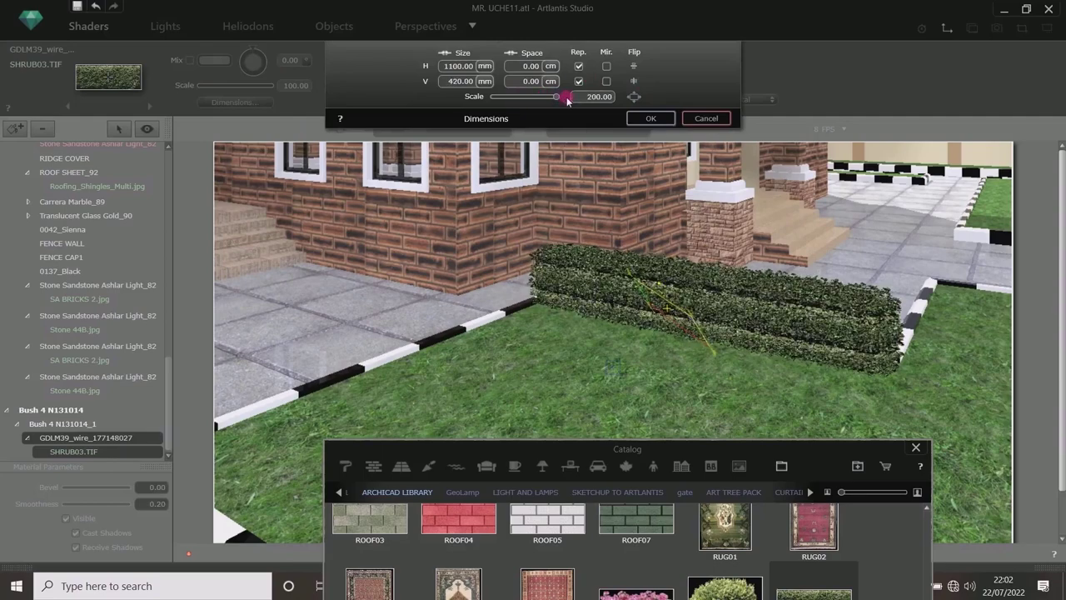
click(651, 118)
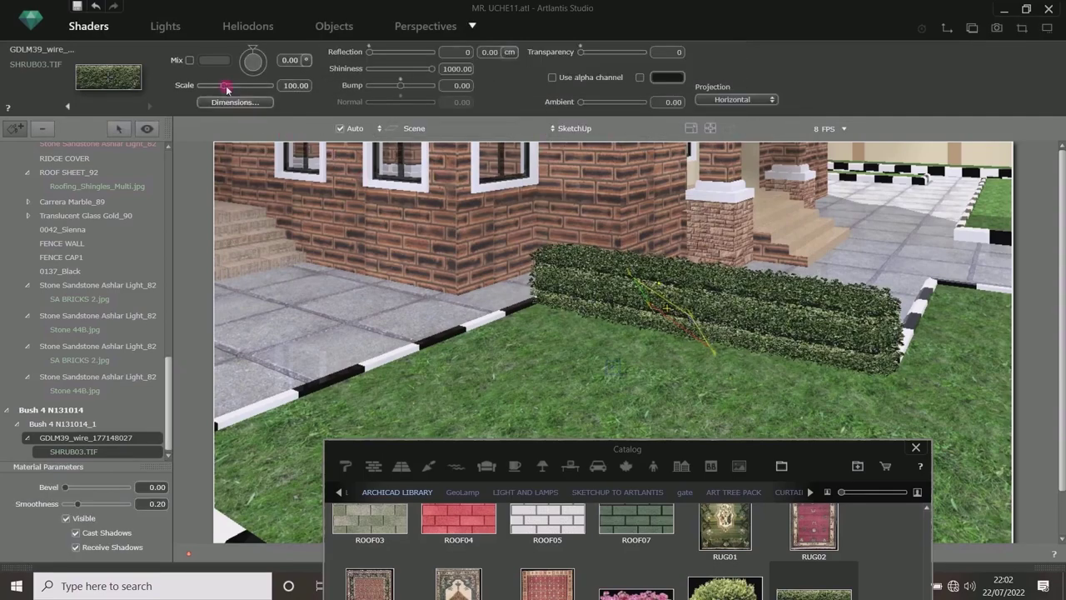
drag(223, 89, 243, 88)
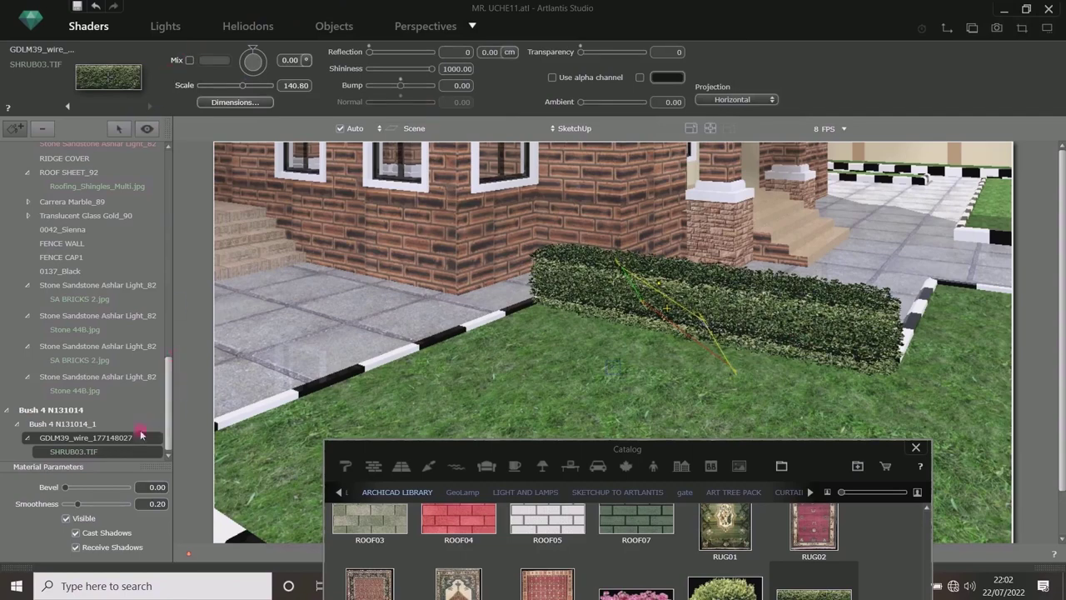
Set the diffuse colour of the hedge's base material to near-black, RGB 5, 5, 5.
click(52, 435)
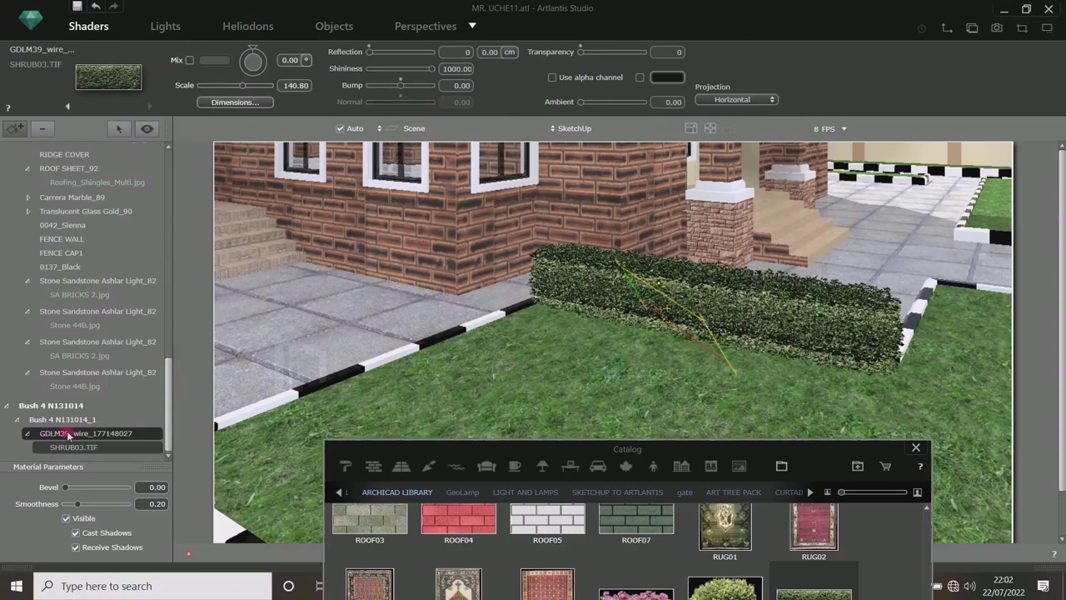
click(55, 435)
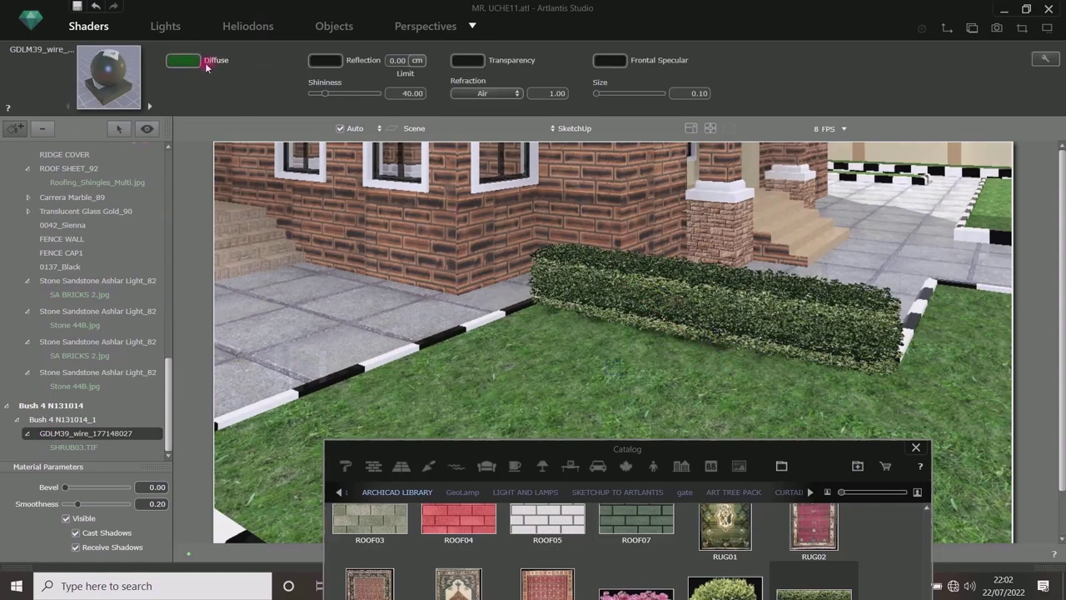
drag(280, 151, 185, 186)
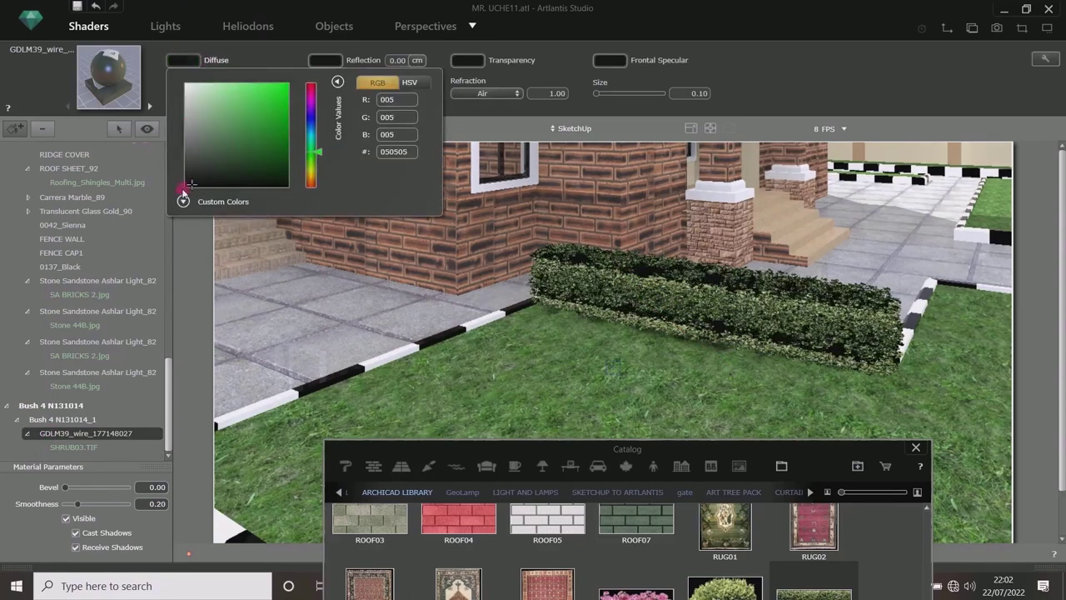
click(271, 54)
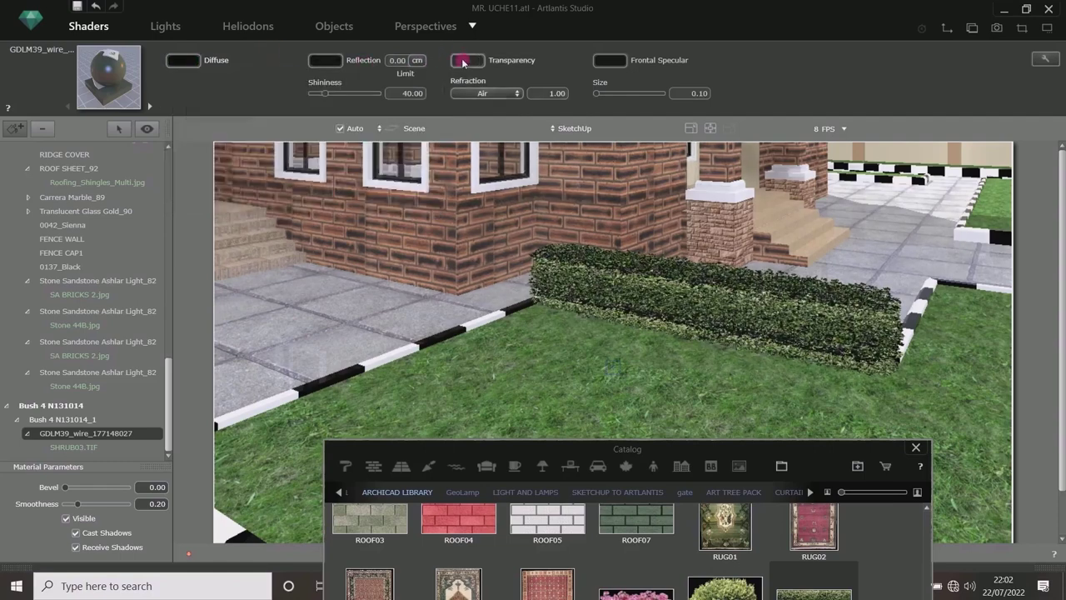
Set the transparency colour of the hedge's base material to near-white.
click(467, 60)
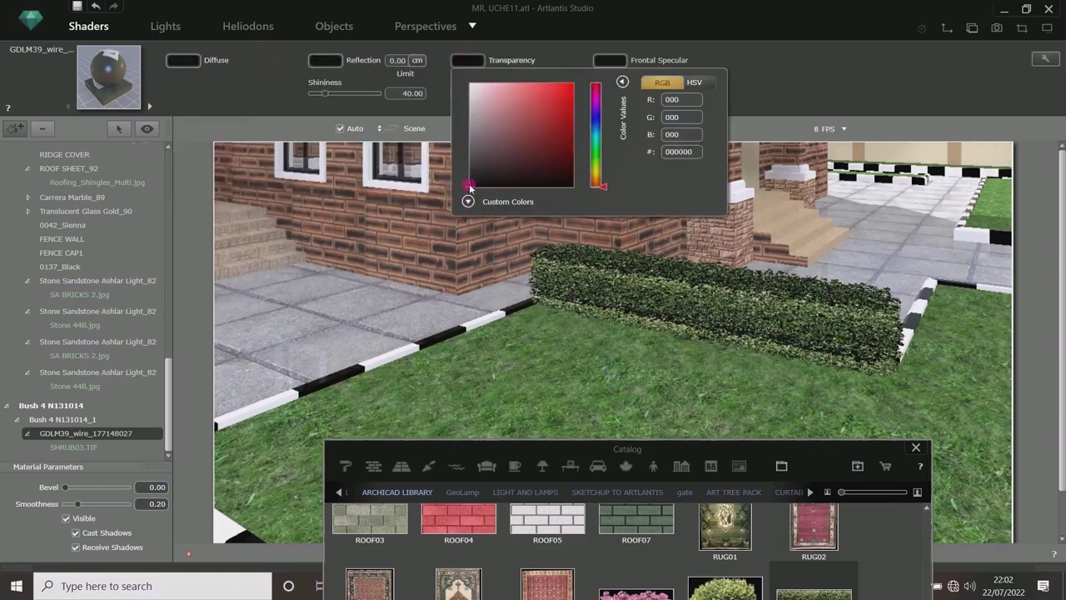
drag(474, 179, 448, 79)
click(443, 65)
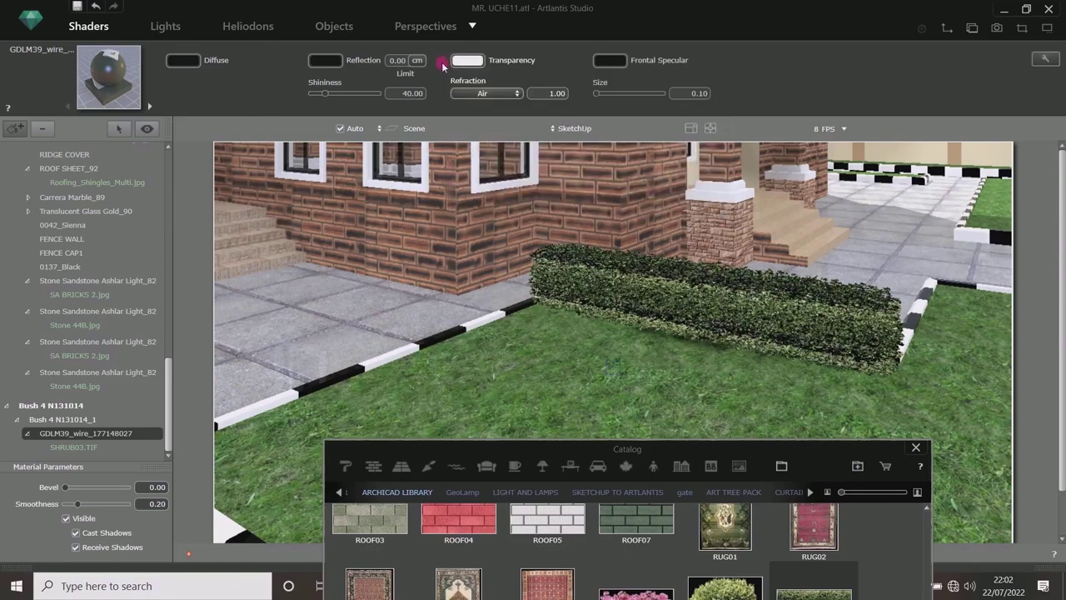
Enable the alpha channel for the hedge's SHRUB03.TIF texture.
click(75, 447)
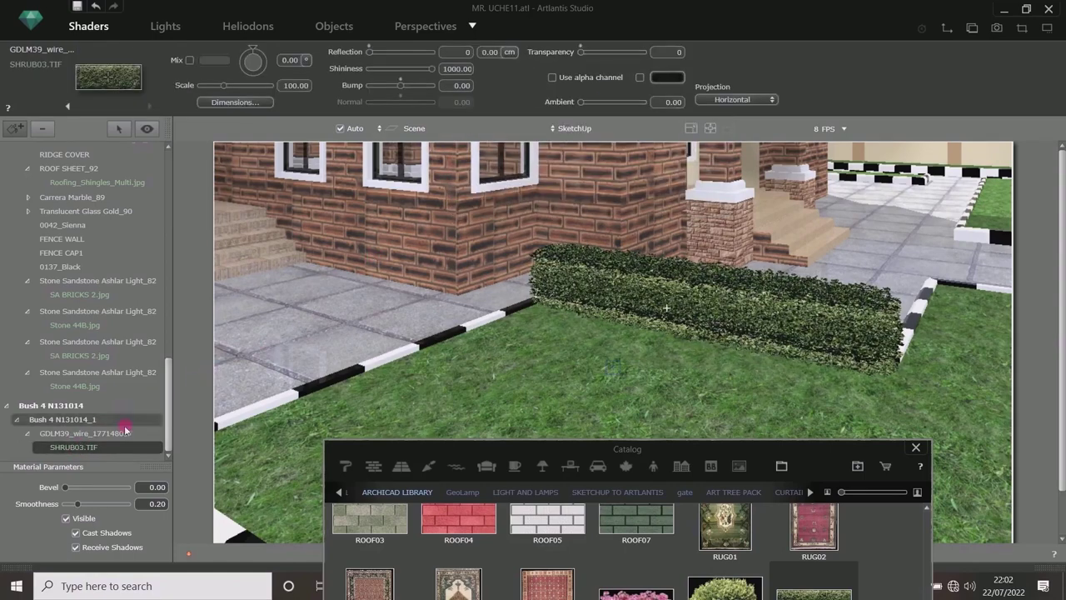
click(550, 78)
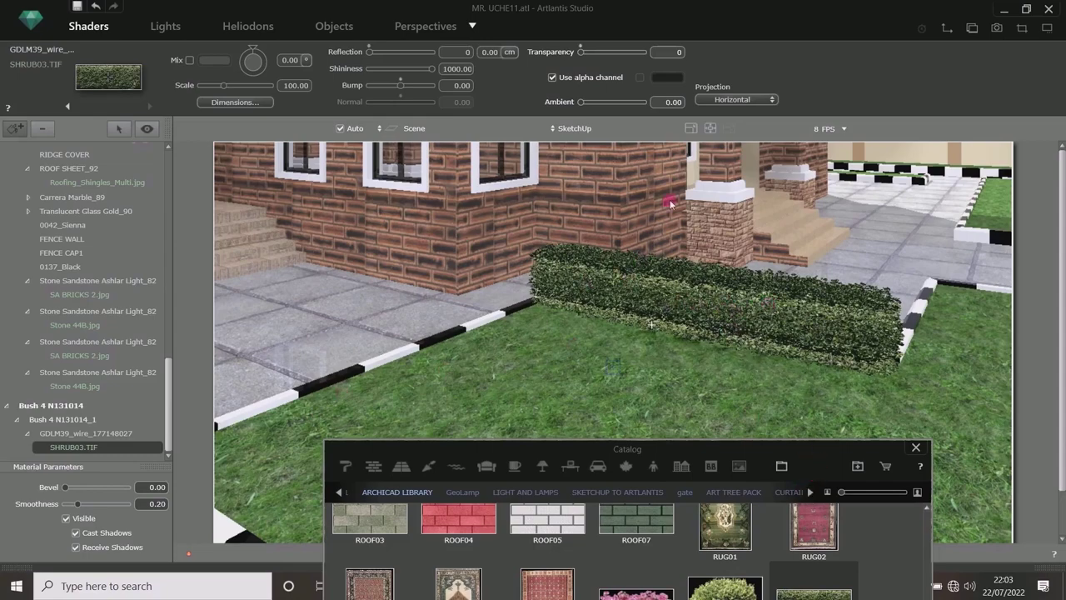
scroll(671, 205, down, 5)
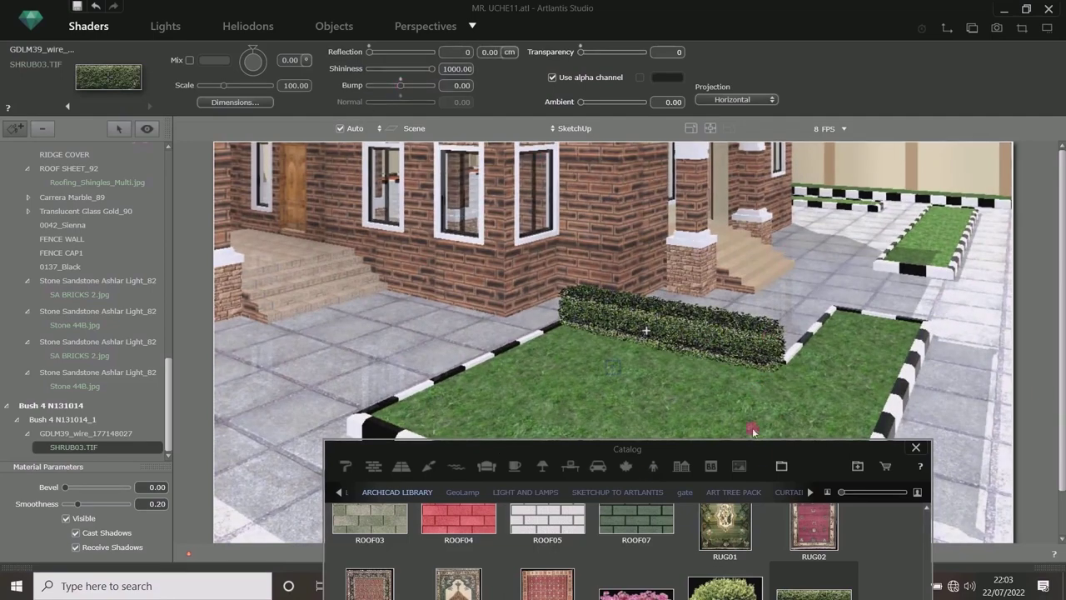
Move the catalog clear of the scene and duplicate the house-side hedge in the 2D top view.
drag(692, 448, 326, 316)
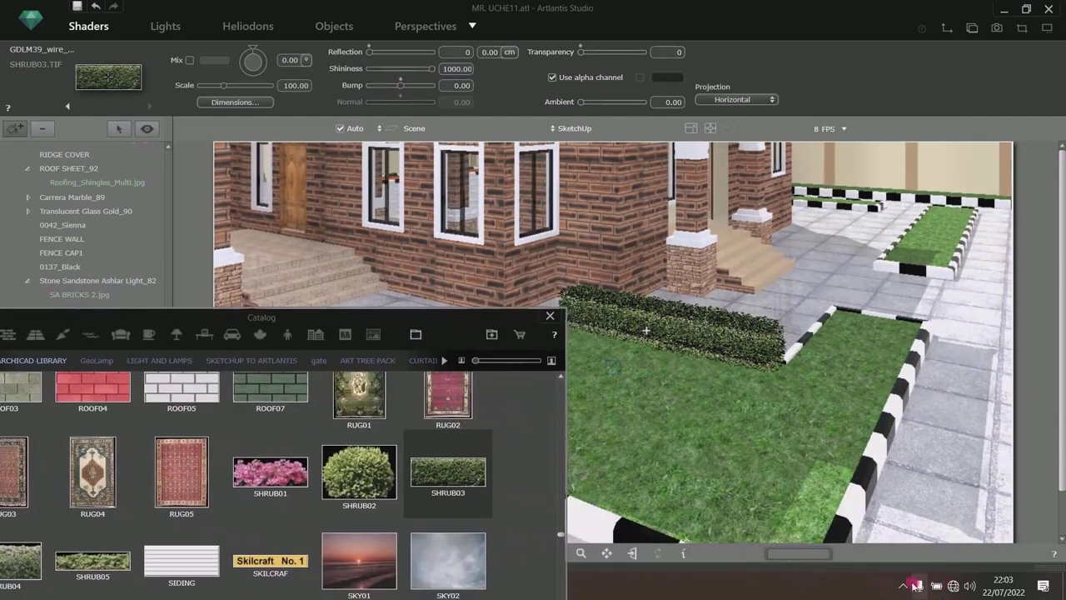
click(904, 586)
drag(434, 318, 80, 277)
click(327, 26)
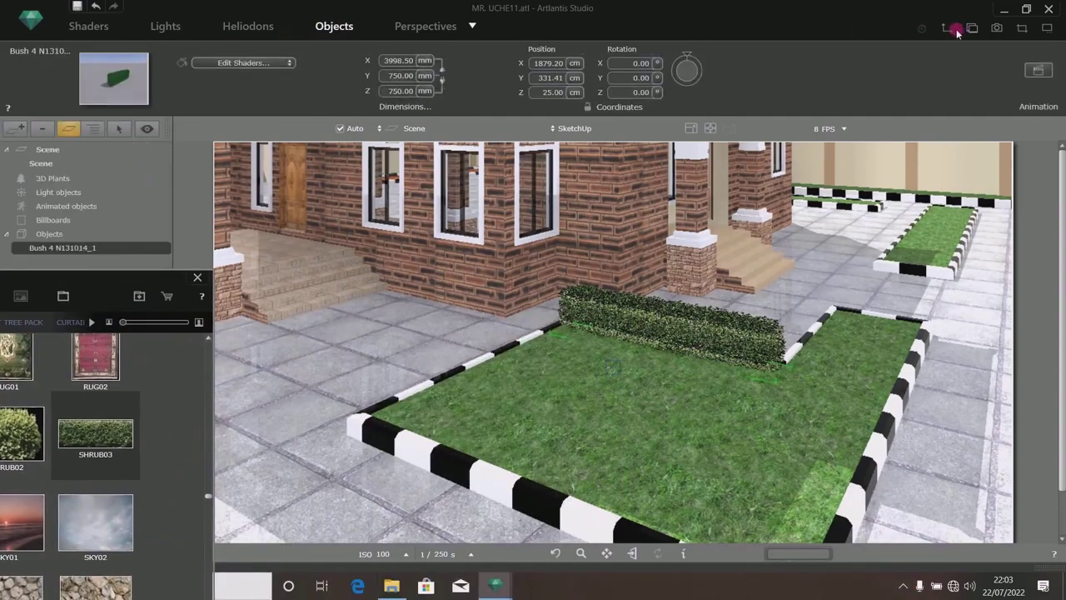
click(947, 29)
drag(674, 427, 816, 166)
right_click(754, 249)
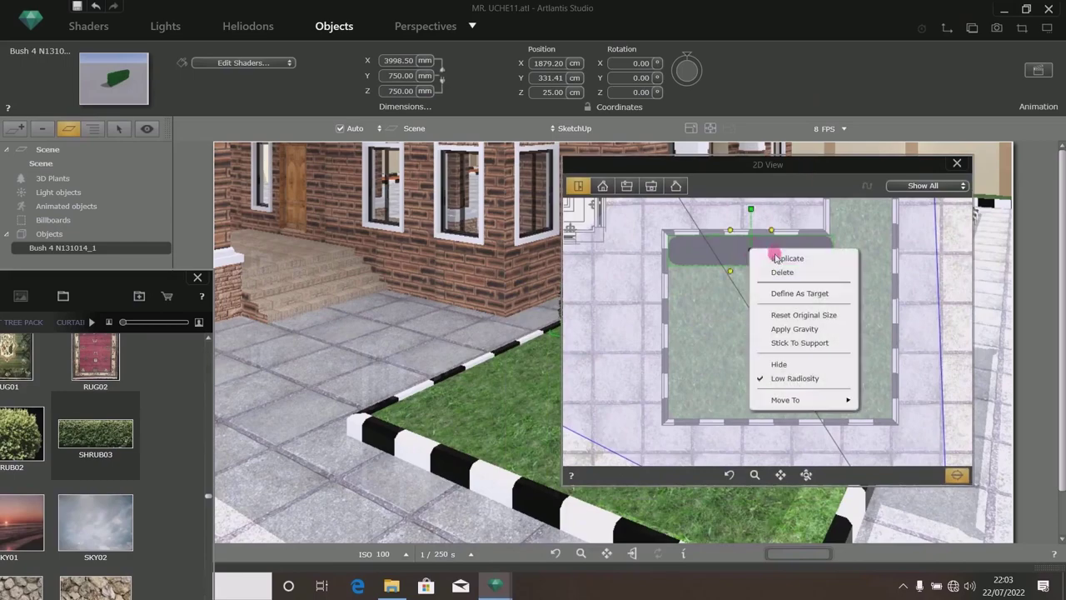
click(760, 257)
Rotate the hedge copy 90° about Z and place it along the lawn's adjoining kerb to form an L-shaped corner.
click(638, 93)
text(90)
key(Return)
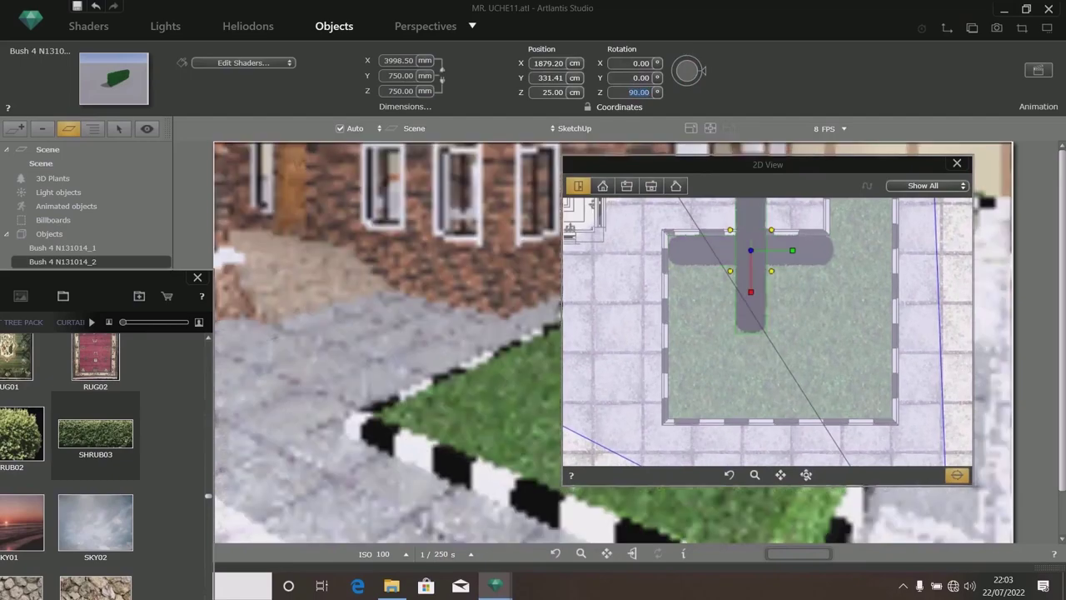
drag(757, 337, 672, 424)
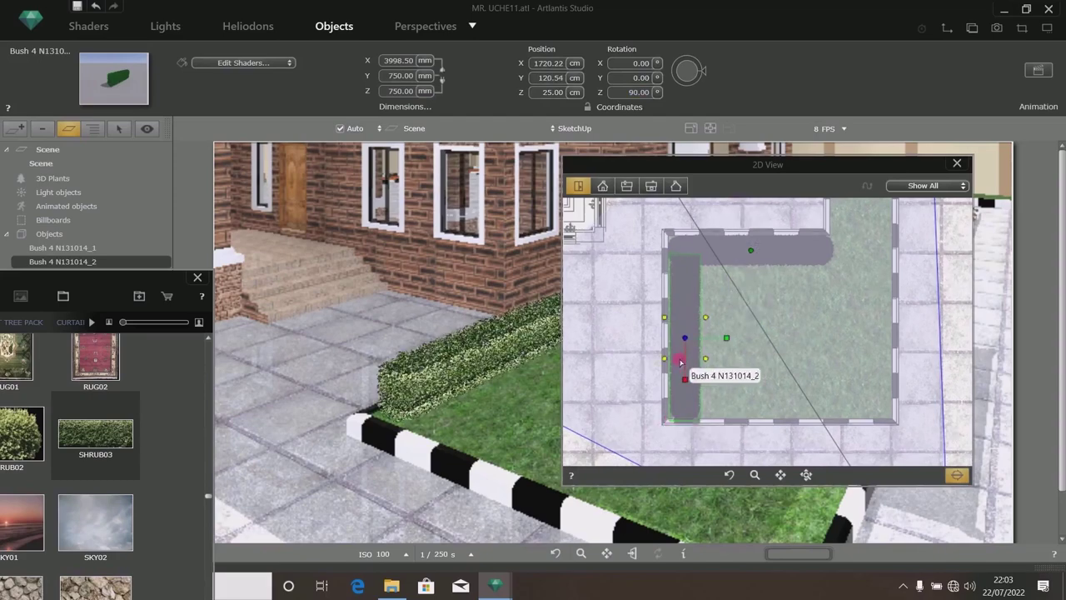
drag(865, 170, 763, 196)
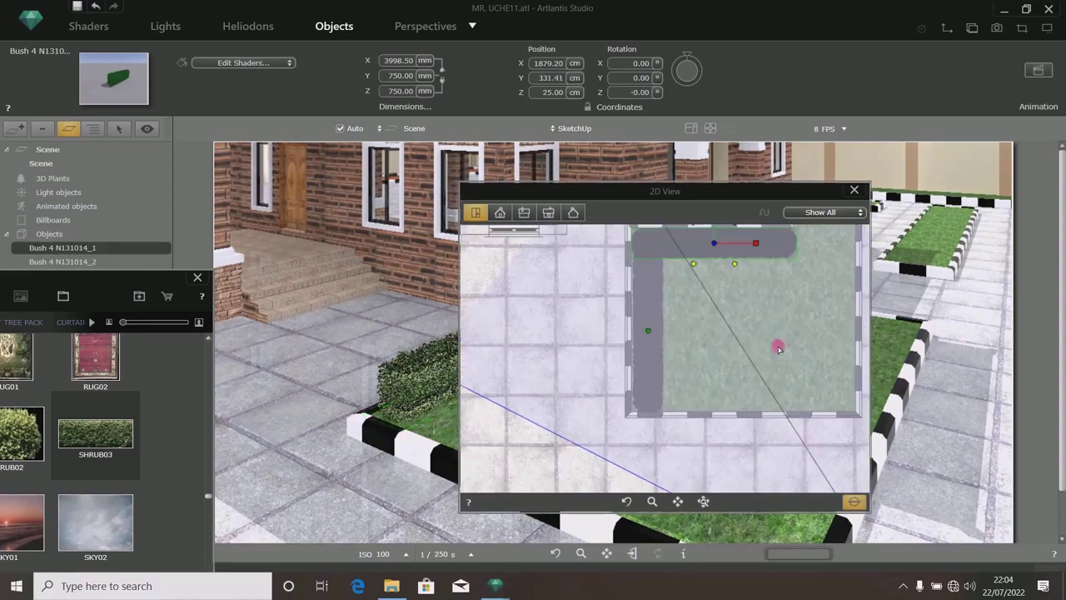
drag(657, 284, 643, 304)
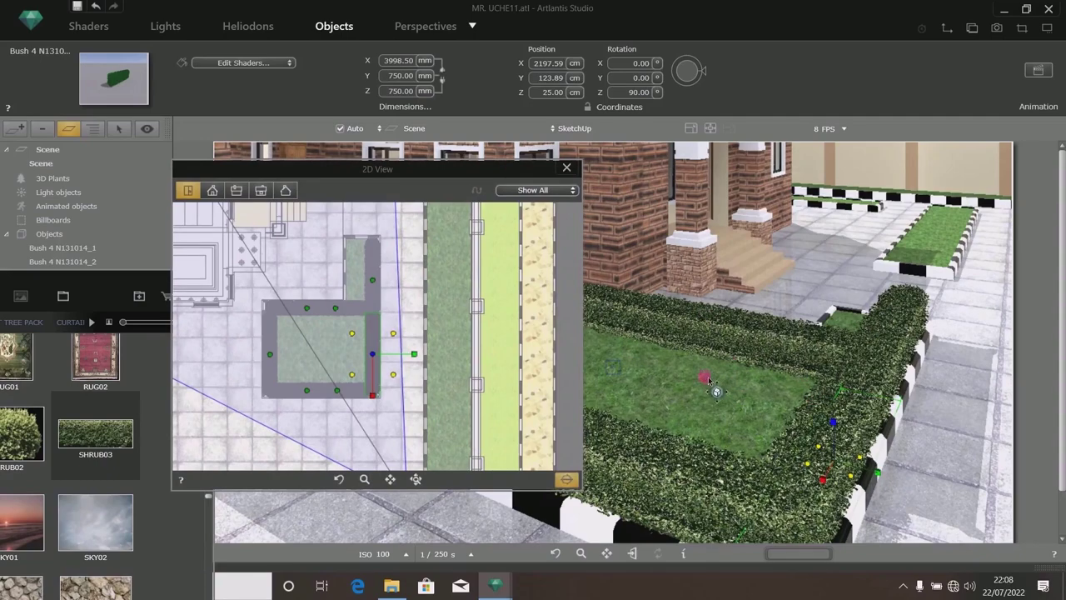
Reorient the SketchUp perspective to face the hedged lawn from the front, with the grass strip along the fence in view.
click(427, 26)
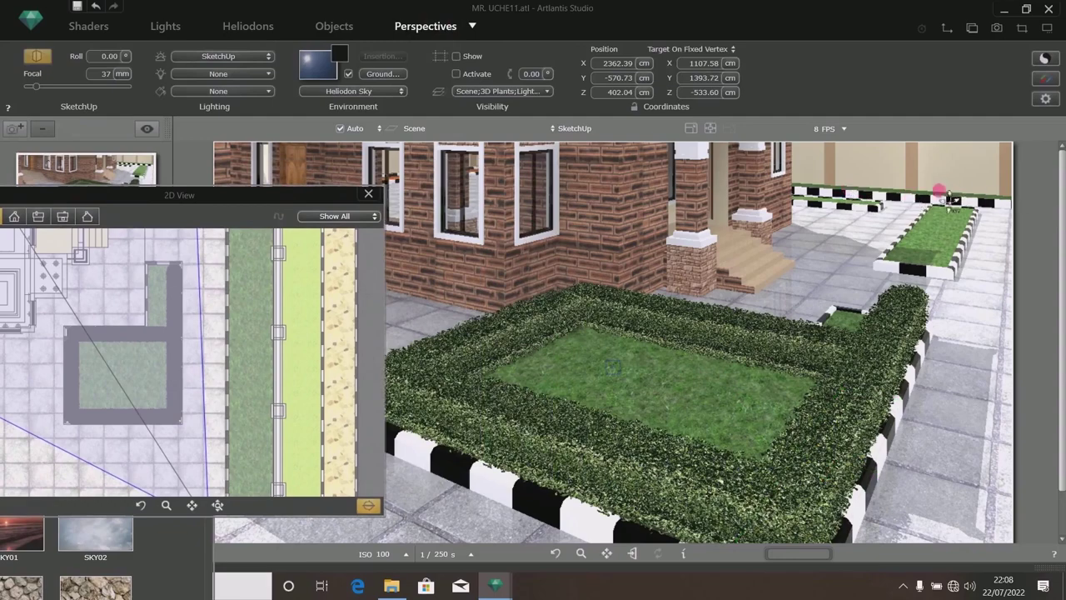
drag(578, 388, 750, 400)
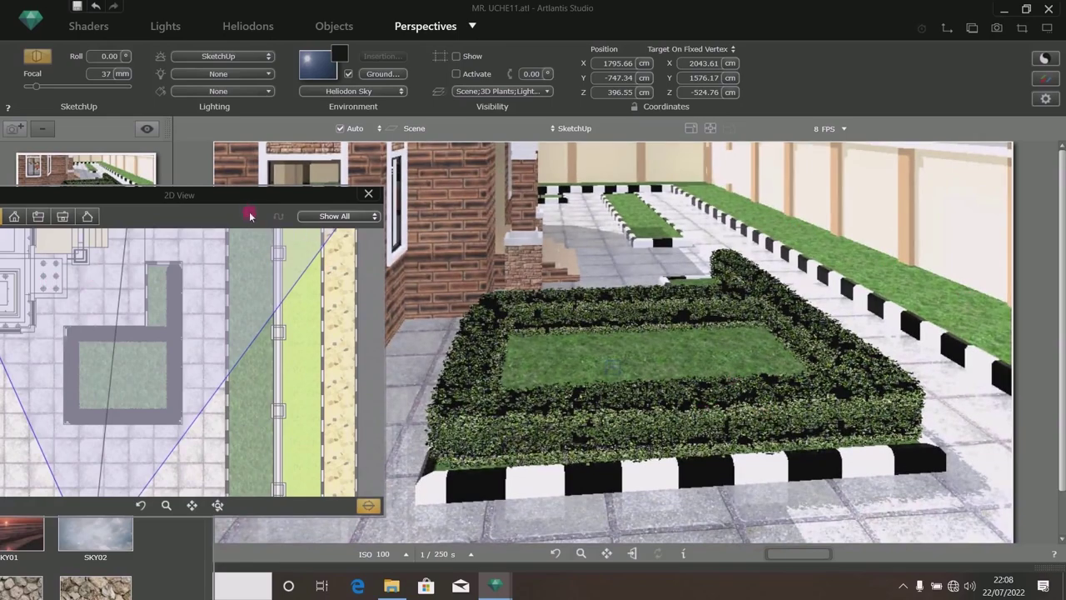
drag(304, 185, 483, 71)
scroll(405, 238, down, 5)
scroll(347, 278, up, 3)
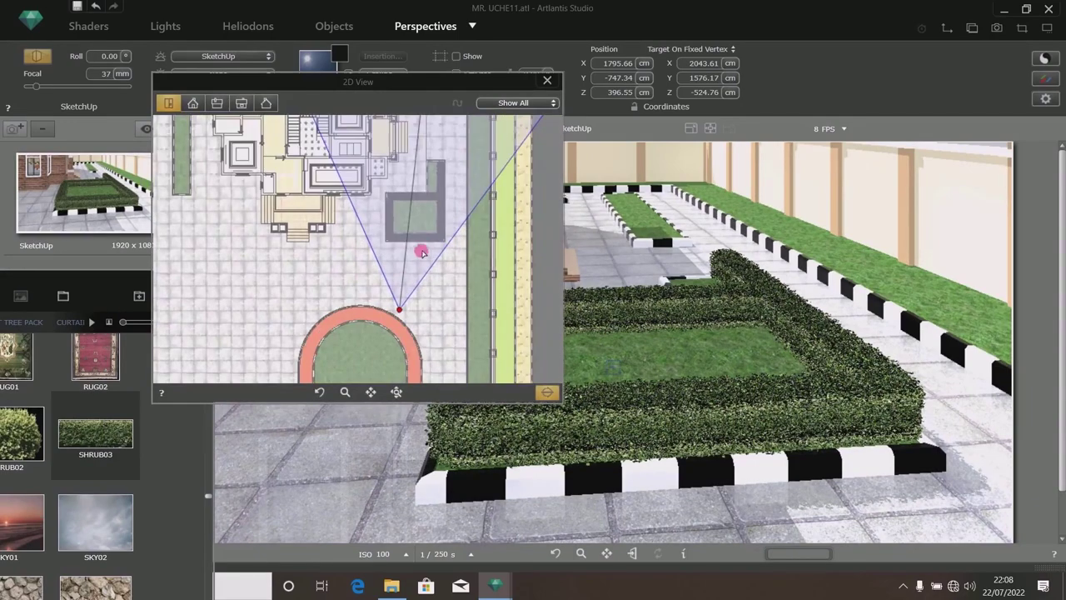
Duplicate the lawn's fence-side hedge in the 2D top view and move the copy onto the grass strip along the fence.
click(334, 26)
scroll(446, 237, up, 2)
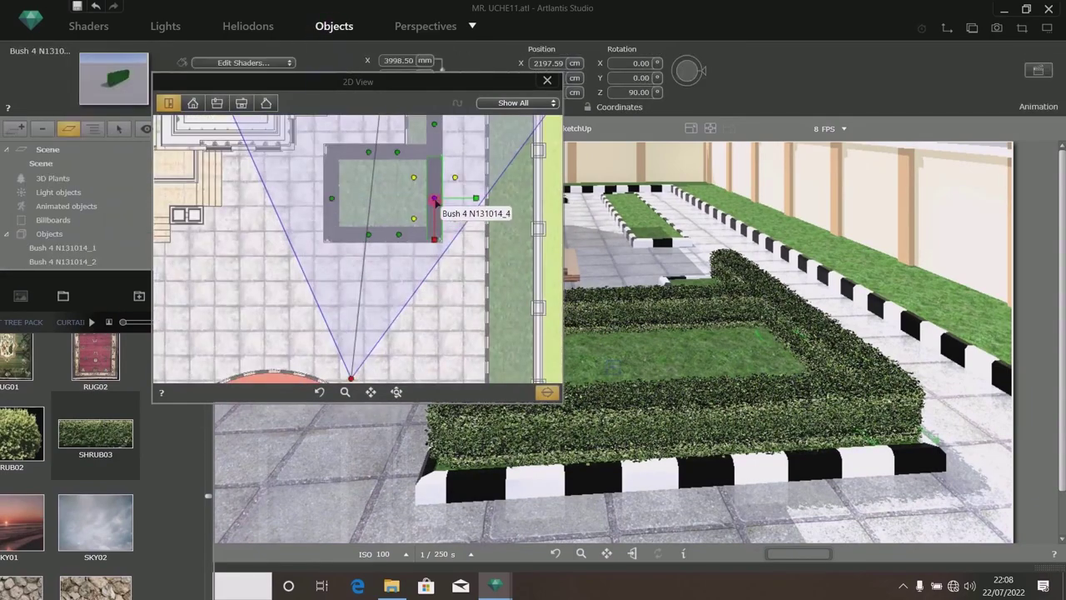
right_click(434, 198)
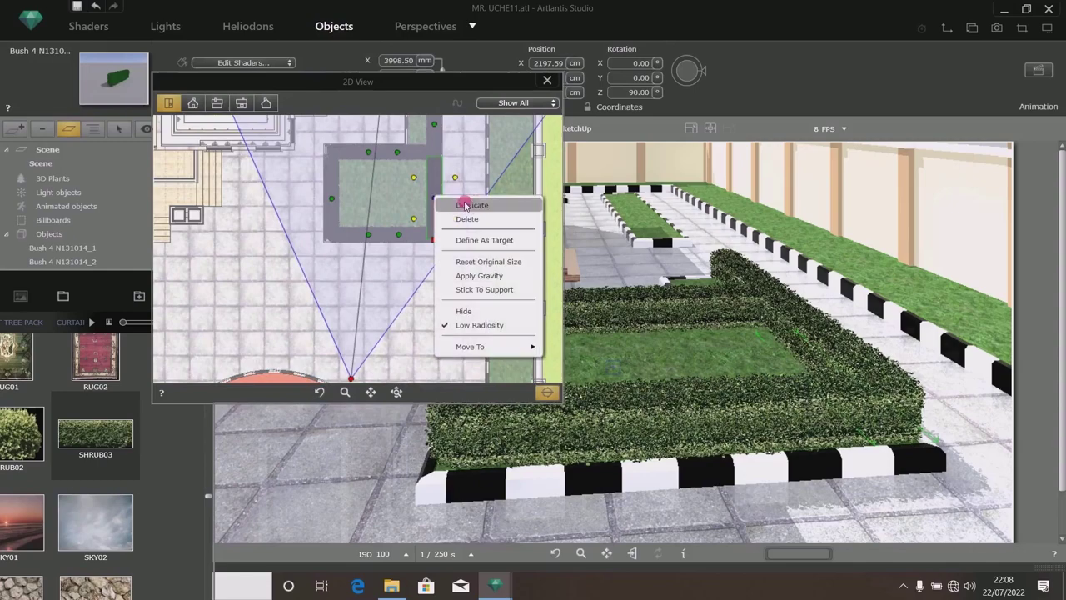
click(467, 205)
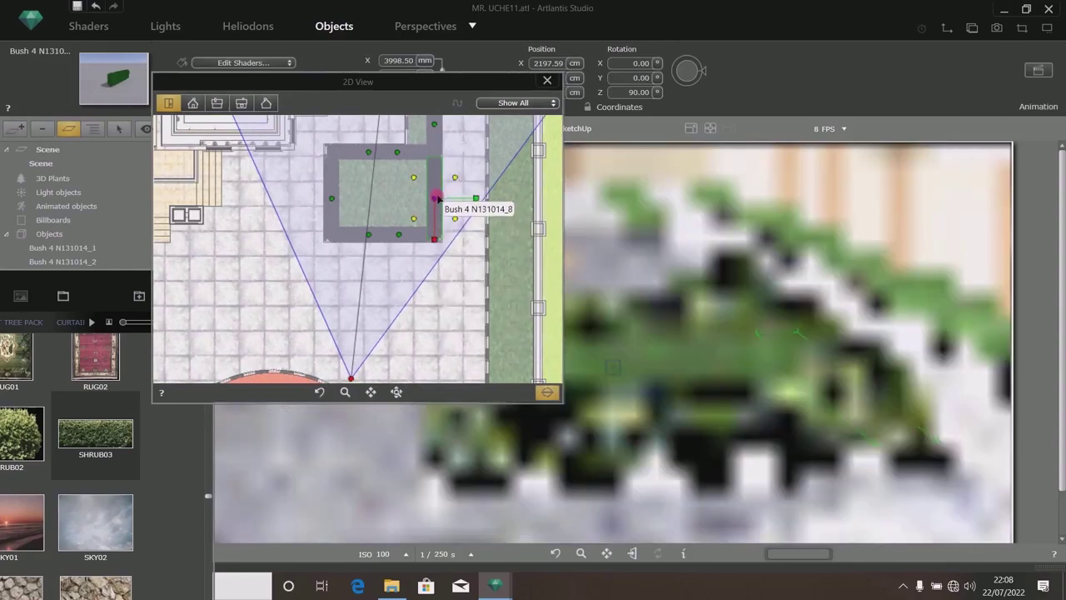
drag(504, 247, 500, 239)
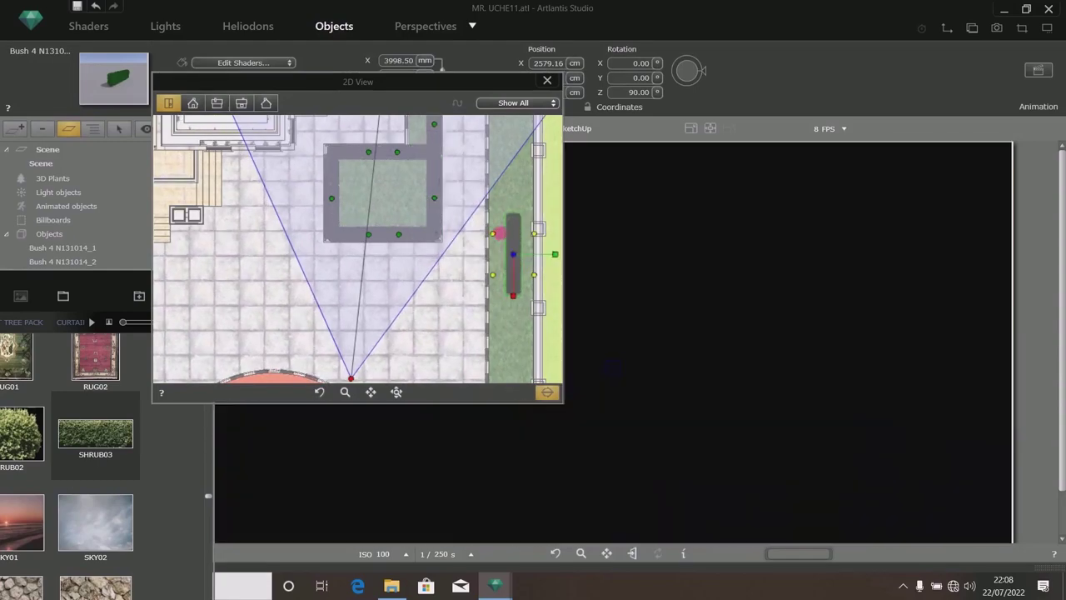
Move the new hedge along the fence's grass strip until it lies beside the round-ended lawn.
scroll(498, 255, down, 3)
scroll(507, 279, up, 4)
scroll(507, 279, down, 3)
scroll(468, 328, up, 1)
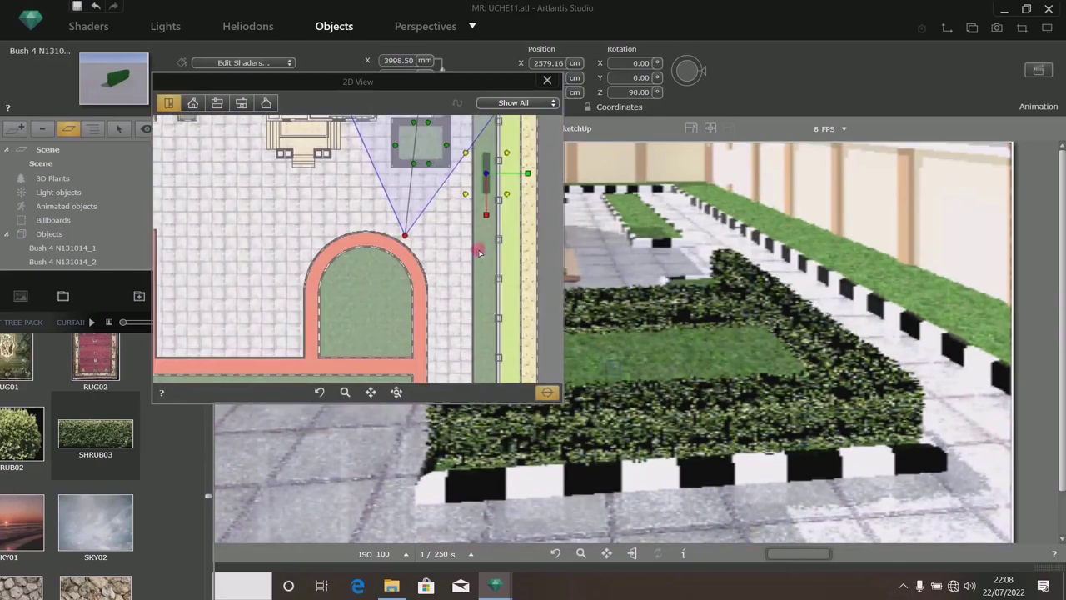
drag(490, 200, 477, 362)
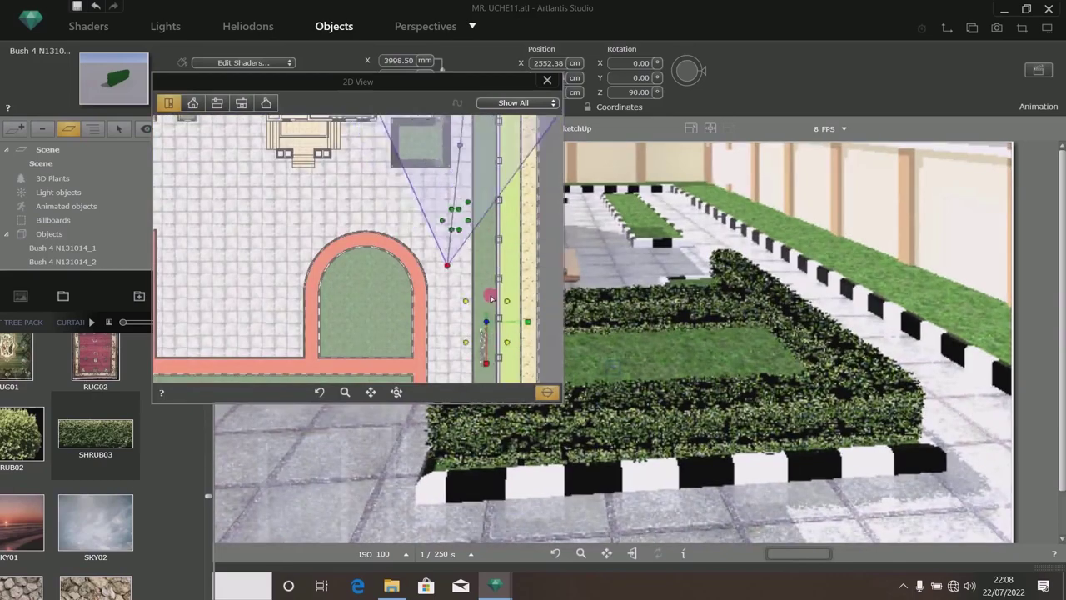
Move the hedge copy along the fence's grass strip to the front corner of the compound beside the gate.
scroll(491, 321, down, 3)
scroll(492, 323, up, 5)
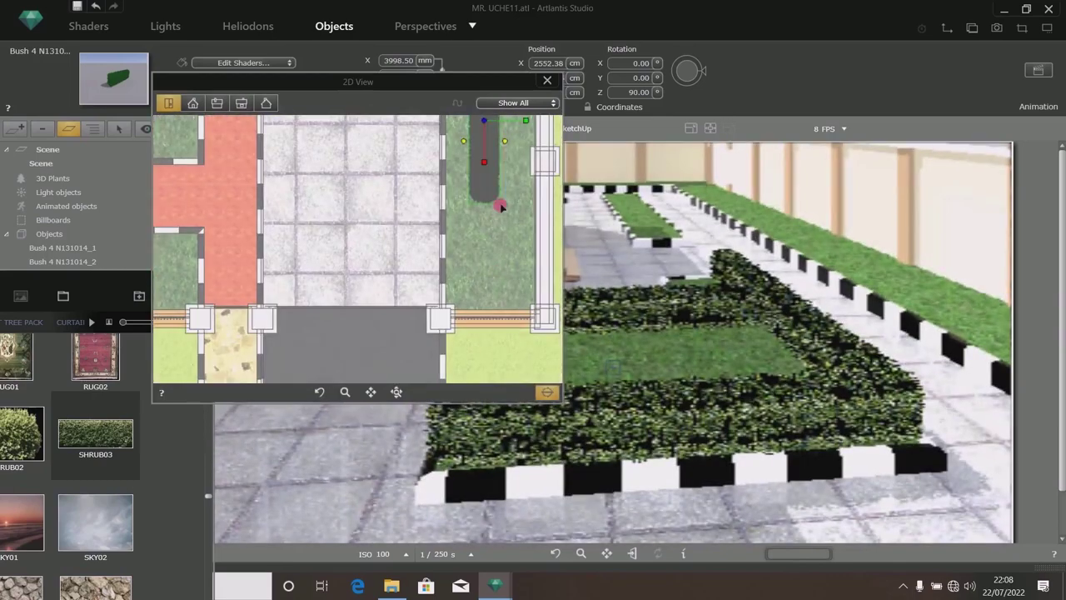
drag(522, 256, 535, 309)
scroll(526, 239, up, 4)
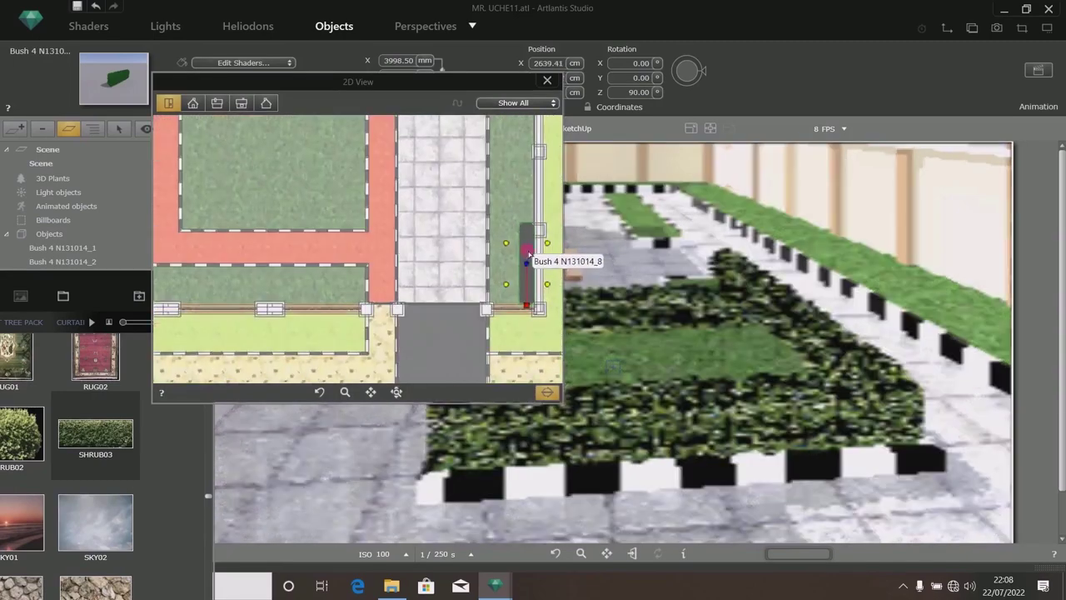
Shorten the hedge to about 3205 mm and shift it against the fence, between the corner post and the neighbouring pillar.
scroll(525, 241, down, 2)
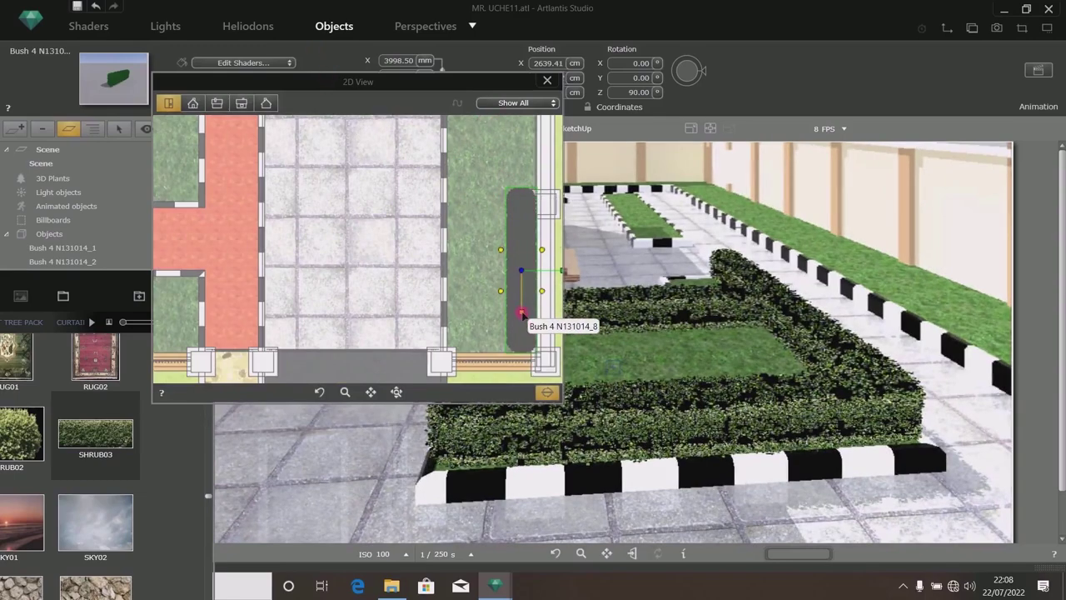
drag(522, 309, 523, 307)
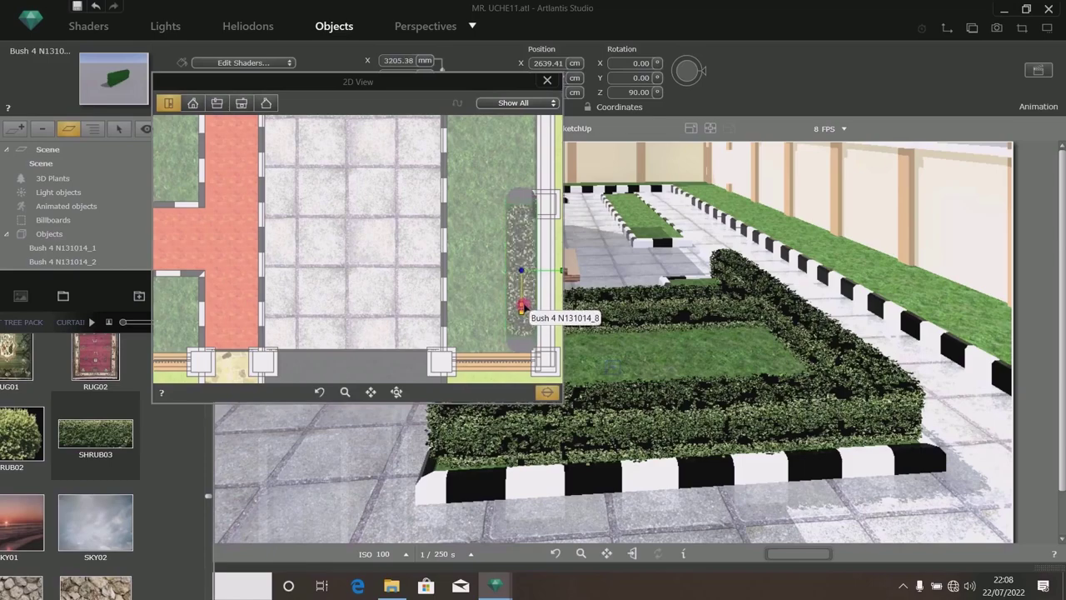
scroll(542, 215, up, 3)
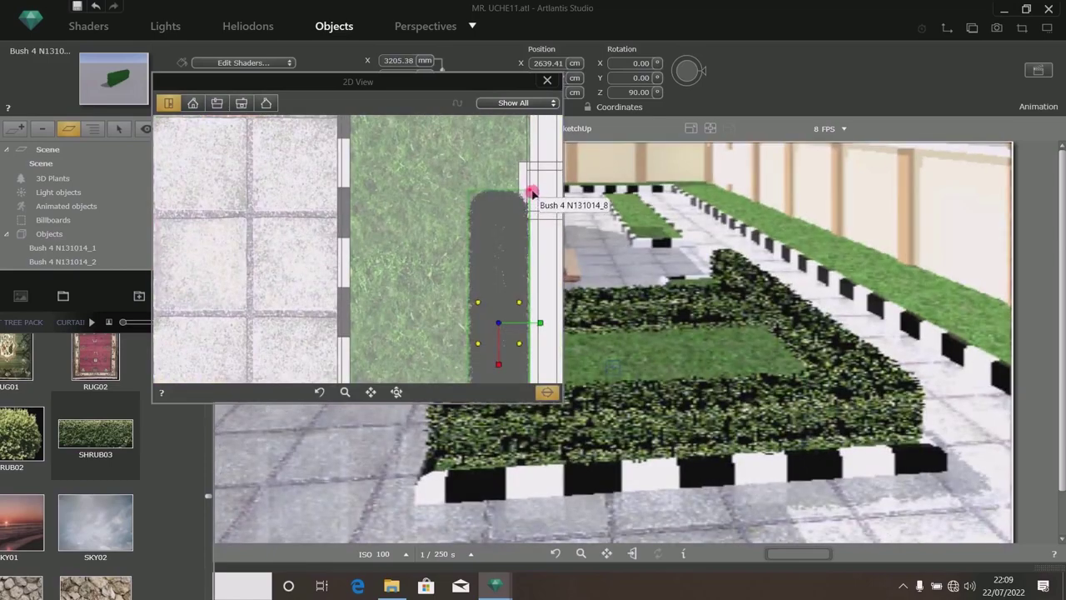
drag(540, 207, 538, 221)
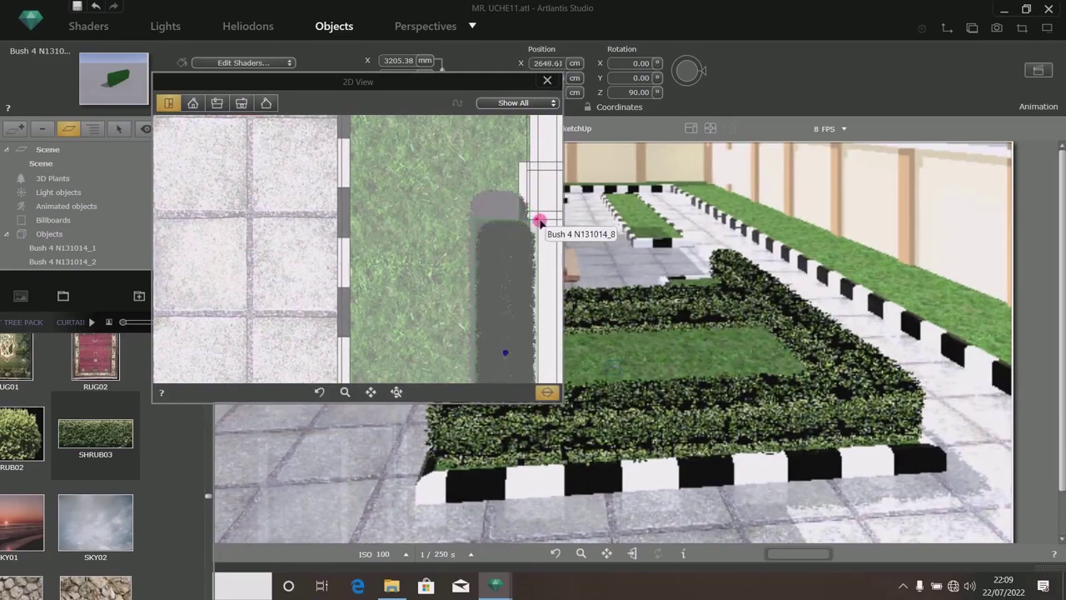
scroll(471, 181, down, 3)
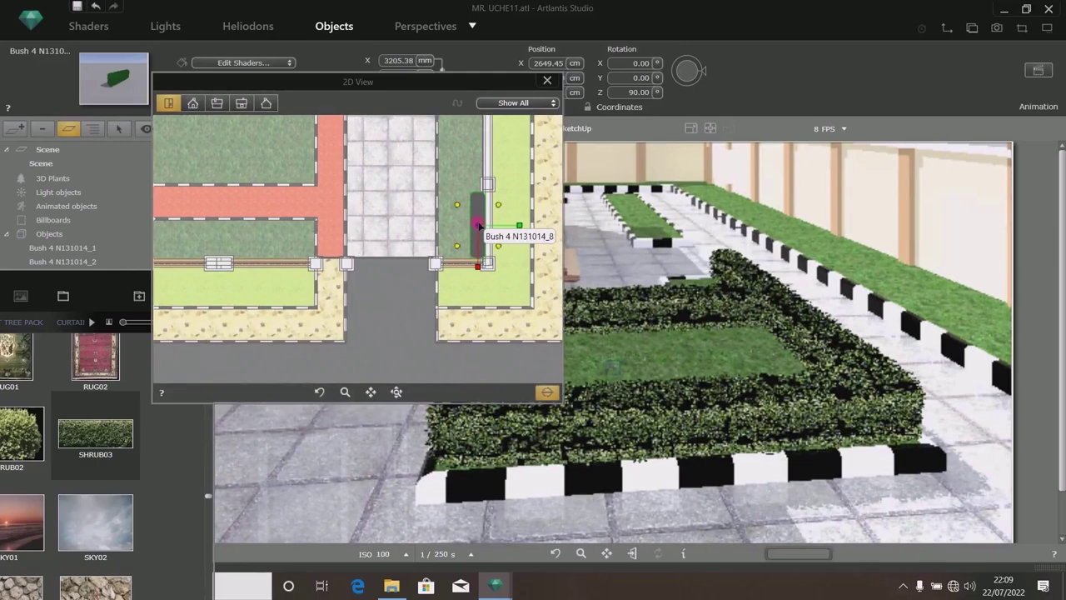
Duplicate the shortened hedge and place the copy along the fence in the adjacent bay between the pillars.
right_click(479, 225)
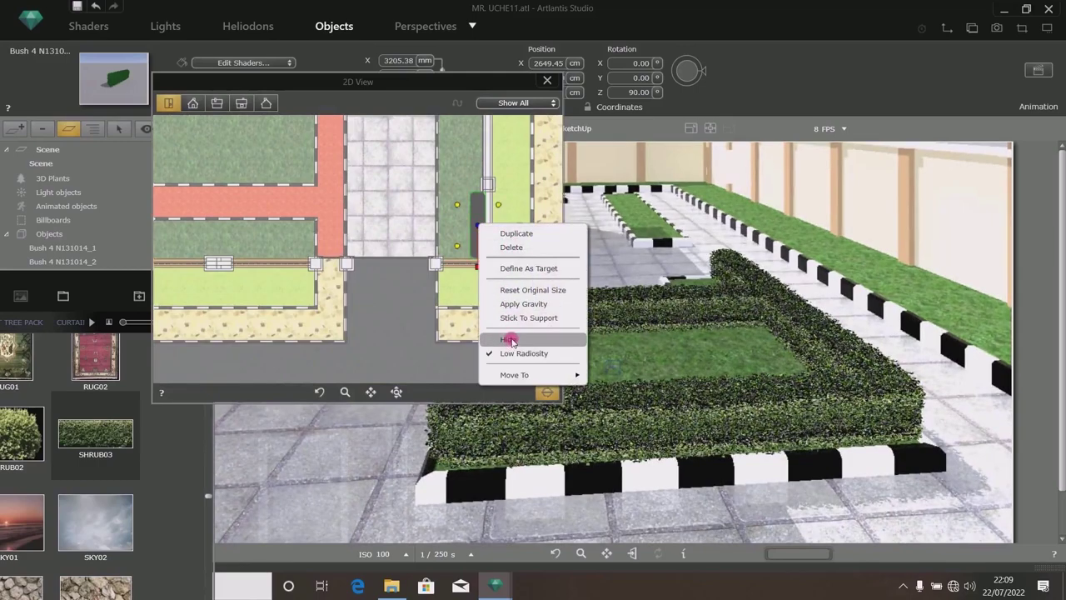
click(528, 268)
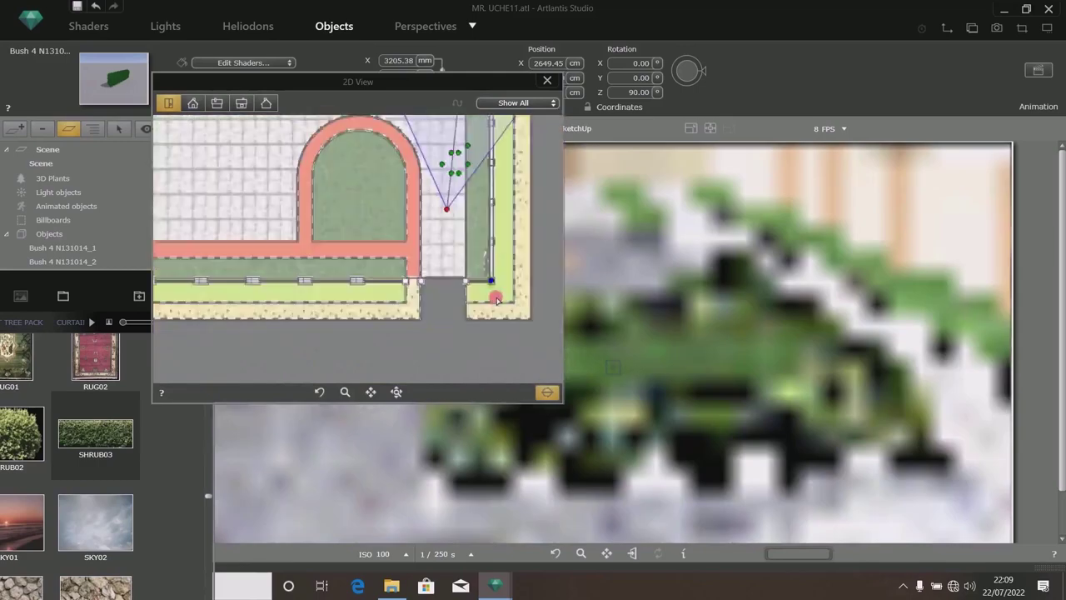
scroll(496, 300, up, 4)
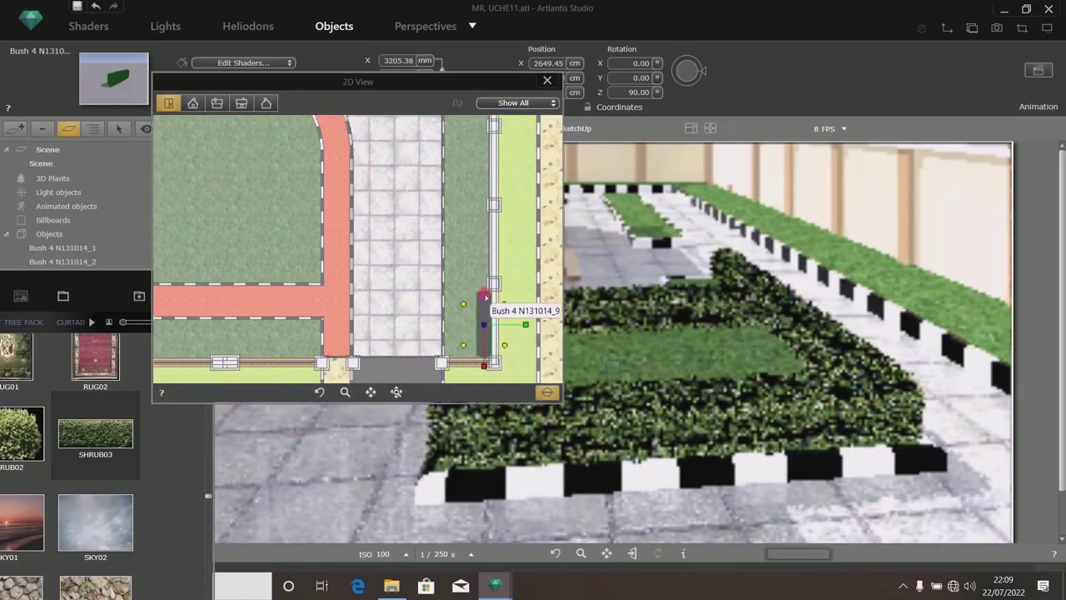
drag(486, 298, 485, 215)
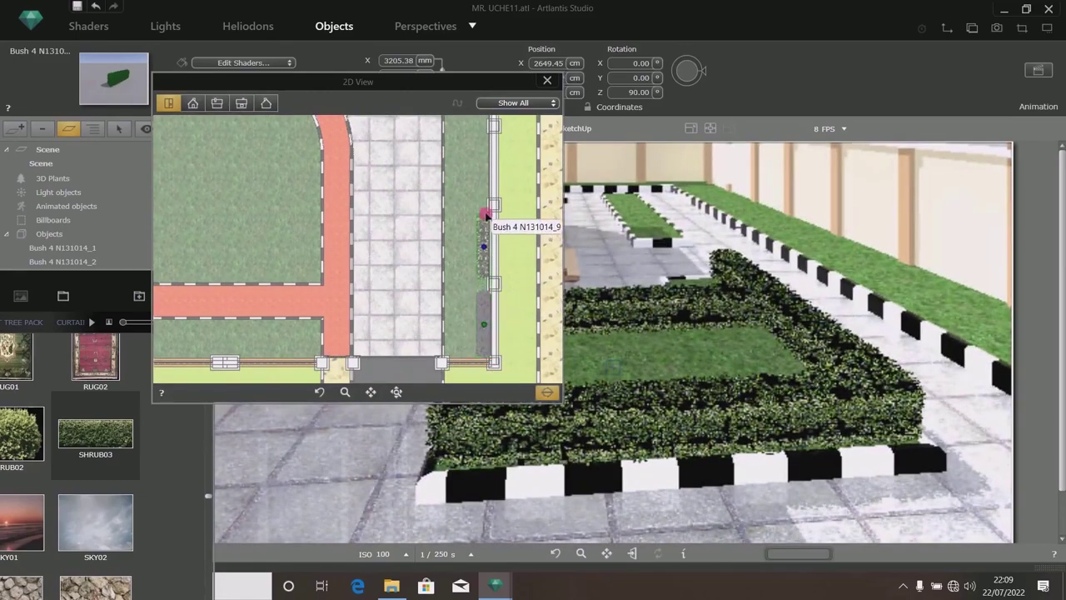
scroll(486, 215, up, 3)
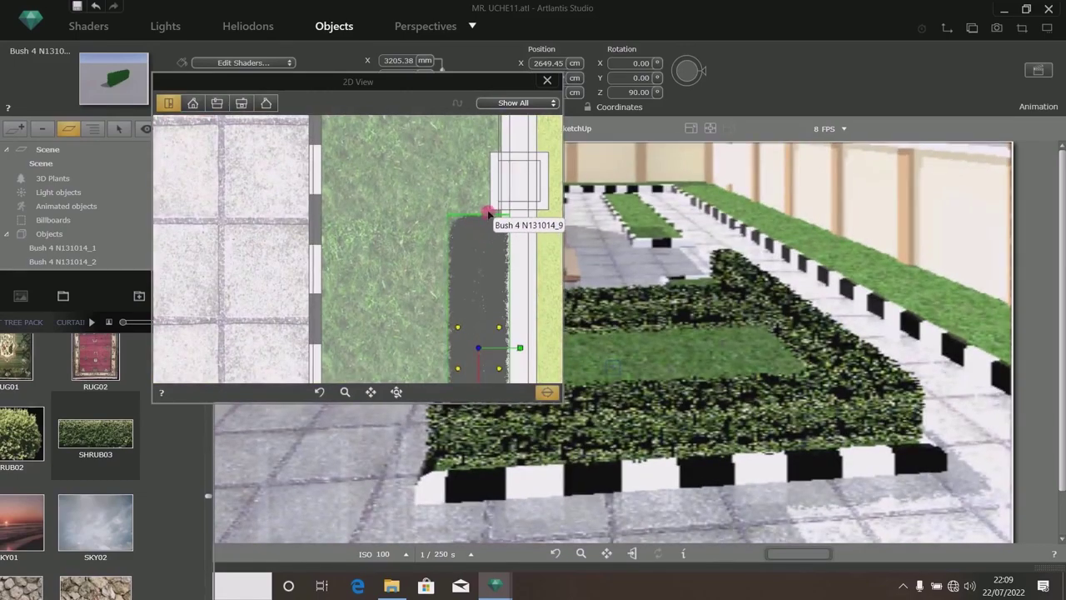
Draw a straight distribution path from the second fence hedge along the grass strip to the far rear corner of the fence.
scroll(487, 250, down, 5)
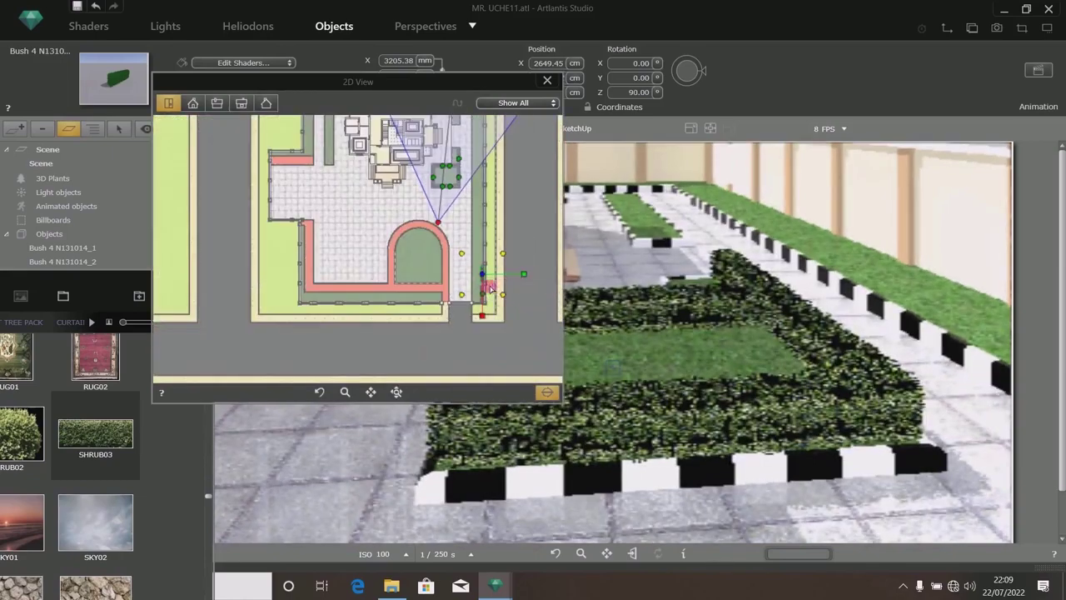
scroll(487, 288, down, 3)
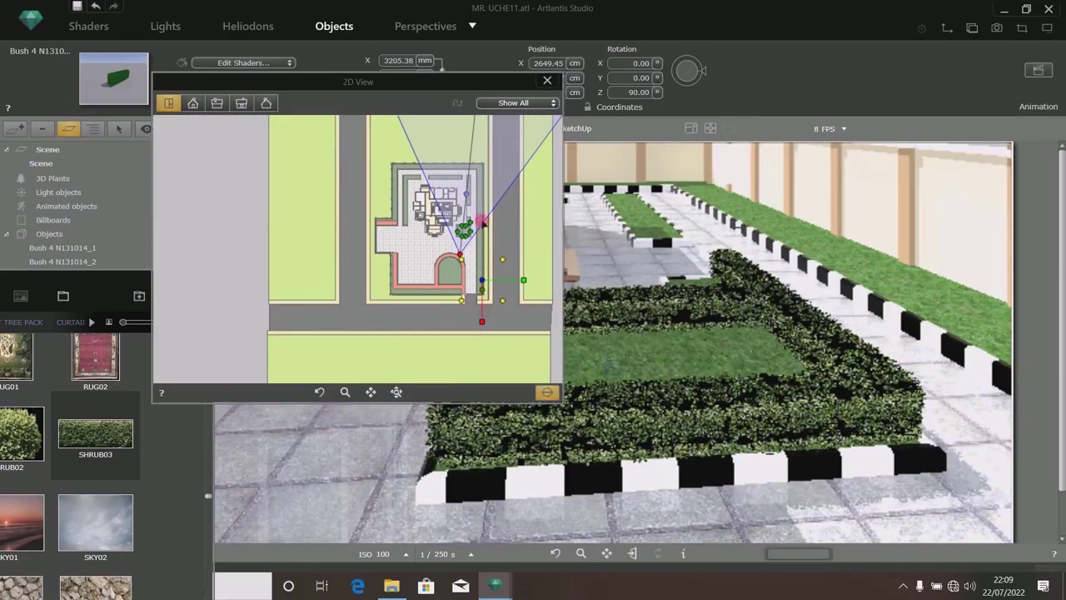
scroll(482, 281, up, 3)
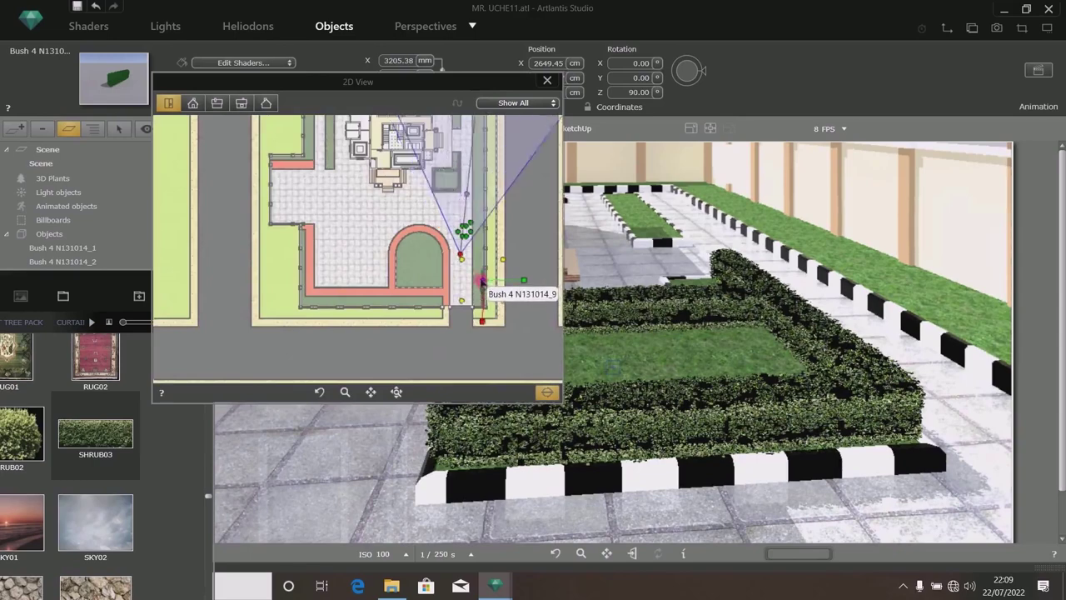
scroll(482, 282, down, 3)
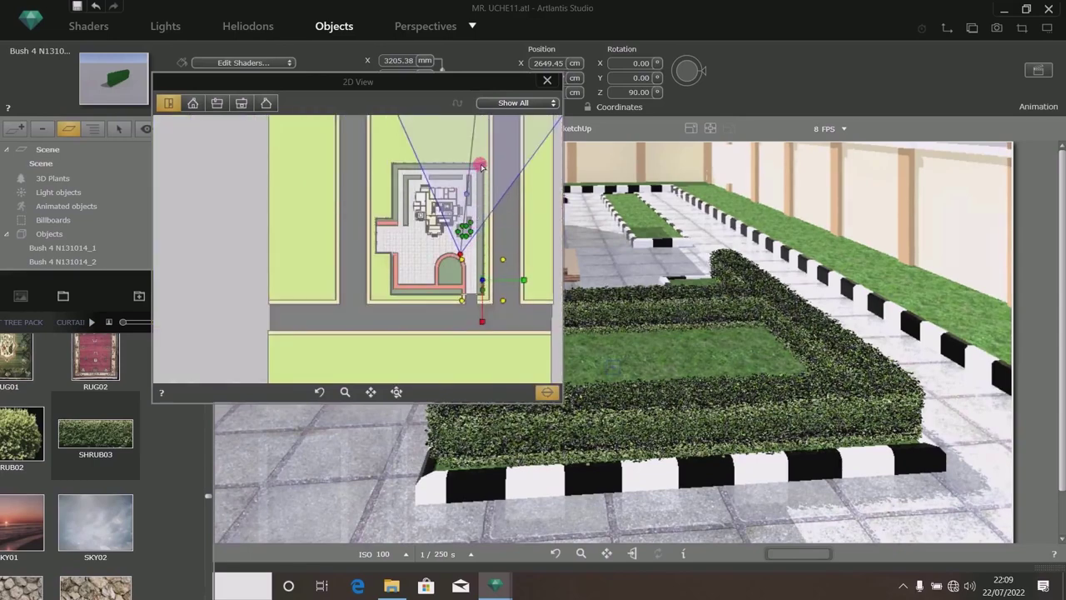
drag(485, 294, 488, 284)
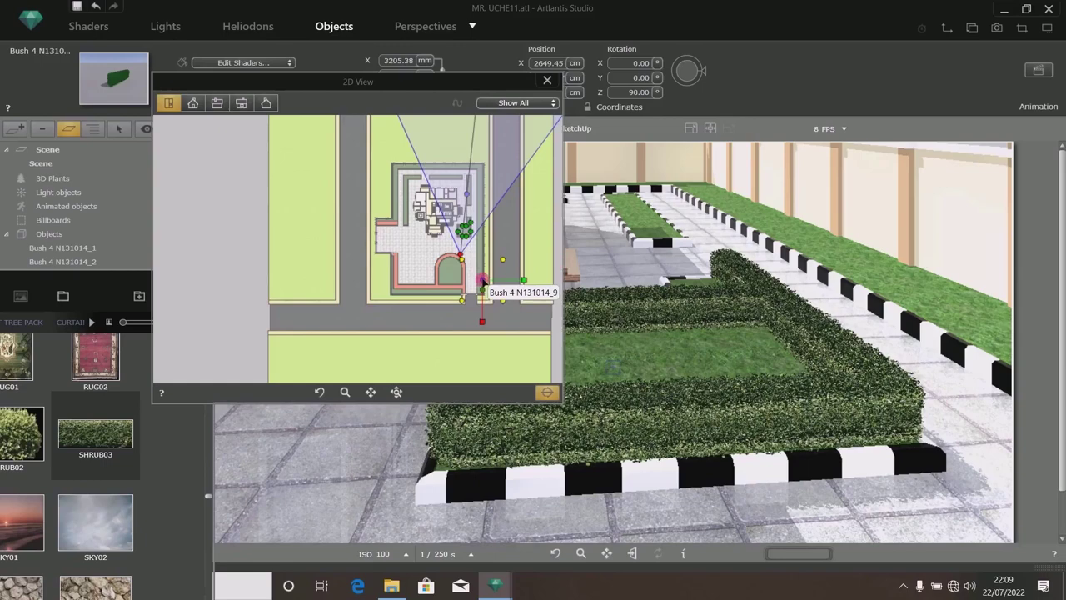
drag(481, 282, 481, 171)
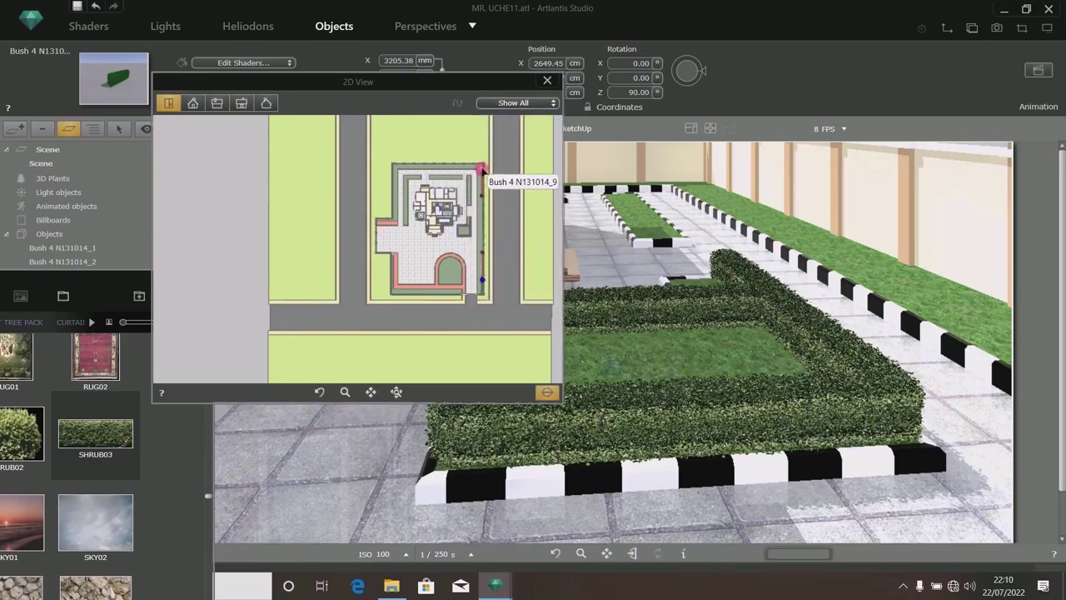
scroll(491, 172, up, 3)
scroll(493, 174, up, 3)
mouse_move(508, 157)
mouse_down()
mouse_move(469, 164)
mouse_move(486, 209)
mouse_move(483, 187)
mouse_move(481, 285)
mouse_up()
scroll(483, 187, down, 6)
scroll(483, 285, up, 5)
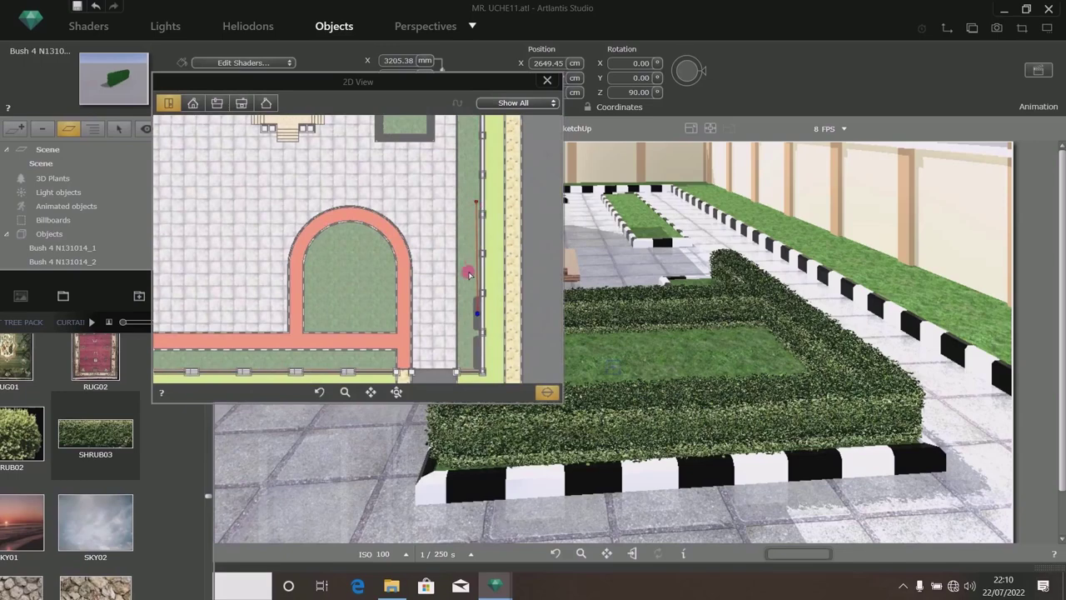
Examine the distribution path from the front hedge to the rear corner, comparing its copy positions with the fence pillars.
scroll(469, 287, down, 3)
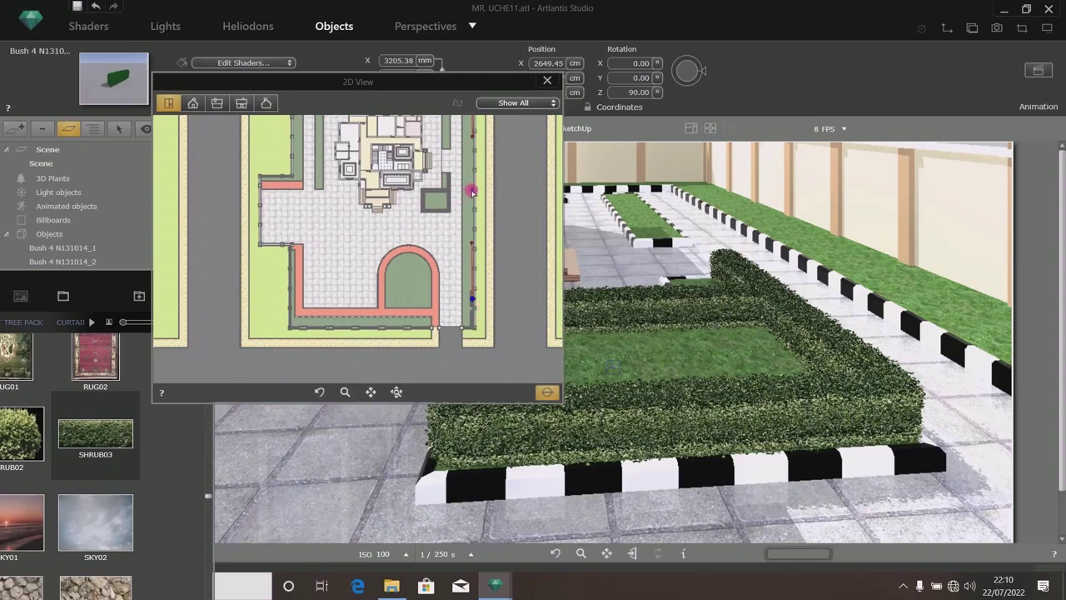
scroll(475, 300, down, 2)
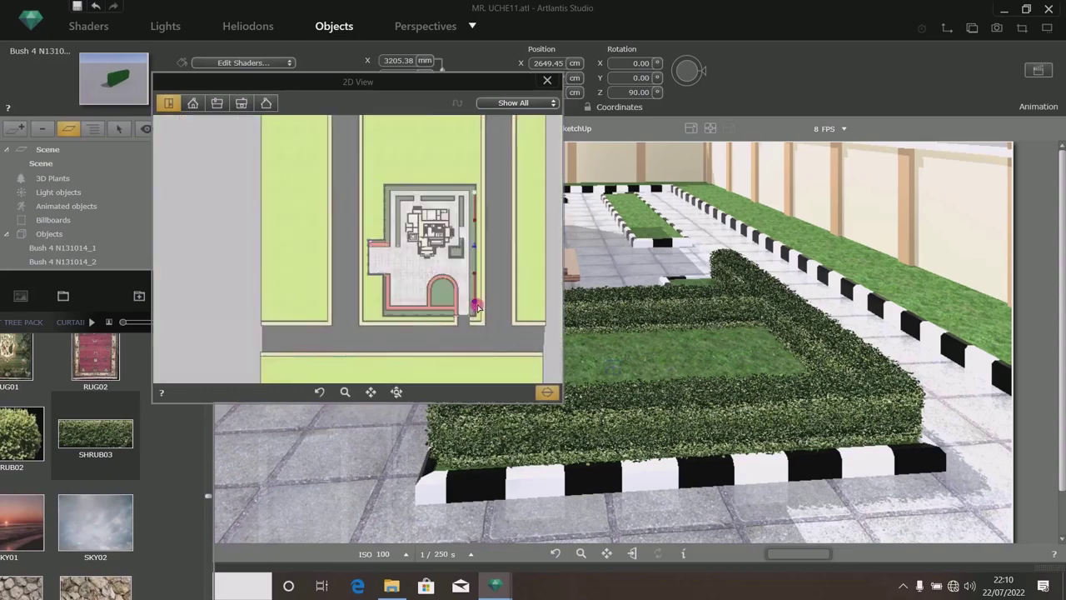
scroll(468, 223, up, 3)
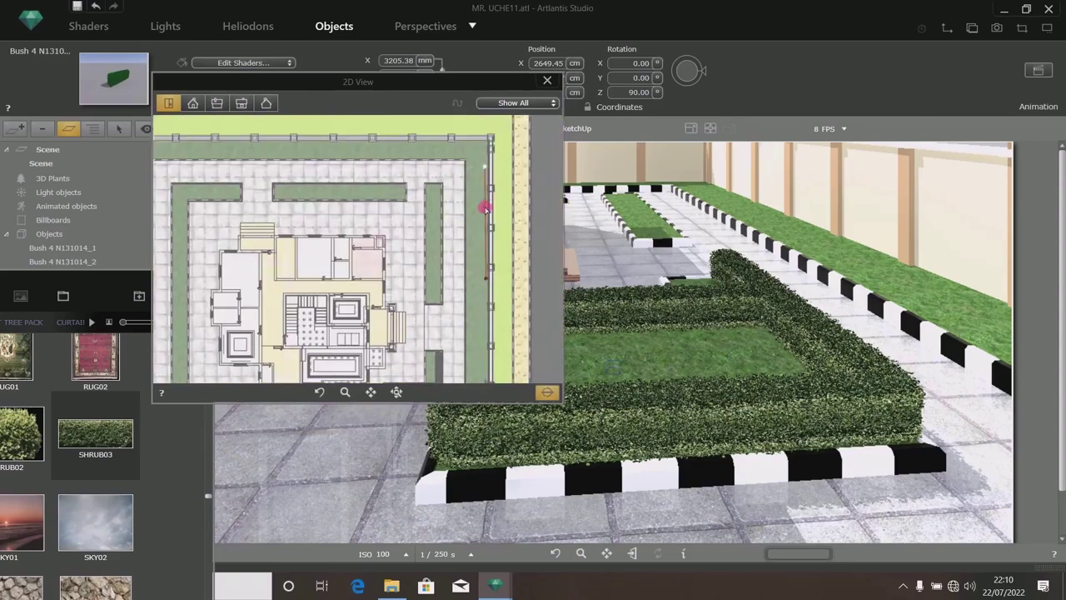
scroll(493, 205, down, 3)
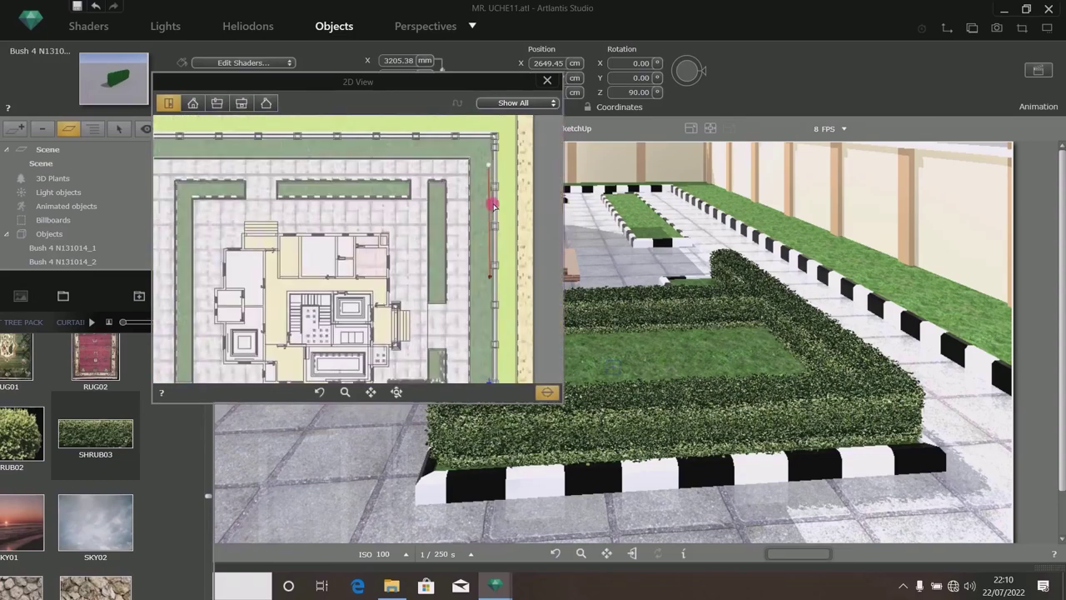
scroll(494, 260, up, 2)
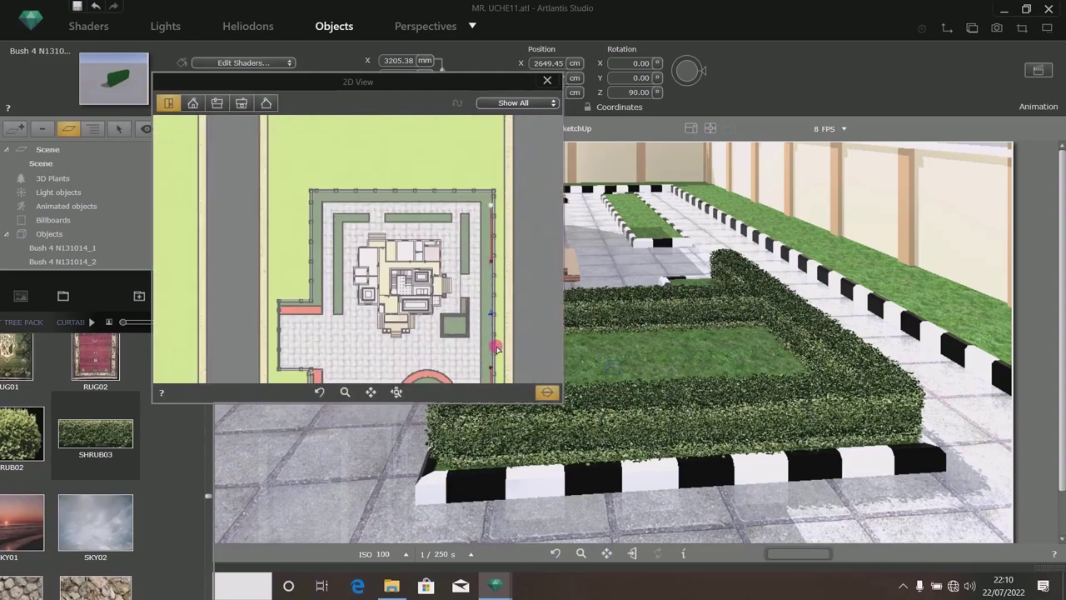
scroll(493, 358, down, 3)
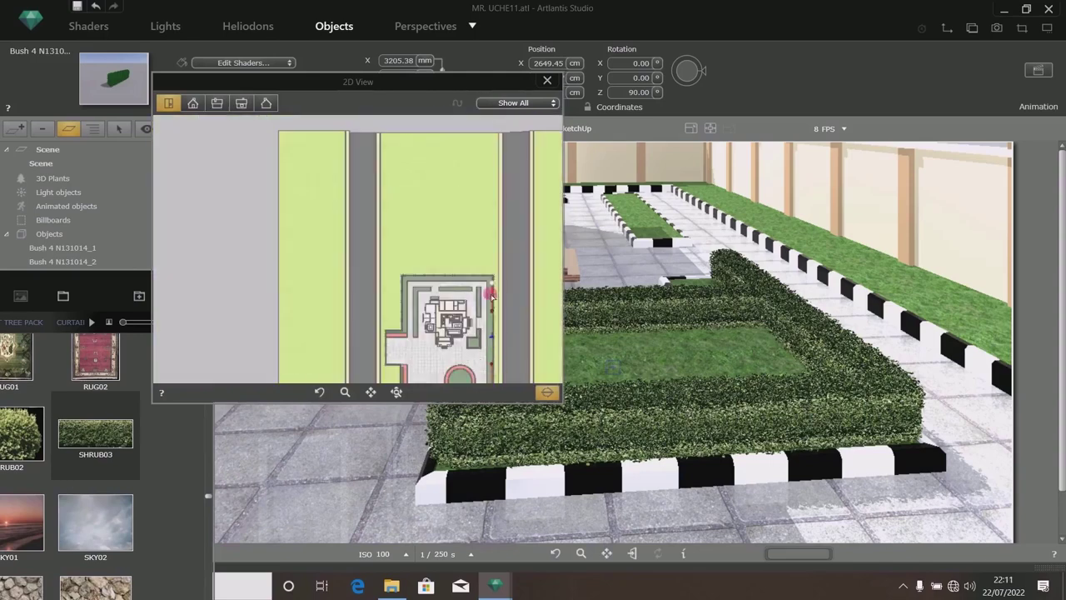
scroll(489, 334, up, 5)
scroll(488, 324, up, 3)
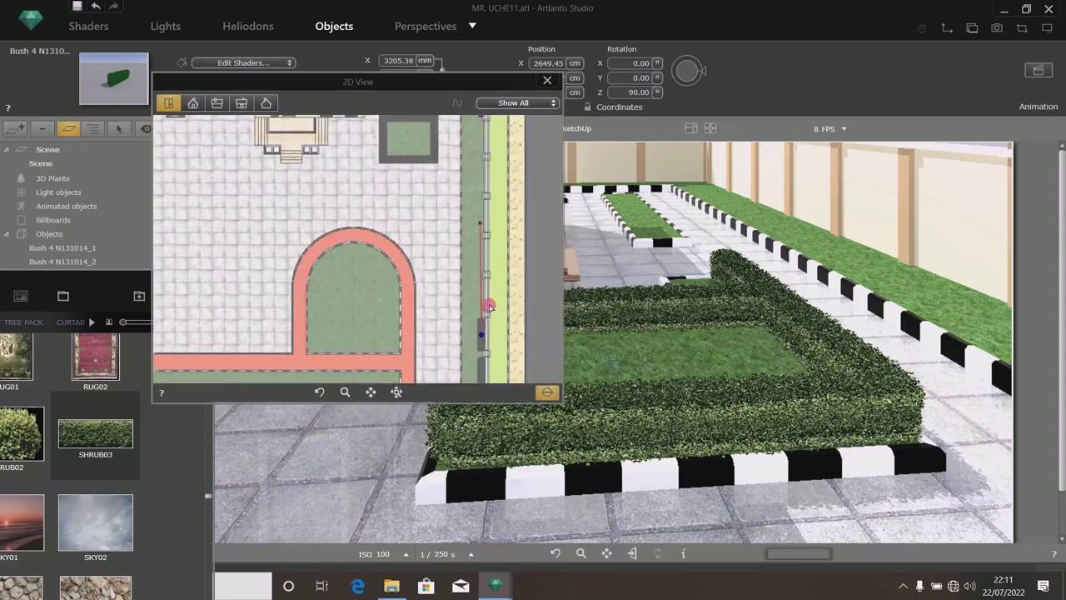
scroll(488, 300, down, 3)
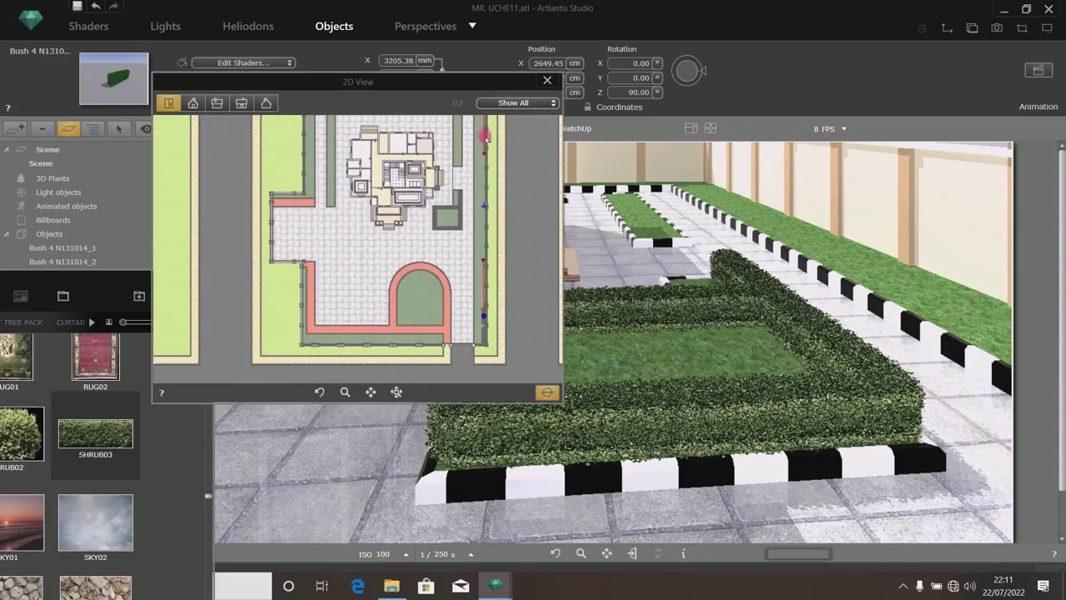
scroll(483, 200, down, 2)
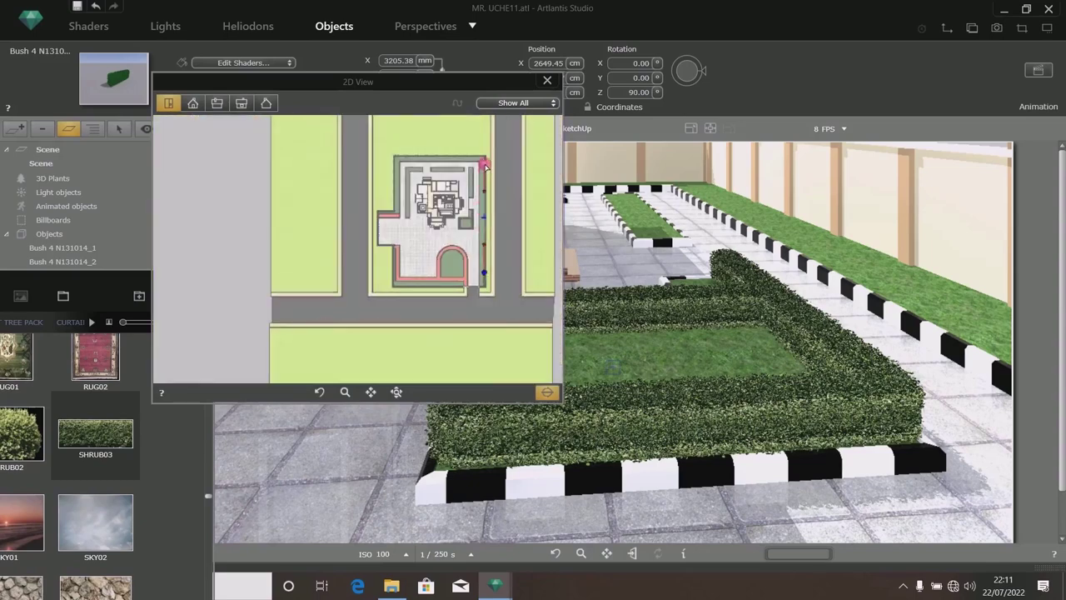
Increase the number of hedge copies on the path to suit the fence bays, generate the row along the grass strip and deselect it.
scroll(485, 165, up, 2)
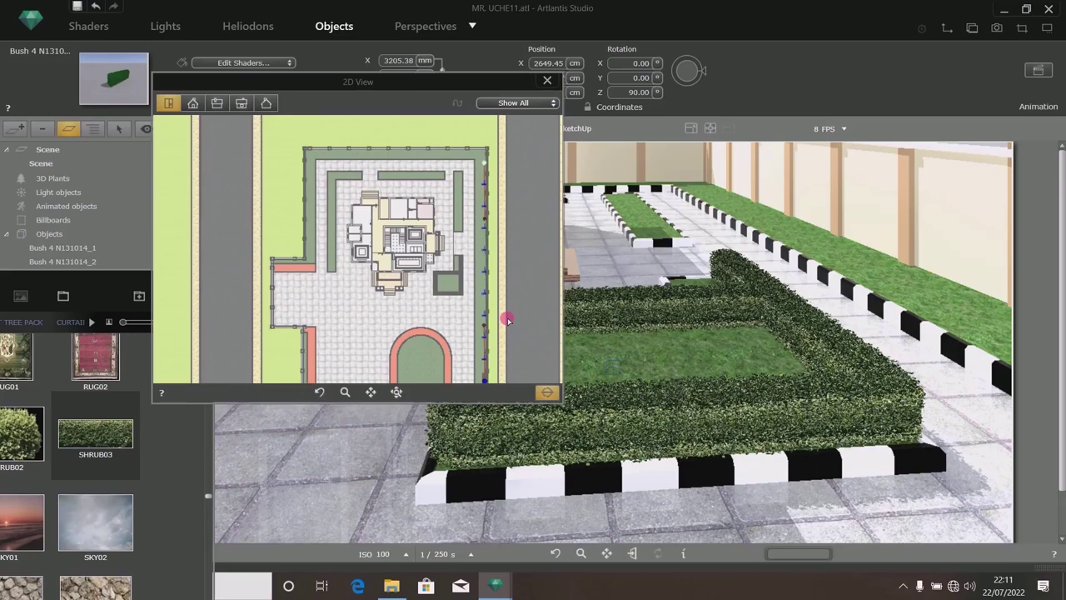
scroll(482, 280, up, 3)
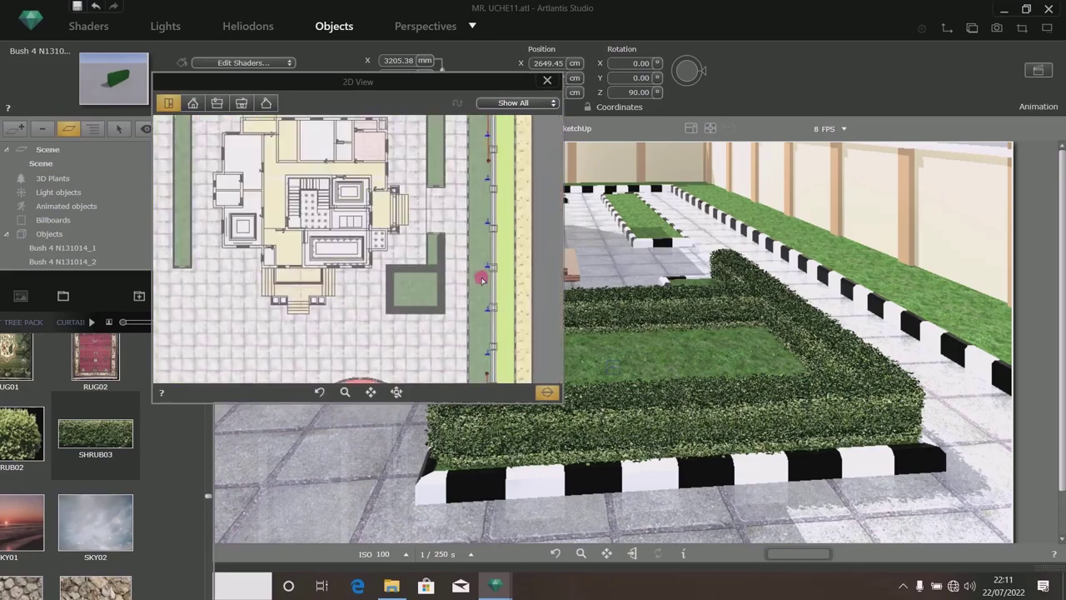
scroll(483, 263, down, 3)
scroll(487, 356, up, 3)
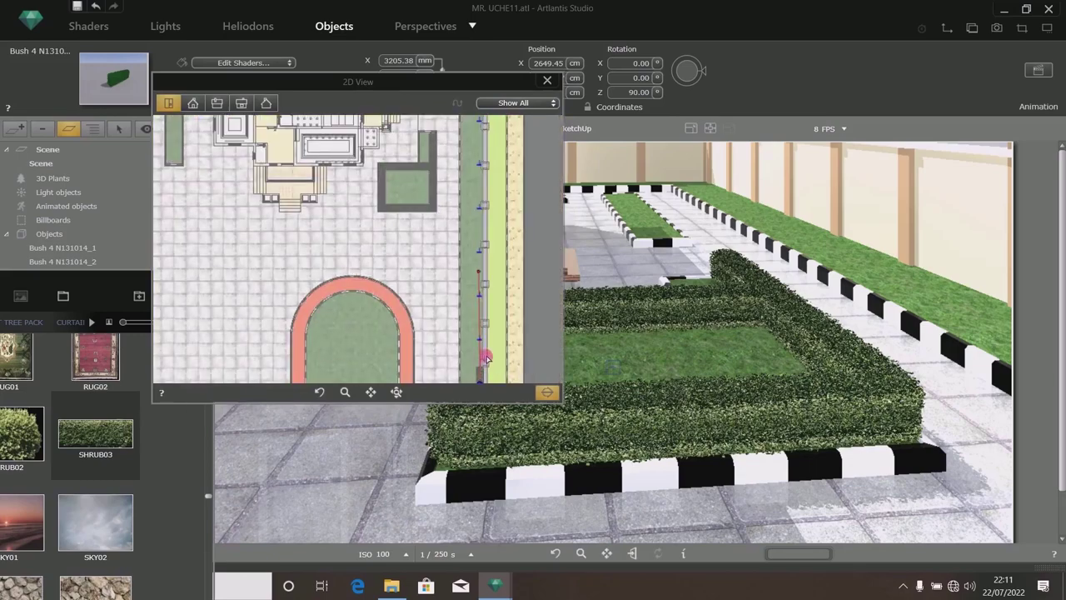
scroll(485, 300, down, 3)
scroll(476, 262, up, 3)
scroll(476, 261, down, 3)
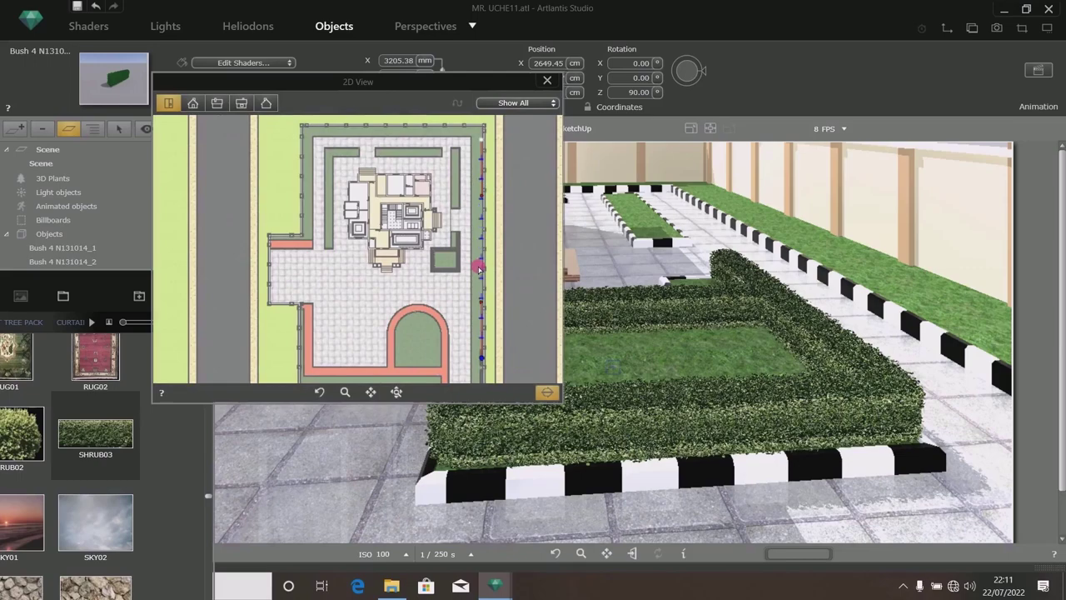
scroll(474, 146, up, 3)
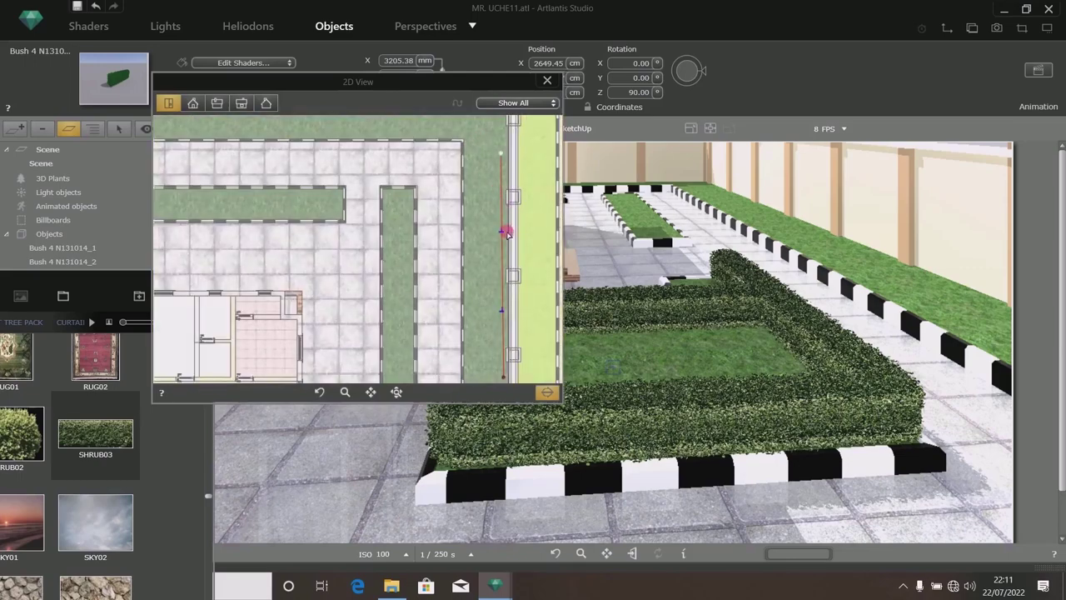
scroll(503, 245, down, 3)
scroll(499, 262, up, 2)
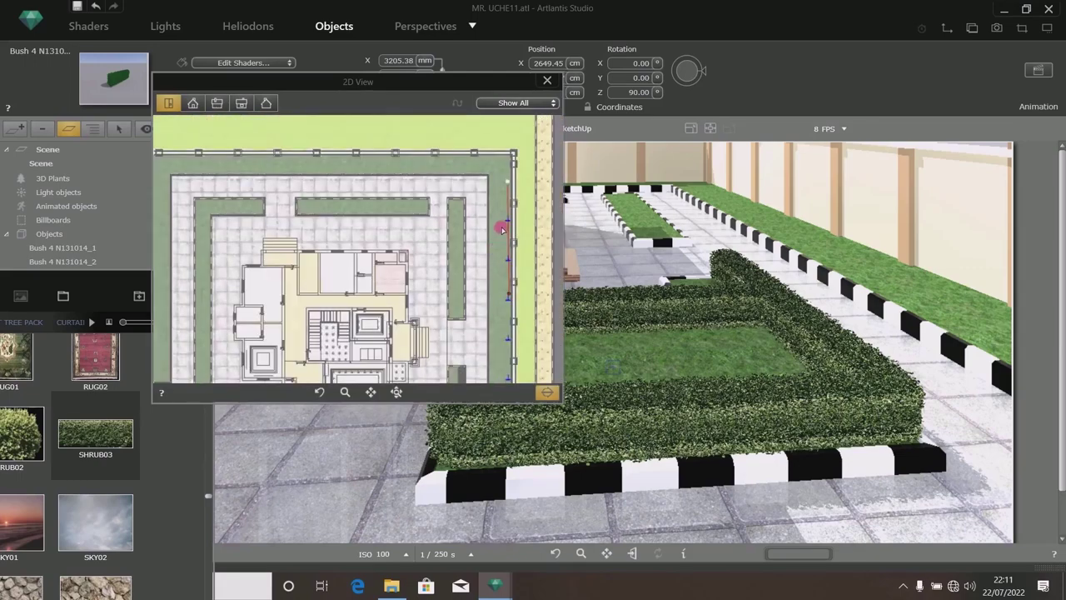
scroll(507, 227, down, 3)
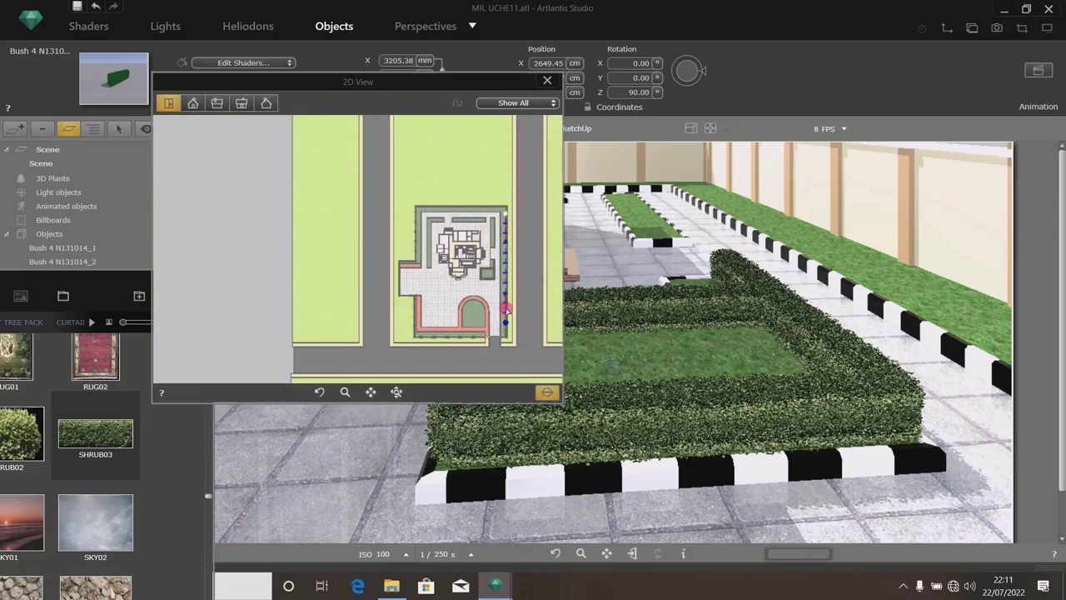
click(506, 310)
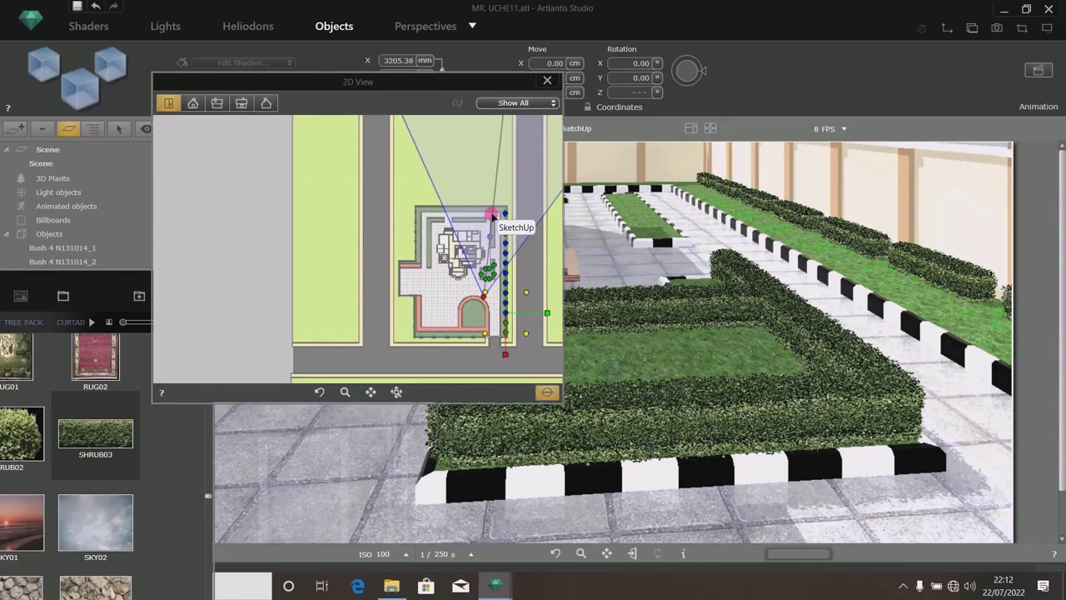
click(510, 215)
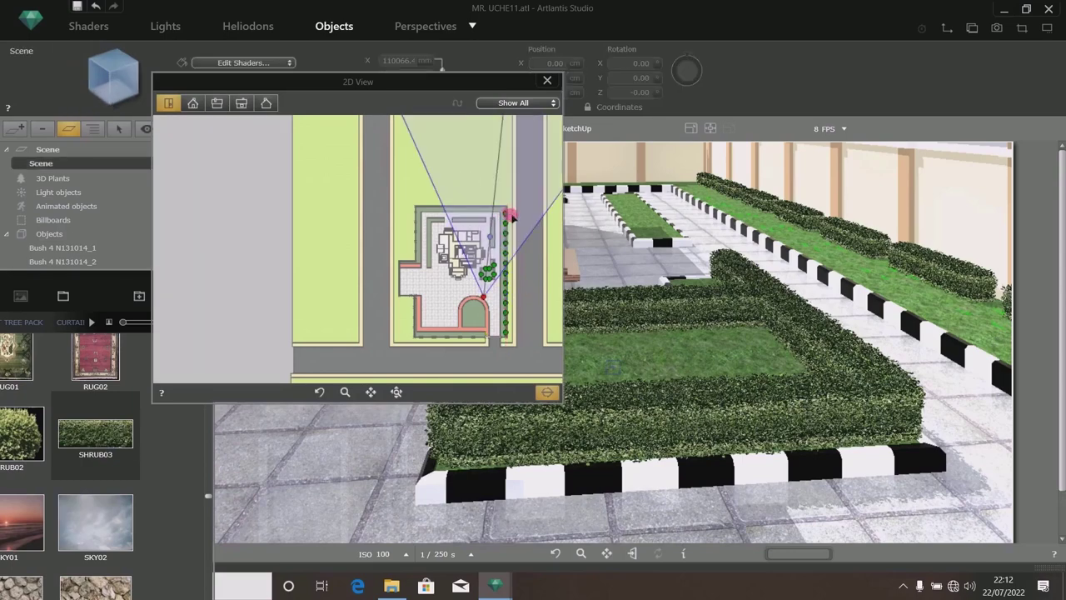
Duplicate the bush at the rear end of the side-wall hedge row and place the copy beside the original.
scroll(511, 215, up, 4)
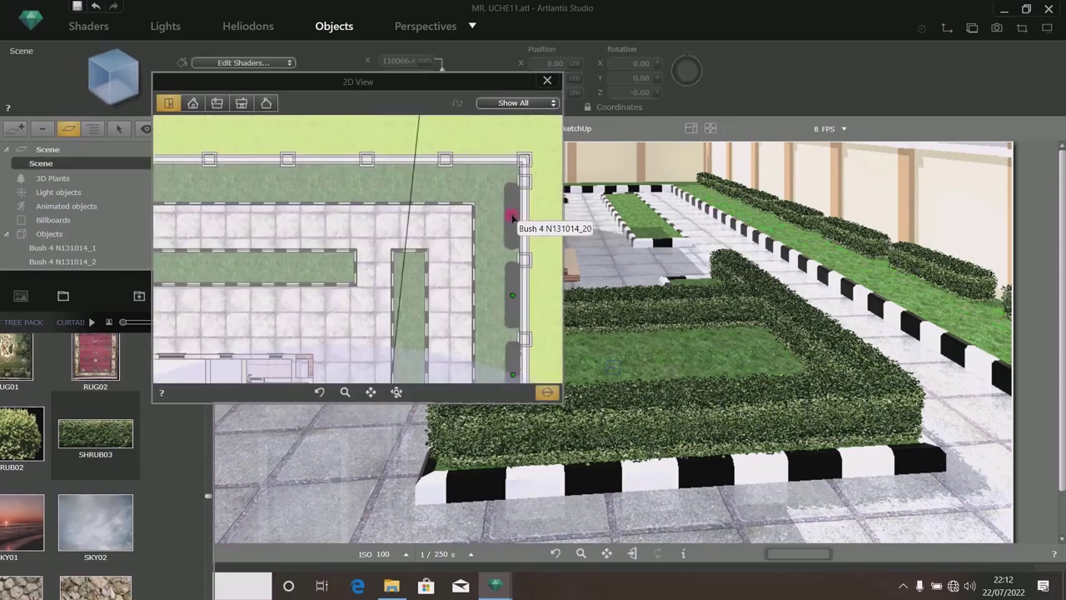
click(510, 215)
right_click(511, 217)
click(540, 226)
drag(512, 227, 471, 191)
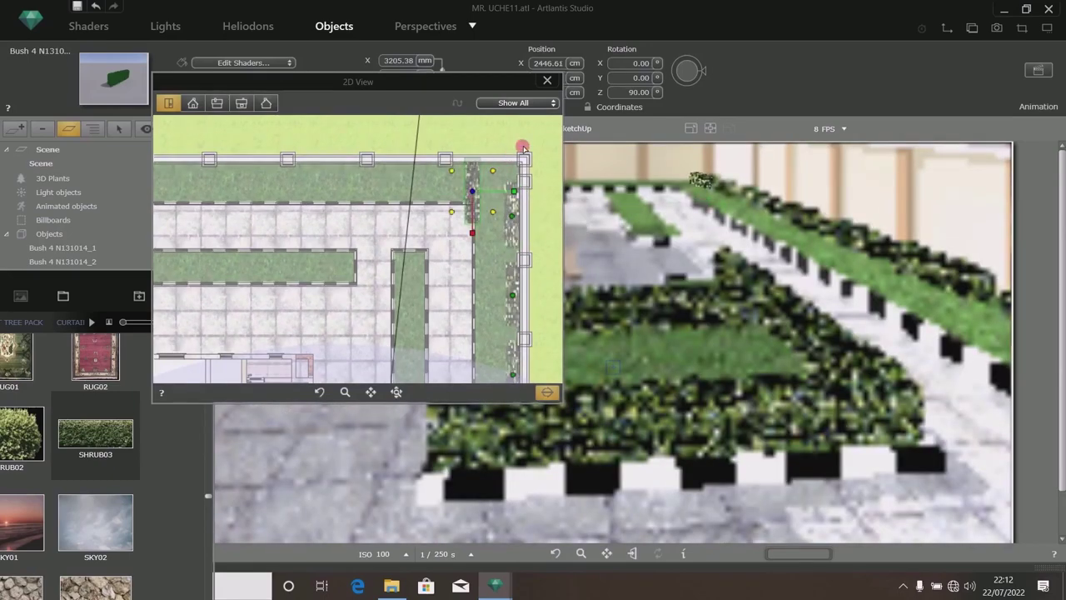
Set the duplicated bush's Z rotation to 0° and move it into the fence corner, parallel to the rear wall.
click(636, 94)
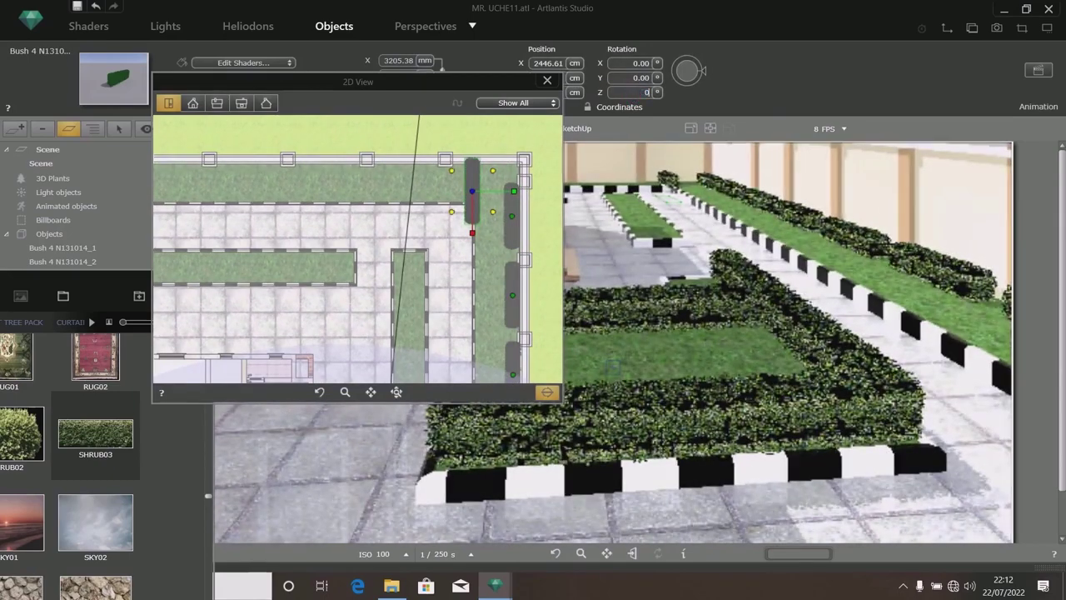
key(Return)
drag(506, 184, 520, 162)
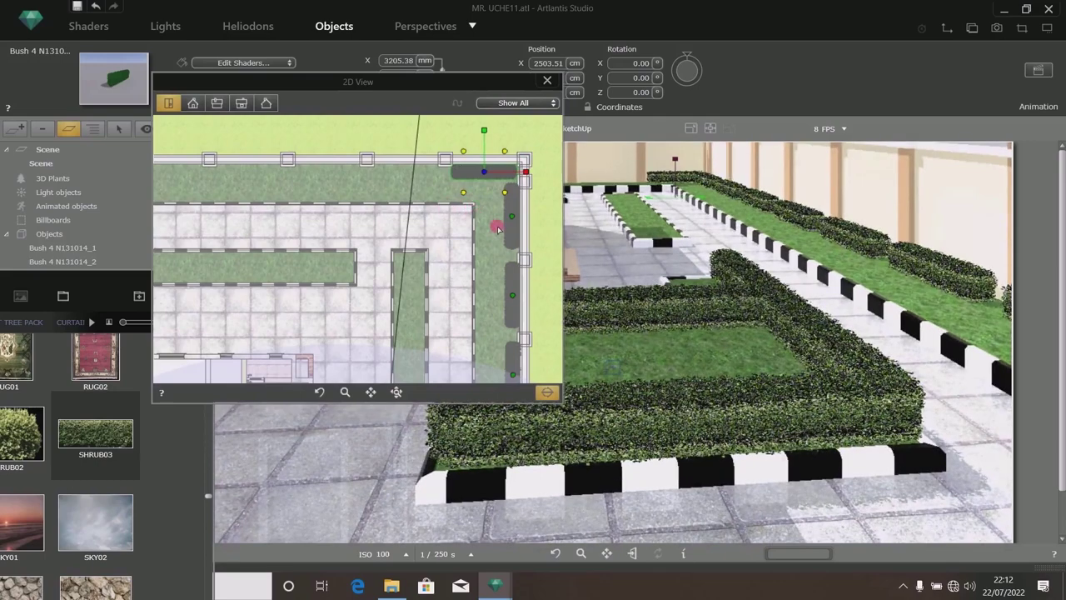
Distribute eight evenly spaced copies of the corner bush along the rear wall up to the opposite fence corner.
scroll(496, 226, down, 3)
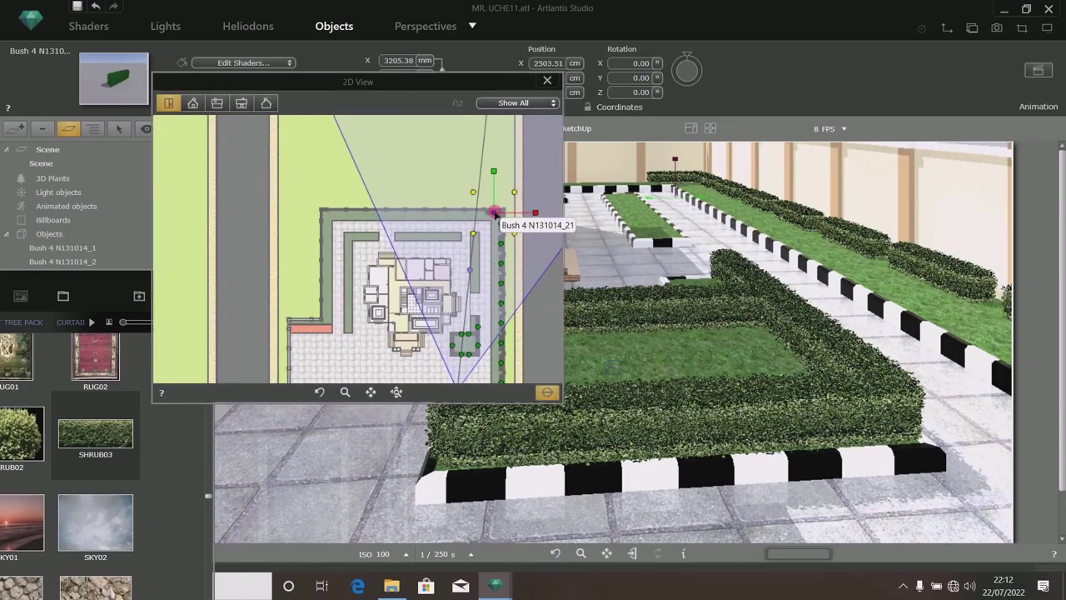
click(492, 215)
drag(492, 215, 333, 219)
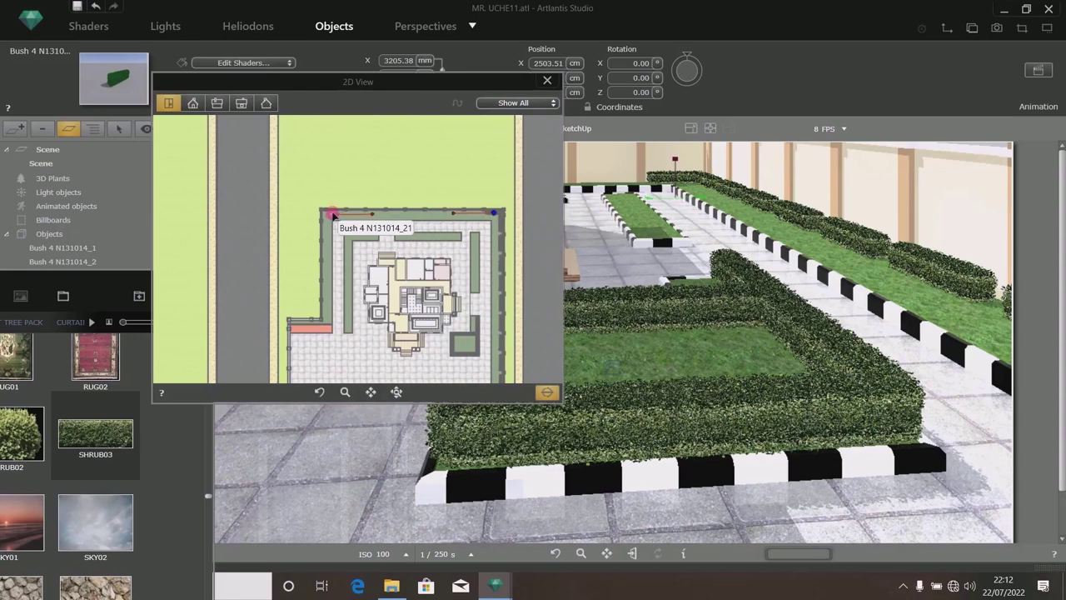
scroll(332, 217, up, 5)
mouse_move(413, 186)
mouse_down()
mouse_move(433, 201)
mouse_move(417, 191)
mouse_move(442, 191)
mouse_move(422, 197)
mouse_move(449, 207)
mouse_move(436, 208)
mouse_move(488, 203)
mouse_move(241, 185)
mouse_move(537, 202)
mouse_up()
scroll(423, 201, down, 5)
scroll(423, 201, down, 2)
scroll(450, 207, up, 3)
scroll(436, 208, down, 2)
scroll(476, 202, up, 3)
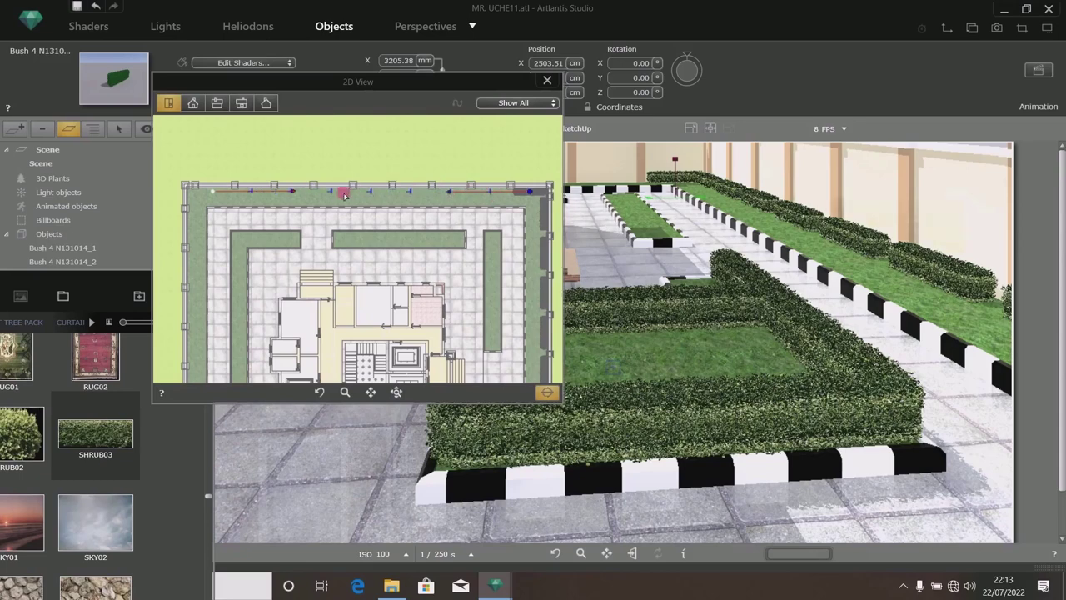
double_click(508, 217)
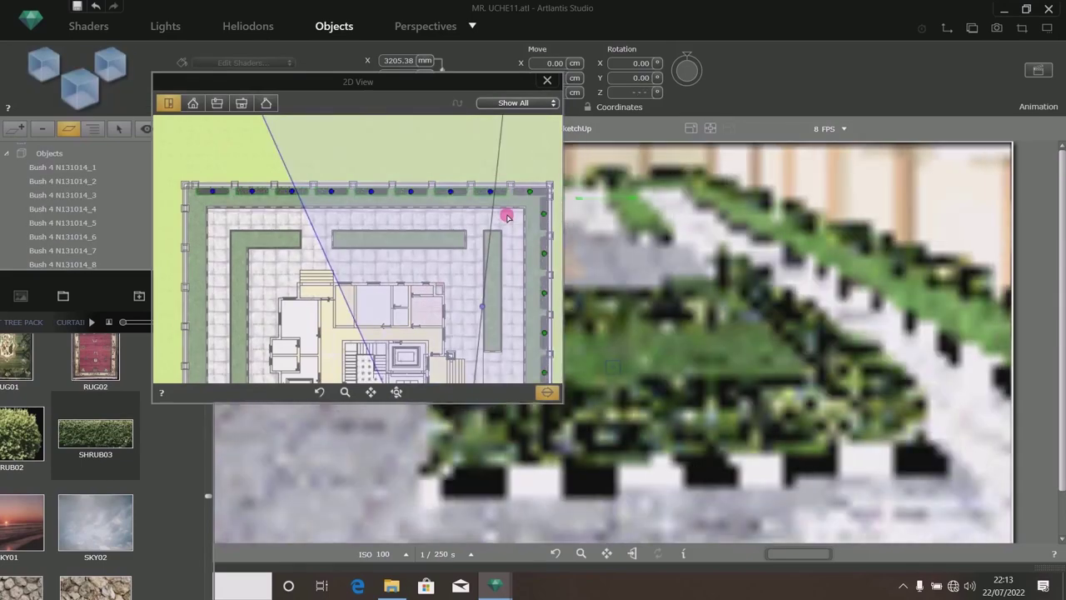
Save the project and close the 2D view.
click(77, 6)
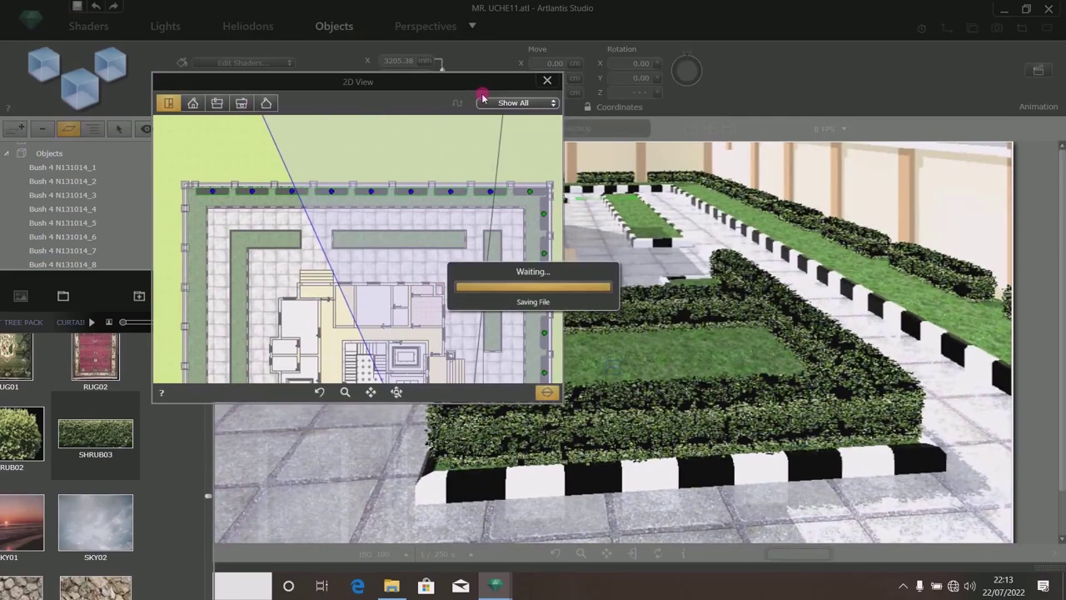
click(465, 167)
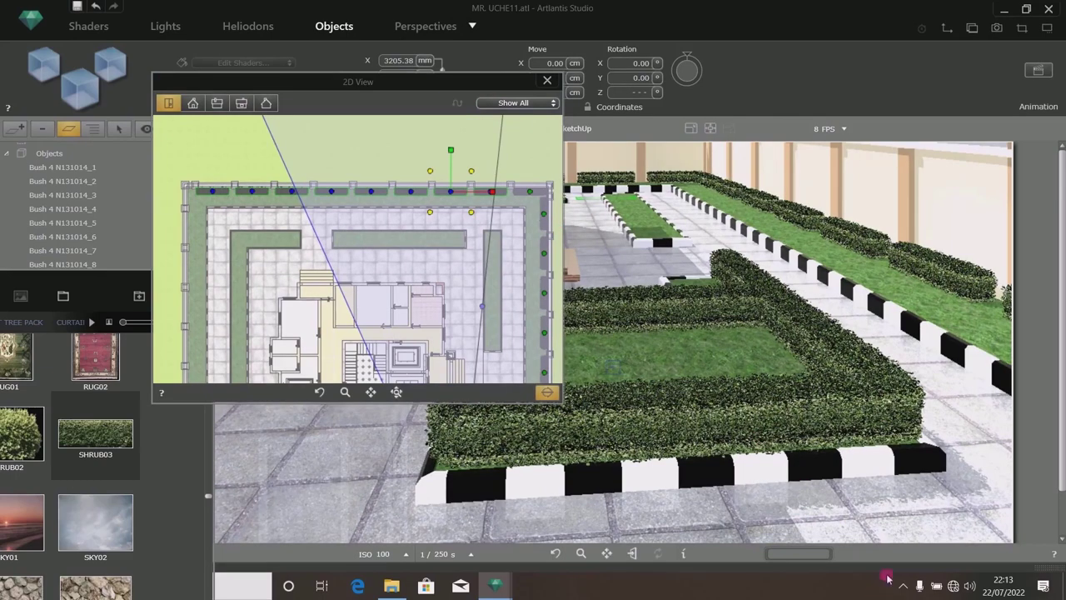
click(903, 585)
drag(468, 76, 869, 166)
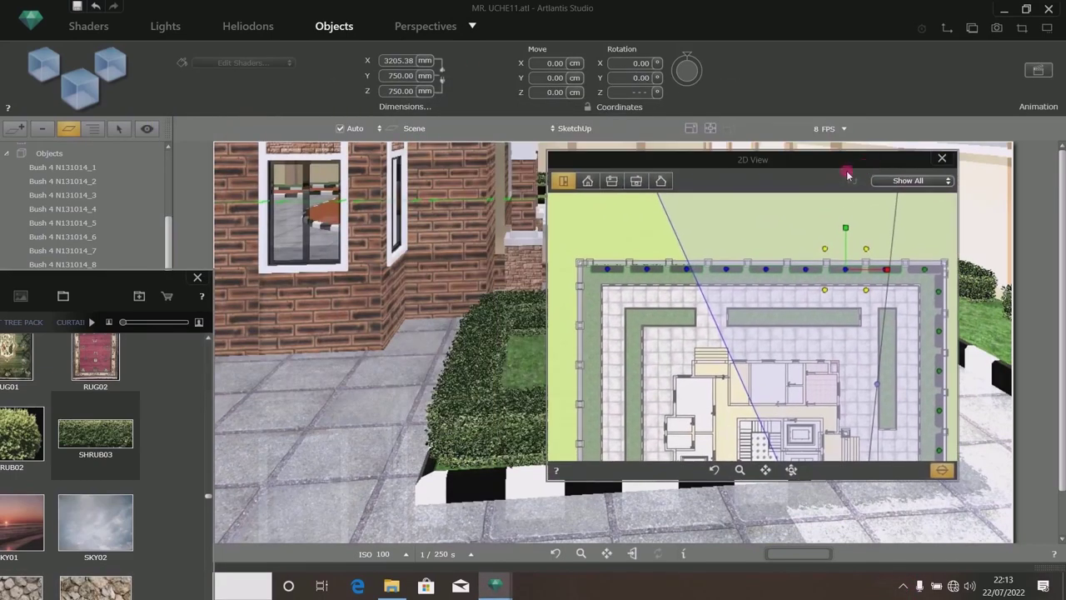
click(598, 302)
click(940, 159)
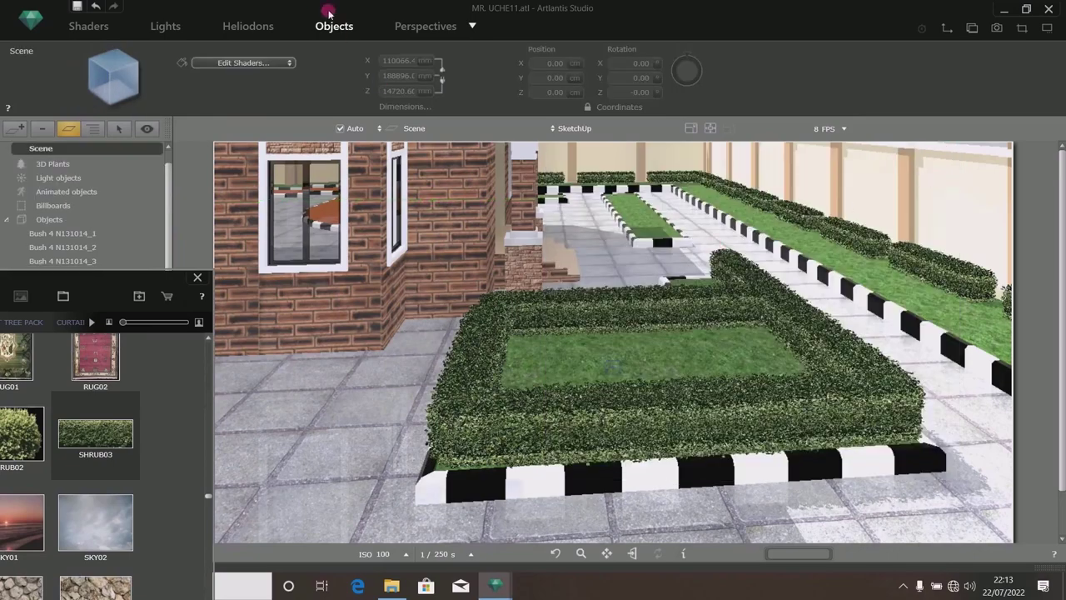
Reframe the SketchUp perspective to show the whole house front with the hedged lawn bed in the foreground.
key(ctrl+5)
mouse_move(579, 347)
mouse_down()
mouse_move(500, 313)
mouse_move(444, 333)
mouse_move(612, 174)
mouse_move(589, 347)
mouse_move(594, 314)
mouse_move(633, 338)
mouse_move(649, 369)
mouse_move(554, 243)
mouse_up()
click(586, 555)
click(606, 553)
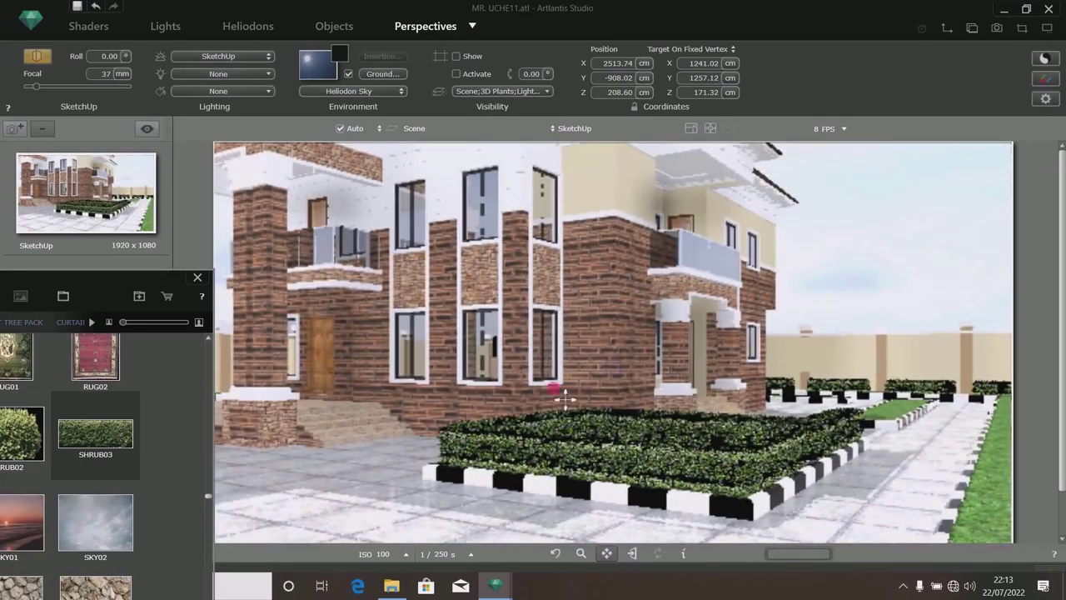
mouse_move(528, 225)
mouse_down()
mouse_move(548, 287)
mouse_move(538, 278)
mouse_move(552, 379)
mouse_move(542, 369)
mouse_move(561, 364)
mouse_move(577, 377)
mouse_up()
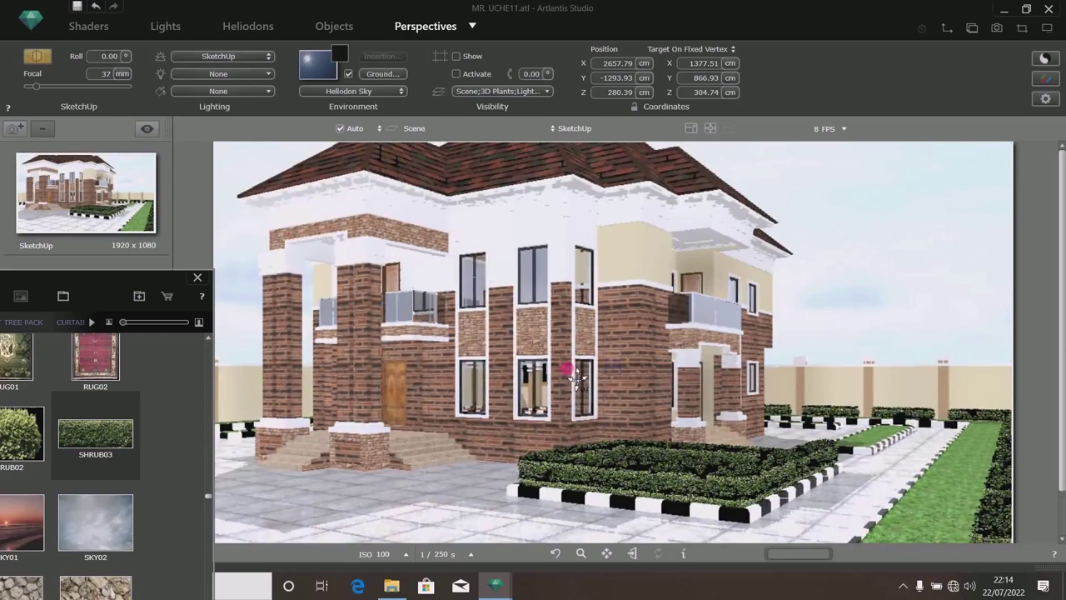
Browse the catalog's ART TREE PACK and SKETCHUP TO ARTLANTIS collections for a palm tree.
drag(142, 285, 601, 143)
click(586, 145)
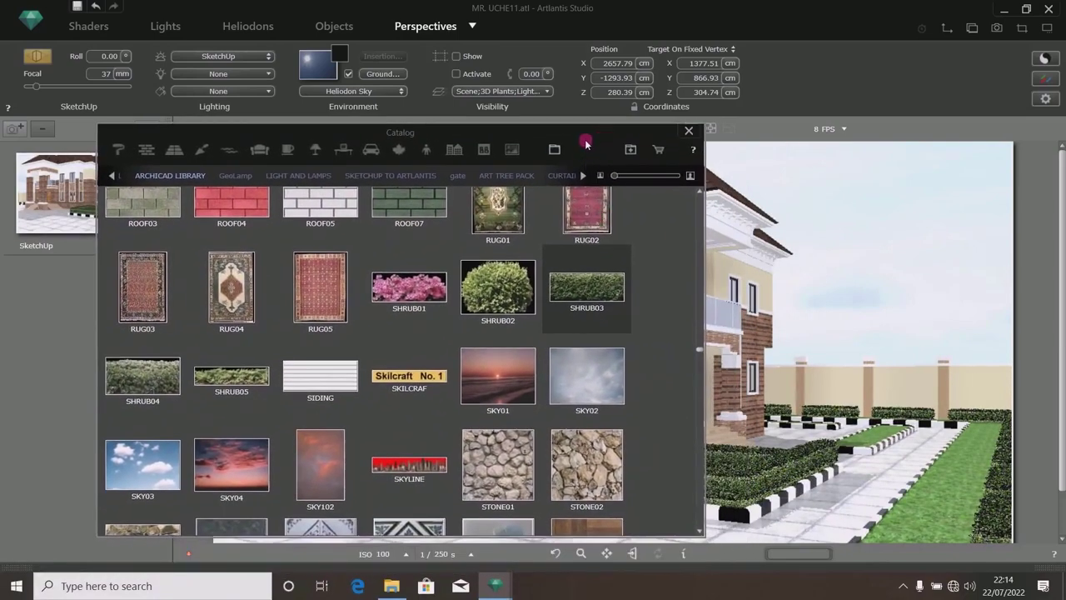
click(592, 176)
click(585, 177)
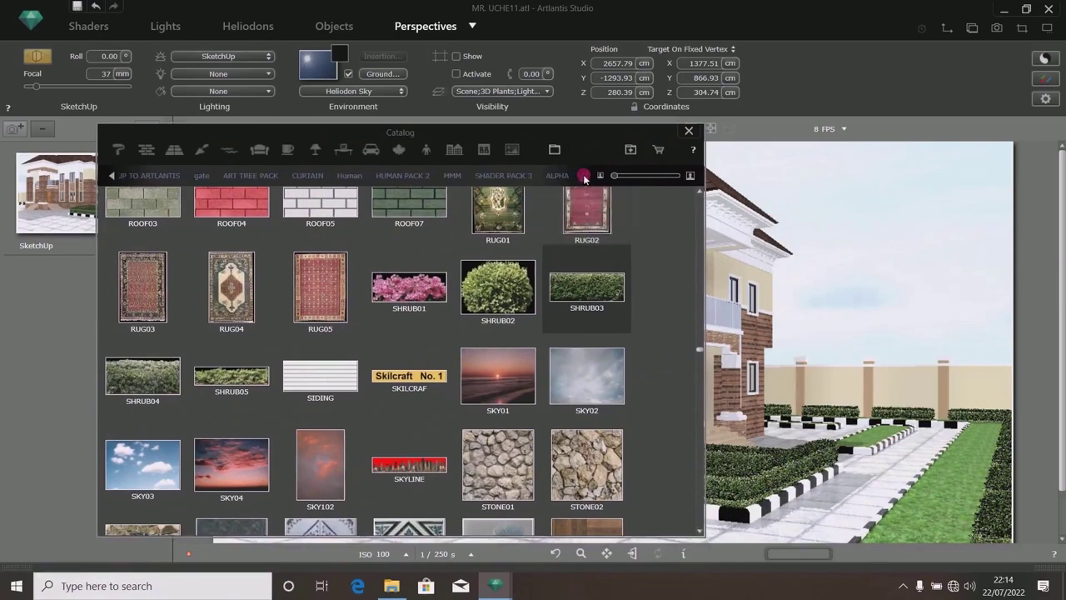
click(242, 178)
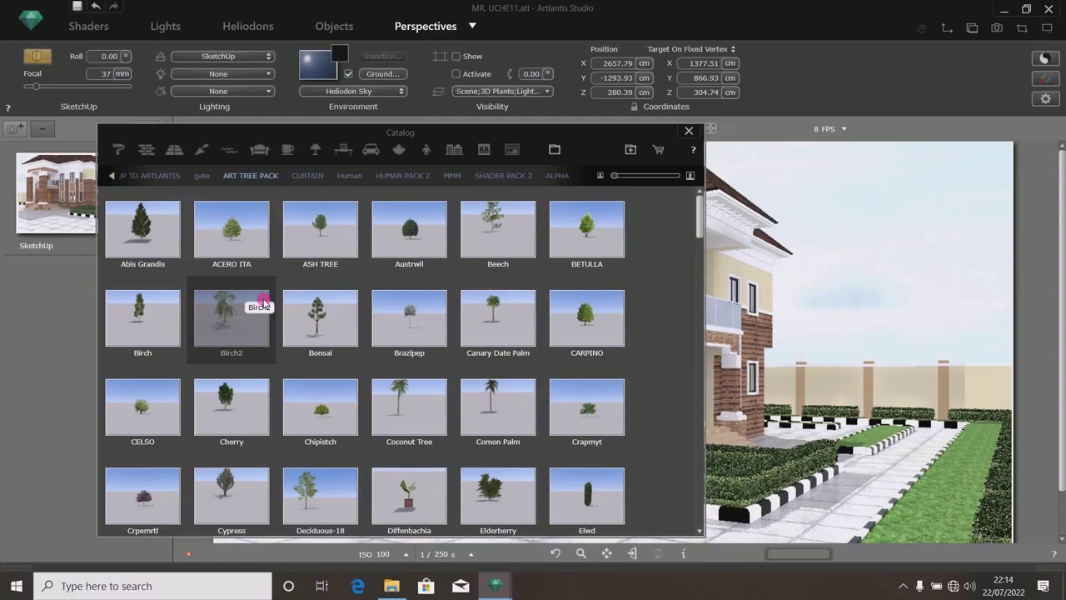
click(152, 175)
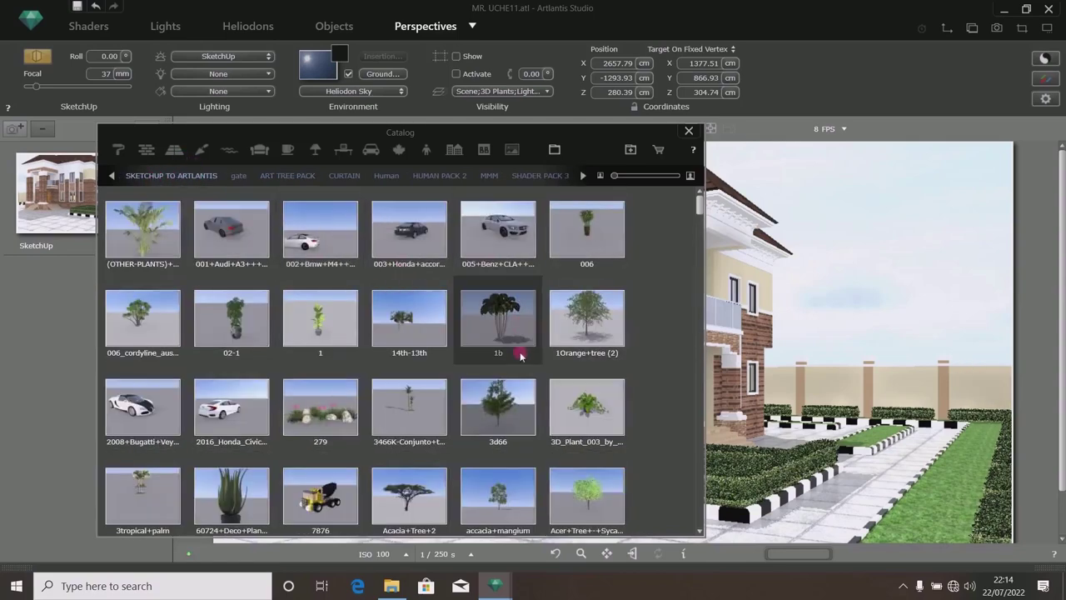
scroll(510, 350, down, 2)
scroll(500, 350, down, 2)
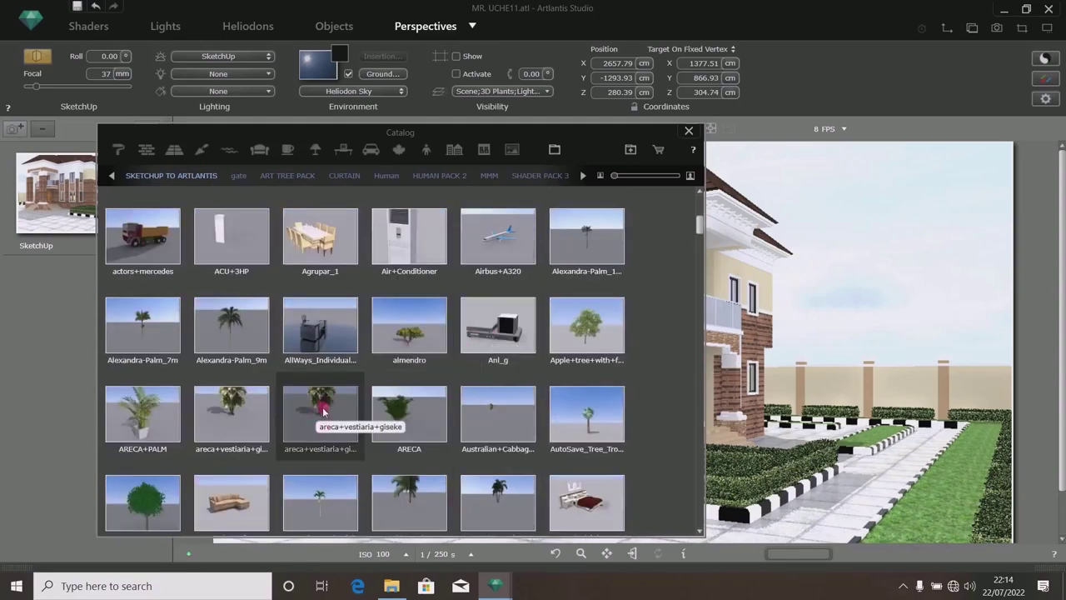
Place the areca+vestiaria+giseke palm on the hedged lawn bed and move the catalog clear of the preview.
drag(322, 406, 747, 454)
drag(574, 148, 447, 149)
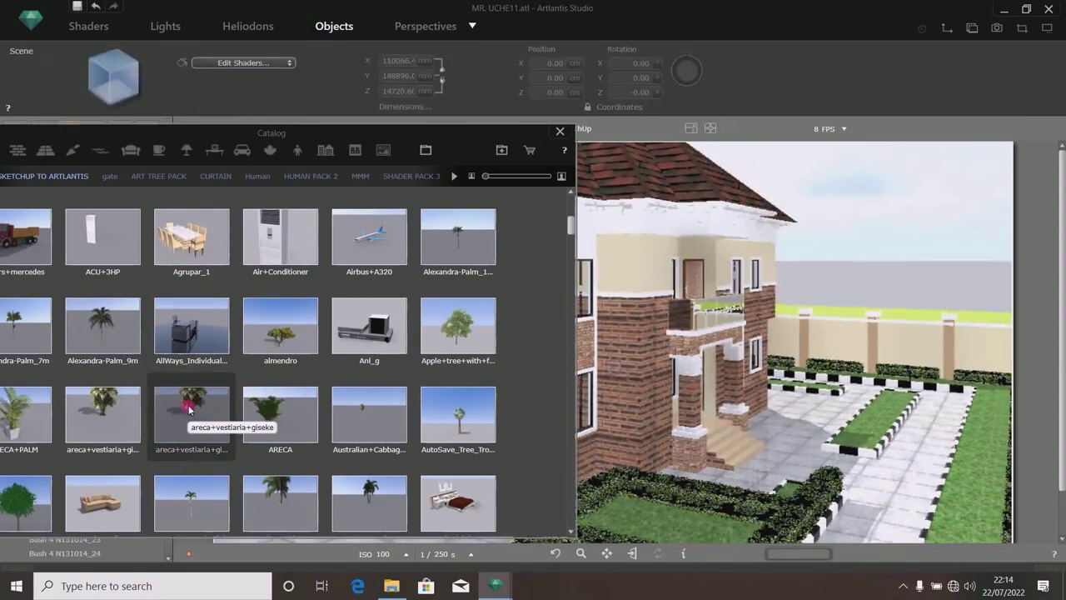
drag(190, 408, 665, 526)
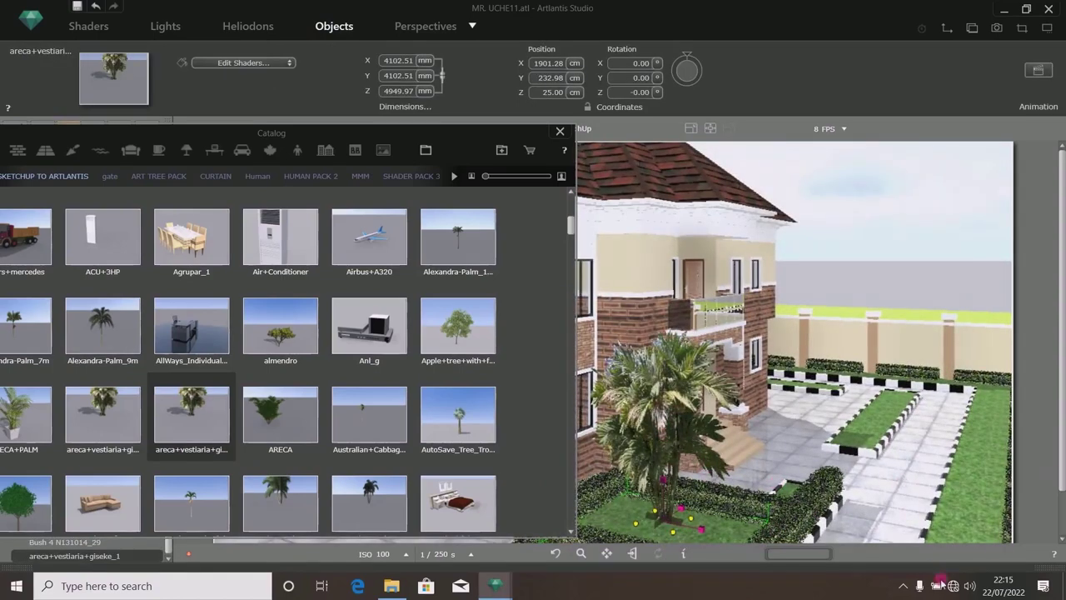
click(906, 589)
click(428, 272)
drag(454, 134, 139, 160)
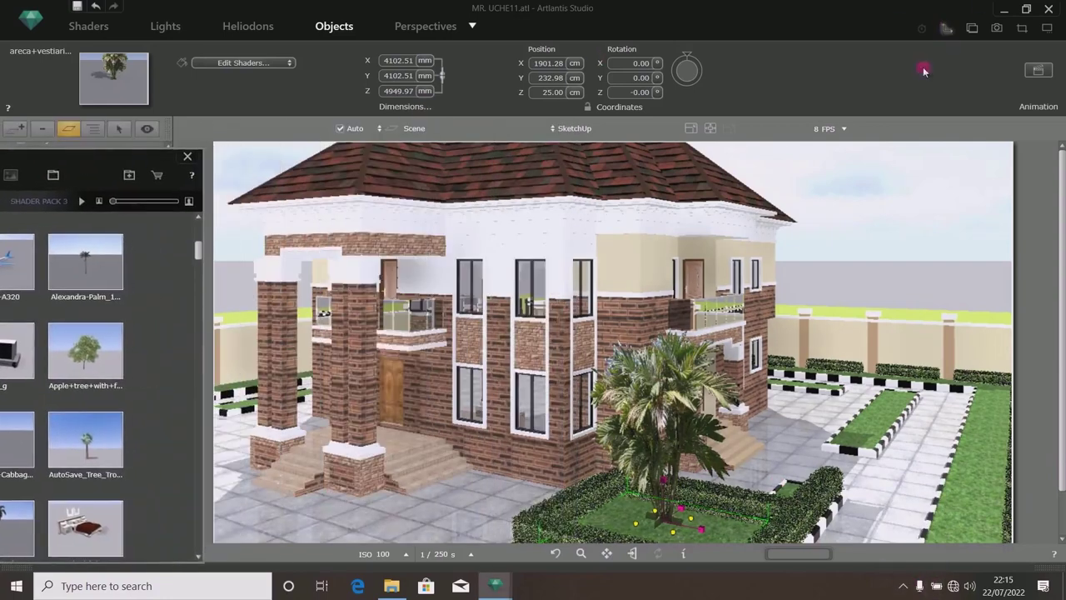
Reposition the palm in the 2D top view to the centre of the hedged lawn, about X 1955, Y 166 cm.
click(945, 30)
scroll(737, 221, down, 3)
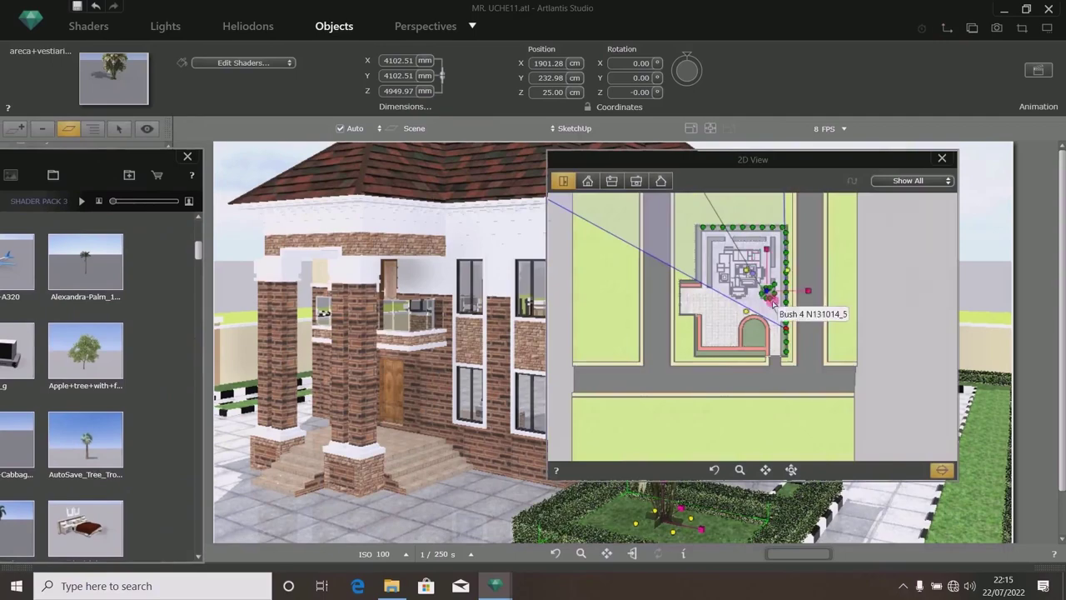
scroll(733, 287, up, 5)
mouse_move(719, 228)
mouse_down()
mouse_move(709, 221)
mouse_move(729, 246)
mouse_up()
click(729, 246)
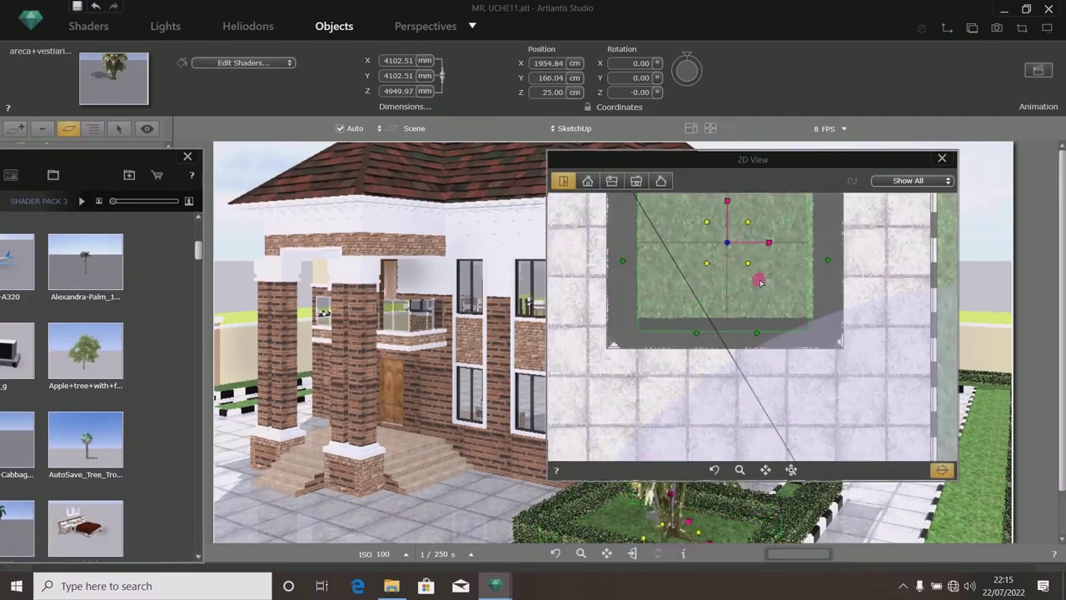
drag(787, 164, 344, 155)
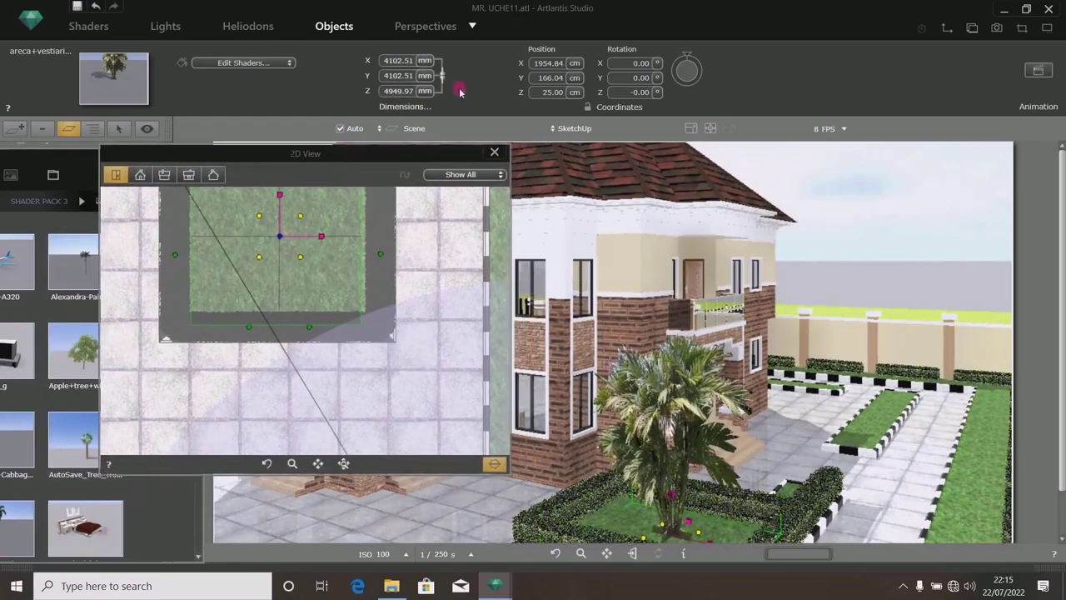
Set the palm's Z position to 0 cm.
click(548, 93)
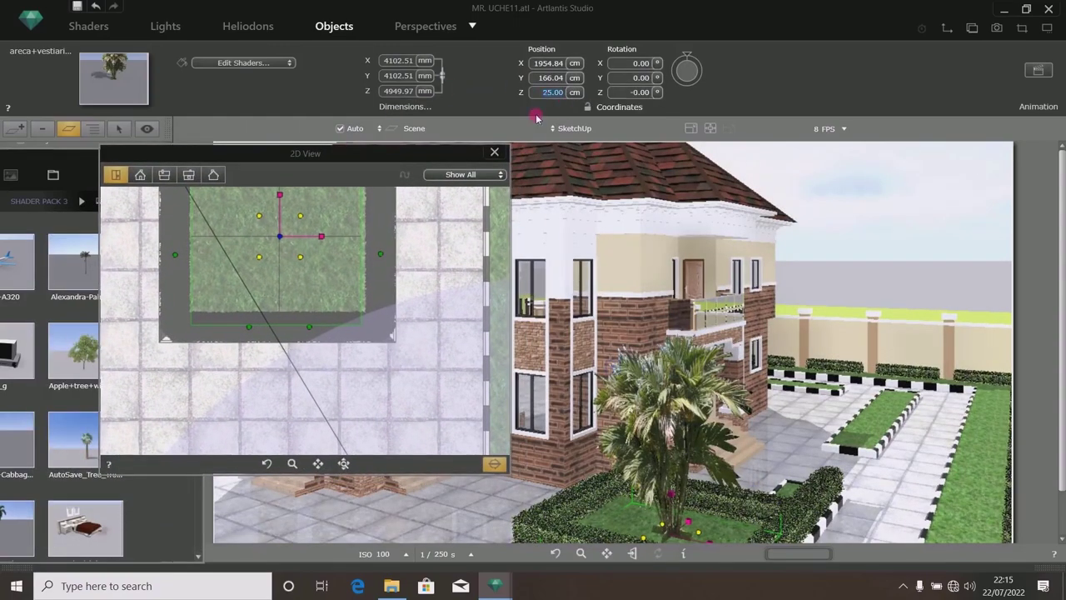
text(0)
key(Return)
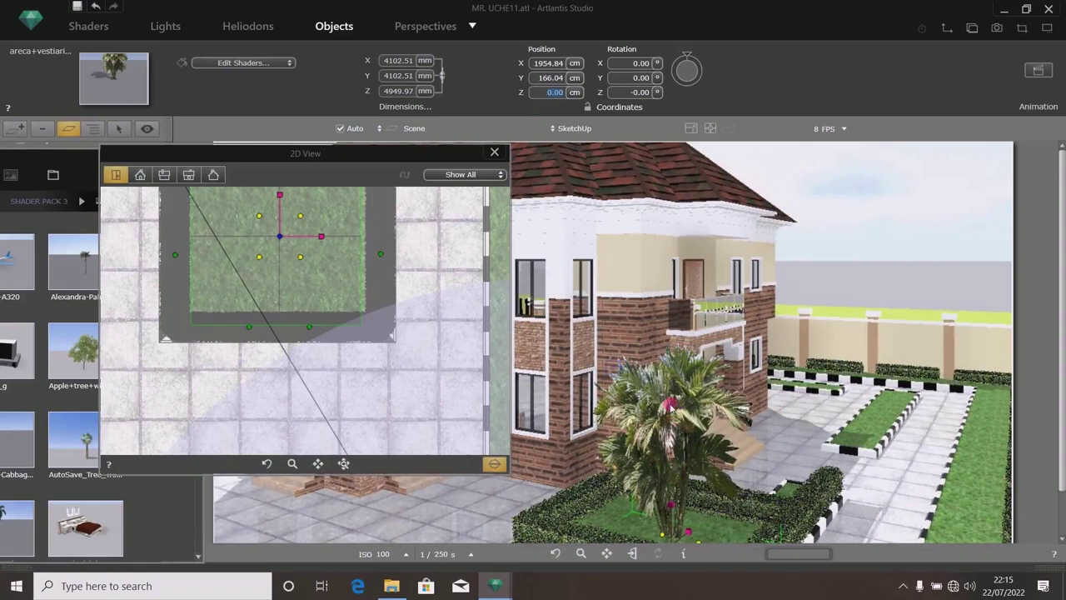
Duplicate the palm and place the copy at the near end of the narrow side bed, about X 2142, Y 1230 cm.
right_click(670, 405)
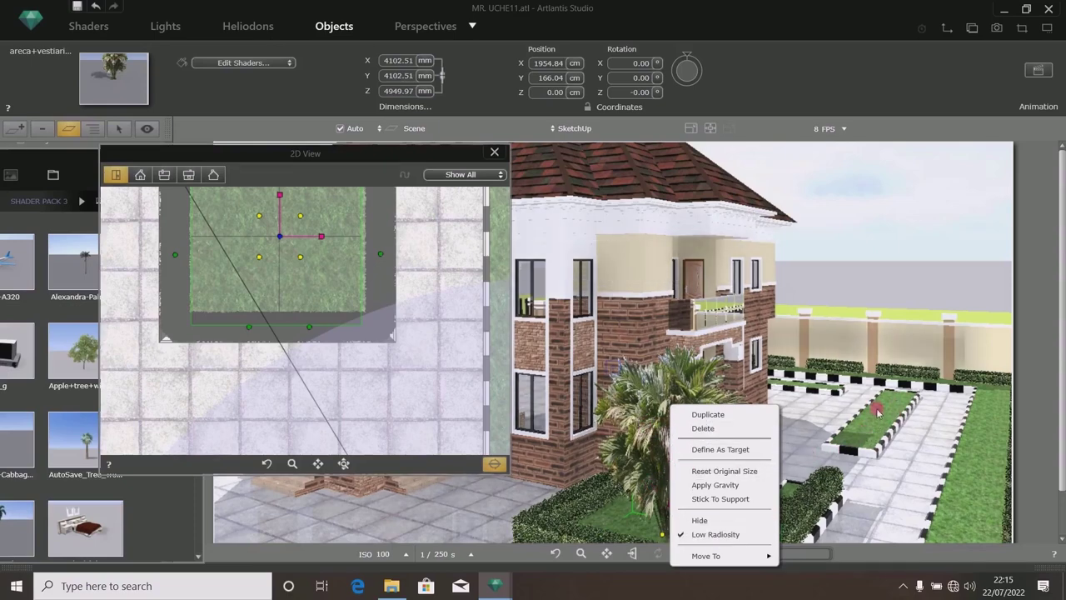
click(389, 280)
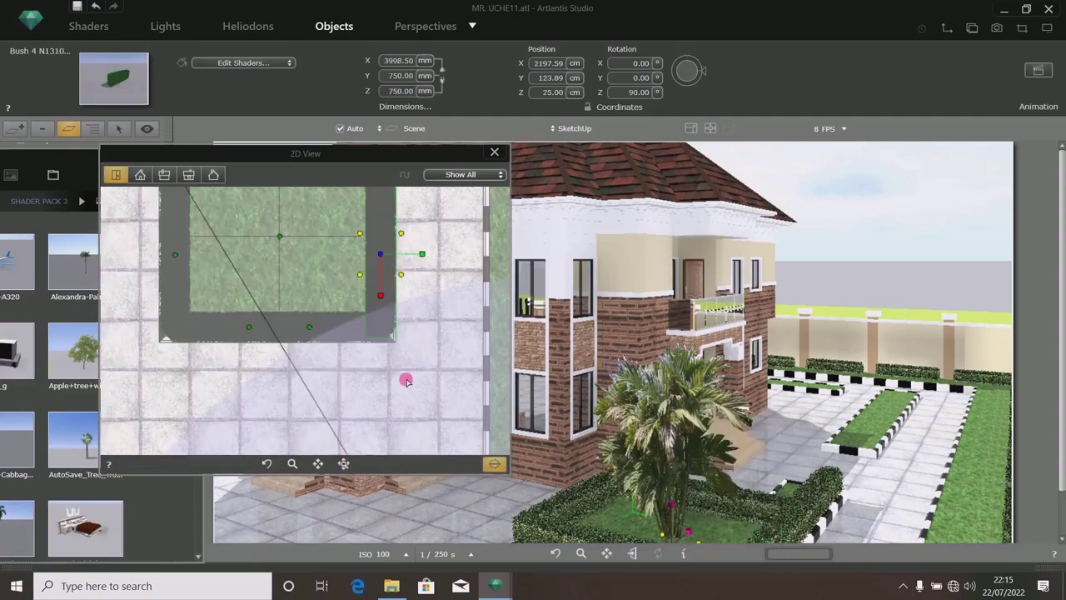
scroll(396, 324, down, 3)
click(375, 331)
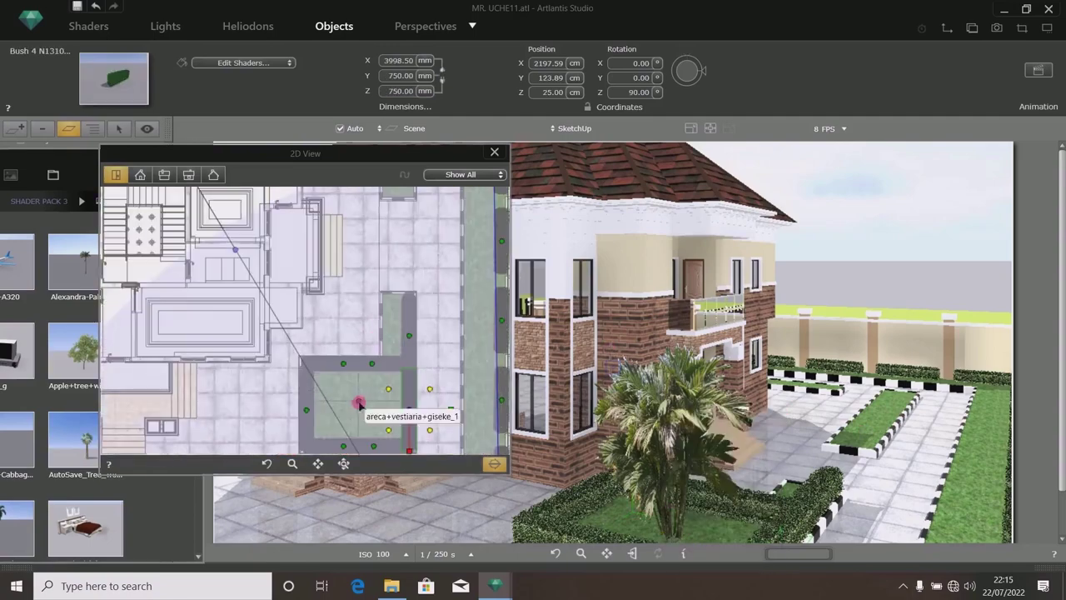
click(360, 404)
right_click(359, 405)
click(396, 414)
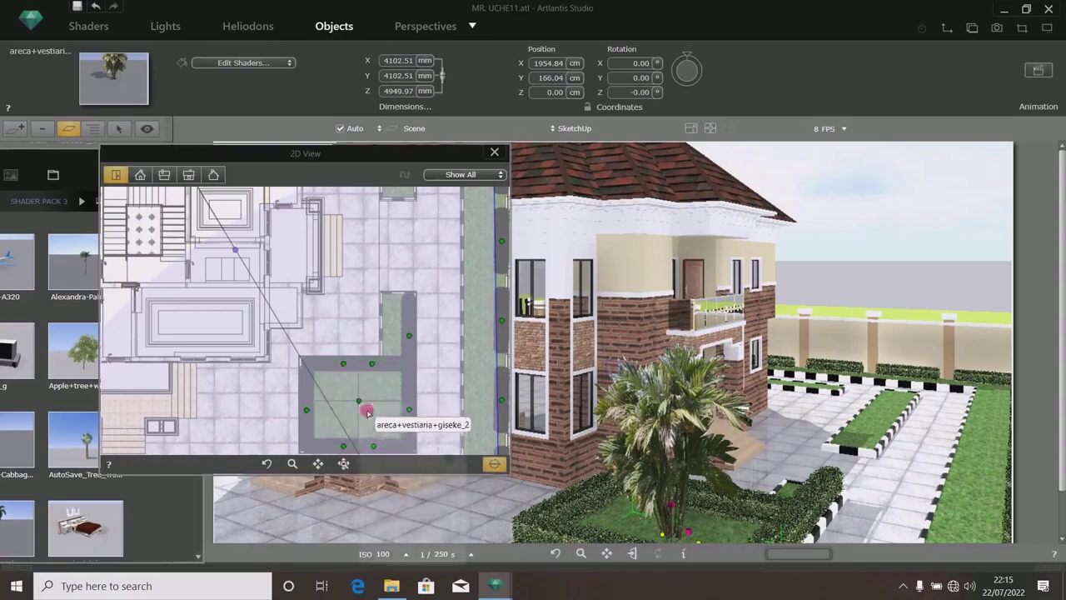
drag(357, 402, 414, 322)
scroll(429, 369, up, 3)
scroll(425, 369, down, 3)
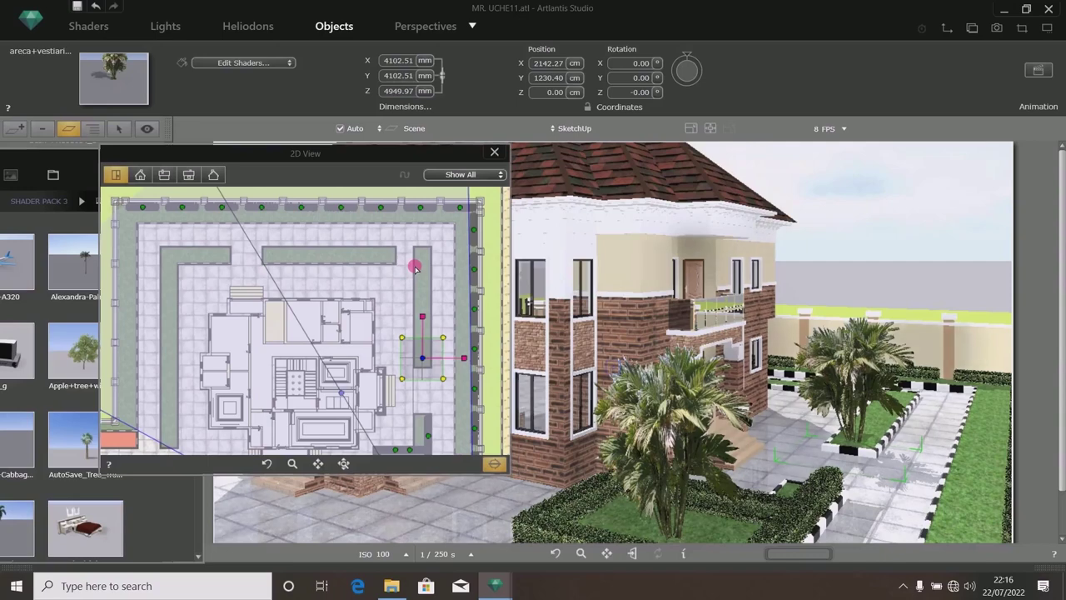
Distribute three evenly spaced copies of the second palm to the far end of the narrow side bed, and save the project.
drag(422, 360, 422, 262)
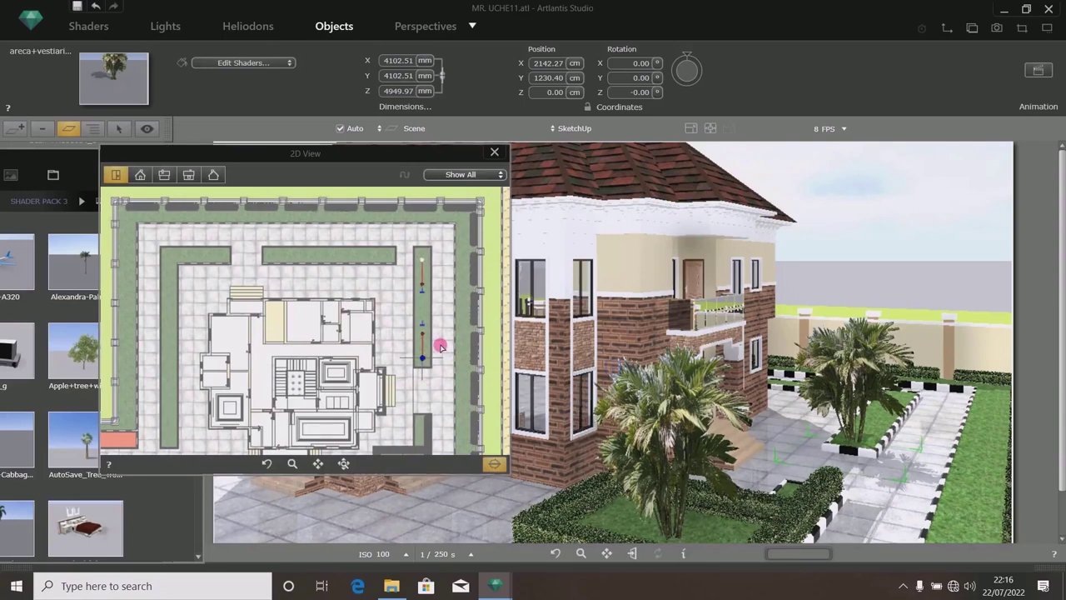
click(441, 301)
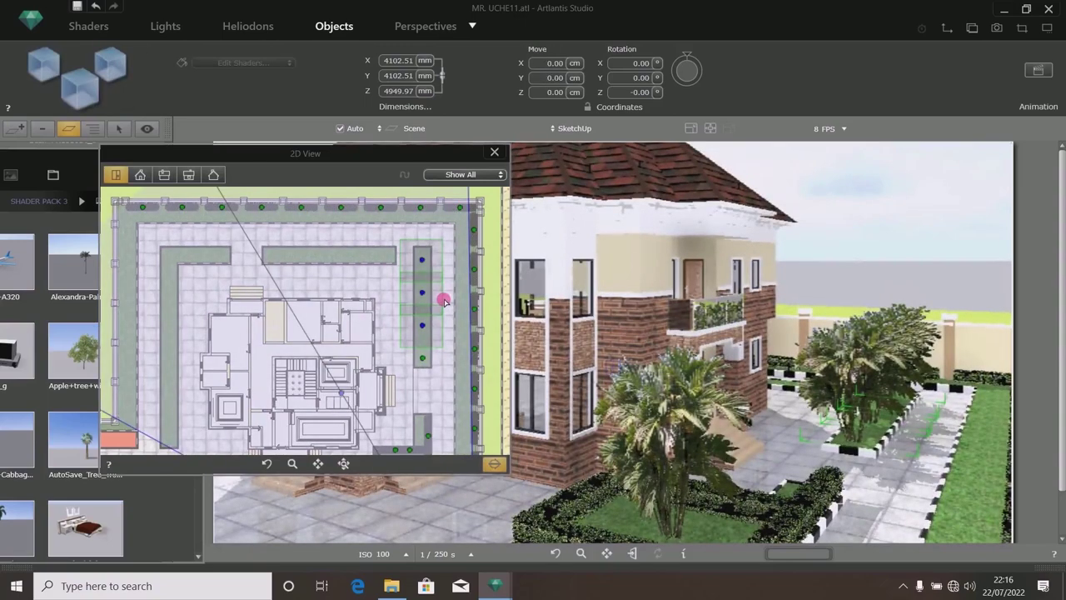
click(79, 7)
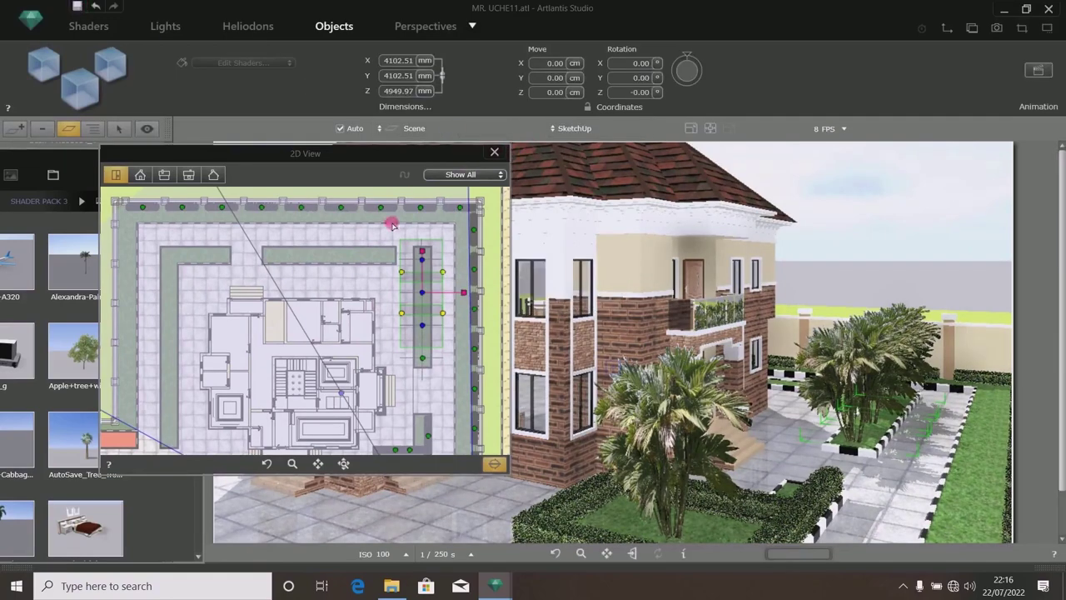
Close the 2D view and lower the perspective camera to near eye level facing the house, at about Z 249 cm.
click(345, 244)
click(495, 154)
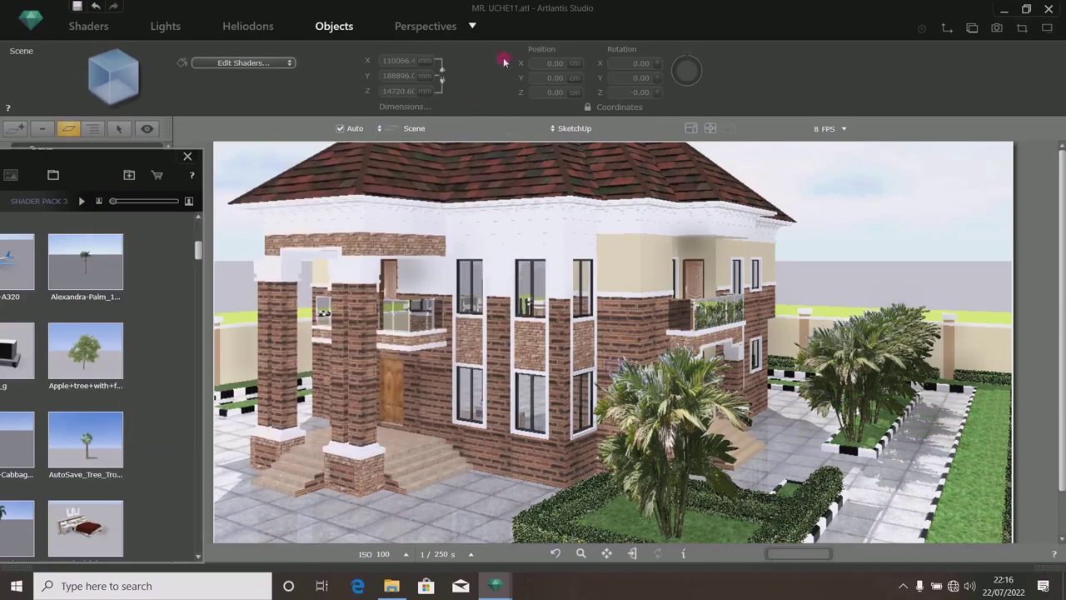
click(432, 27)
drag(633, 358, 623, 379)
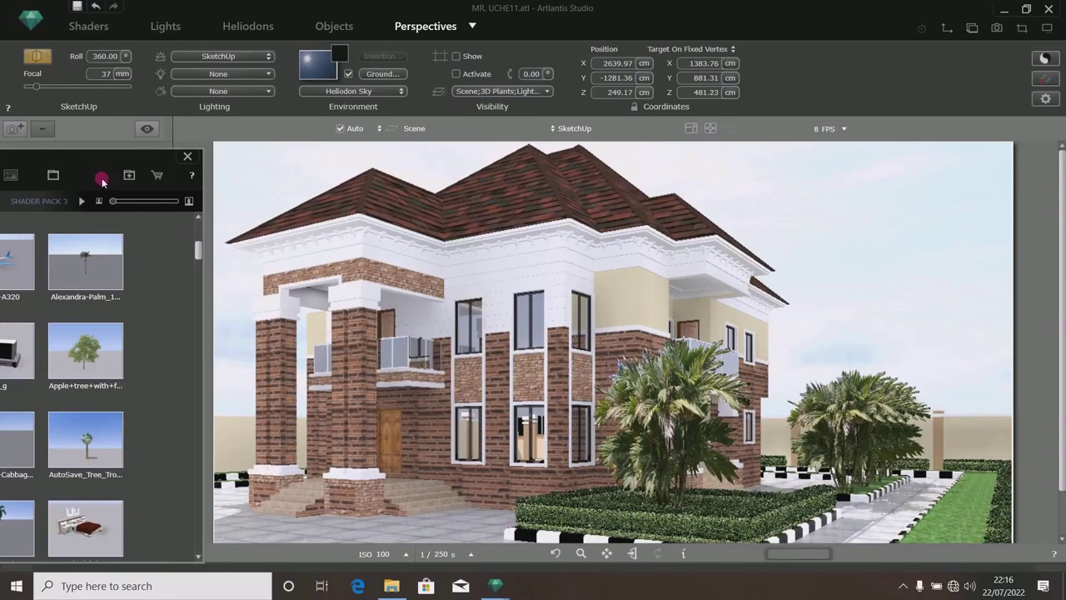
Browse the catalog's SKETCHUP TO ARTLANTIS and ALPHA collections for another palm to plant along the boundary.
click(100, 173)
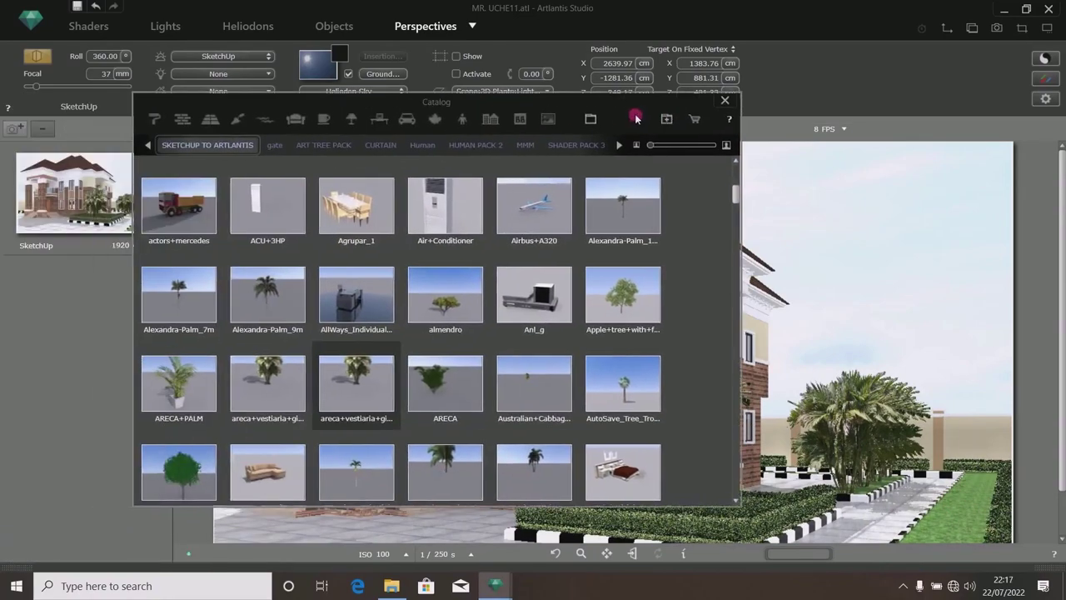
scroll(401, 335, down, 10)
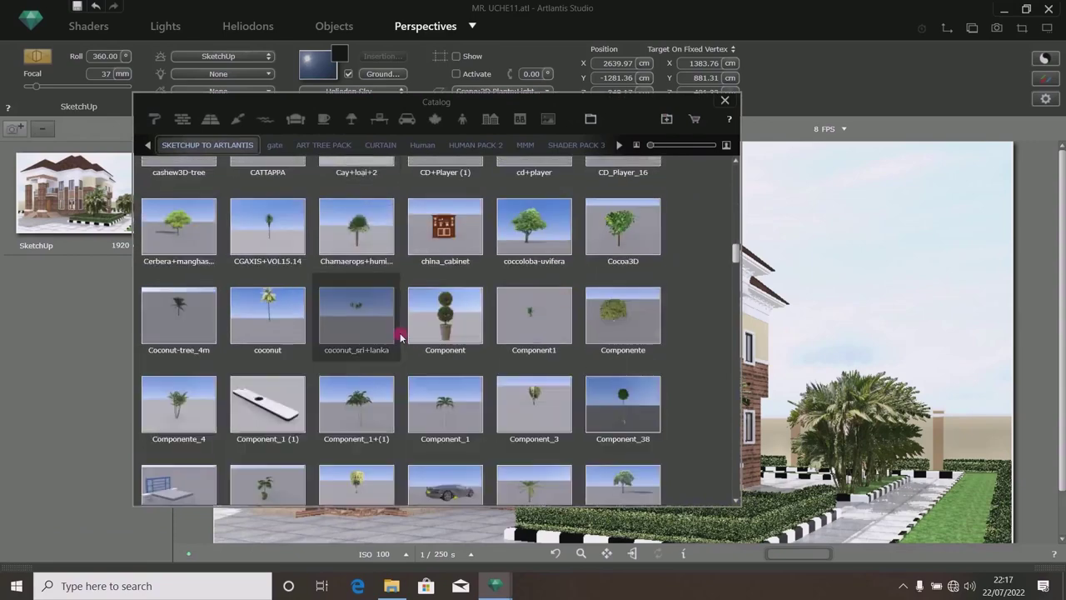
scroll(401, 337, down, 2)
scroll(401, 336, down, 2)
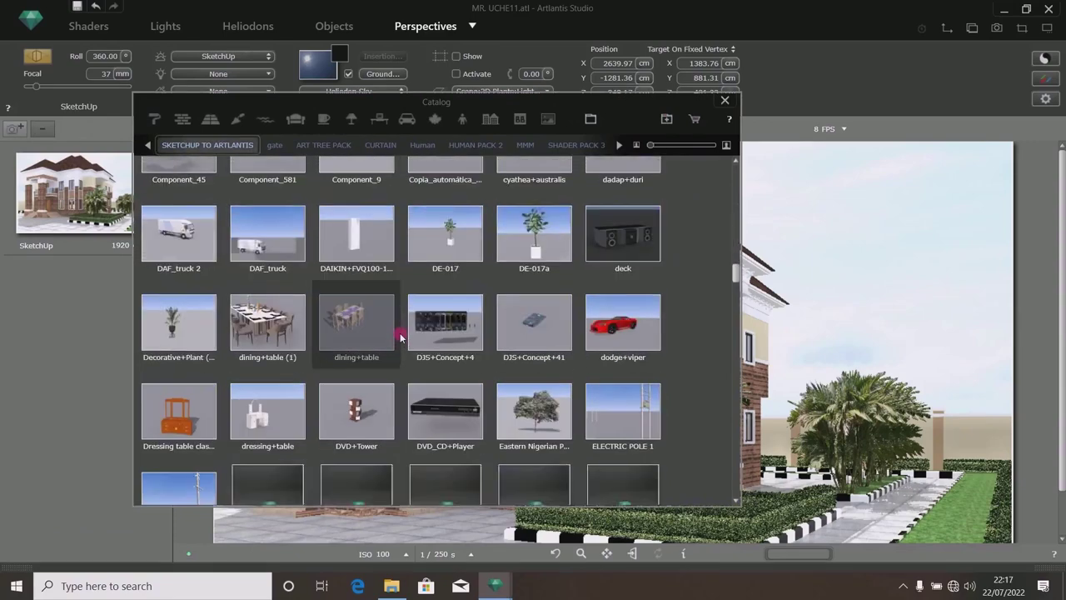
click(618, 146)
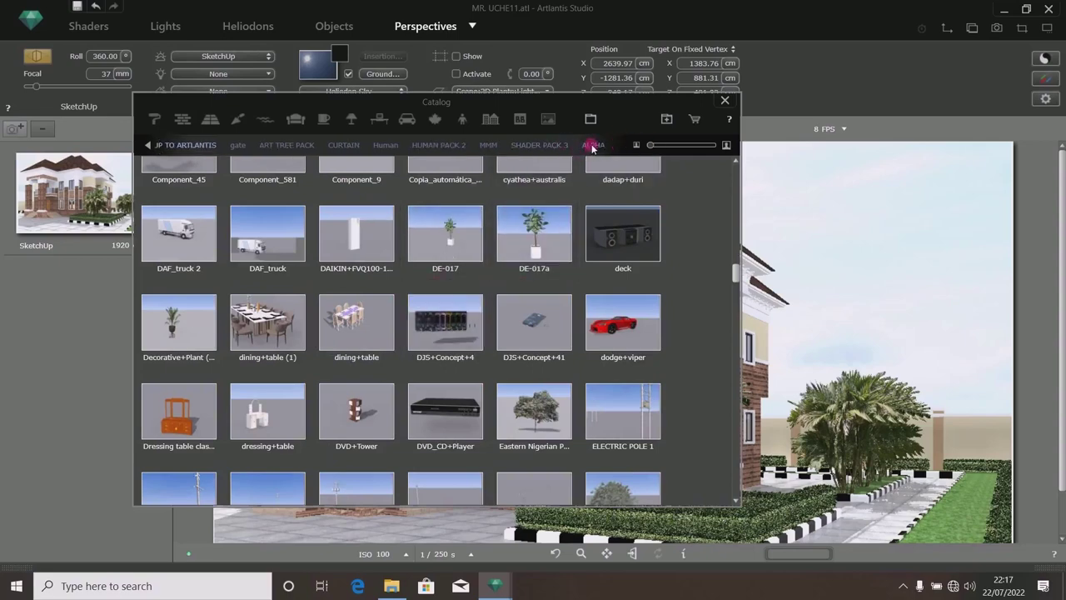
click(592, 146)
scroll(327, 412, down, 2)
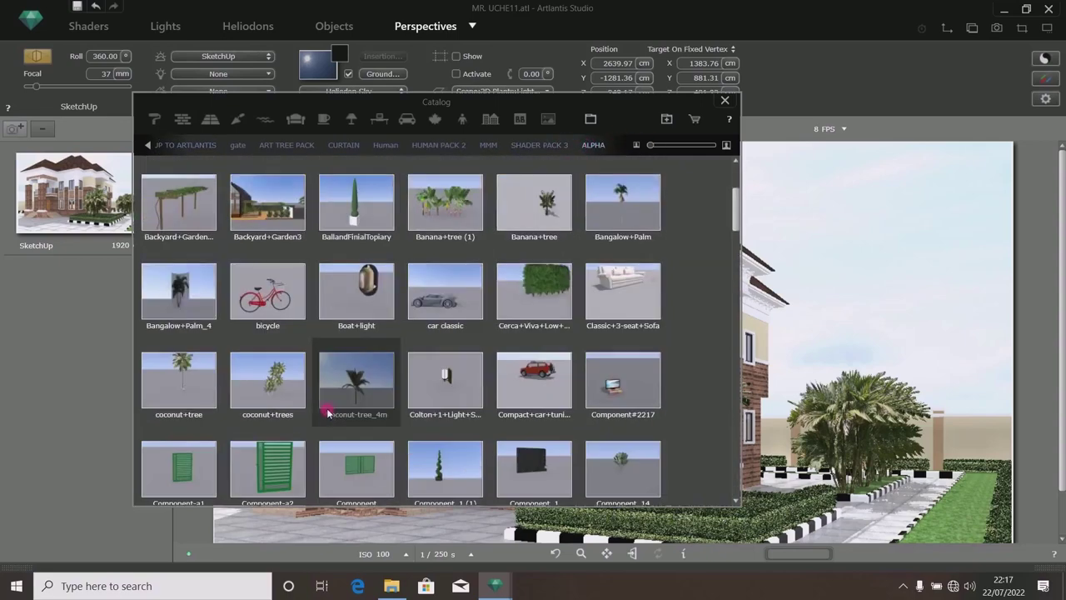
scroll(327, 412, down, 4)
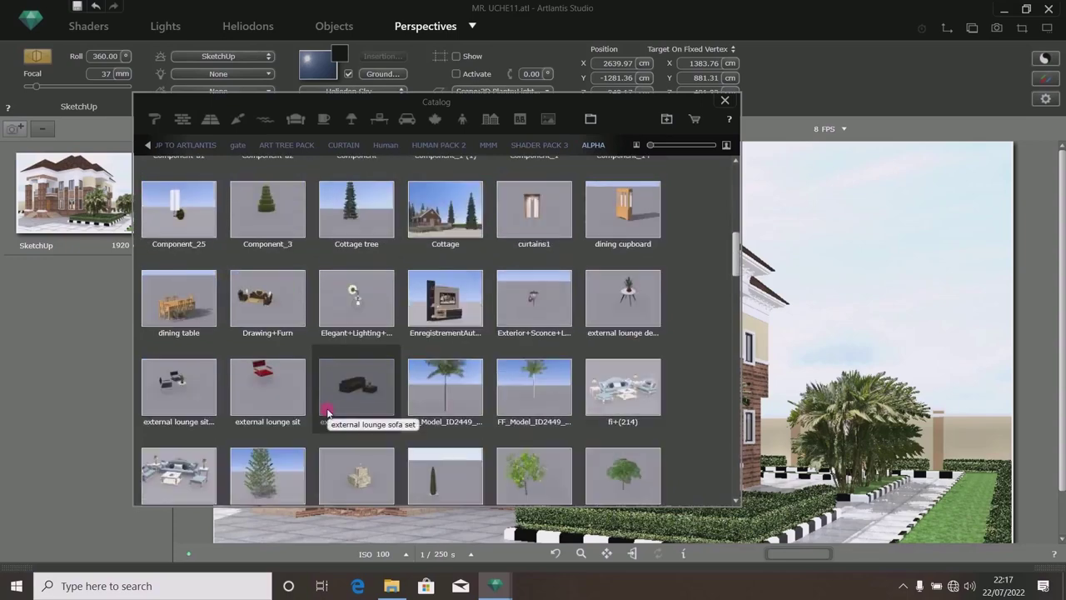
scroll(327, 412, down, 2)
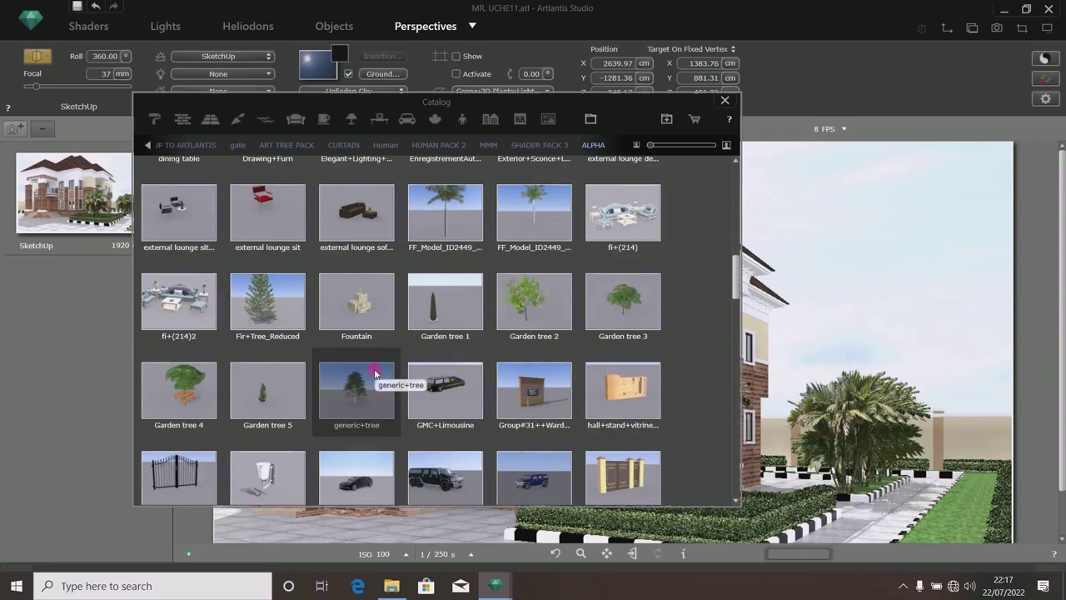
scroll(375, 373, down, 2)
scroll(374, 372, down, 2)
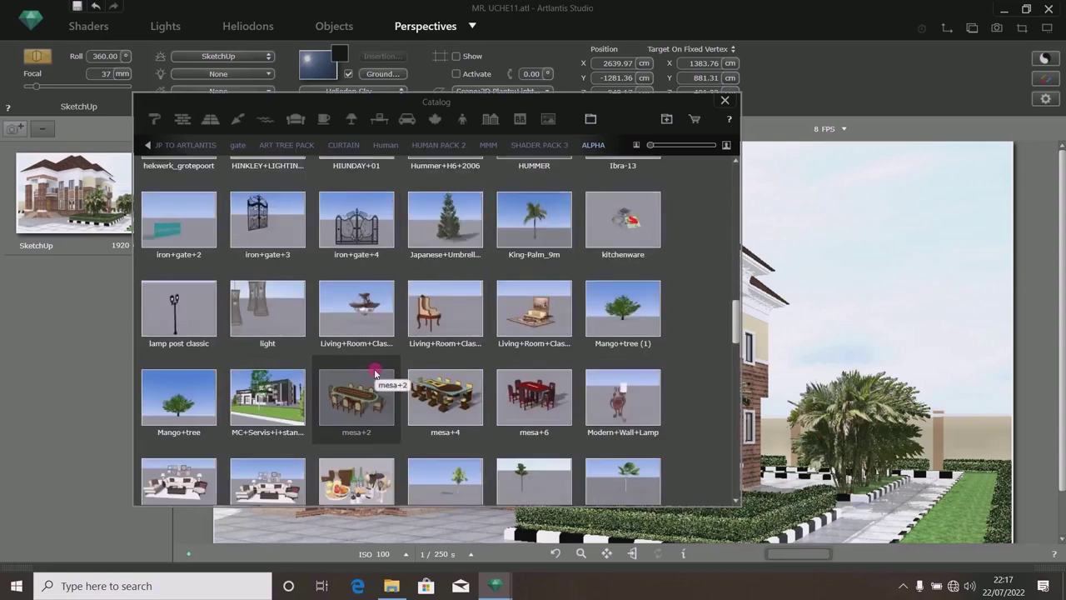
scroll(375, 373, down, 2)
scroll(375, 372, down, 2)
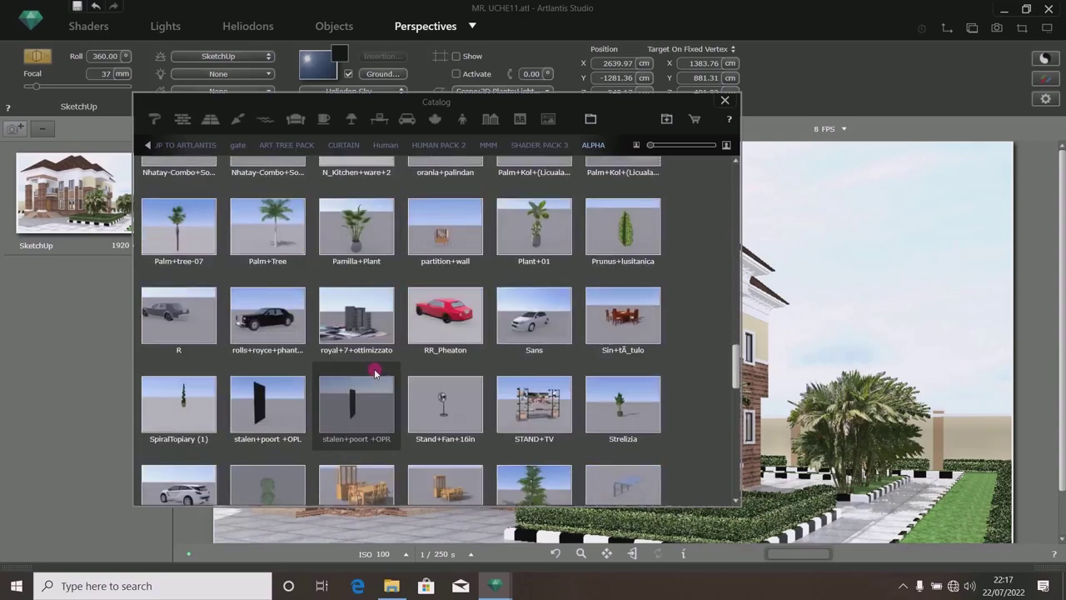
scroll(375, 373, down, 2)
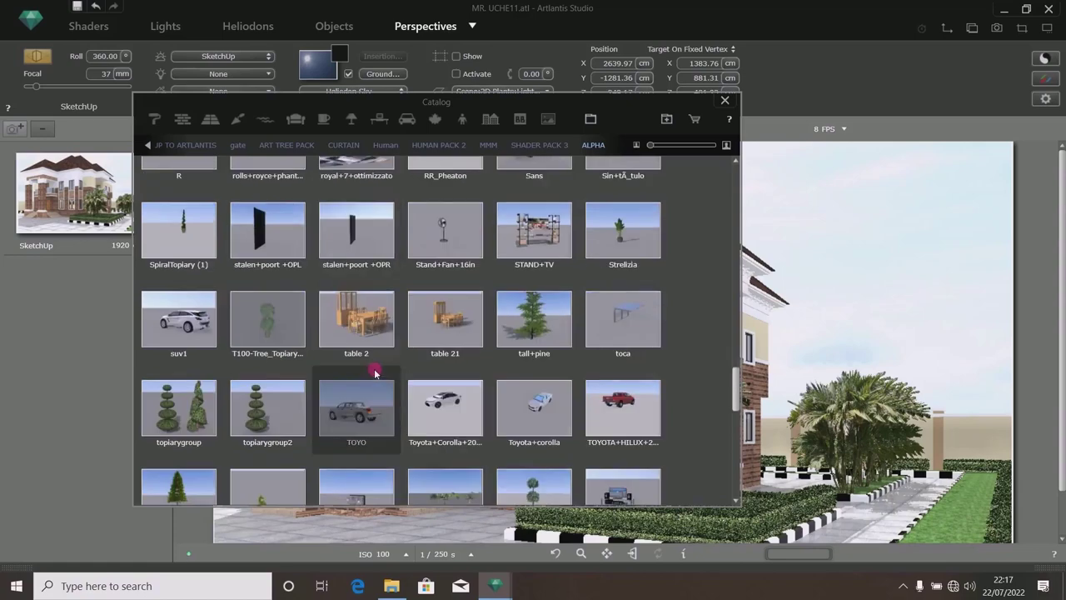
scroll(375, 372, down, 2)
scroll(375, 373, down, 8)
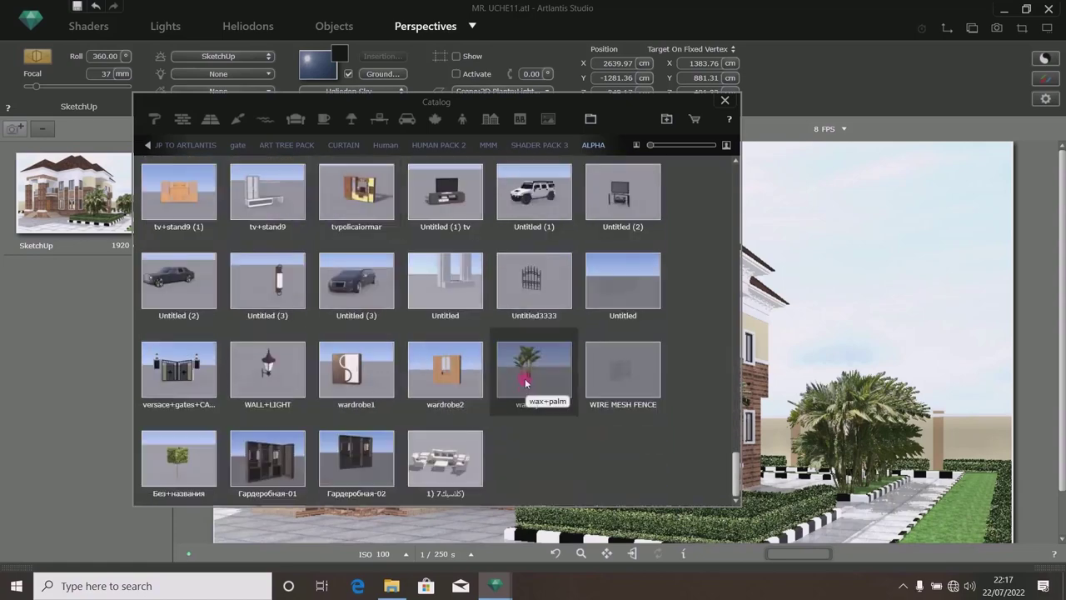
Place a wax+palm from the ALPHA collection on the grass strip beside the boundary hedge, at about X 2519, Y 382 cm.
drag(525, 378, 316, 12)
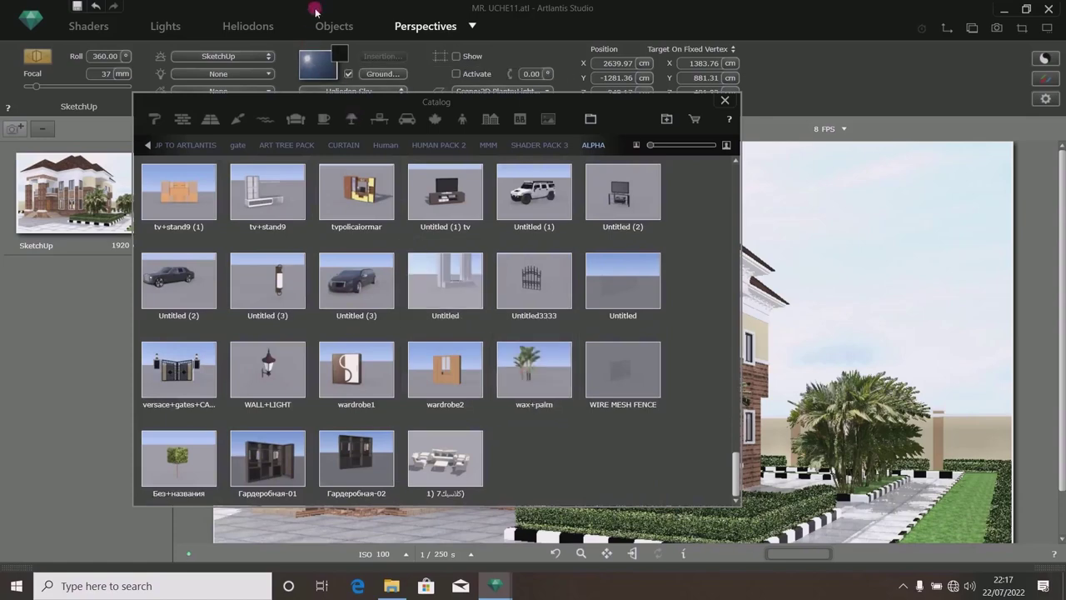
click(323, 28)
drag(526, 377, 954, 536)
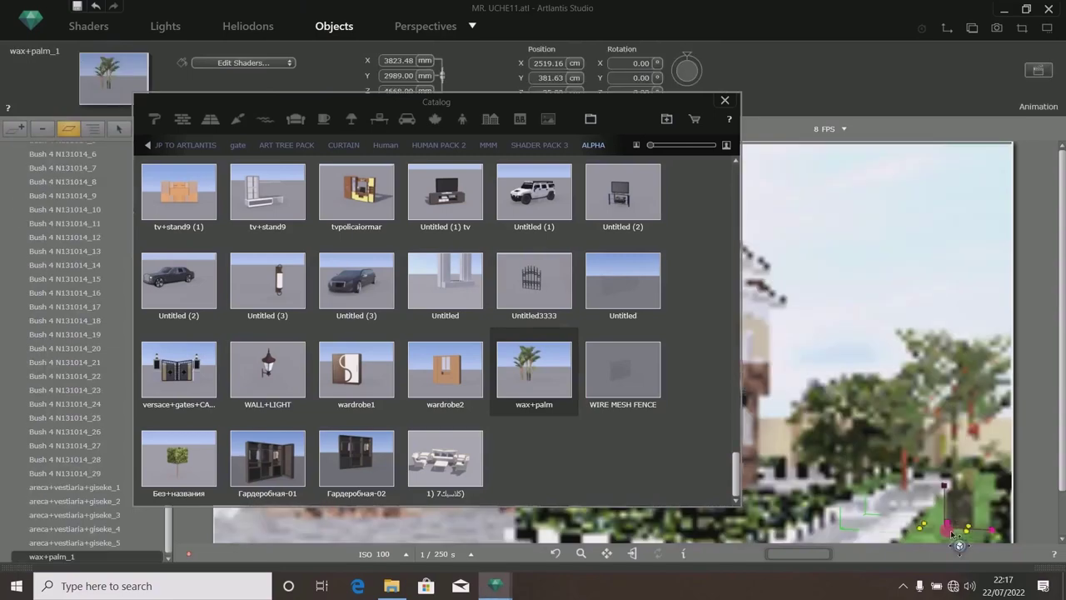
drag(608, 120, 150, 240)
Enable Low Radiosity for the wax palm.
right_click(954, 370)
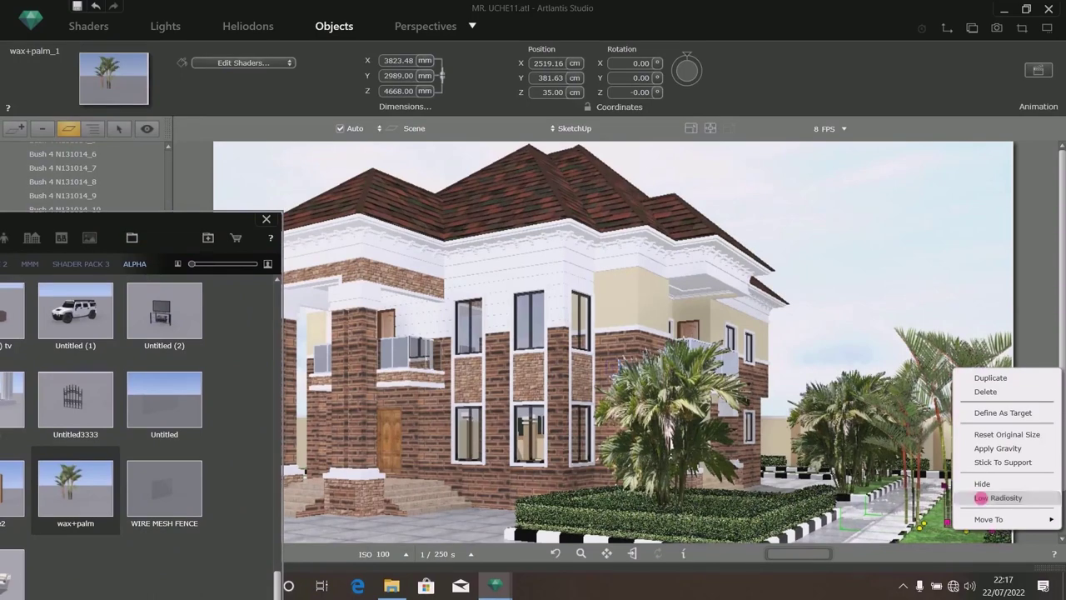
click(984, 499)
right_click(958, 385)
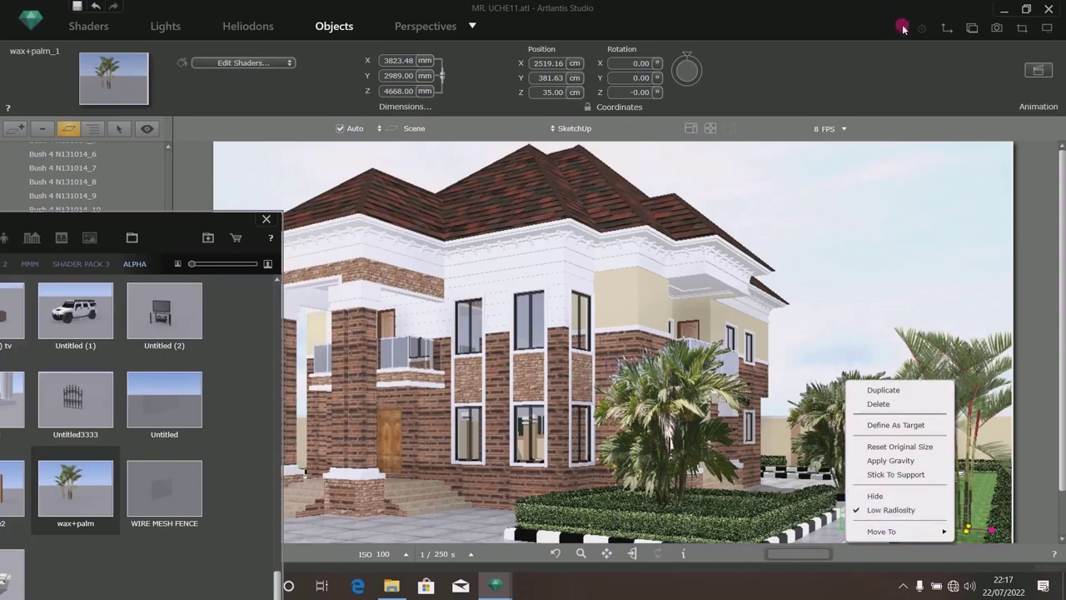
Open the 2D top view at the wax palm and set the palm's Z rotation to 90°.
click(972, 29)
drag(406, 158, 636, 90)
scroll(617, 266, down, 2)
scroll(645, 290, up, 5)
scroll(638, 267, up, 4)
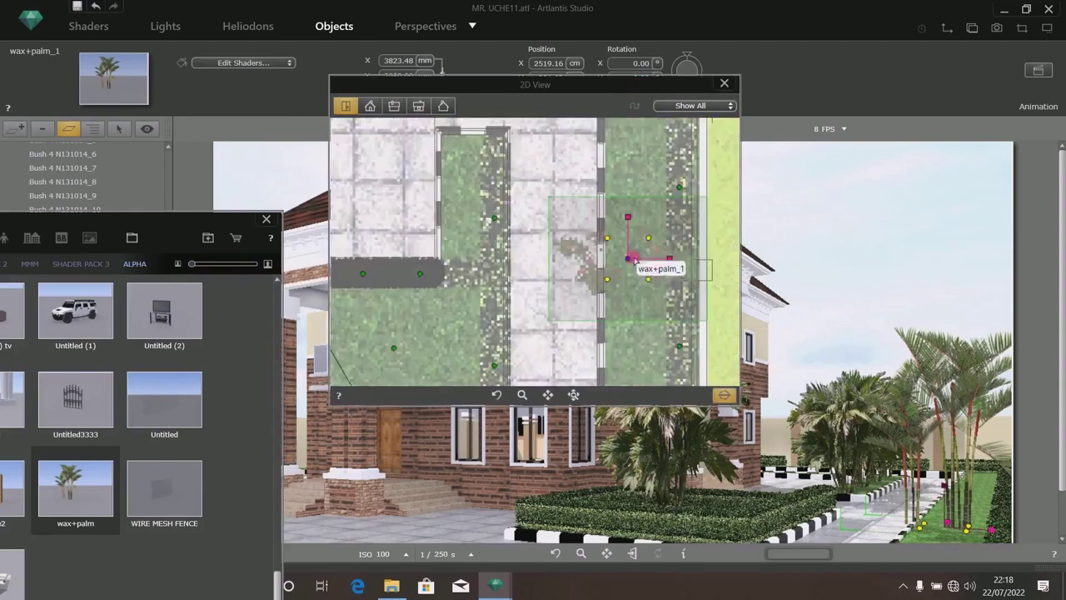
drag(642, 79, 621, 156)
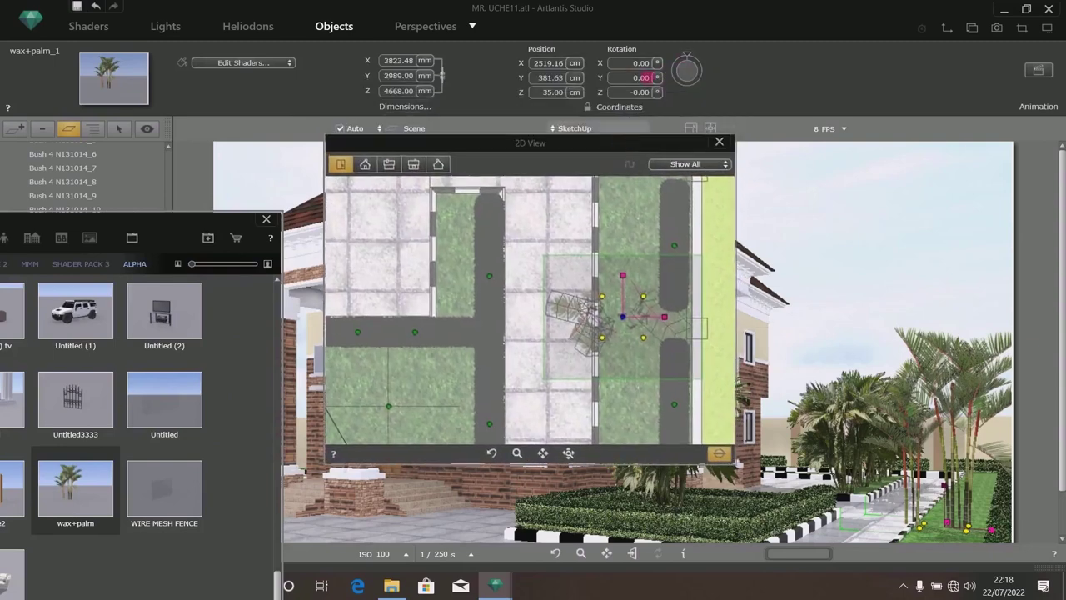
click(639, 93)
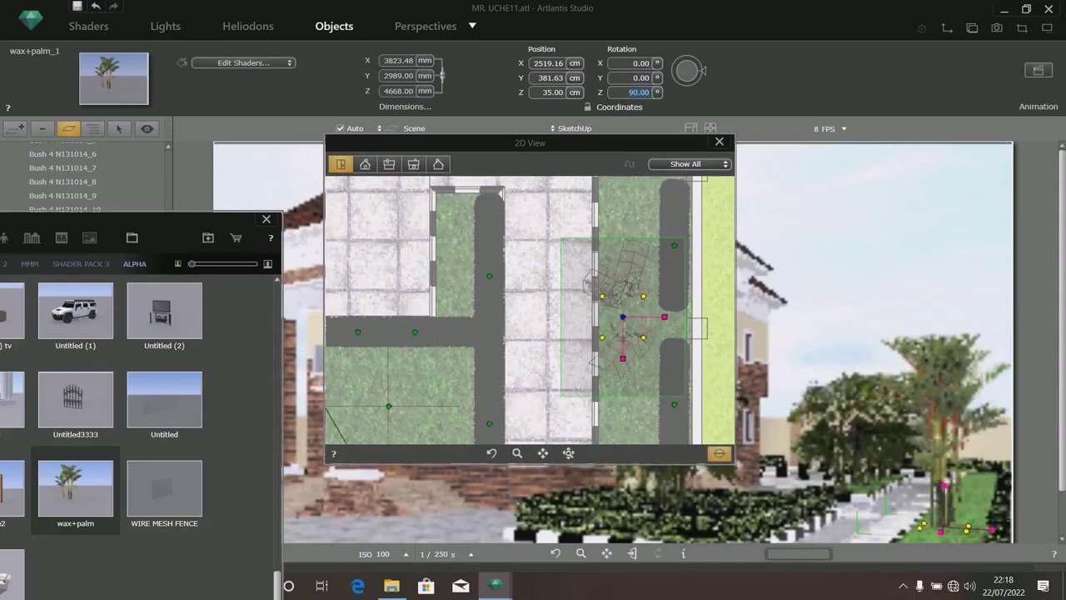
Move the wax palm in the 2D top view to the far rear corner of the boundary grass strip, about X 2536, Y 2457 cm.
scroll(618, 333, down, 2)
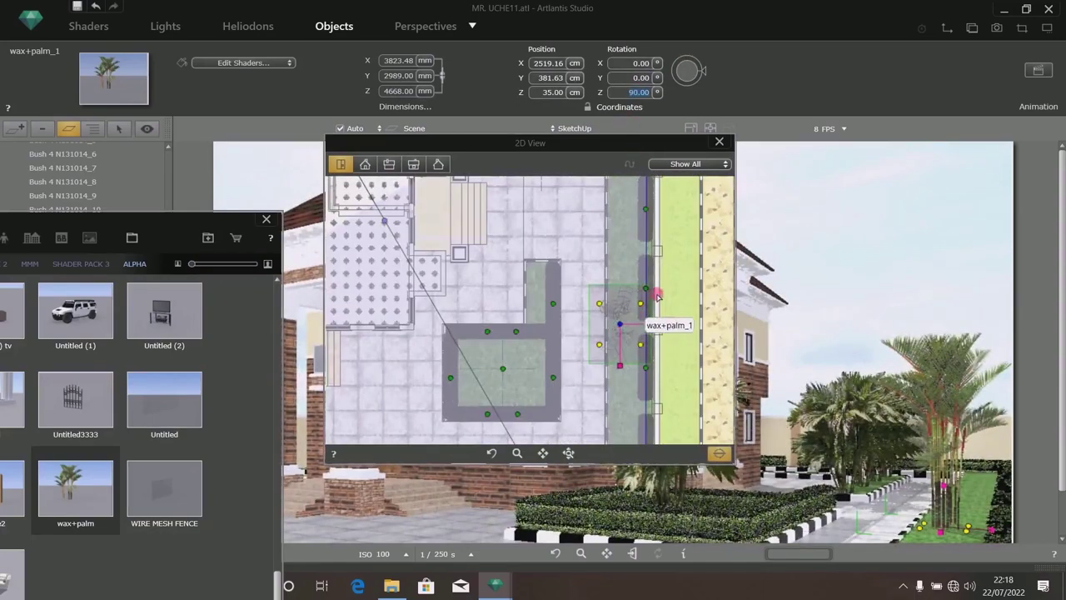
scroll(618, 335, down, 2)
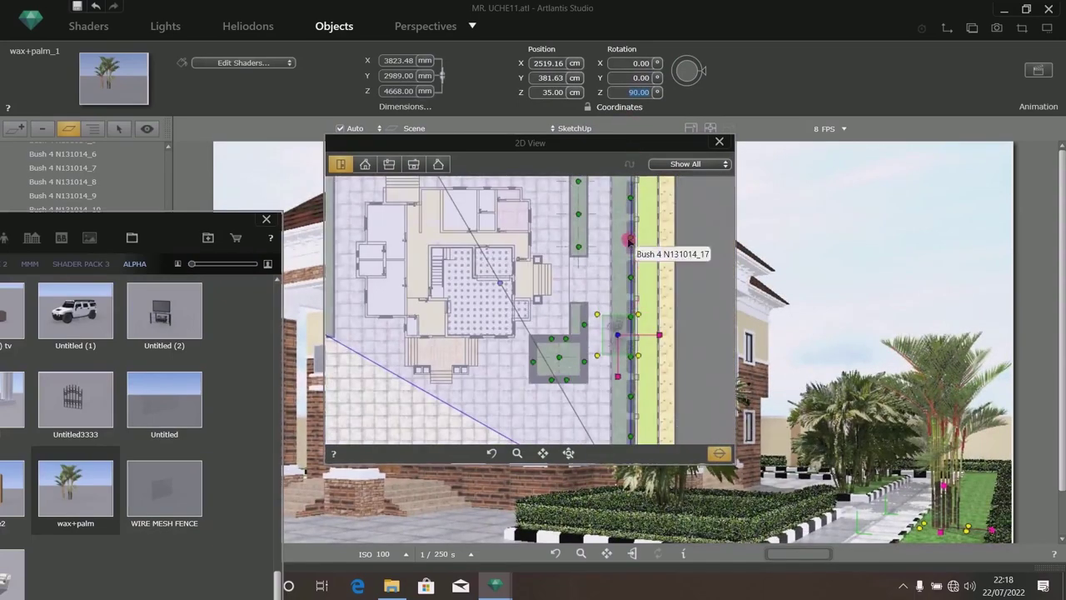
scroll(639, 258, up, 2)
scroll(621, 409, down, 2)
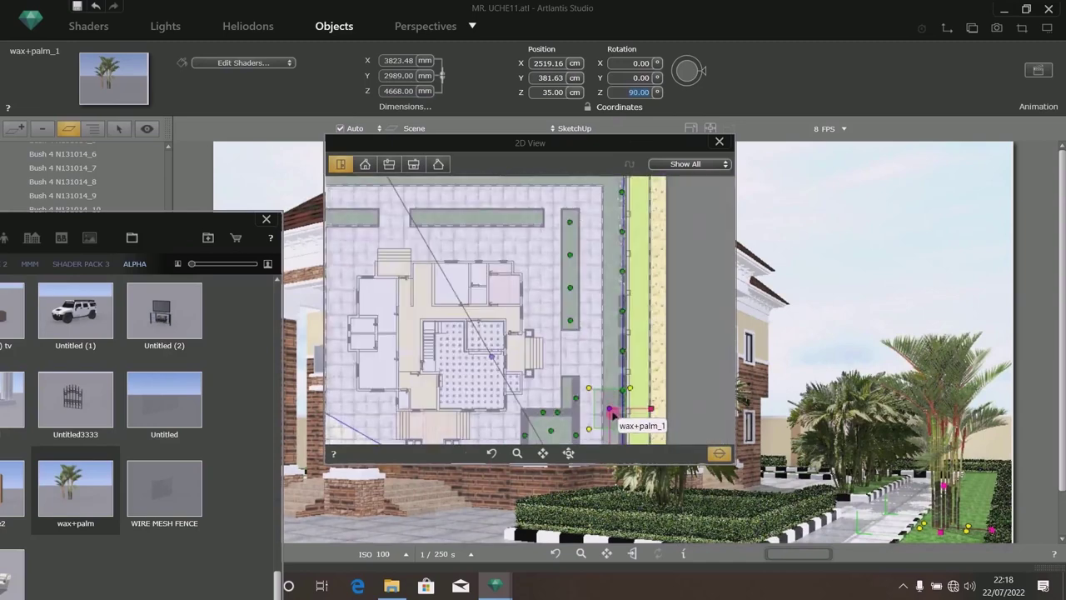
drag(614, 424, 618, 297)
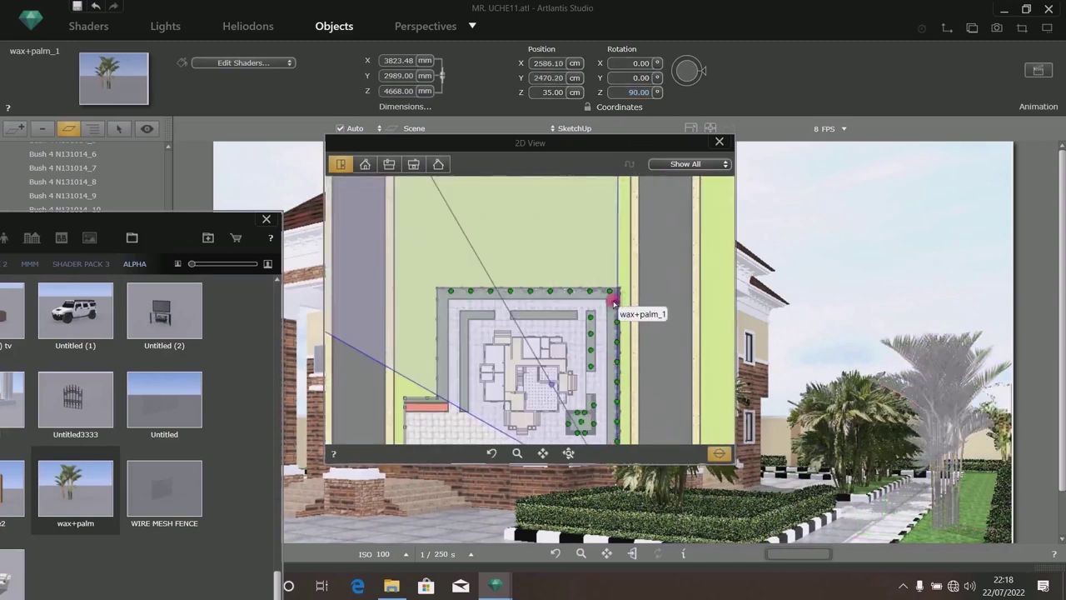
scroll(618, 294, up, 3)
drag(614, 289, 608, 292)
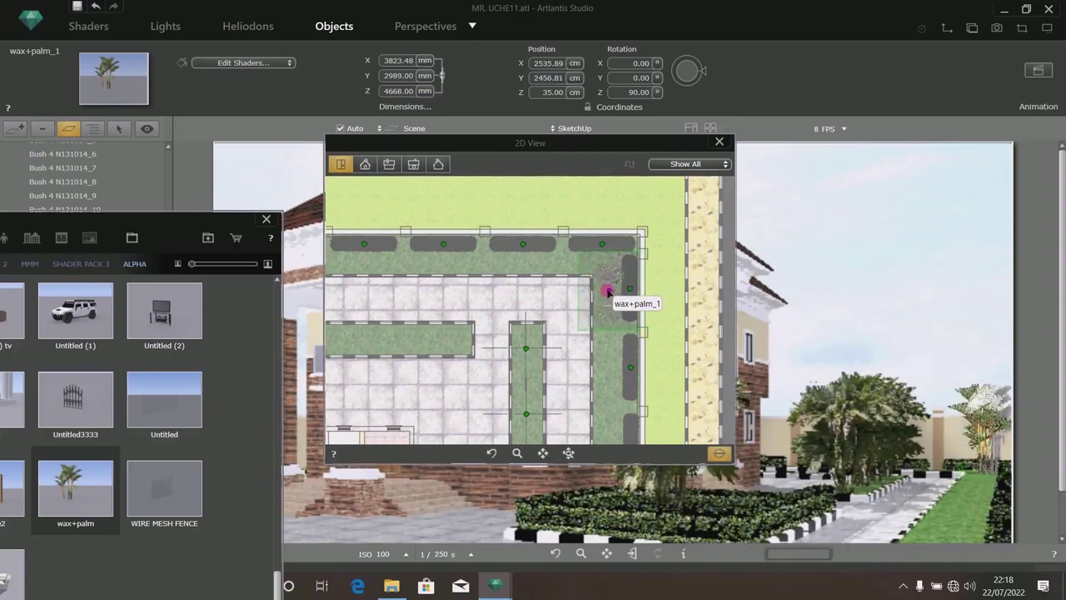
click(608, 292)
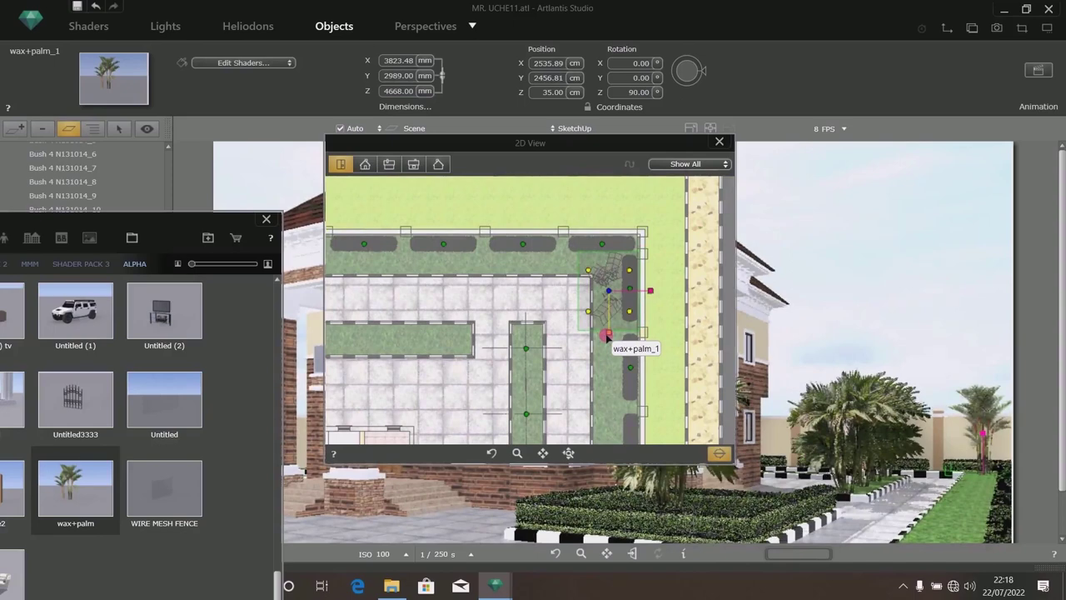
Distribute evenly spaced copies of the wax palm along the boundary grass strip, from the rear corner to the end beside the gate opening.
scroll(608, 291, down, 5)
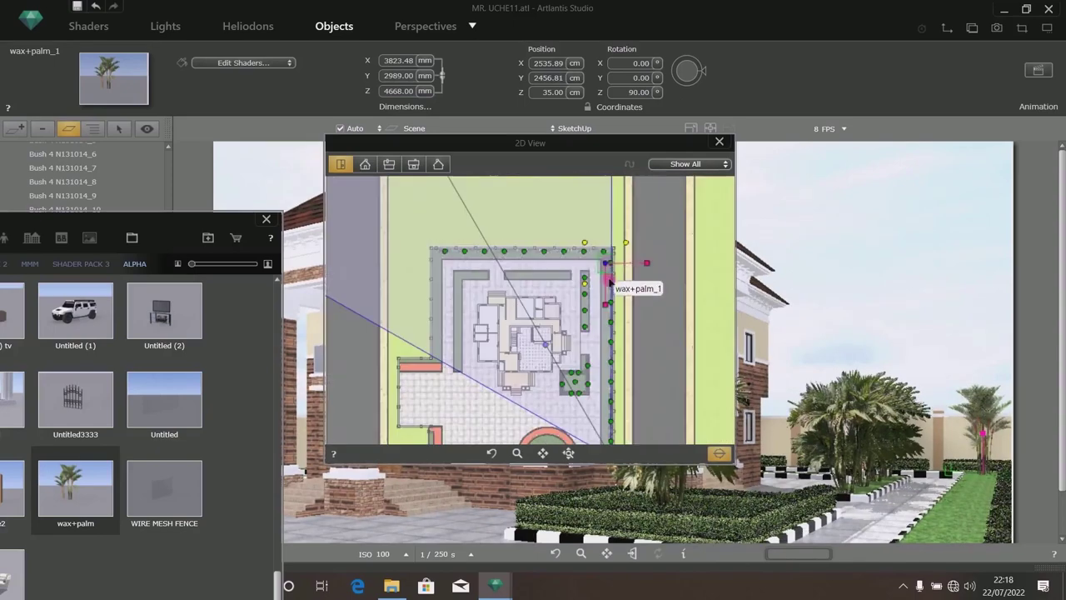
scroll(609, 385, up, 5)
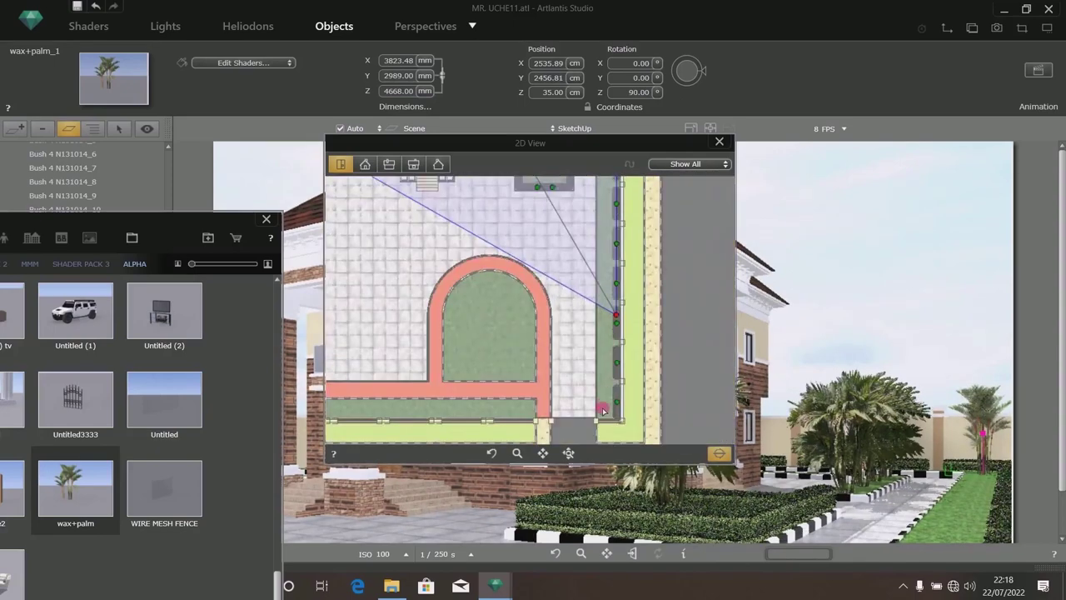
scroll(603, 411, down, 3)
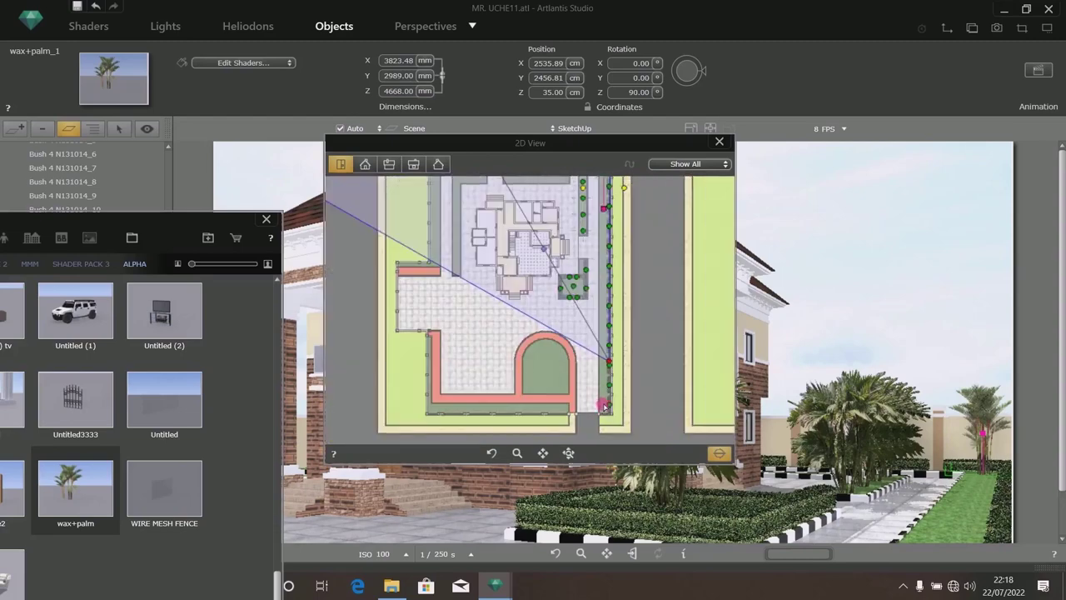
scroll(609, 303, down, 3)
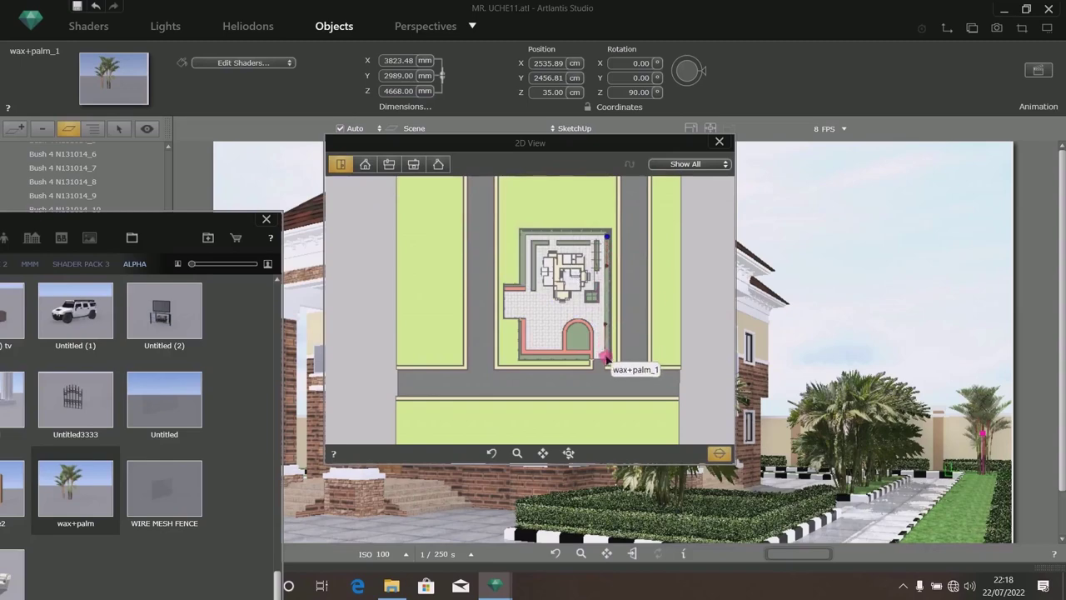
scroll(607, 358, up, 5)
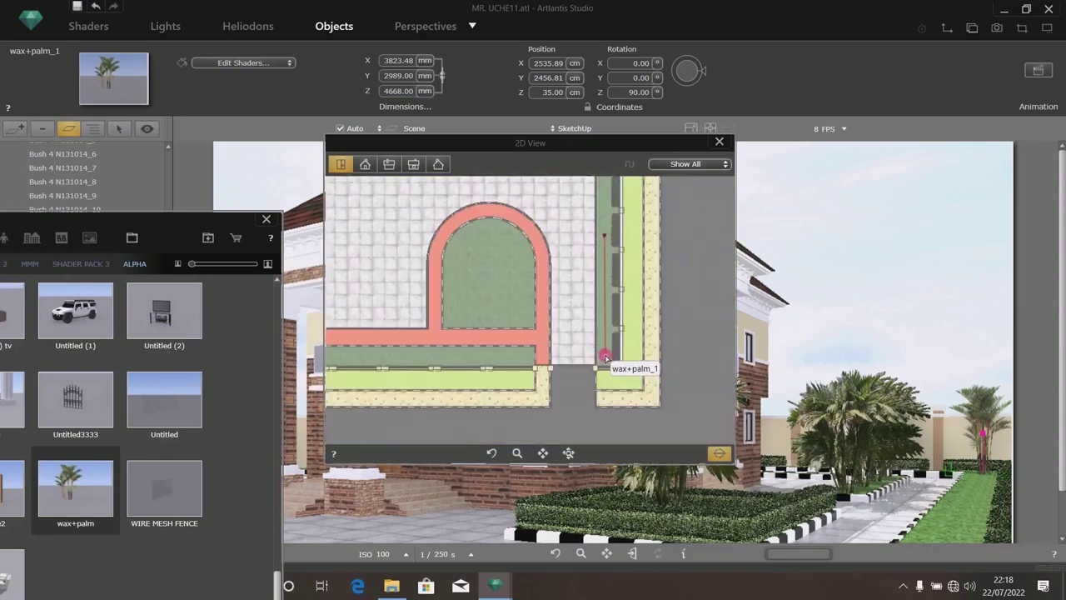
scroll(603, 360, down, 2)
scroll(613, 355, down, 3)
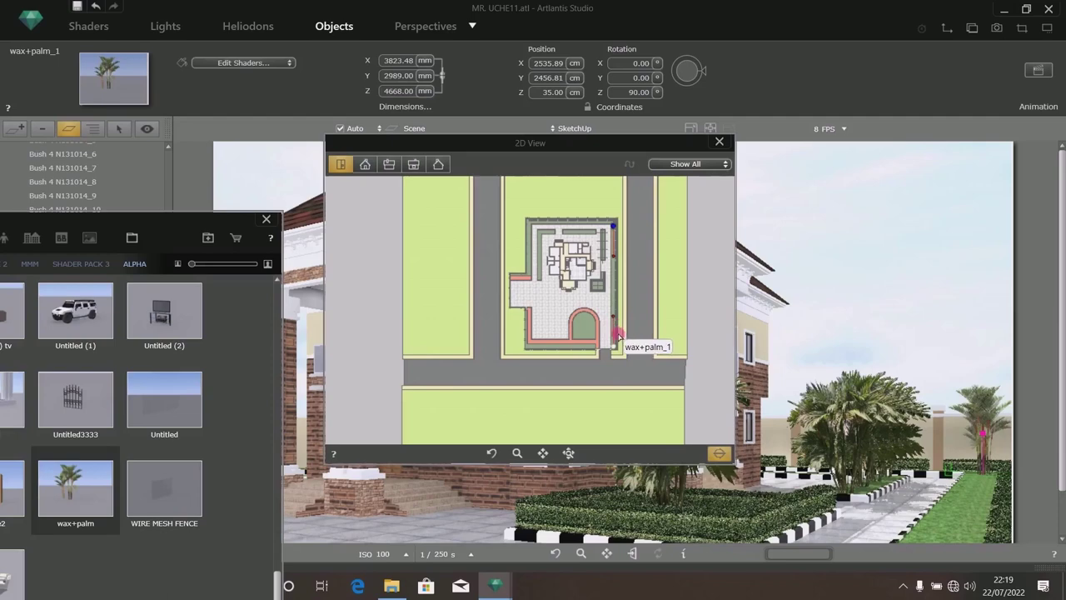
scroll(614, 338, up, 3)
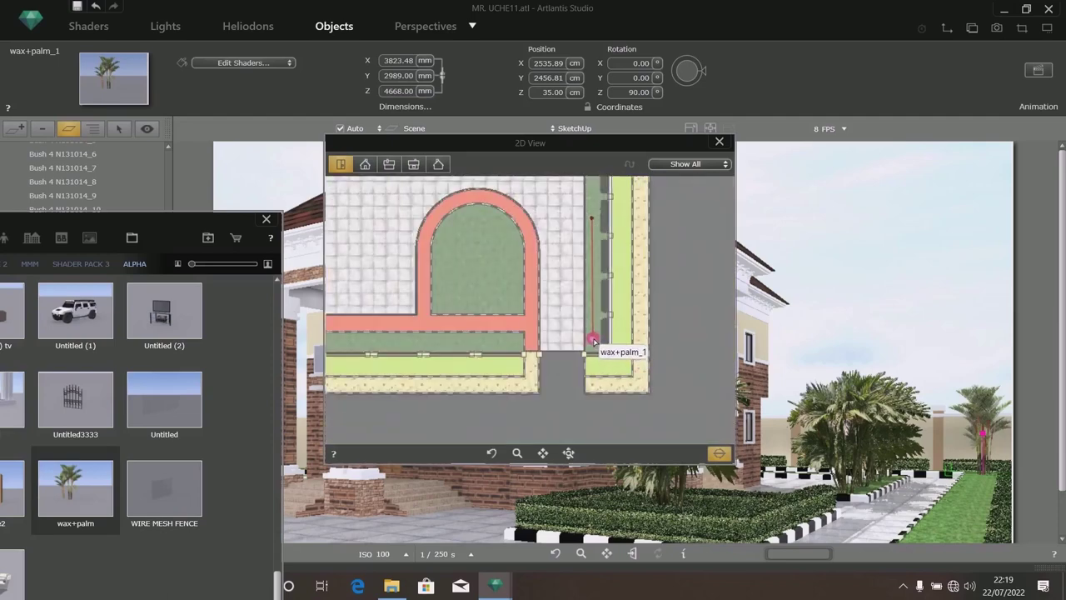
scroll(606, 337, down, 5)
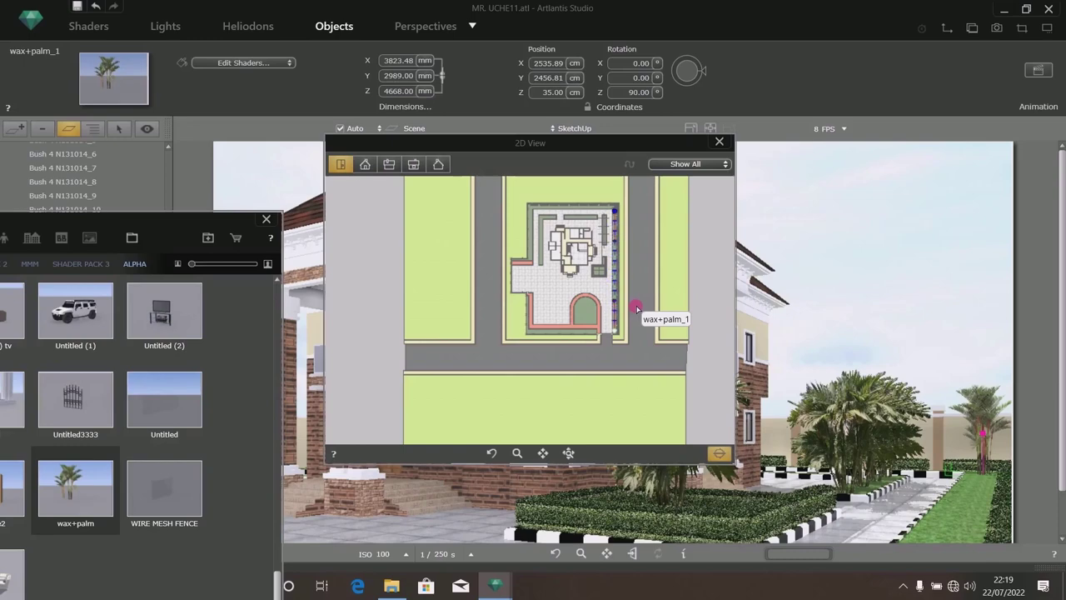
key(ctrl+a)
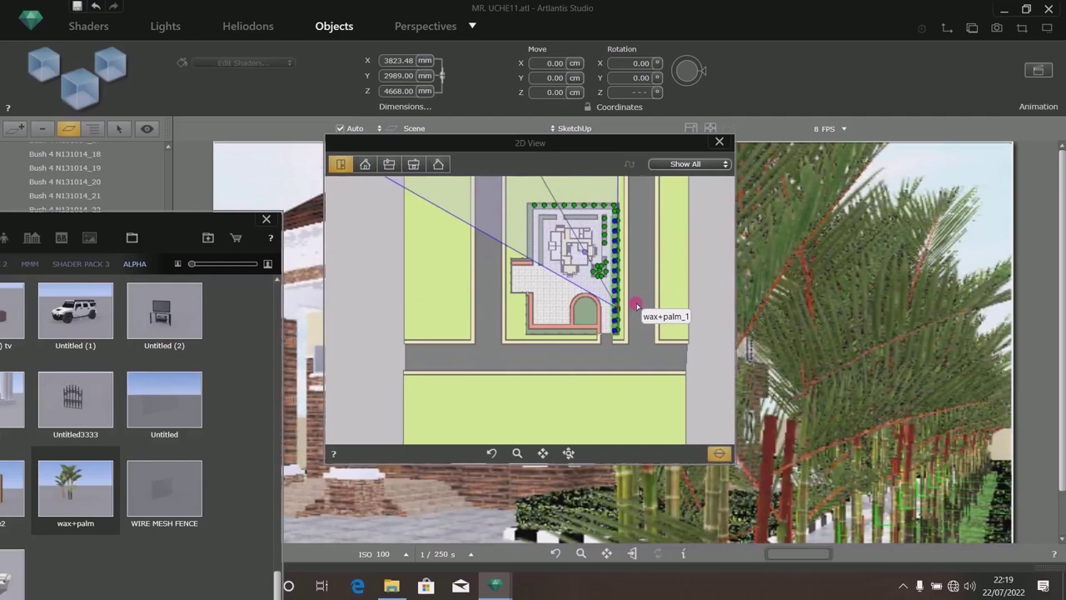
Save the scene and move the camera viewpoint off the planted boundary strip onto the adjacent paving.
click(637, 305)
click(541, 310)
click(76, 7)
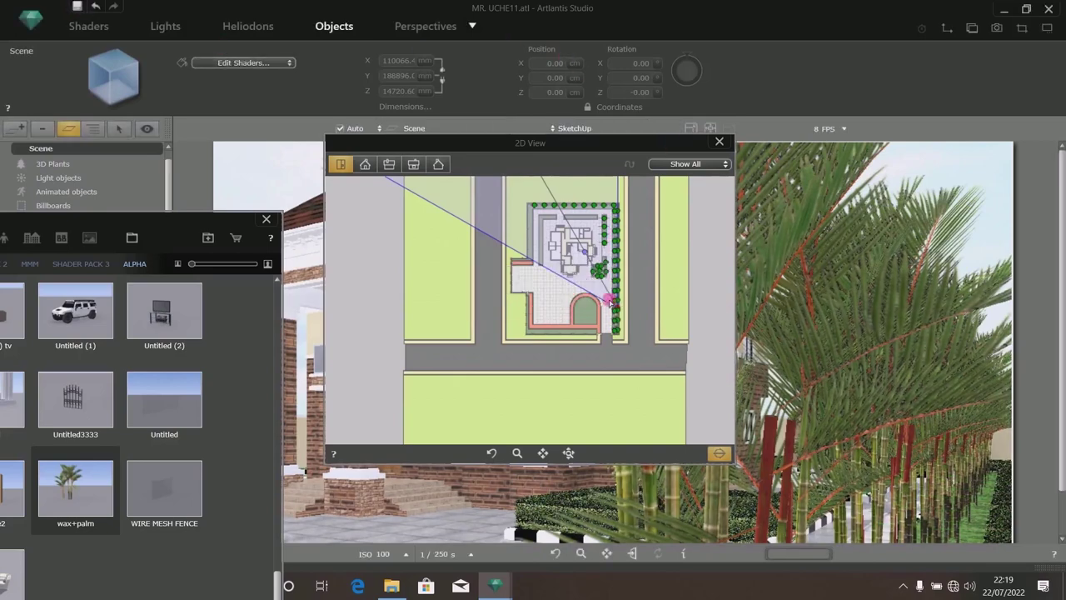
scroll(611, 300, up, 5)
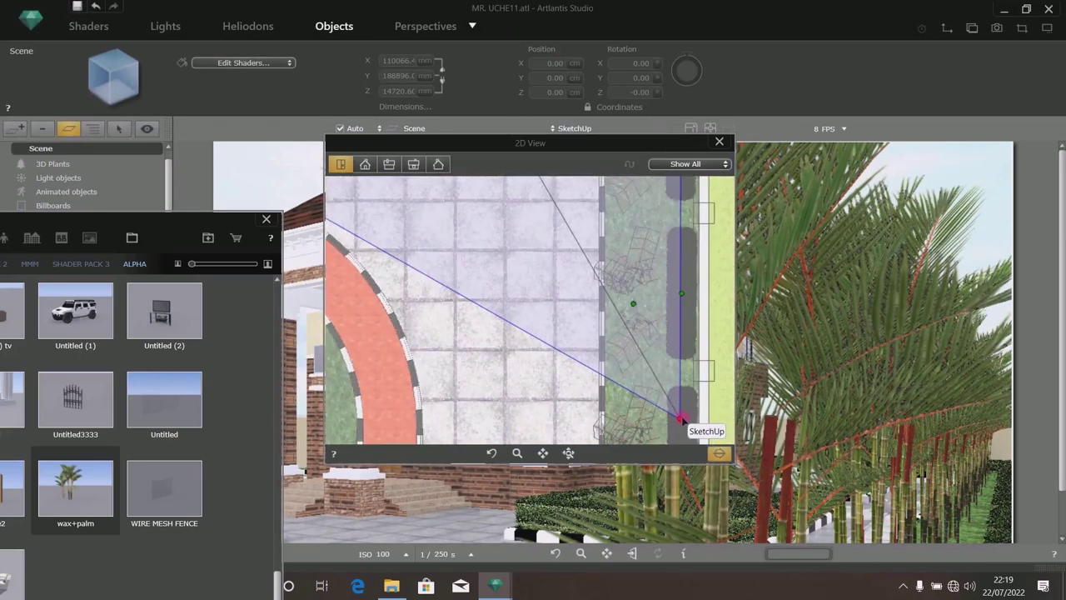
drag(680, 419, 574, 419)
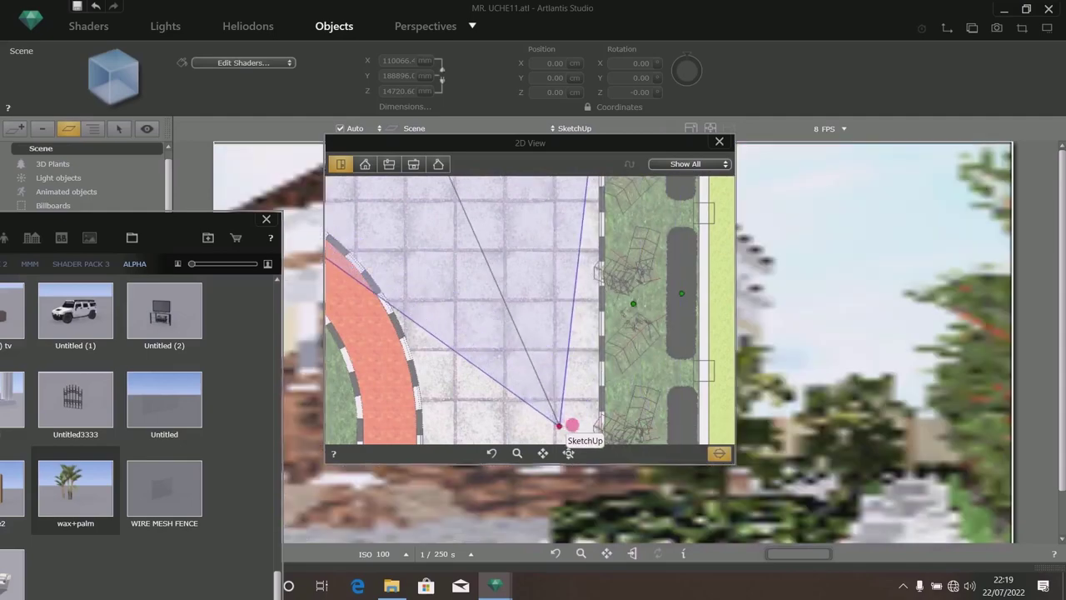
scroll(574, 419, down, 5)
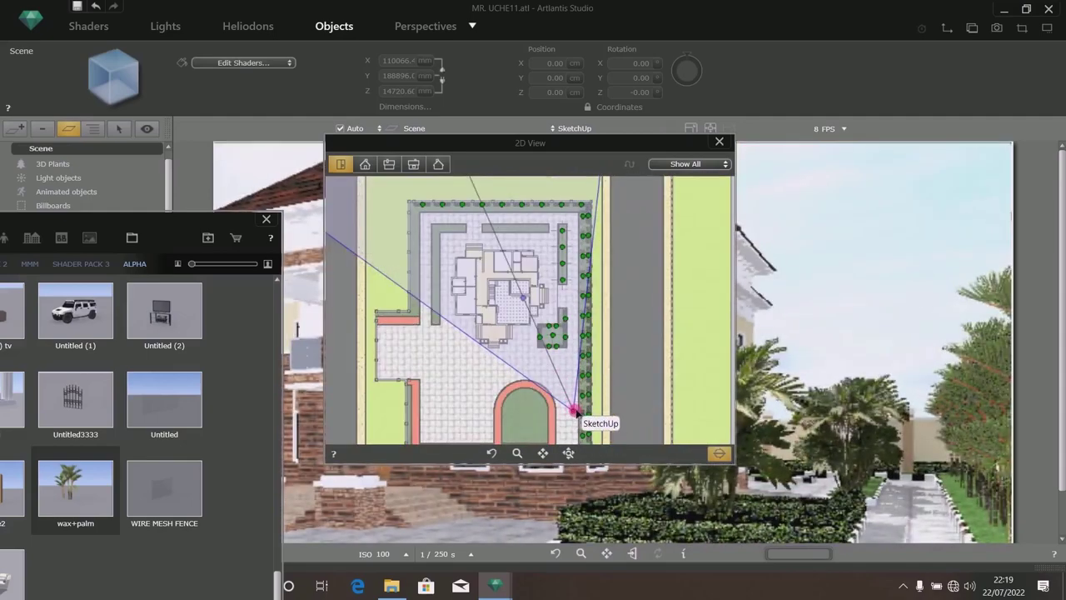
Try the camera viewpoint across the front paving and return it beside the palm strip, moving the 2D View and library windows aside.
drag(547, 415, 467, 409)
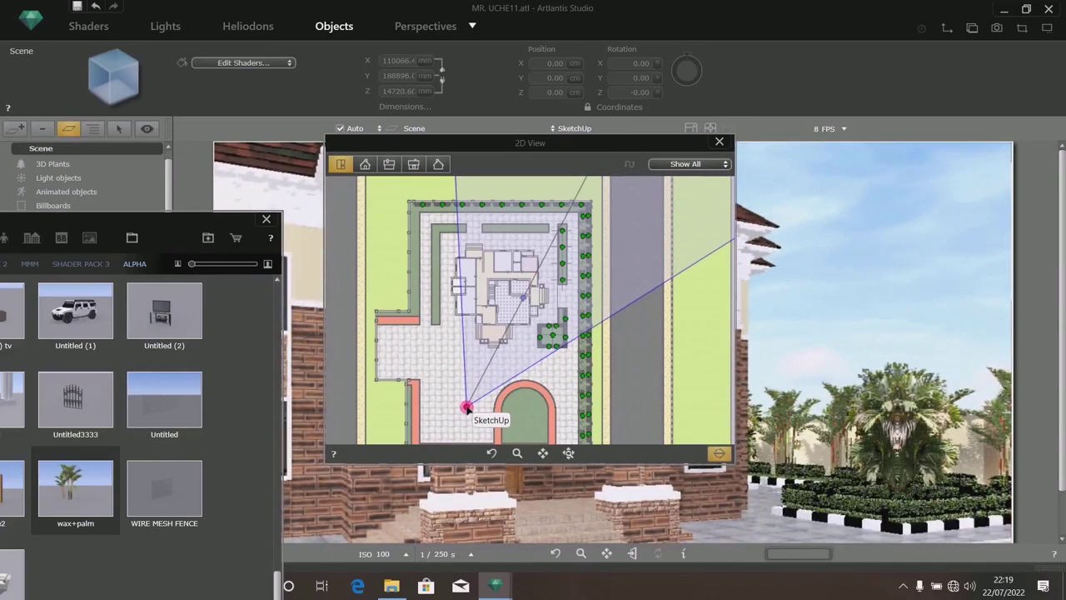
drag(579, 150, 540, 285)
click(927, 434)
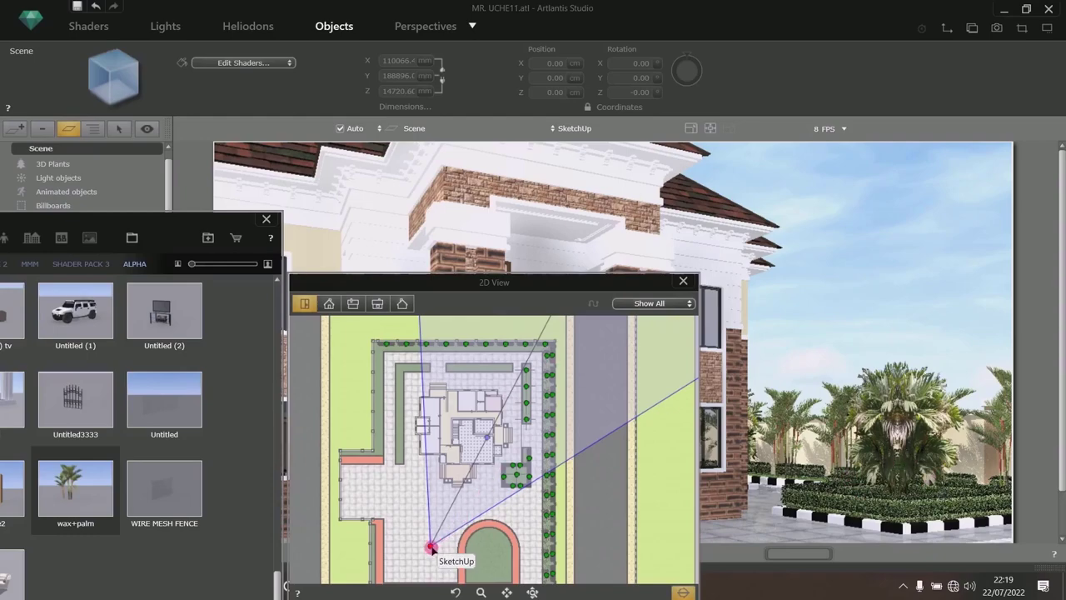
drag(431, 548, 539, 555)
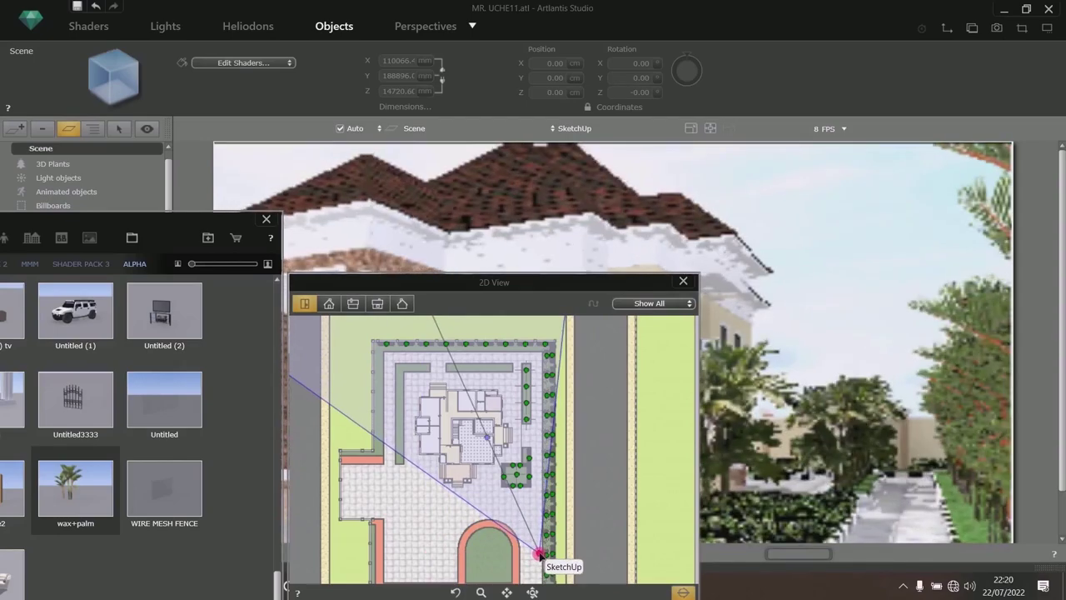
drag(528, 278, 779, 201)
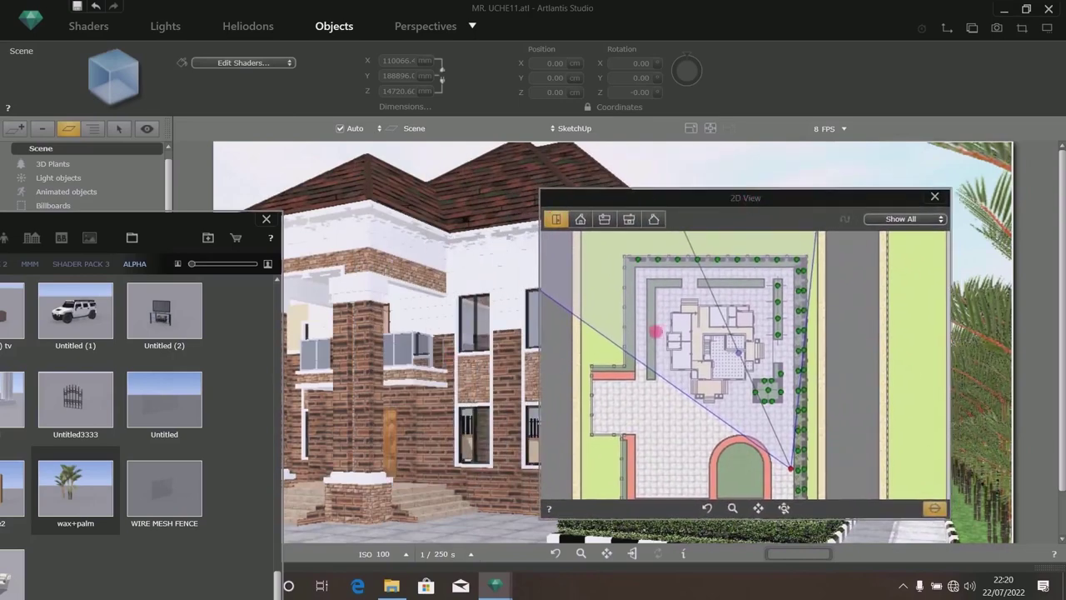
drag(178, 237, 56, 250)
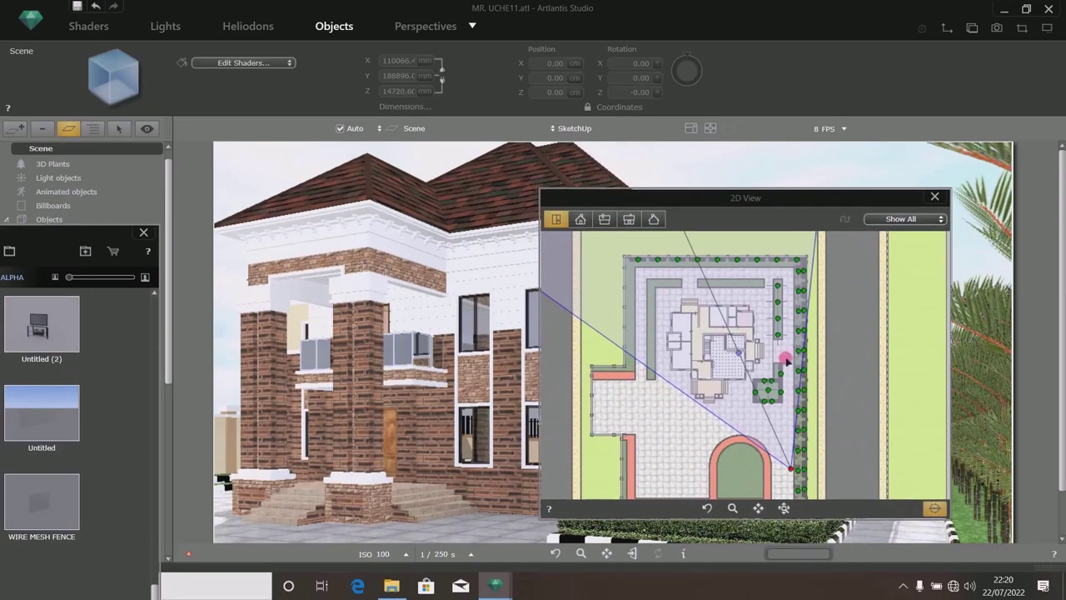
Duplicate the front areca palm beside the house and place the copy at the front end of the opposite inner grass strip, about X -308, Y 434 cm.
scroll(760, 337, up, 2)
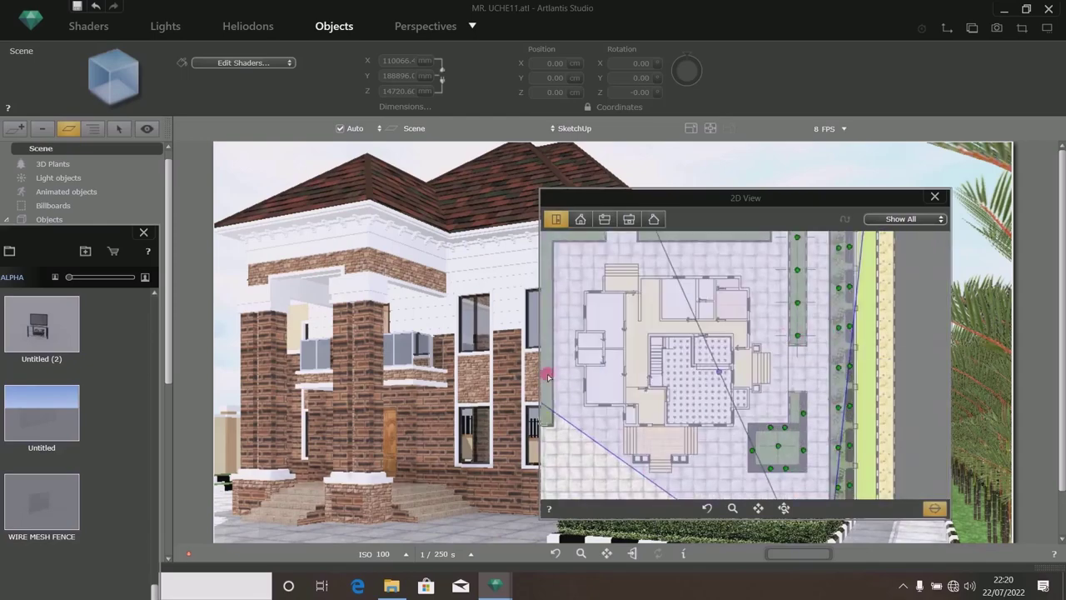
scroll(552, 385, down, 5)
scroll(547, 393, up, 5)
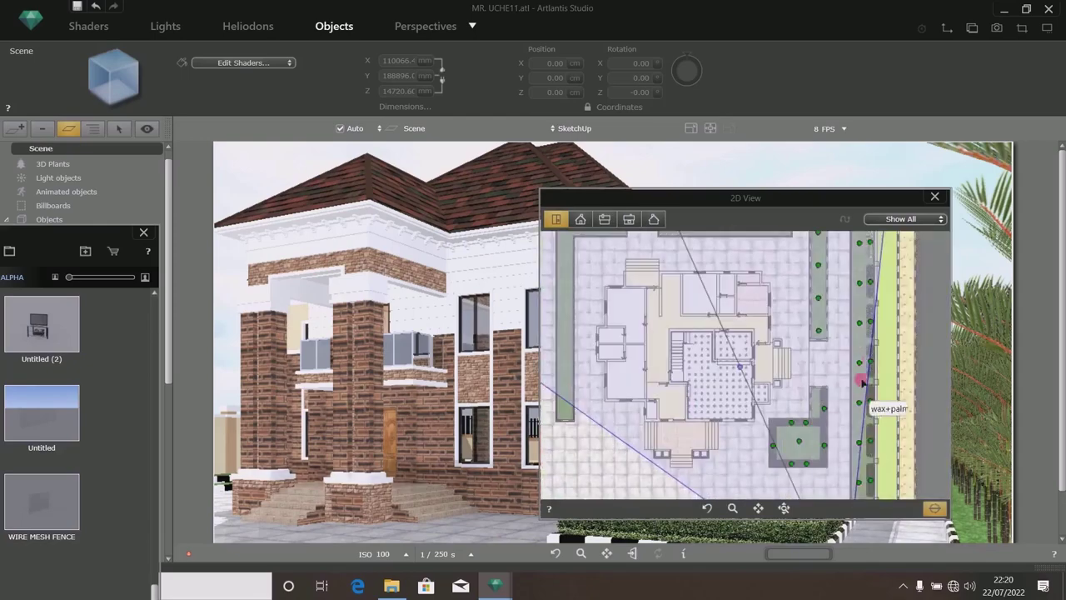
click(818, 332)
right_click(818, 332)
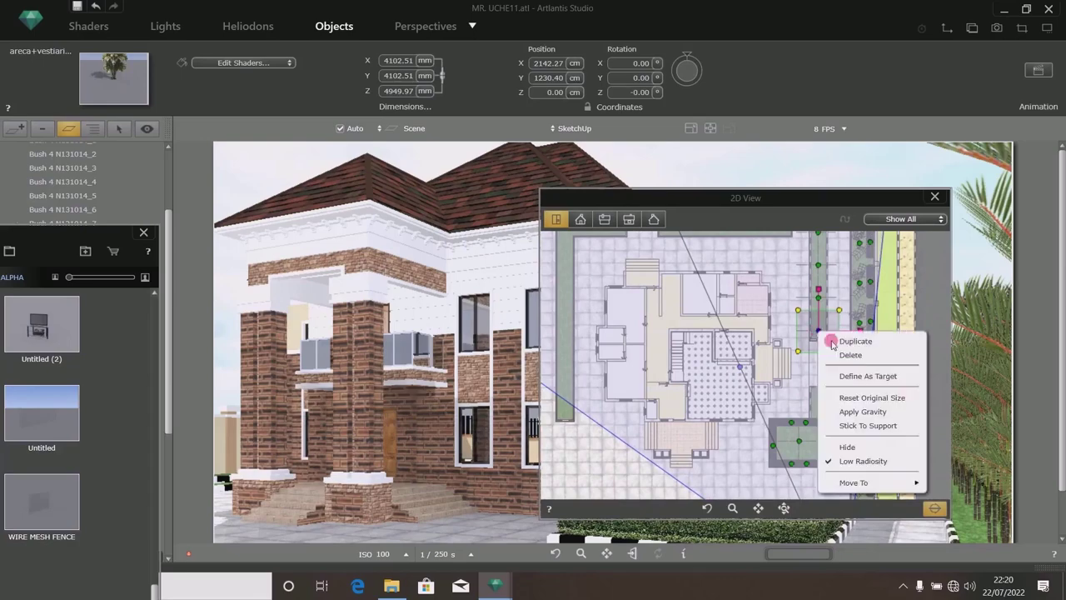
click(825, 337)
drag(818, 331, 563, 411)
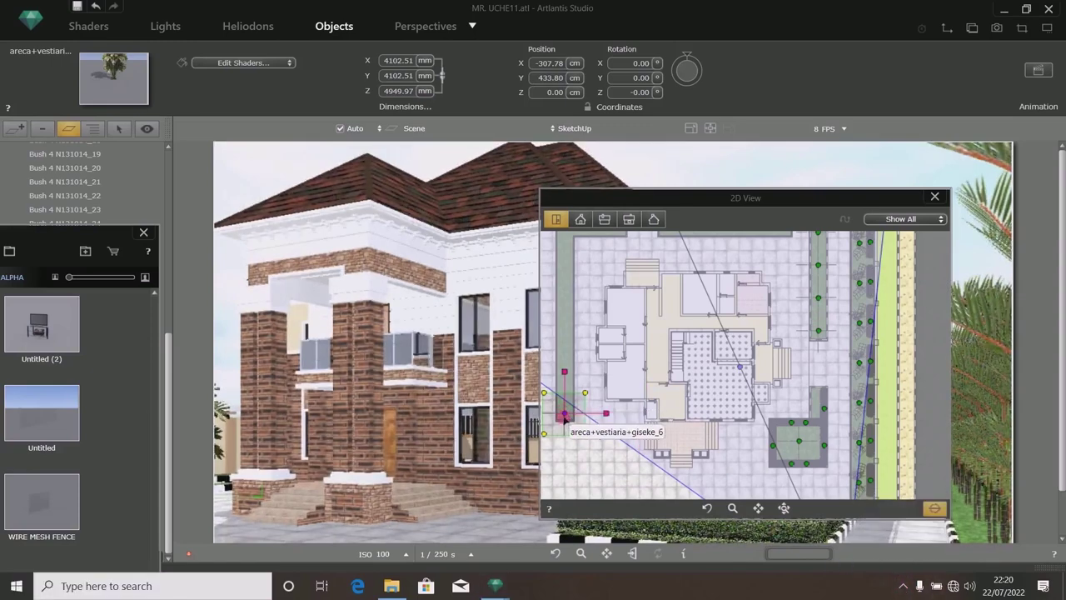
Distribute evenly spaced copies of the areca palm along the inner grass strip, from its front end to the rear corner.
drag(575, 412, 629, 313)
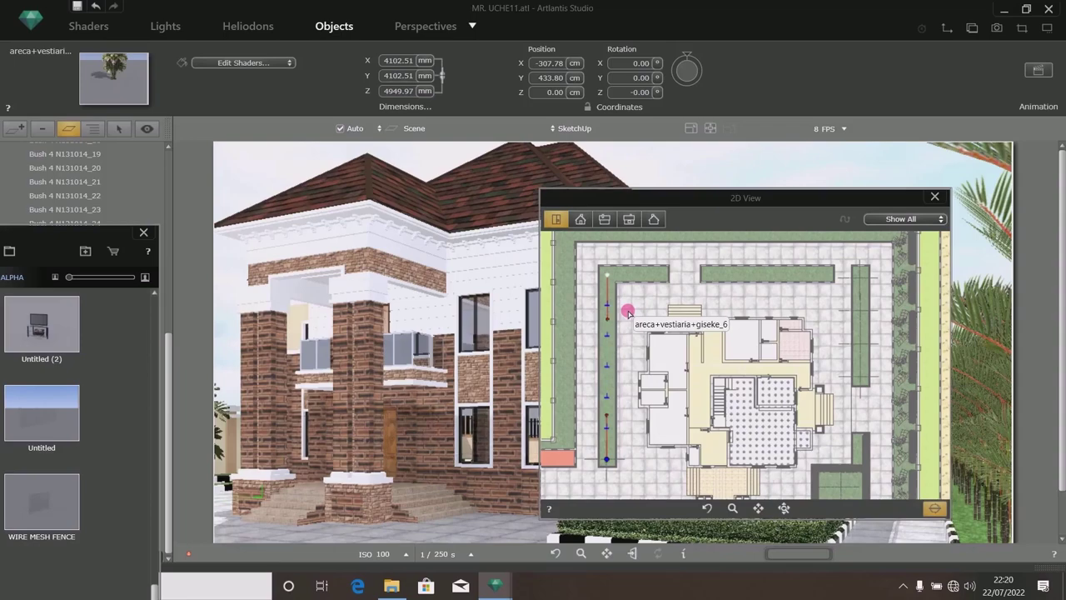
key(ctrl+a)
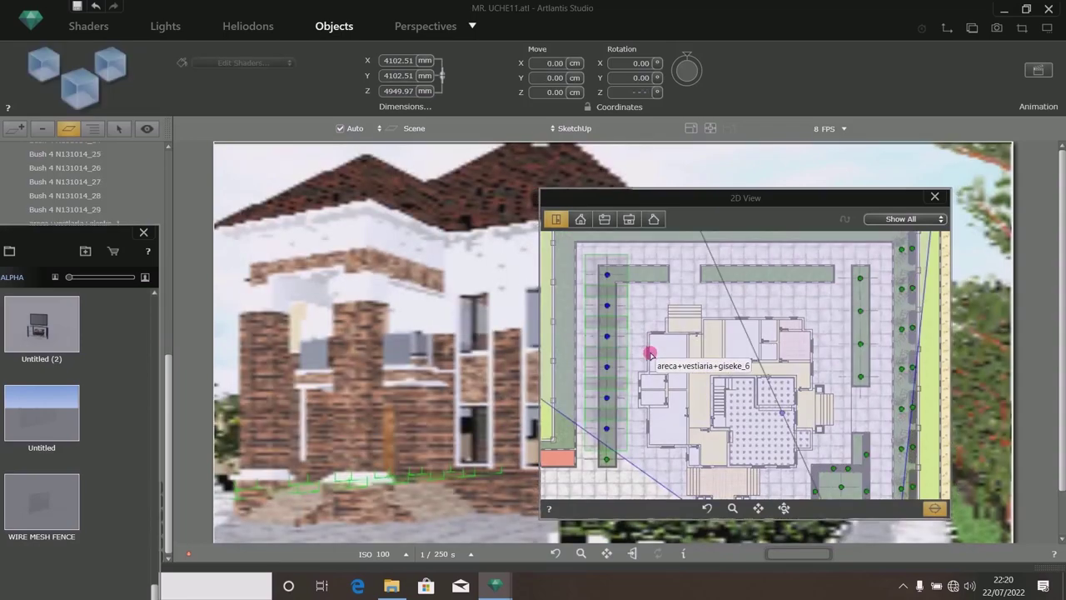
click(607, 397)
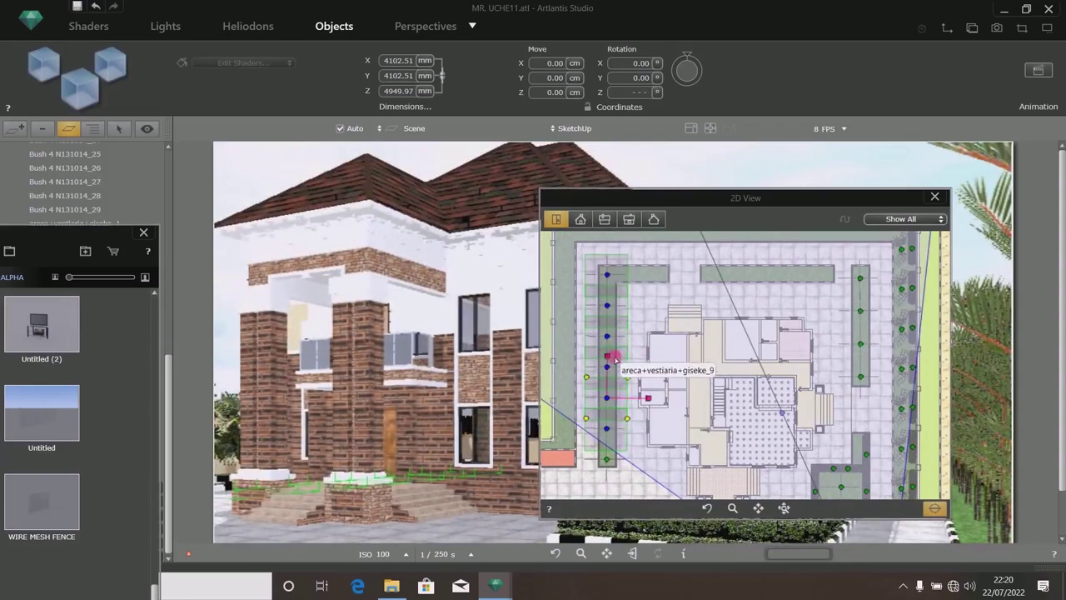
mouse_move(616, 360)
mouse_down()
mouse_move(757, 353)
mouse_move(775, 319)
mouse_move(769, 249)
mouse_move(597, 262)
mouse_up()
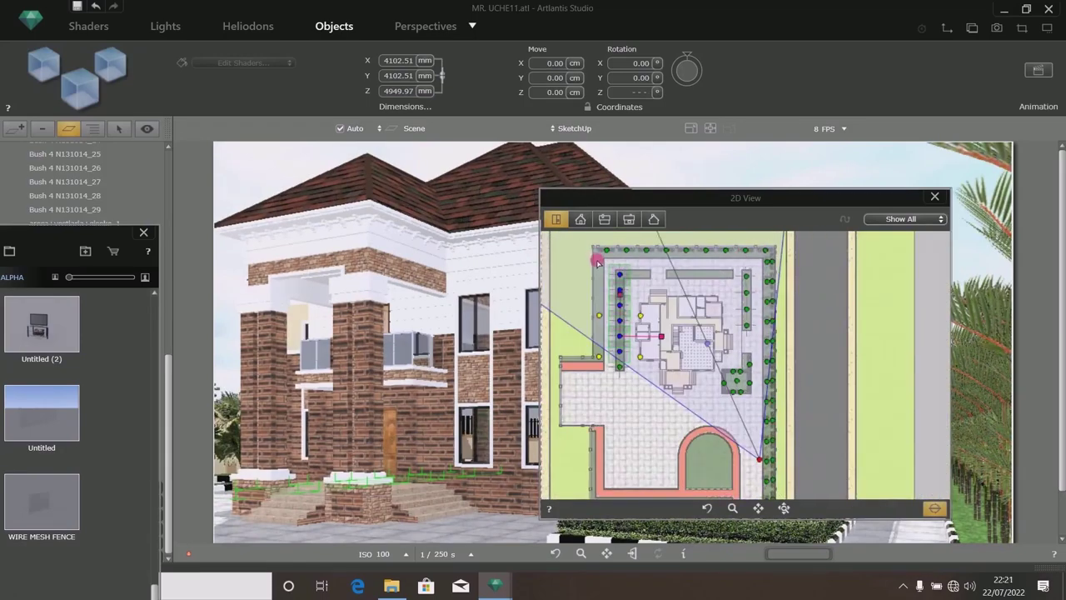
Duplicate a run of hedge bushes from the side boundary and move the copies to the rear corner of the opposite boundary strip.
mouse_move(811, 270)
mouse_down()
mouse_move(767, 238)
mouse_move(820, 498)
mouse_move(816, 404)
mouse_move(865, 357)
mouse_up()
right_click(848, 350)
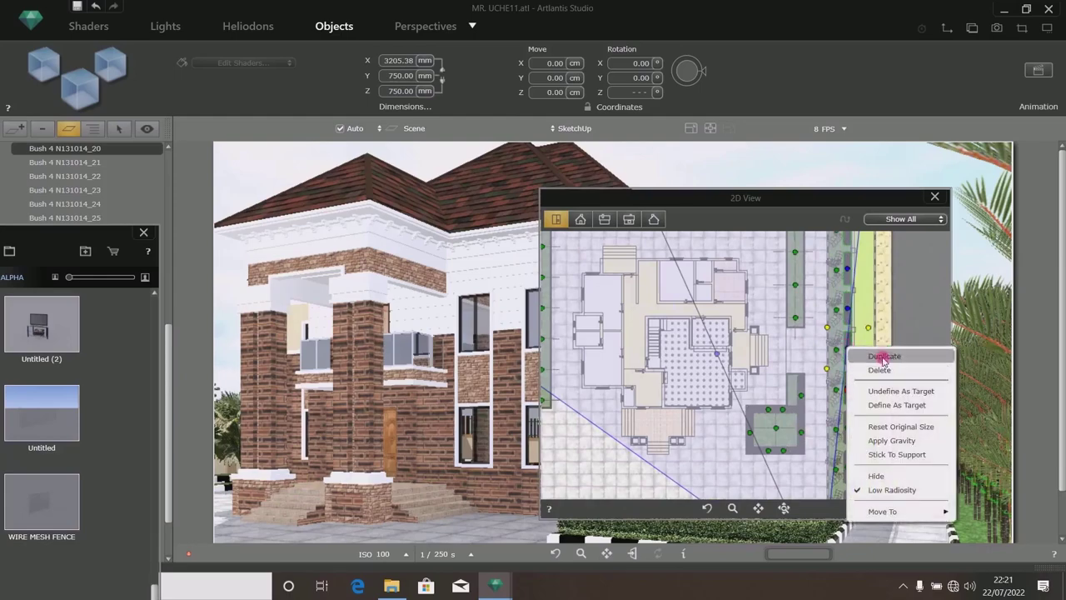
click(884, 359)
scroll(862, 375, down, 3)
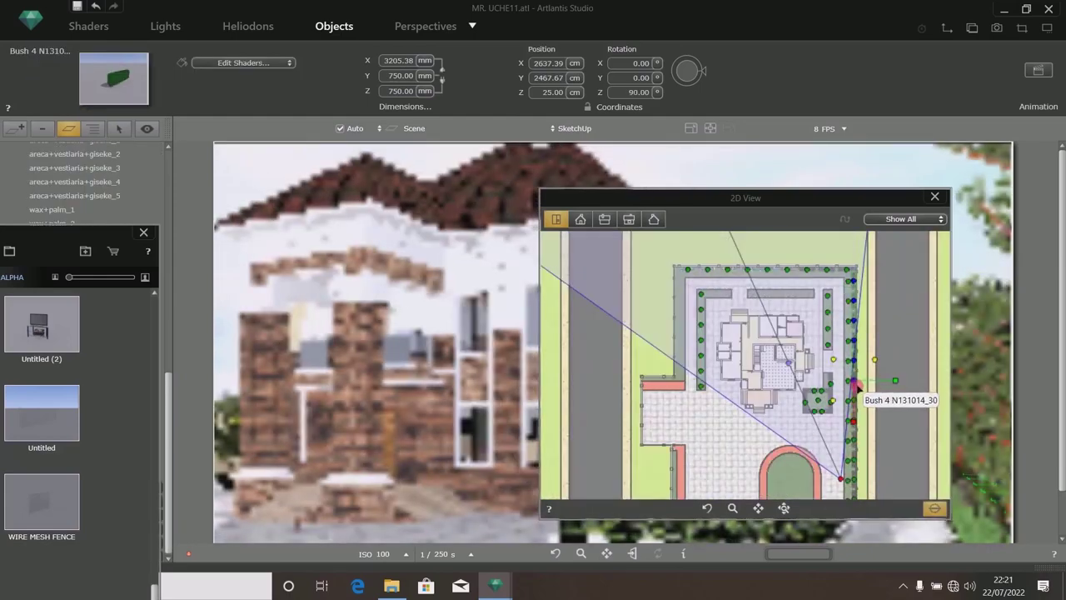
drag(855, 385, 683, 278)
Nudge the copied row of hedge bushes off the boundary wall and onto the grass strip, and check their alignment.
scroll(677, 310, up, 5)
scroll(676, 310, down, 3)
scroll(654, 284, up, 5)
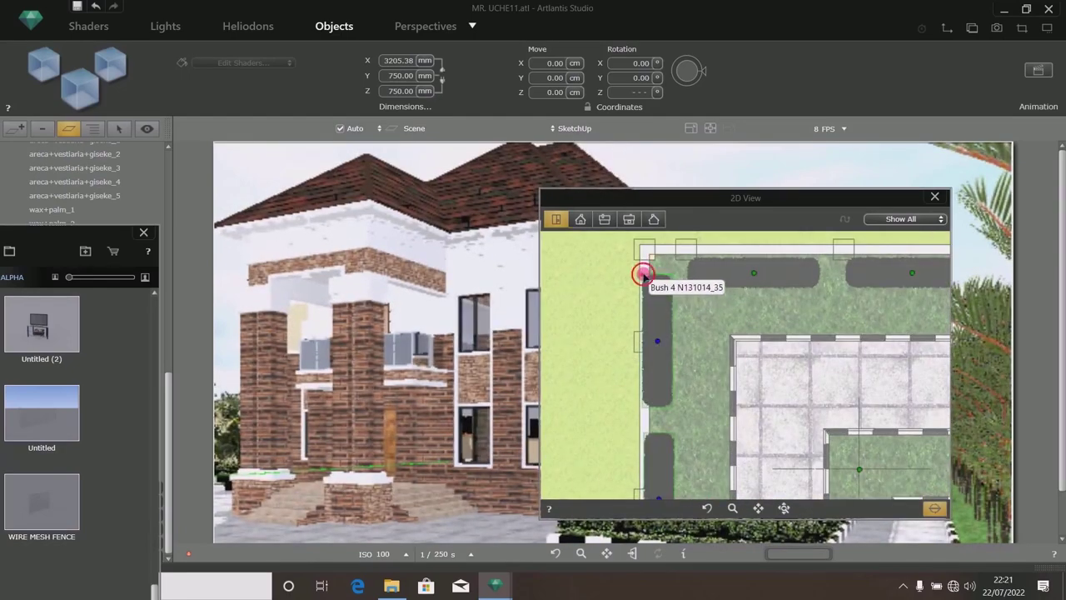
scroll(658, 268, down, 2)
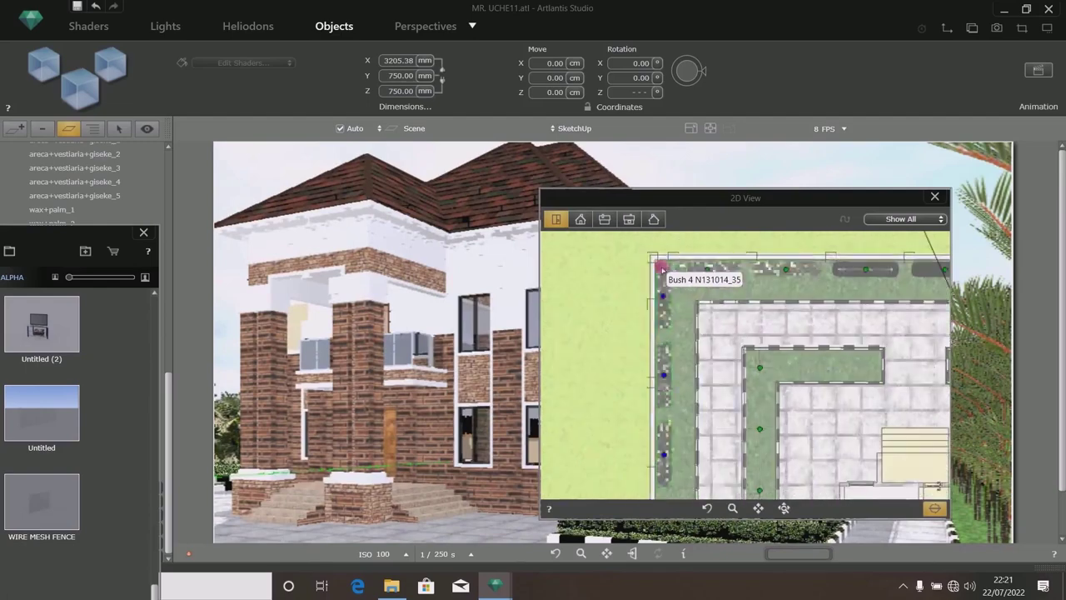
drag(662, 268, 673, 331)
scroll(671, 330, up, 4)
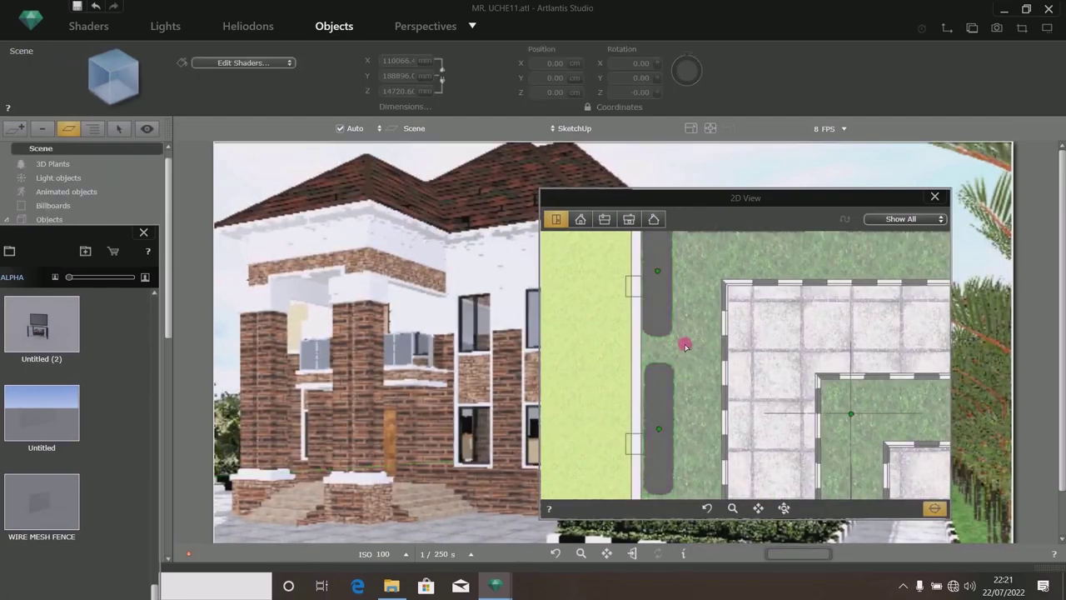
scroll(685, 346, down, 2)
click(669, 423)
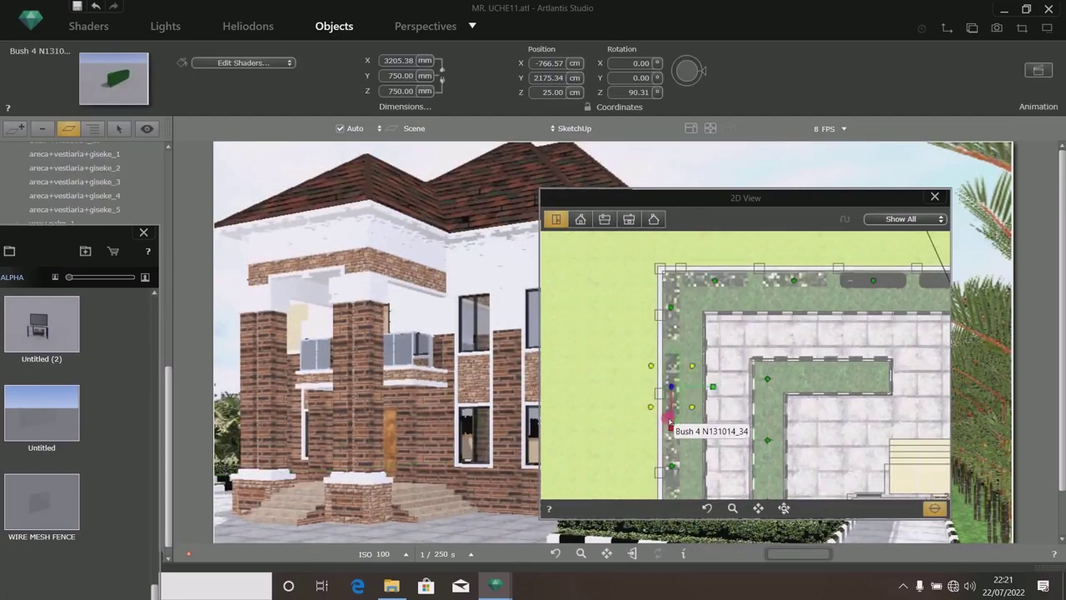
scroll(669, 423, up, 3)
drag(662, 424, 679, 401)
scroll(675, 402, down, 2)
scroll(676, 392, up, 2)
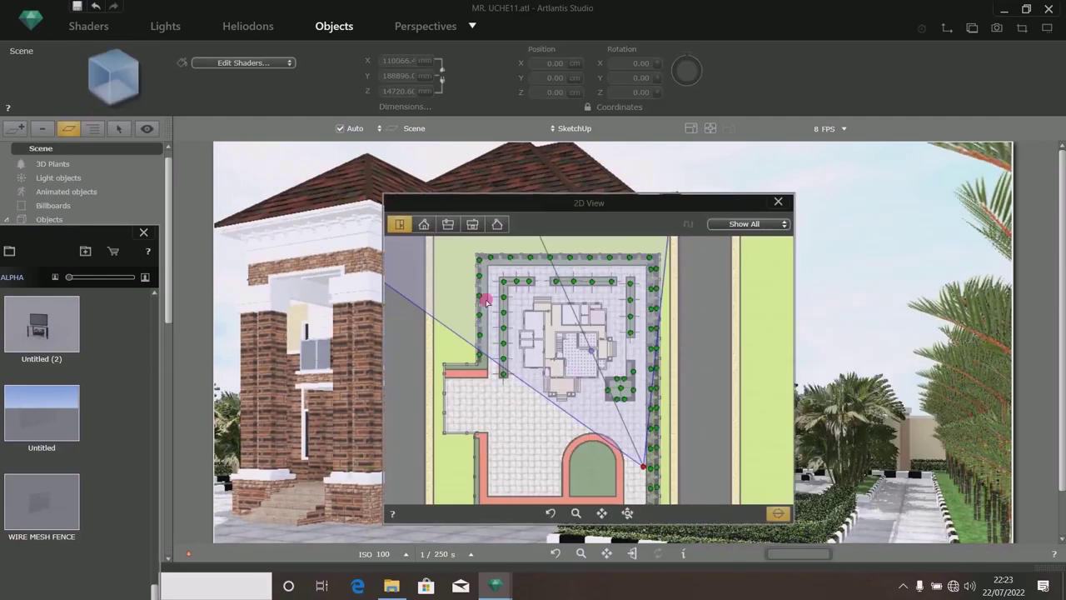
Duplicate the rear group of wax palms on the boundary strip and move the copies across to the opposite side of the house.
scroll(485, 298, up, 2)
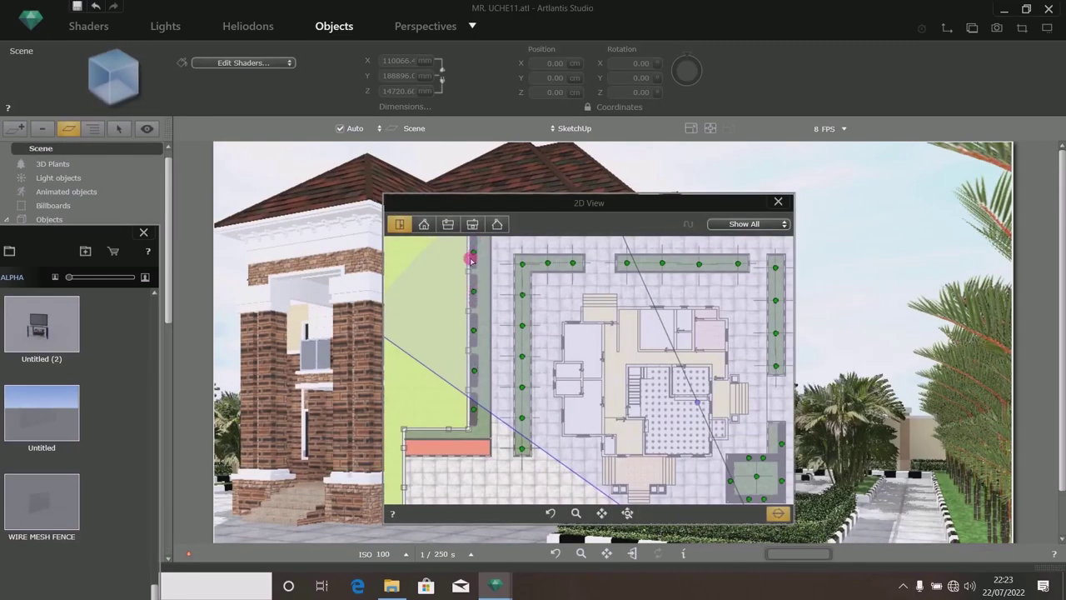
scroll(572, 331, down, 2)
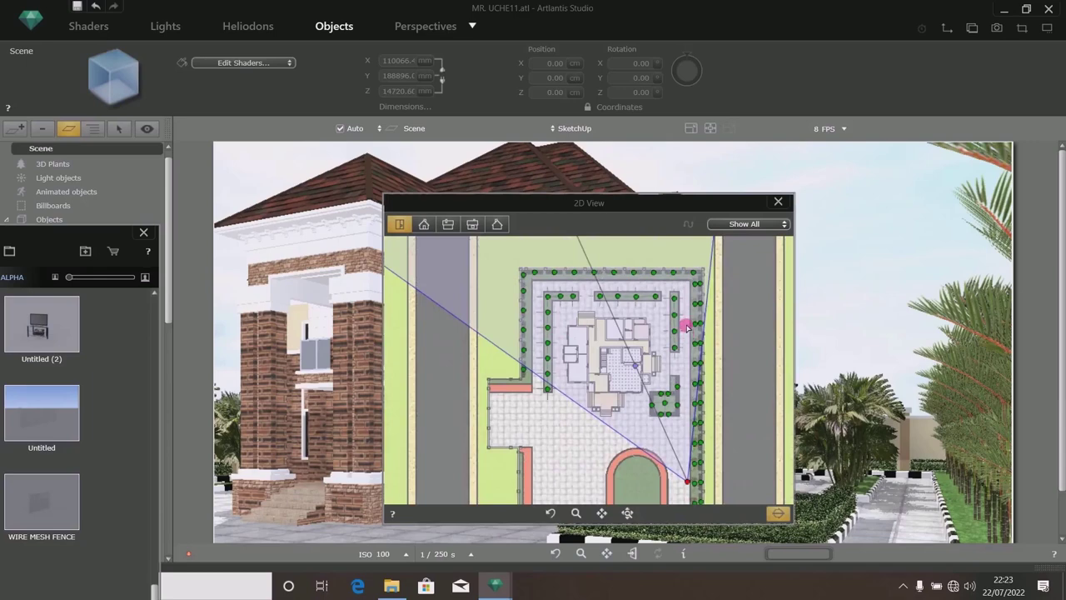
scroll(691, 258, up, 2)
scroll(688, 263, down, 2)
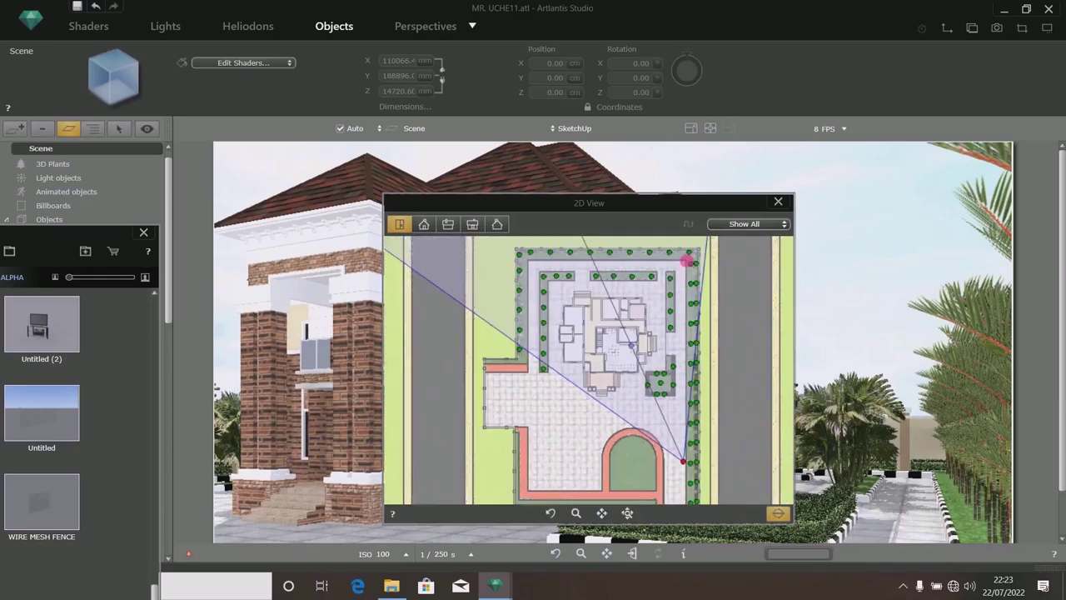
click(693, 389)
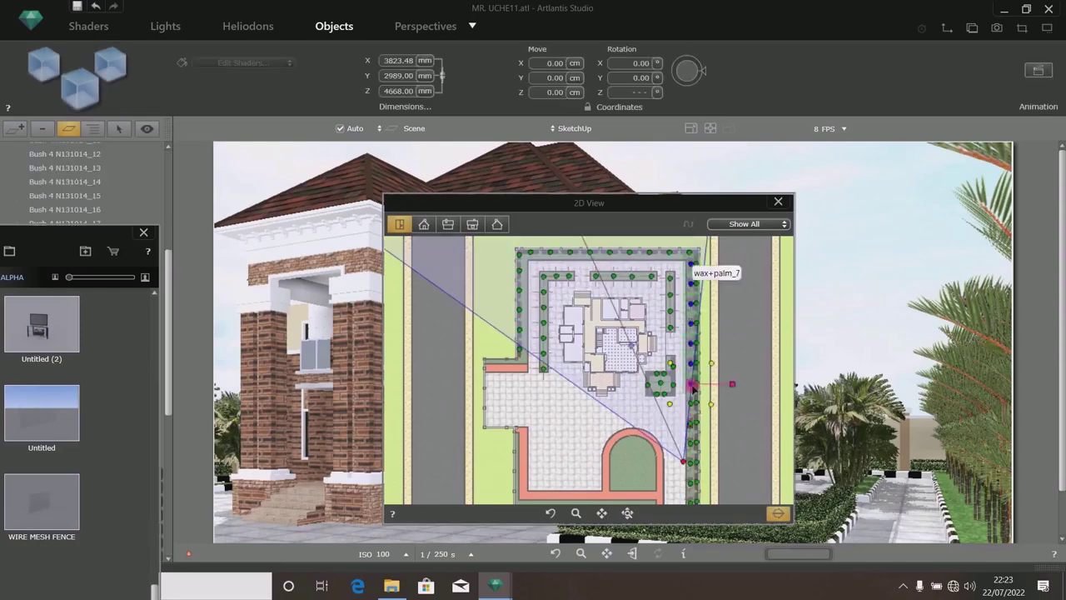
right_click(692, 365)
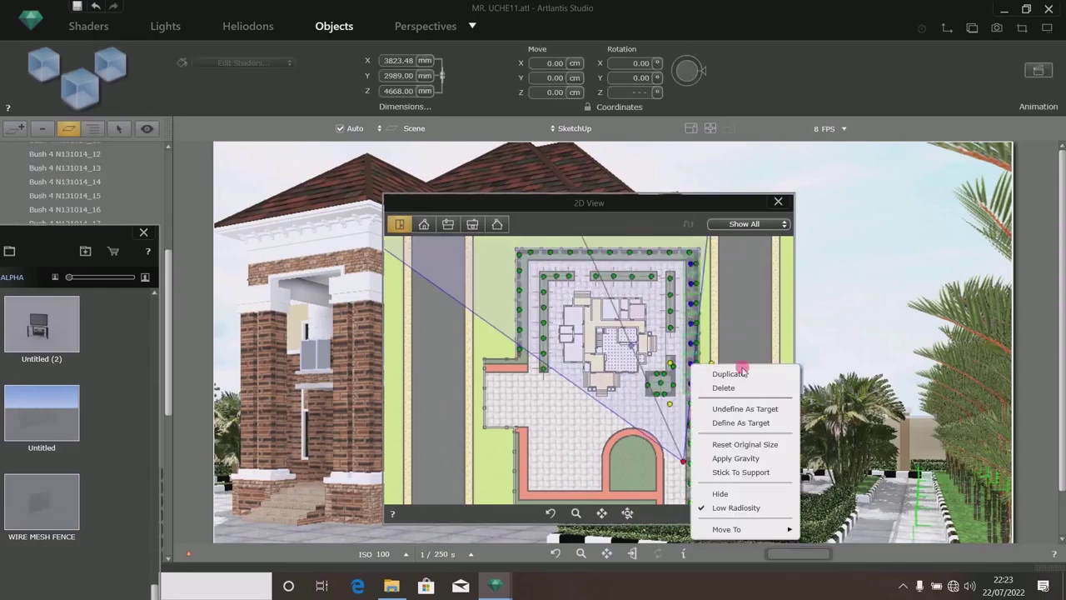
click(736, 370)
scroll(700, 379, up, 3)
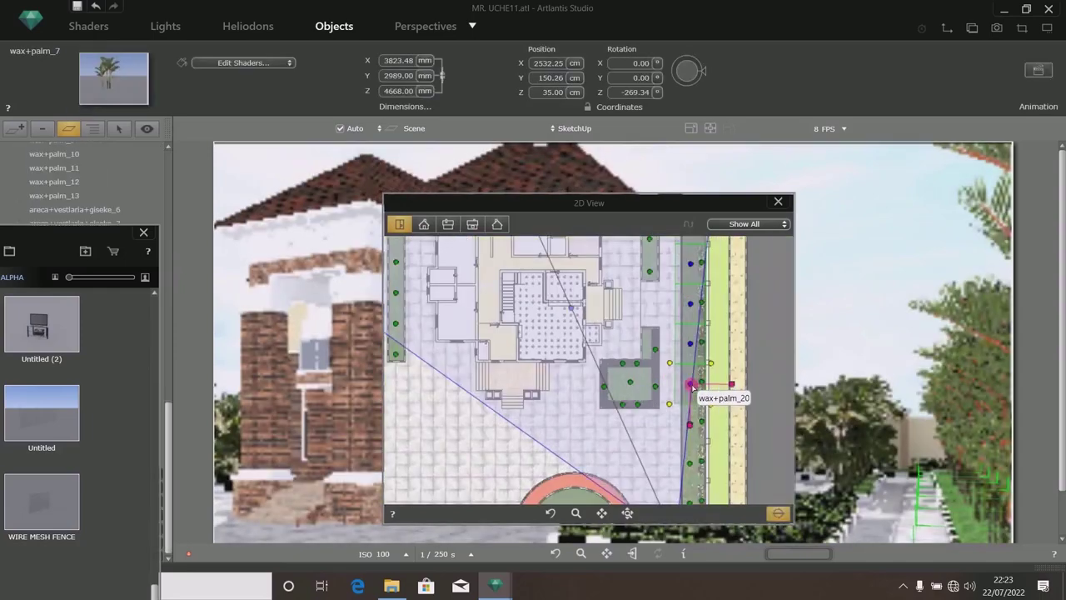
click(466, 352)
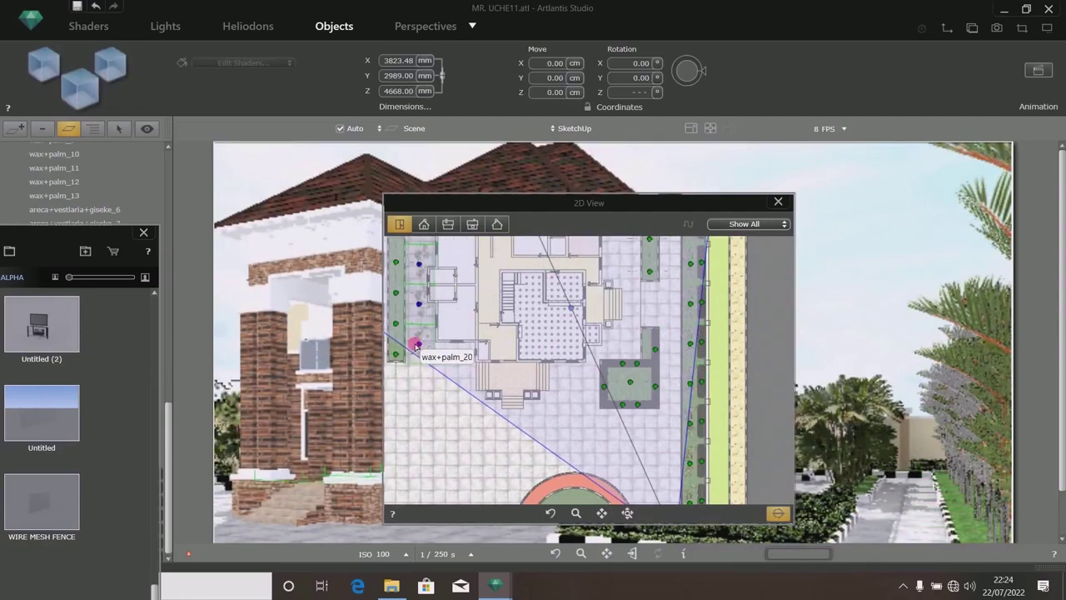
Move the copied wax palms onto the opposite boundary grass strip, lining them up beside its row of hedge bushes.
scroll(425, 346, down, 3)
click(422, 349)
scroll(423, 351, up, 3)
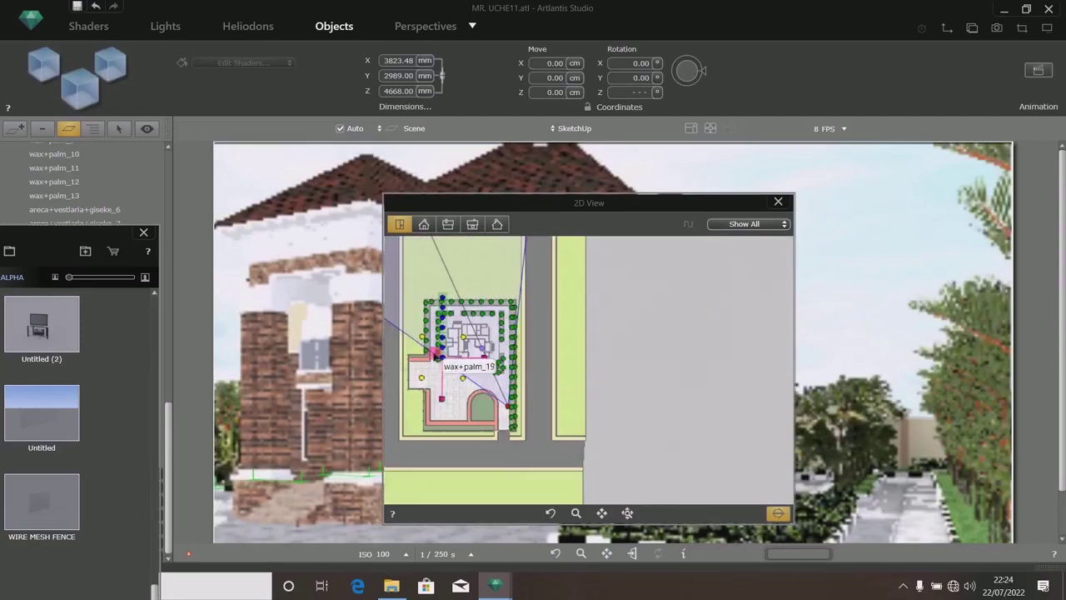
drag(517, 392, 464, 367)
scroll(468, 364, down, 3)
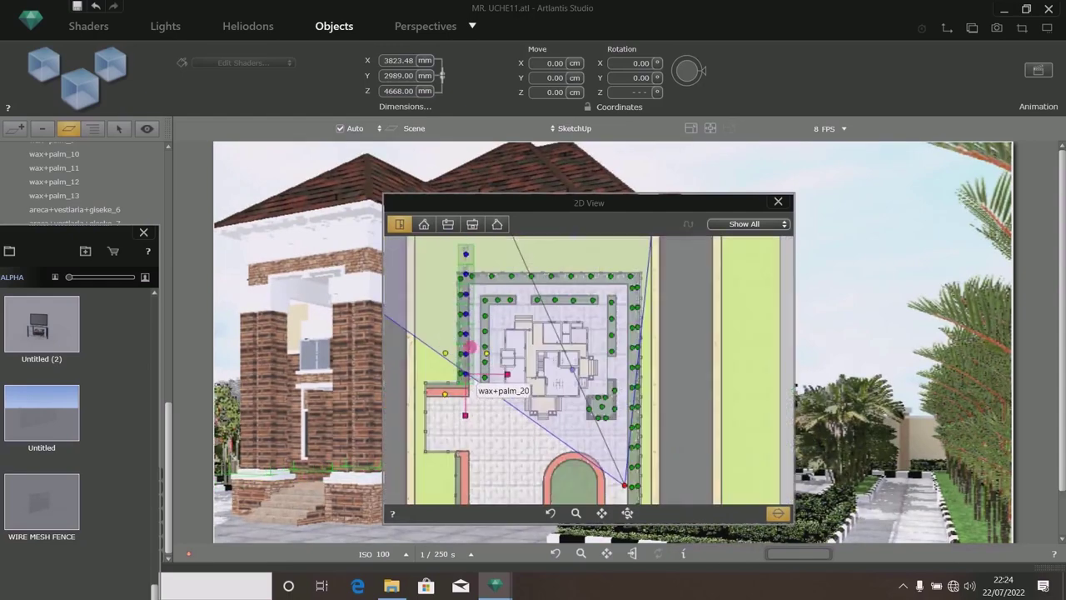
scroll(492, 275, up, 3)
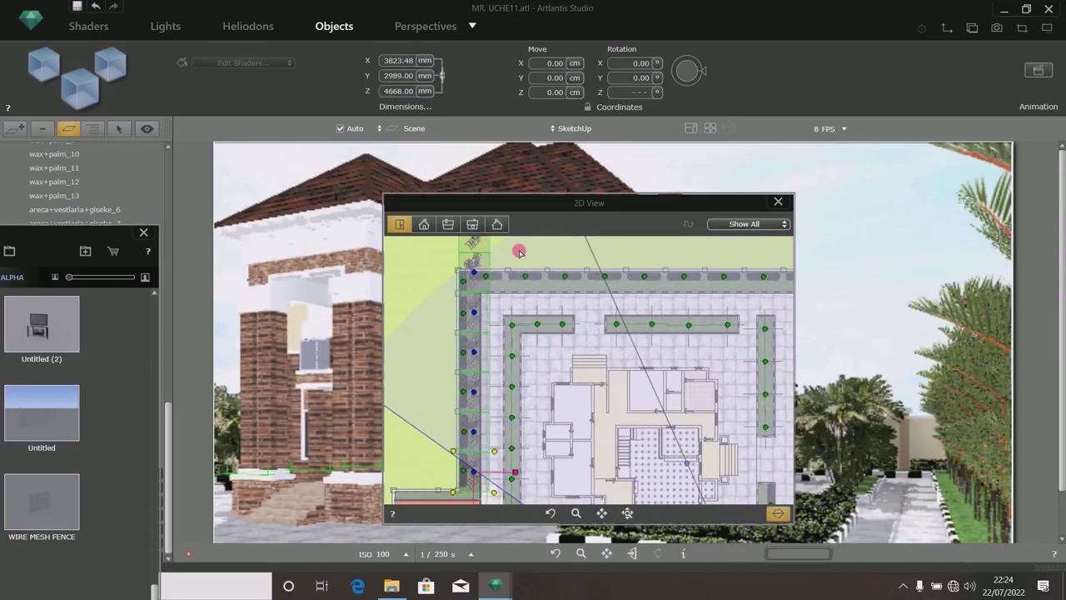
Delete the two surplus wax palm copies at and beyond the rear corner of the boundary strip.
click(520, 250)
click(474, 267)
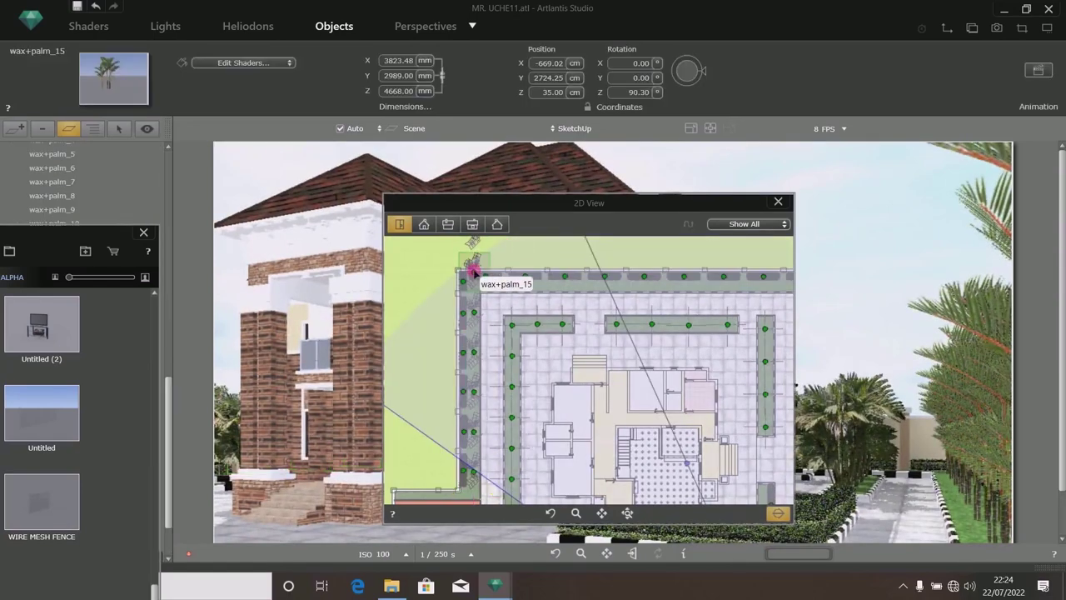
right_click(474, 272)
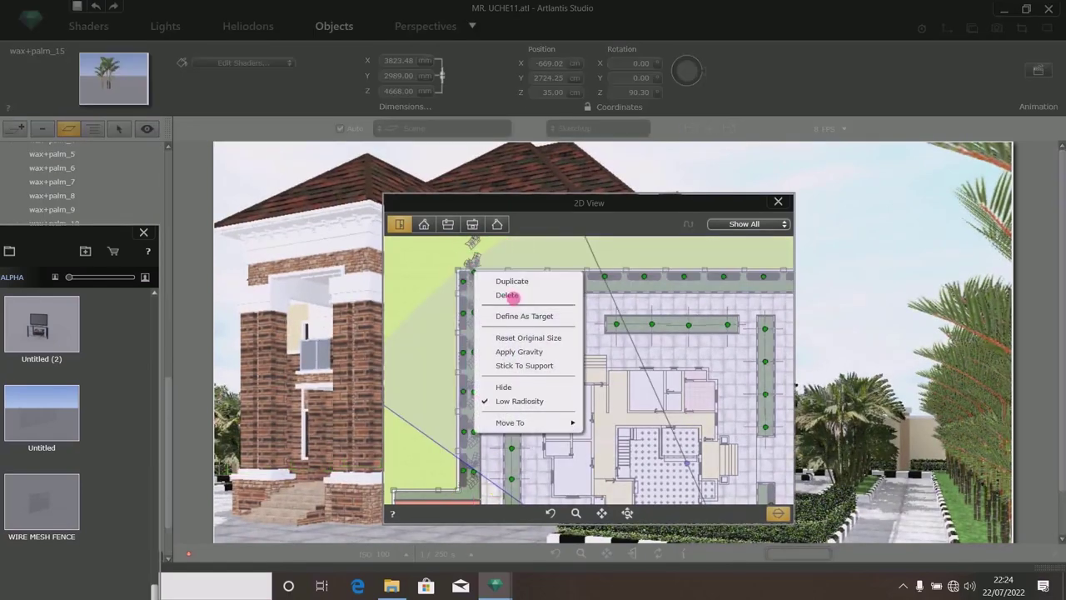
click(512, 296)
scroll(472, 296, down, 2)
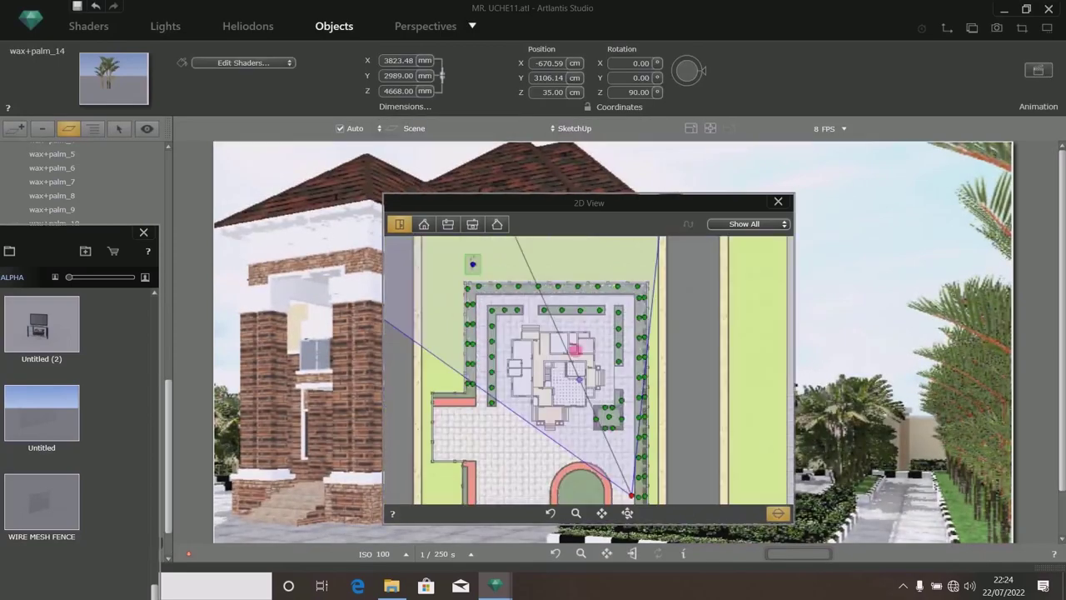
right_click(476, 267)
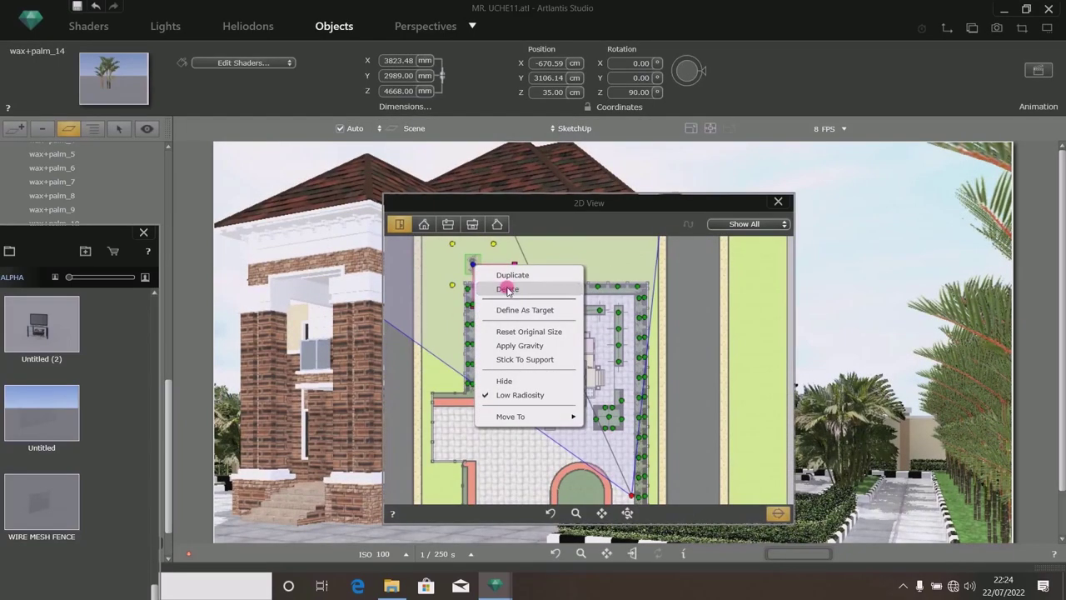
click(507, 289)
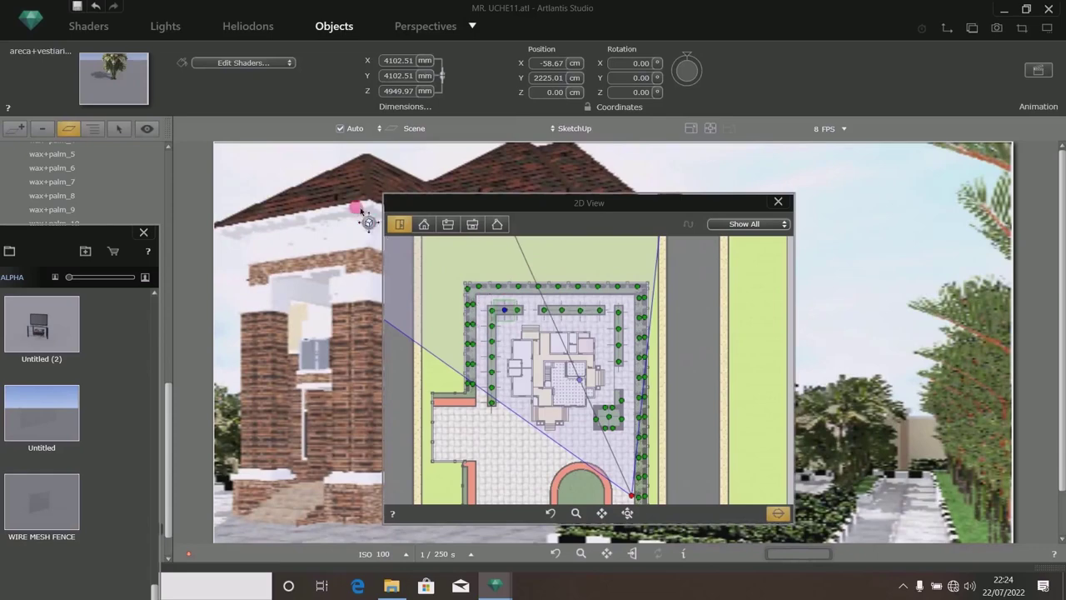
Save the scene file and move the 2D plan view clear of the house facade.
key(ctrl+s)
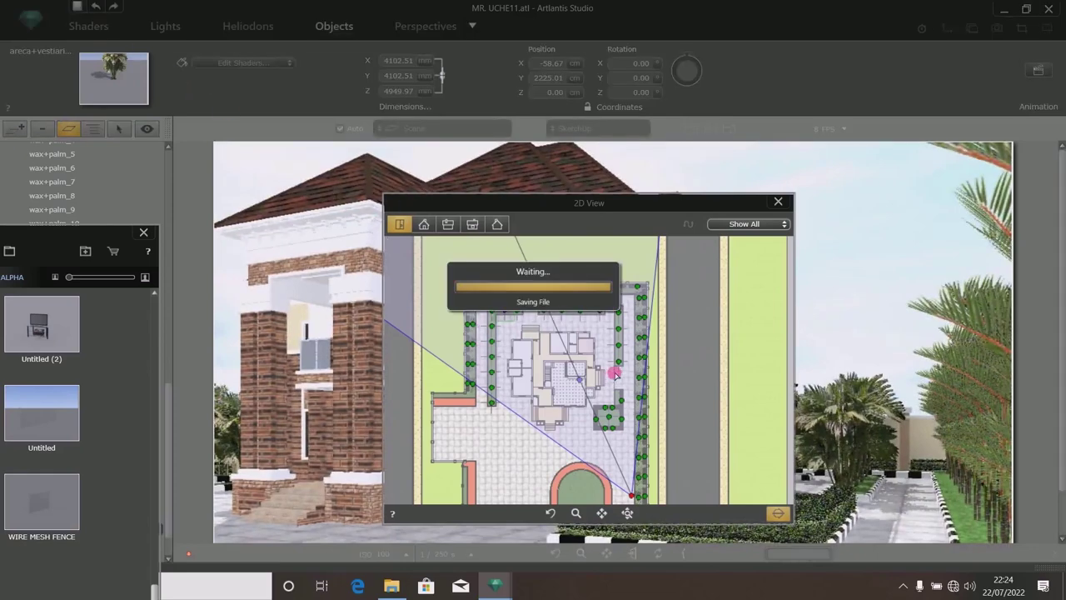
drag(730, 203, 835, 92)
click(614, 340)
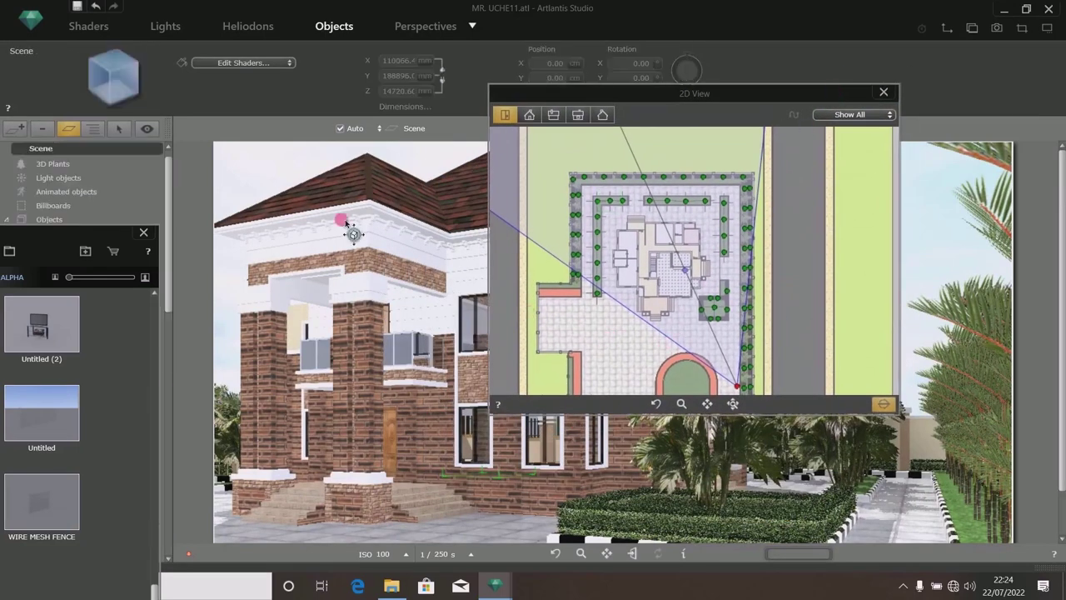
click(75, 8)
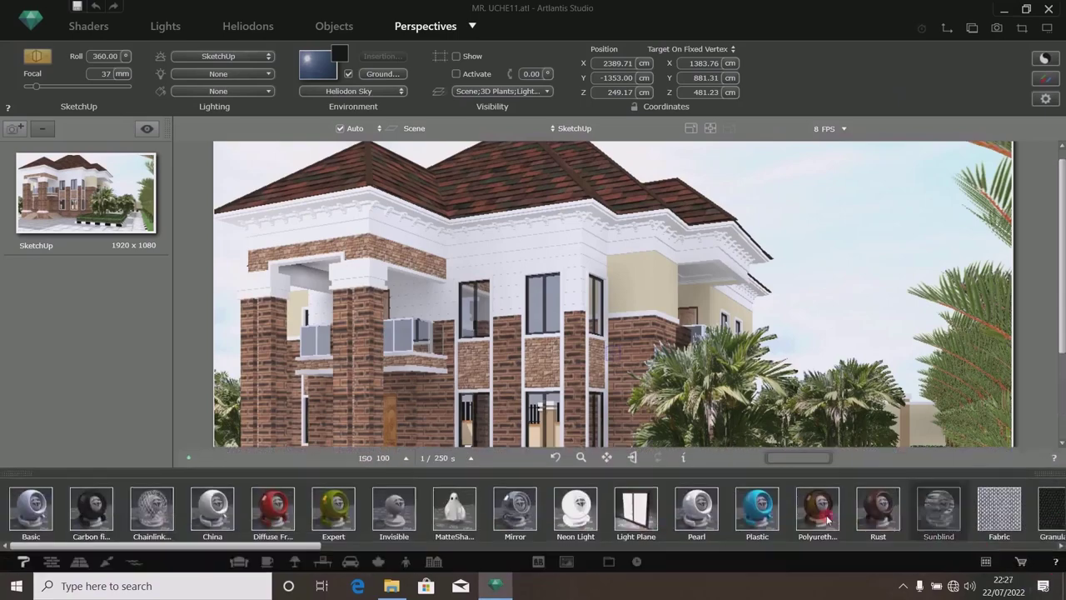
Open the media catalog and show the custom ALPHA object collection.
click(992, 558)
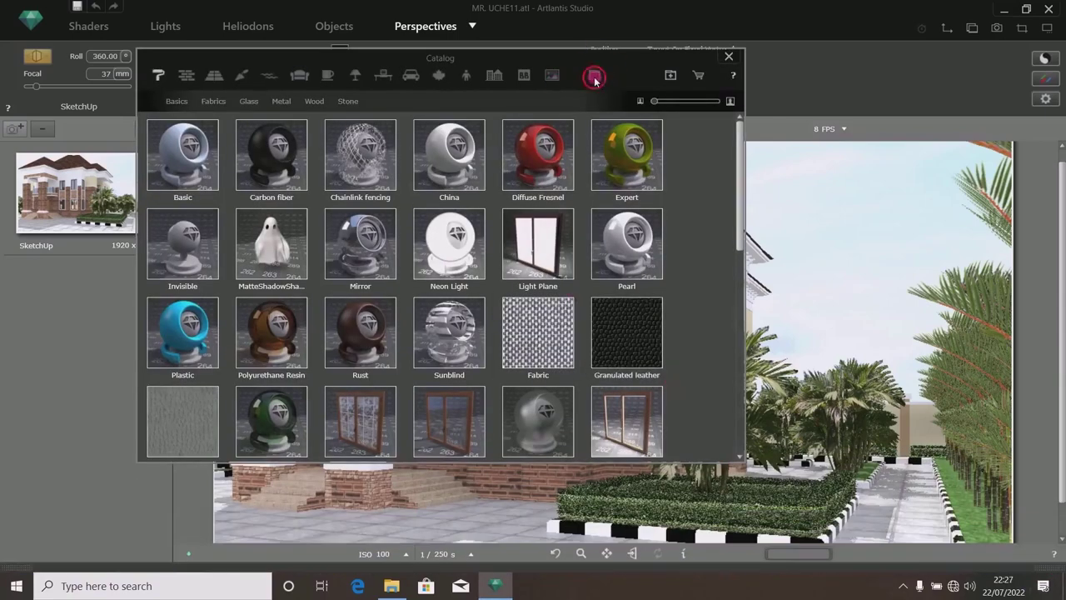
click(594, 76)
click(621, 101)
click(622, 102)
click(597, 102)
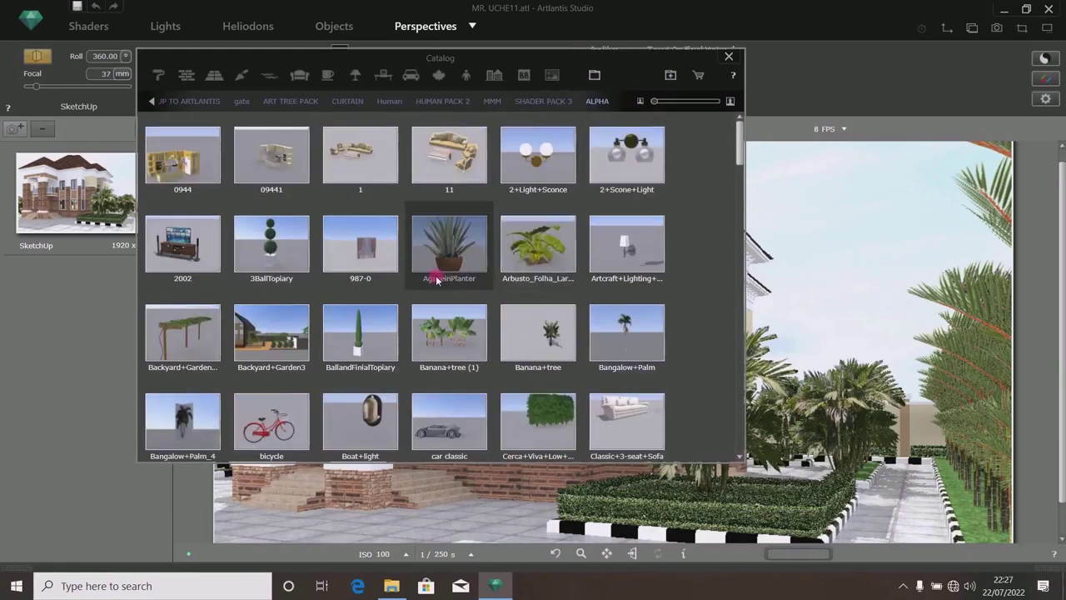
Look through the ALPHA collection for a topiary plant suited to the front of the house.
scroll(464, 293, down, 2)
scroll(465, 296, up, 2)
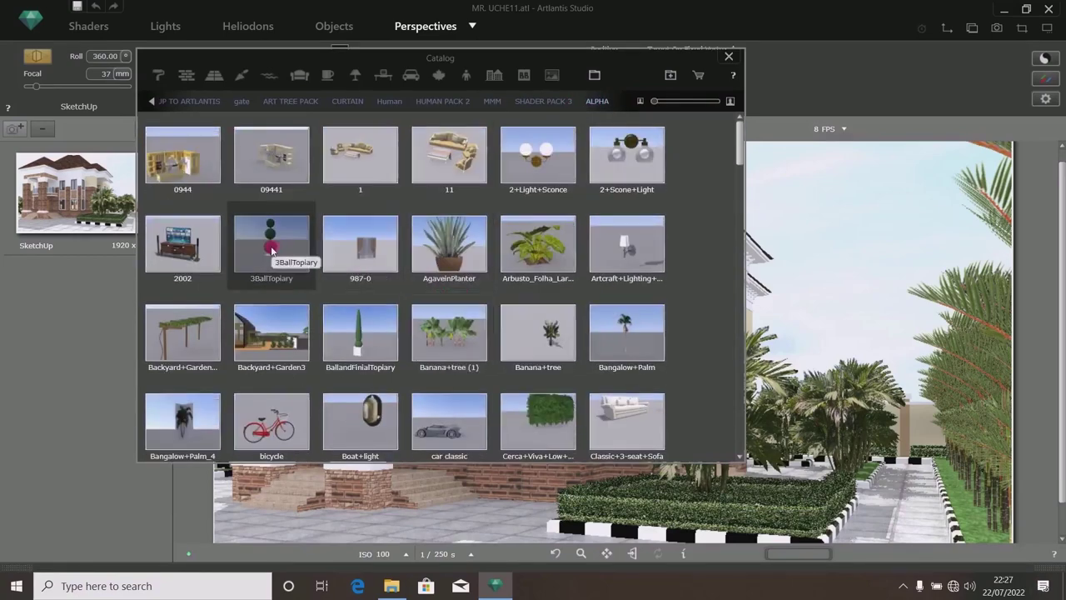
scroll(271, 249, down, 2)
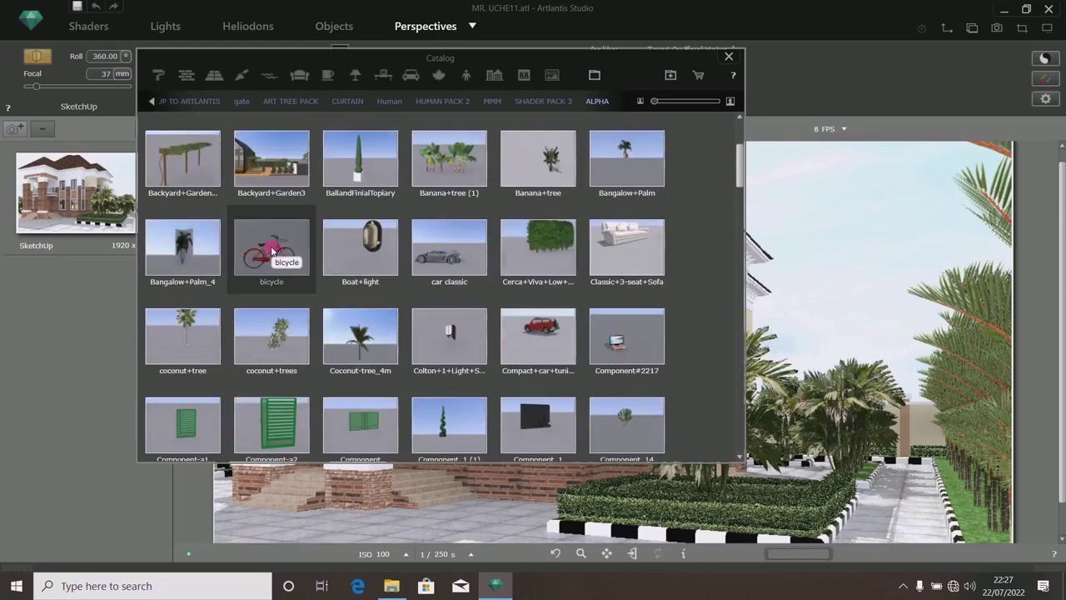
scroll(271, 250, down, 2)
scroll(272, 250, down, 2)
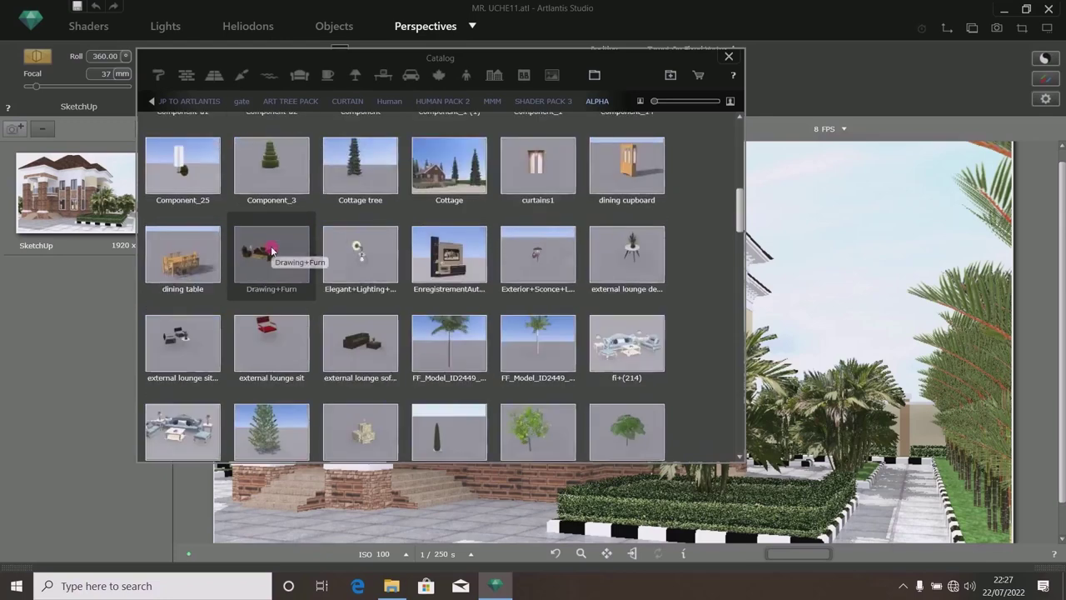
scroll(272, 250, down, 2)
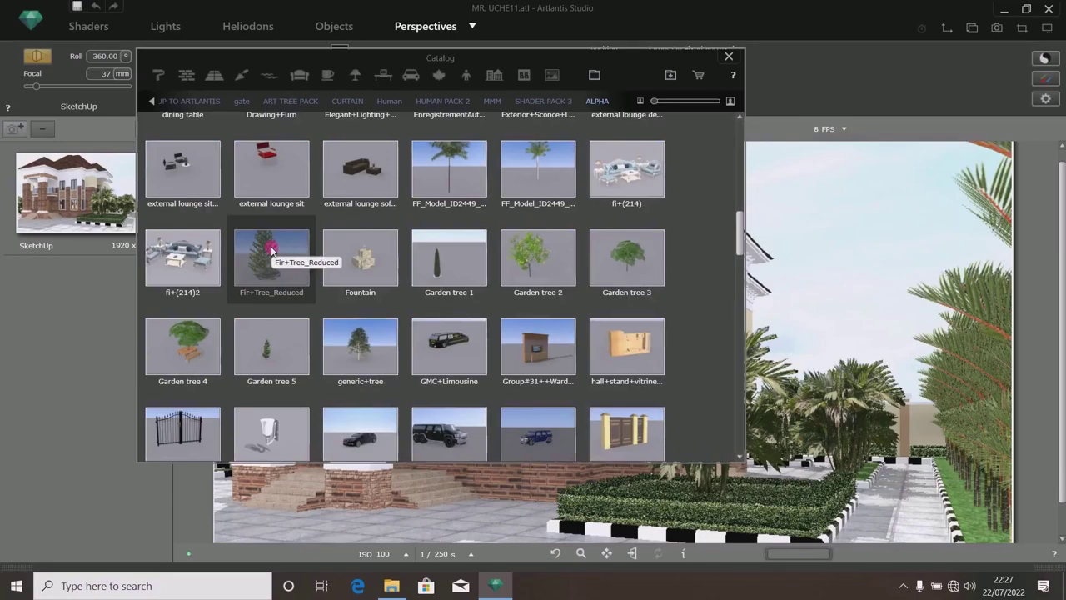
scroll(271, 250, down, 6)
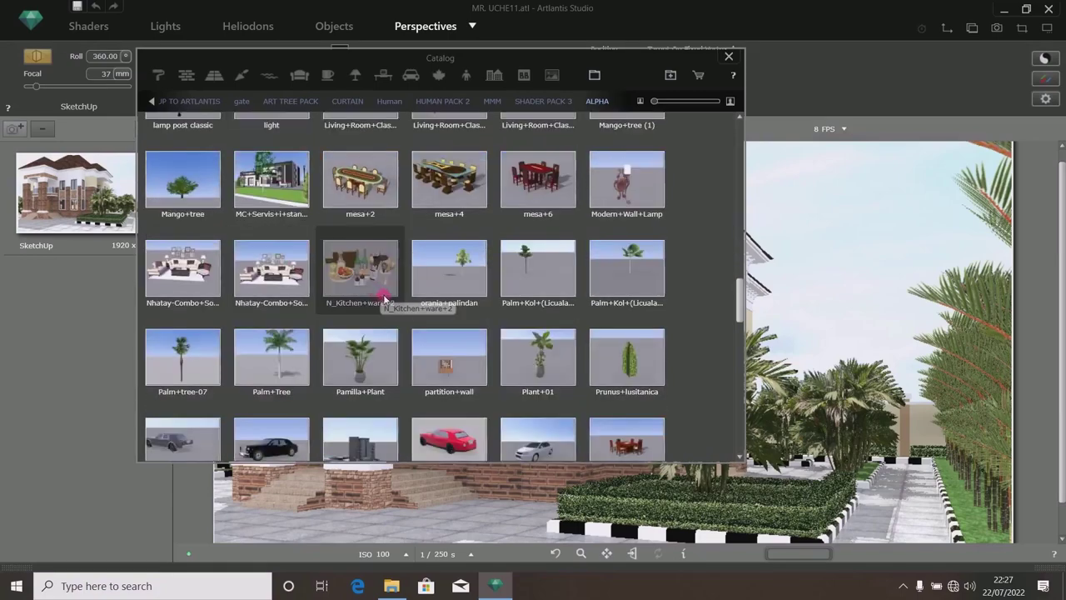
scroll(384, 297, down, 2)
scroll(384, 297, down, 4)
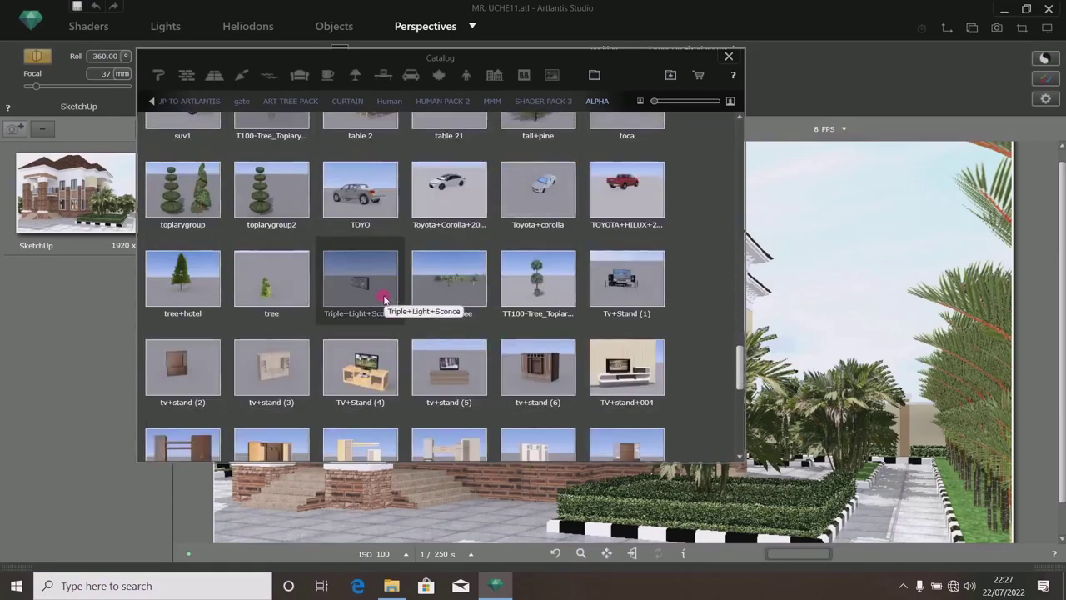
scroll(384, 297, down, 2)
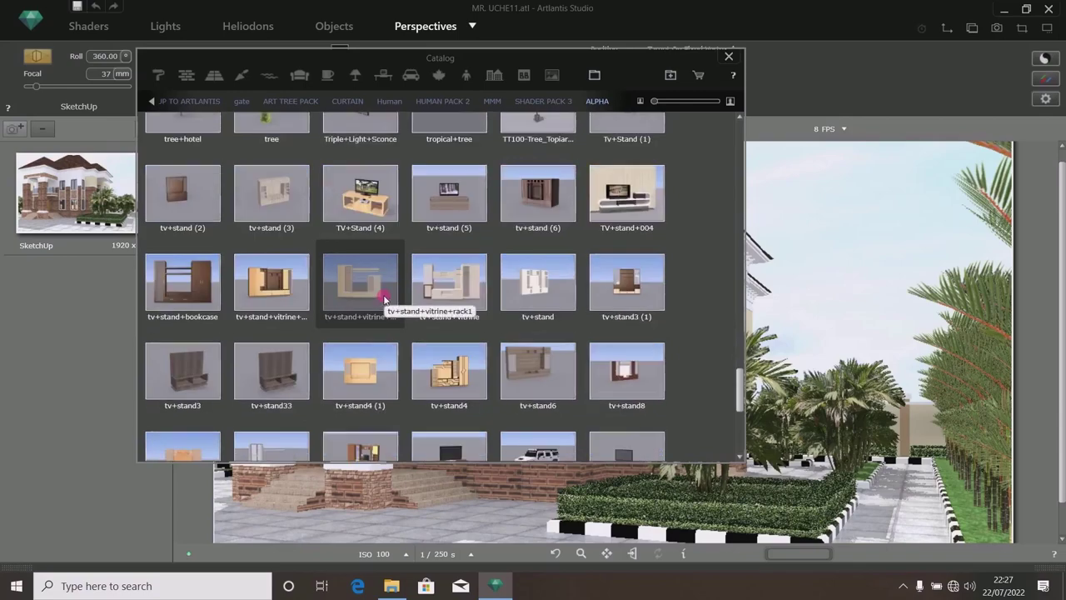
scroll(384, 298, up, 10)
scroll(395, 286, up, 6)
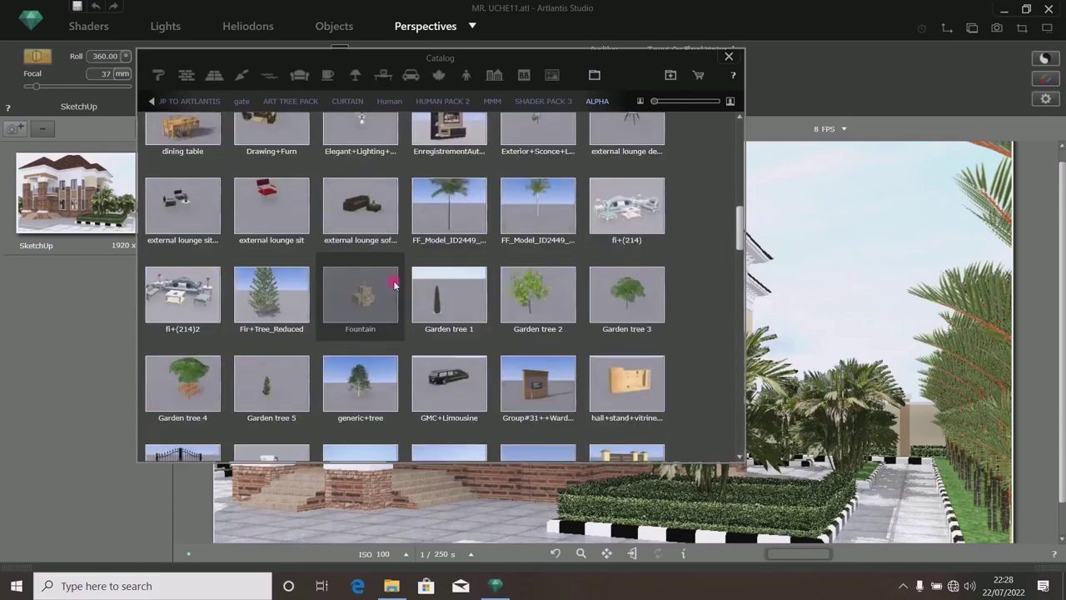
scroll(395, 285, down, 4)
scroll(395, 285, down, 6)
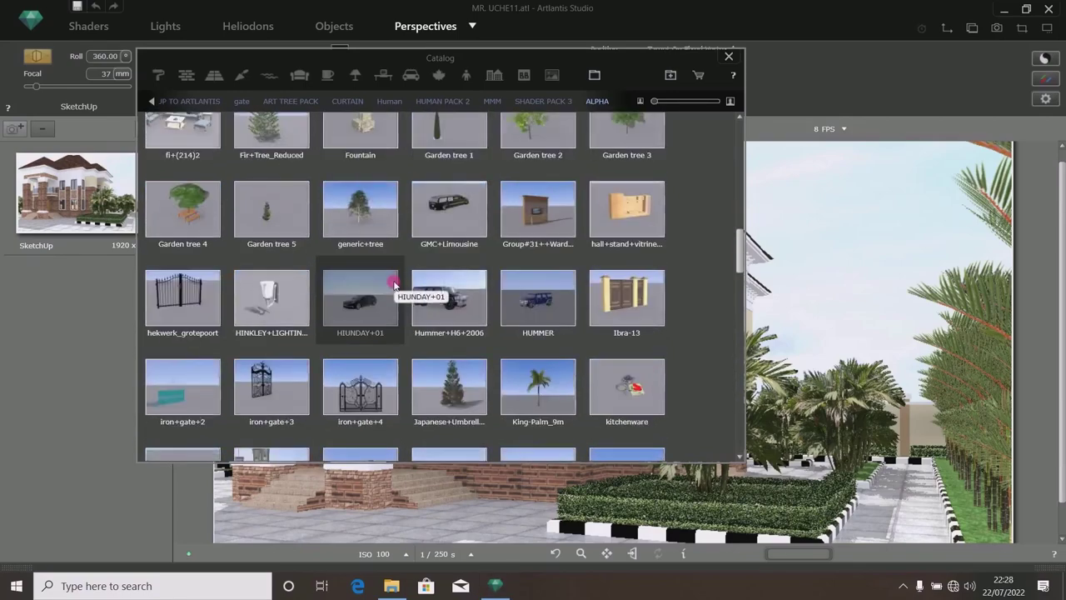
scroll(395, 286, down, 2)
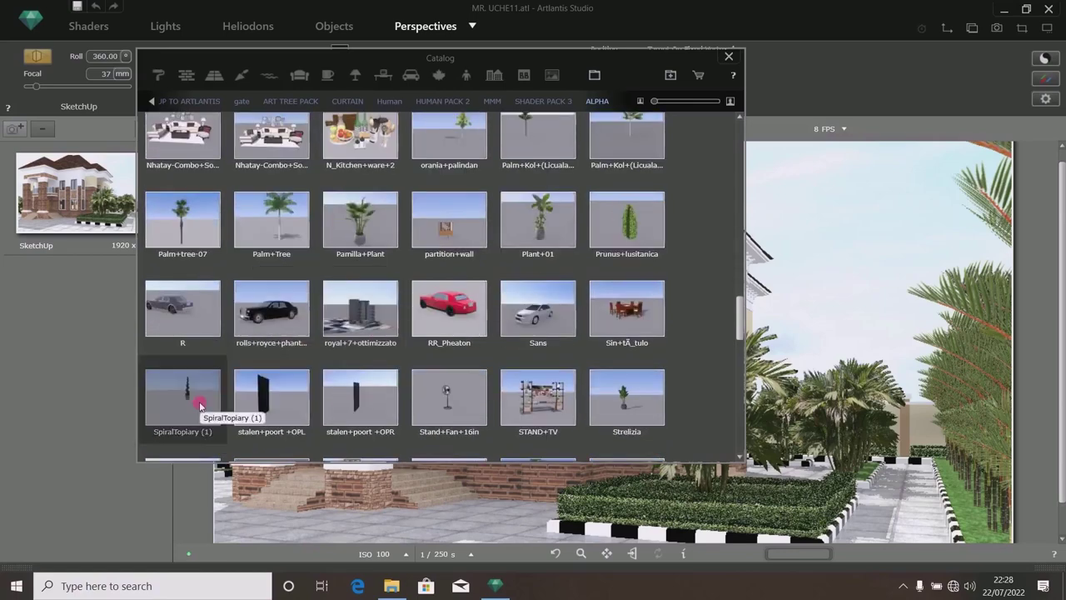
Place SpiralTopiary (1) on the paving in front of the house and scale it to about 421 cm tall.
drag(185, 403, 493, 508)
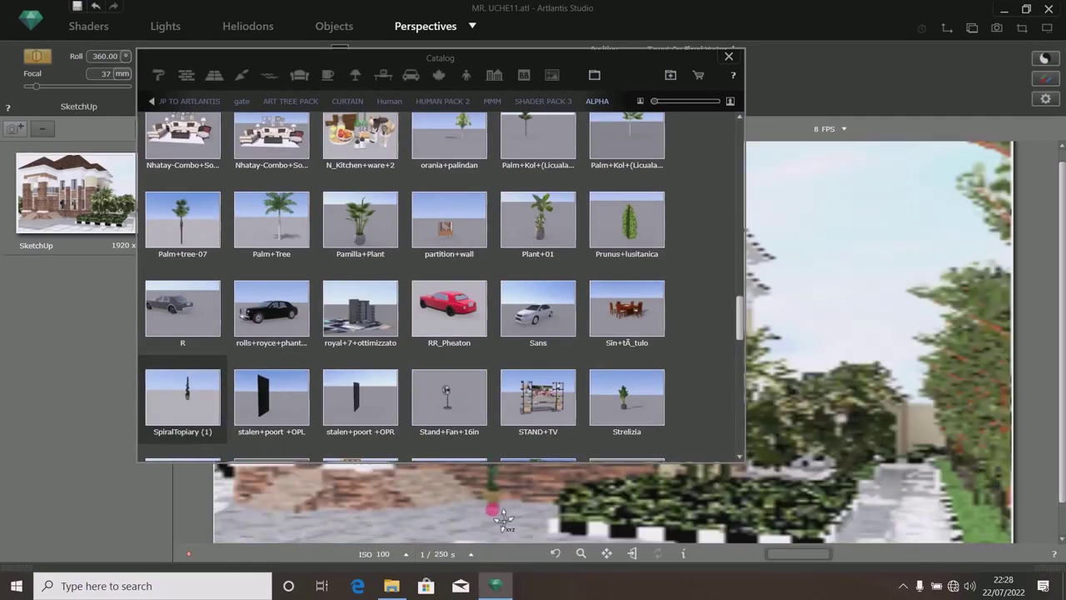
drag(624, 88, 119, 162)
click(324, 30)
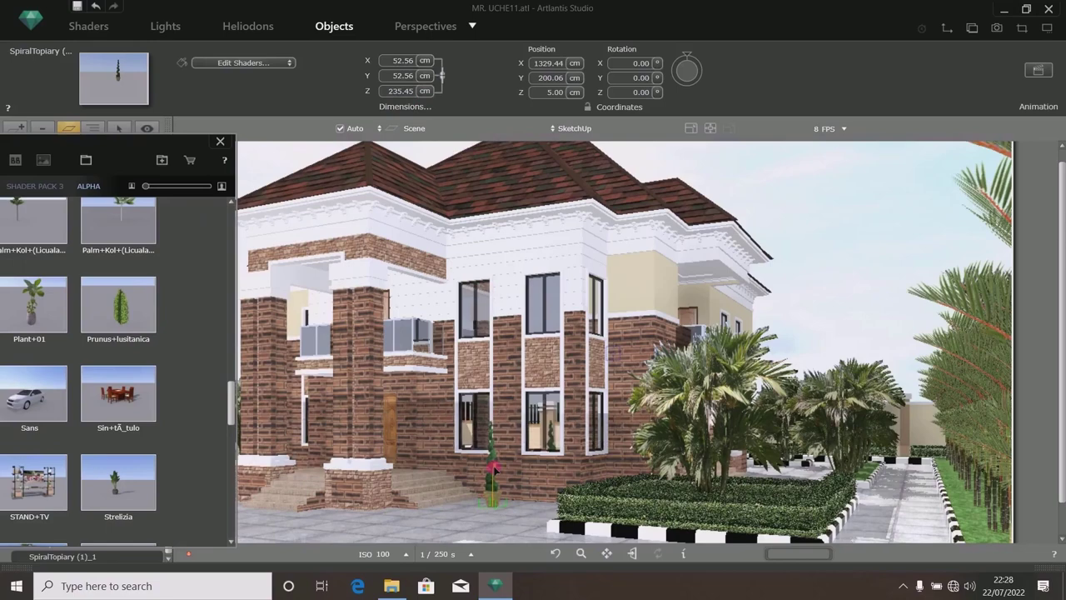
drag(493, 469, 494, 462)
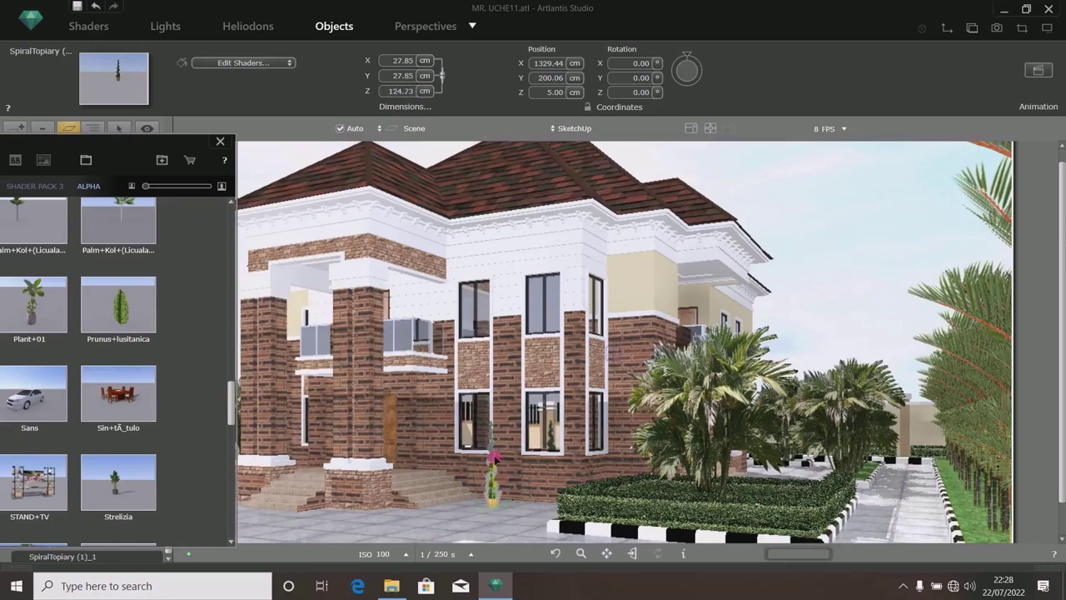
drag(496, 477, 499, 484)
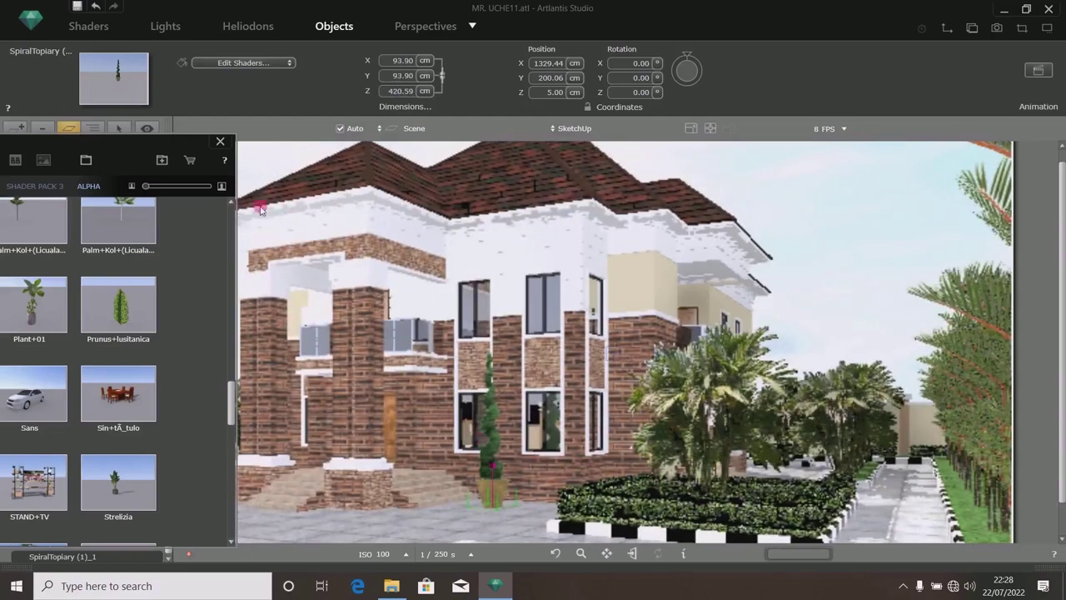
Move the spiral topiary in the plan view against the front wall beside the entrance steps, at about X 1279, Y 302 cm.
click(947, 29)
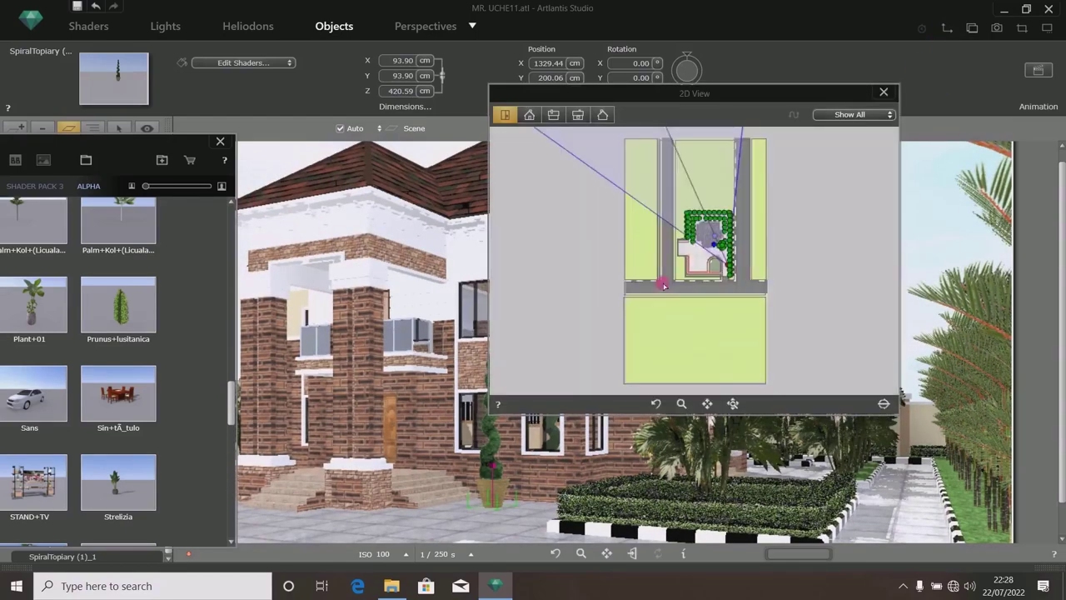
scroll(719, 242, up, 4)
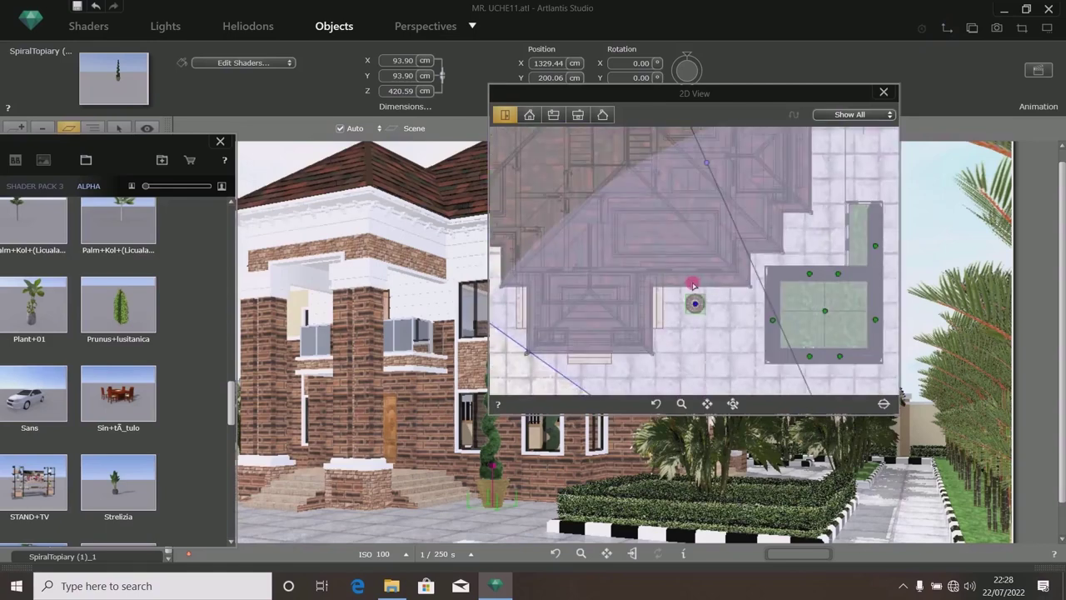
scroll(698, 305, up, 2)
drag(697, 326, 677, 284)
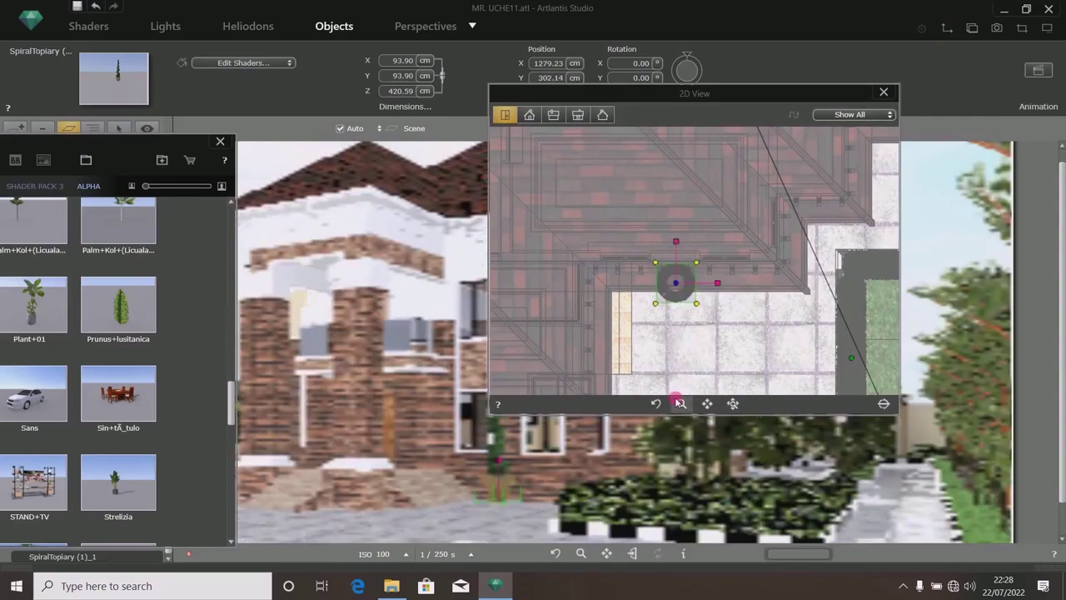
Rearrange the plan view and catalog windows and browse the ALPHA collection for another topiary.
drag(729, 94, 820, 167)
drag(138, 157, 571, 104)
scroll(492, 233, up, 2)
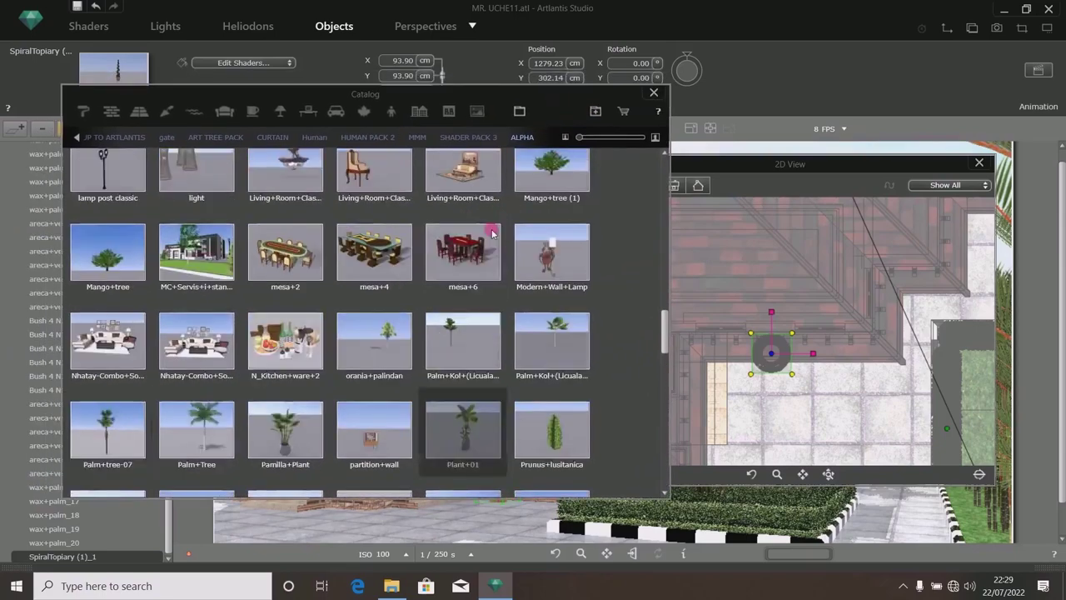
scroll(492, 233, down, 10)
scroll(492, 234, up, 5)
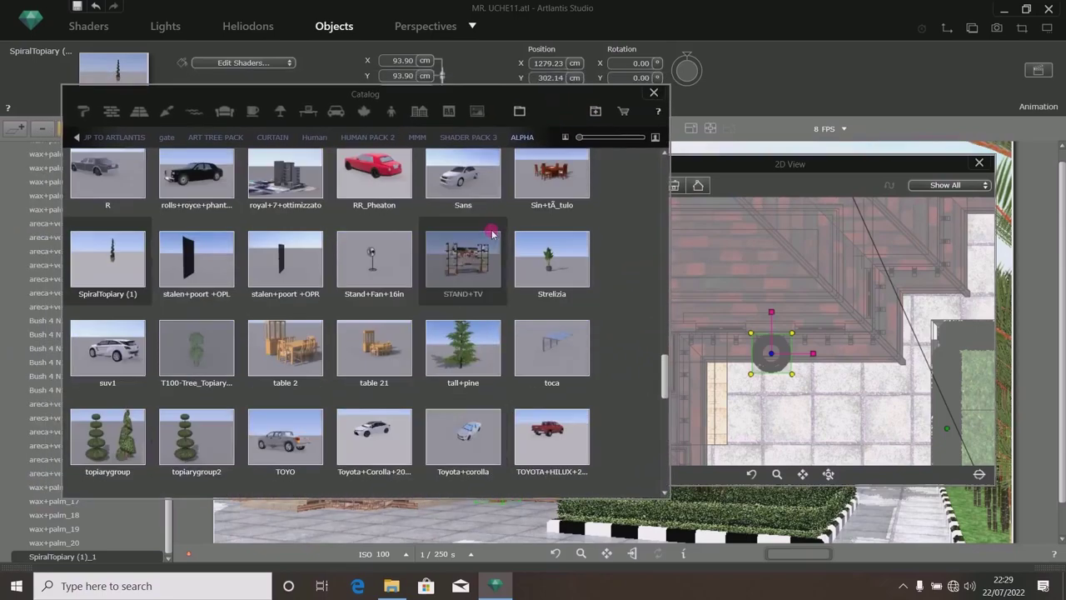
scroll(492, 234, down, 5)
scroll(492, 234, up, 8)
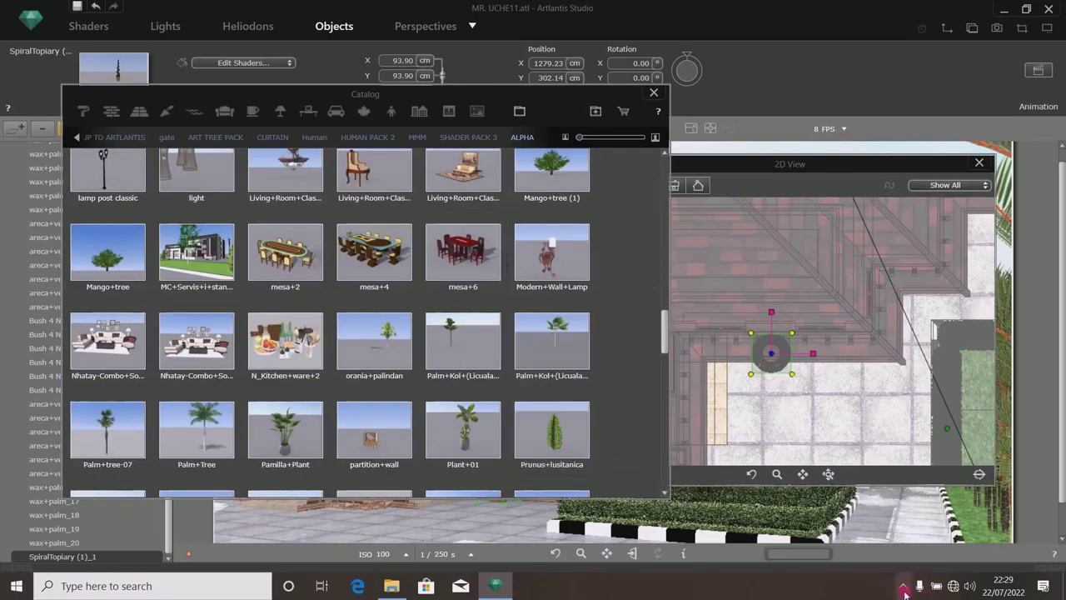
click(905, 589)
click(904, 588)
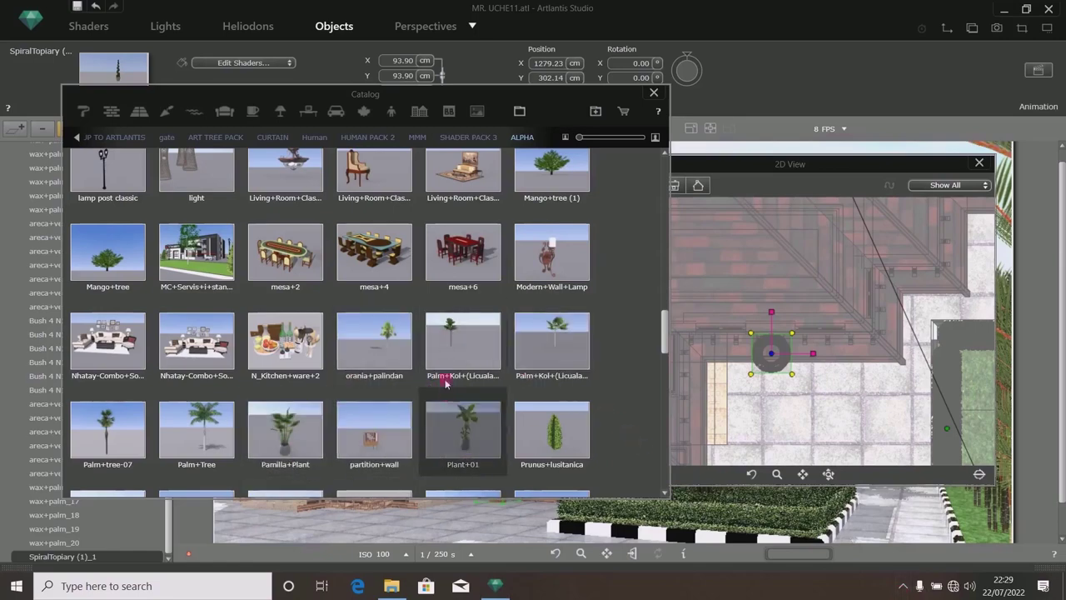
scroll(443, 376, down, 3)
scroll(445, 369, up, 10)
scroll(443, 369, up, 15)
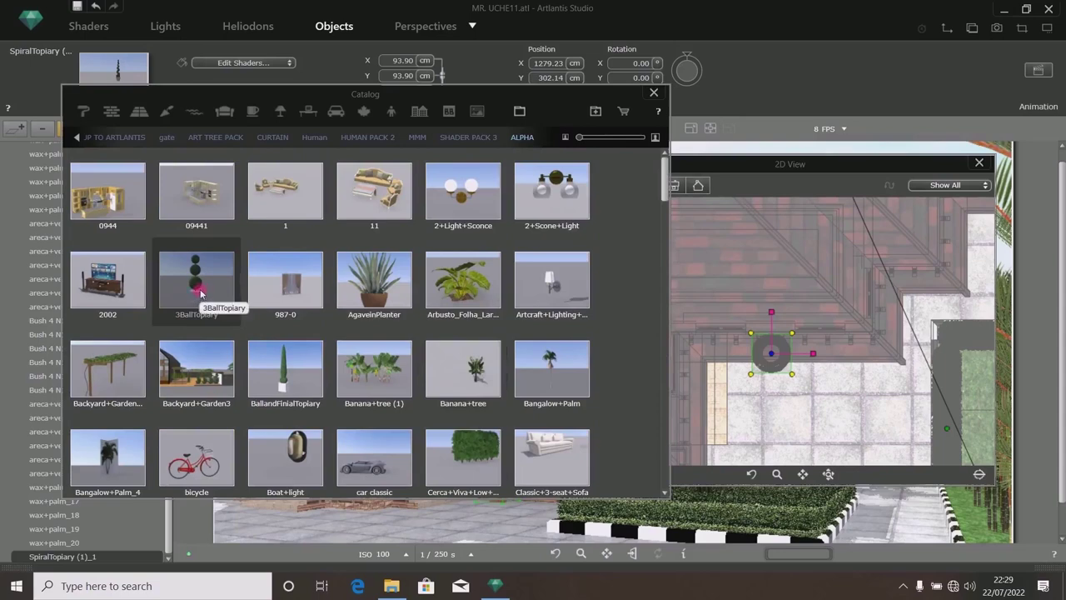
Uncover the front paving and place a 3BallTopiary on it beside the corner of the hedged planter.
drag(254, 275, 821, 219)
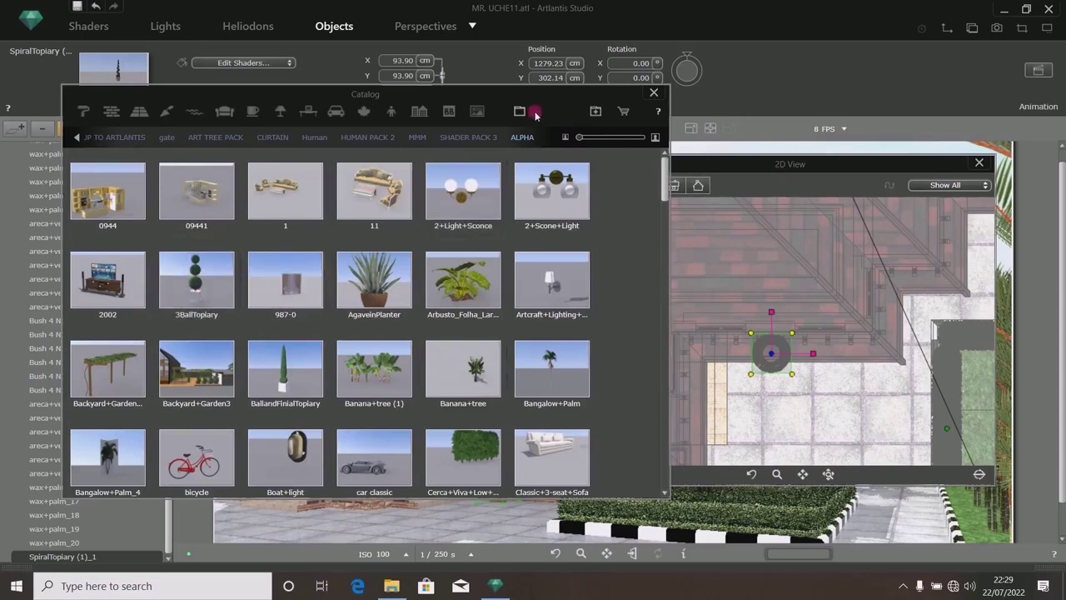
drag(727, 165, 908, 150)
drag(555, 120, 408, 104)
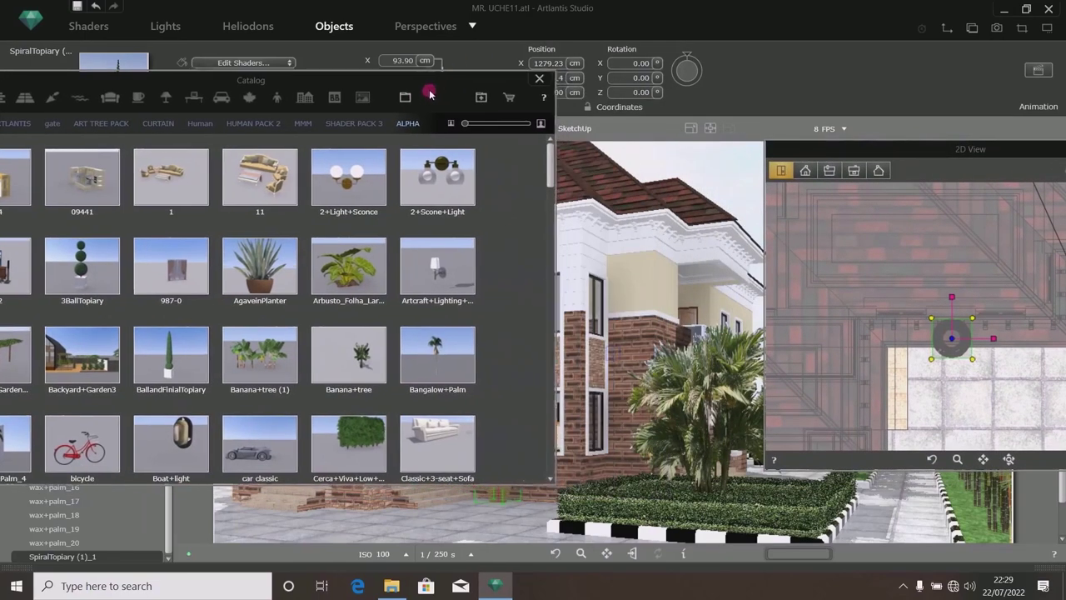
drag(46, 281, 532, 522)
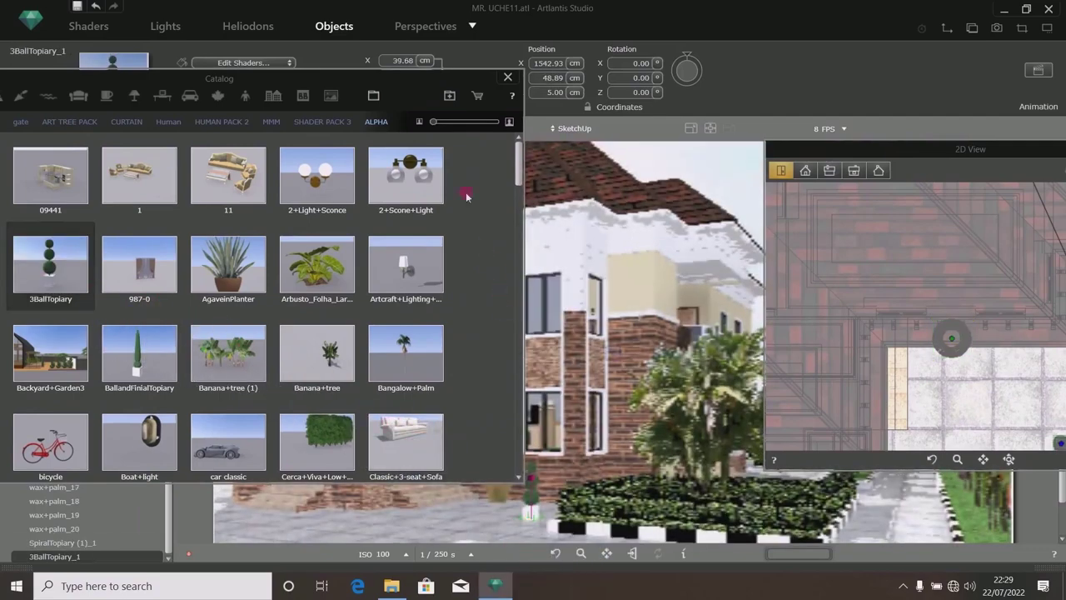
Enlarge the 3BallTopiary on the front paving, switch its Z dimension to millimetres and set its height to 3000 mm.
drag(398, 92, 164, 84)
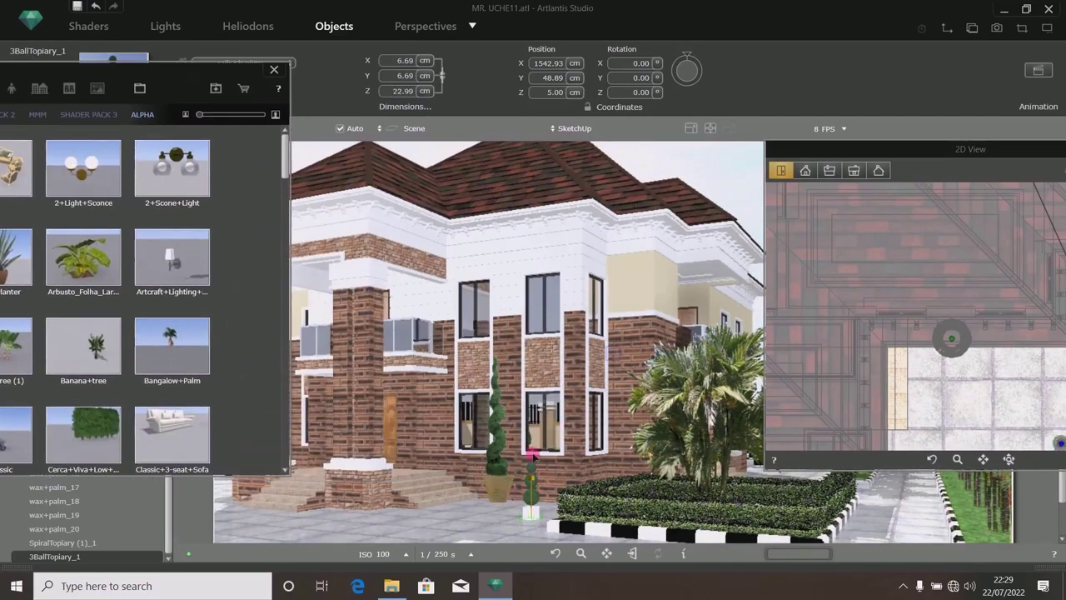
drag(532, 492, 535, 506)
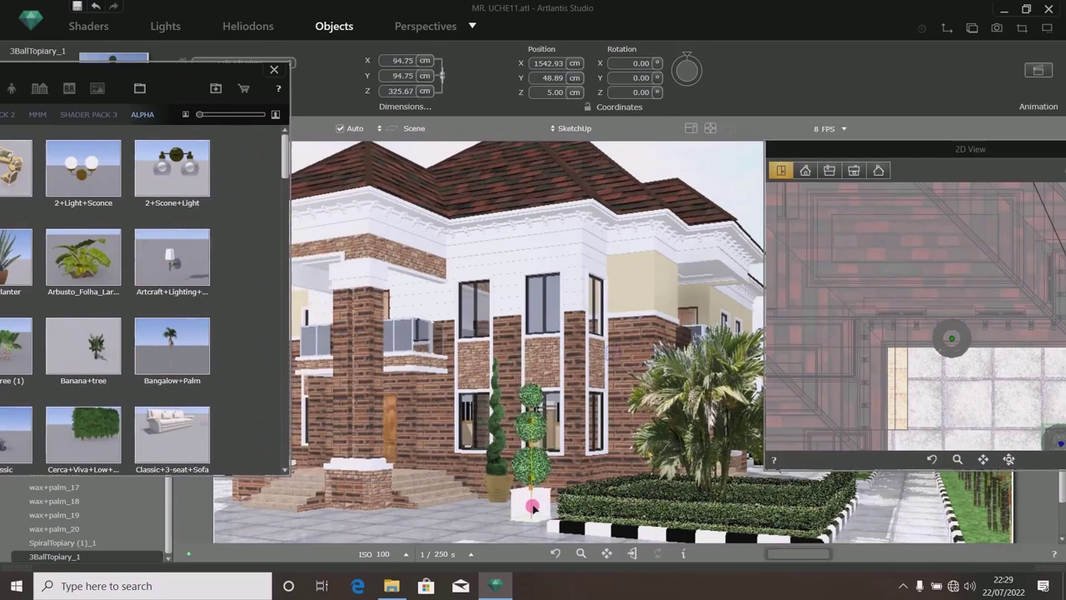
click(424, 91)
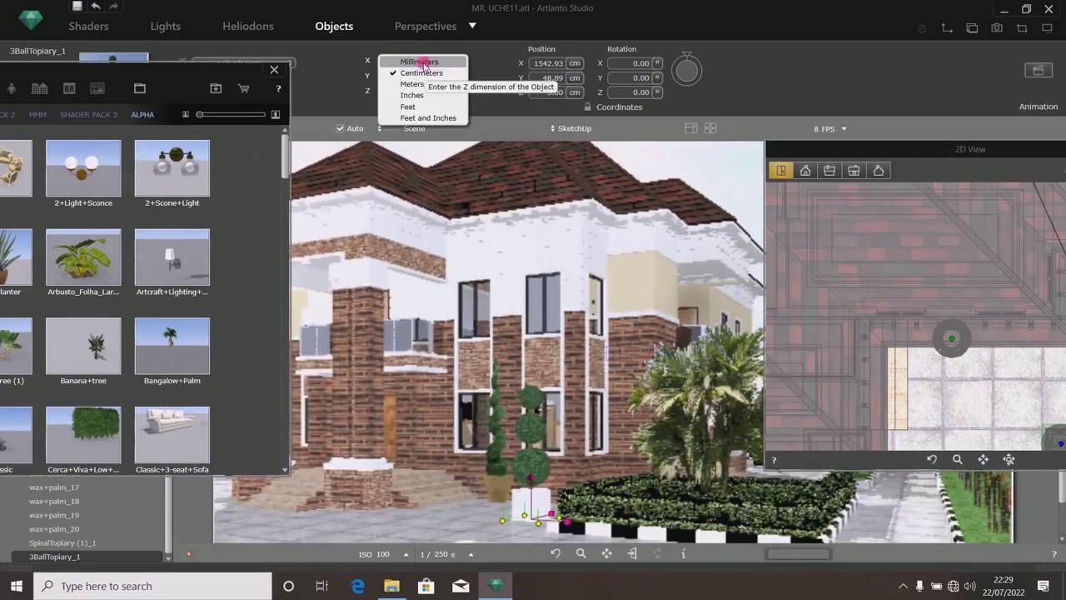
click(420, 62)
double_click(399, 92)
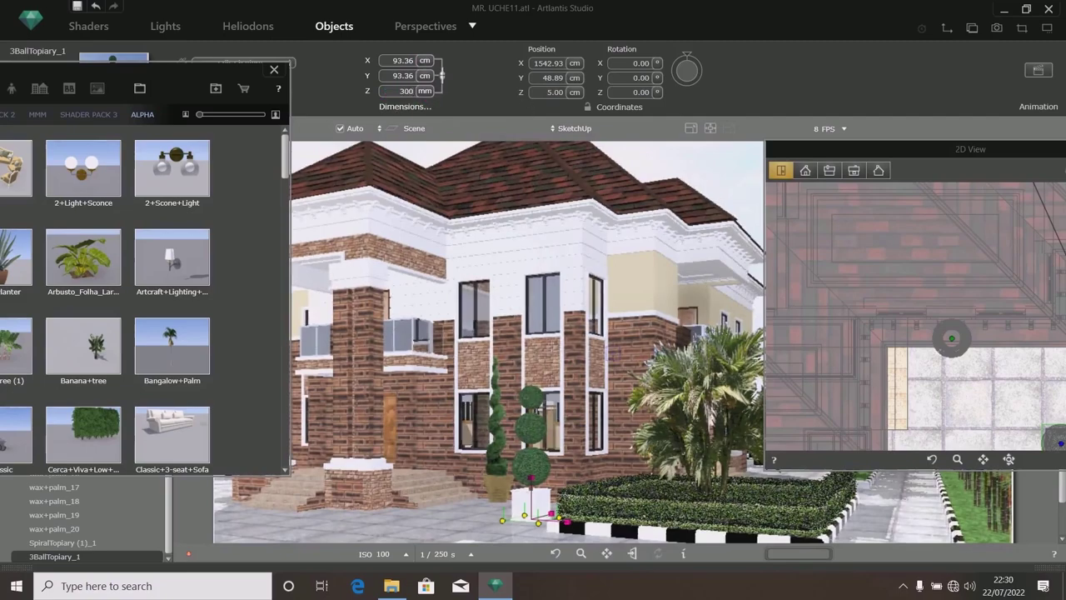
text(3000)
key(Return)
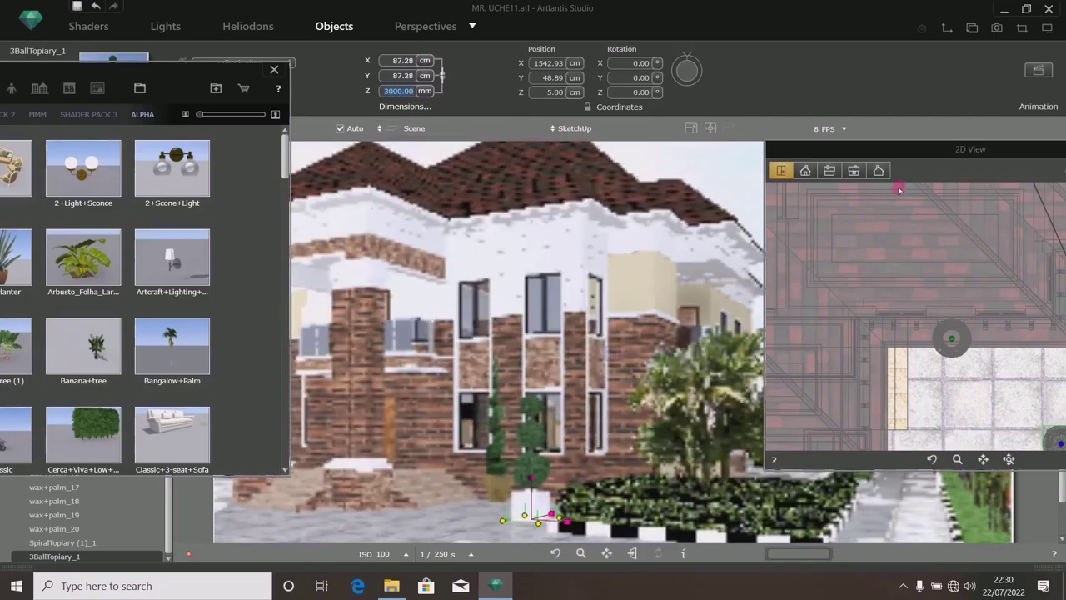
Move the three-ball topiary in the plan view against the outer wall corner beside the window, at about X 1578, Y 462 cm.
drag(935, 148, 356, 166)
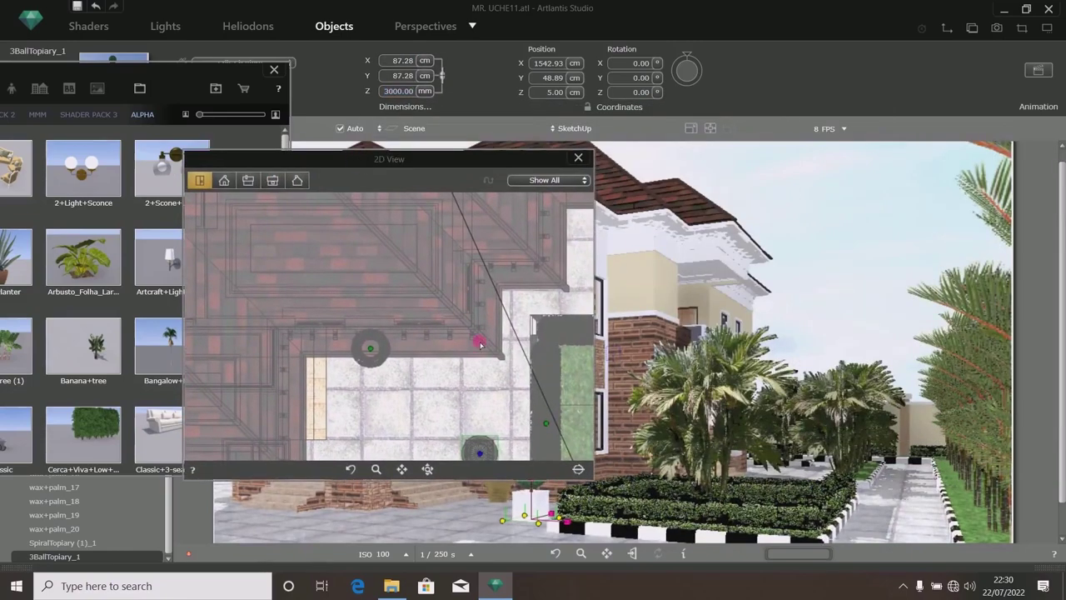
drag(491, 390, 476, 340)
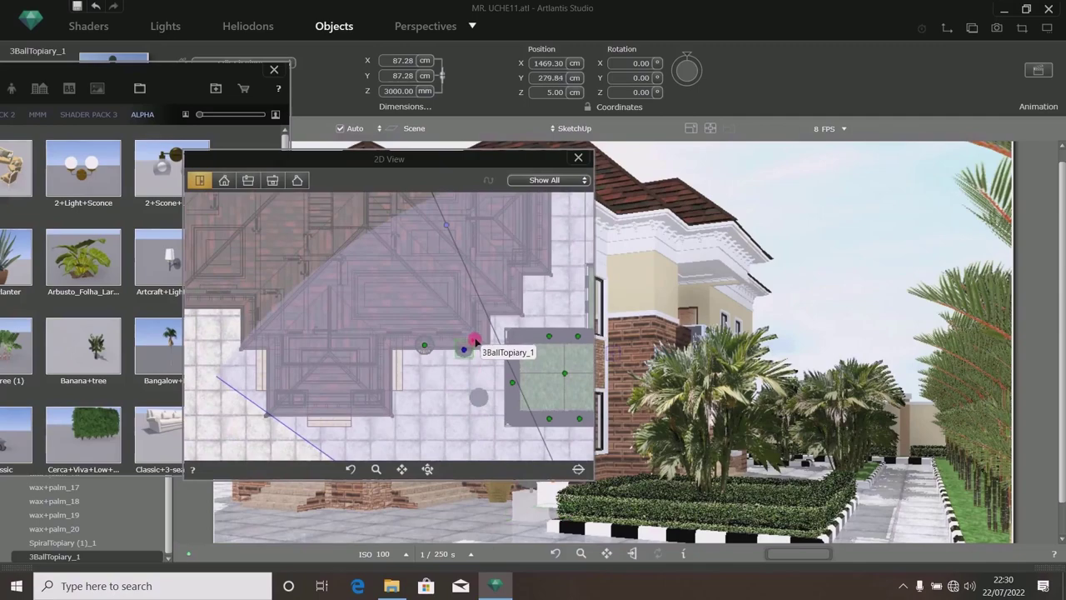
drag(507, 157, 606, 255)
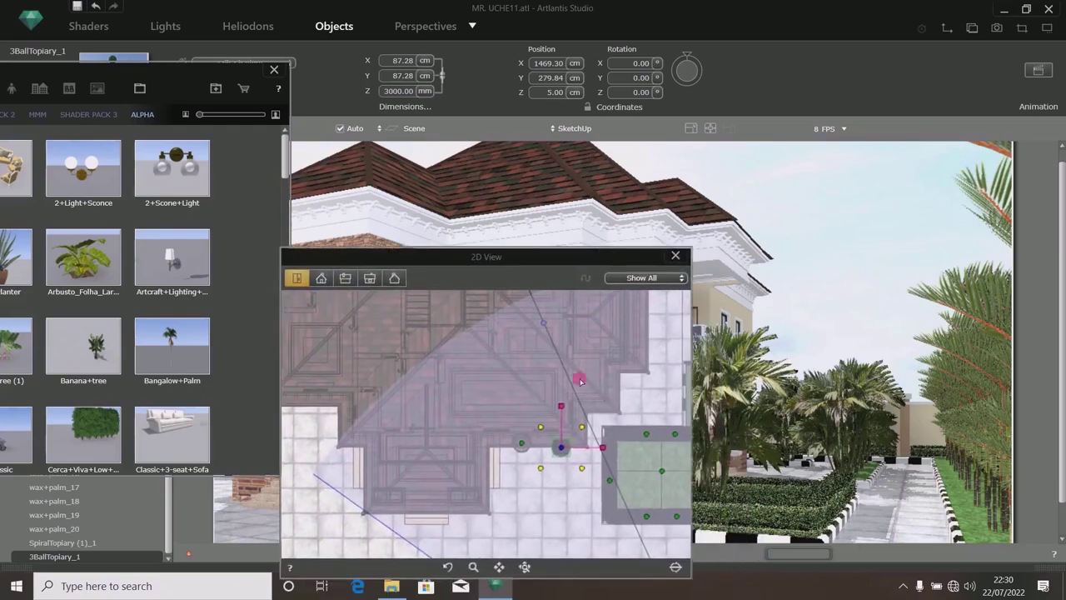
scroll(572, 428, up, 3)
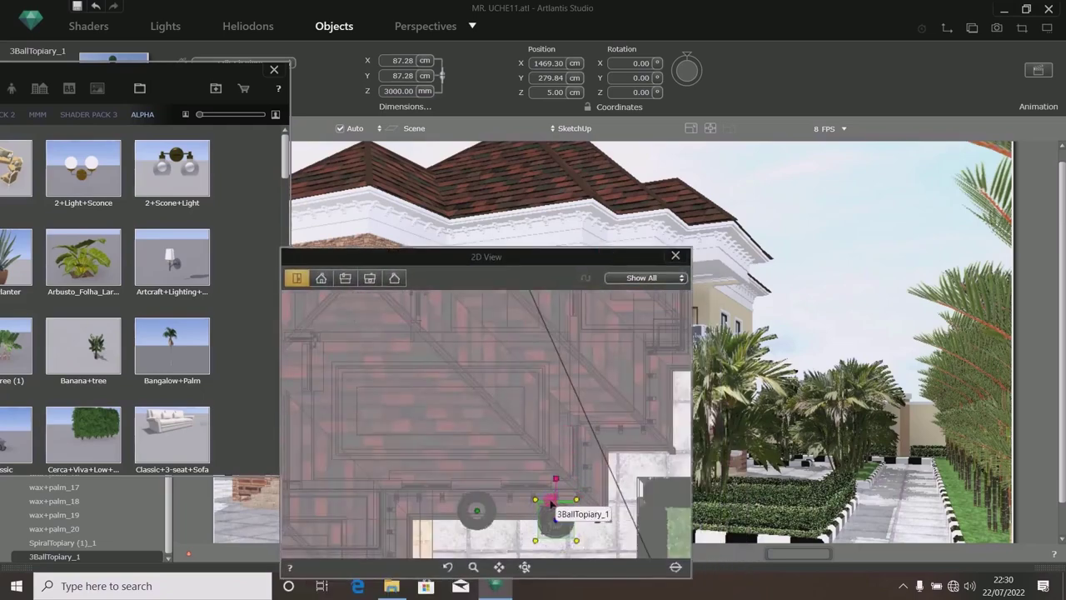
drag(594, 510, 611, 411)
click(675, 566)
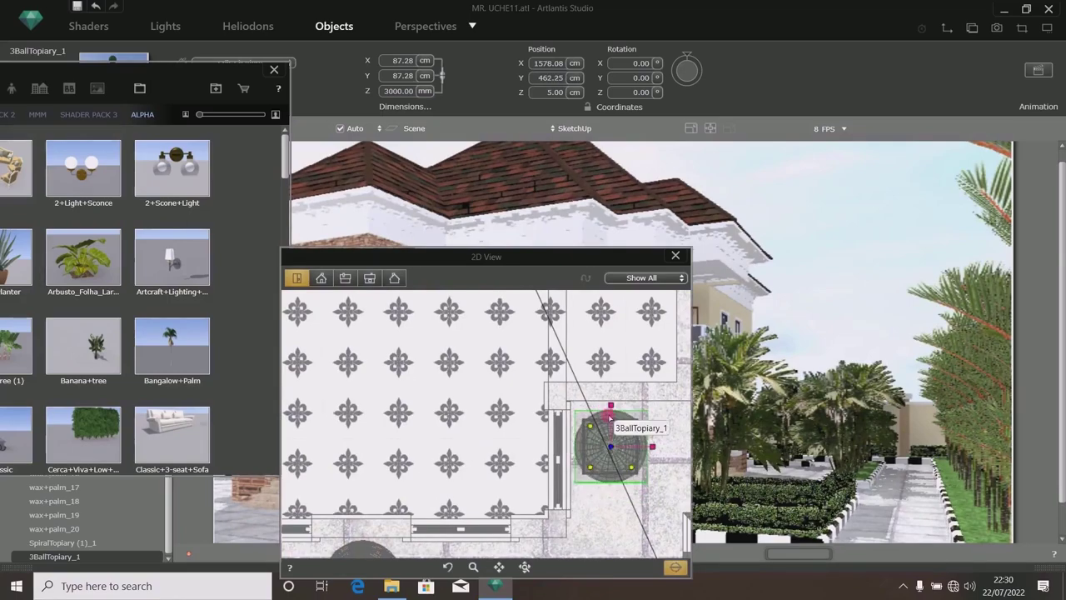
Browse the ALPHA collection and place a Pamilla+Plant on the paving in front of the entrance steps.
drag(621, 248, 941, 167)
drag(185, 80, 553, 102)
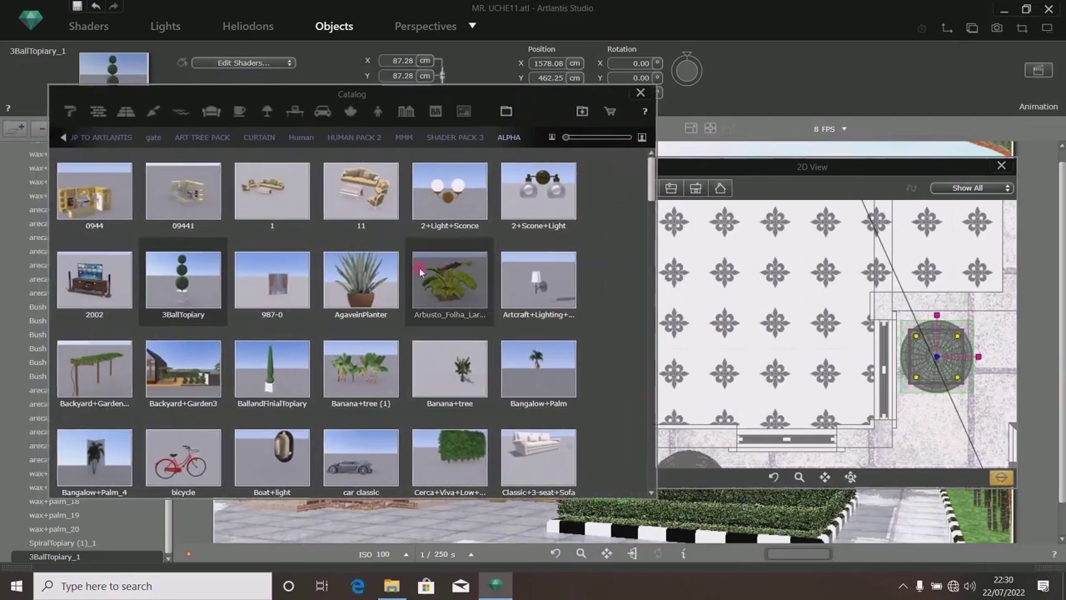
scroll(397, 292, down, 20)
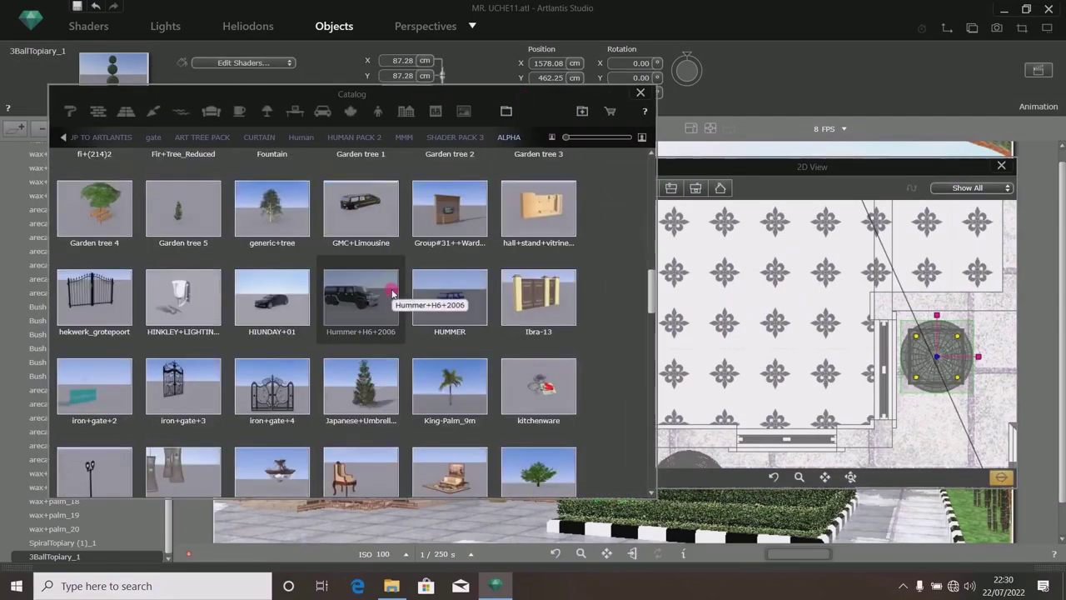
scroll(392, 292, down, 2)
scroll(392, 292, down, 2)
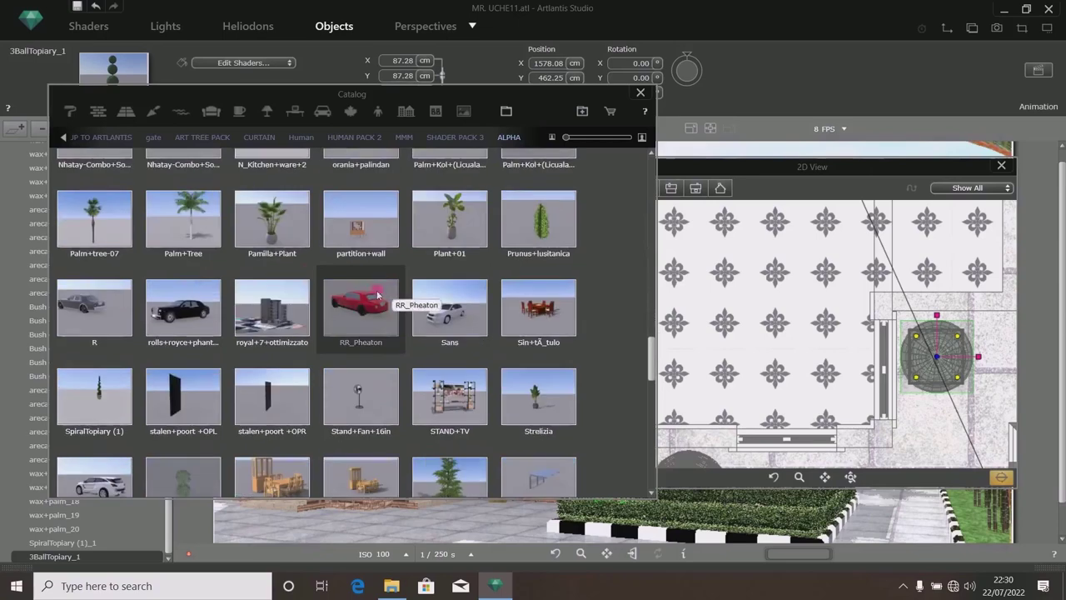
drag(270, 241, 368, 521)
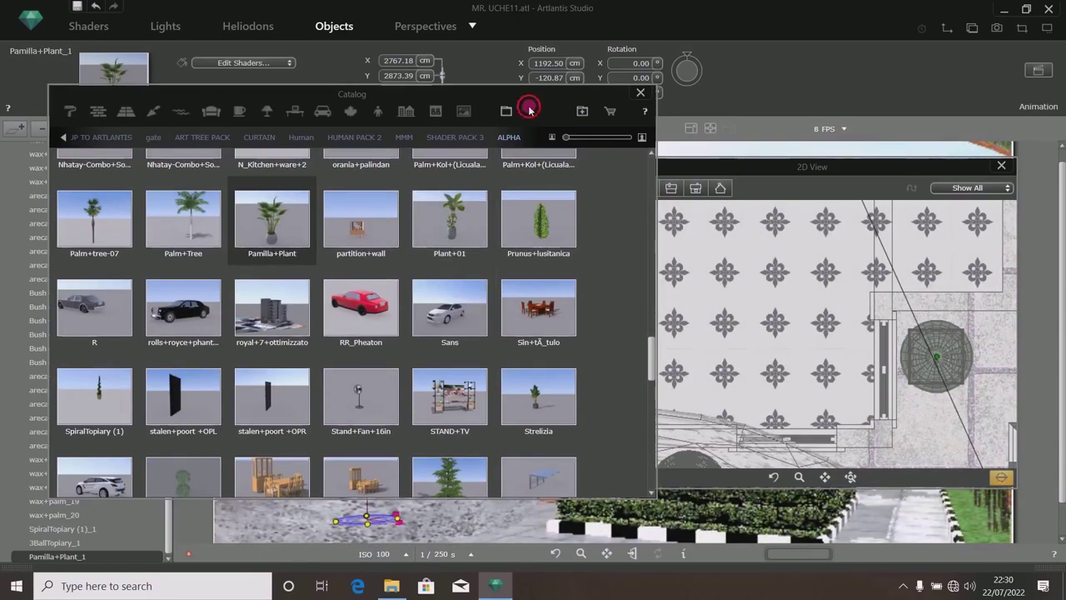
Set the height of the Pamilla+Plant to 3000 mm, keeping its proportions.
click(530, 109)
double_click(403, 92)
text(3)
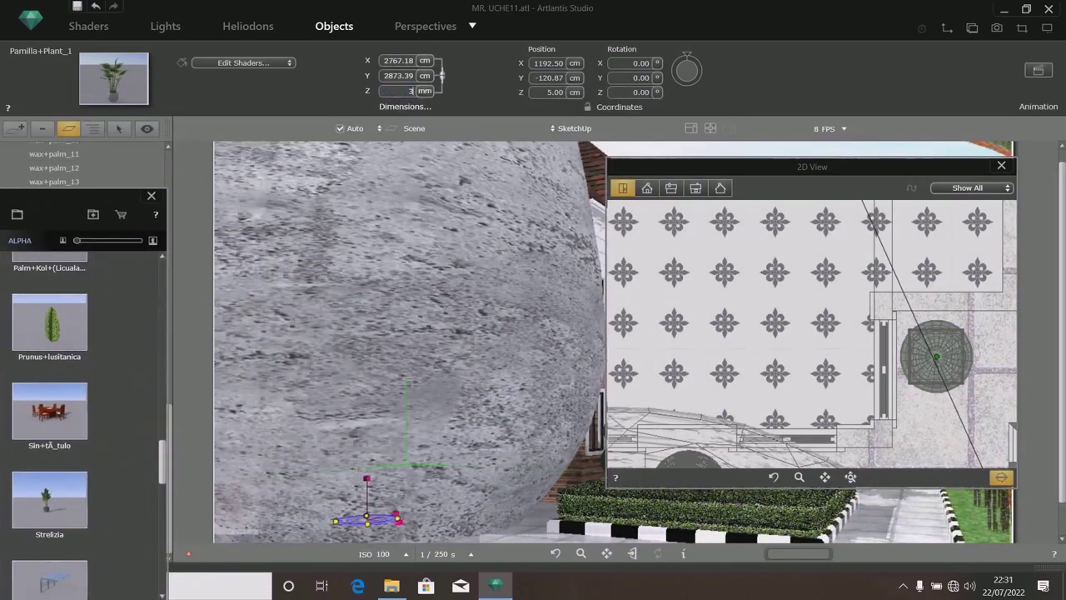
text(009)
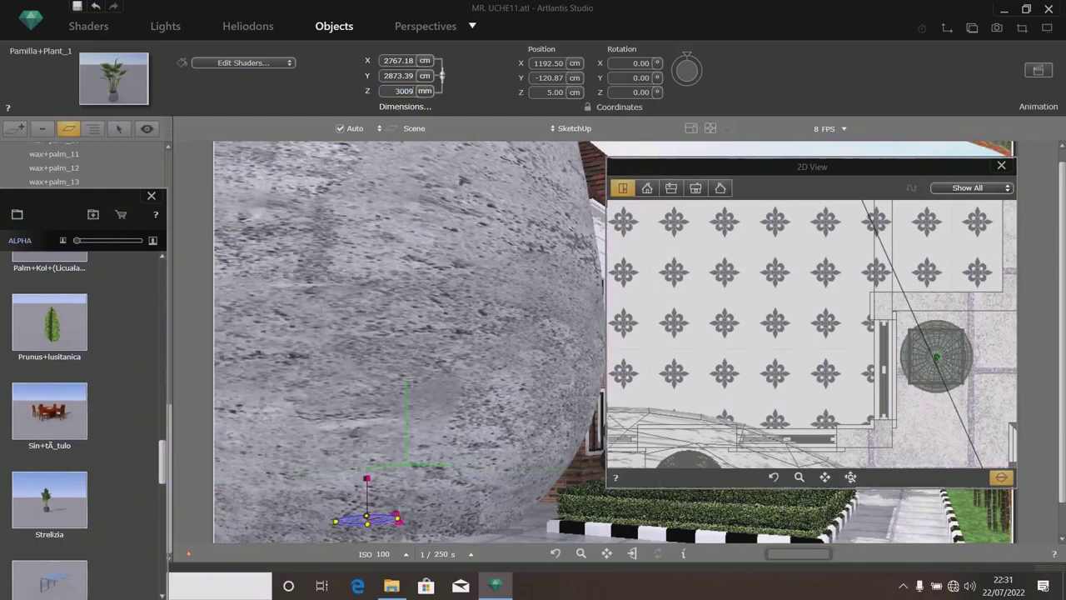
key(Return)
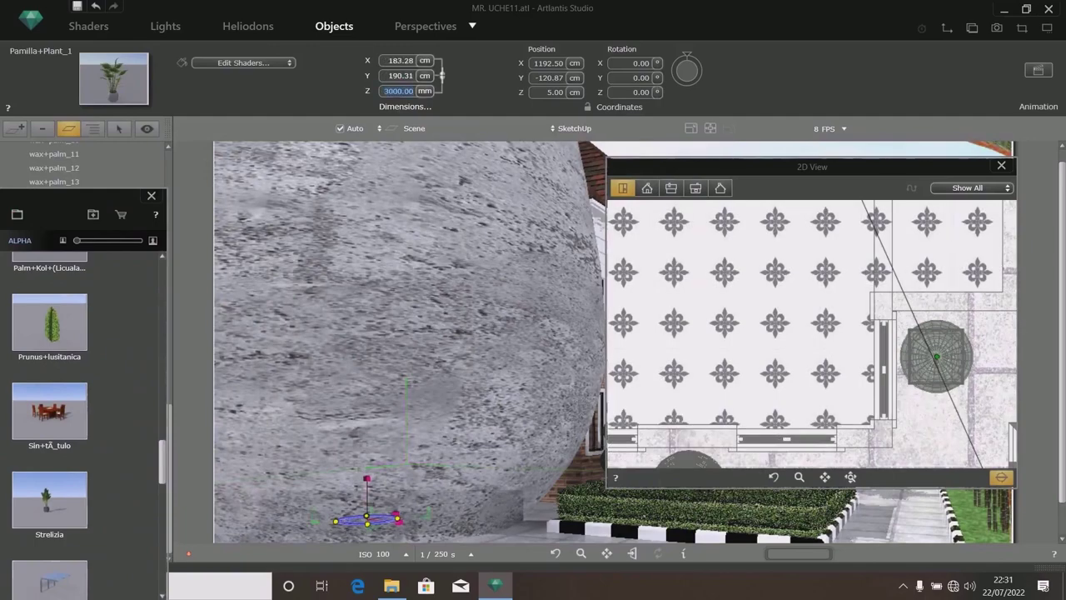
Move the Pamilla+Plant in the plan view in front of the entrance column beside the steps and enable Low Radiosity for it.
drag(767, 179, 614, 43)
scroll(662, 218, down, 3)
scroll(583, 343, up, 5)
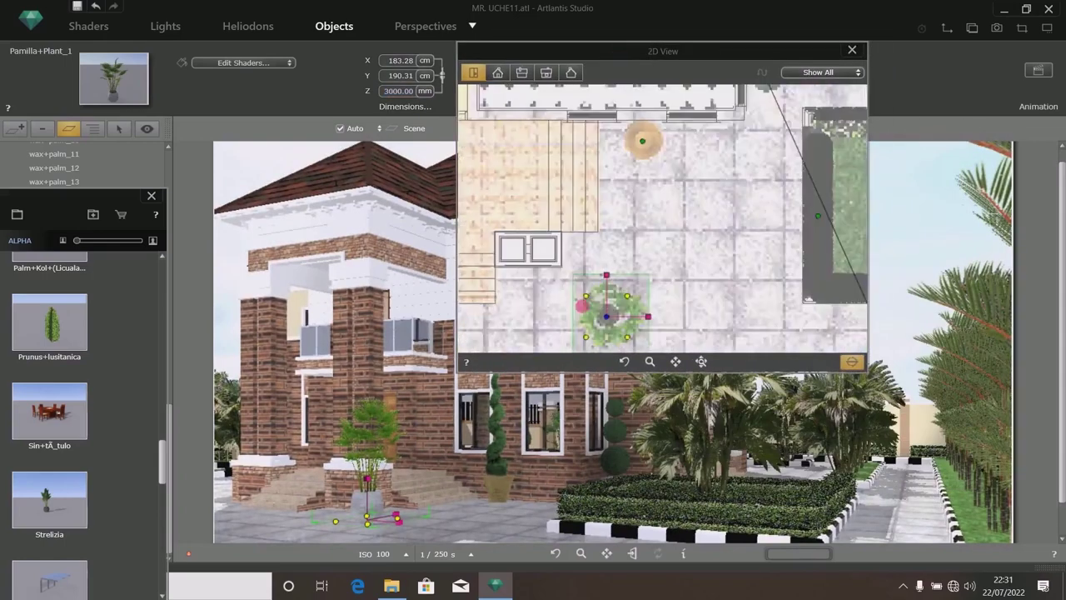
drag(588, 271, 549, 307)
right_click(550, 306)
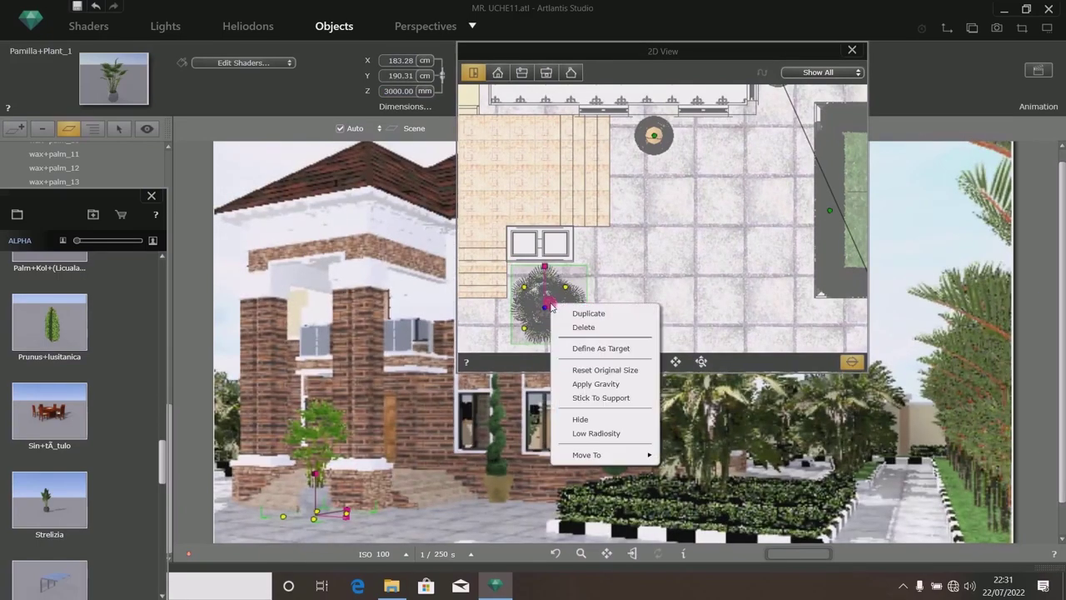
click(593, 434)
Duplicate the Pamilla+Plant and move the copy in front of the column on the opposite side of the entrance steps.
scroll(575, 310, down, 3)
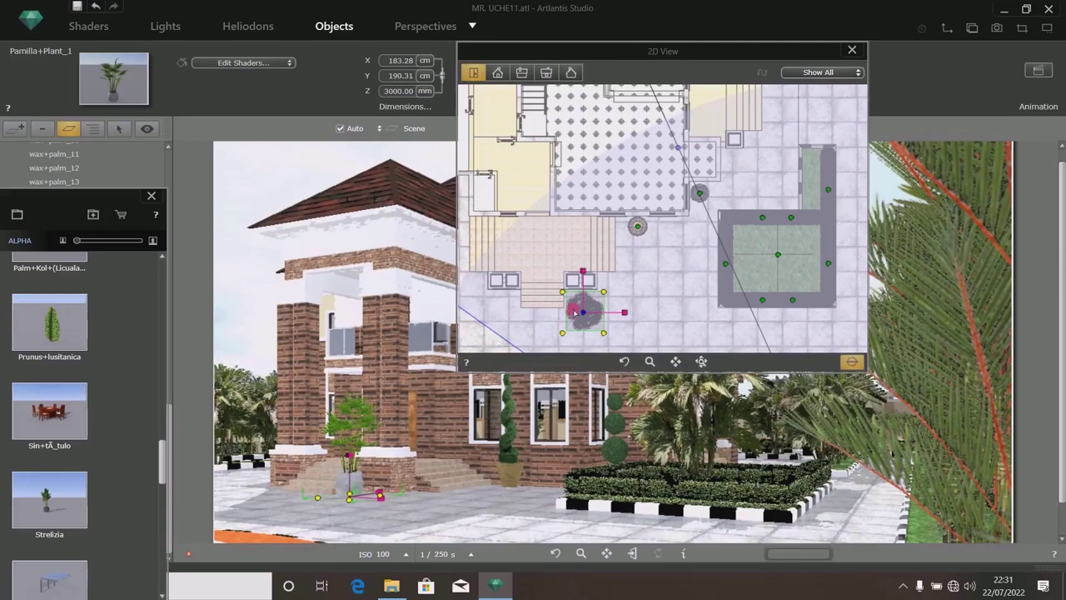
right_click(590, 312)
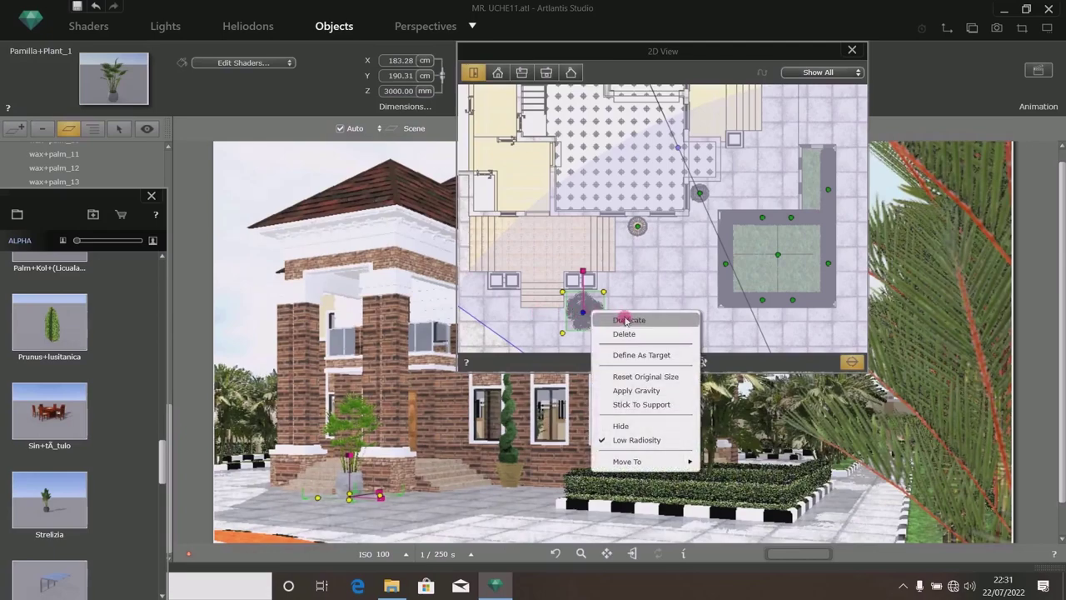
click(620, 318)
drag(574, 314, 483, 304)
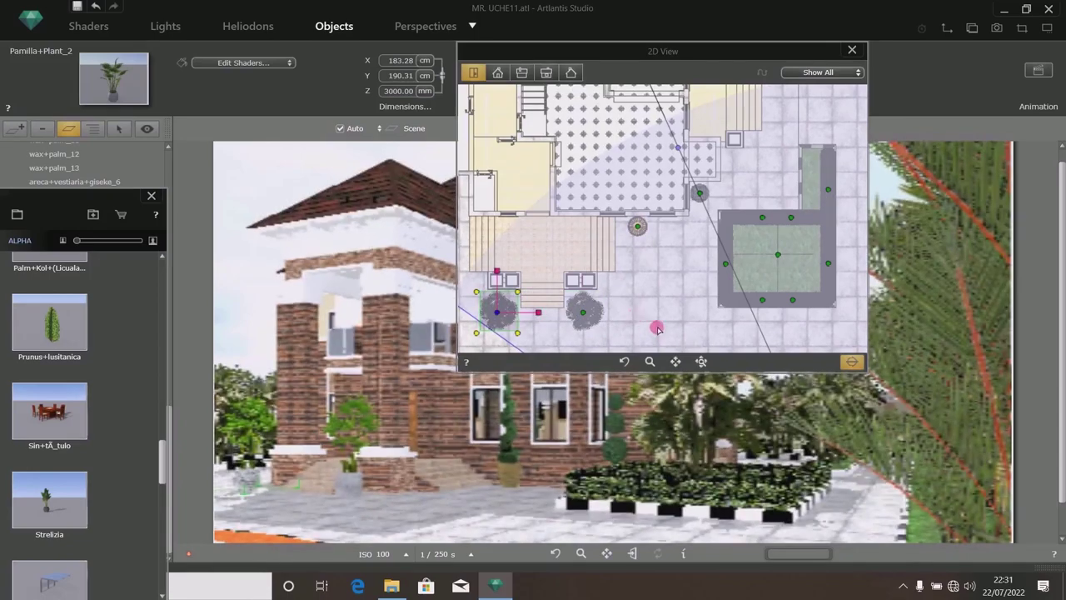
Enable Low Radiosity for the spiral topiary and the three-ball topiary.
click(637, 227)
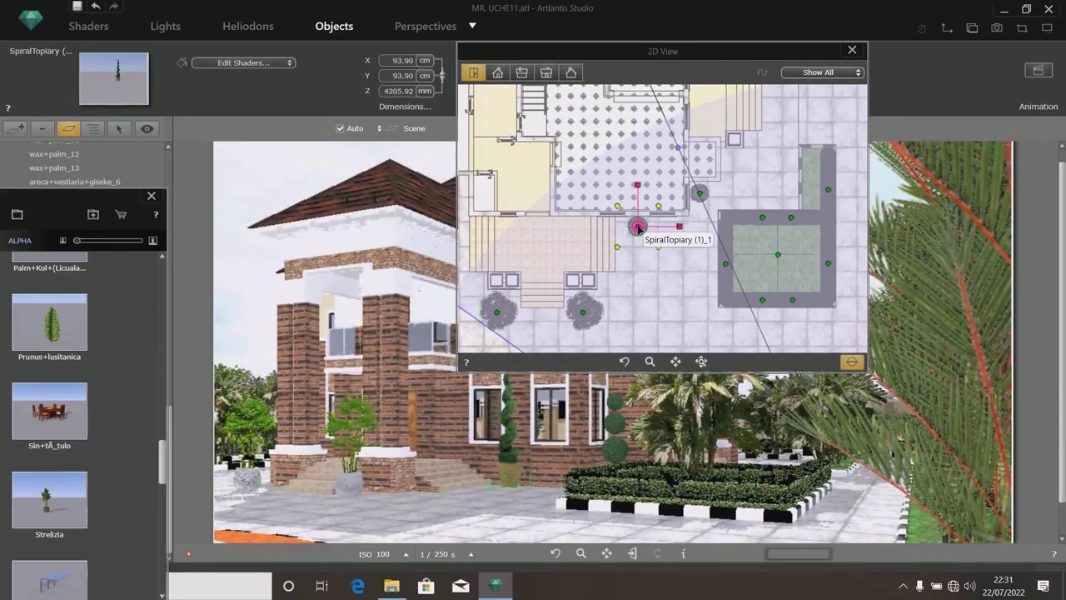
right_click(638, 229)
click(670, 358)
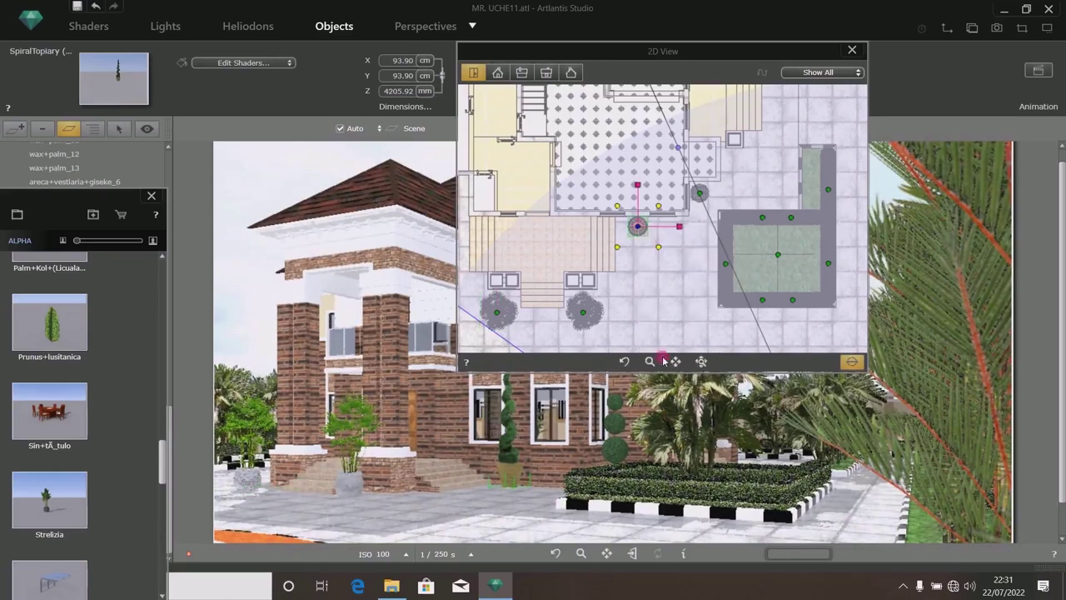
click(701, 194)
right_click(700, 194)
click(727, 325)
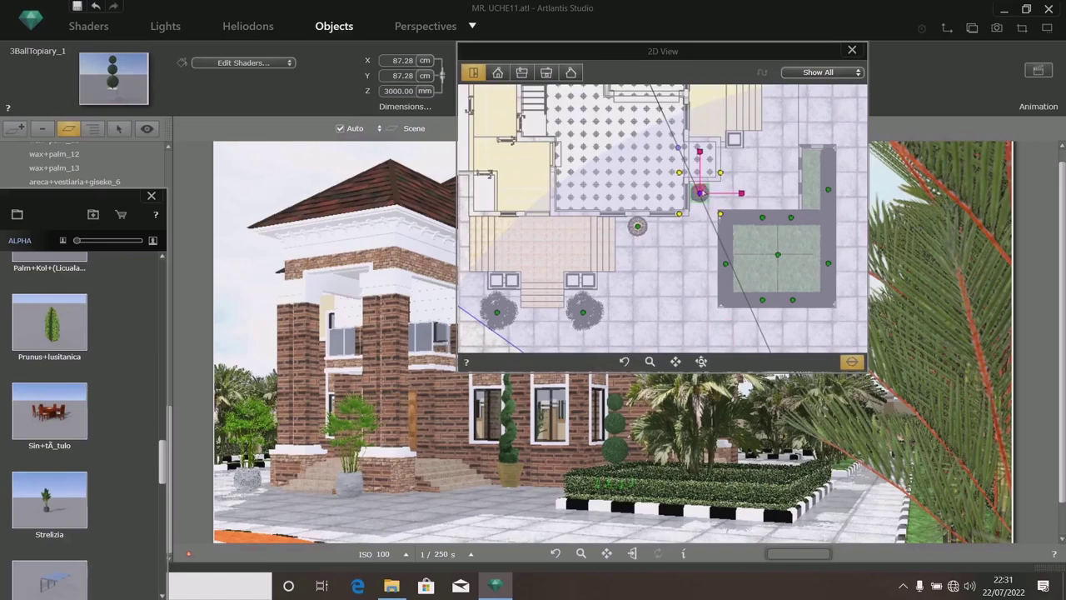
Save the scene and close the plan view to reveal the whole perspective down to the curved orange paving.
drag(694, 52, 715, 204)
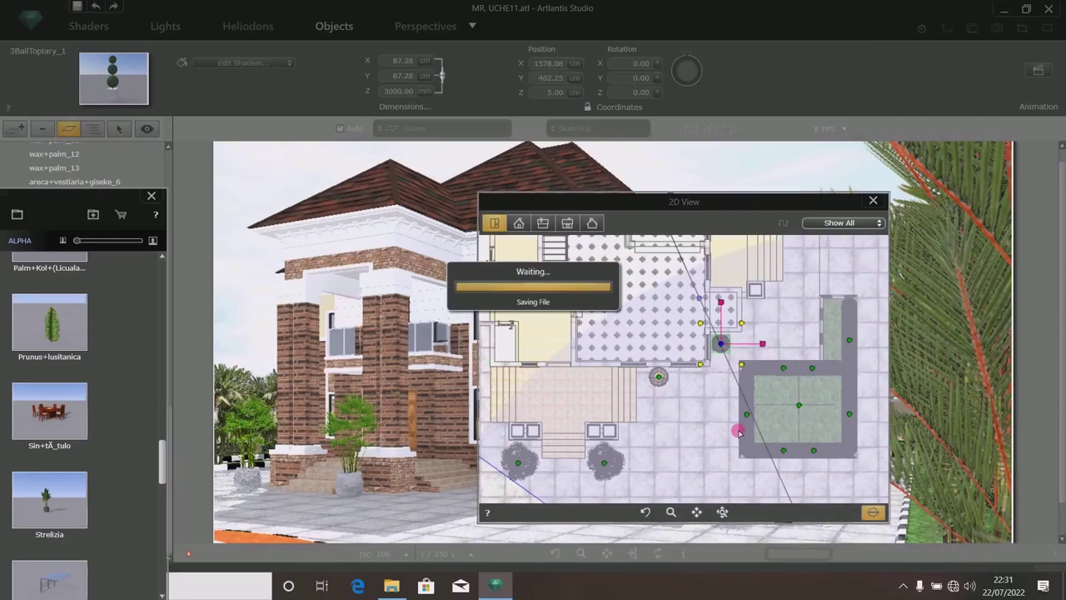
click(873, 202)
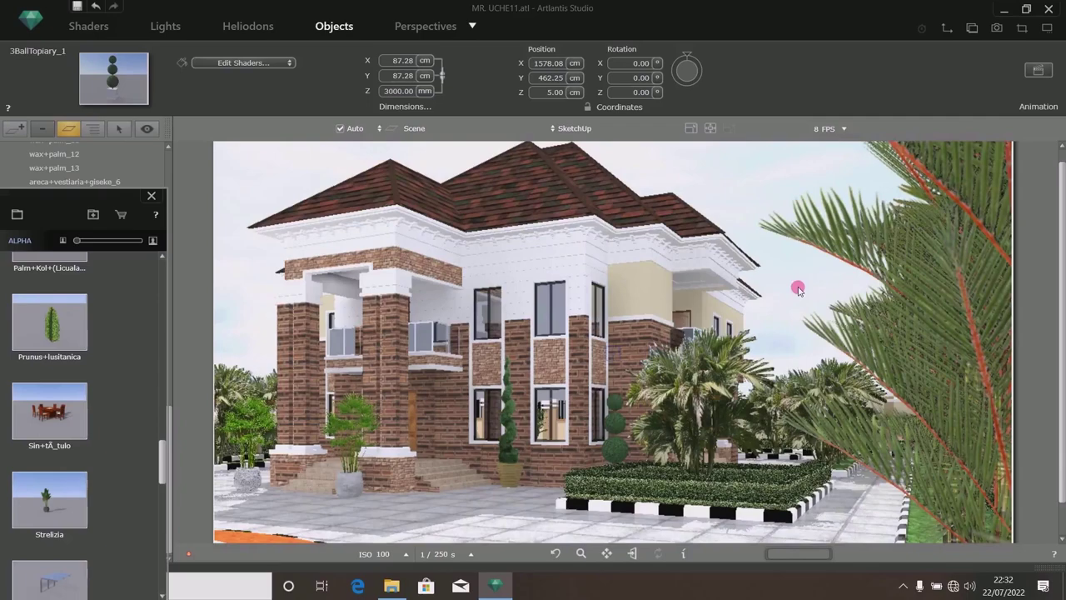
drag(1057, 379, 1059, 483)
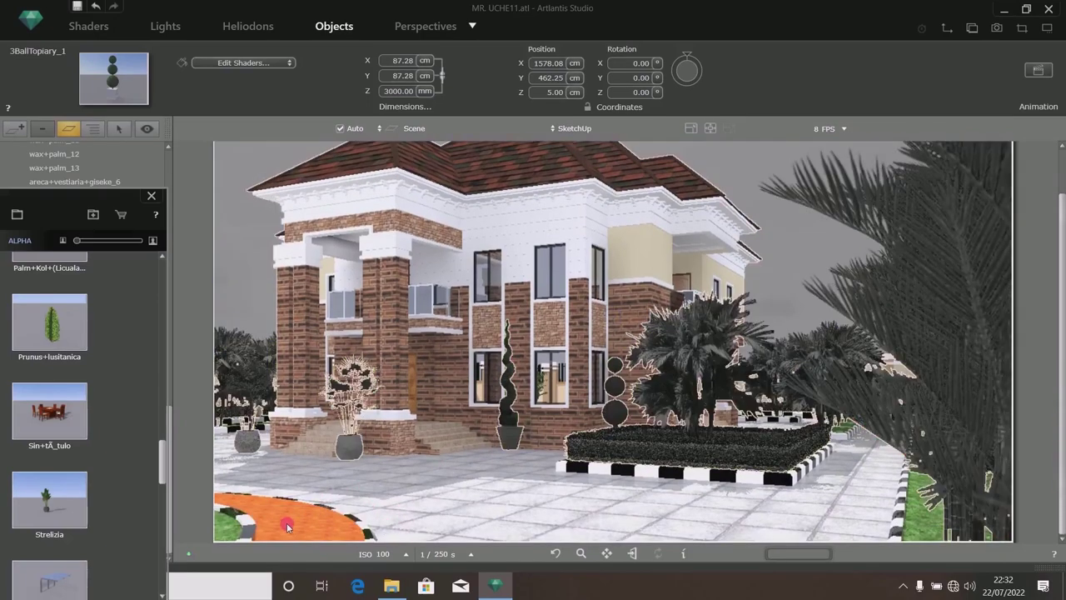
Delete the Antique Brick texture from the curved orange paving in the foreground.
click(289, 525)
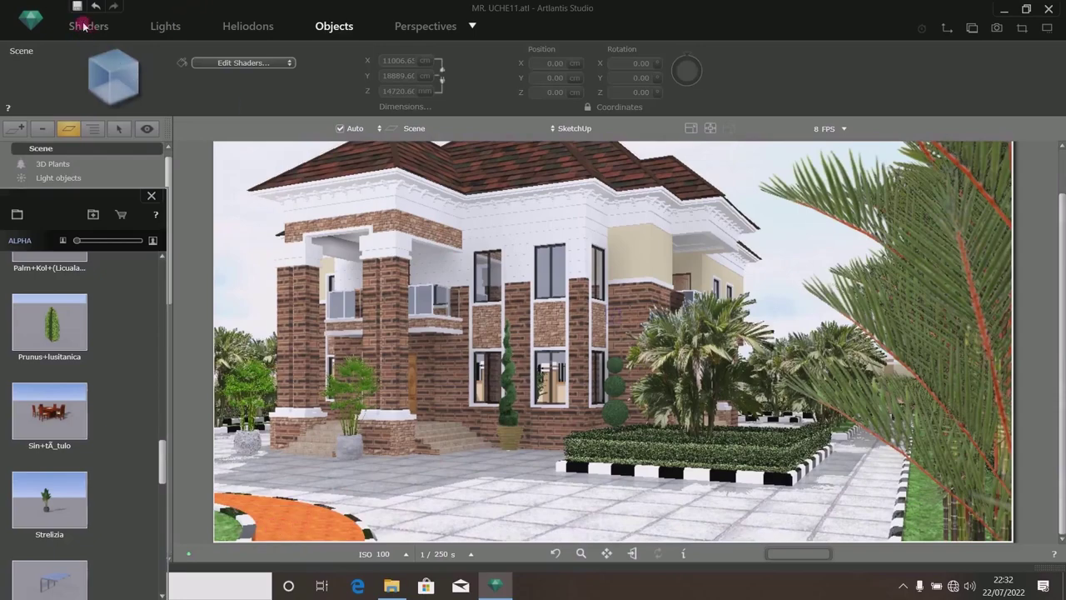
click(83, 26)
click(289, 519)
right_click(289, 520)
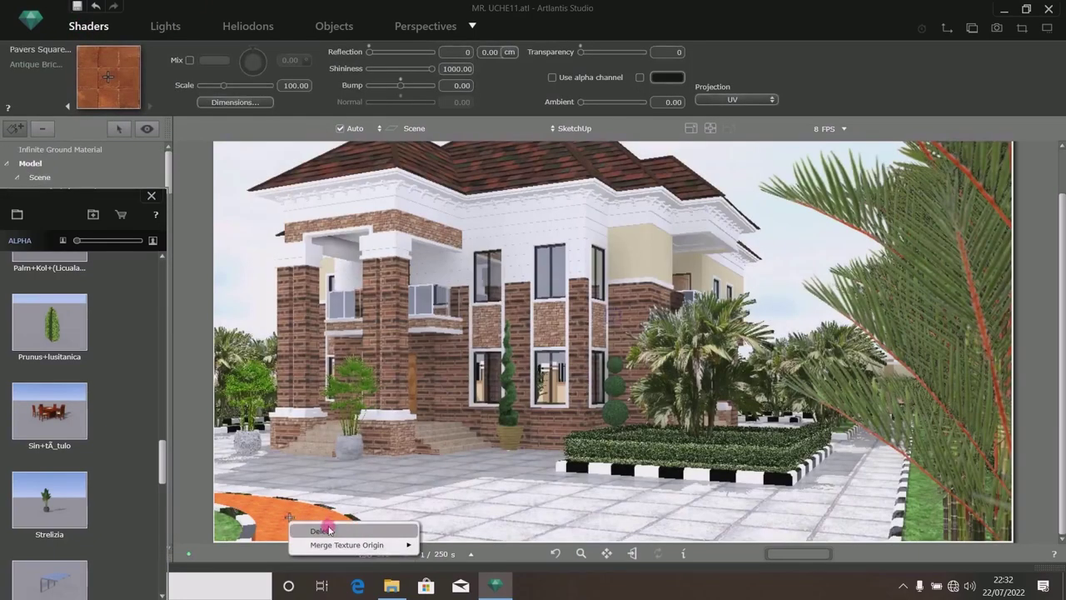
click(322, 531)
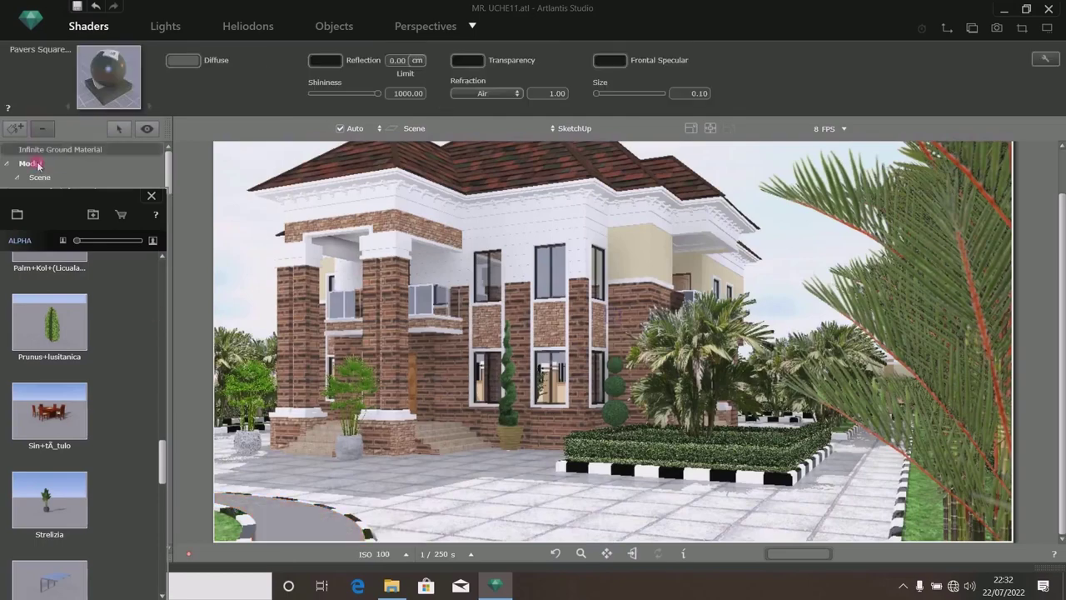
Apply the cederpiazza texture from the SHADER PACK 3 collection to the curved paving in the foreground.
click(89, 215)
drag(803, 199, 908, 104)
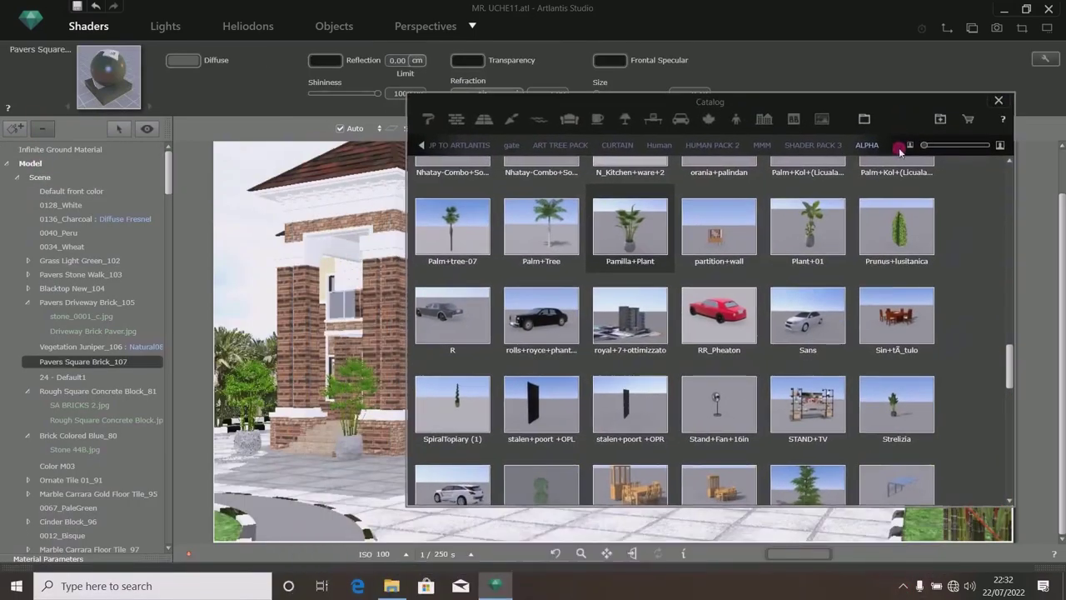
click(814, 146)
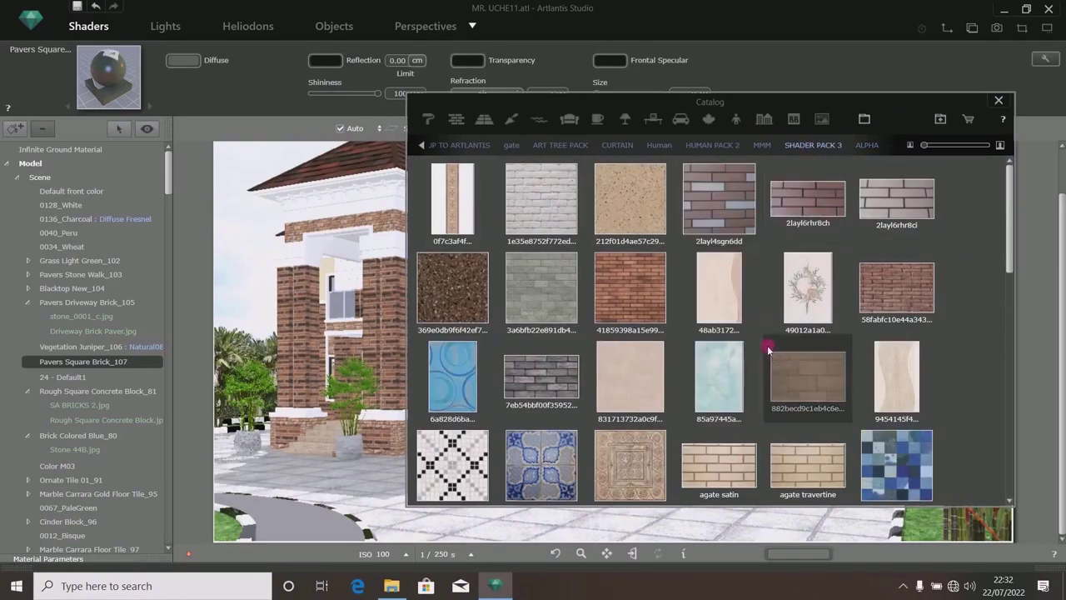
scroll(768, 350, down, 2)
scroll(768, 350, down, 2)
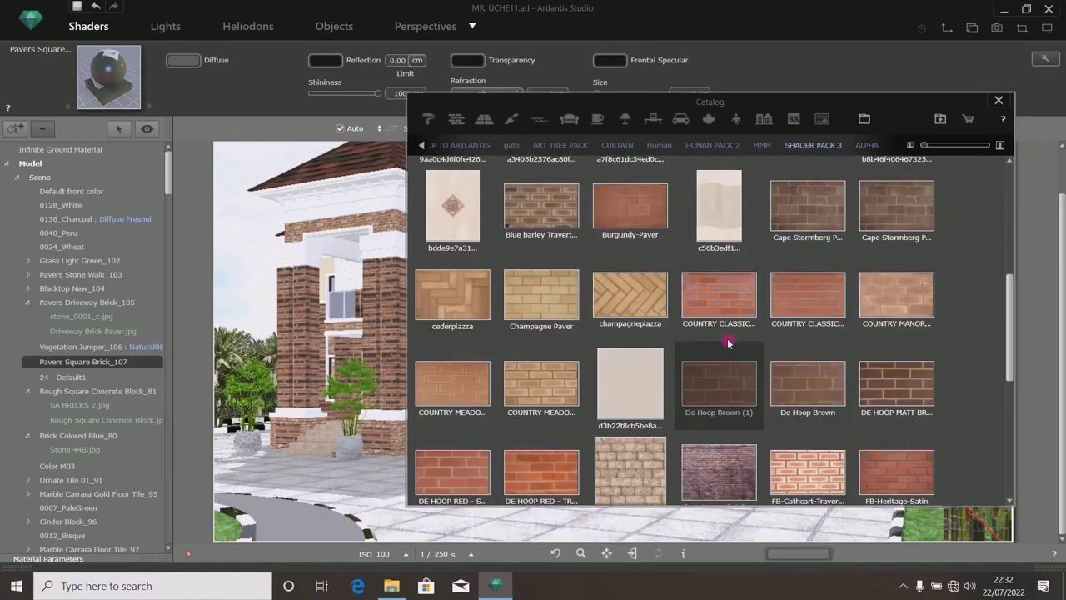
drag(446, 289, 295, 530)
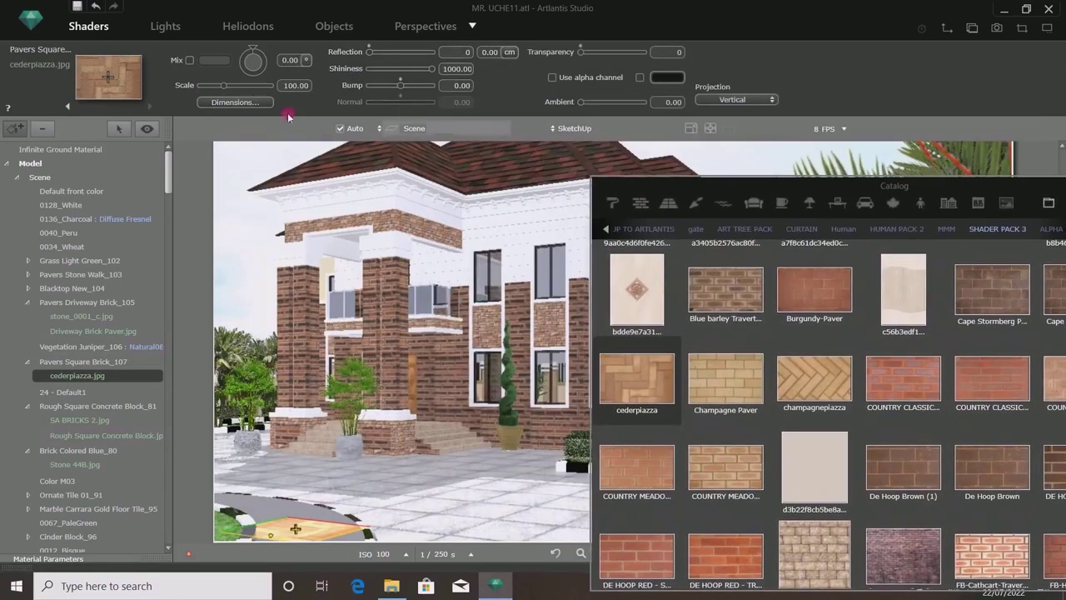
Set the cederpiazza texture on the curved paving to Horizontal projection and size it to 50.27 by 33.65 cm.
click(250, 102)
click(580, 81)
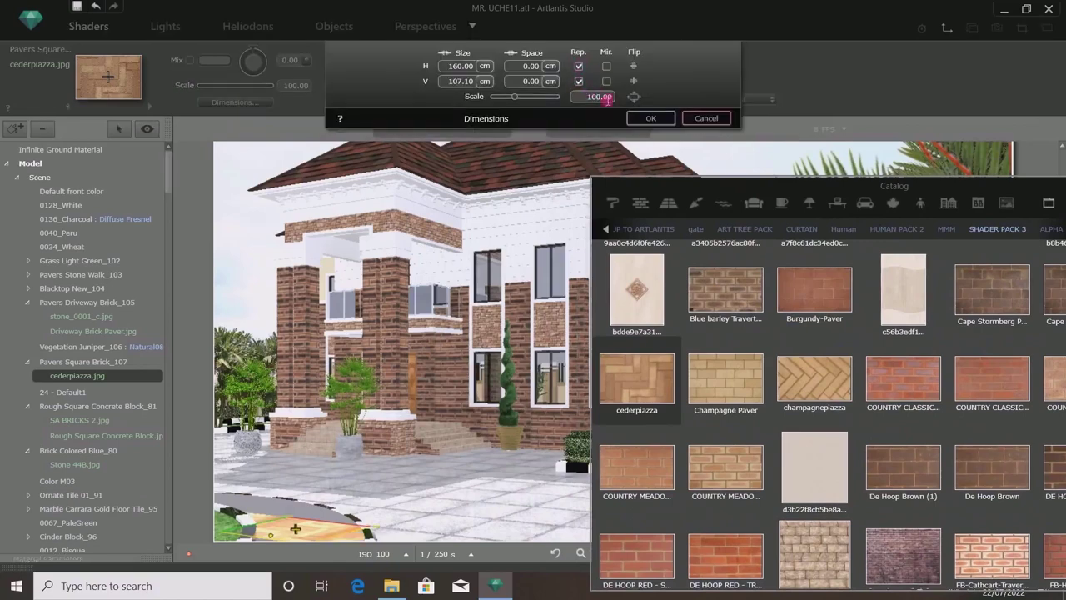
click(645, 118)
click(738, 101)
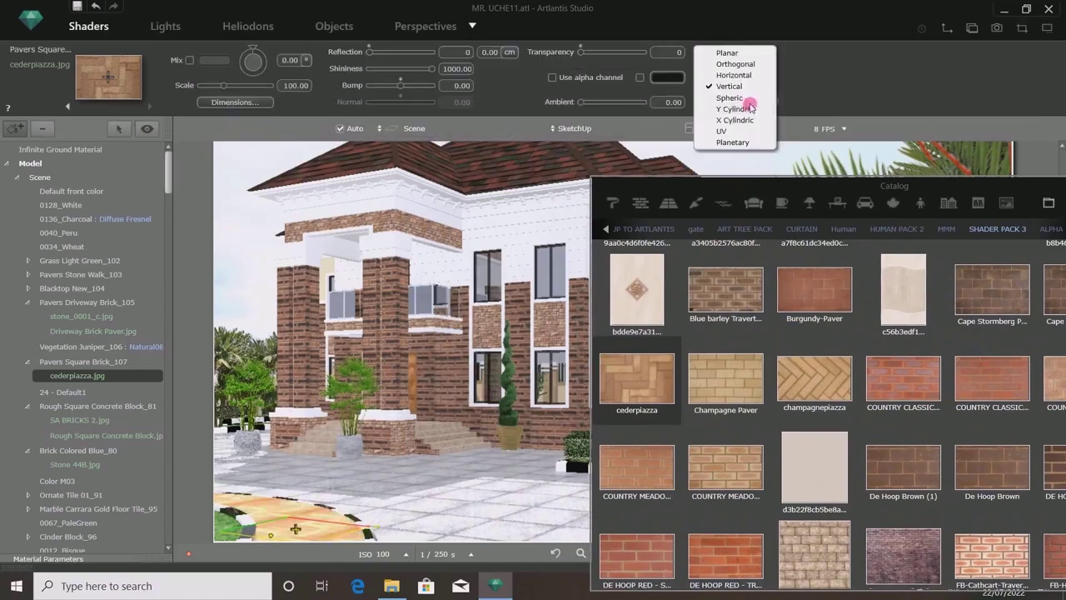
click(739, 76)
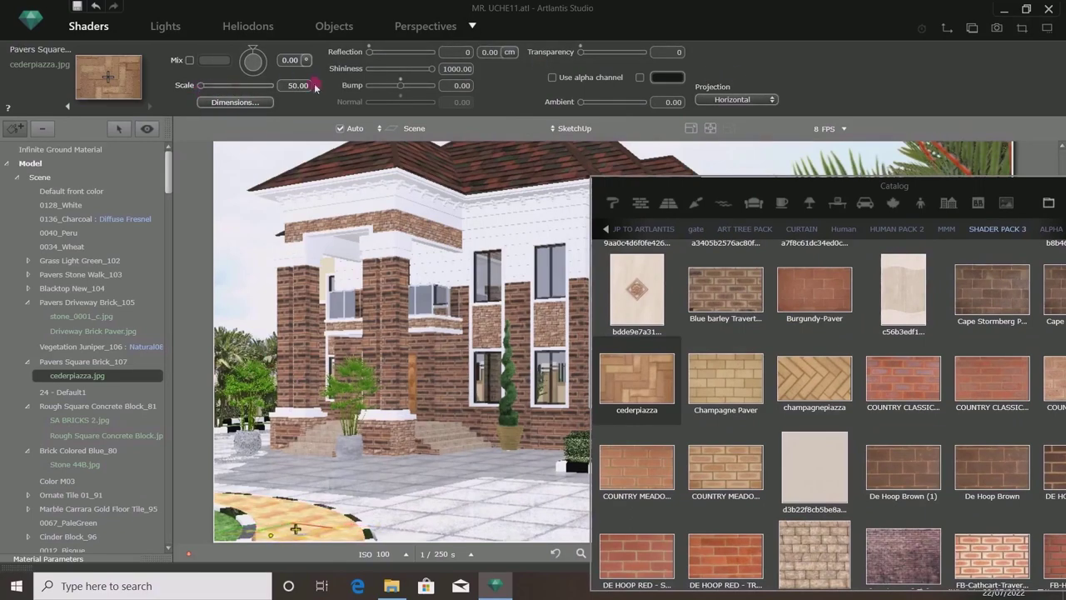
click(235, 101)
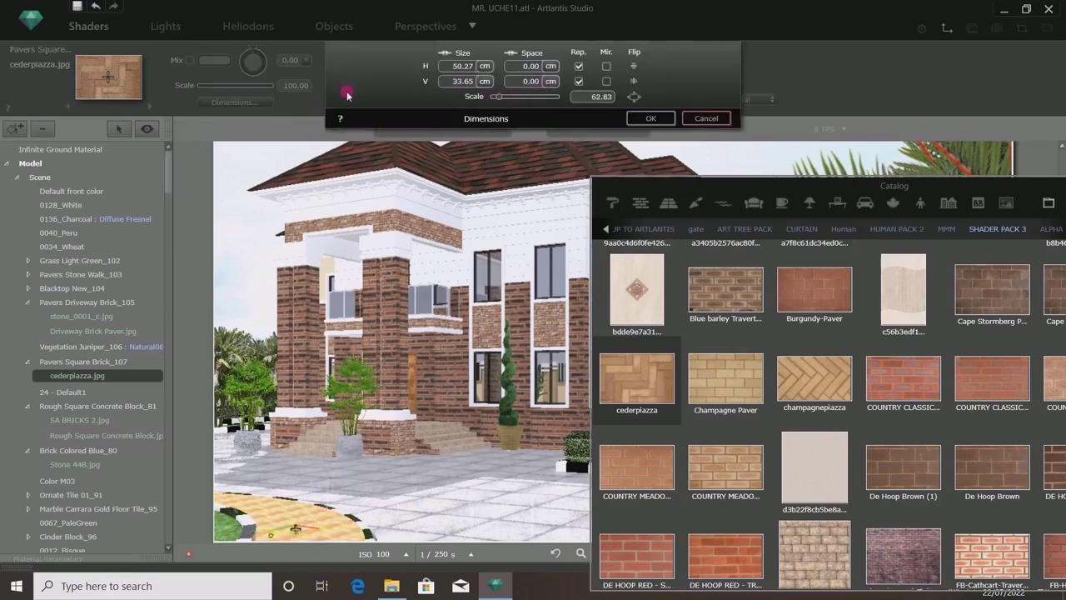
click(648, 118)
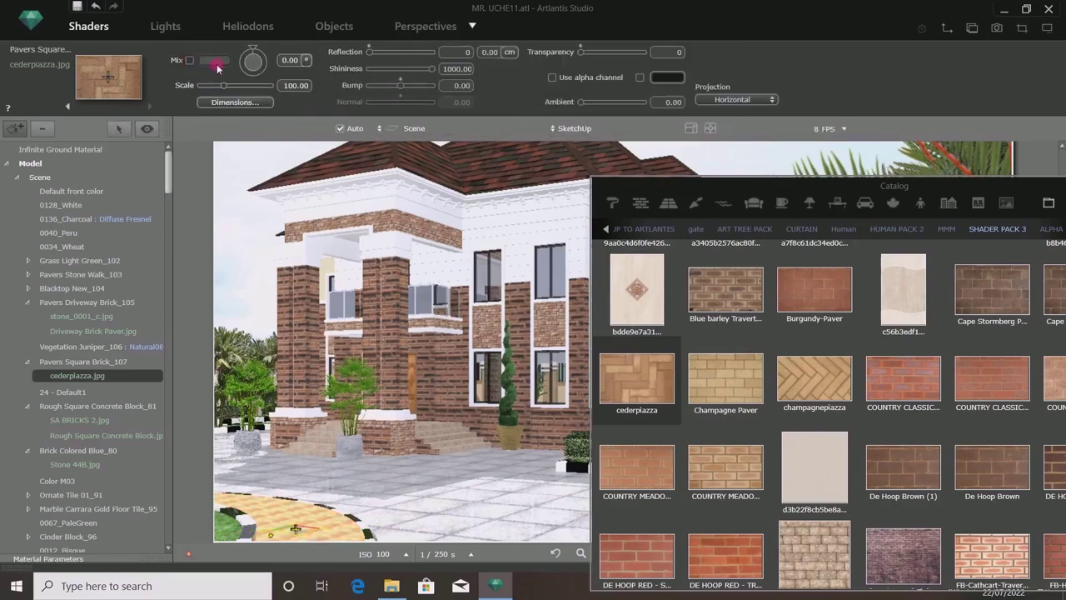
Give the cederpiazza texture a muted blue-grey mix colour and a reflection of 25, and save the scene.
click(209, 63)
drag(349, 188, 347, 127)
click(291, 138)
drag(233, 139, 241, 145)
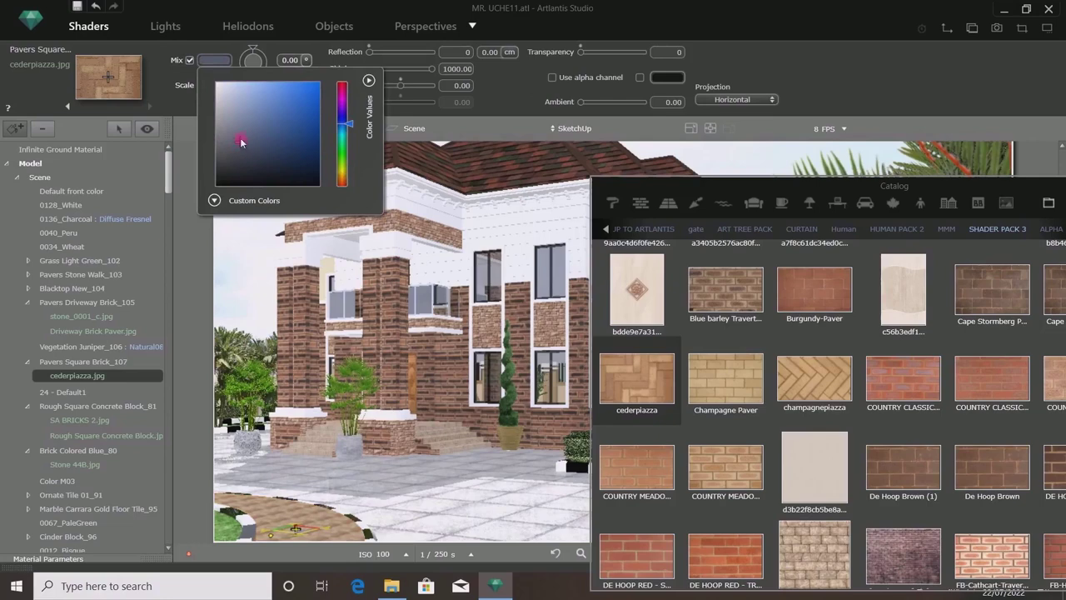
drag(245, 134, 249, 140)
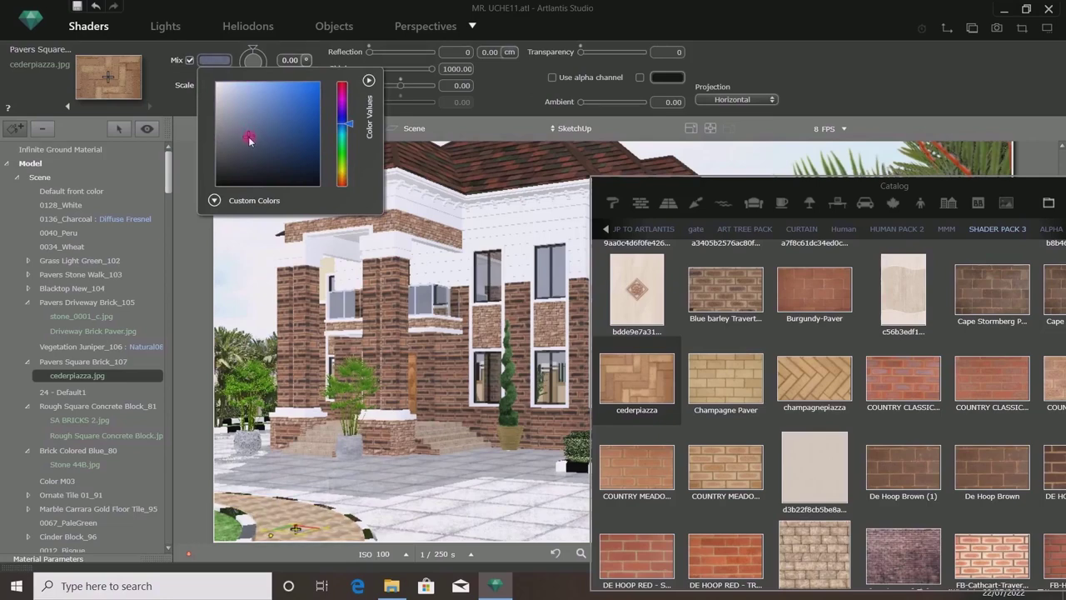
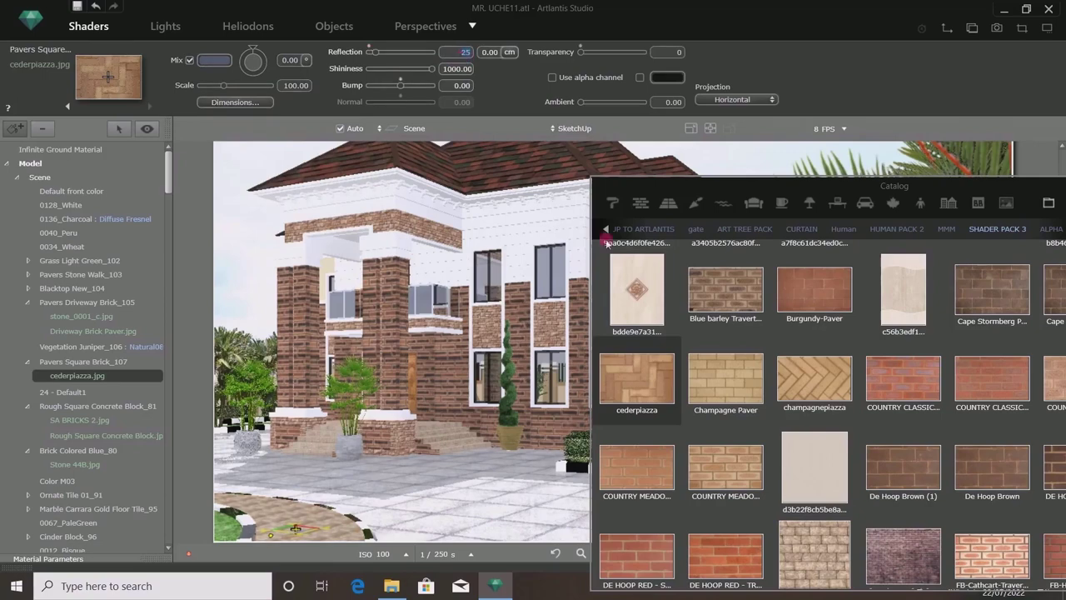
click(78, 6)
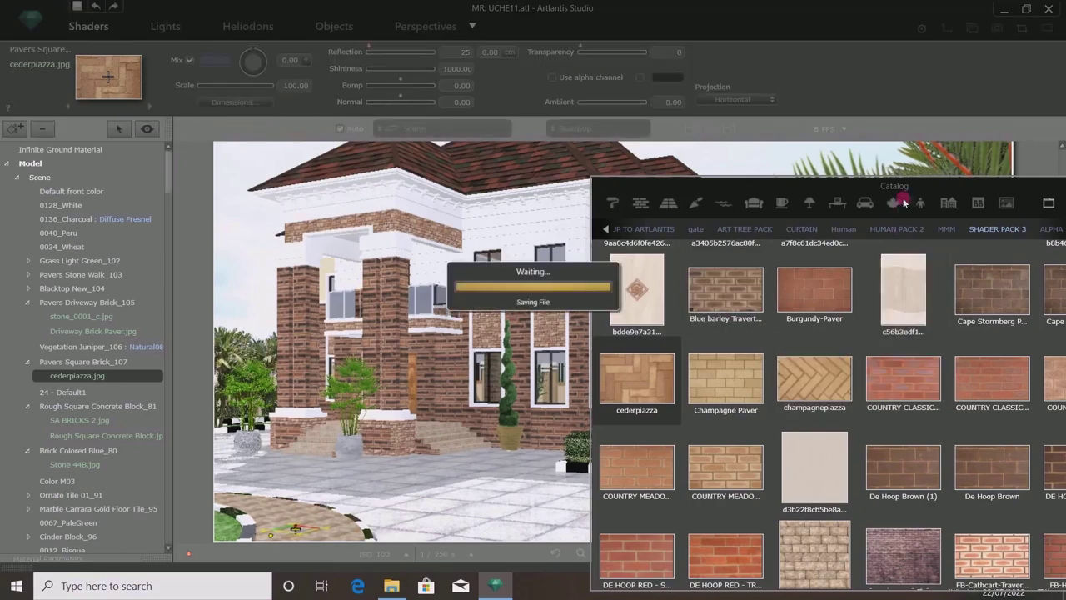
Look through the UP TO ARTLANTIS and ALPHA object collections in the catalog for a car model.
drag(984, 192, 505, 389)
drag(562, 412, 652, 69)
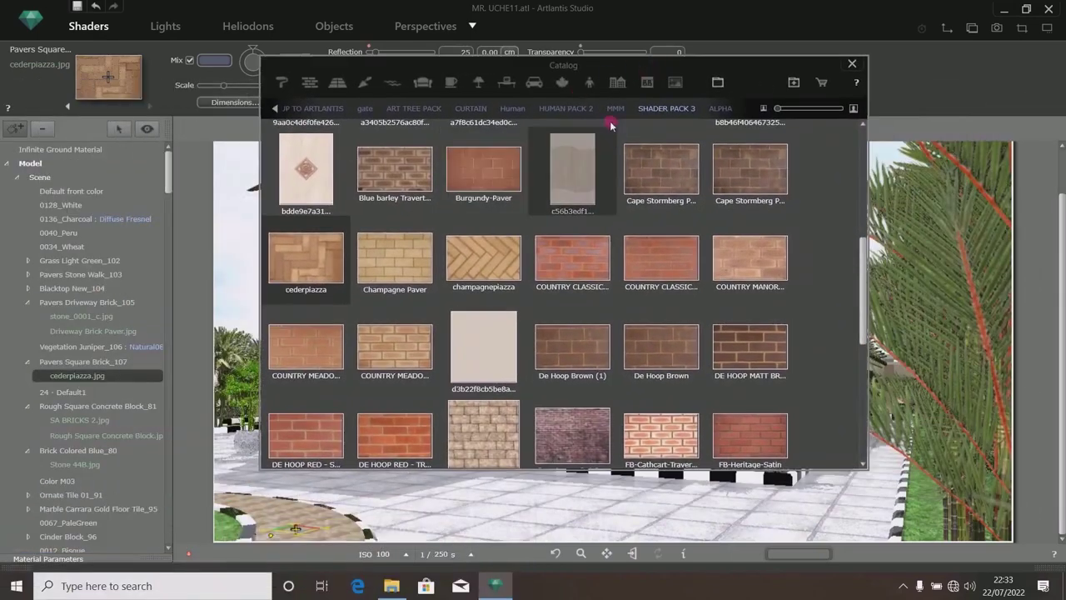
click(326, 109)
scroll(557, 254, down, 4)
click(745, 109)
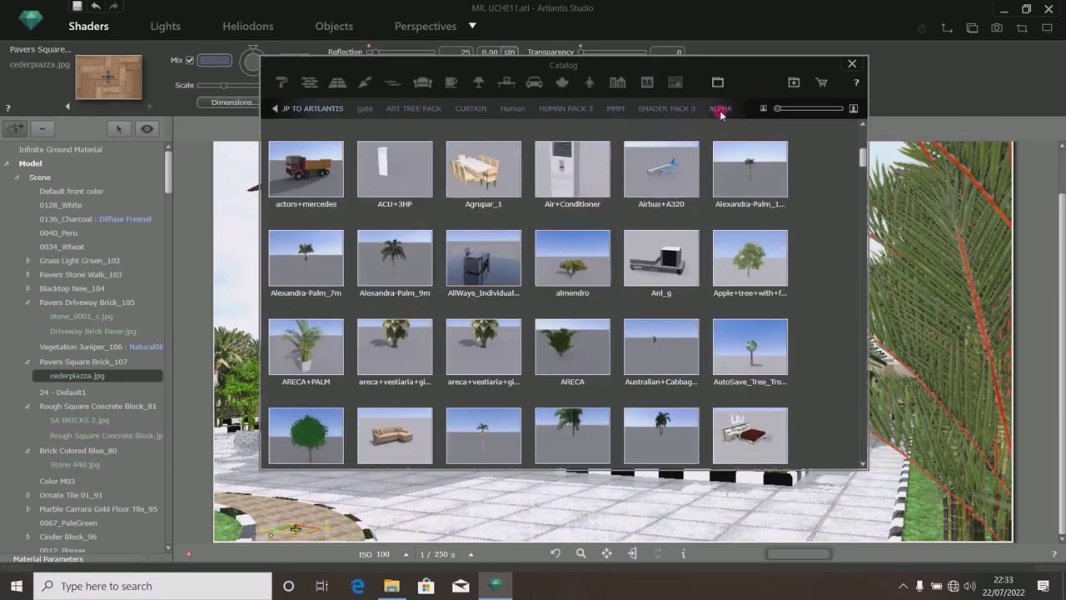
click(721, 109)
scroll(576, 236, down, 4)
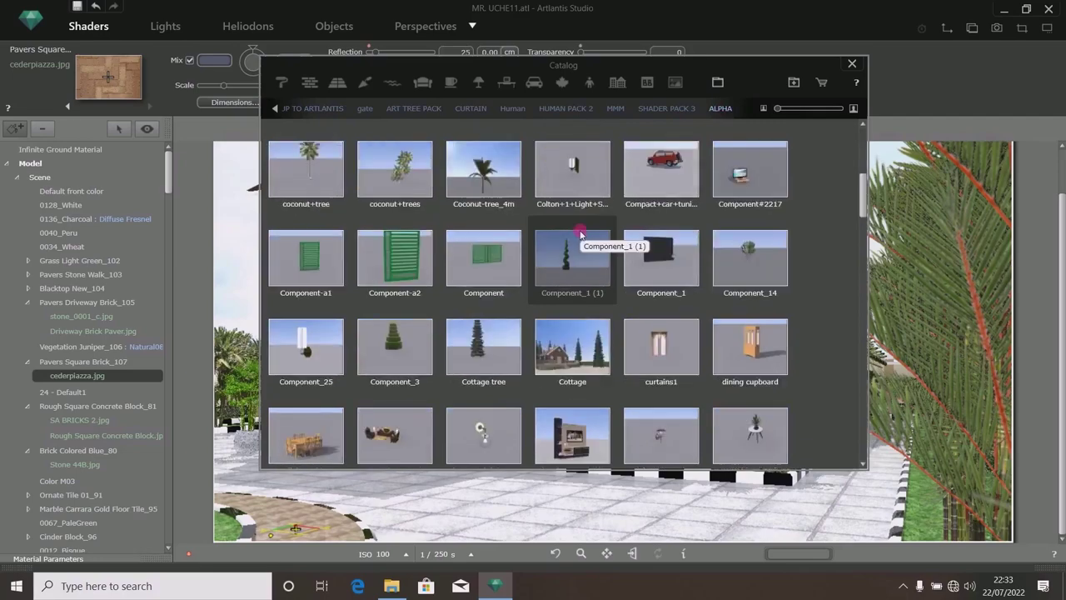
scroll(581, 235, down, 2)
scroll(581, 235, up, 6)
scroll(581, 235, down, 2)
scroll(581, 235, down, 5)
scroll(581, 235, down, 2)
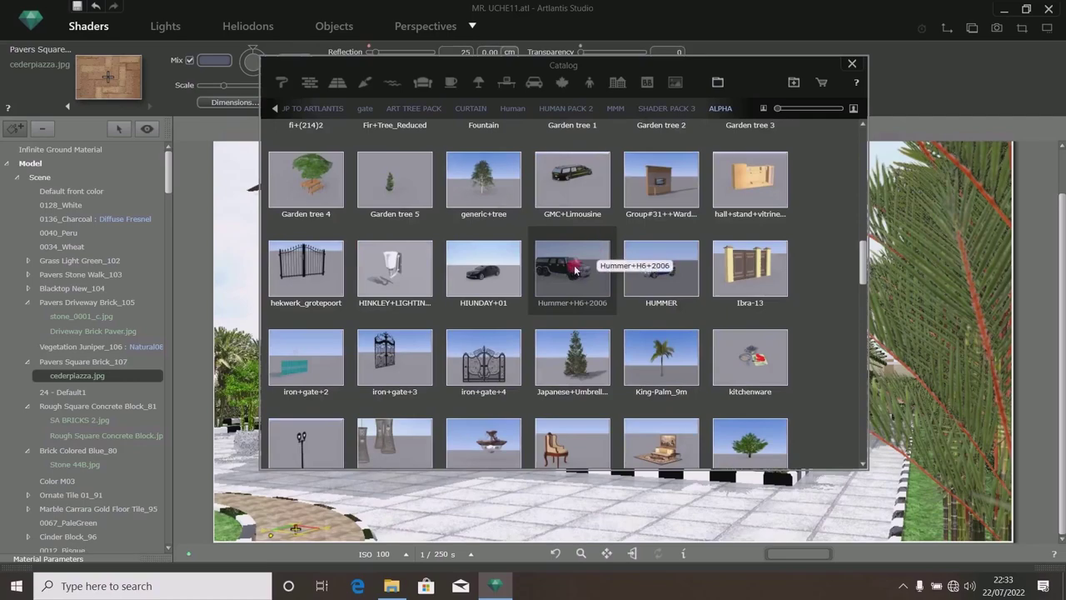
drag(611, 68, 853, 52)
scroll(736, 295, down, 10)
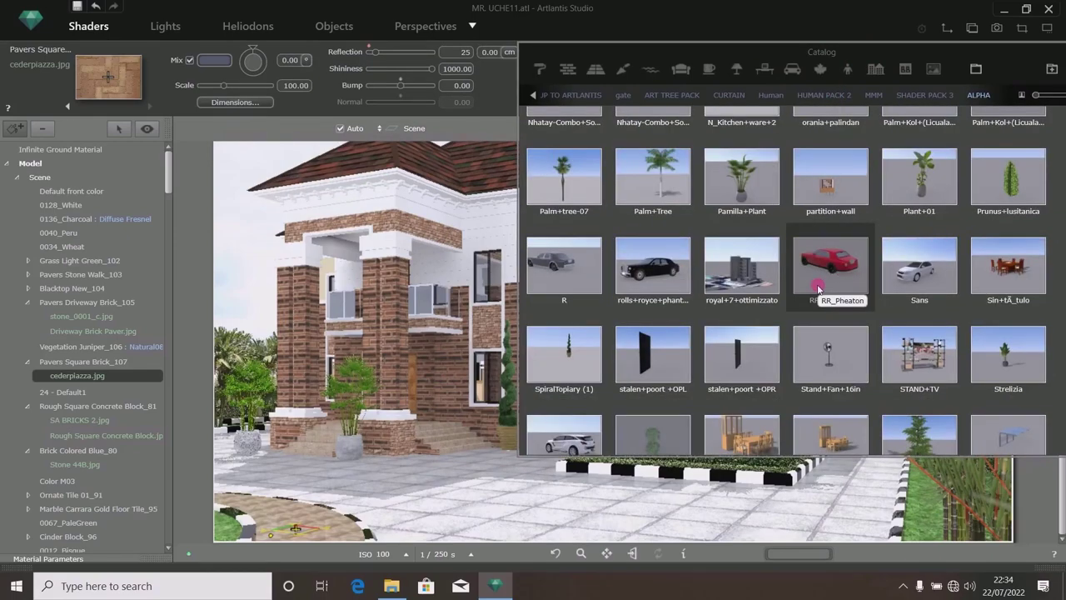
scroll(906, 278, down, 2)
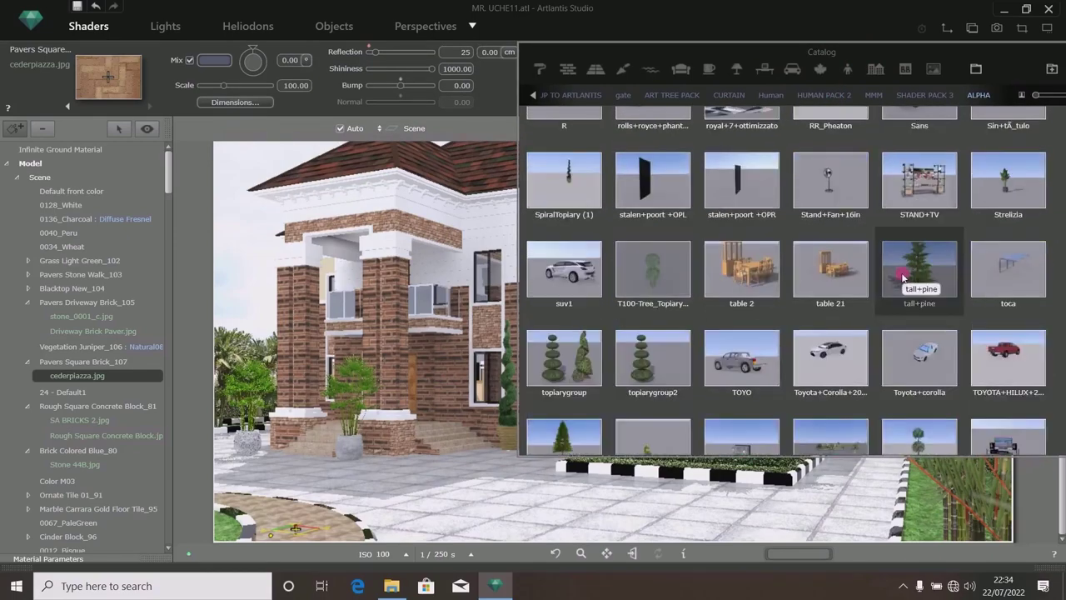
scroll(904, 277, down, 2)
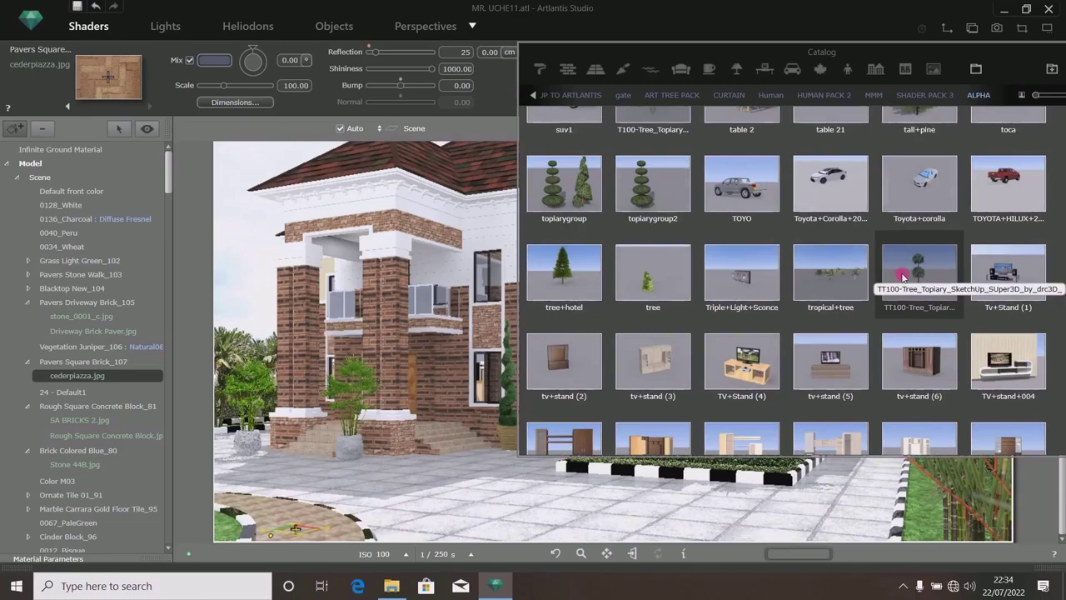
scroll(903, 277, down, 5)
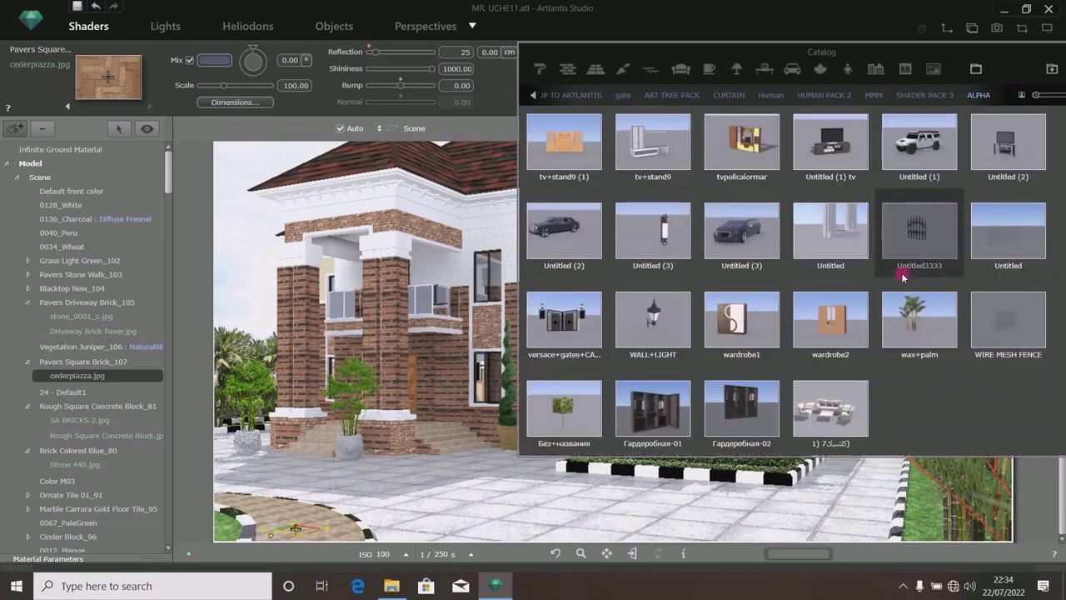
scroll(903, 277, up, 5)
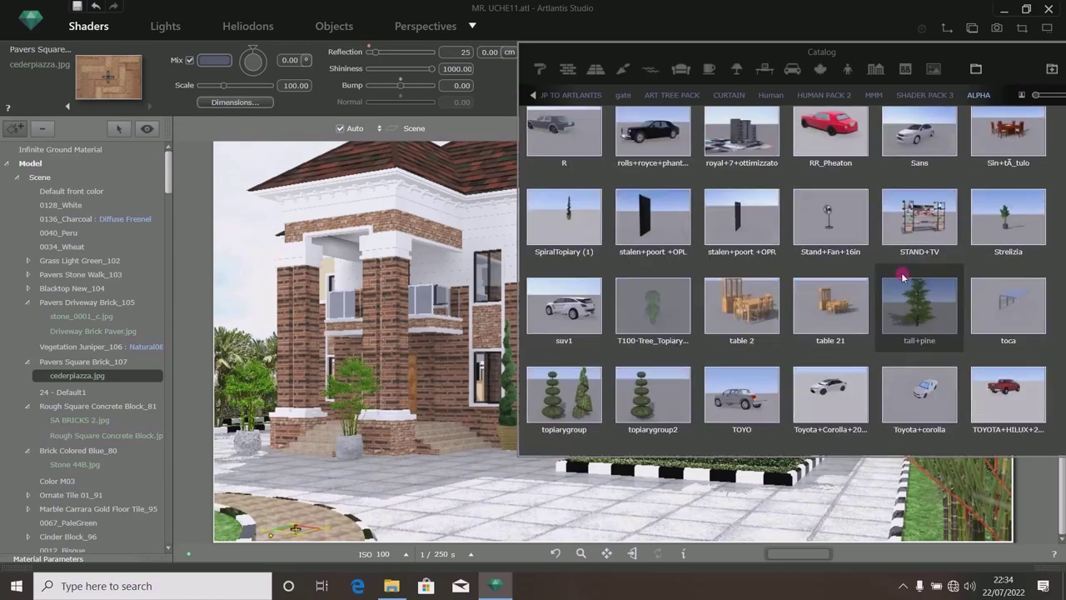
scroll(903, 276, up, 5)
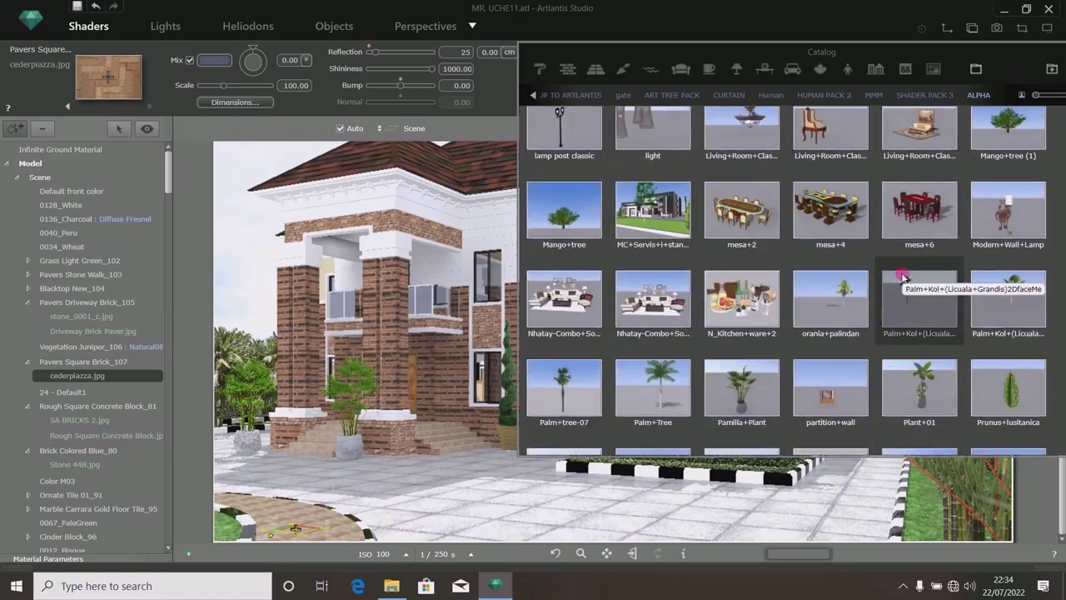
drag(1008, 58, 886, 57)
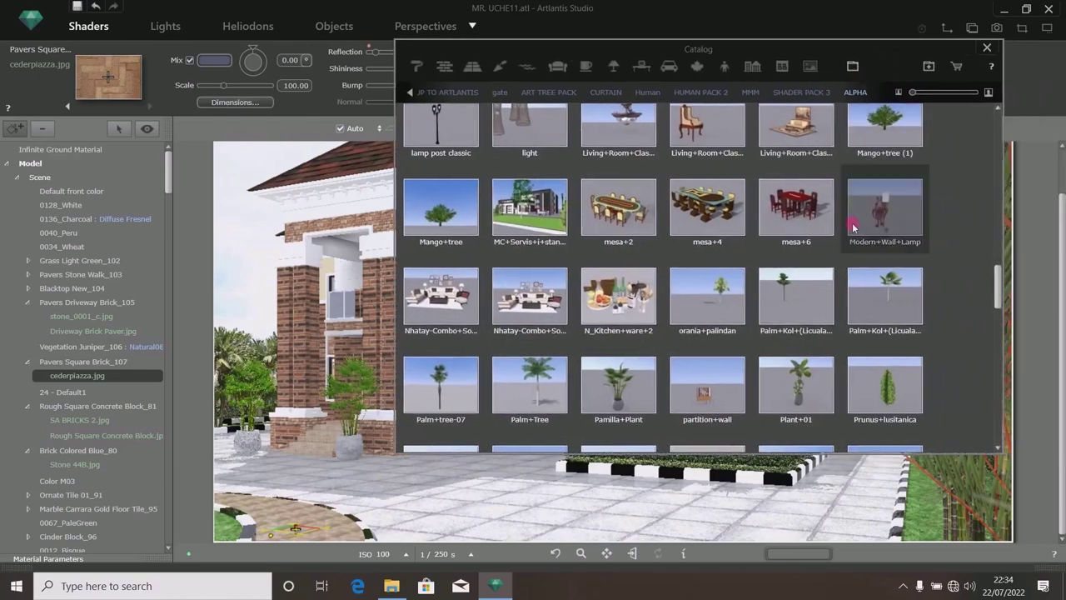
scroll(853, 226, up, 4)
scroll(853, 227, down, 8)
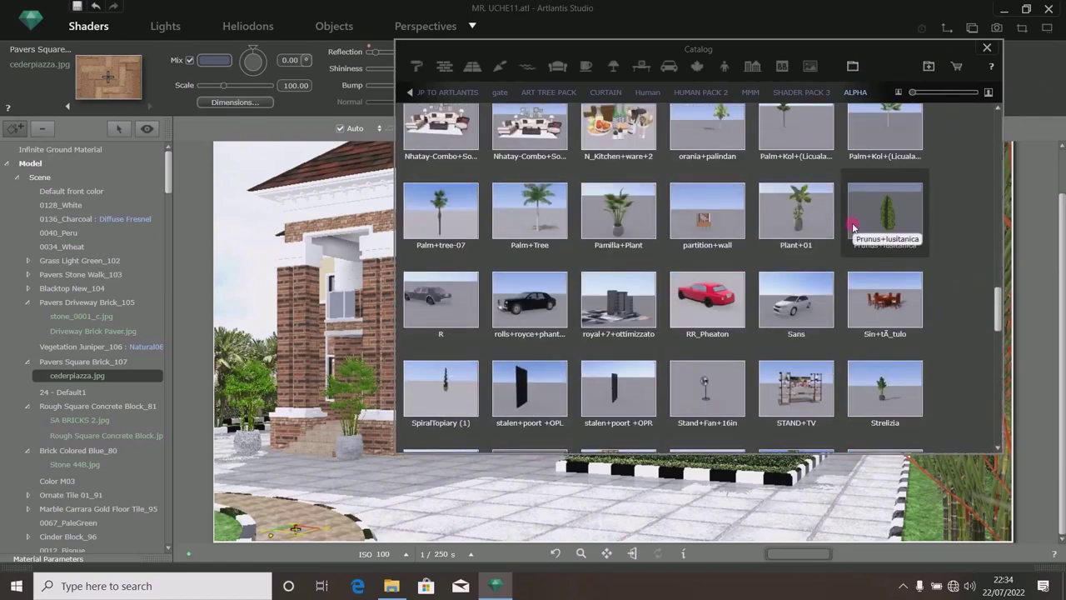
scroll(853, 227, up, 8)
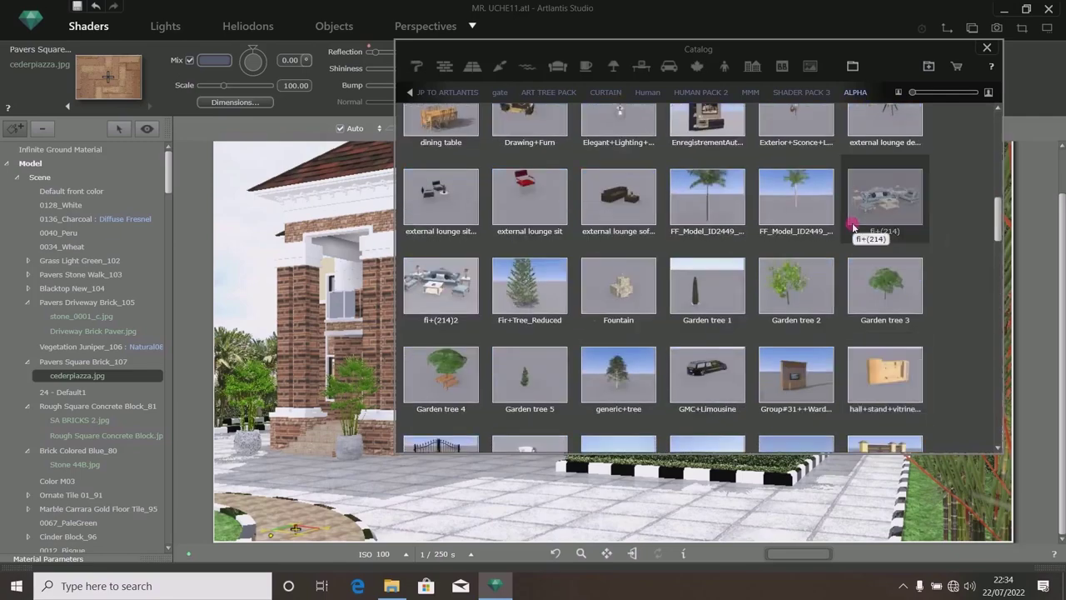
scroll(853, 226, up, 3)
scroll(853, 226, up, 4)
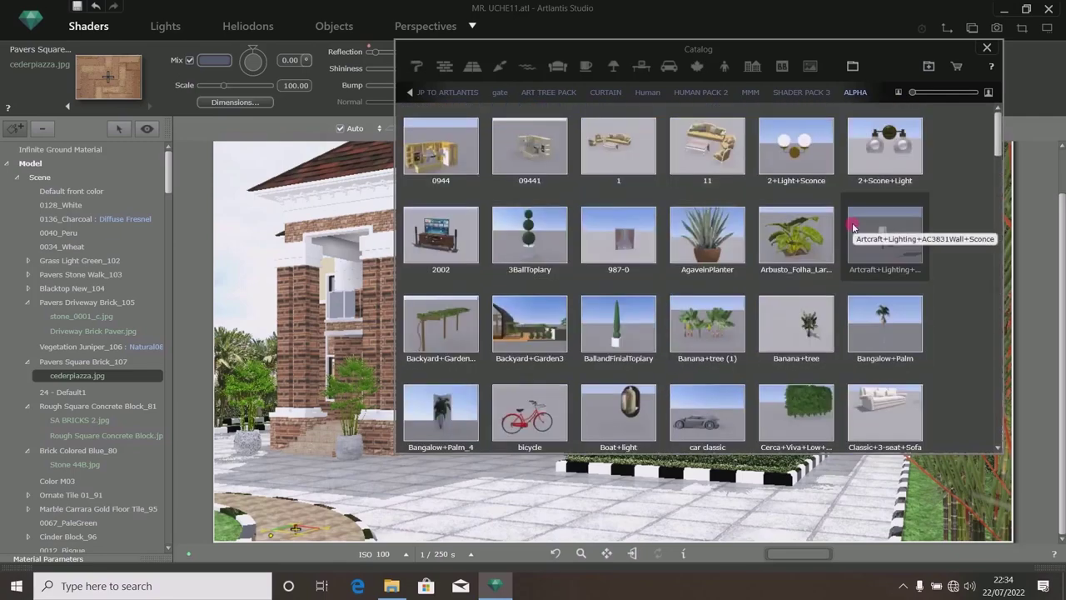
scroll(853, 227, down, 9)
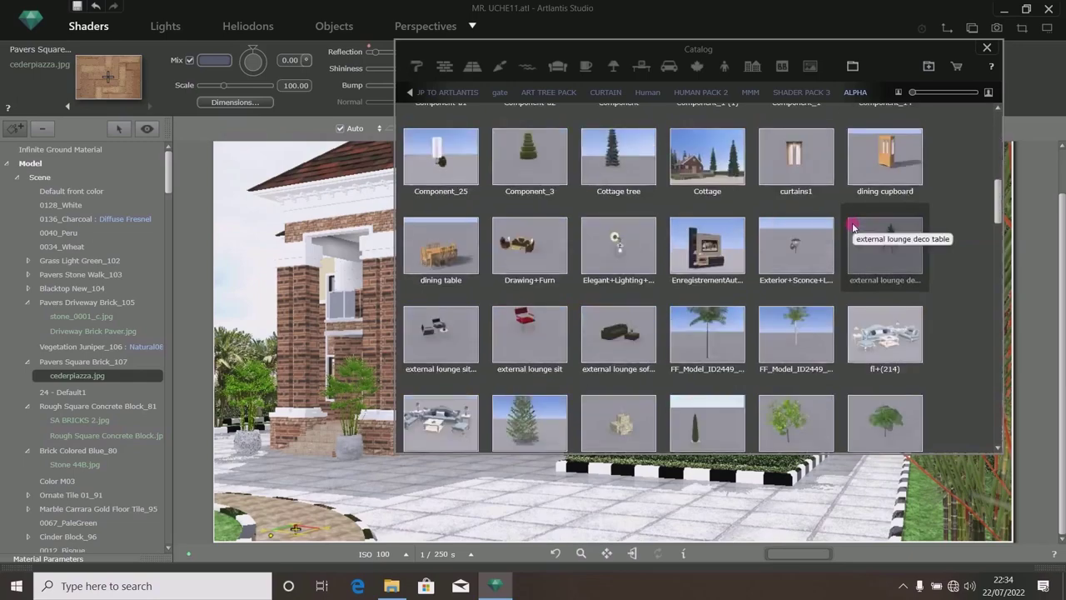
scroll(853, 227, down, 6)
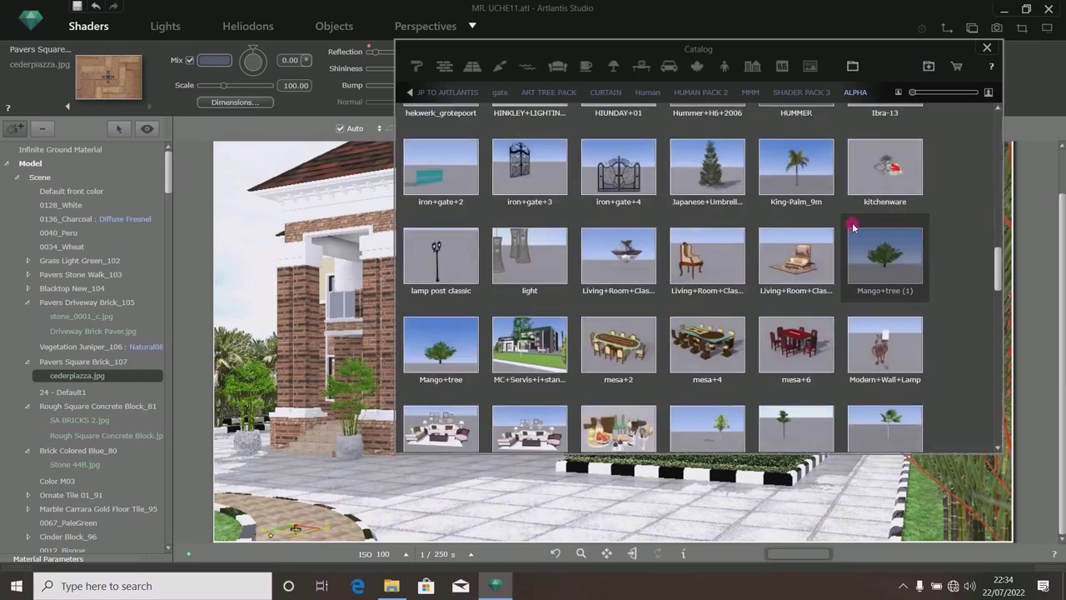
scroll(853, 227, down, 2)
scroll(853, 227, down, 2)
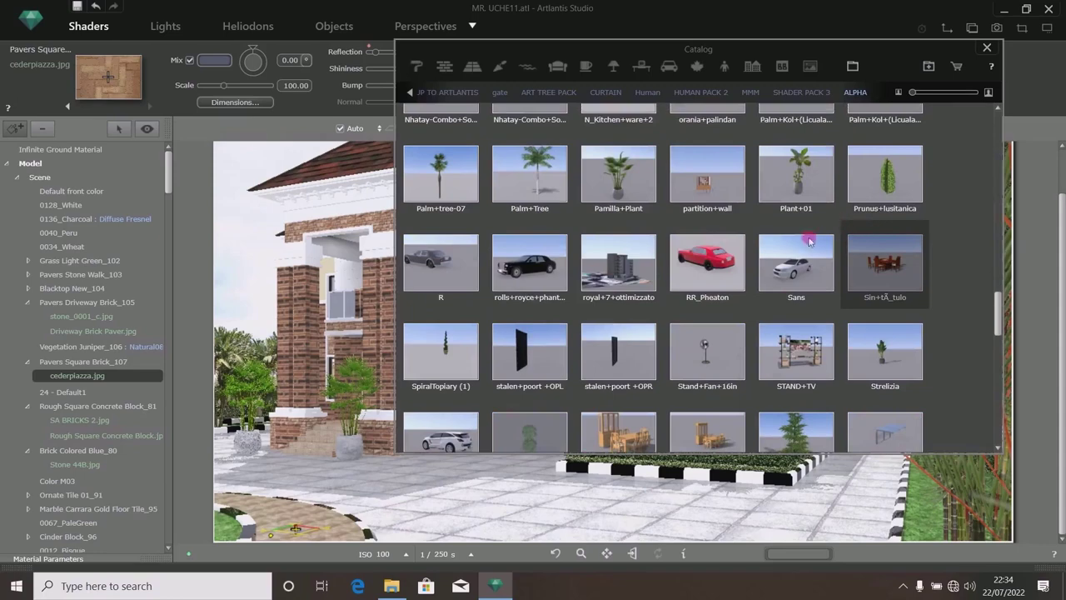
scroll(858, 278, down, 2)
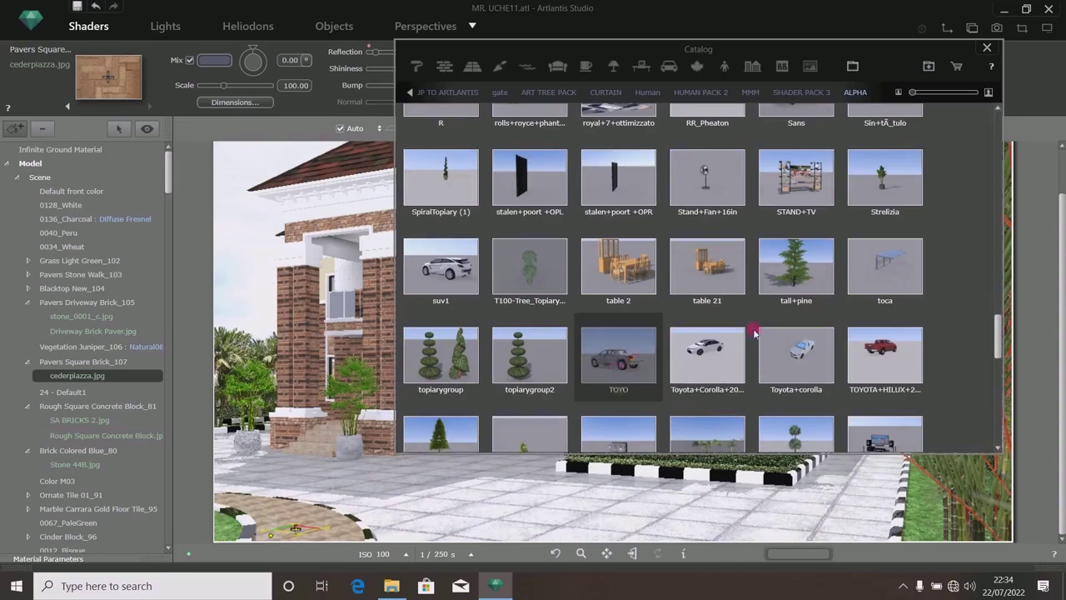
Place the Toyota+Corolla+2020 car from the ALPHA collection on the paving in front of the house and rotate it 90° about Z.
drag(821, 43, 929, 37)
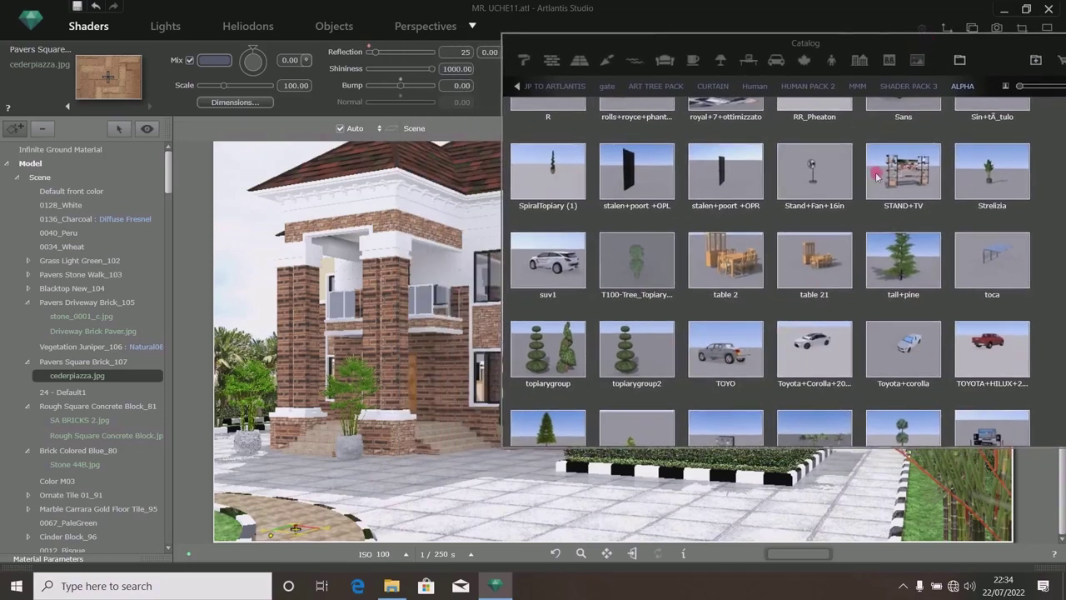
drag(813, 348, 454, 500)
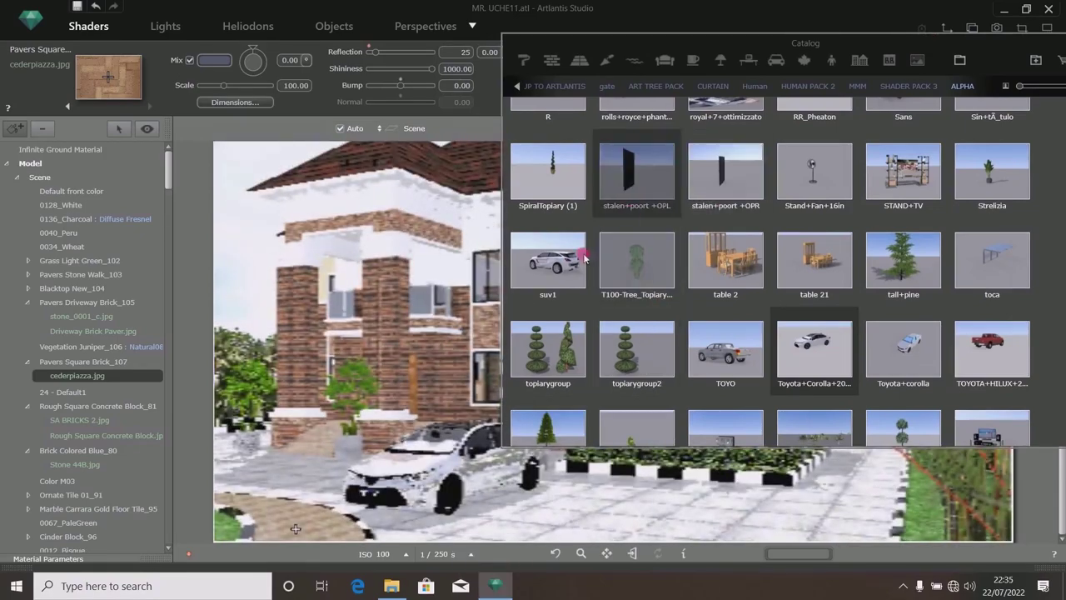
drag(714, 46, 933, 89)
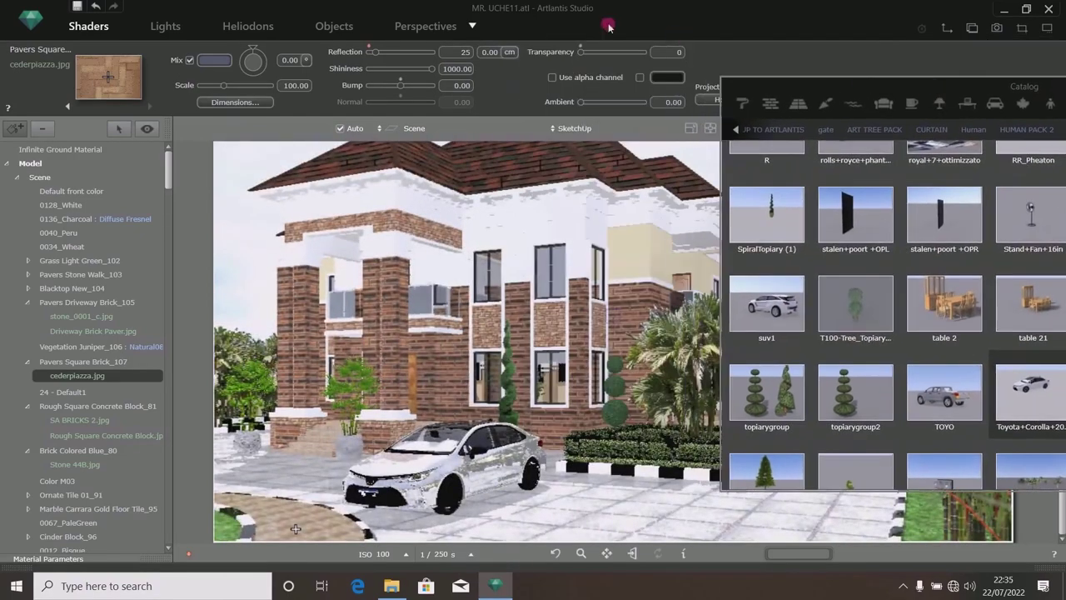
click(321, 24)
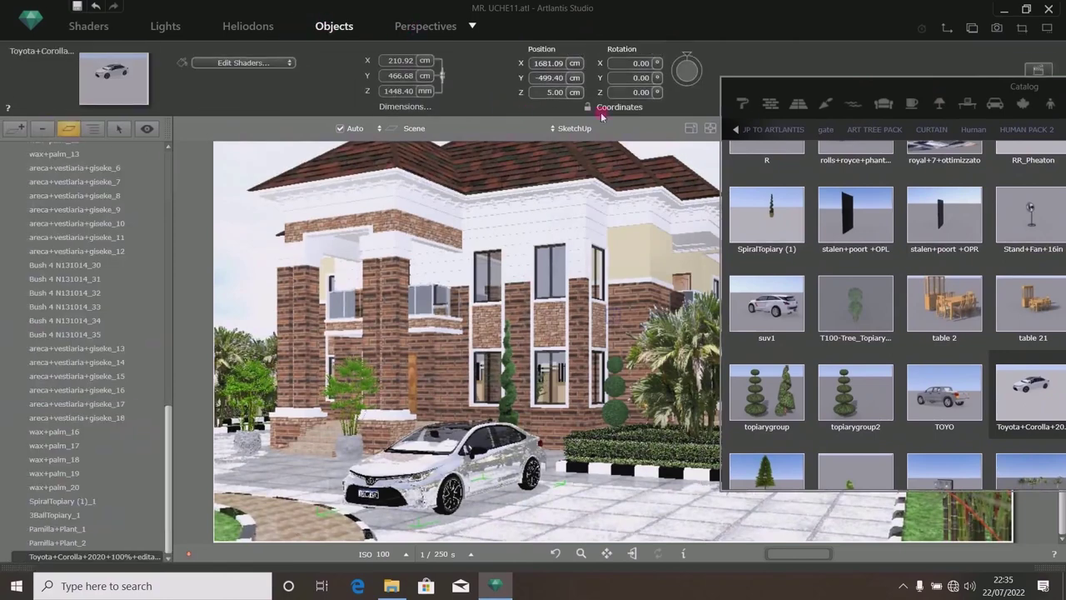
drag(787, 89, 876, 101)
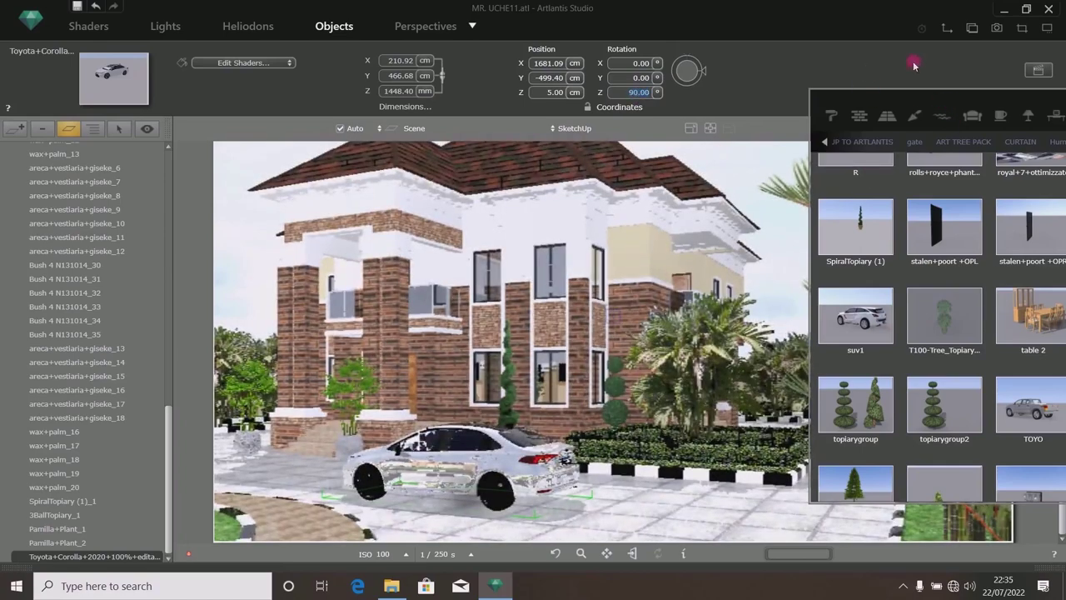
Move the car in the plan view to the paving beside the rounded lawn, at about X 2043, Y -640 cm.
click(948, 27)
scroll(581, 296, down, 3)
scroll(559, 357, up, 3)
drag(559, 358, 635, 353)
drag(635, 353, 646, 362)
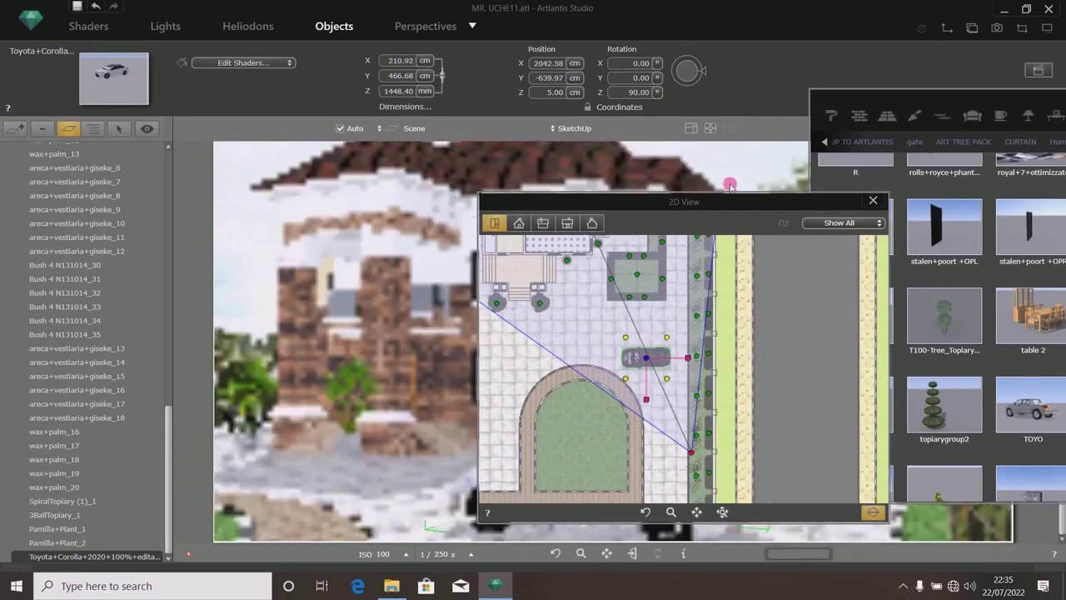
click(873, 201)
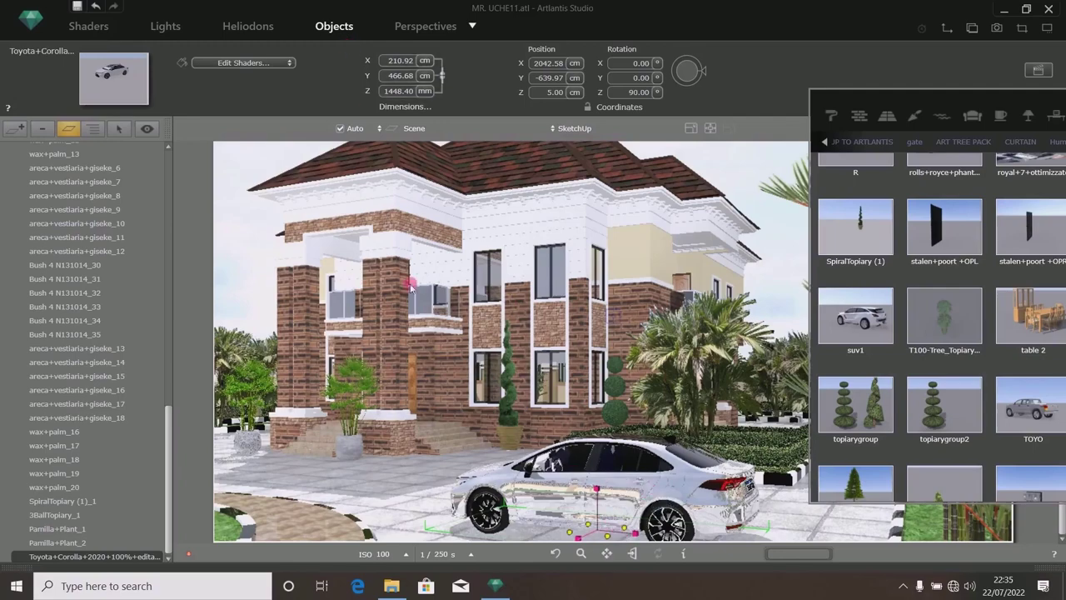
Darken the reflection colour of the car's CarPaint_Flakes_White shader to a very dark grey and save the scene.
double_click(587, 493)
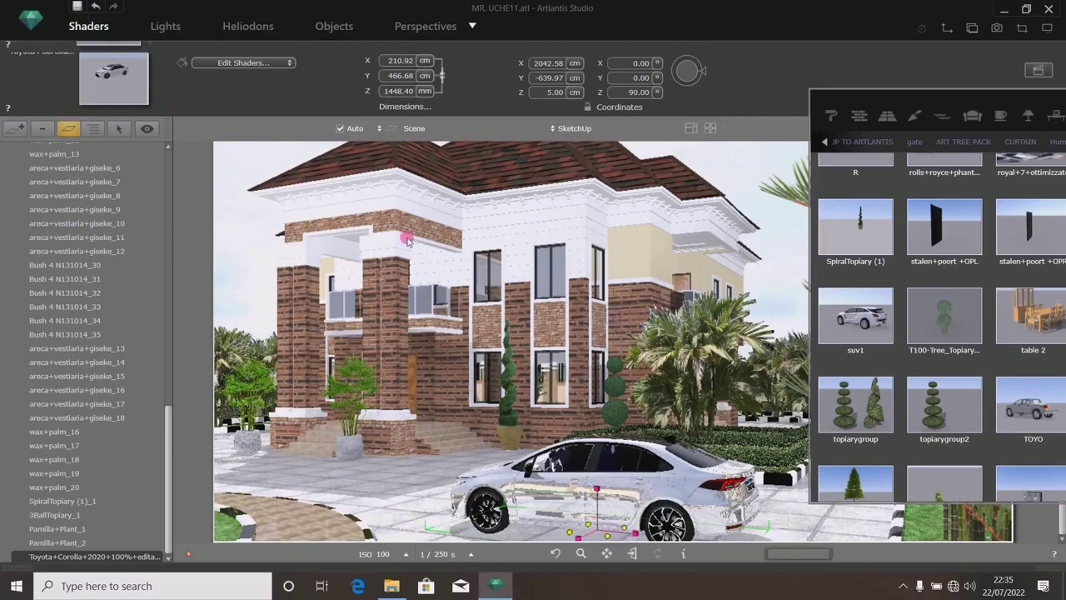
double_click(593, 499)
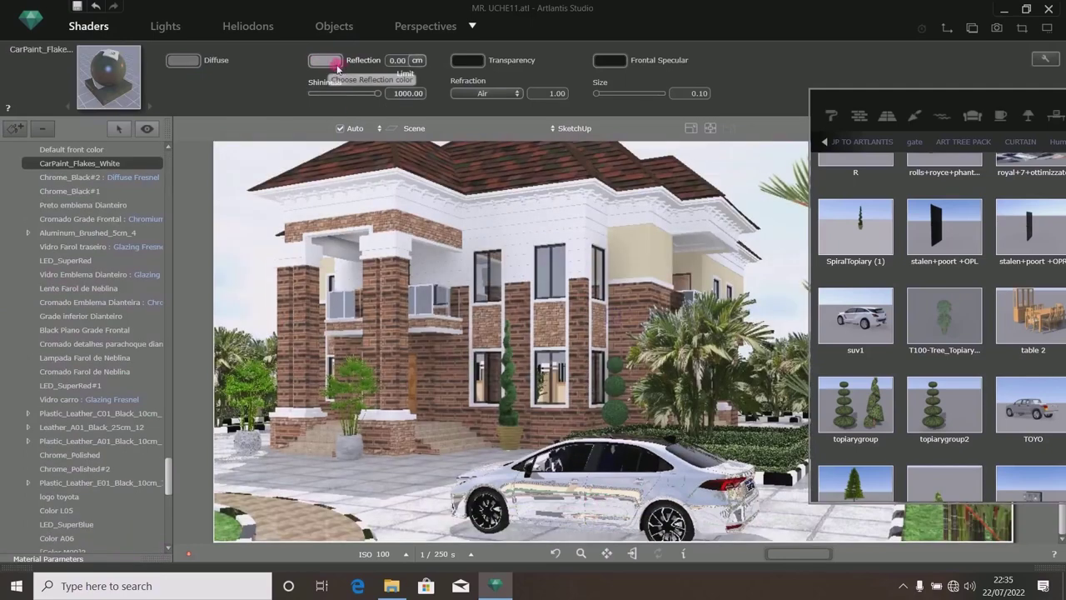
click(316, 63)
click(325, 60)
drag(327, 138, 328, 170)
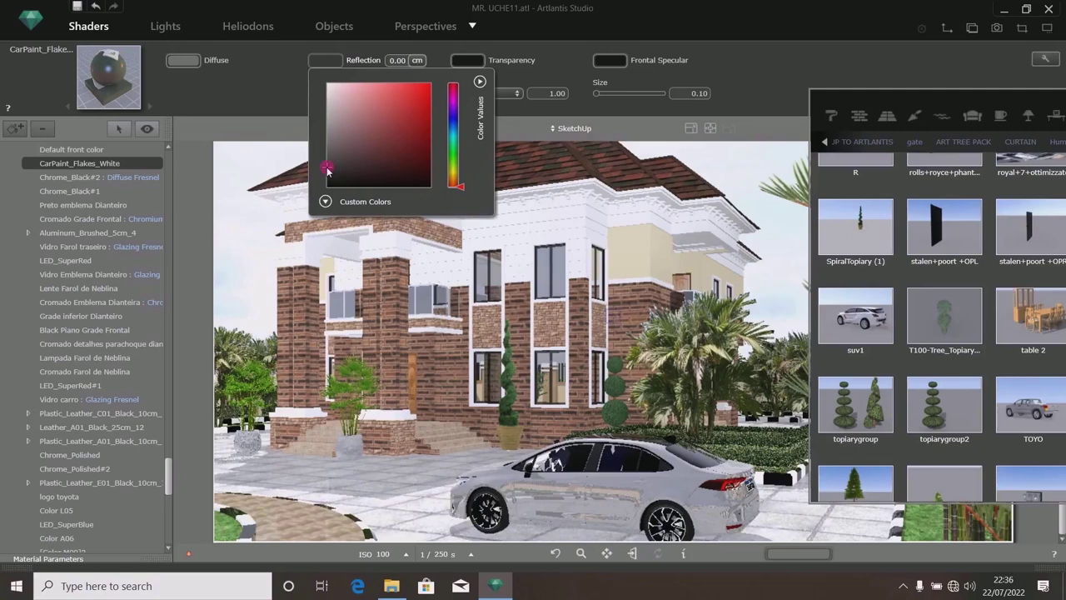
drag(325, 174, 322, 175)
click(272, 99)
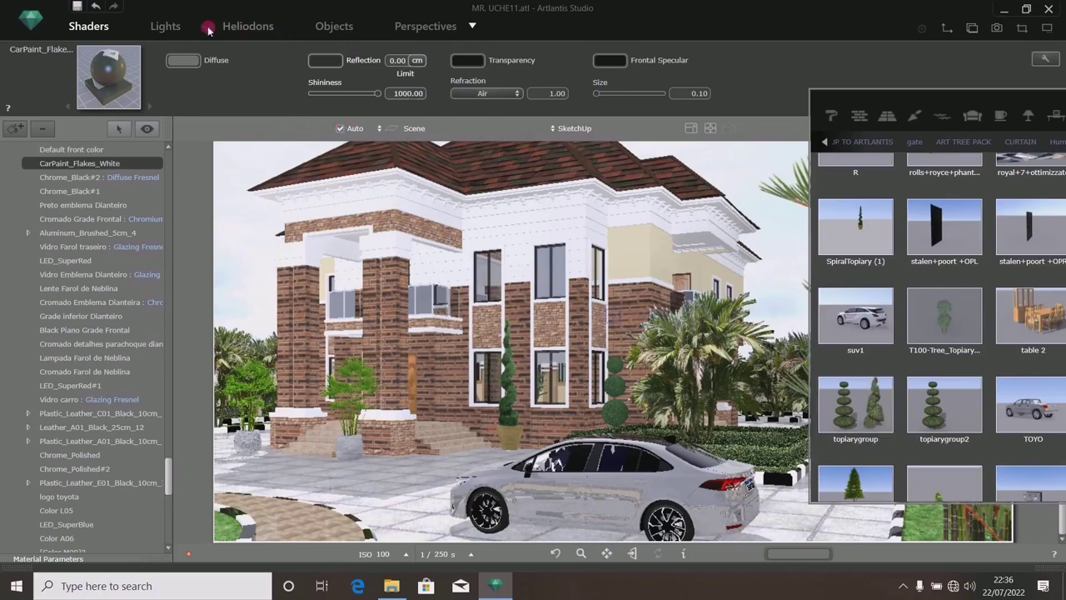
click(77, 7)
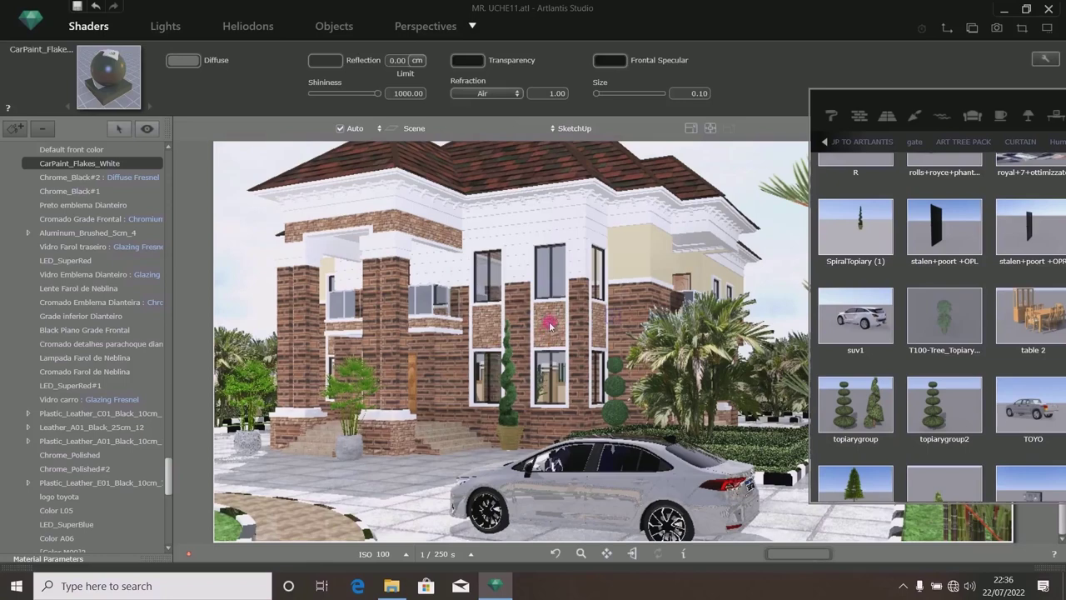
Find the WALL+LIGHT lamp in the ALPHA catalog collection, place it on the paving before the entrance and display its object settings.
drag(971, 100, 417, 125)
scroll(583, 237, up, 15)
scroll(607, 244, up, 2)
scroll(607, 242, down, 5)
scroll(607, 242, up, 5)
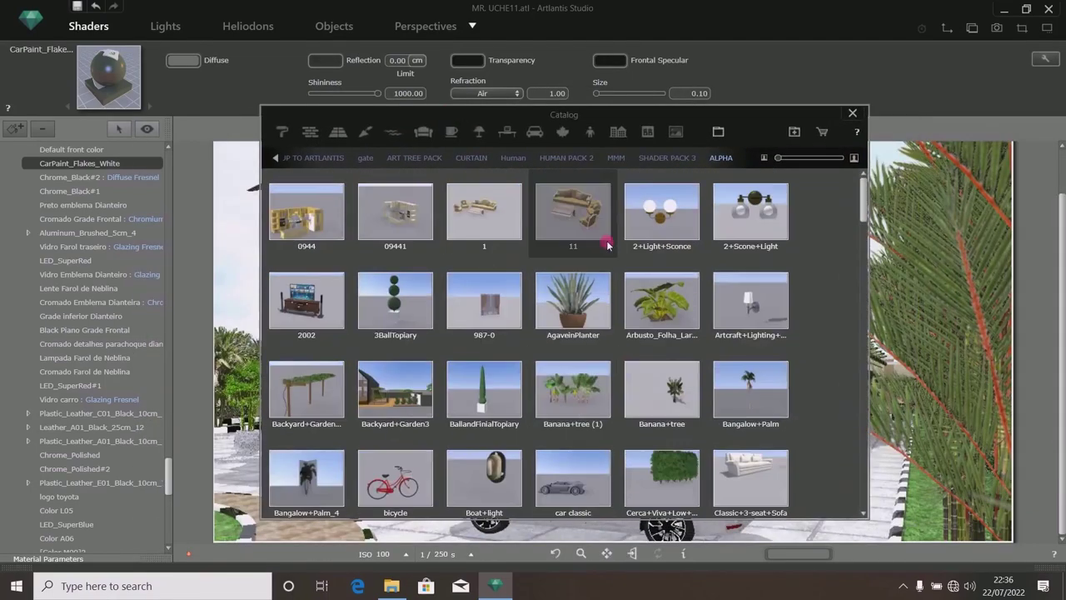
scroll(608, 244, down, 20)
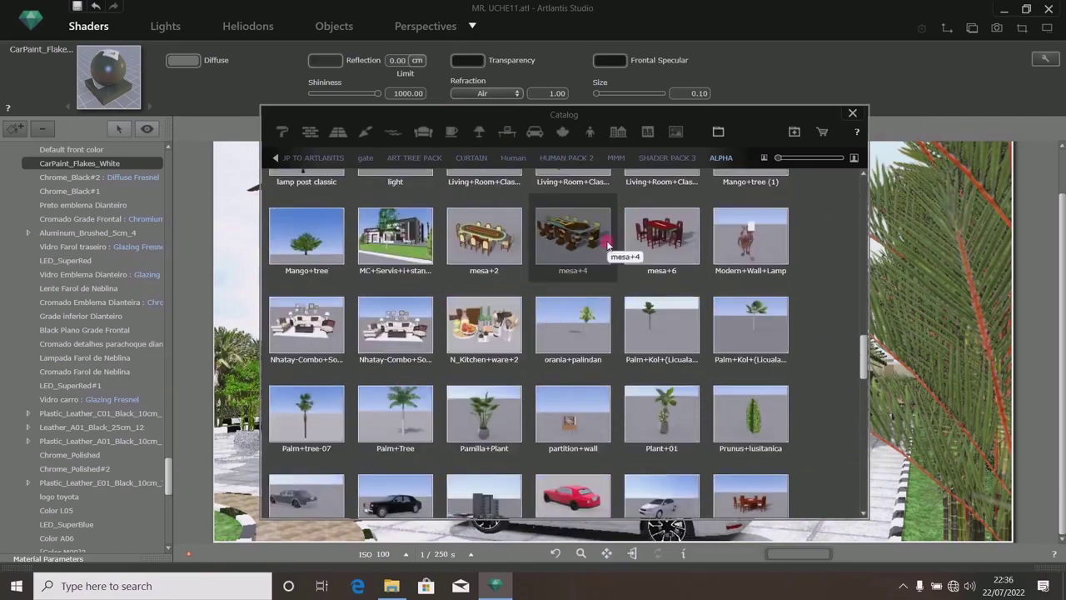
scroll(608, 244, down, 8)
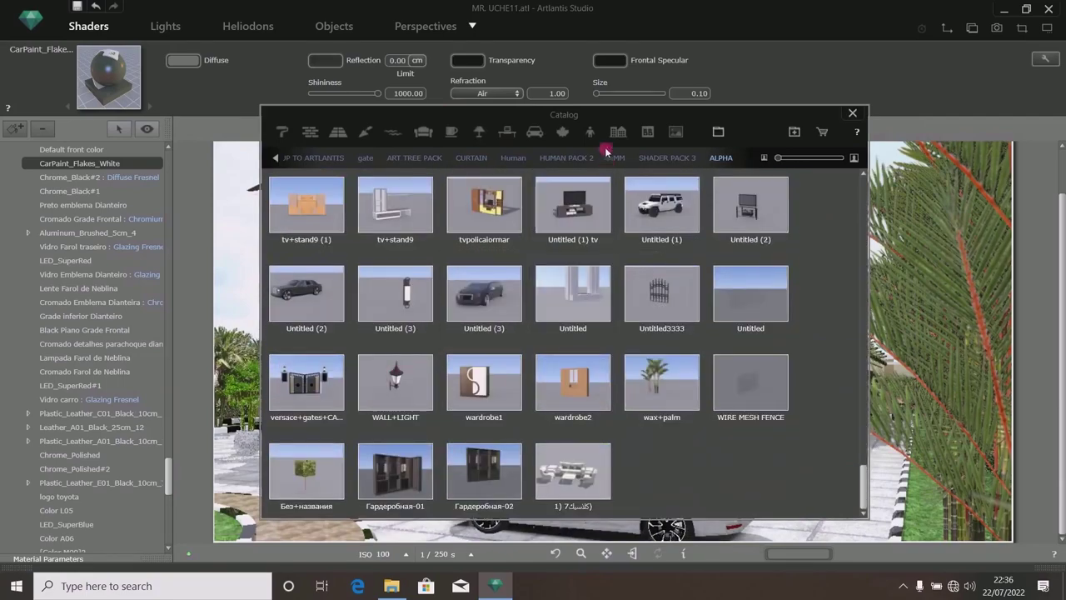
drag(599, 118, 899, 109)
drag(695, 369, 382, 469)
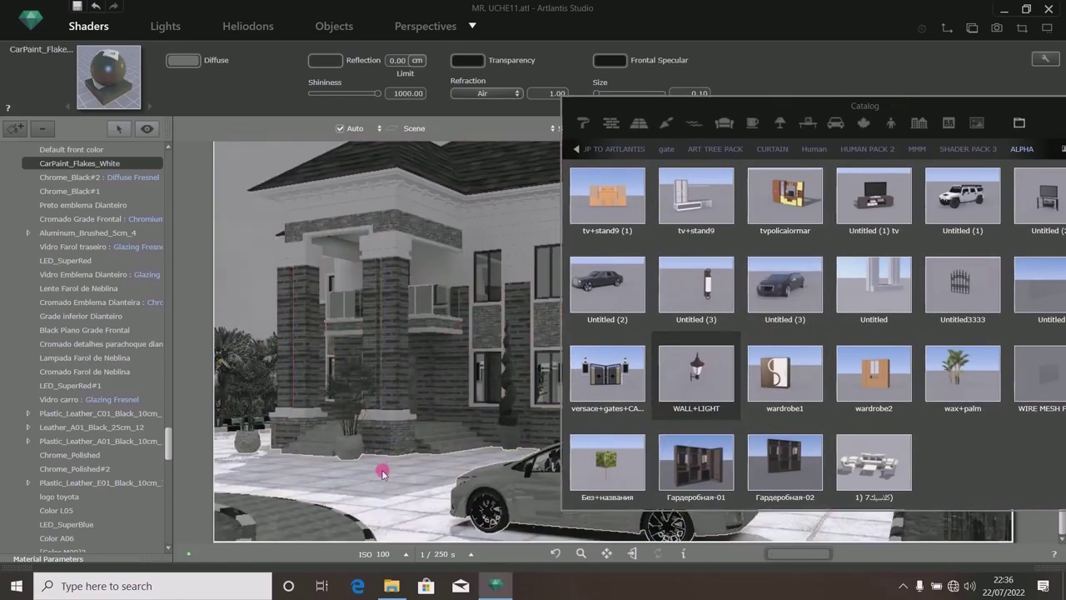
click(315, 27)
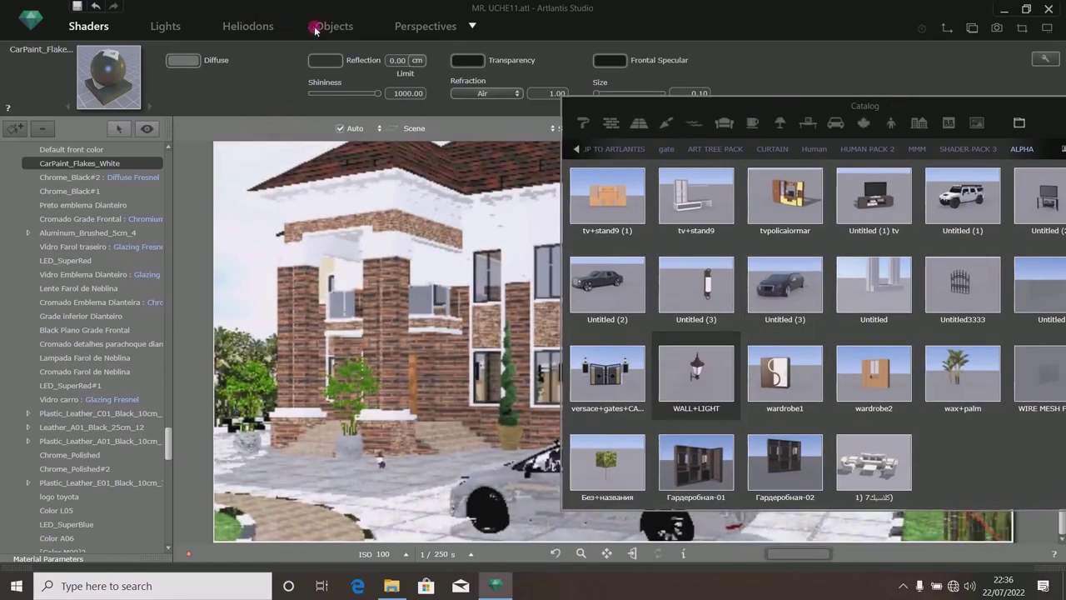
click(444, 154)
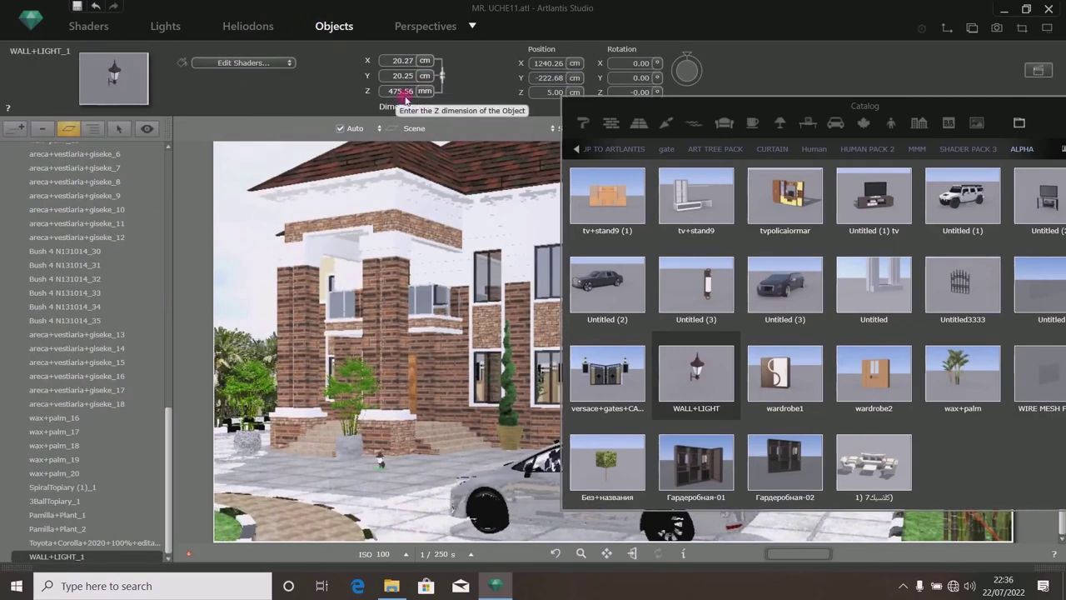
Move the wall light in the plan view to the front face of the right-hand entrance column, about X 1040, Y 10 cm, and set Z to 300 cm.
drag(611, 123, 958, 196)
click(950, 29)
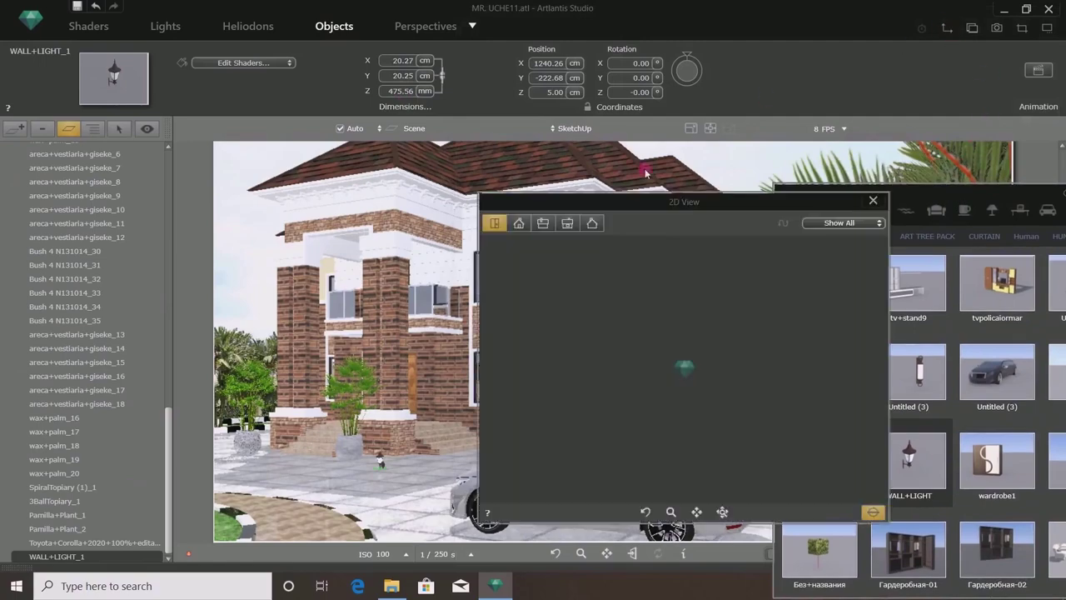
scroll(564, 425, up, 8)
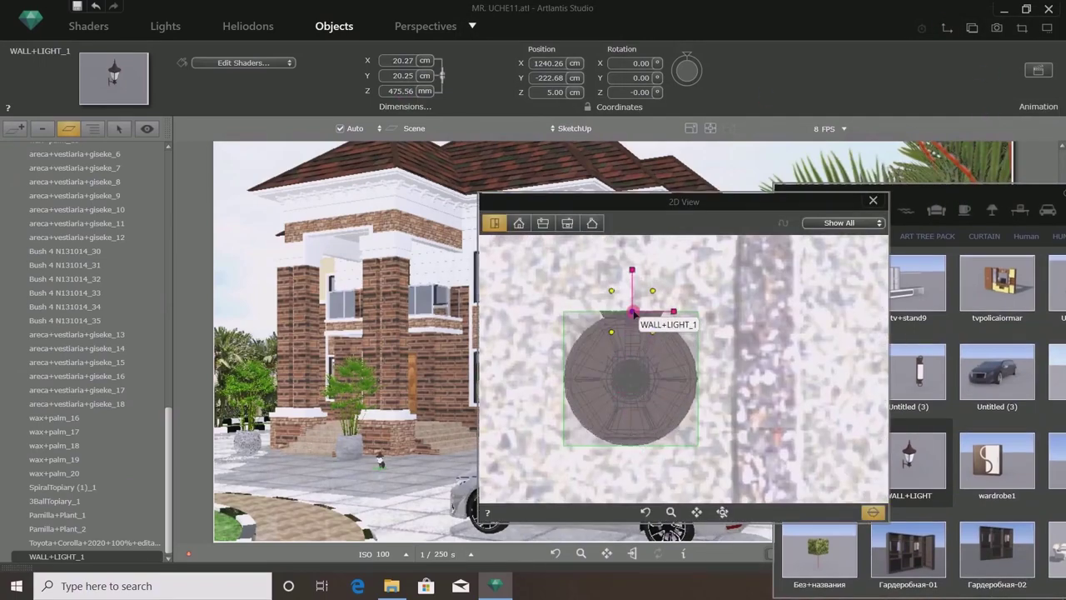
scroll(634, 316, down, 5)
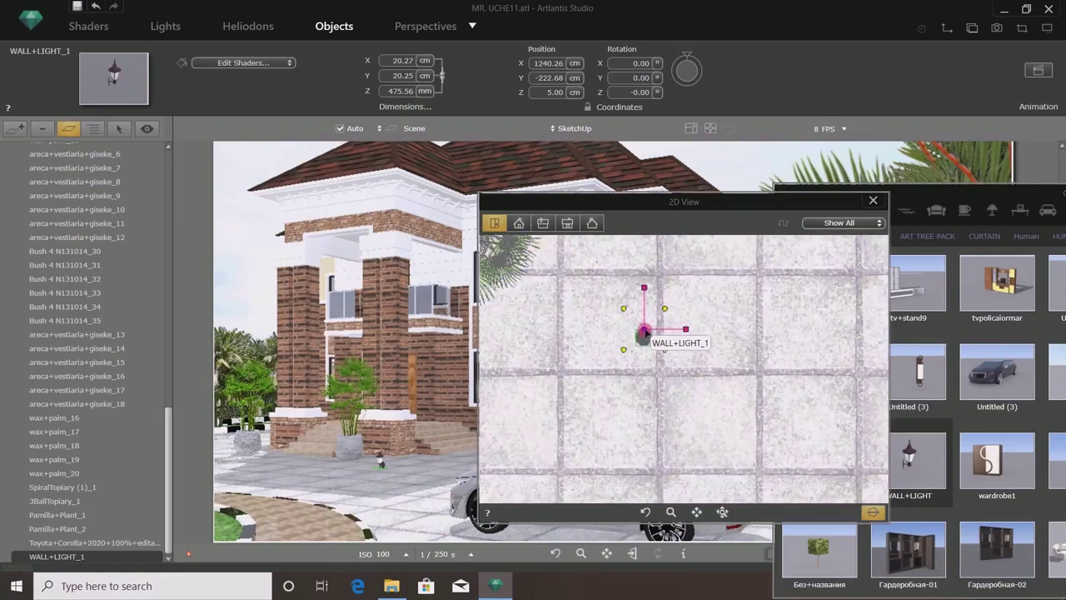
scroll(646, 332, down, 3)
drag(644, 330, 606, 283)
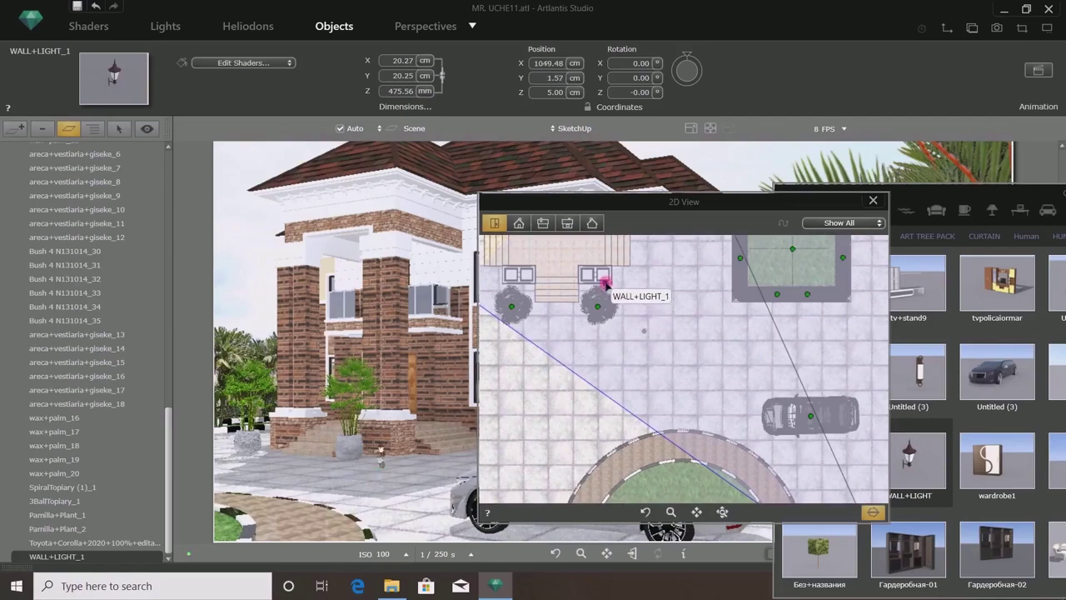
scroll(605, 283, up, 4)
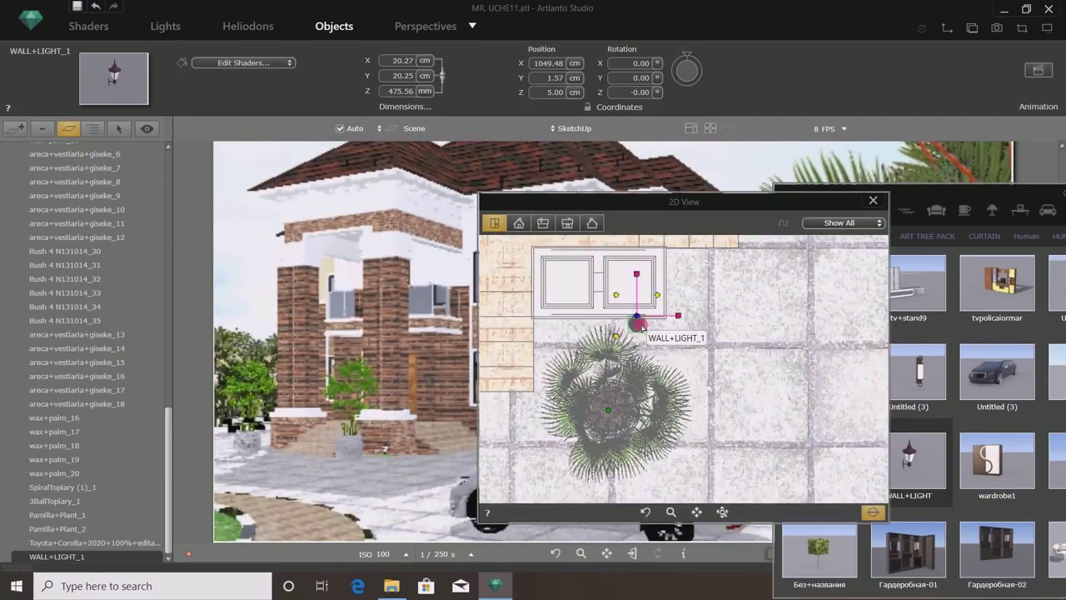
scroll(639, 328, up, 3)
drag(666, 305, 608, 242)
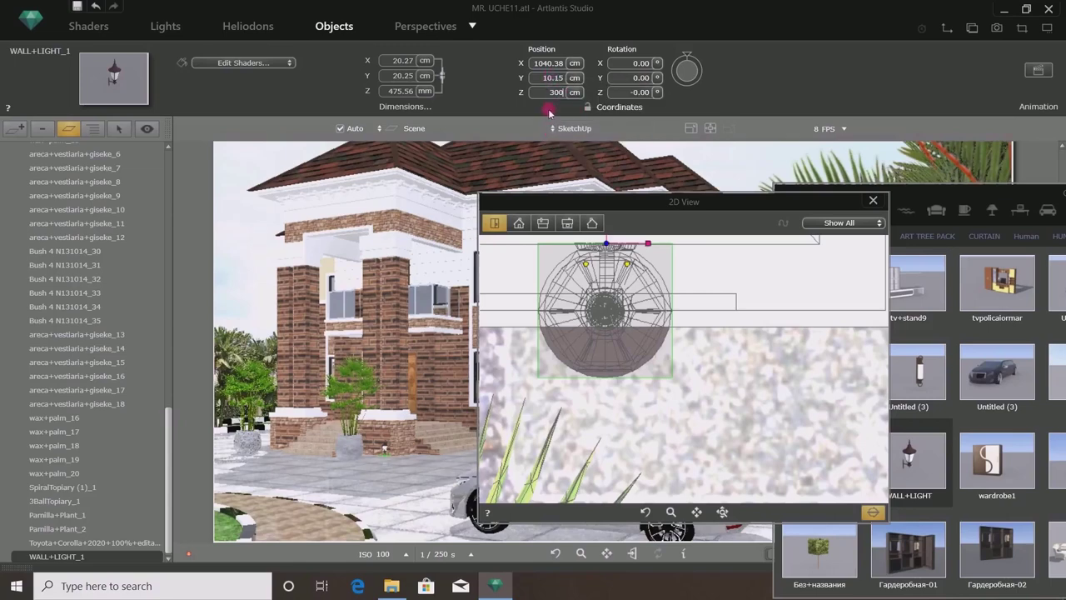
key(Return)
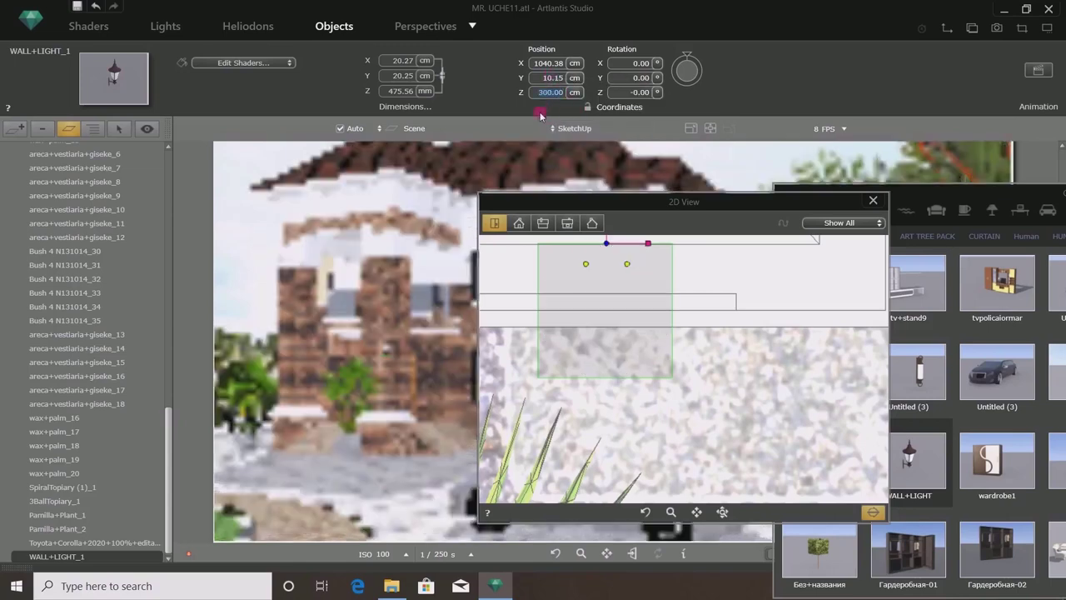
Switch the wall light's X and Y dimension units to millimetres and scale it proportionally to a height of 600 mm.
drag(741, 212, 776, 291)
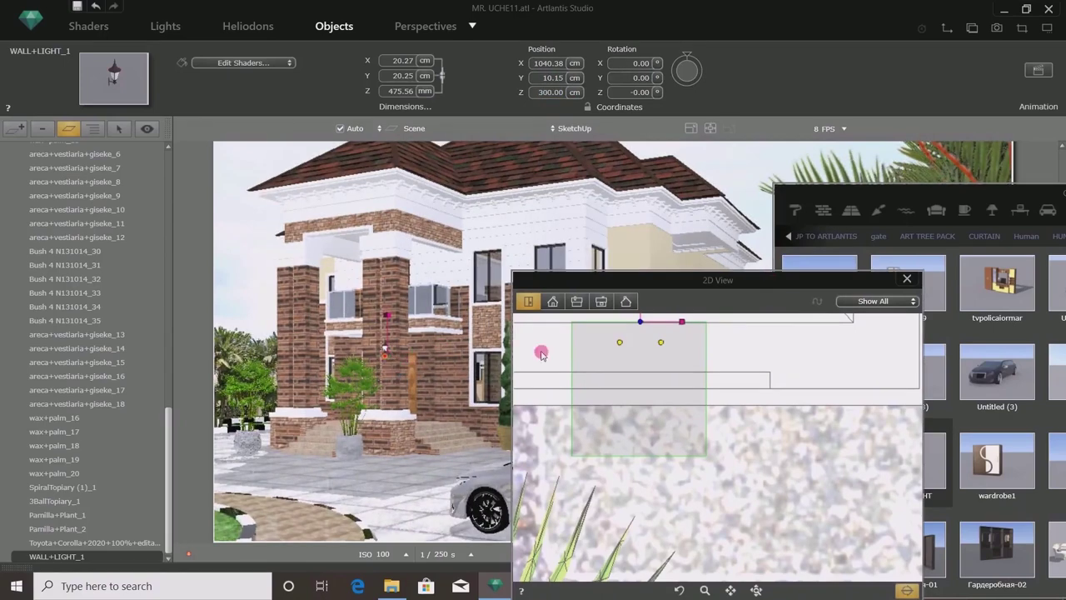
click(425, 76)
click(421, 43)
click(425, 61)
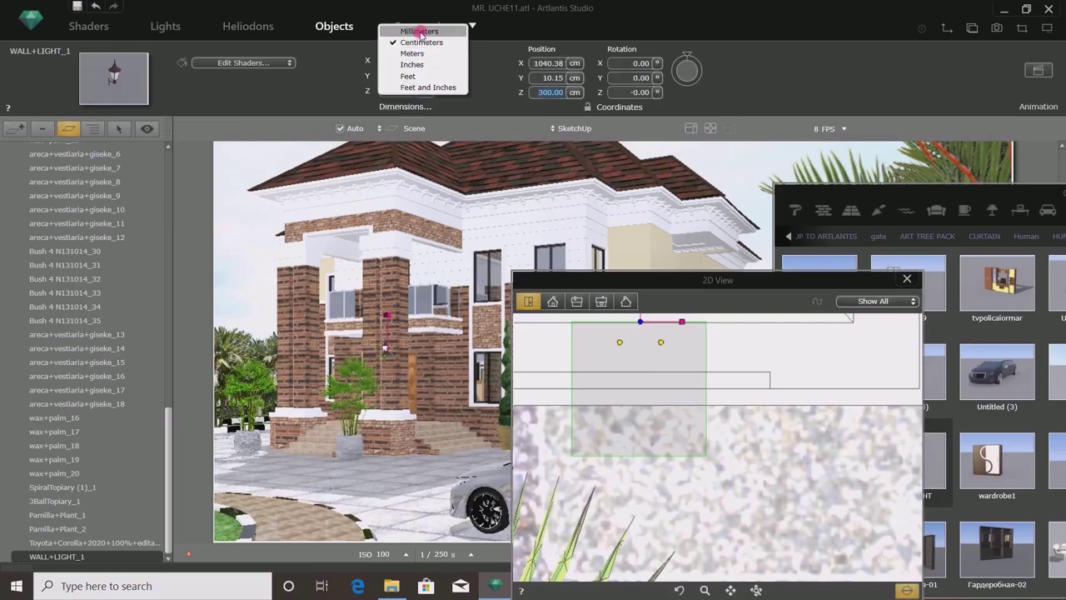
click(419, 32)
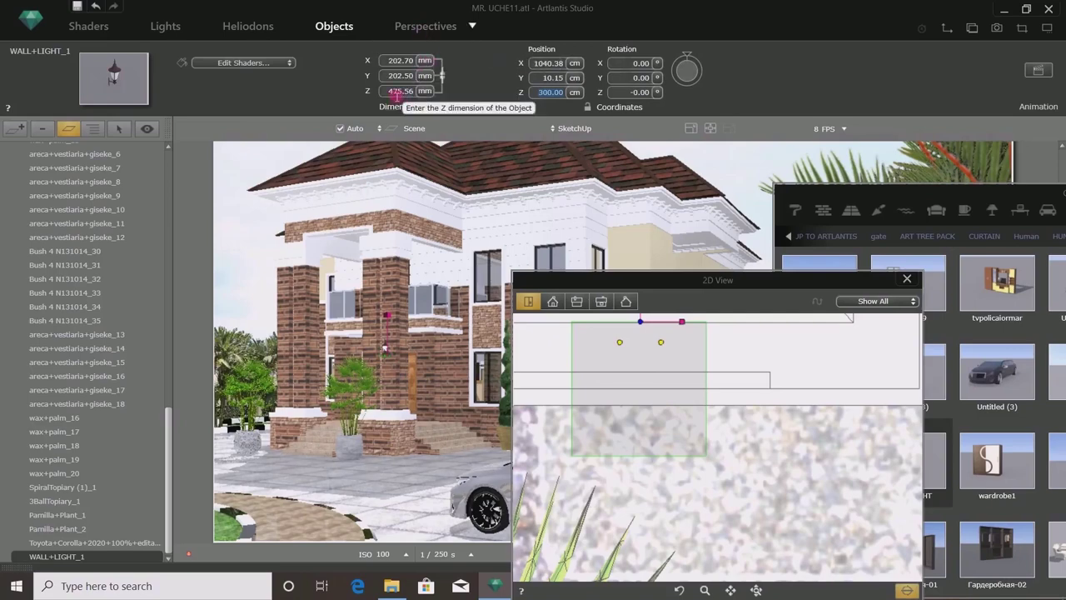
click(408, 93)
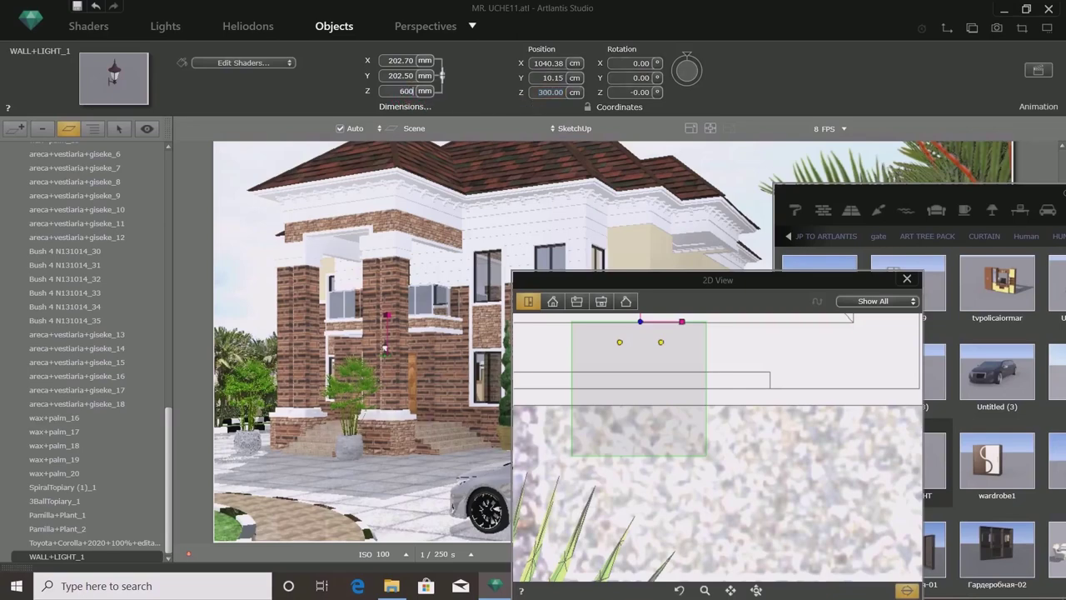
text(600)
key(Return)
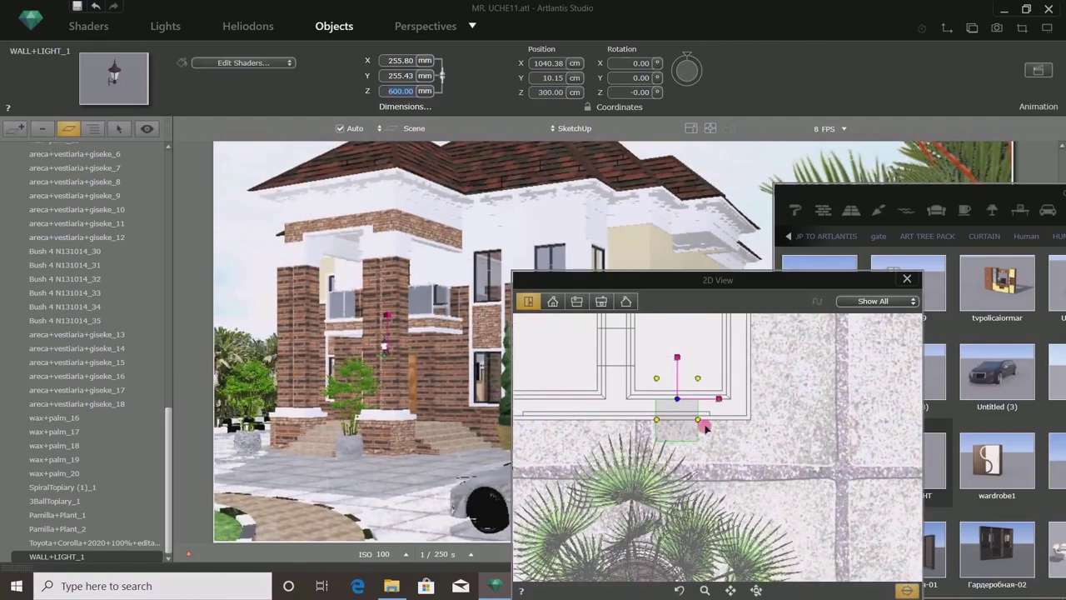
Duplicate the wall light and move the copy to the left-hand entrance column, at about X 599, Y 10 cm.
scroll(725, 418, down, 3)
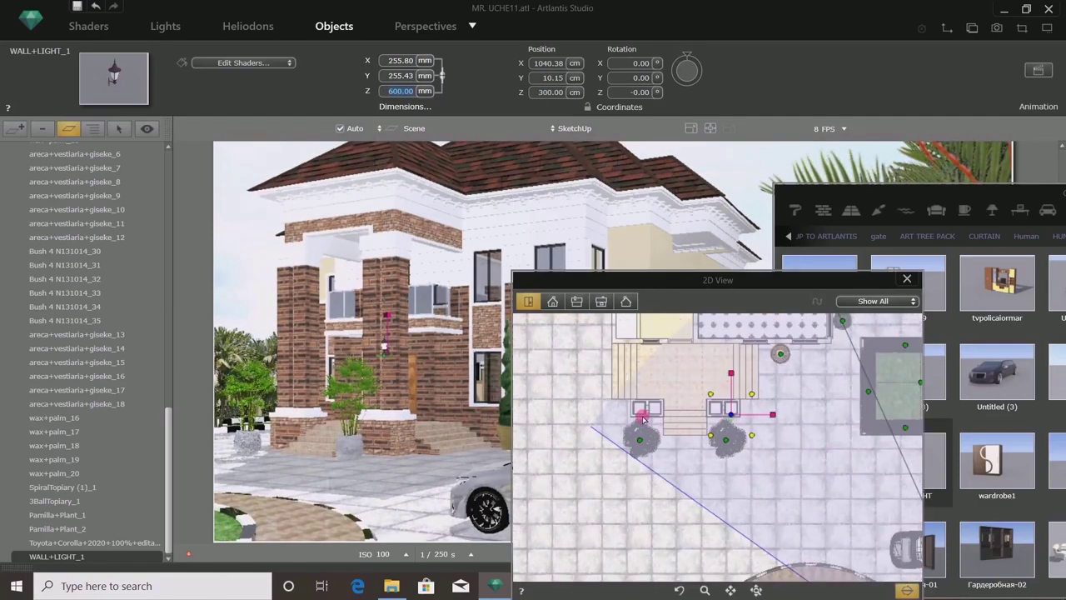
scroll(741, 415, up, 3)
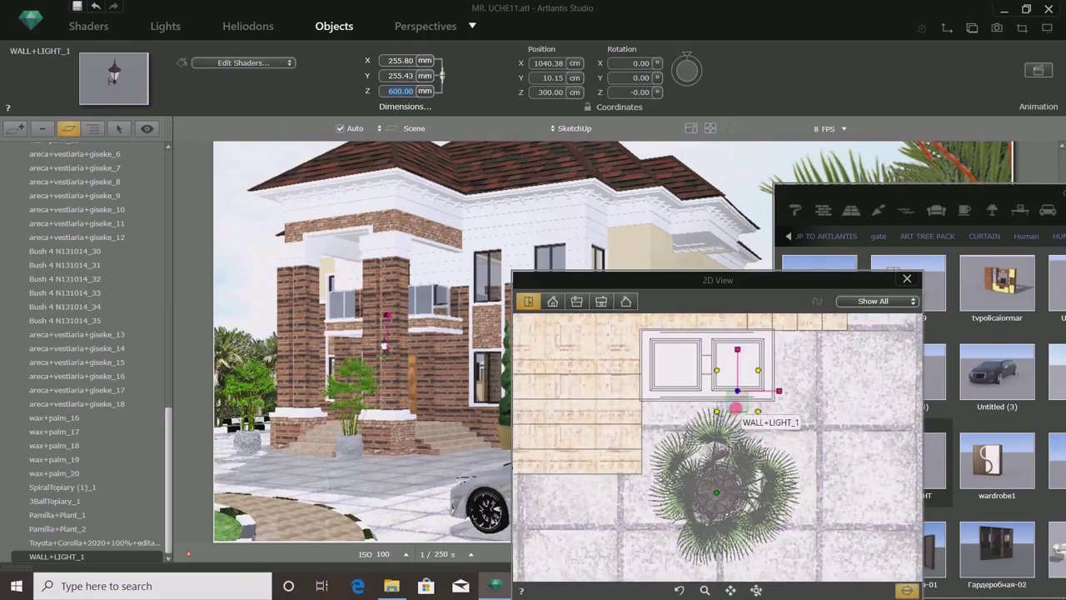
right_click(738, 398)
click(768, 420)
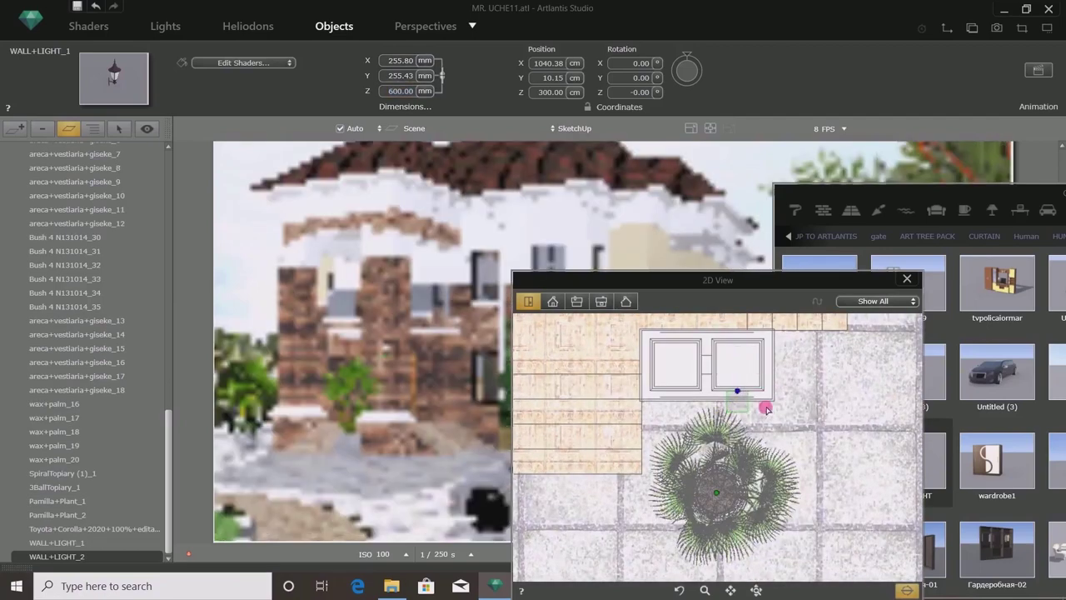
scroll(774, 421, down, 2)
scroll(780, 417, up, 3)
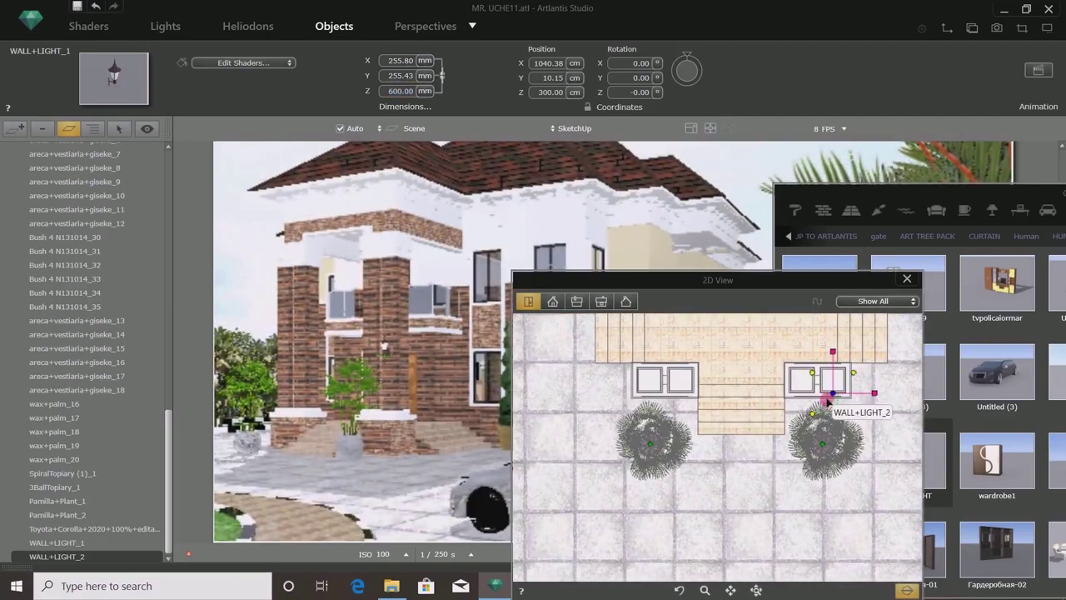
drag(829, 398, 643, 404)
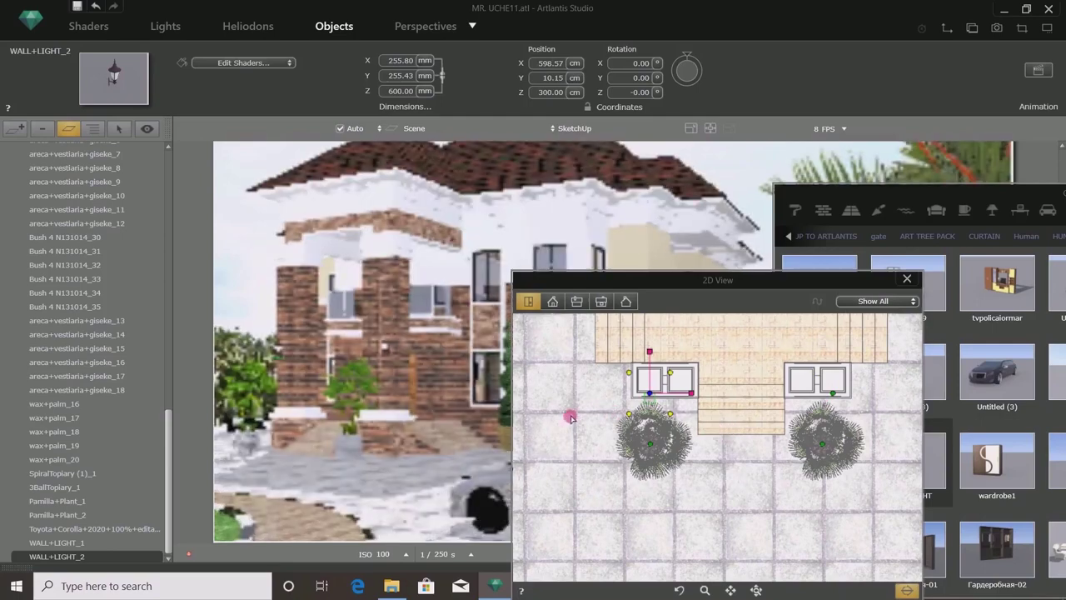
Save the scene and move the catalog and plan view aside to uncover the house front.
drag(808, 279, 529, 286)
drag(974, 200, 1049, 63)
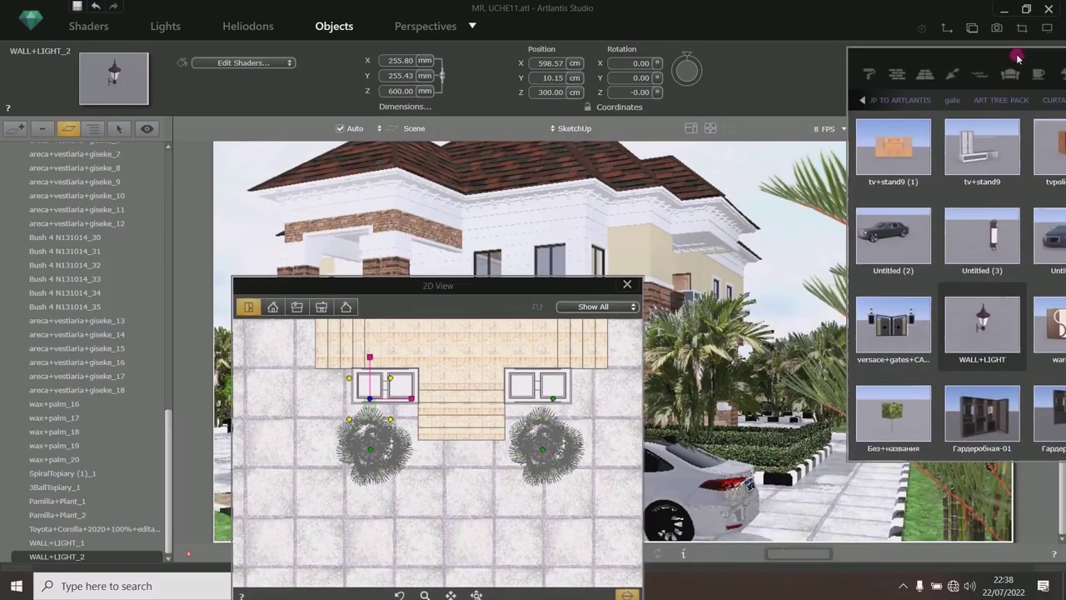
click(900, 588)
click(633, 527)
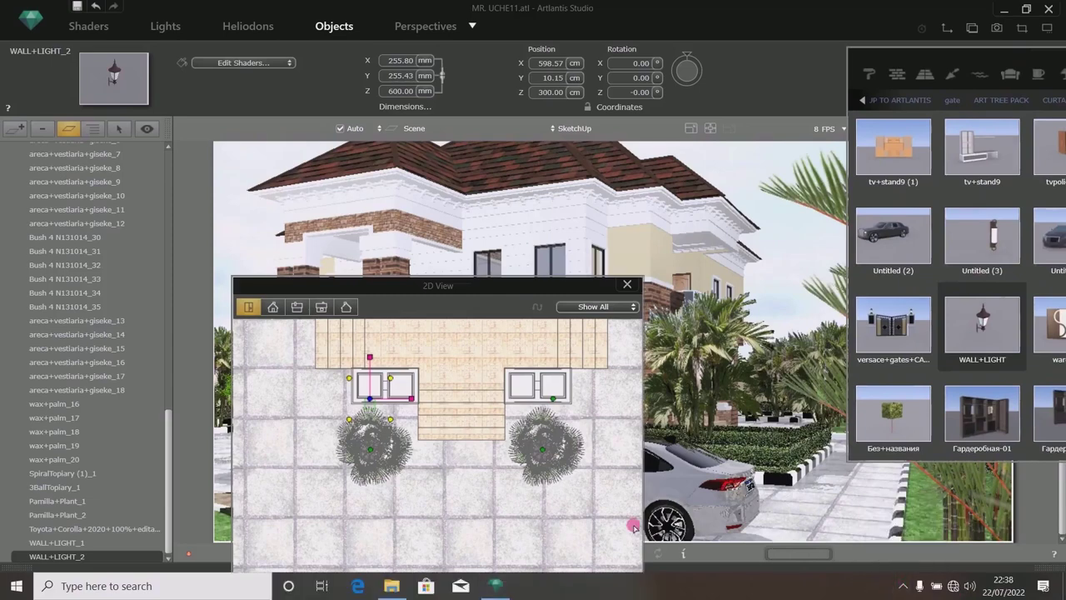
click(77, 10)
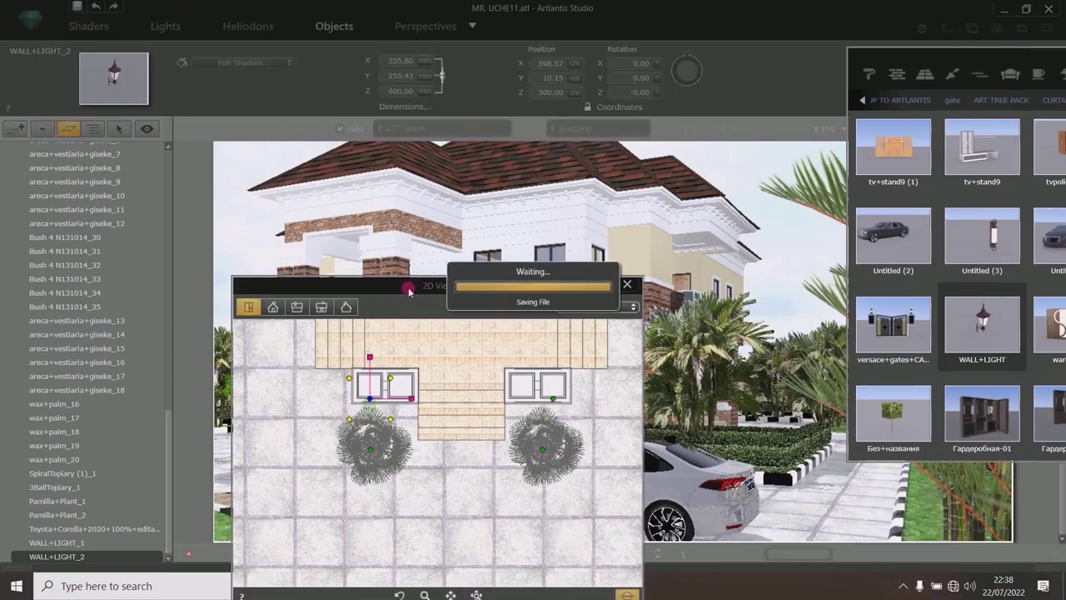
drag(409, 291, 513, 428)
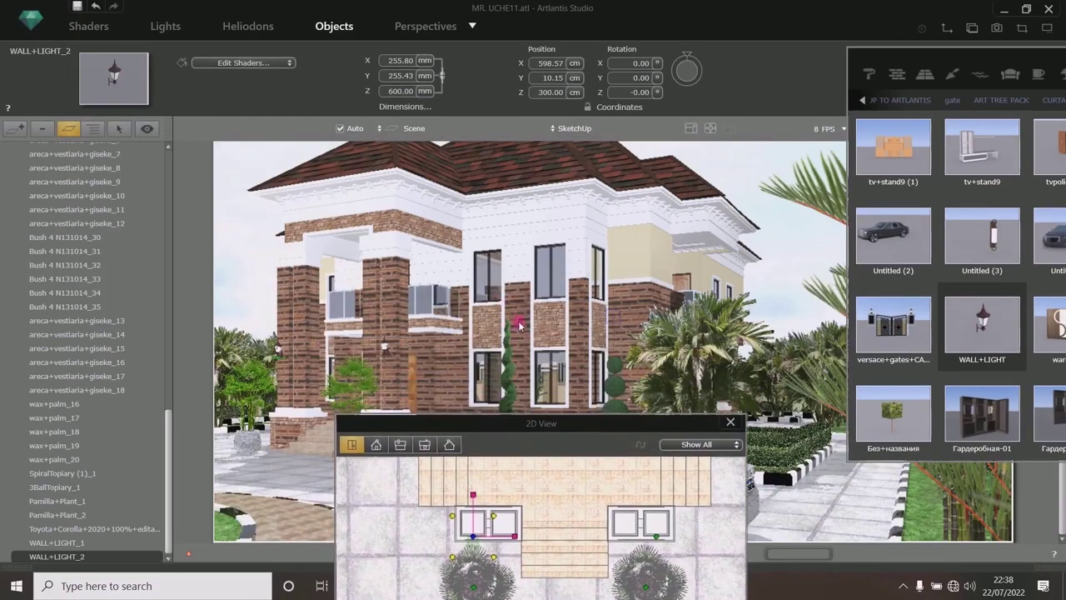
Duplicate the wall light and move the copy in the plan view to the house's front wall, about X 1281, Y 353 cm.
right_click(473, 535)
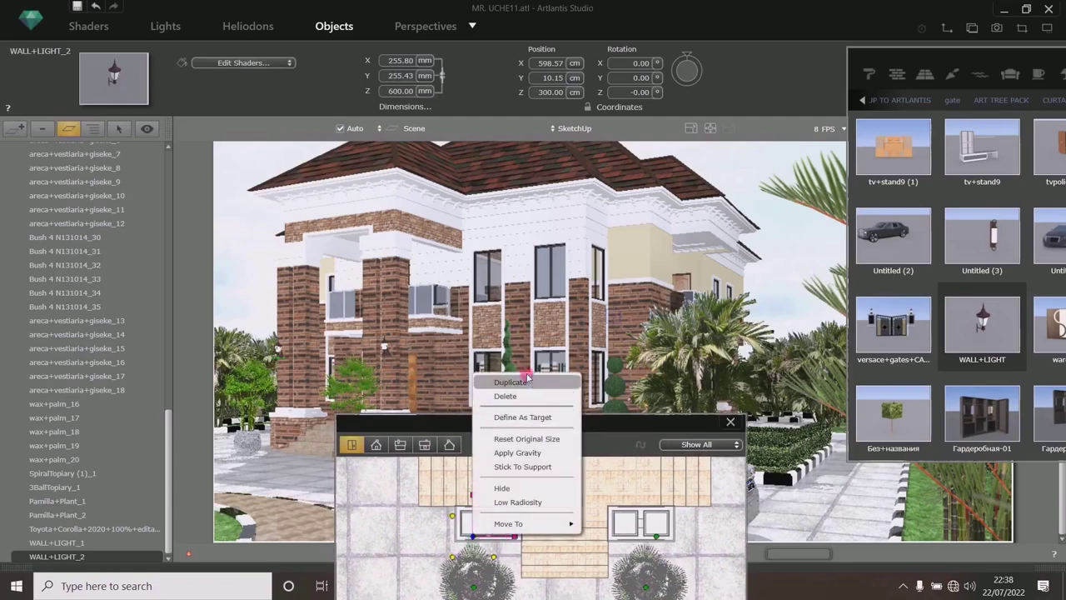
click(512, 383)
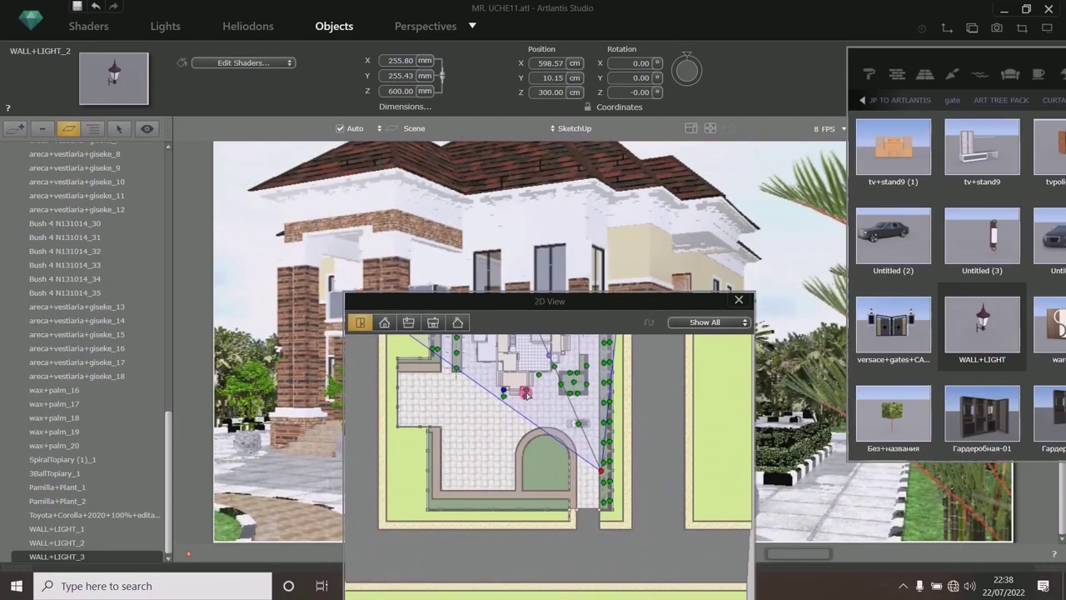
scroll(473, 410, up, 3)
drag(472, 410, 538, 377)
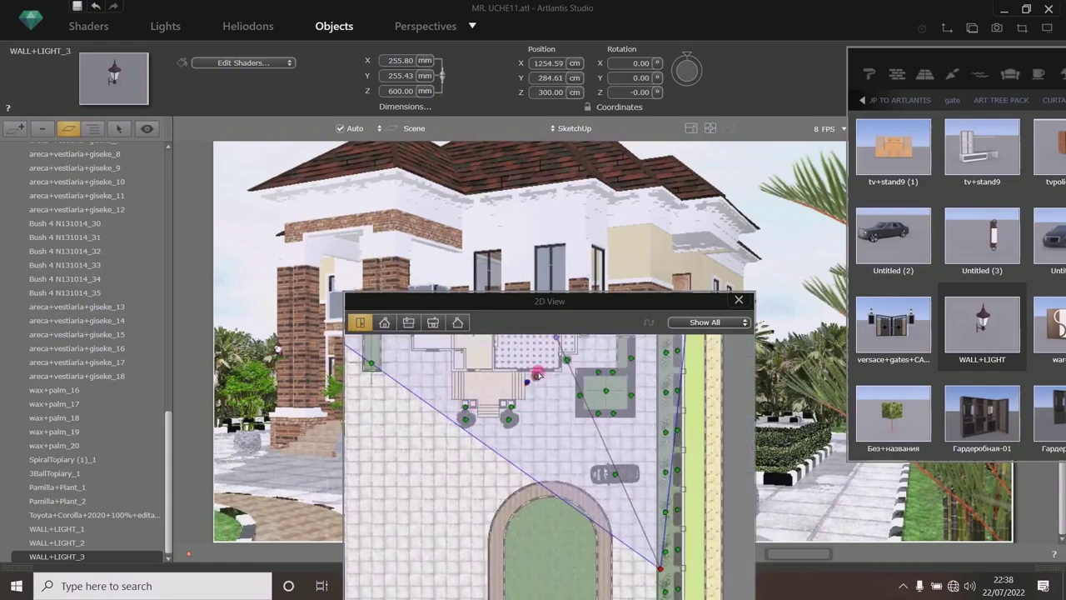
scroll(538, 376, up, 5)
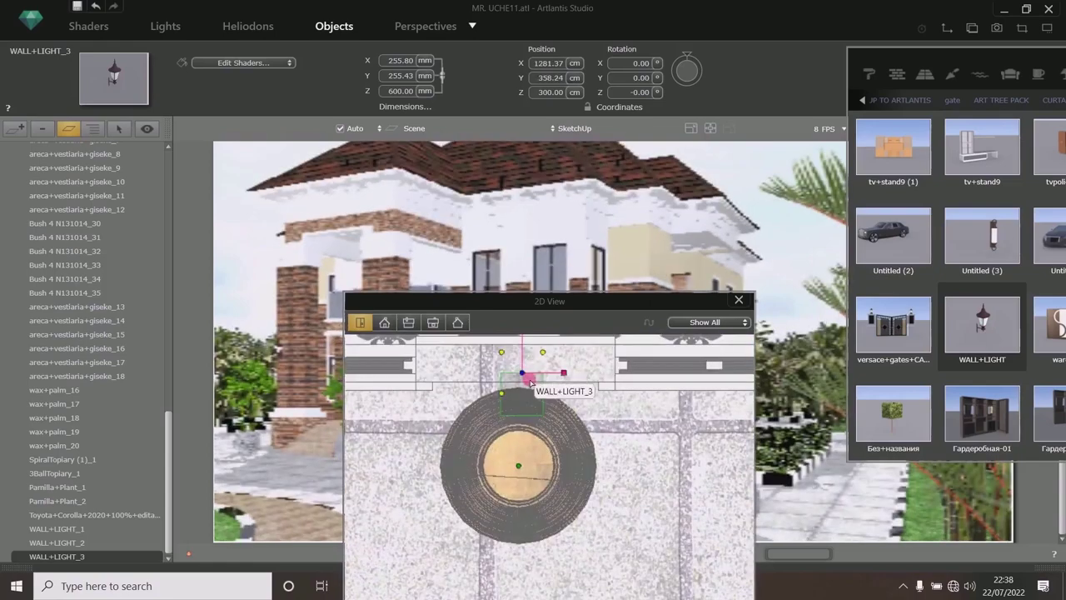
scroll(527, 384, up, 3)
drag(525, 376, 529, 372)
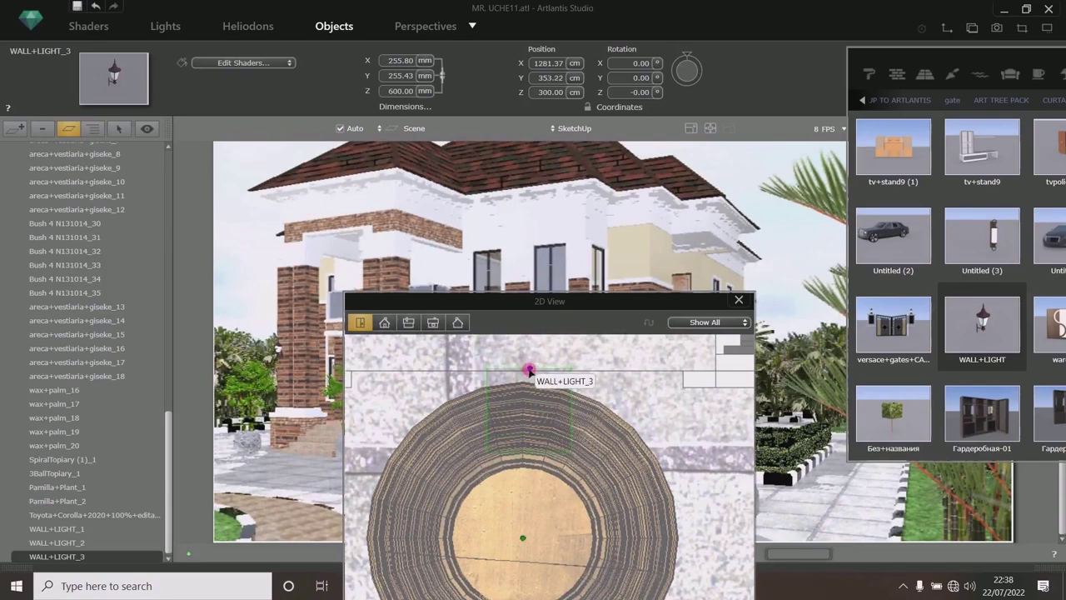
Close the plan view and the catalog, and save the scene.
click(739, 300)
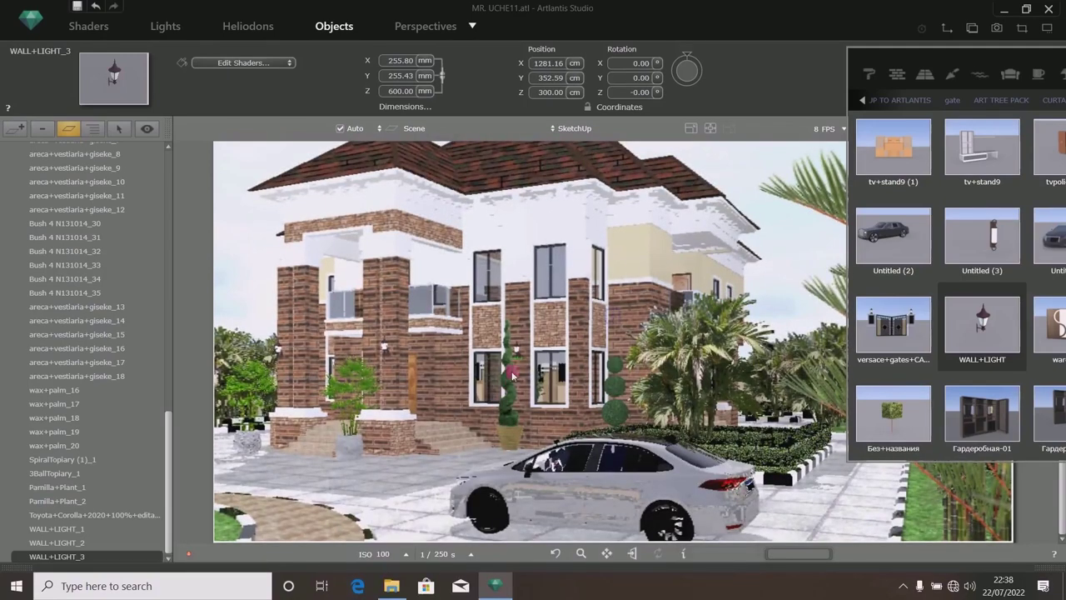
drag(935, 59, 507, 119)
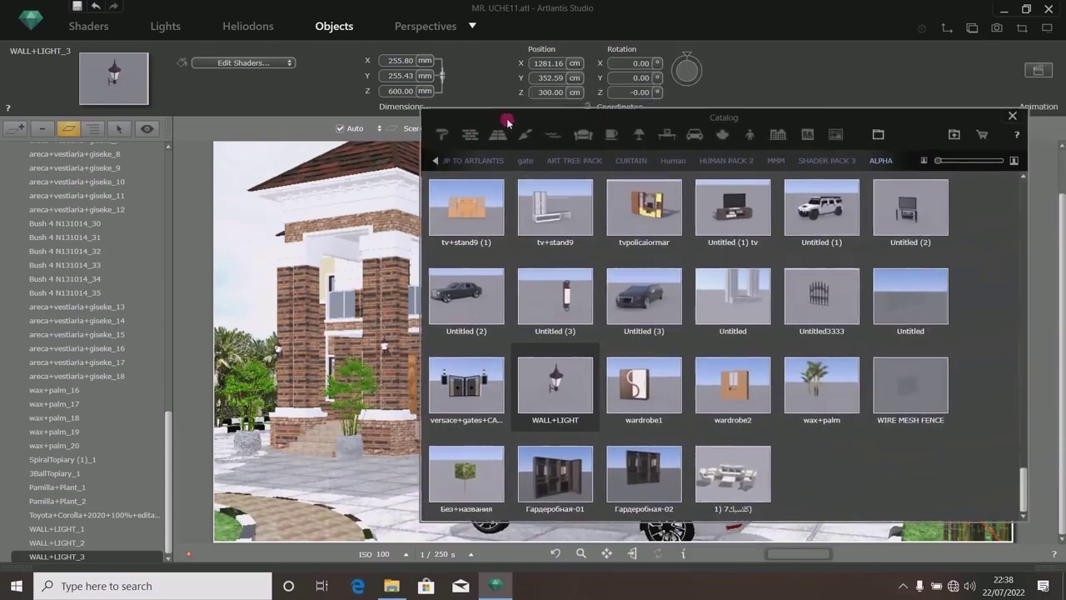
click(1013, 117)
click(76, 7)
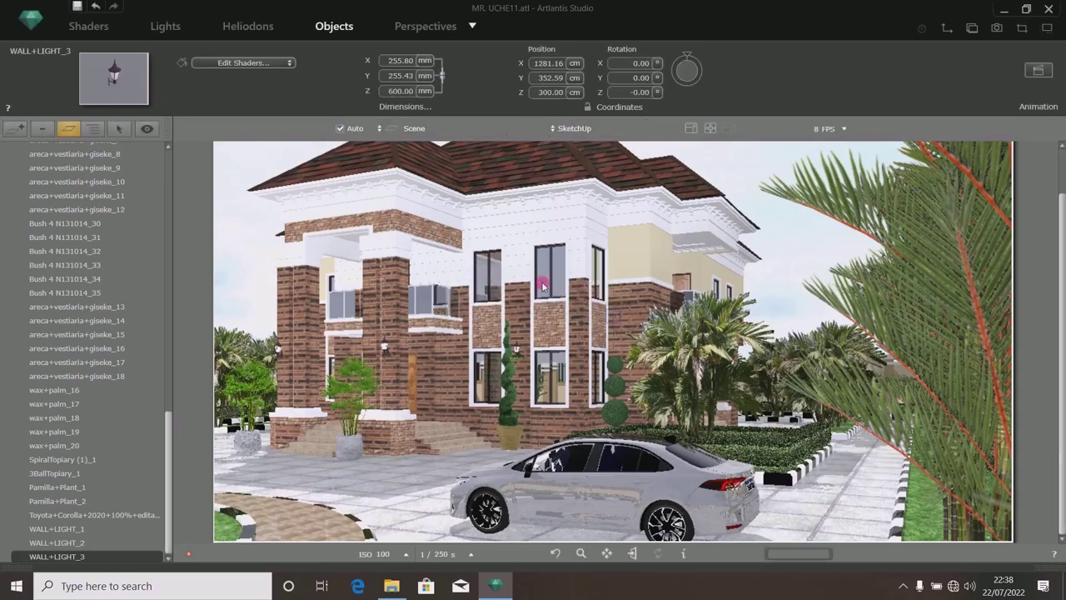
Reposition the perspective camera in the plan view inside the driveway, with its target on the house at about X 1124, Y 1298 cm.
click(416, 27)
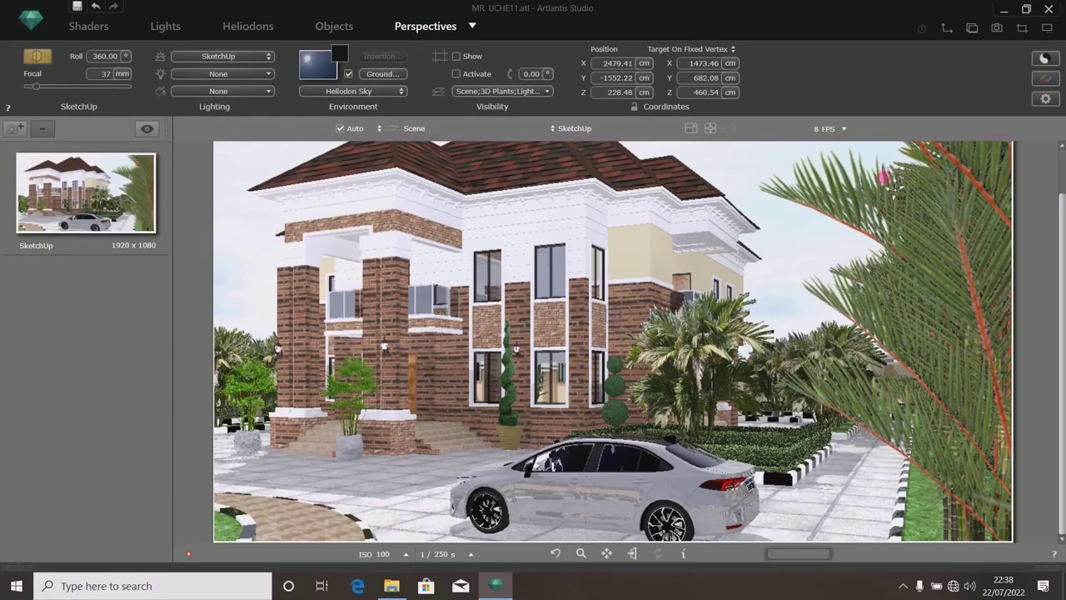
click(947, 31)
drag(616, 301, 708, 73)
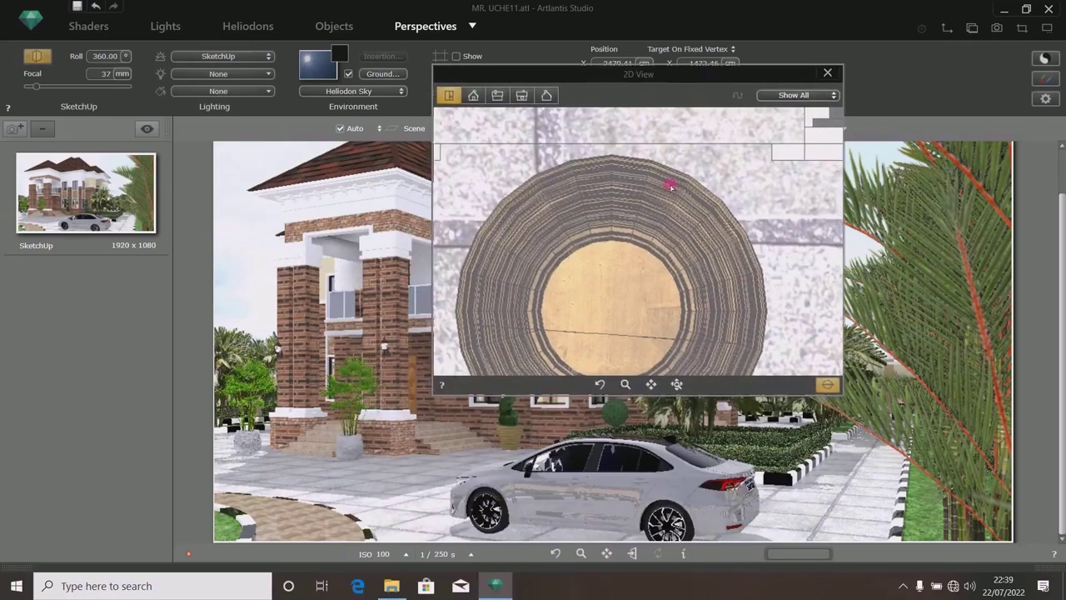
scroll(670, 186, down, 6)
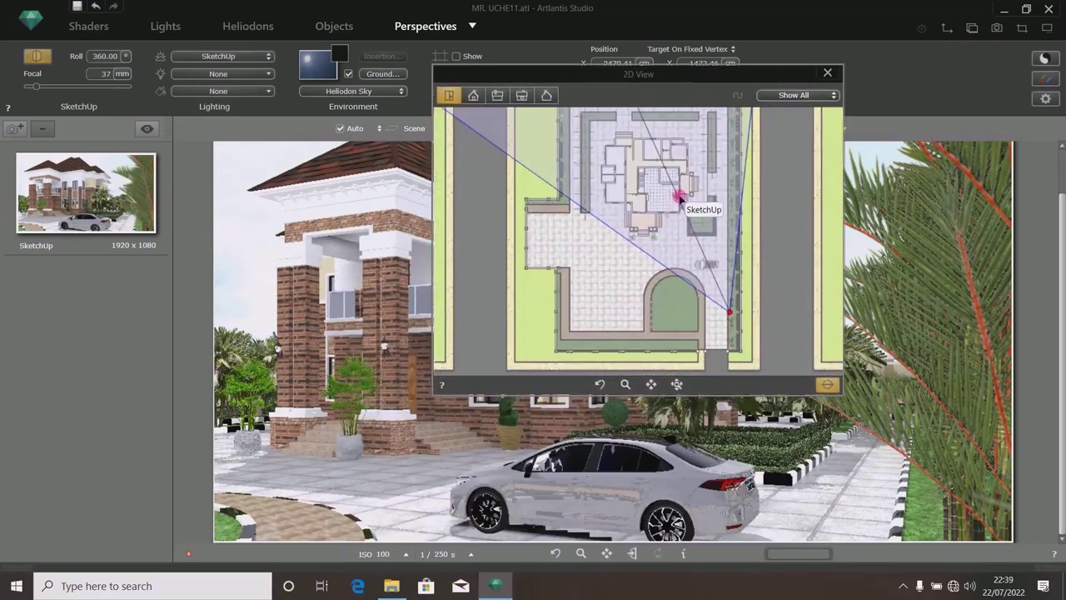
mouse_move(679, 197)
mouse_down()
mouse_move(658, 169)
mouse_move(676, 175)
mouse_move(658, 166)
mouse_up()
drag(730, 310, 720, 314)
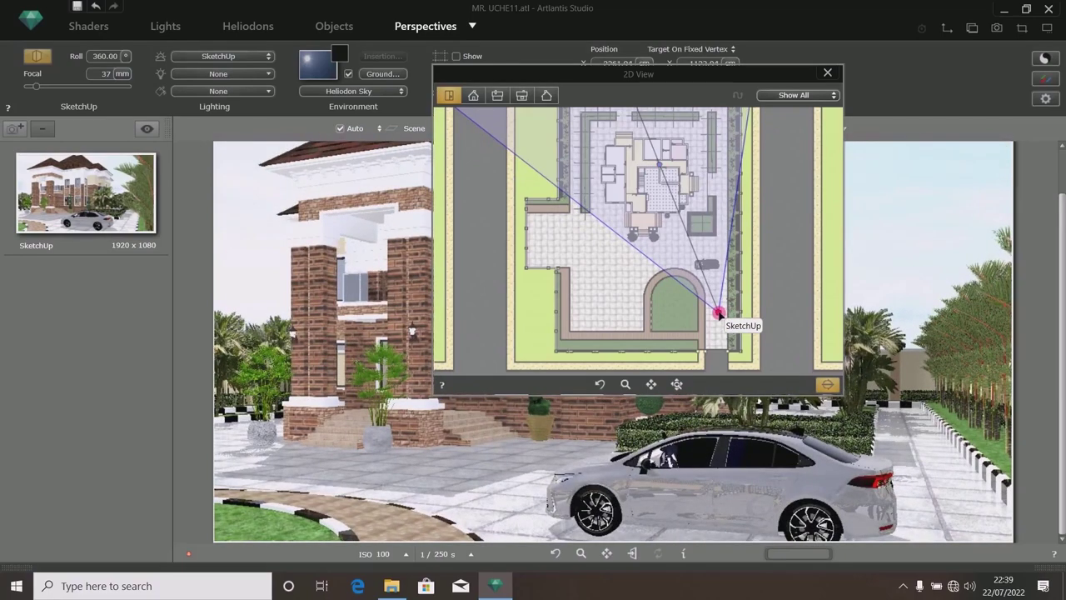
Lower the camera in the side elevation to a height of about Z 181 cm.
click(473, 95)
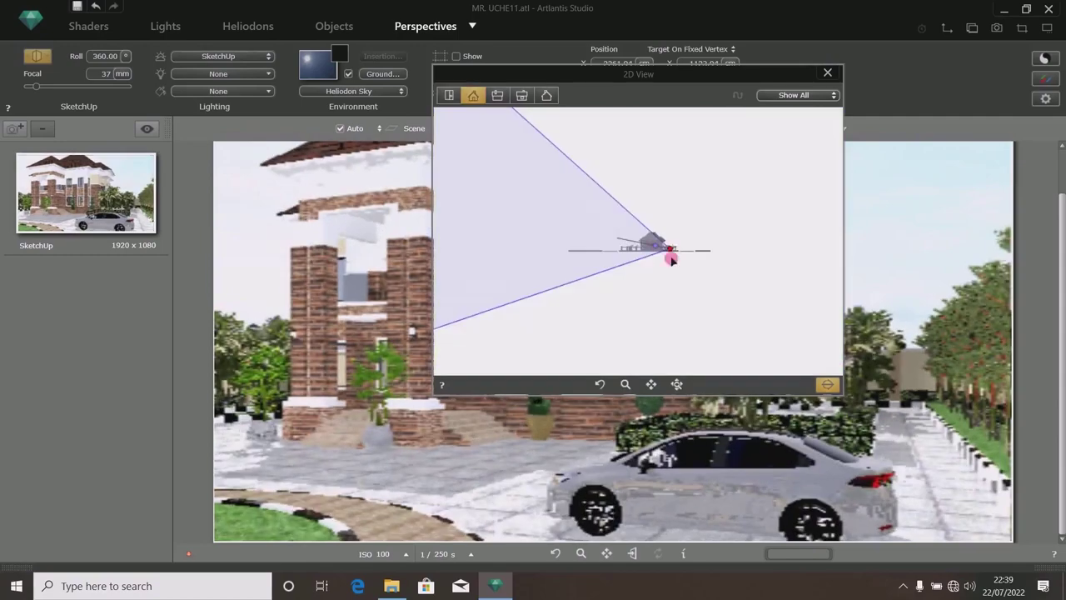
scroll(669, 249, up, 4)
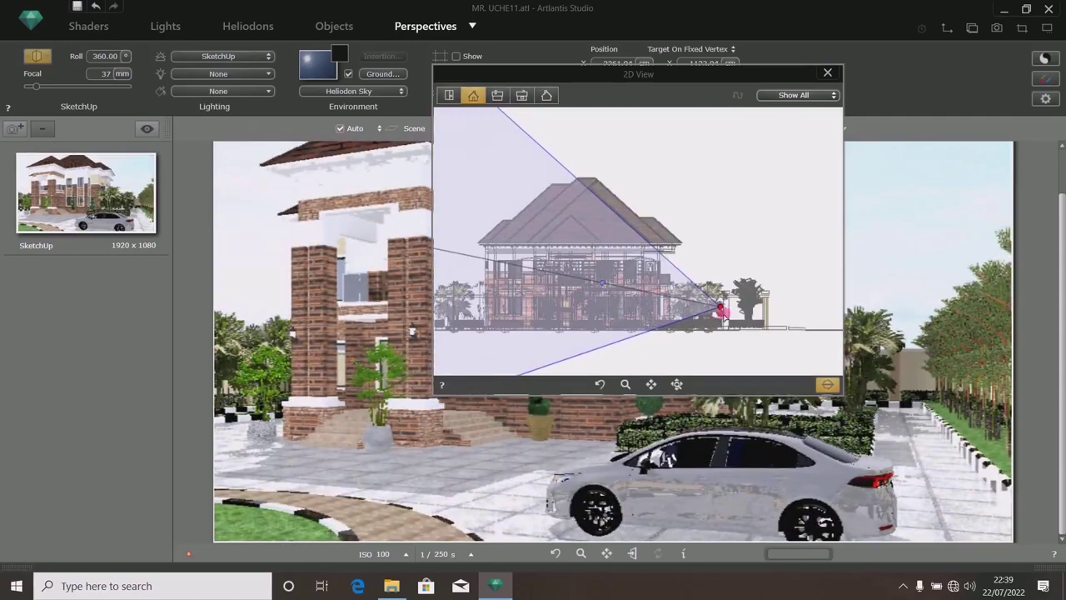
drag(720, 308, 721, 313)
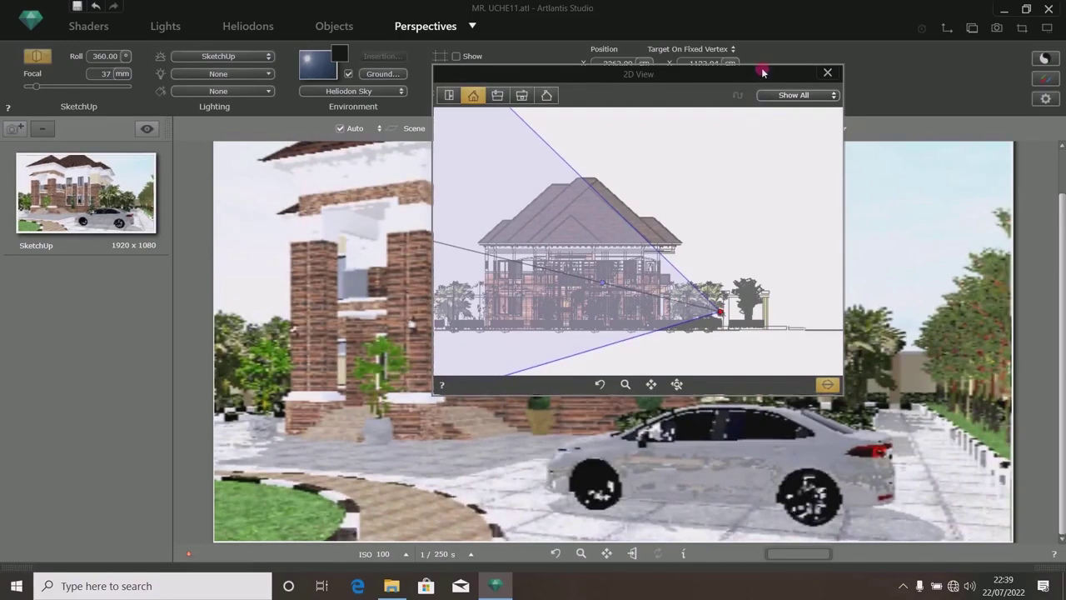
drag(762, 72, 700, 293)
drag(1061, 308, 1062, 180)
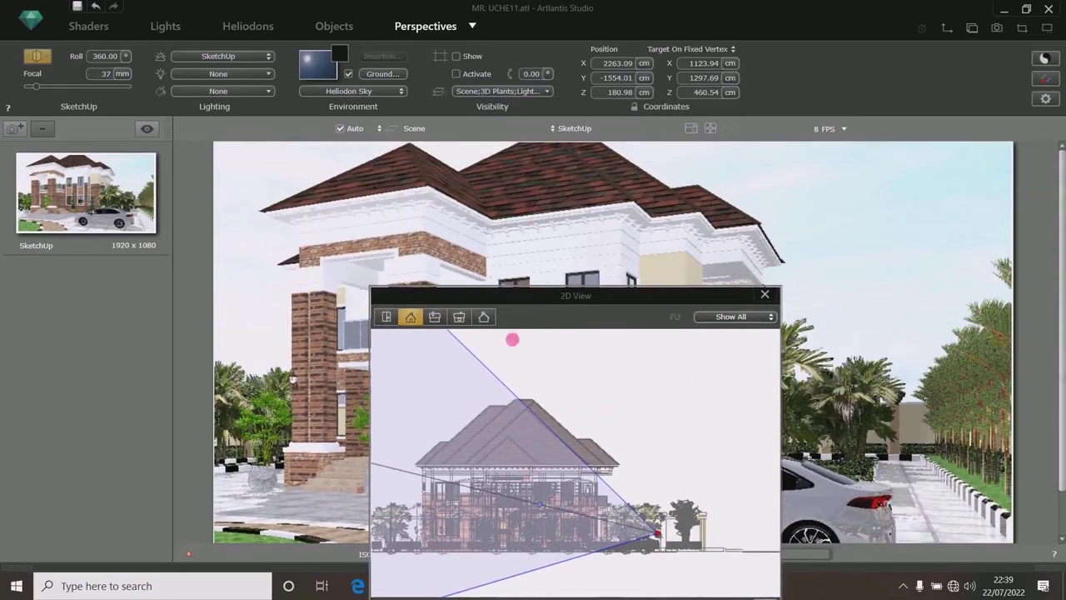
Raise the camera target in the elevation to about Z 576 cm, and close the 2D view.
drag(541, 504, 540, 494)
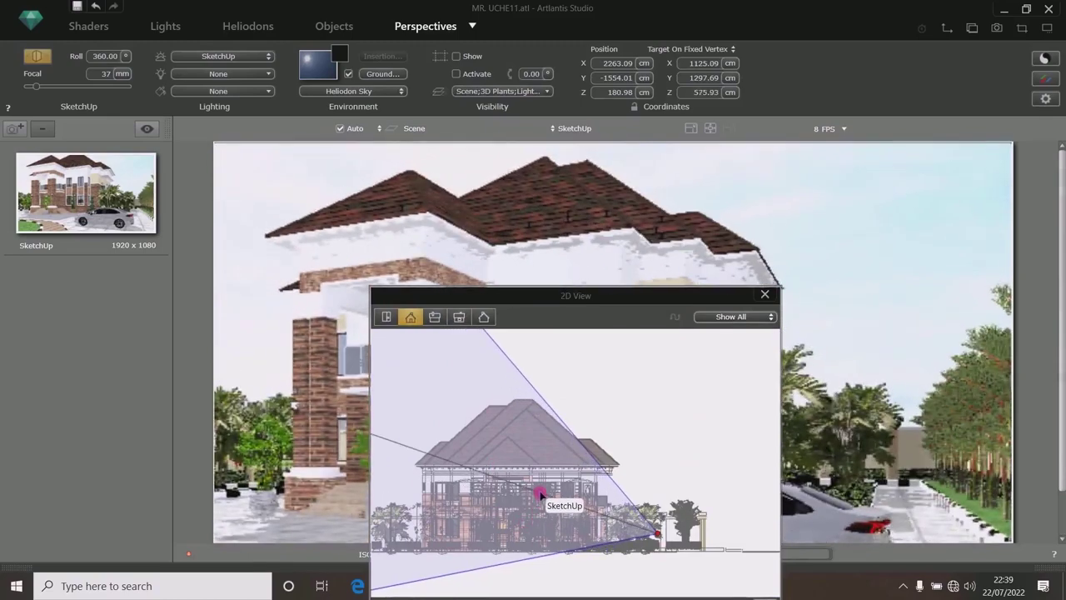
click(387, 316)
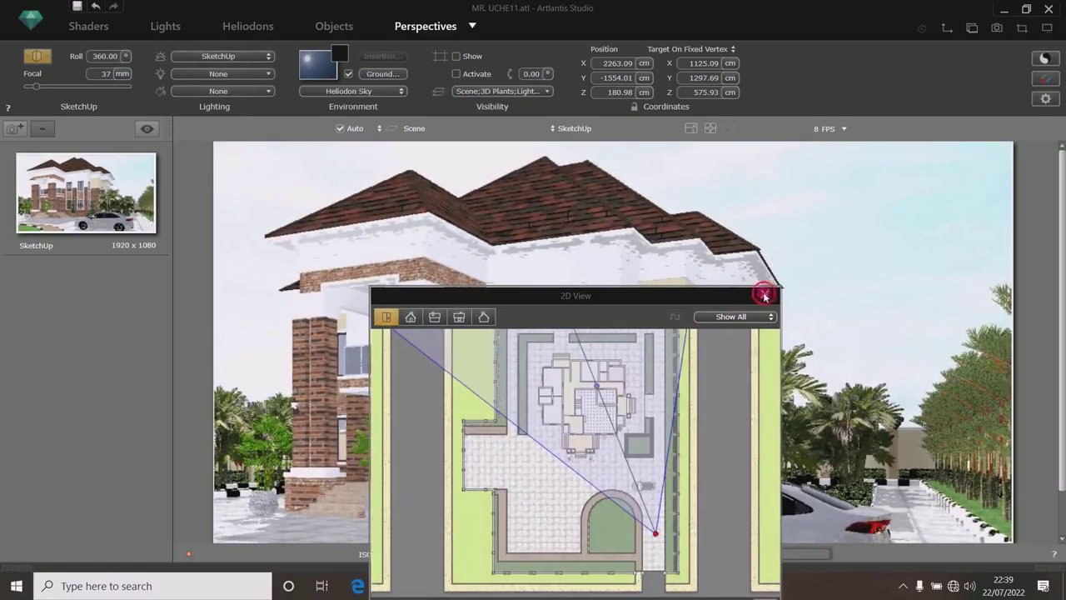
click(765, 294)
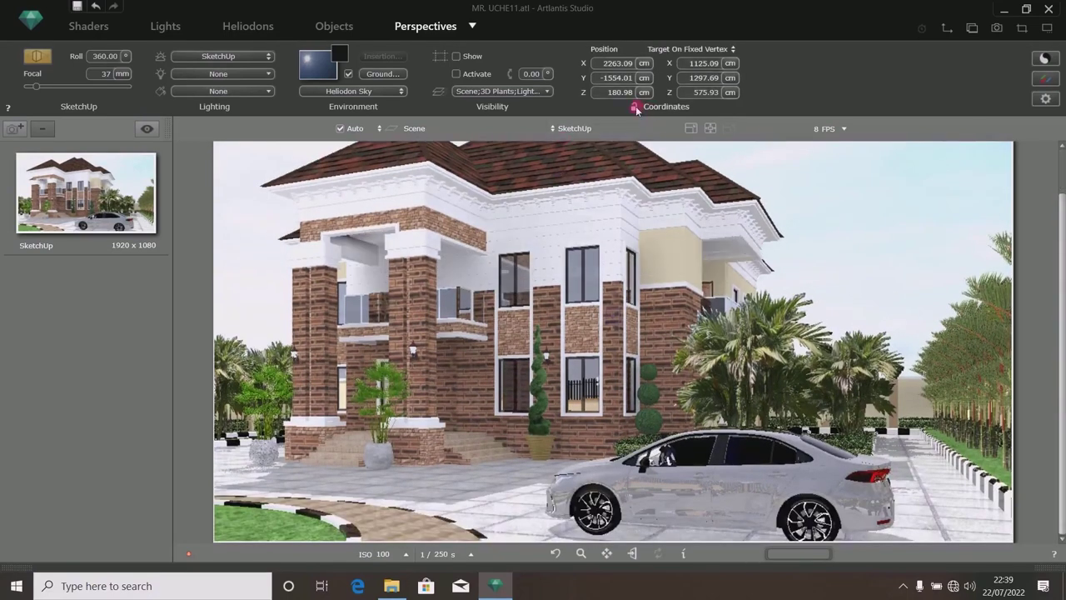
Lock the camera coordinates and rename the perspective view as VI-1.
click(635, 107)
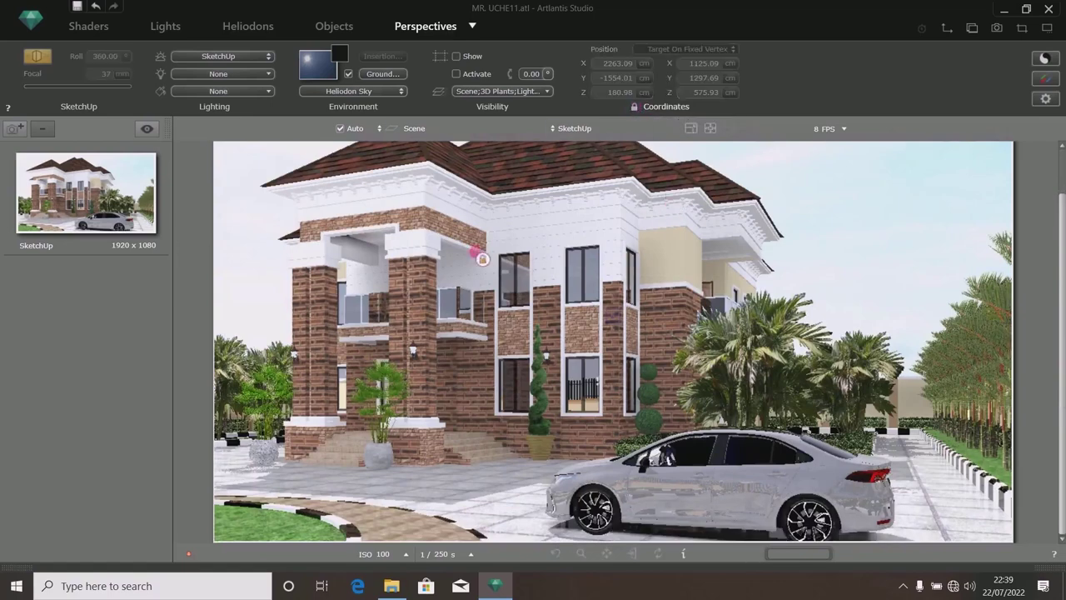
double_click(40, 246)
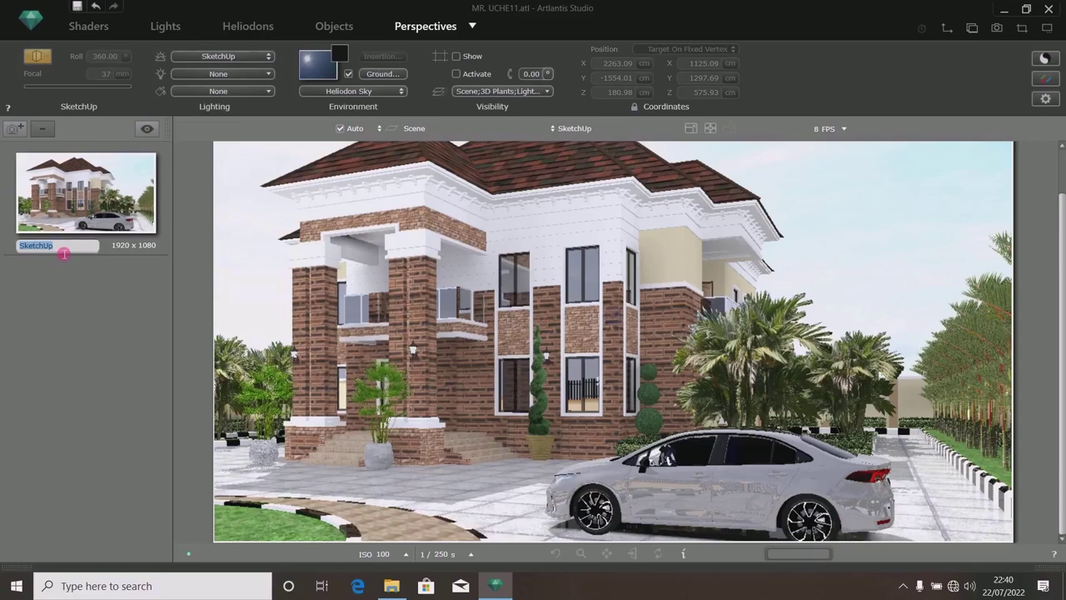
text(VI-1)
key(Return)
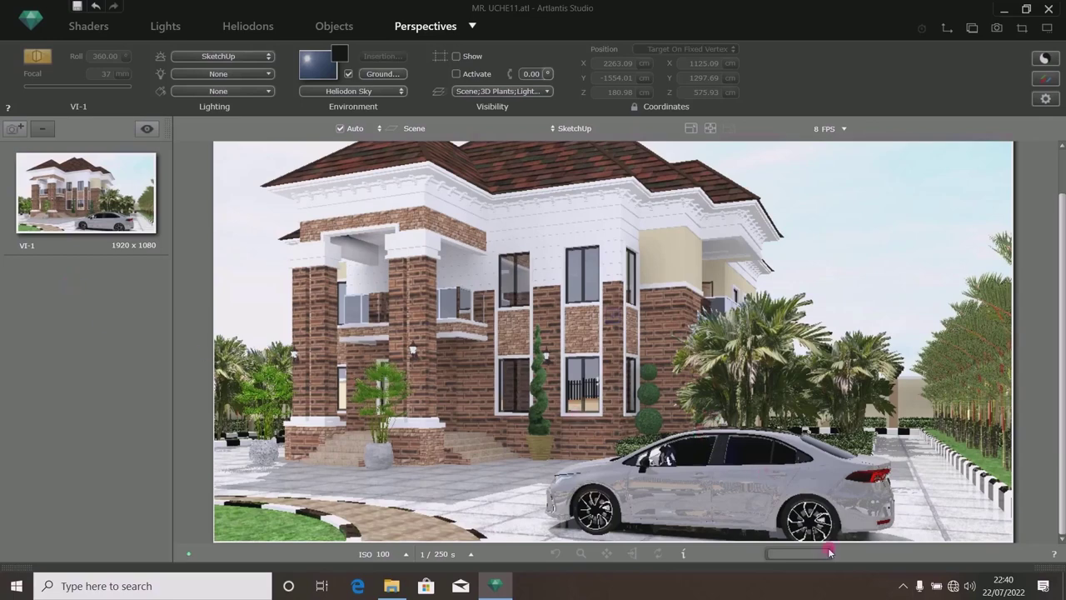
click(903, 586)
click(903, 586)
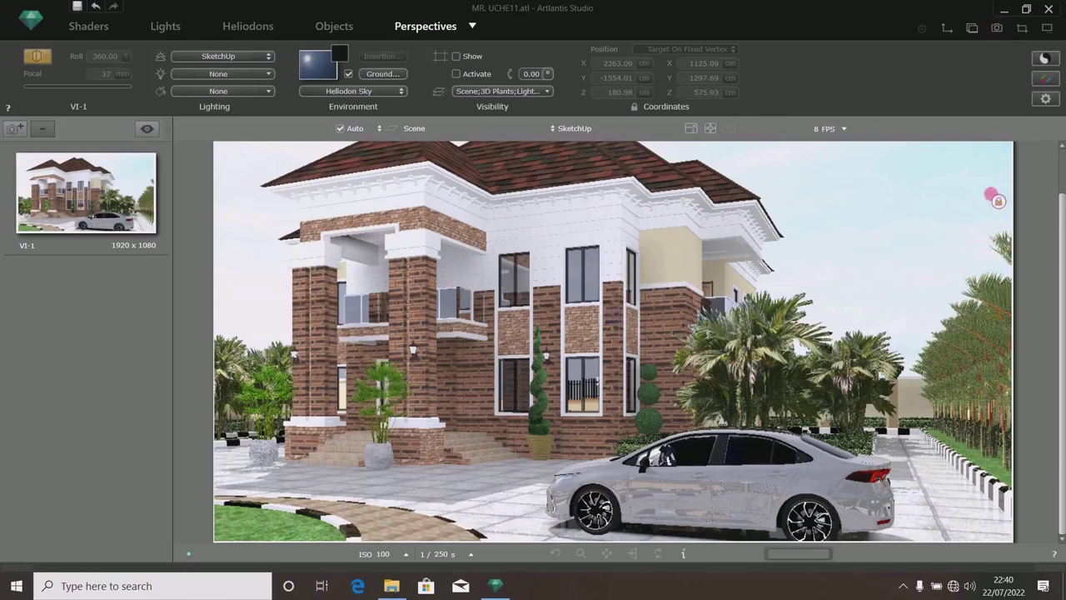
Render view VI-1 immediately at 1920 x 1080 with High Radiosity and high anti-aliasing, and close the finished rendering.
drag(1063, 216, 1062, 136)
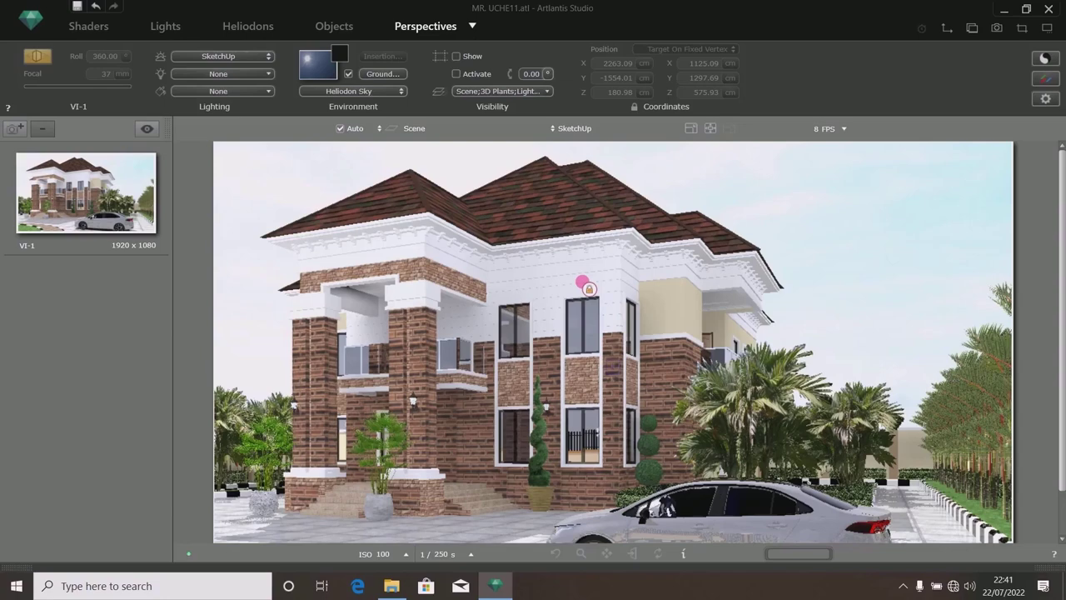
click(998, 28)
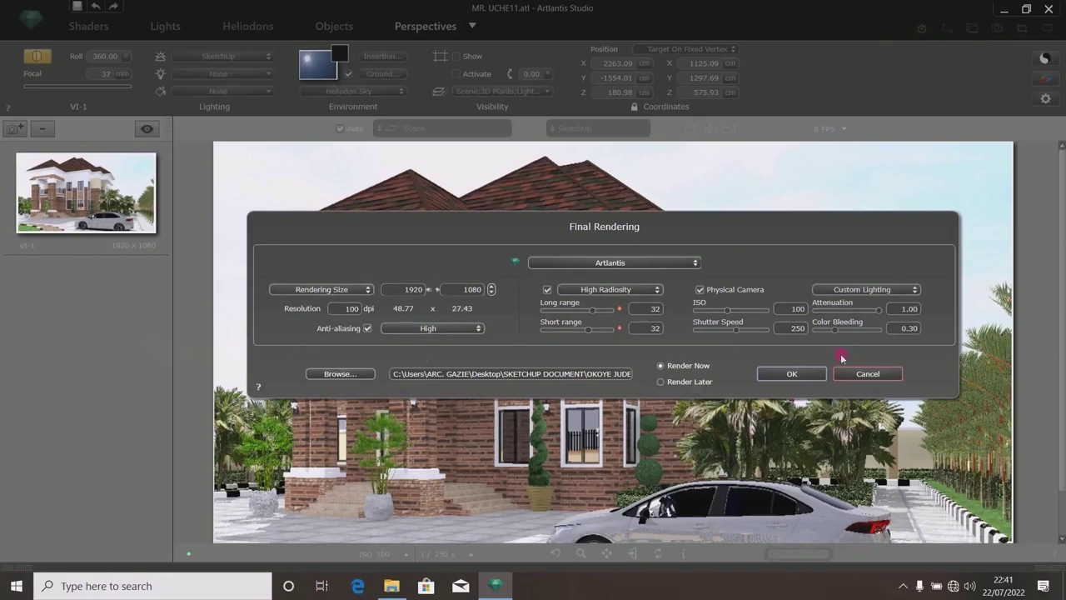
click(792, 377)
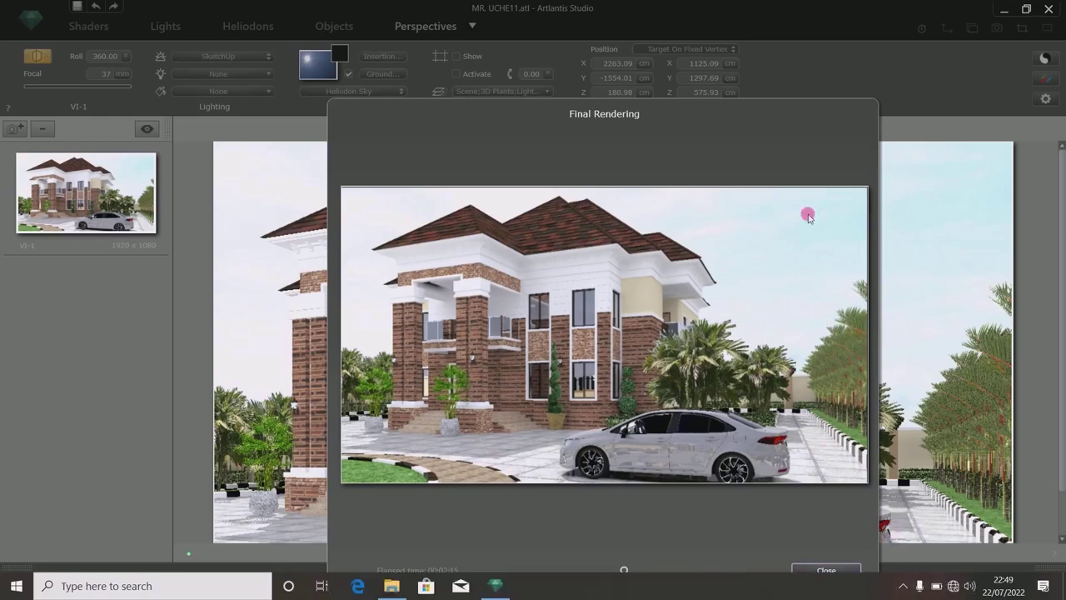
drag(707, 160, 668, 99)
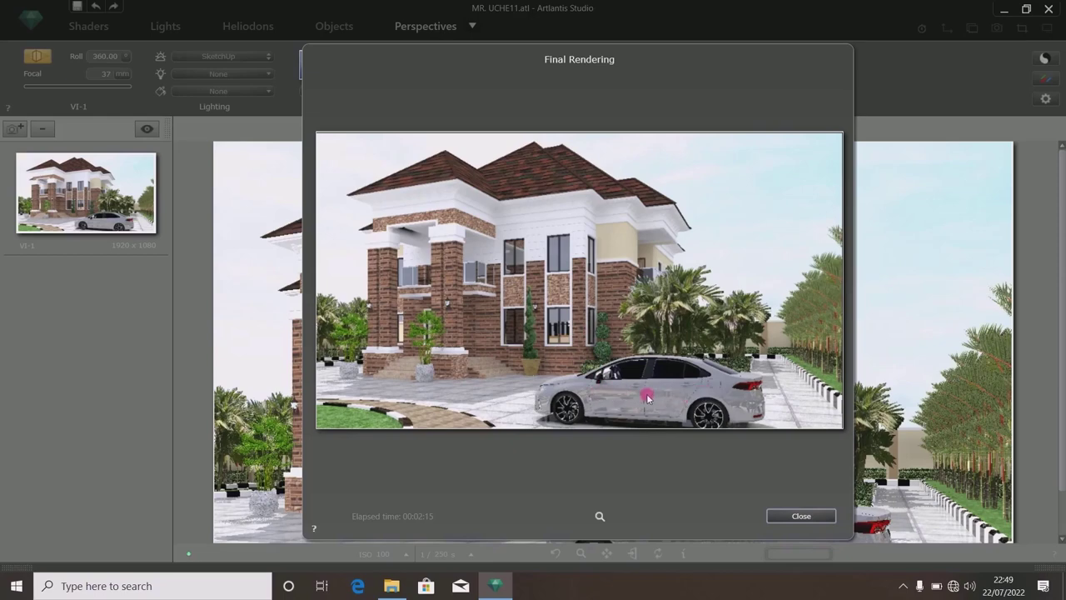
click(785, 516)
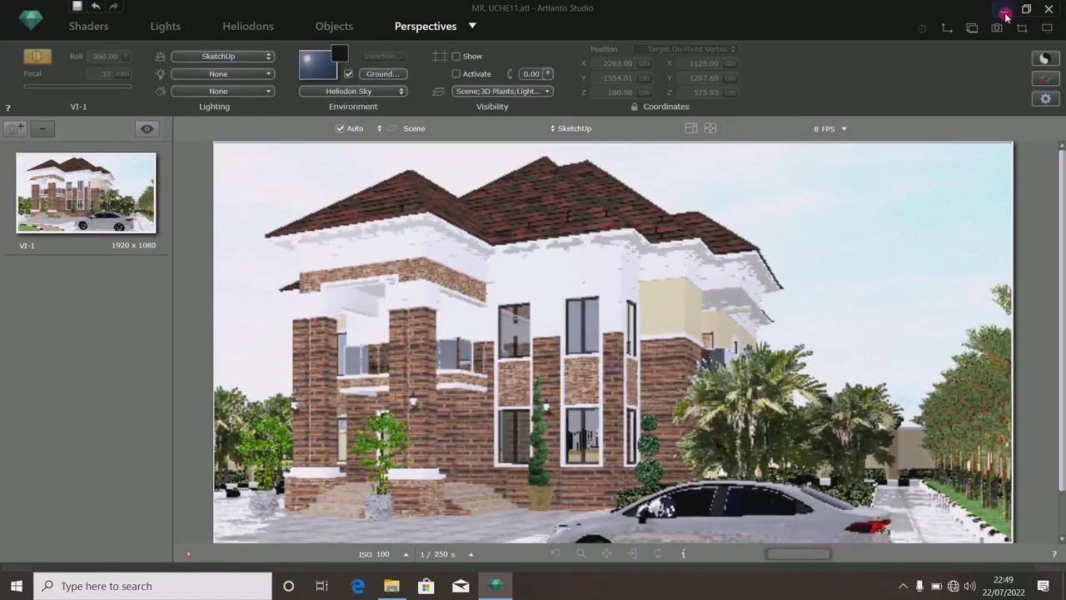
Switch to File Explorer, go to the folder above UCH3 and open the rendered image VI-1 to examine it.
click(1004, 8)
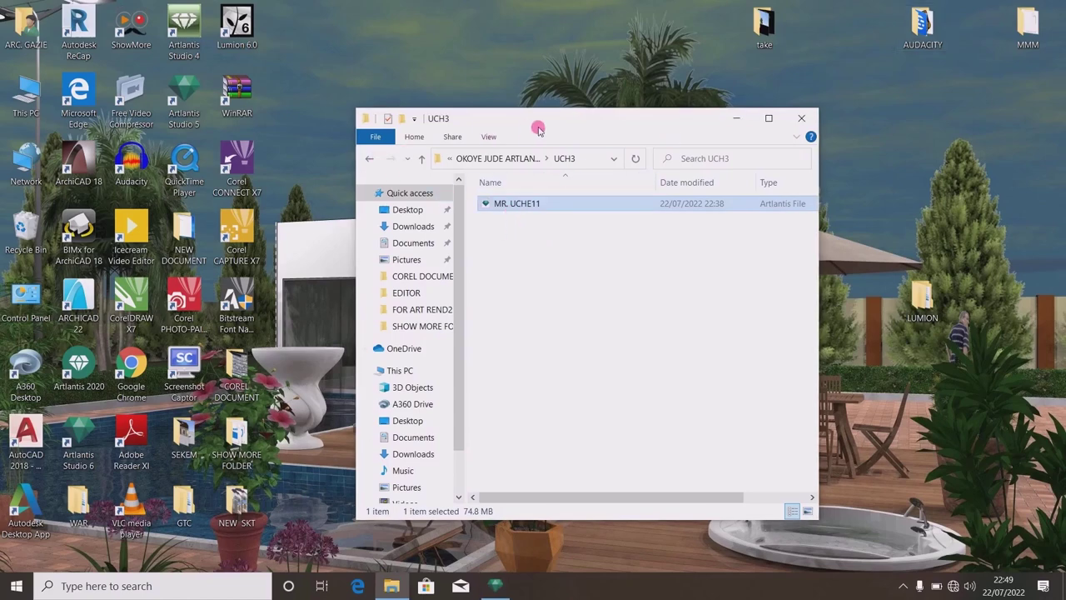
drag(539, 129, 613, 107)
click(442, 140)
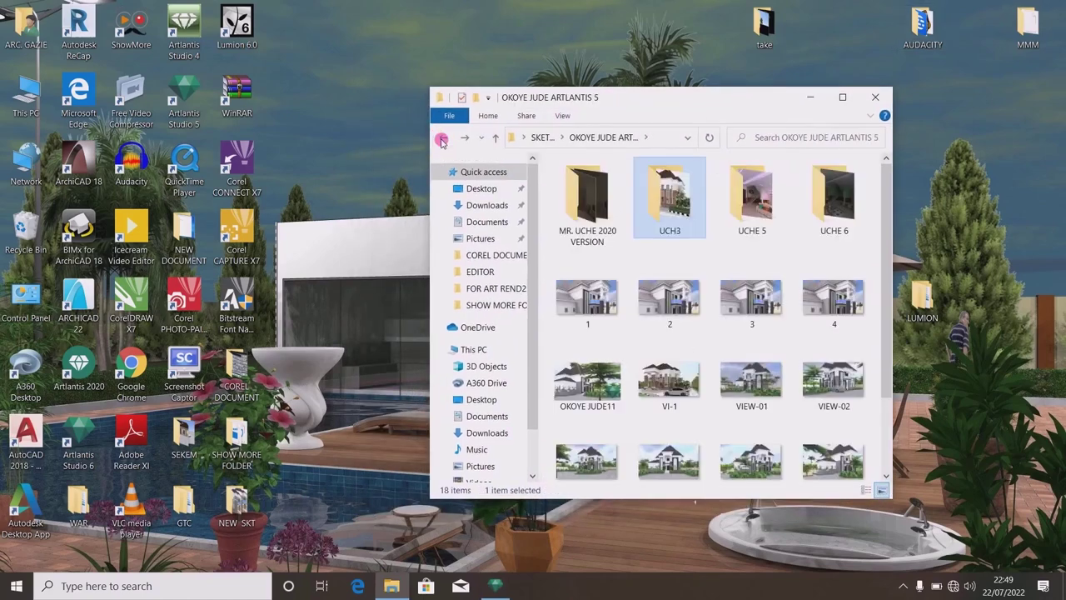
click(669, 213)
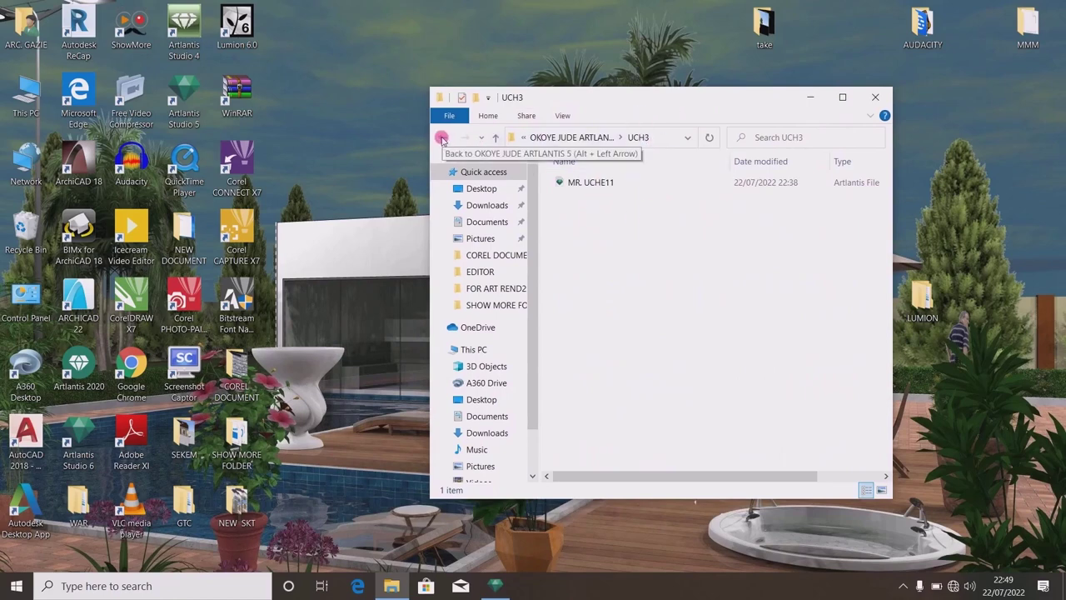
click(442, 138)
scroll(697, 269, down, 1)
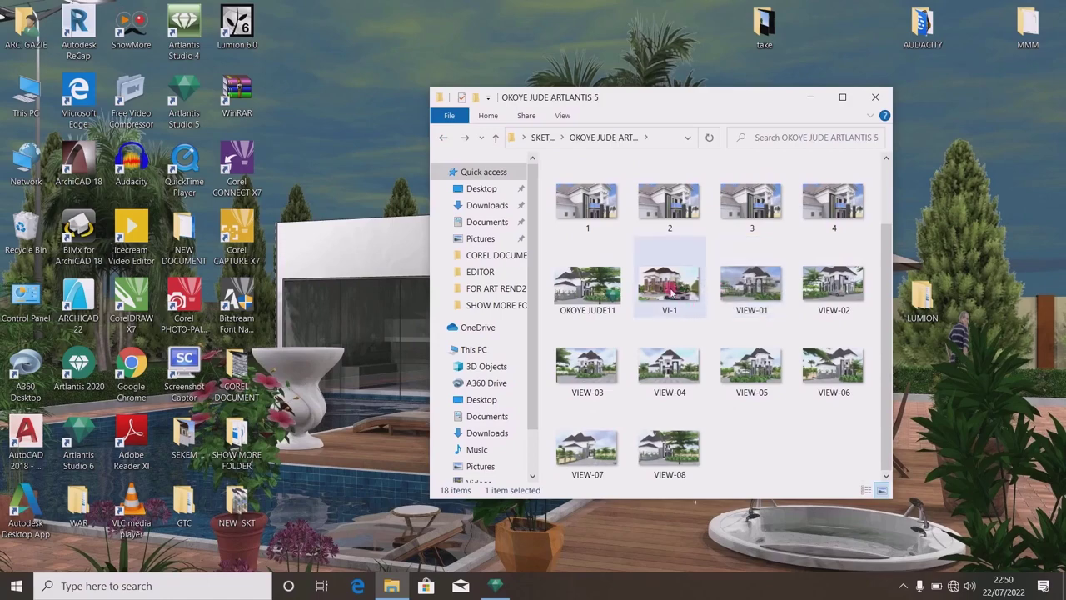
double_click(667, 286)
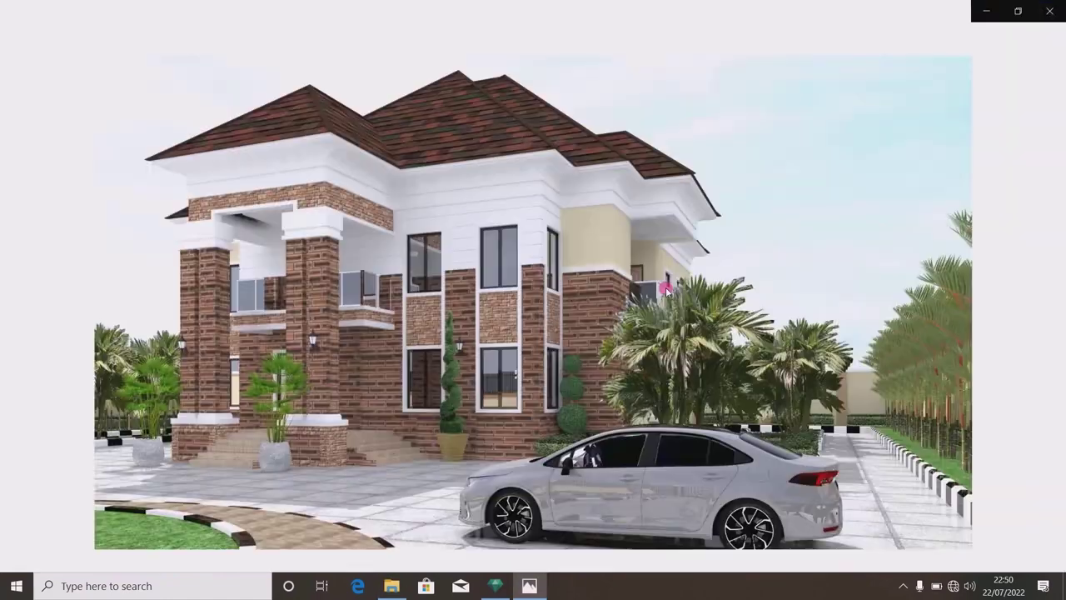